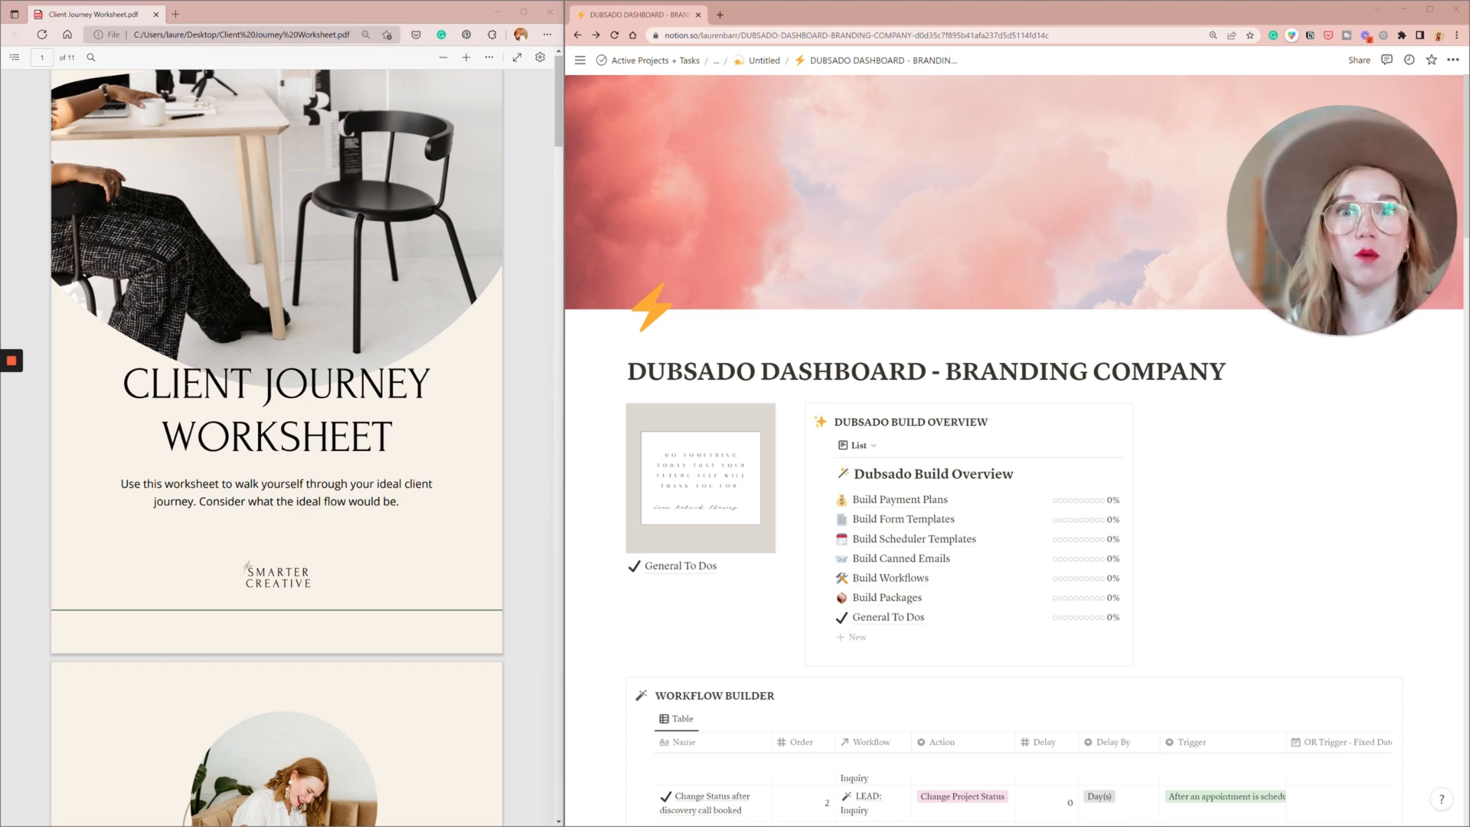
- Find the Branding Package entry under Define Your Services in the Client Journey Worksheet and read its price and payment plan
scroll(276, 444, "down", 7)
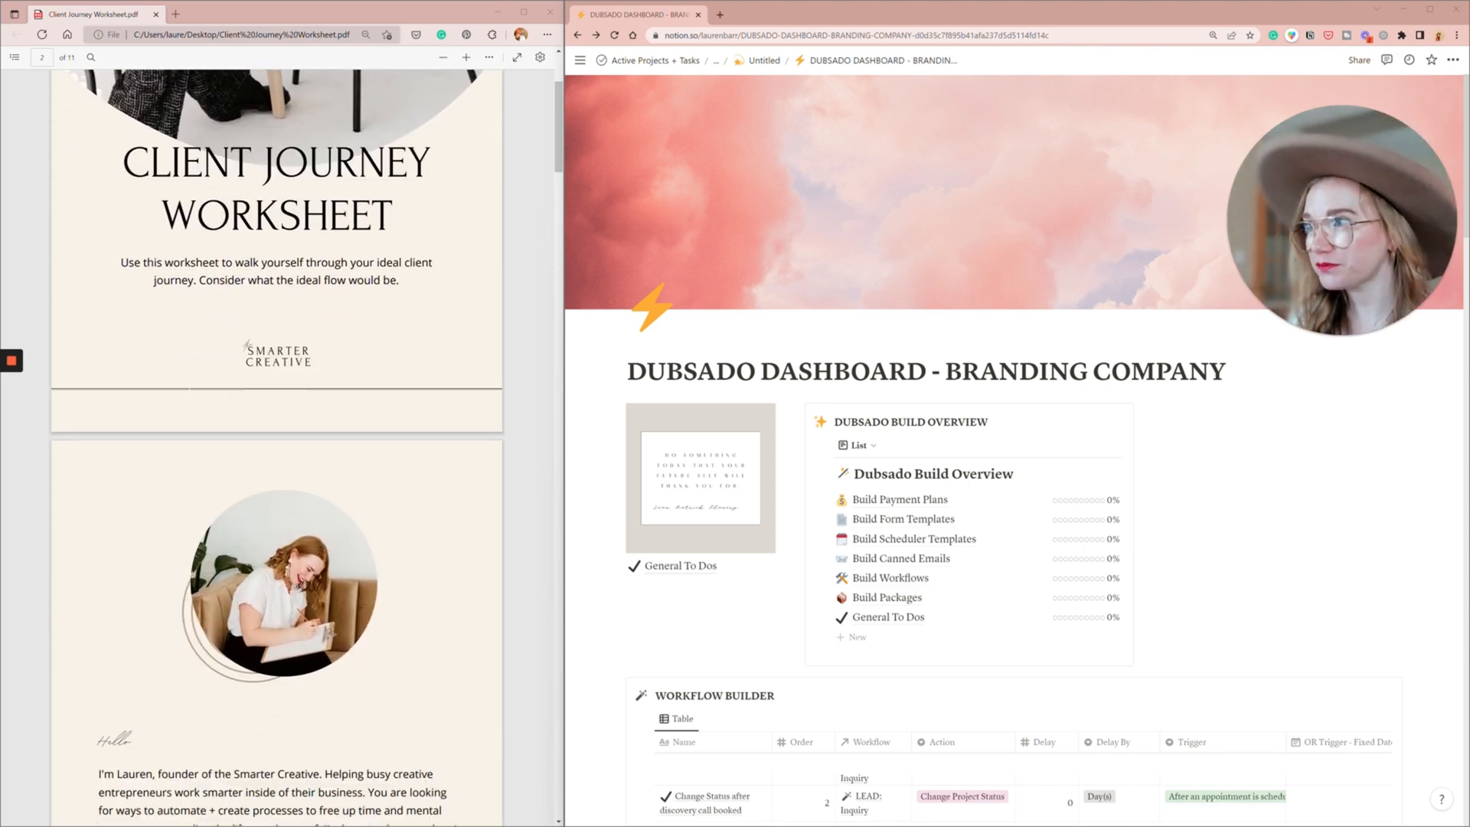
scroll(277, 444, "down", 10)
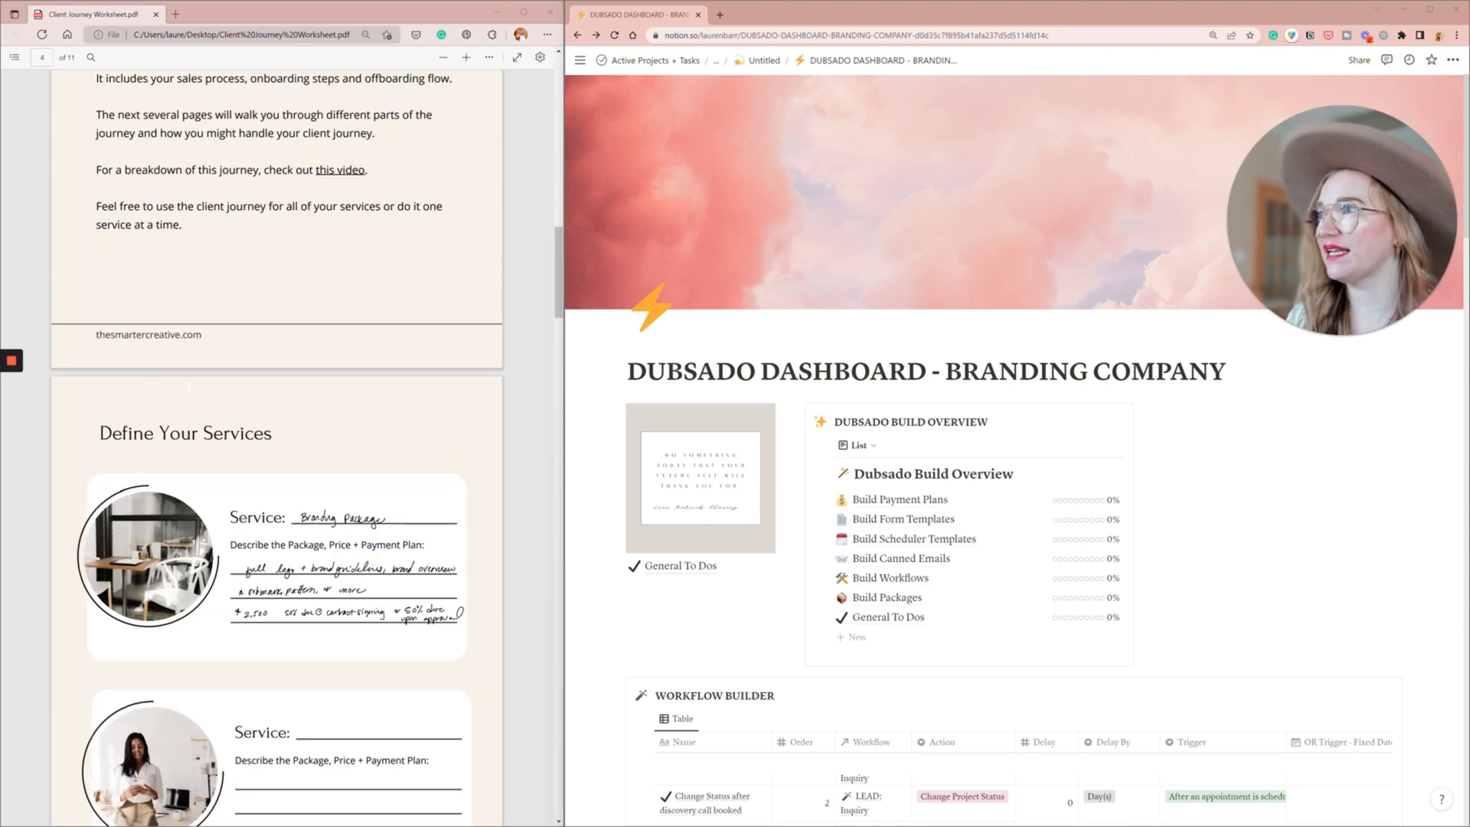
scroll(338, 278, "up", 3)
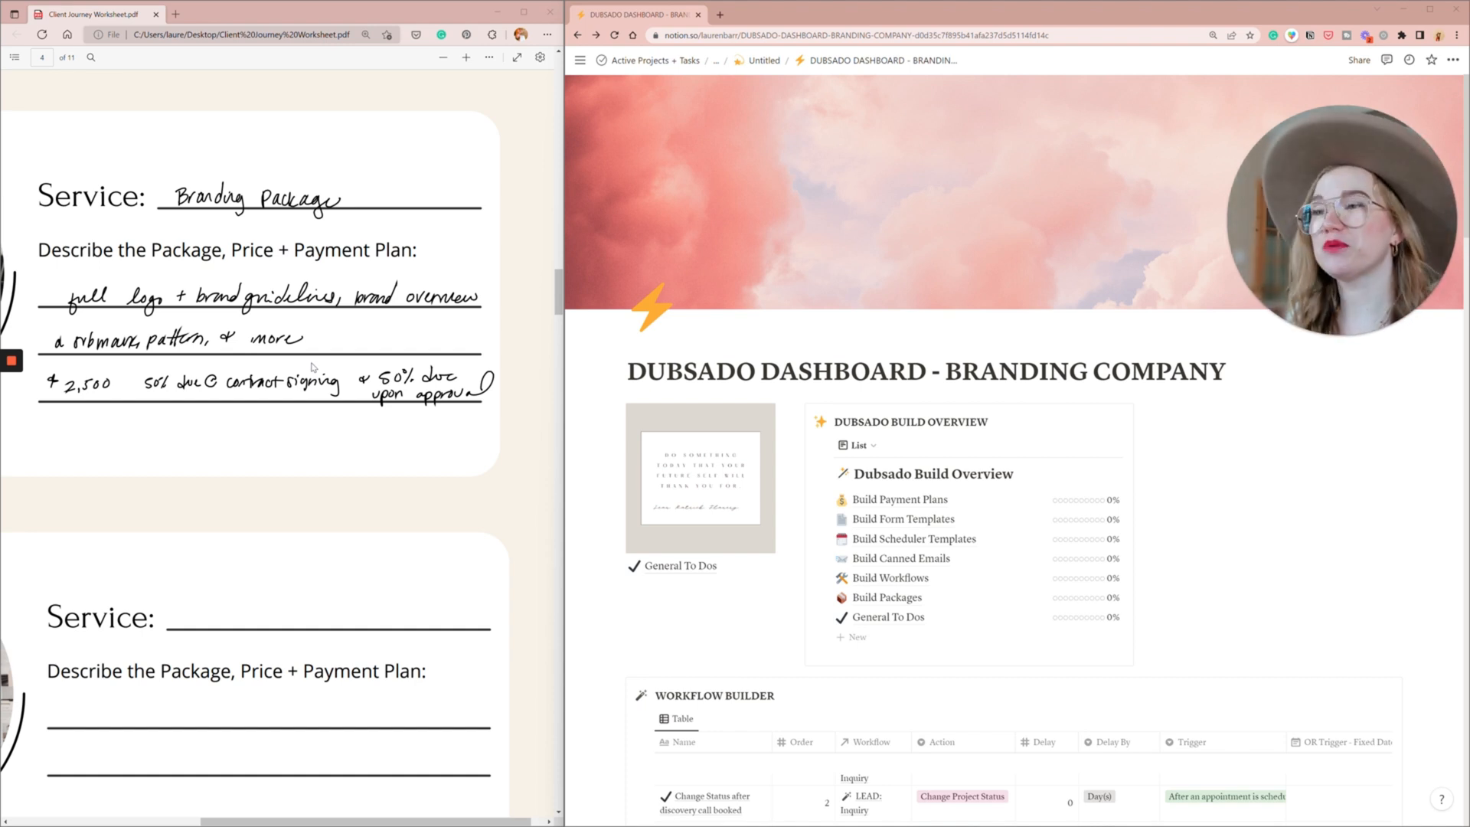
- Open the Build Payment Plans page from the Dubsado Build Overview and bring the Payment Plans To Build table into view
left_click(933, 473)
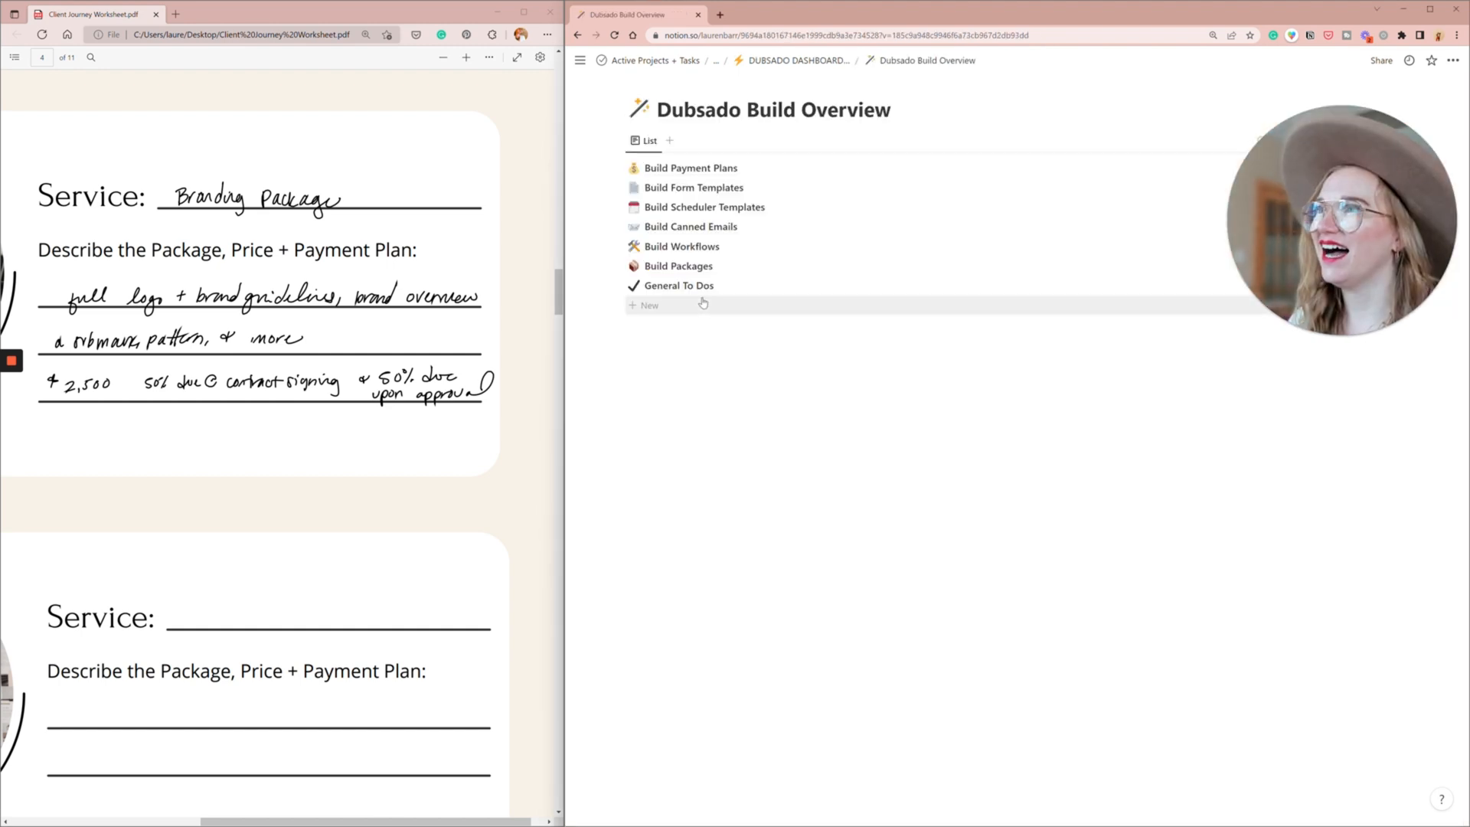
left_click(692, 169)
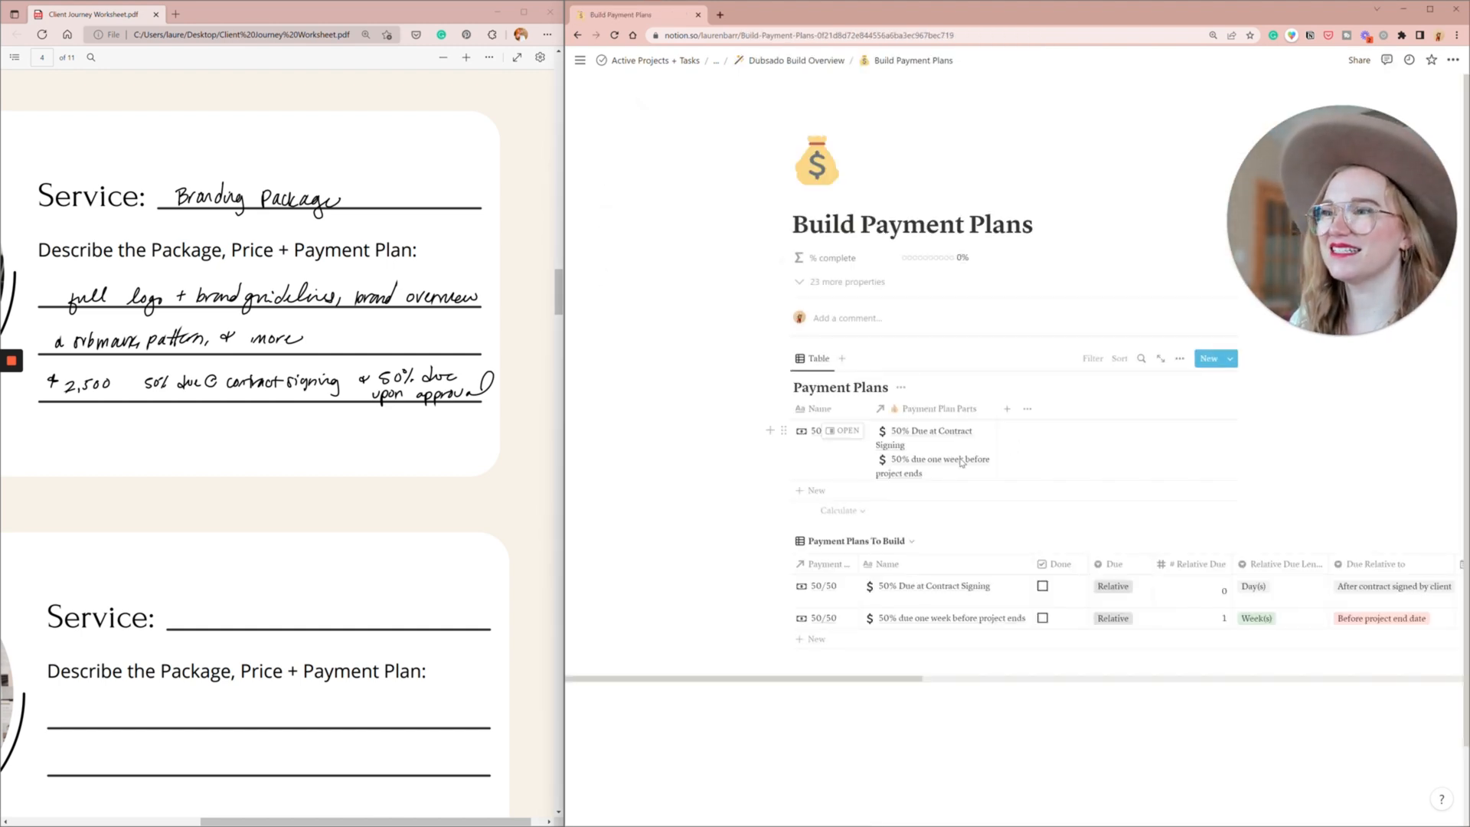
scroll(843, 429, "down", 1)
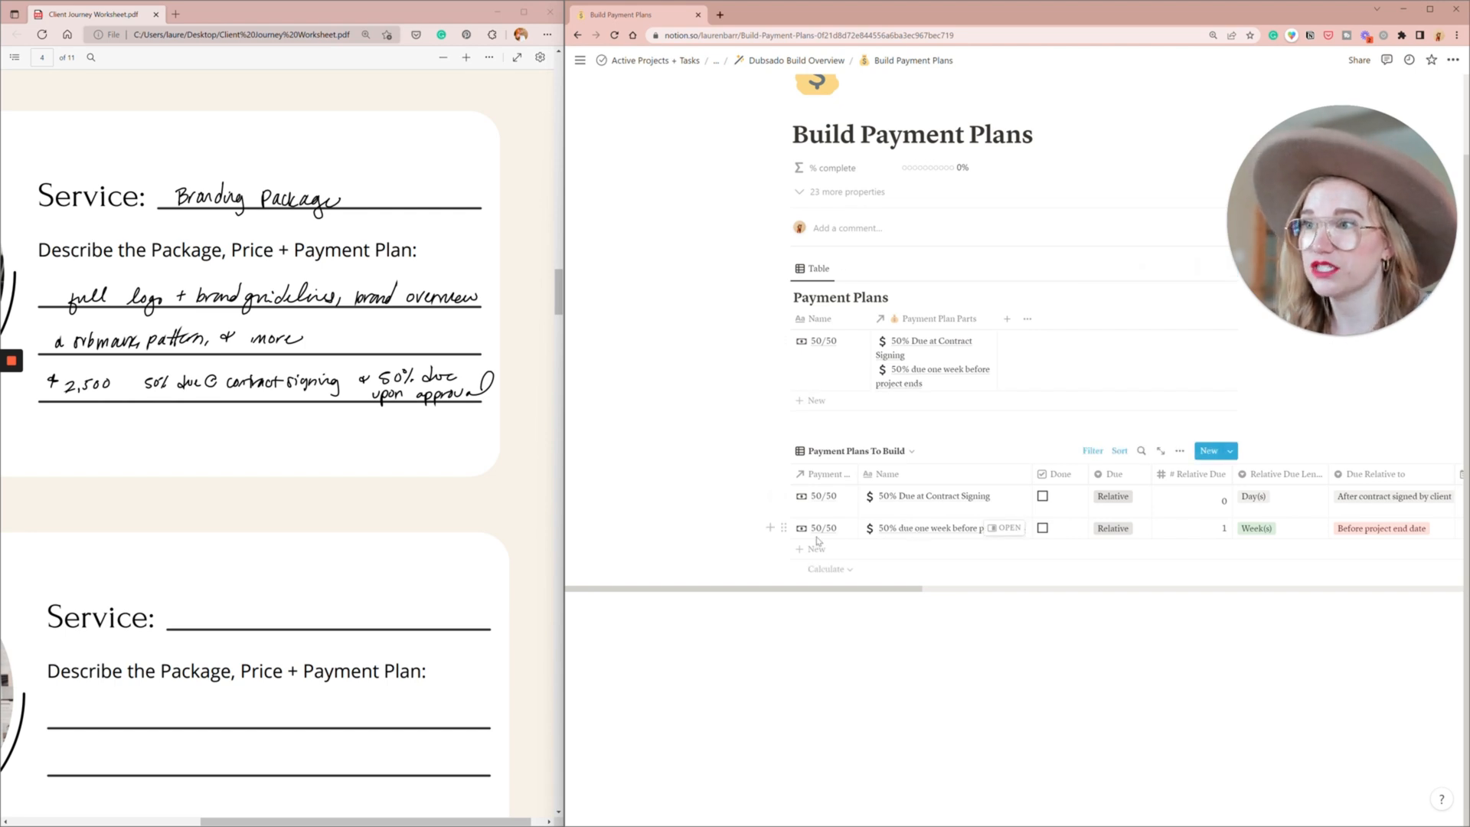
- Rename the payment part "50% due one week before project ends" to "50% due Upon Brand Approval"
left_click(999, 527)
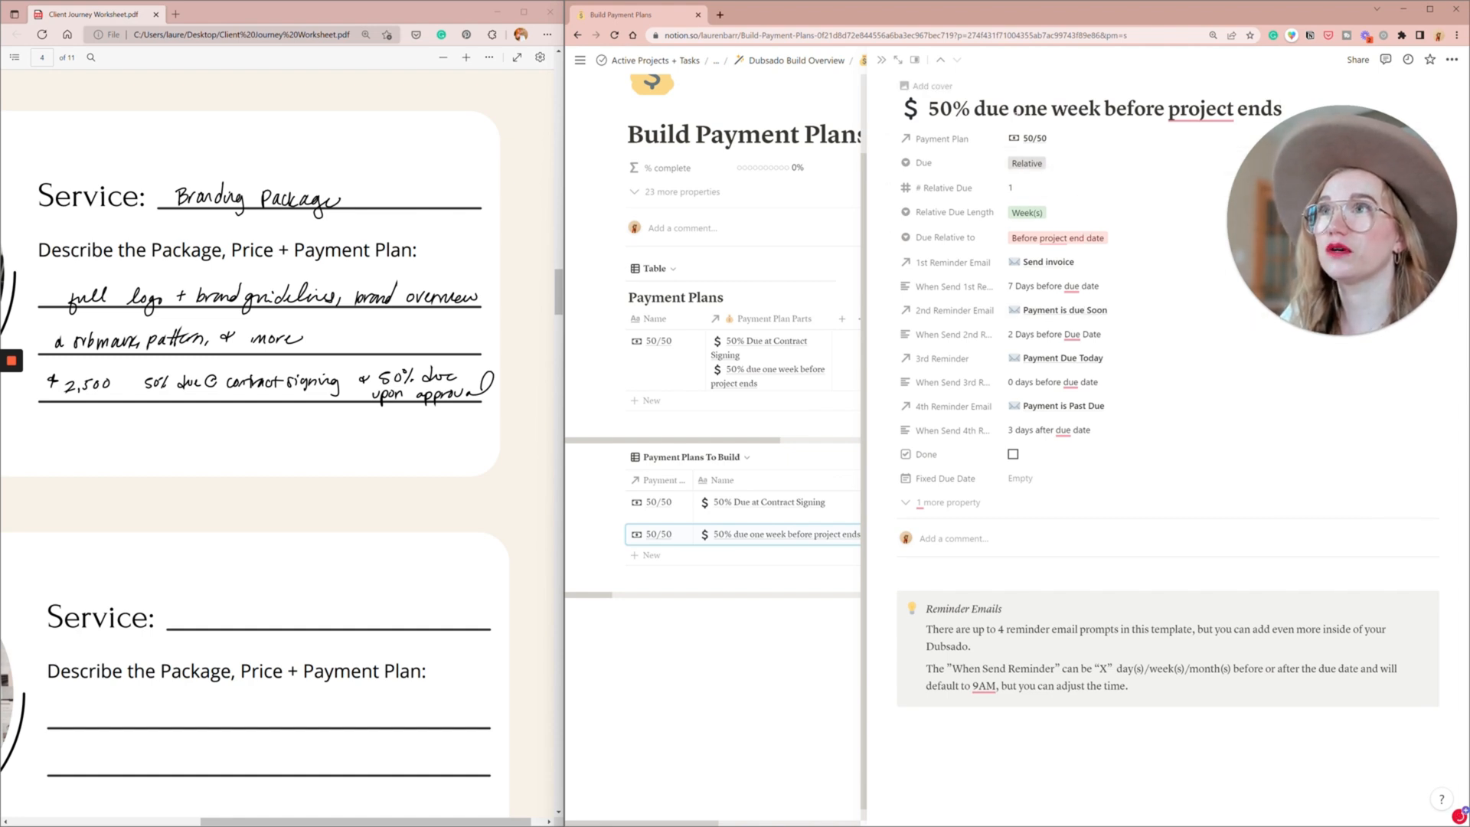
left_click_drag(1013, 111, 1282, 111)
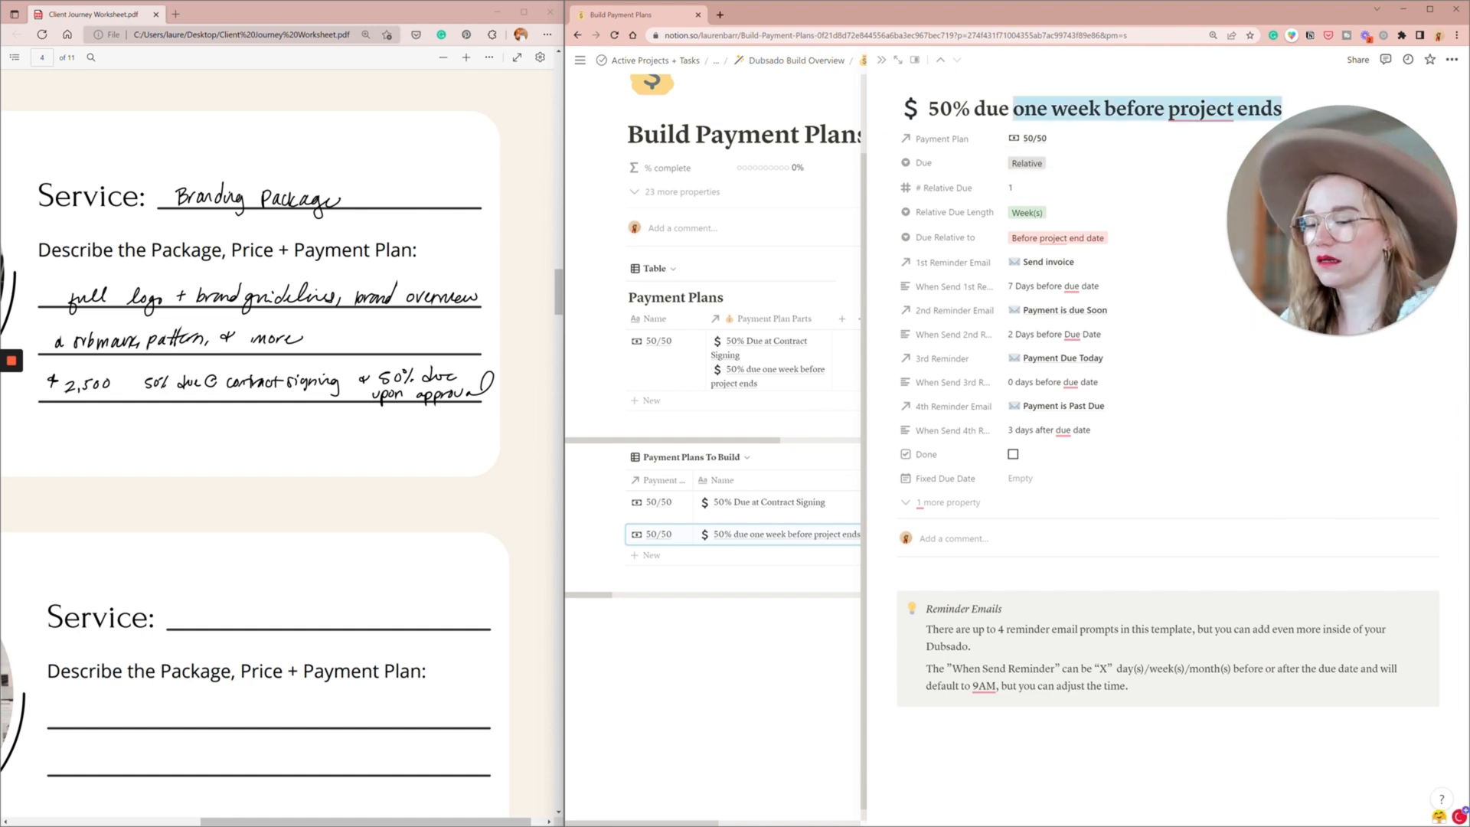
type("Upomn")
key("BackSpace")
key("BackSpace")
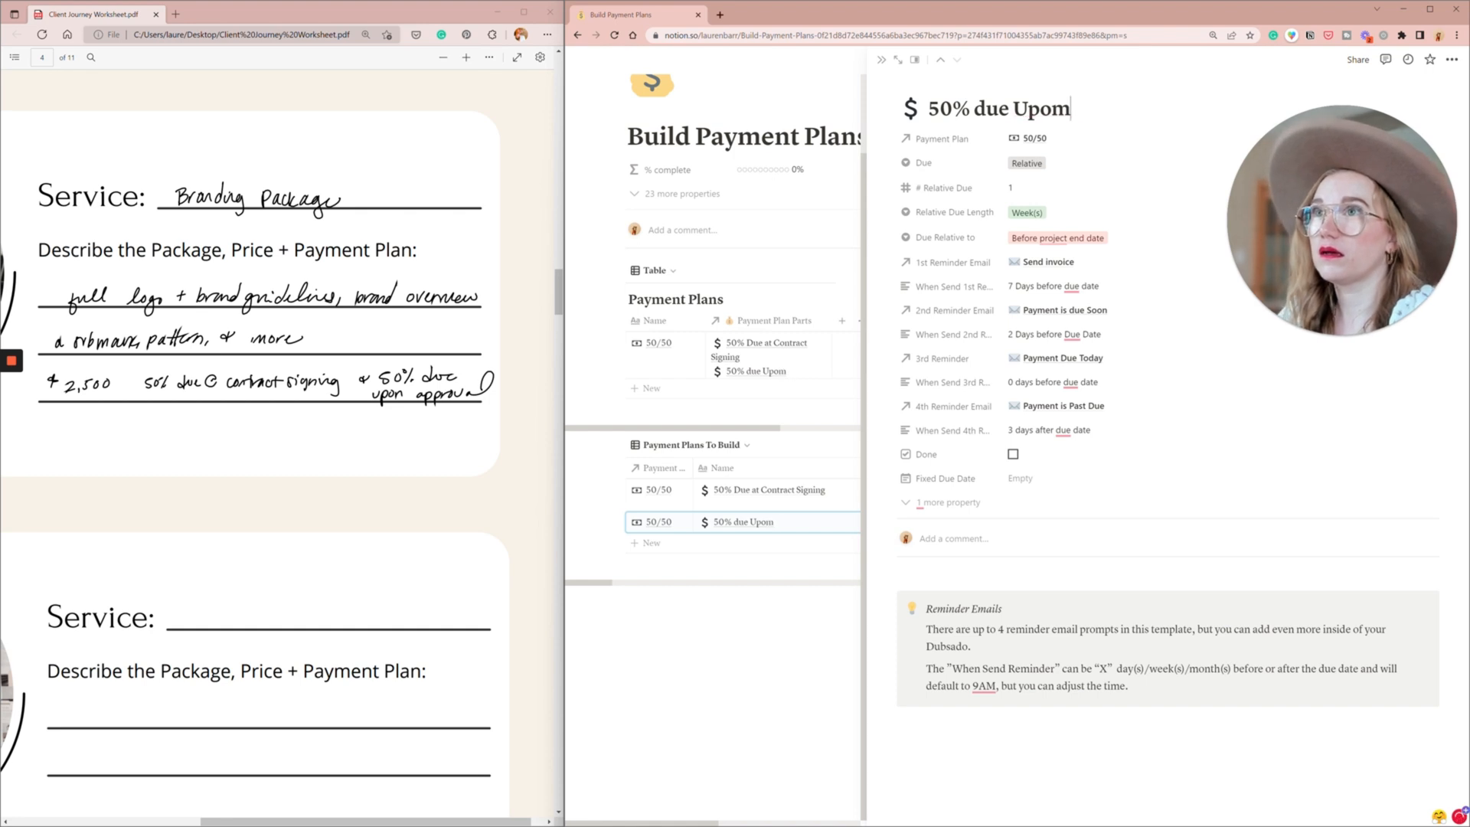
type("n Bra")
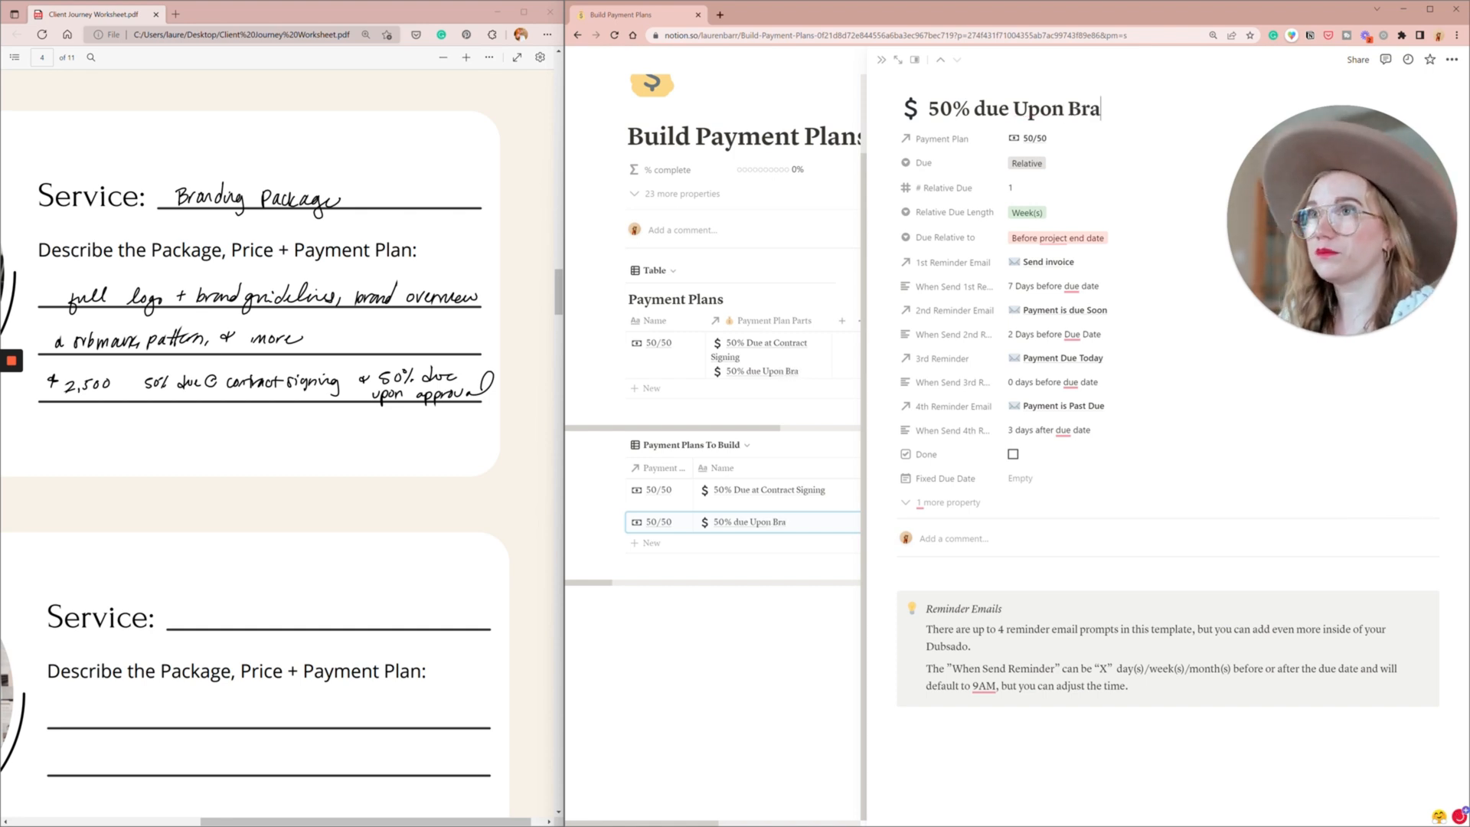
type("nd Approval")
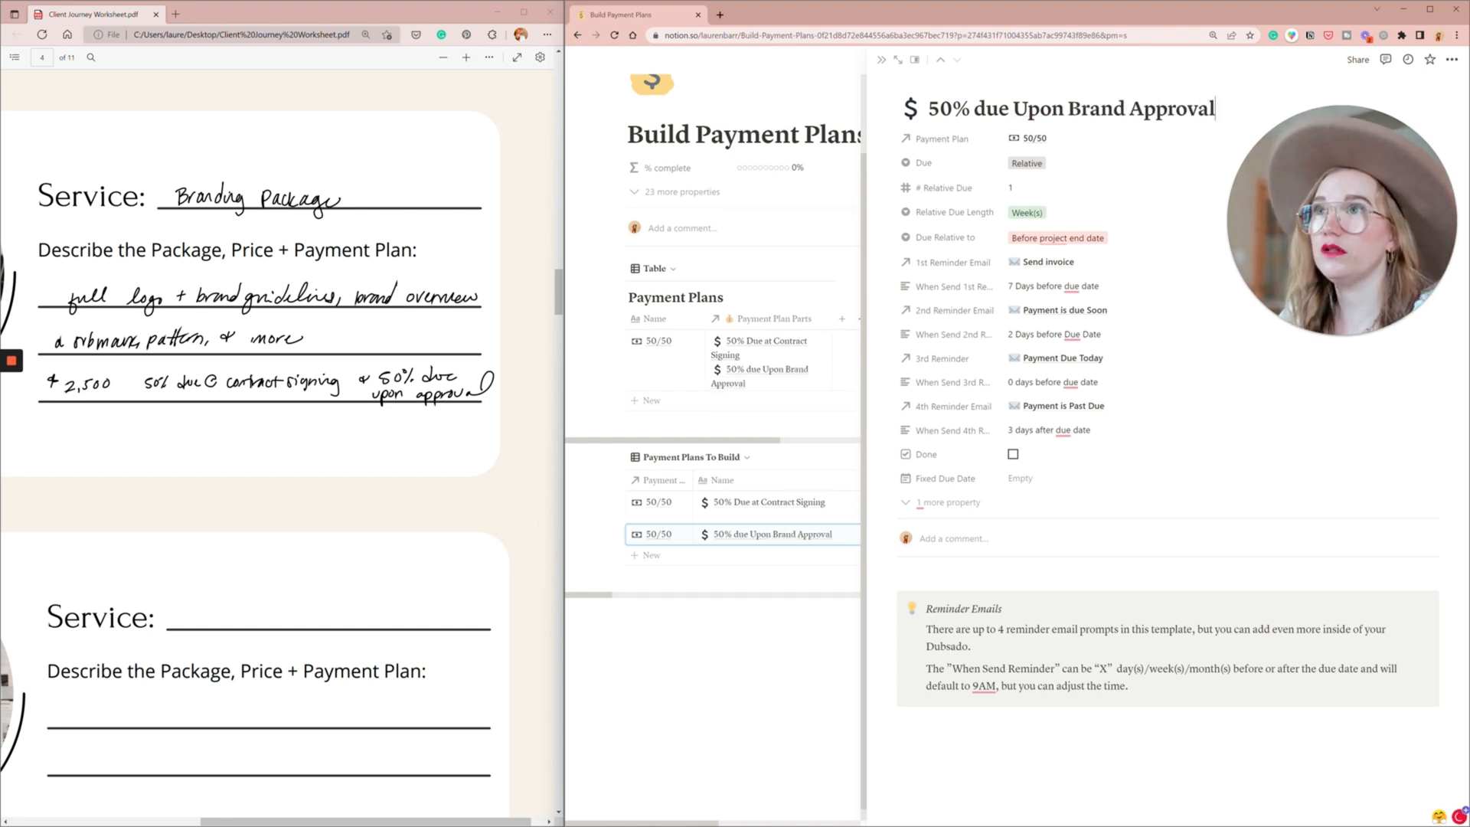
- Set the brand approval payment's Due to TBD and clear its # Relative Due, Relative Due Length and Due Relative to values
left_click(1019, 163)
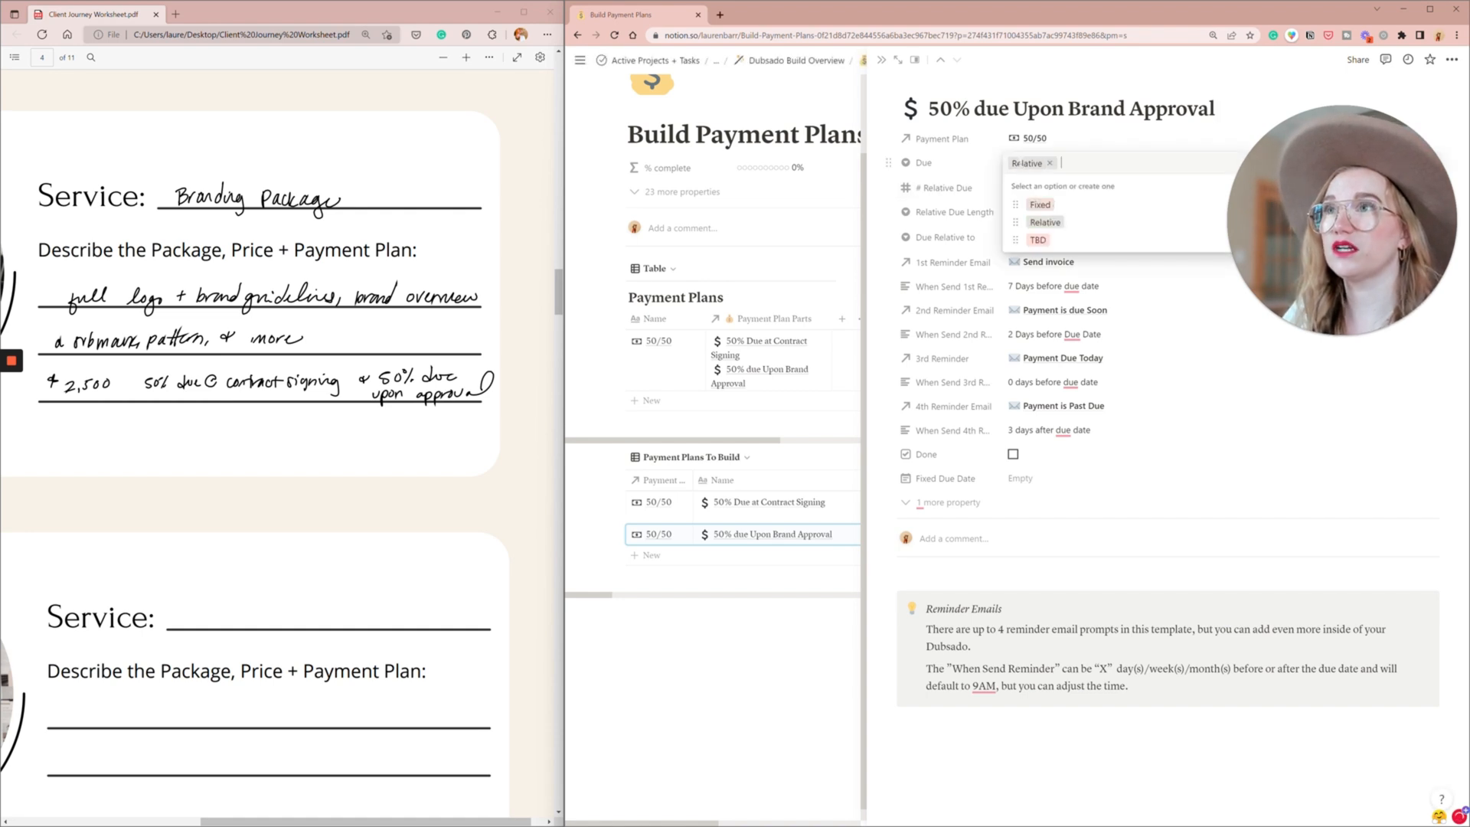
left_click(1055, 239)
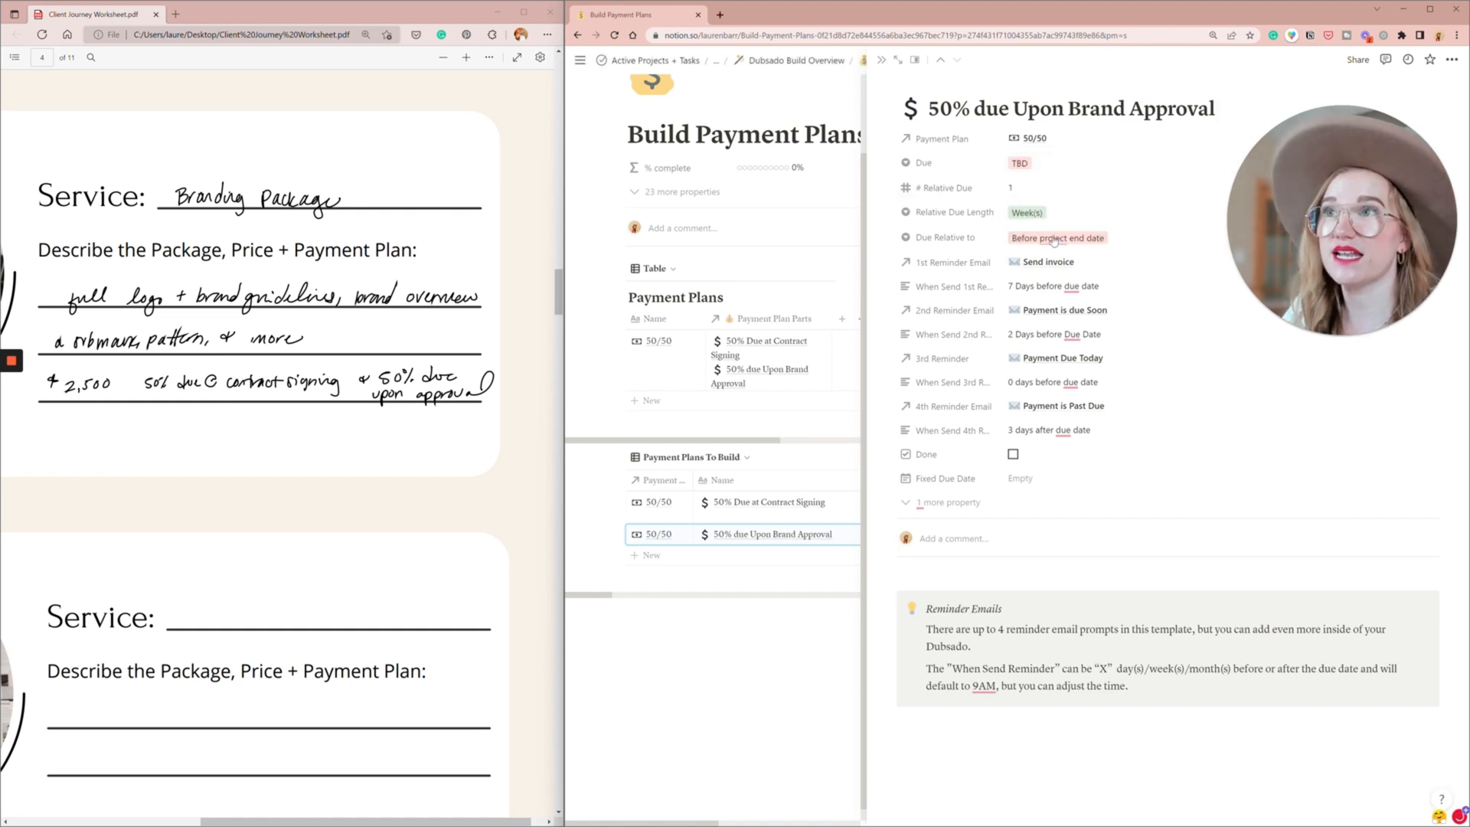
left_click(1019, 188)
key("BackSpace")
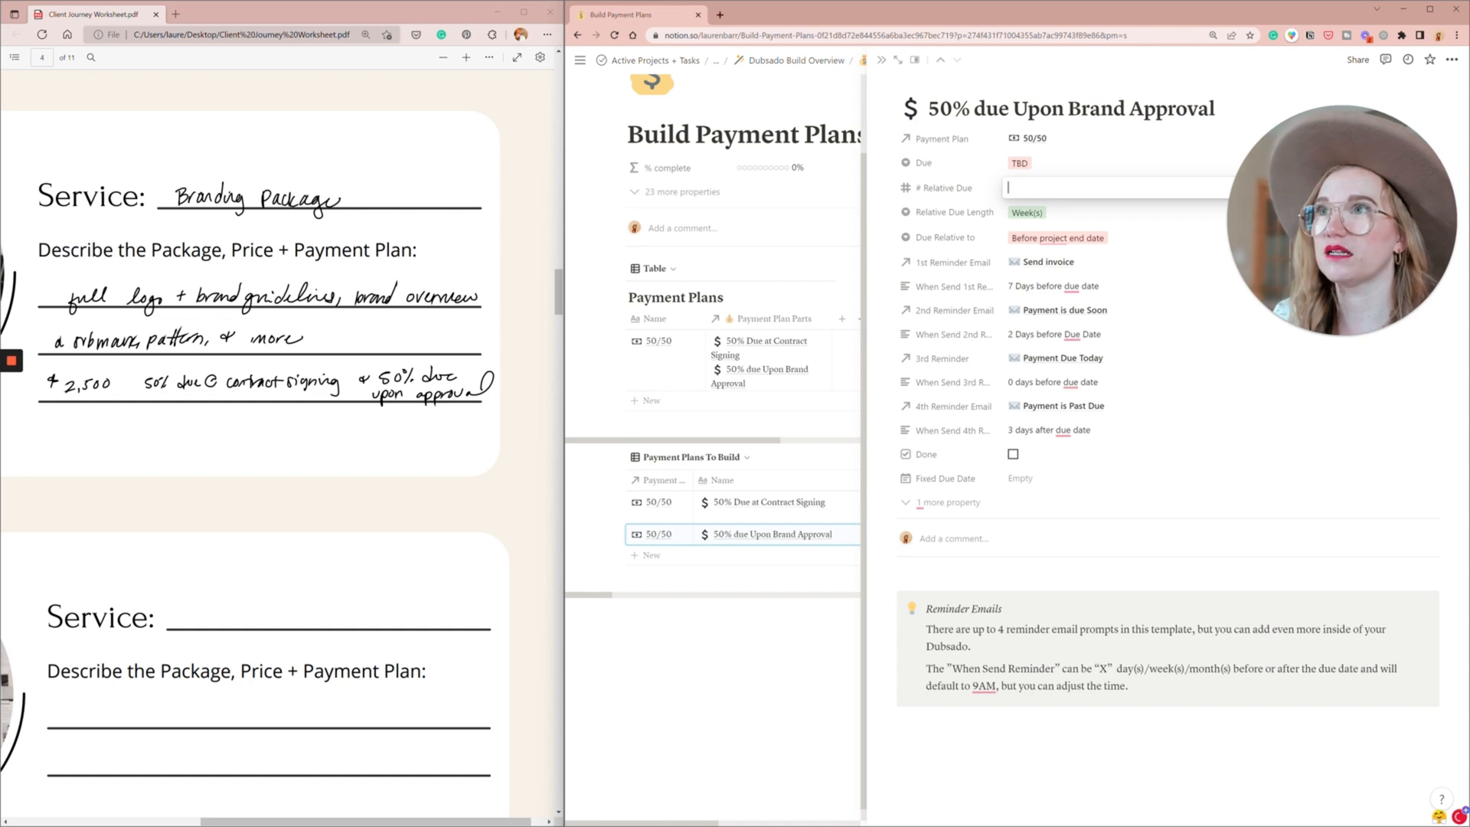
key("Return")
left_click(1075, 216)
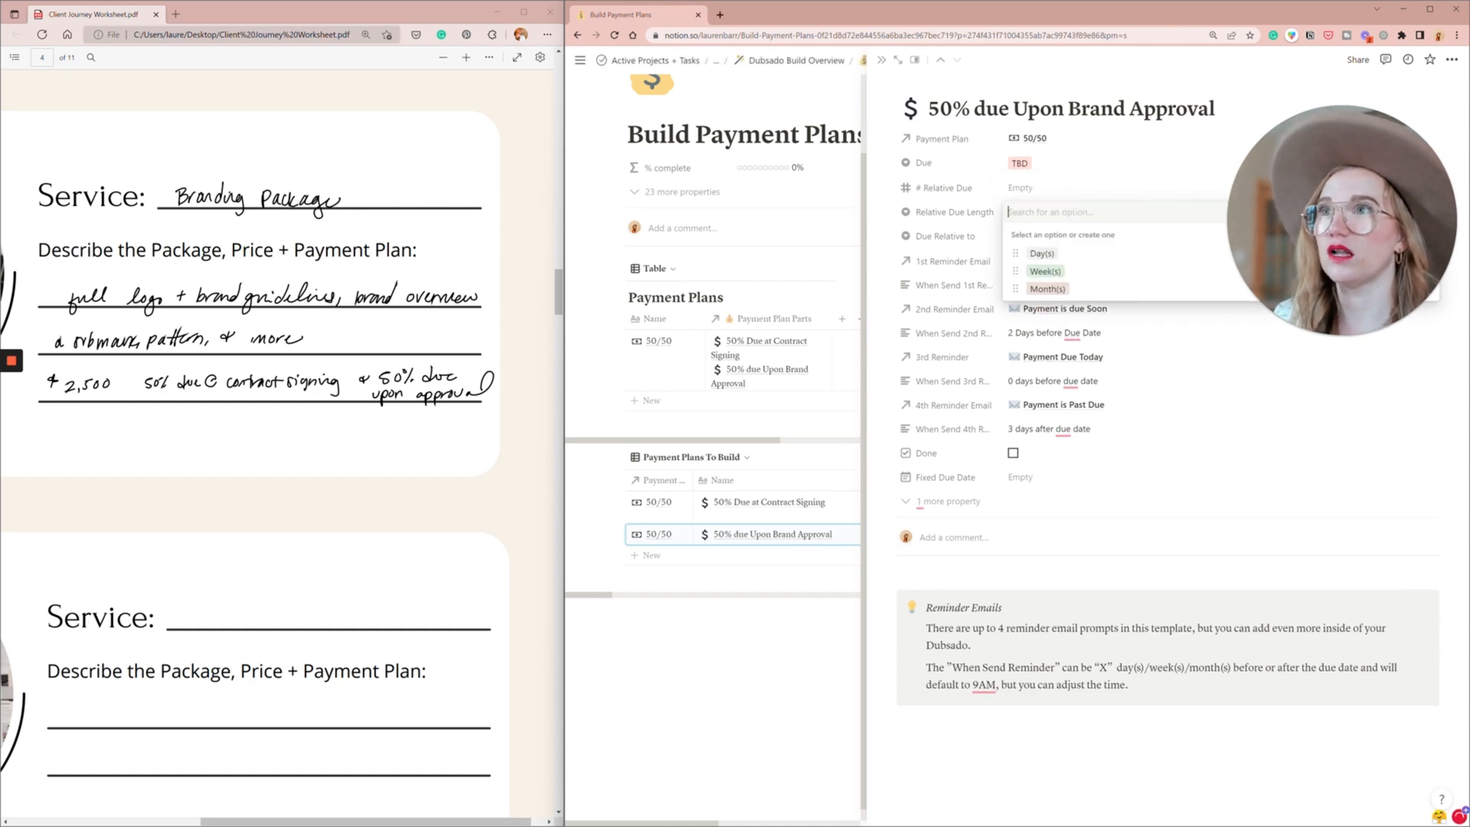
left_click(1026, 190)
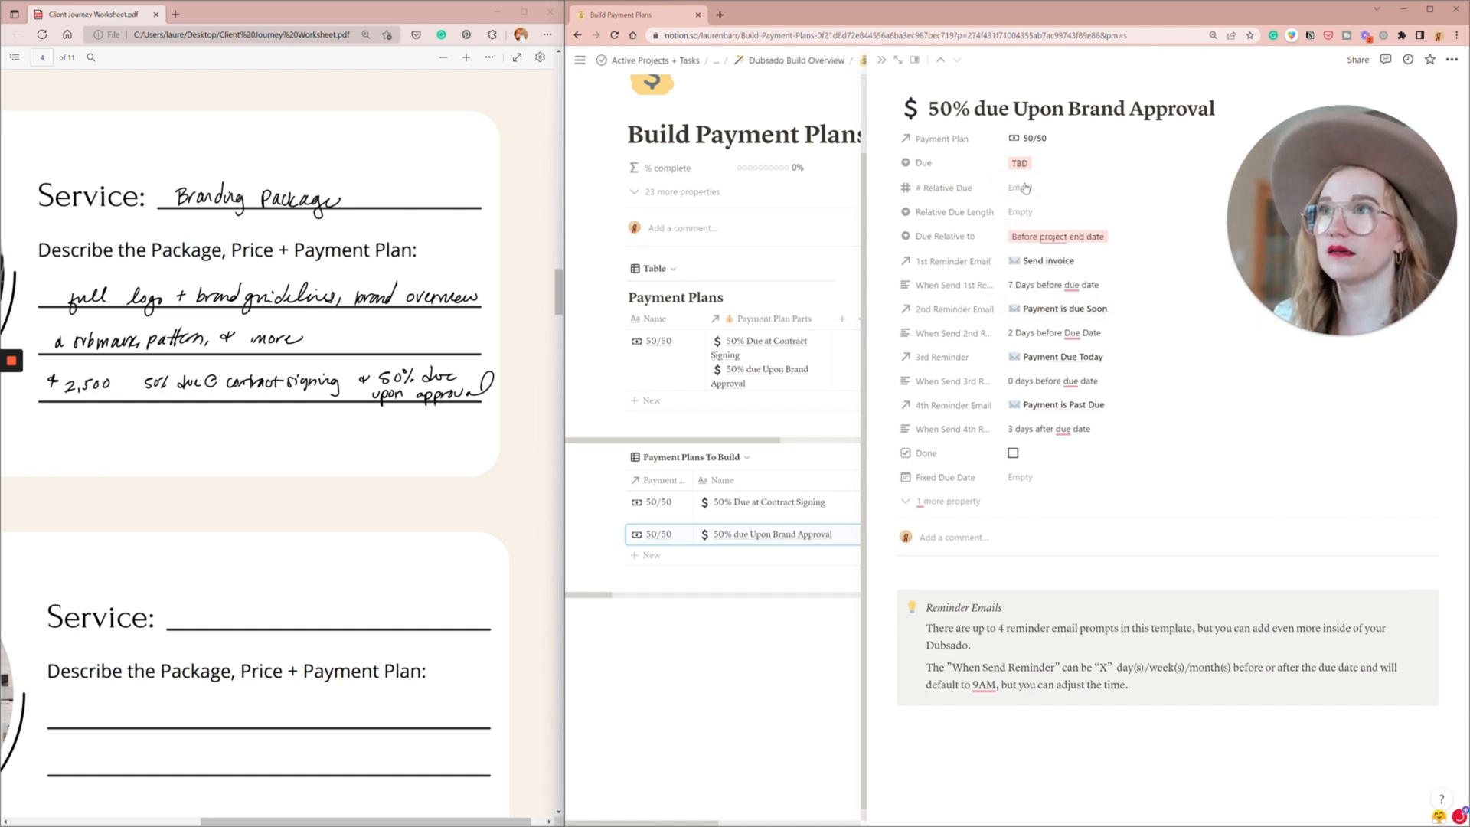
left_click(1090, 235)
key("BackSpace")
key("Escape")
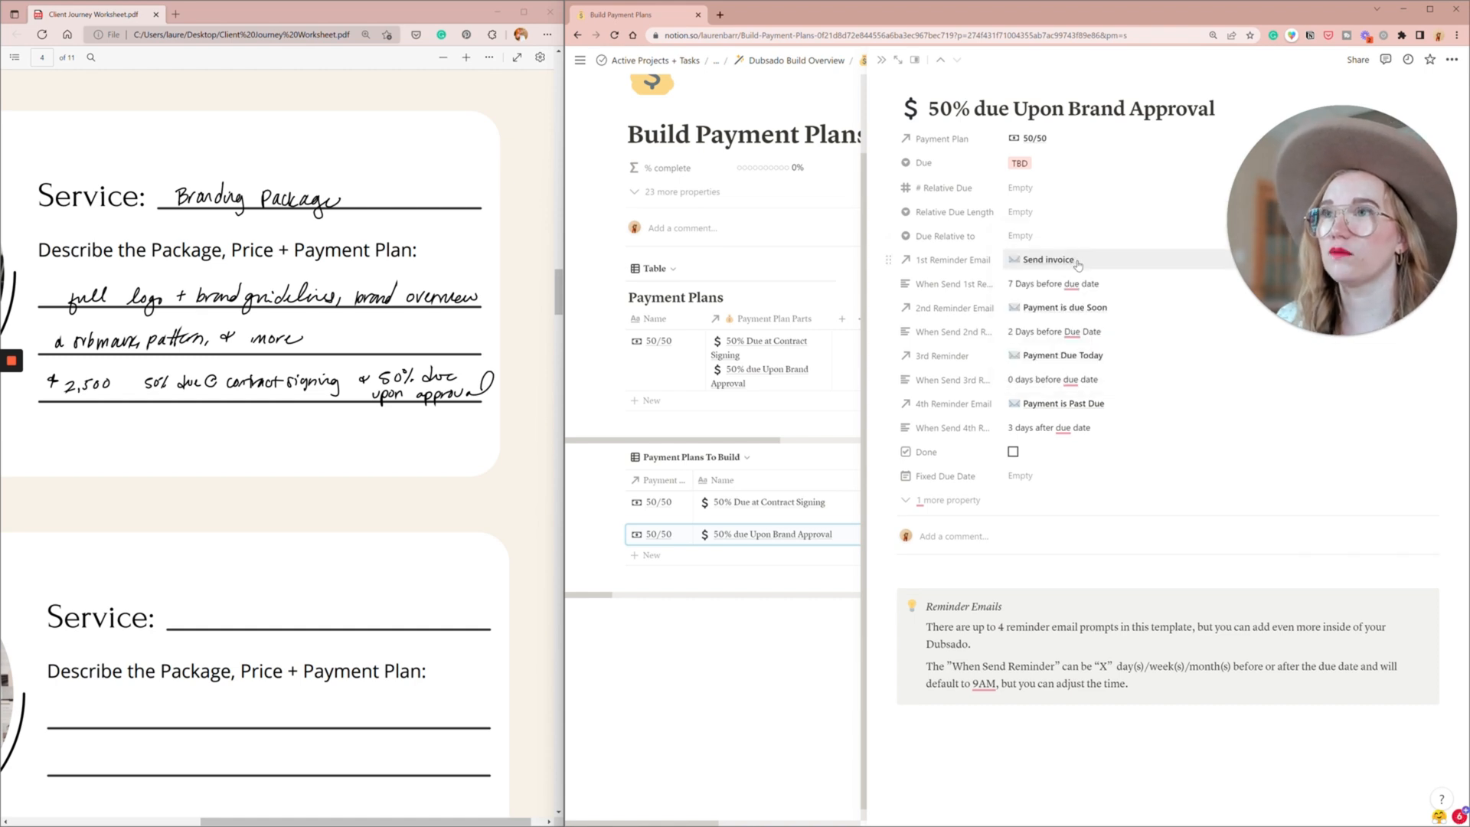
- Remove the Send invoice email from the payment's 1st Reminder Email and clear the first reminder's send timing
left_click(1079, 265)
key("alt+Left")
left_click(1110, 261)
left_click(1390, 307)
key("Escape")
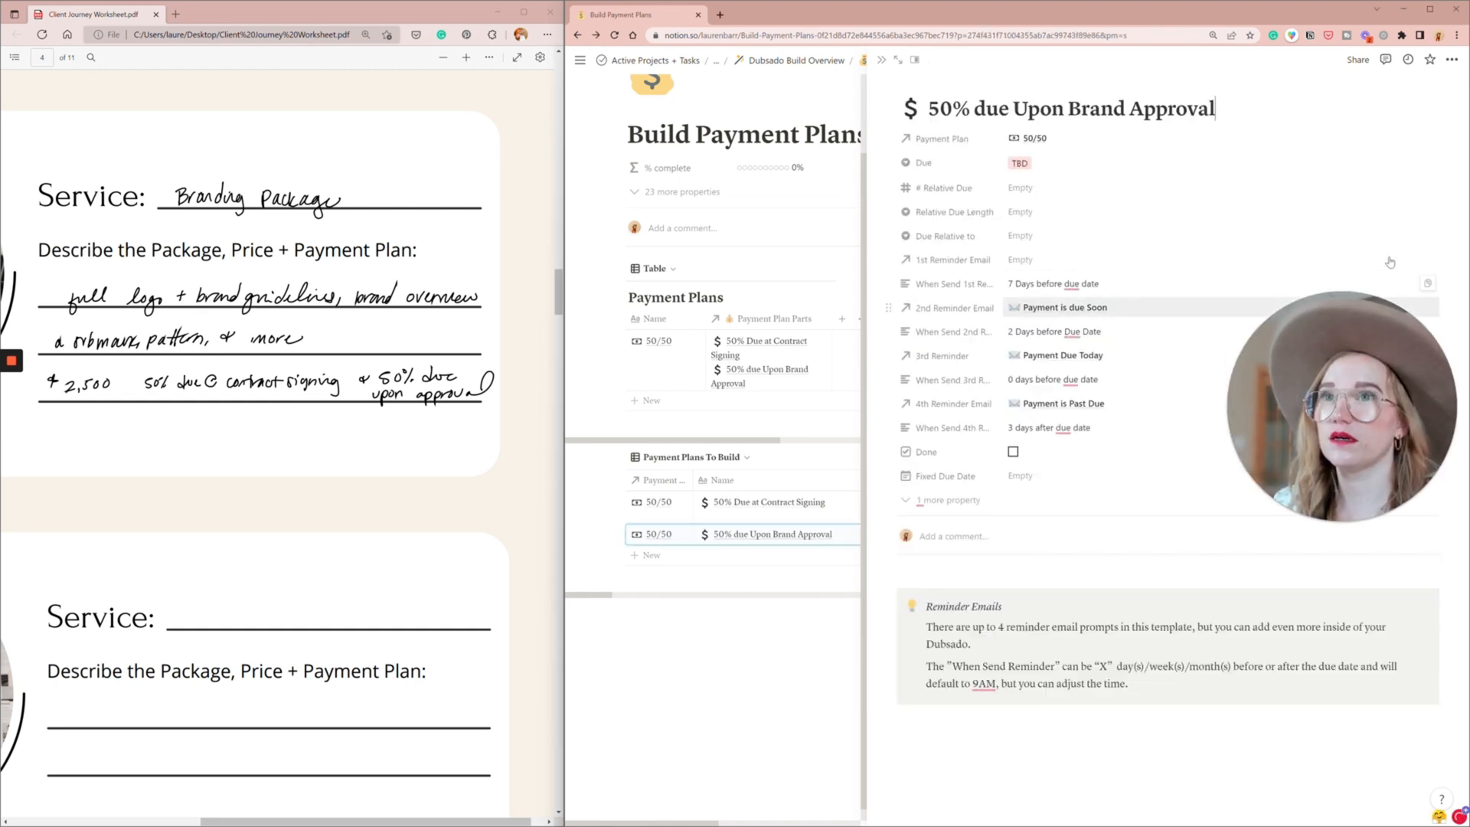
left_click(1076, 285)
key("ctrl+a")
key("BackSpace")
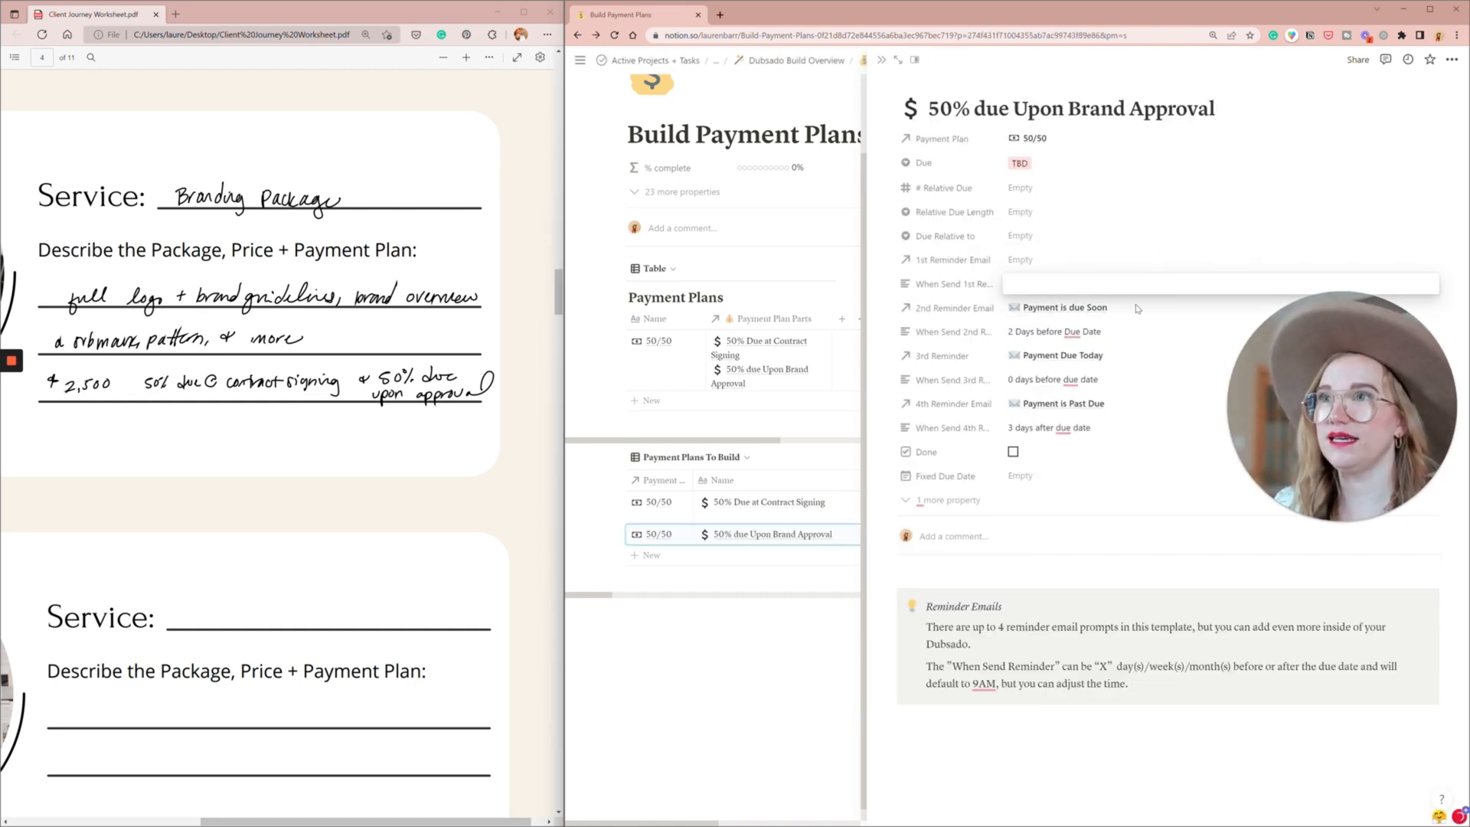
key("Escape")
- Remove the Payment is due Soon email from the 2nd Reminder Email and close the payment entry
left_click_drag(1316, 346, 1252, 159)
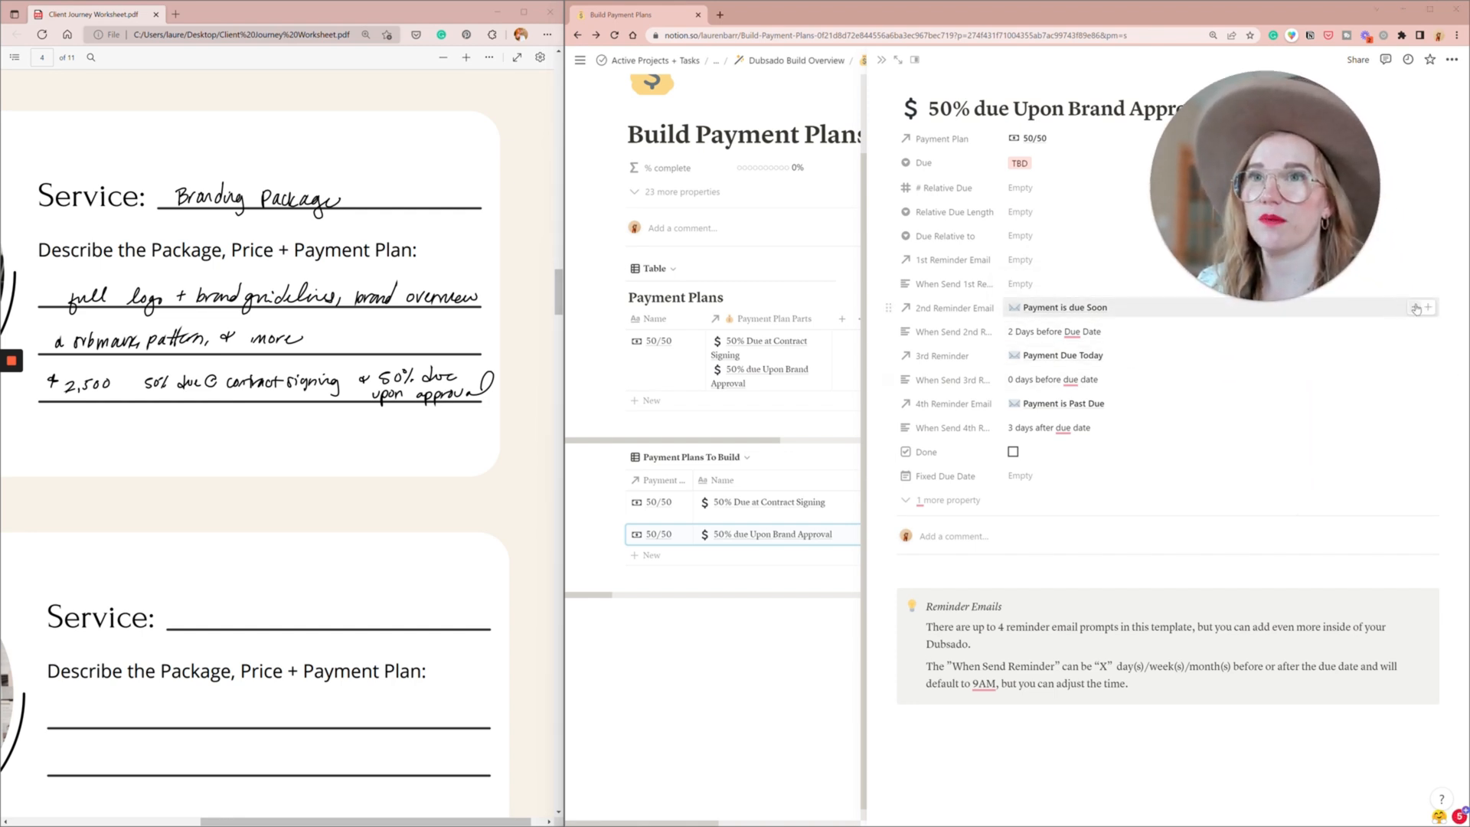
left_click(1415, 308)
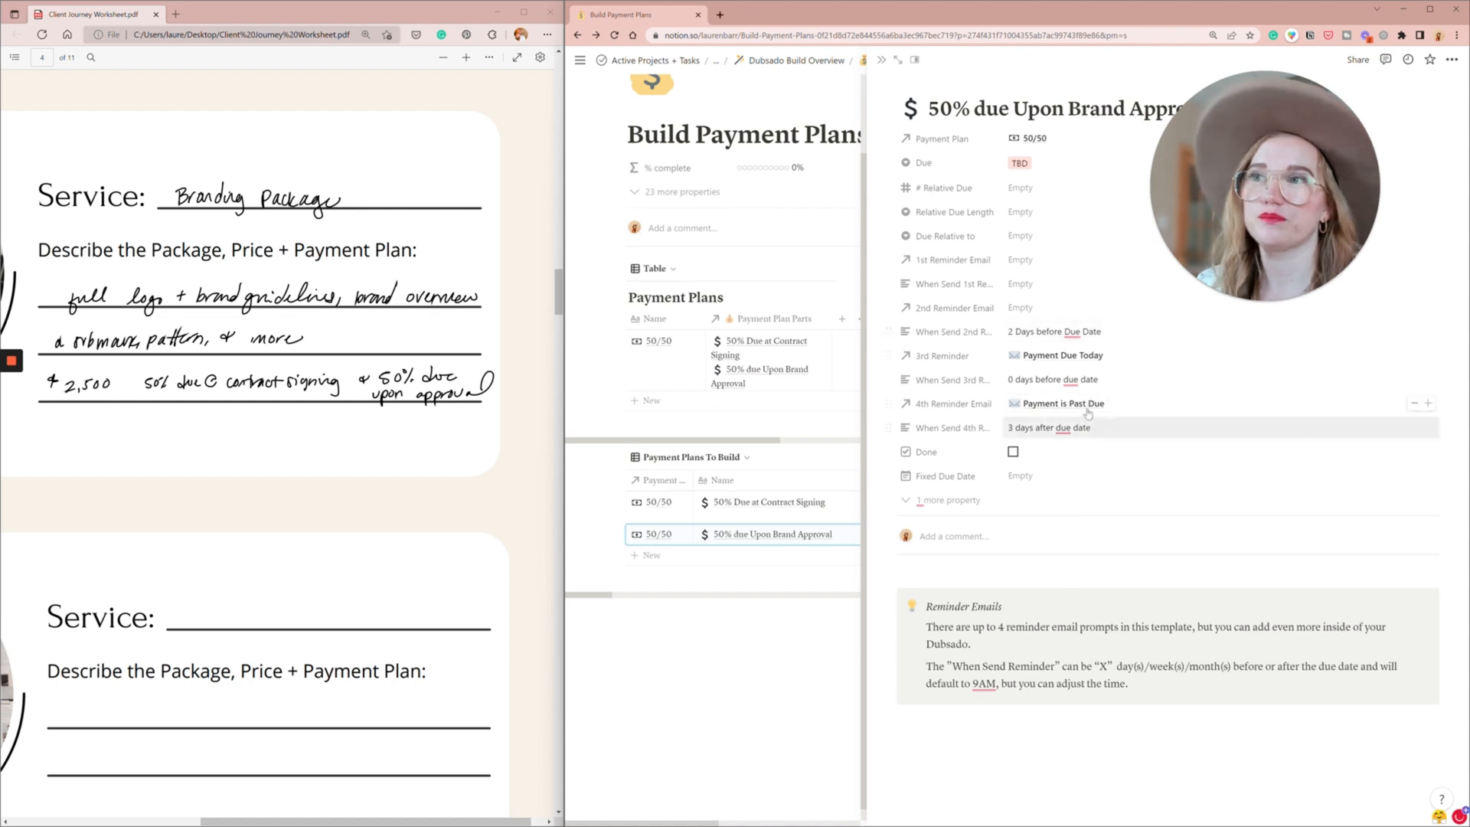
left_click(882, 60)
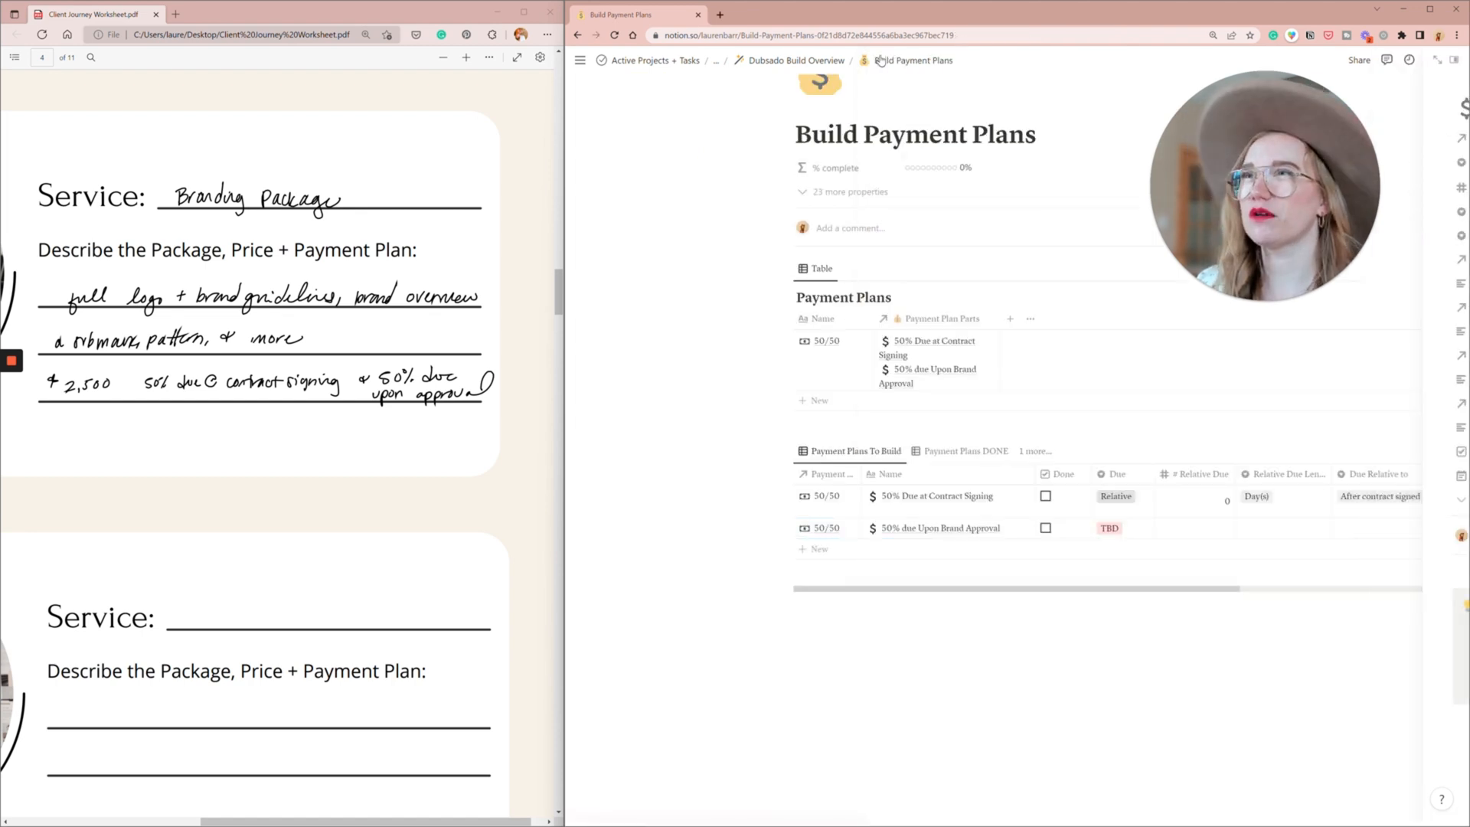
- Review the due date and reminder email settings of the 50% Due at Contract Signing payment
left_click(1006, 496)
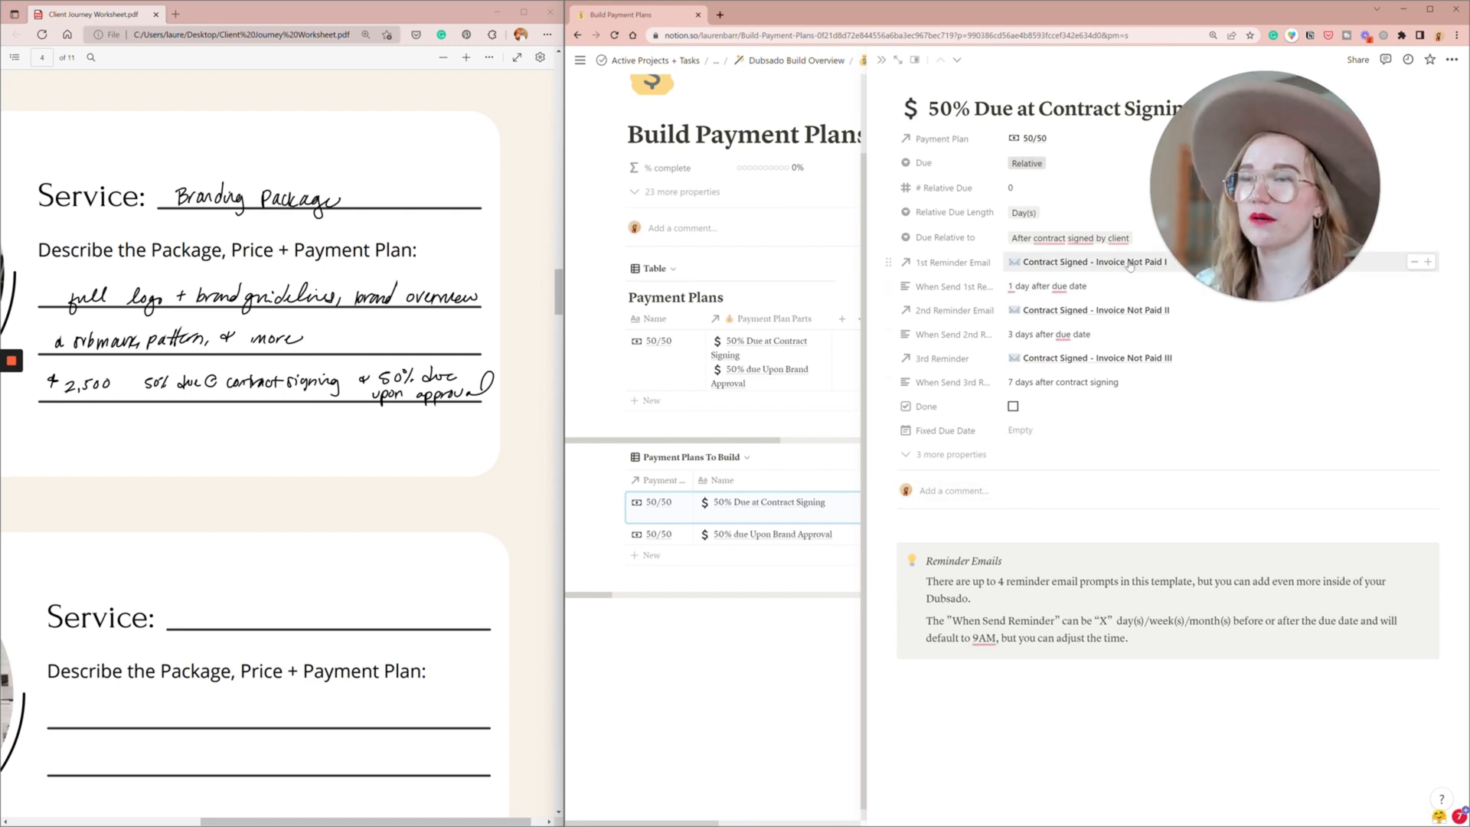
mouse_move(1080, 239)
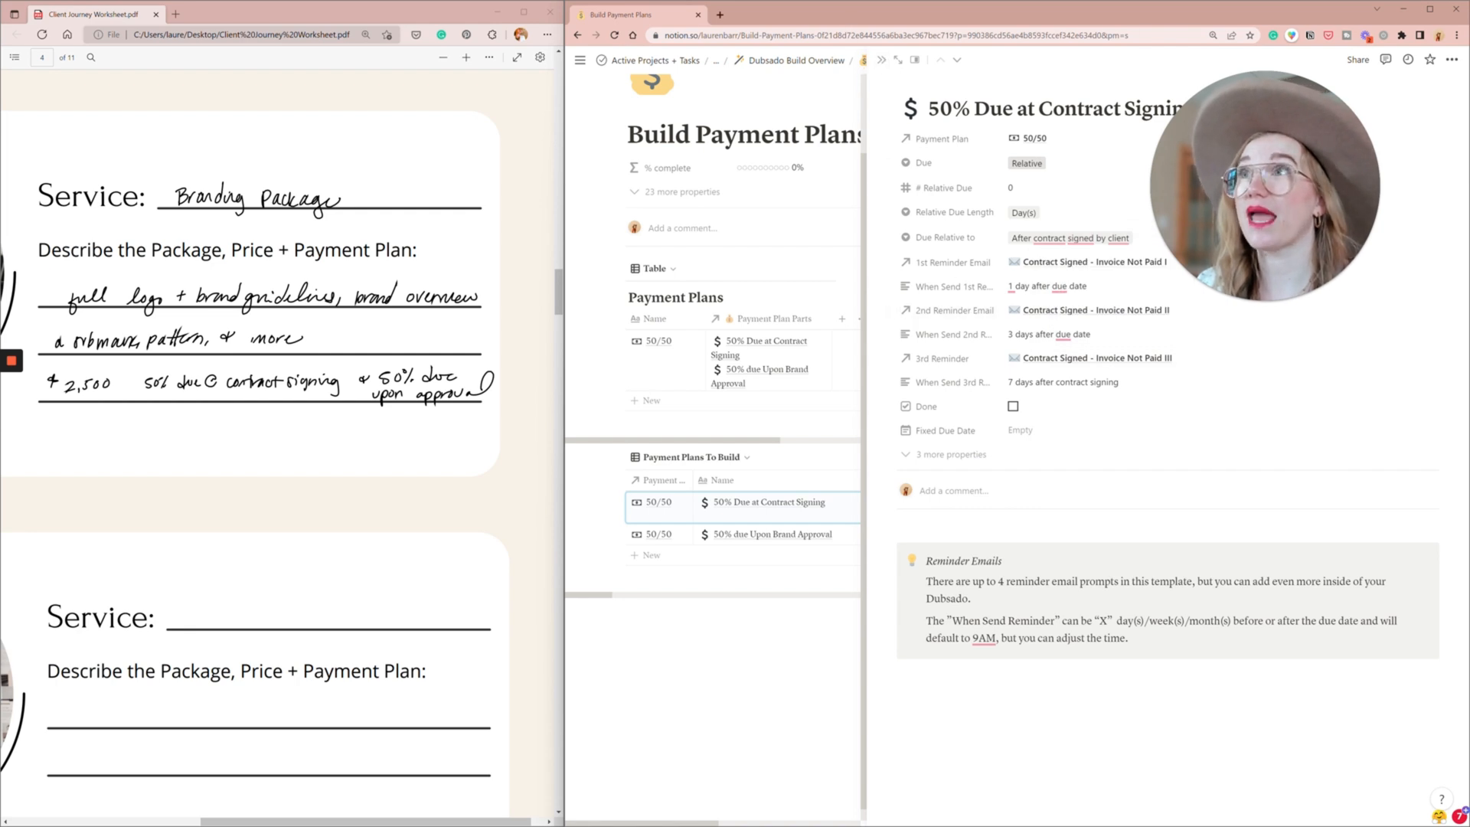
left_click(881, 60)
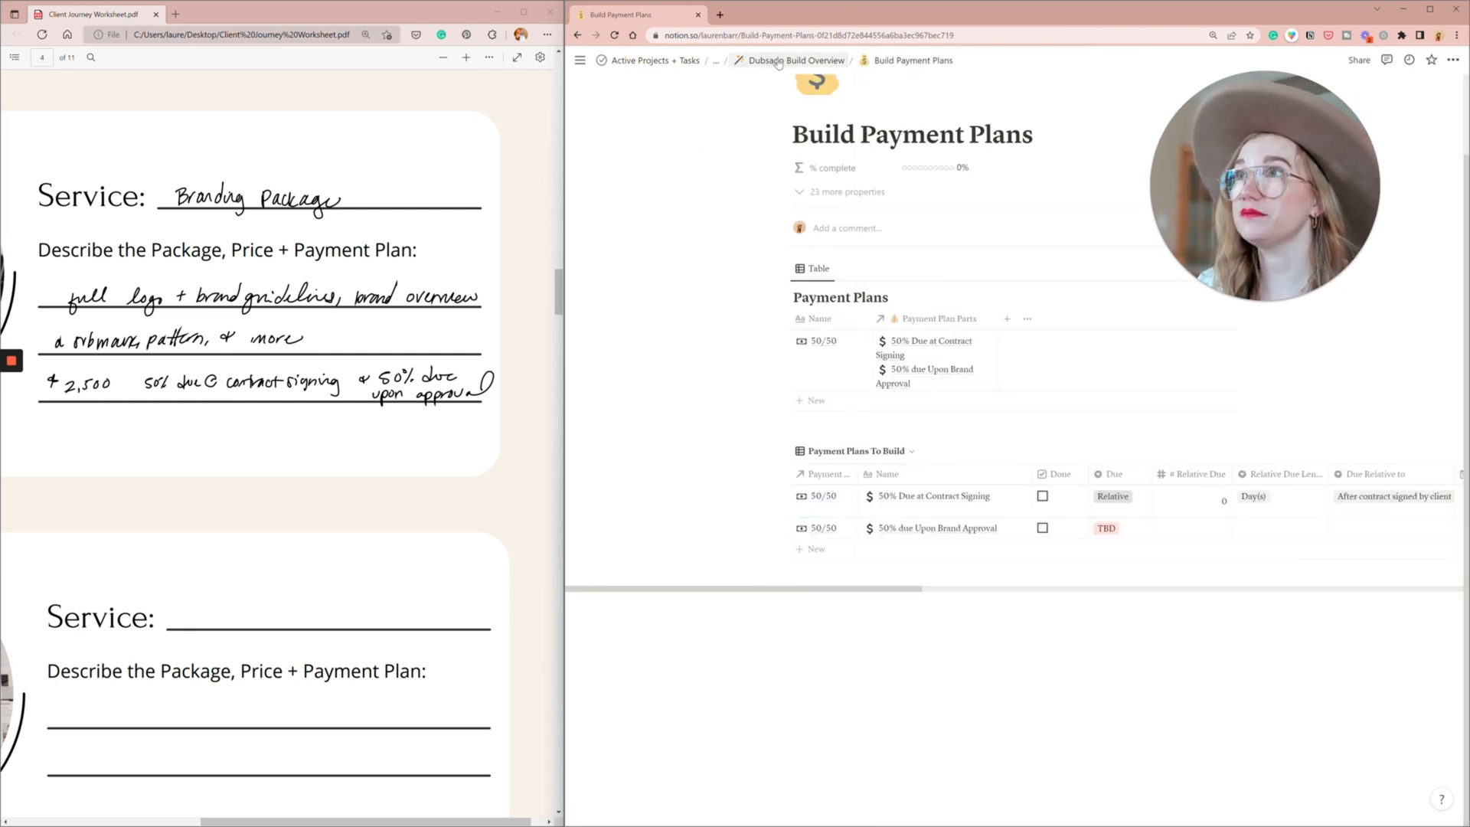
- Open the Build Packages page from the build overview and name the blank entry under To Make "Branding Package"
left_click(779, 62)
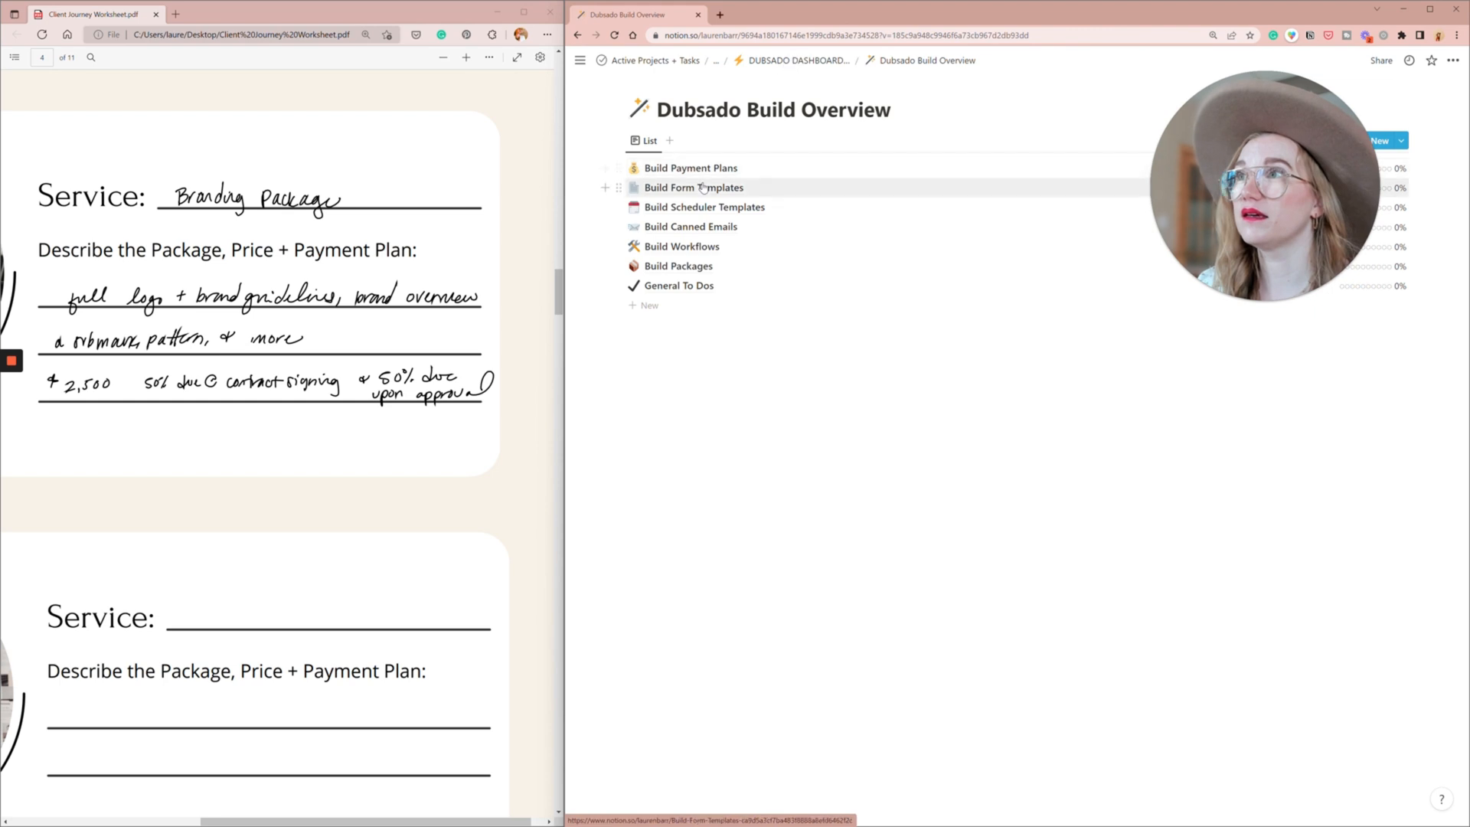
left_click(692, 268)
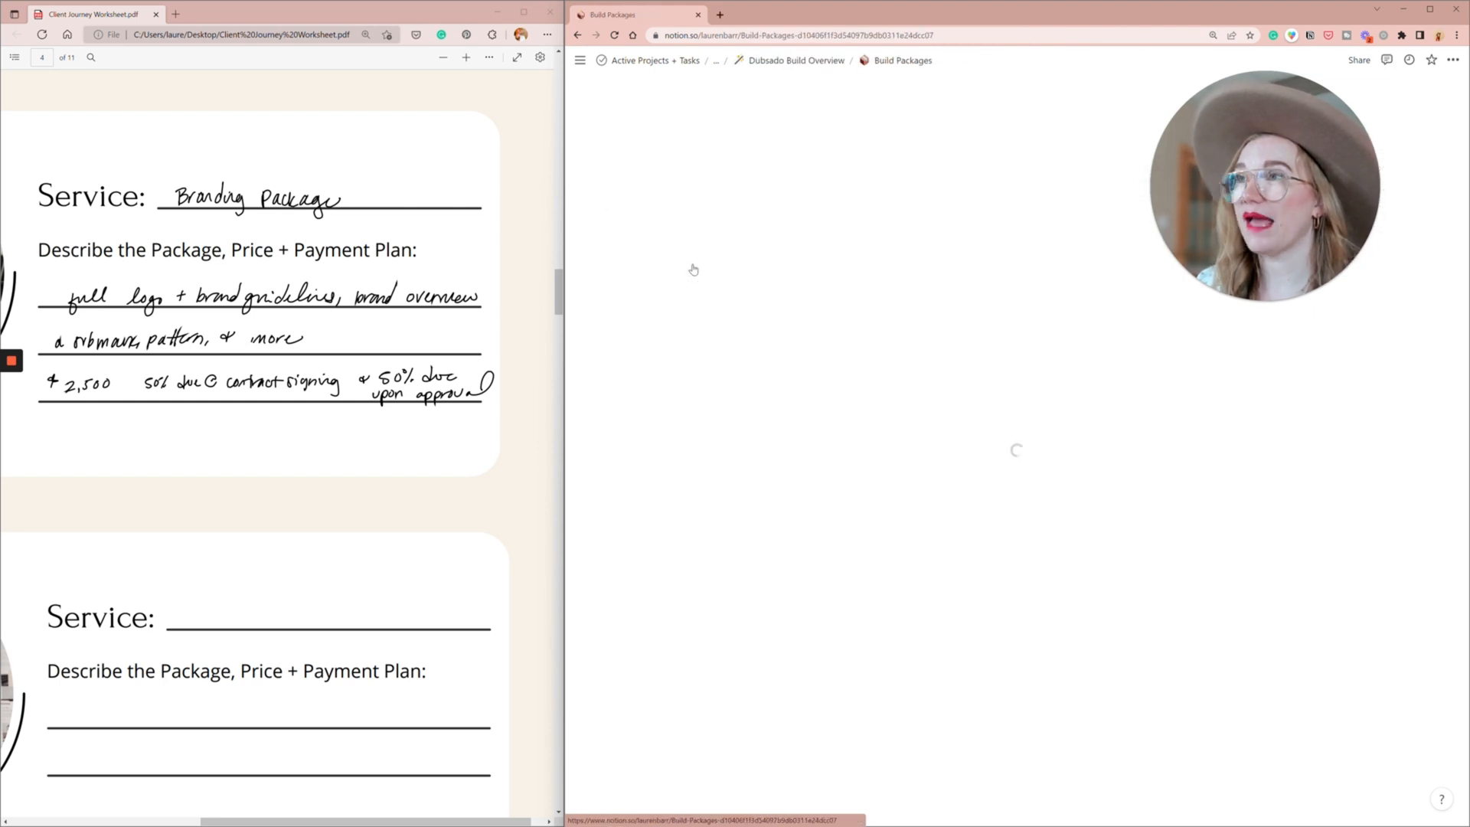
left_click(835, 428)
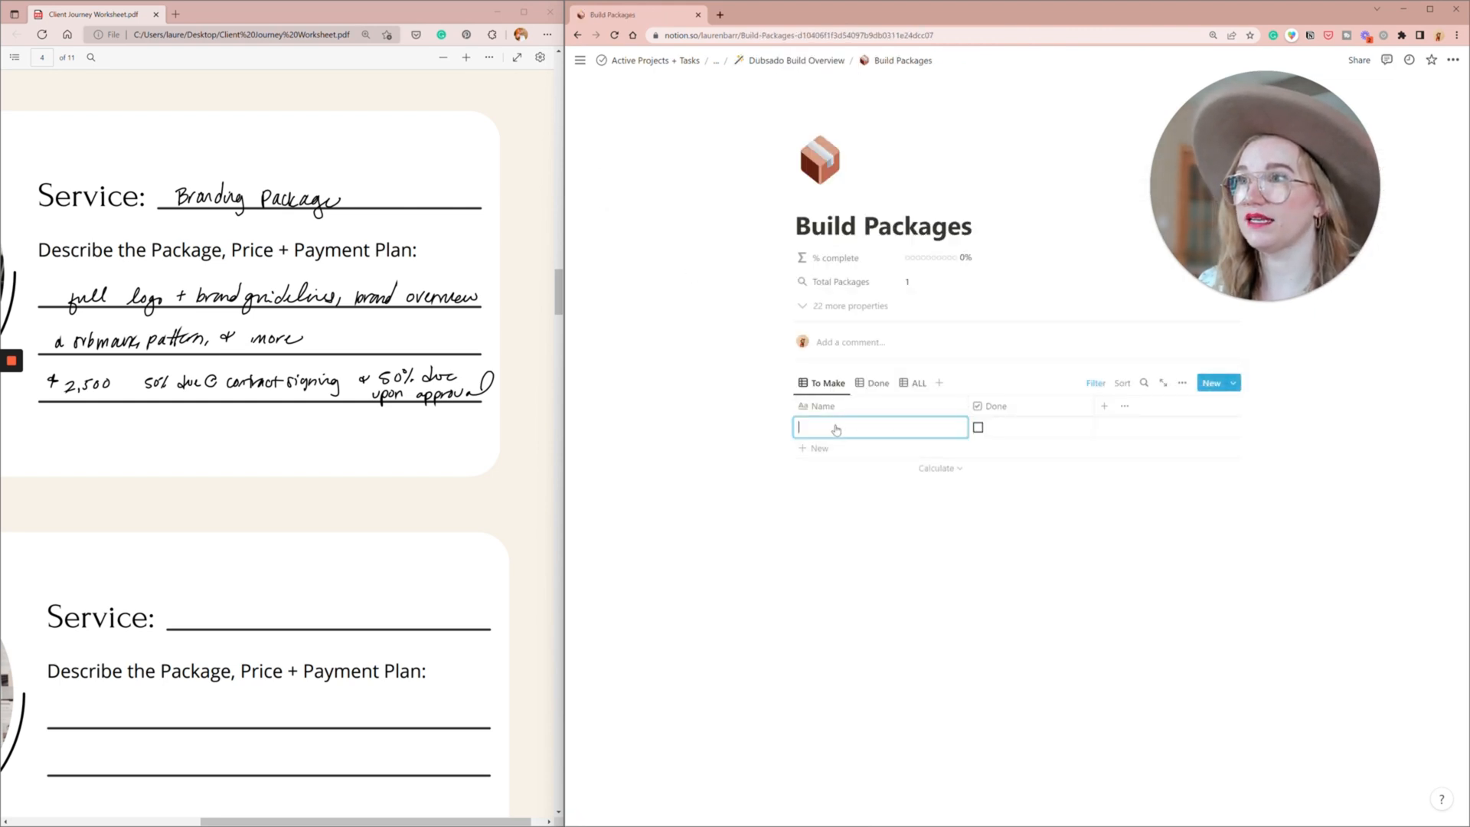
type("Bran")
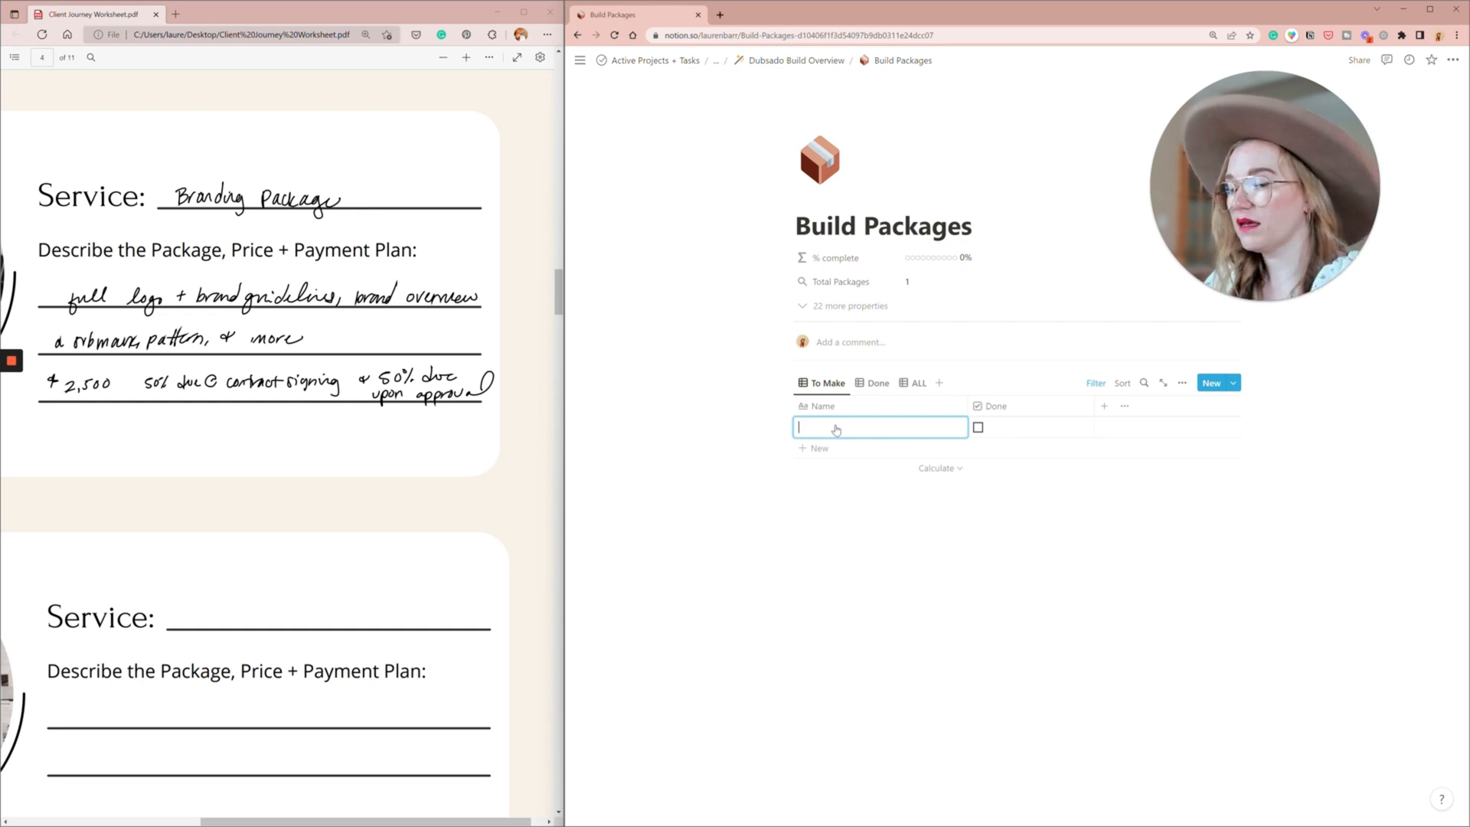
type("ding Package")
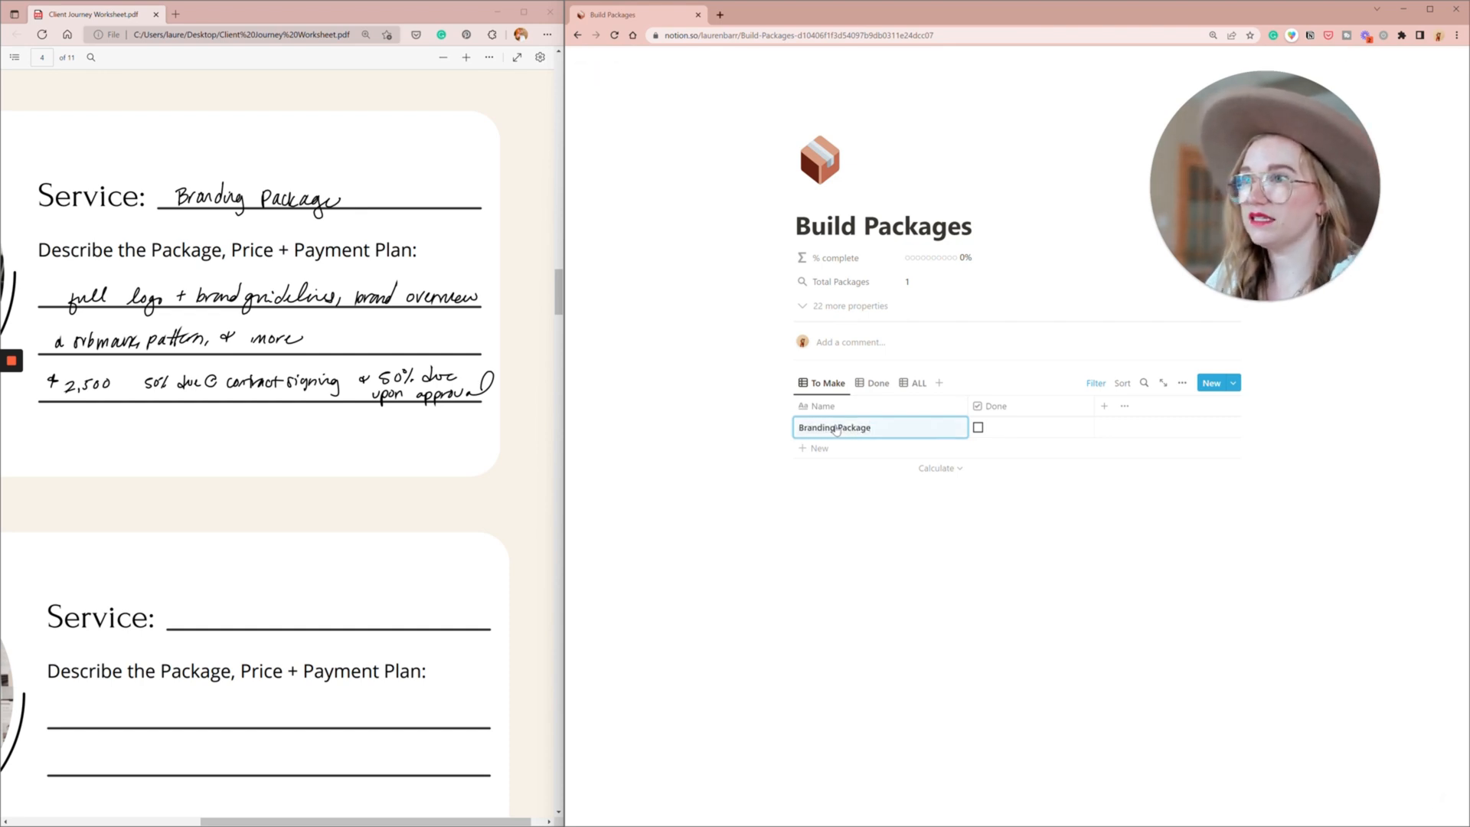
- Describe the Branding Package as "$2500 package full logo with brand guidelines brand overview, submark, pattern and more"
left_click(943, 427)
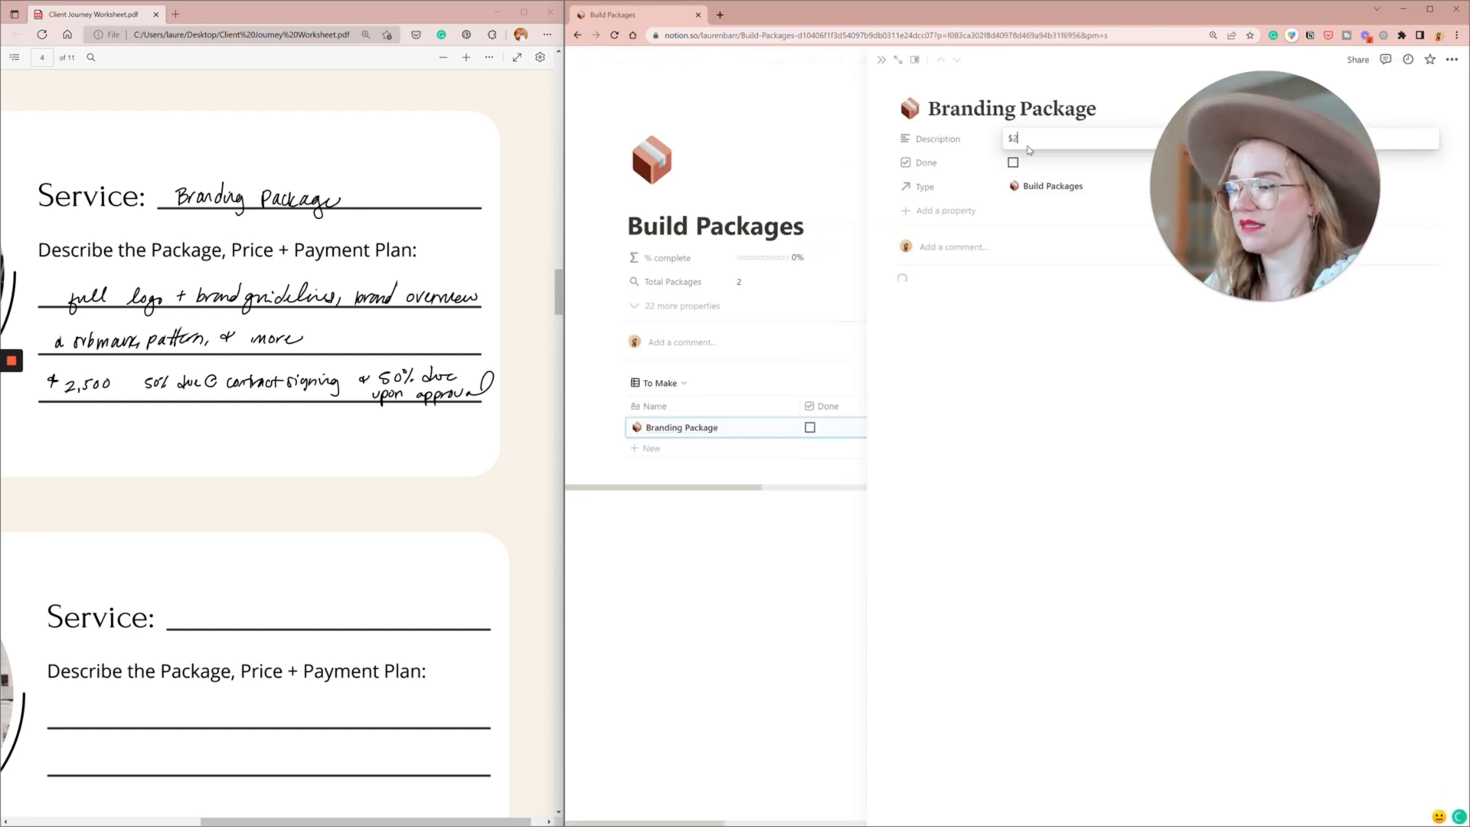
type("$25")
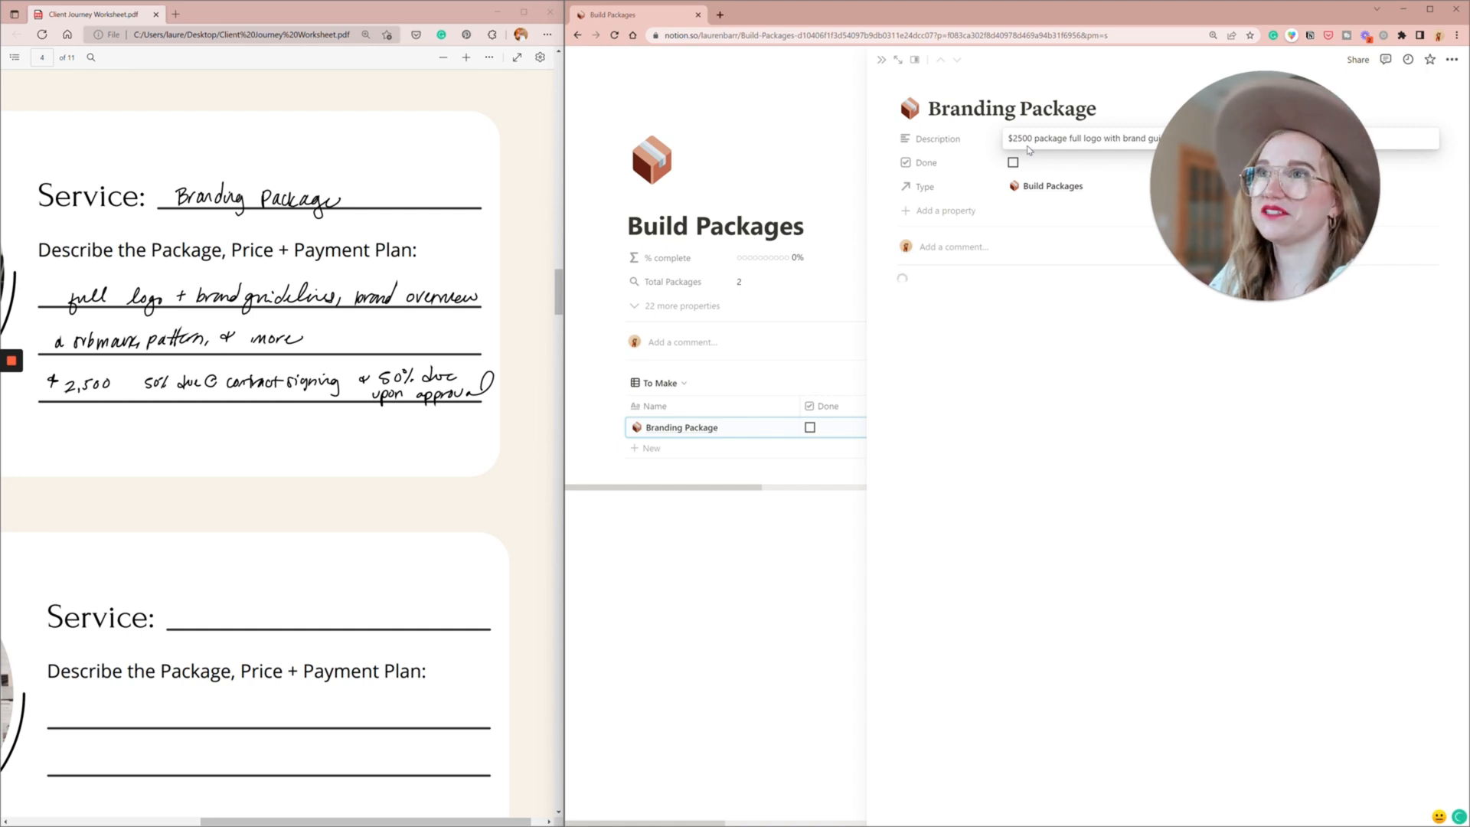
left_click_drag(1260, 173, 1306, 435)
left_click(1057, 366)
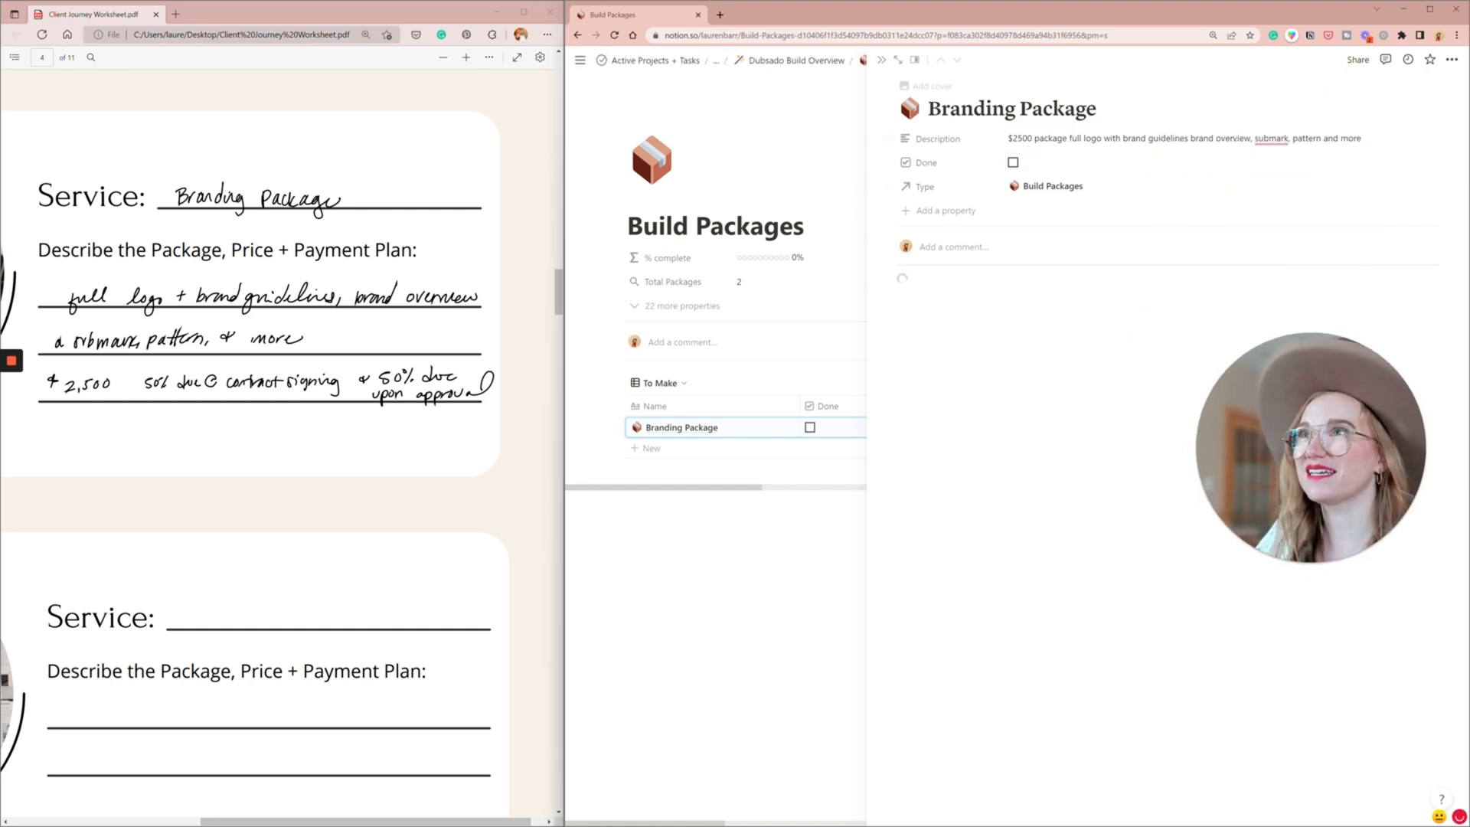
- Return to the Dubsado Build Overview and check the service entries on the worksheet again
left_click(796, 60)
scroll(418, 502, "down", 2)
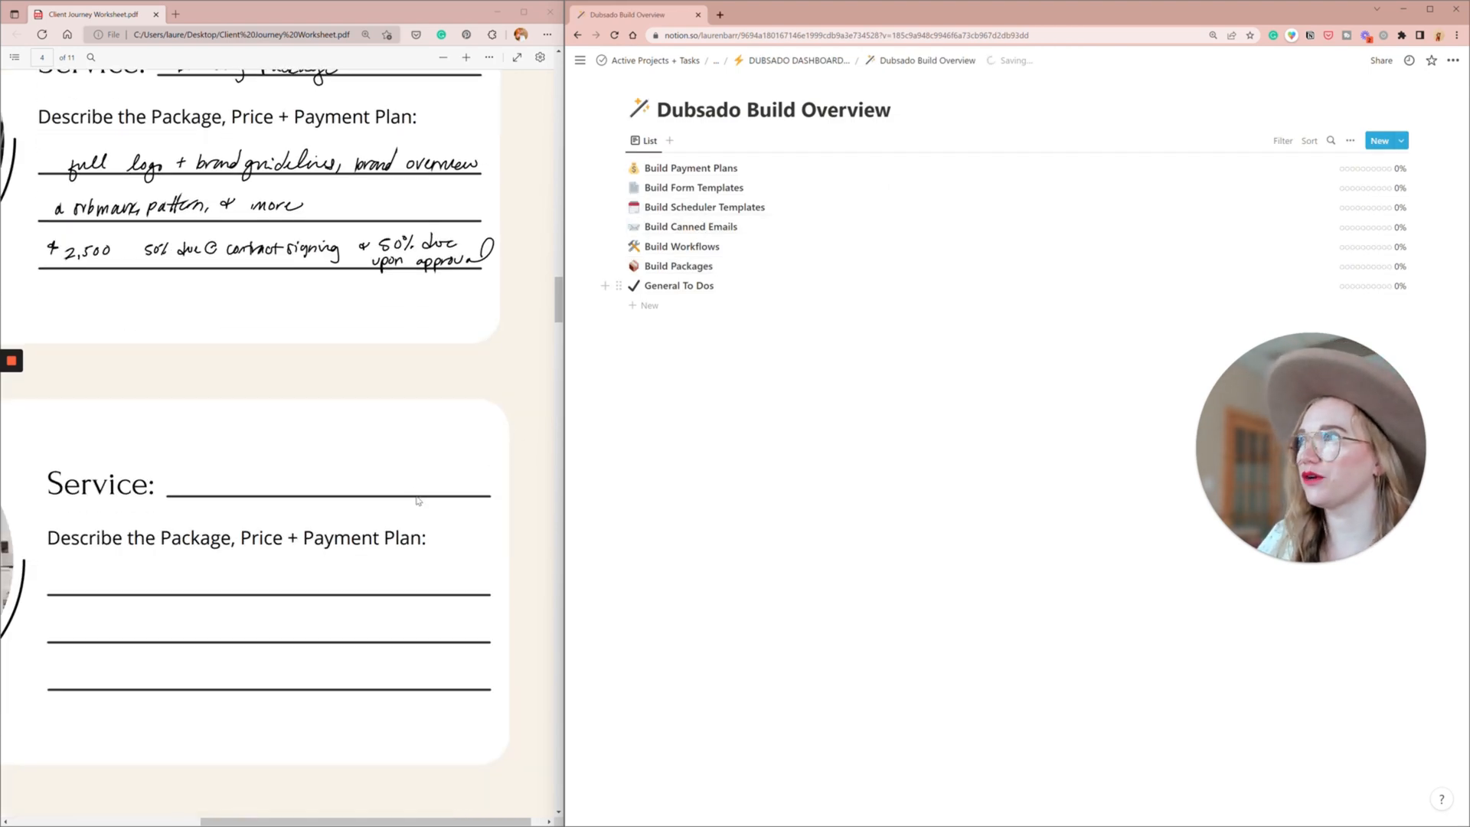
scroll(279, 314, "up", 2)
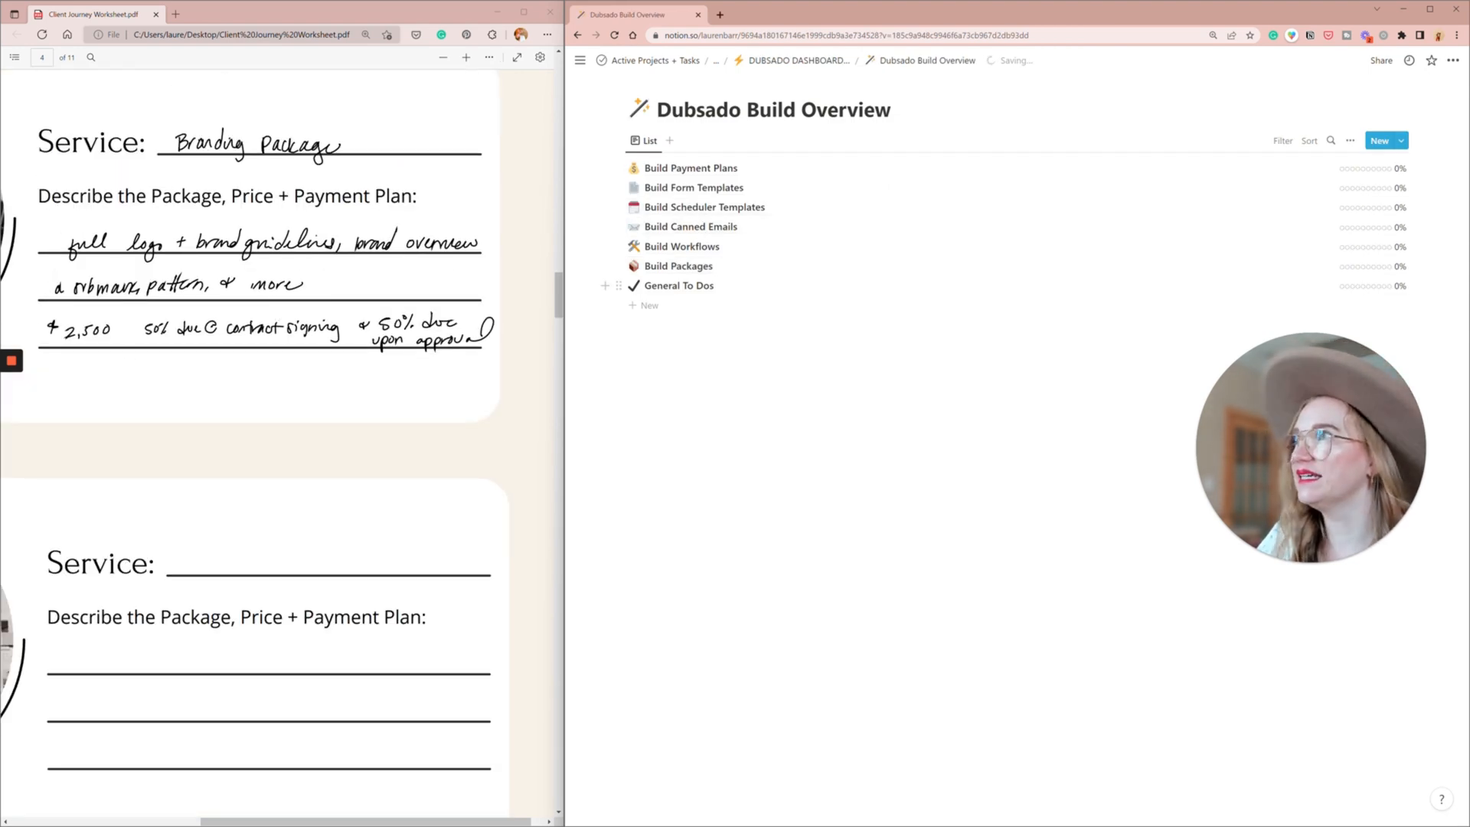
- Read the worksheet's Client Journey page on the very first thing that should happen when a new lead comes in
scroll(278, 444, "down", 8)
scroll(290, 197, "down", 4)
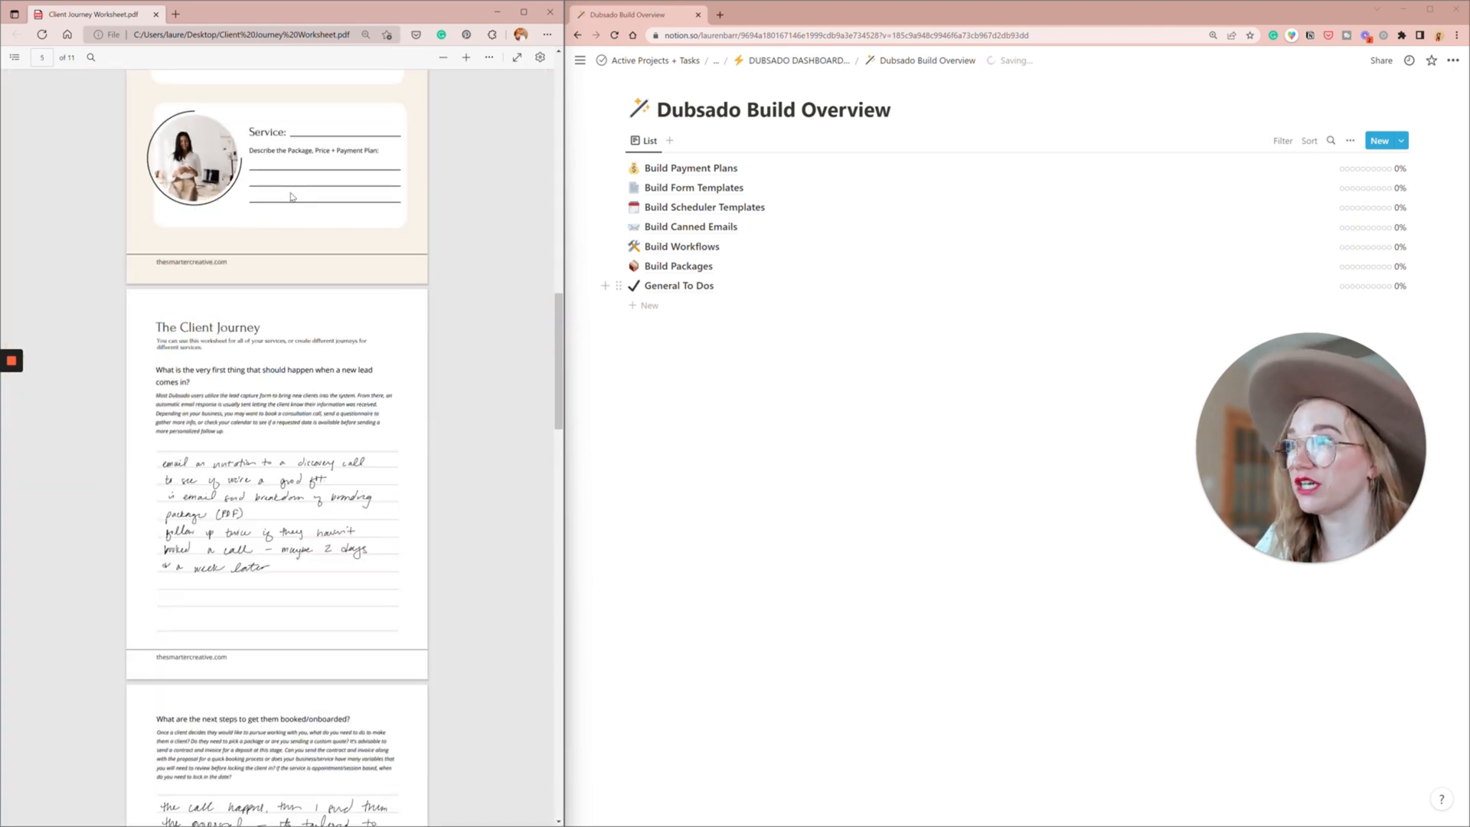
scroll(291, 197, "up", 4)
scroll(290, 197, "down", 3)
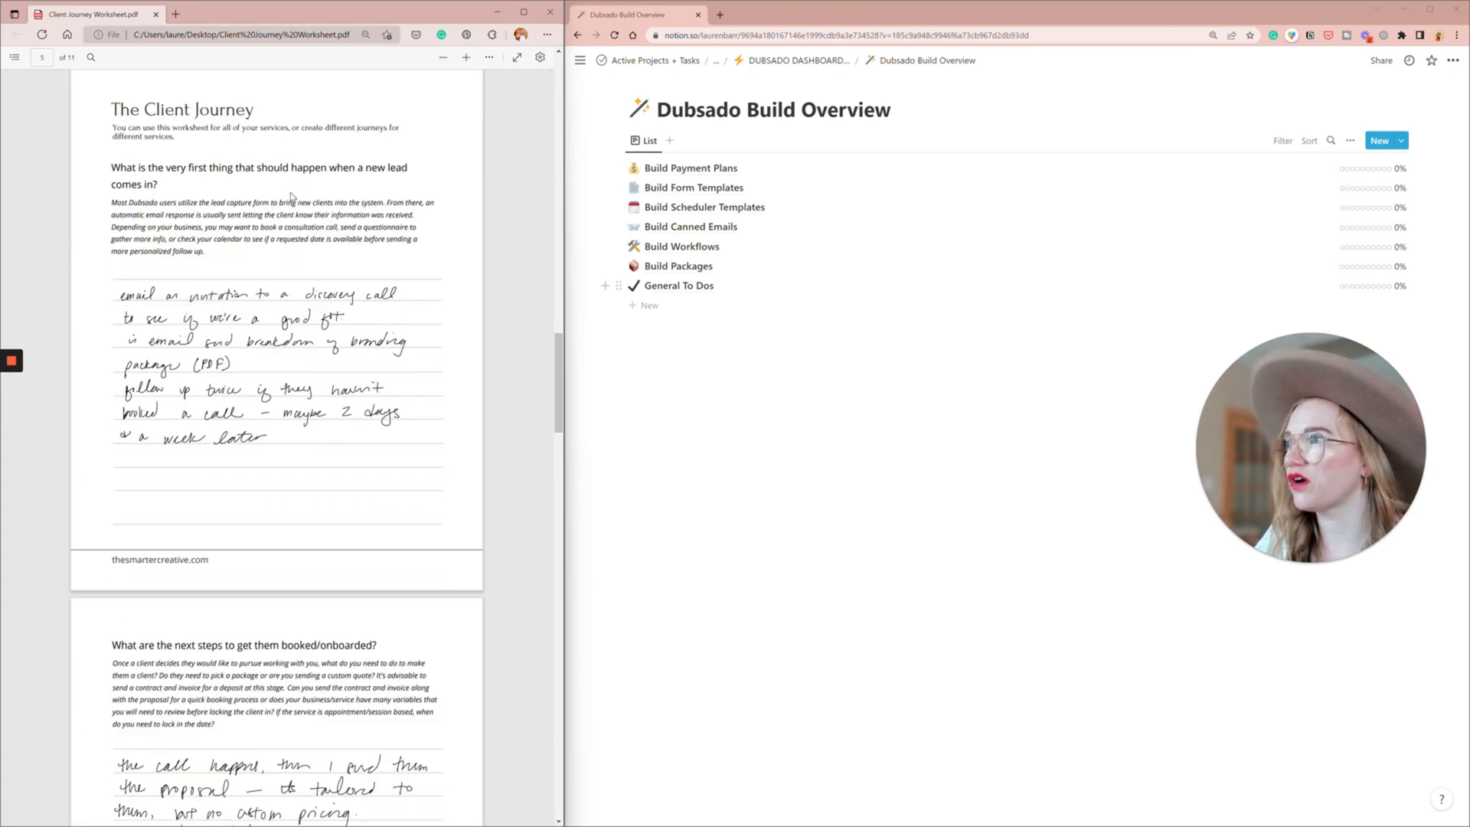
scroll(291, 197, "up", 2)
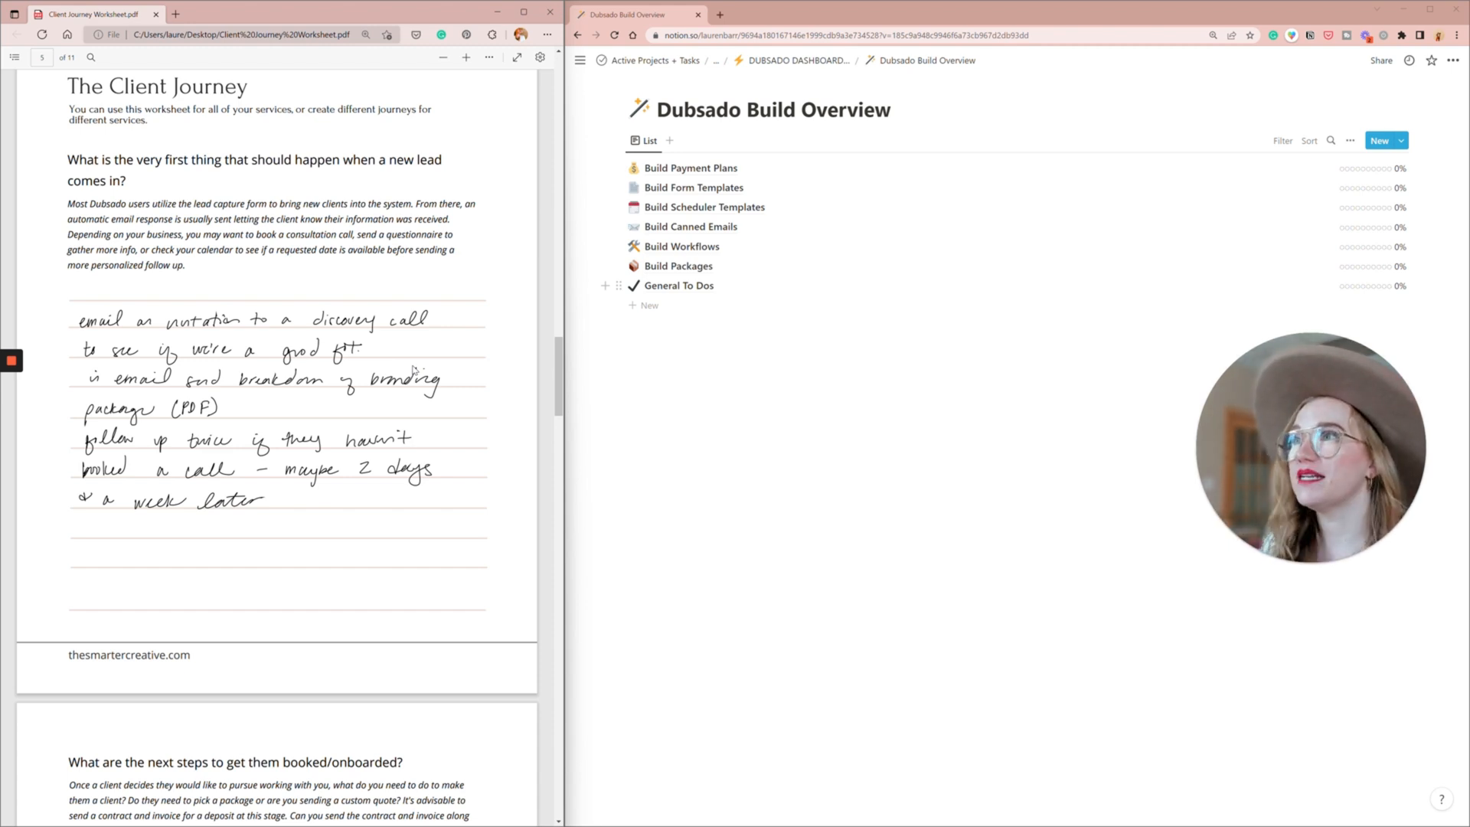
- Check the Lead Capture entry under Build Form Templates and return to the Dubsado Build Overview
right_click(692, 188)
key("Escape")
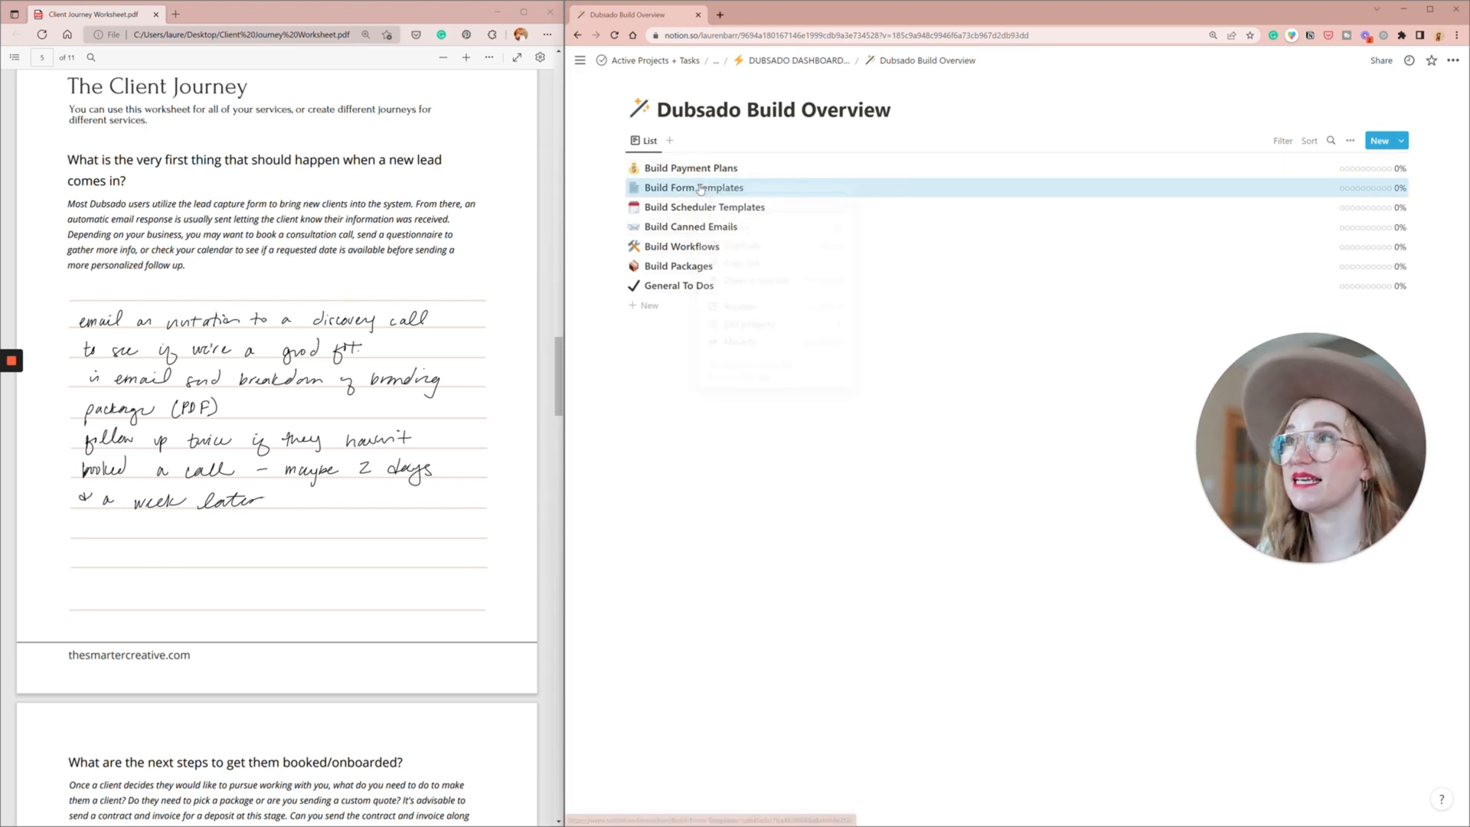
left_click(720, 192)
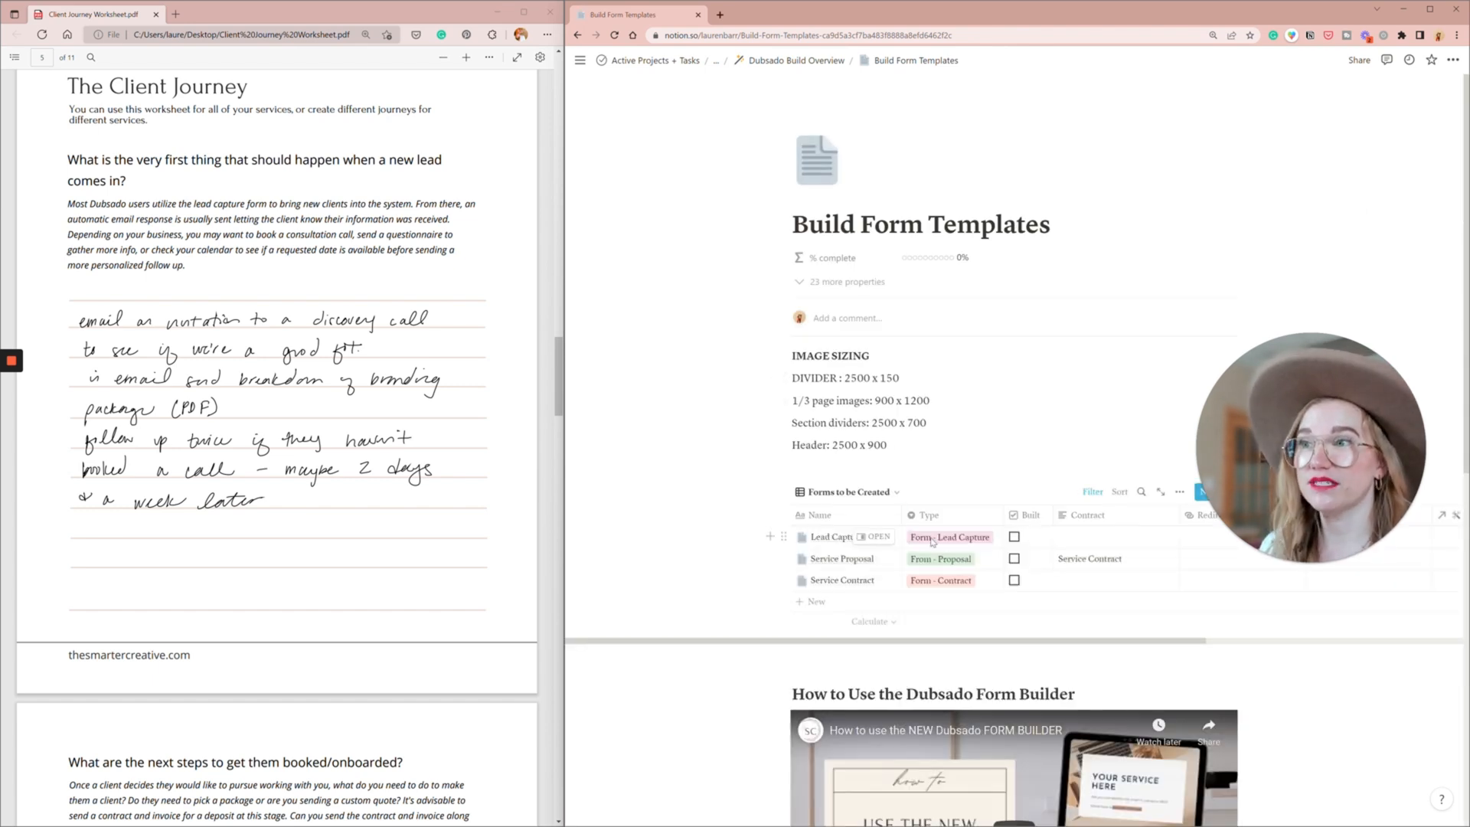
left_click(875, 539)
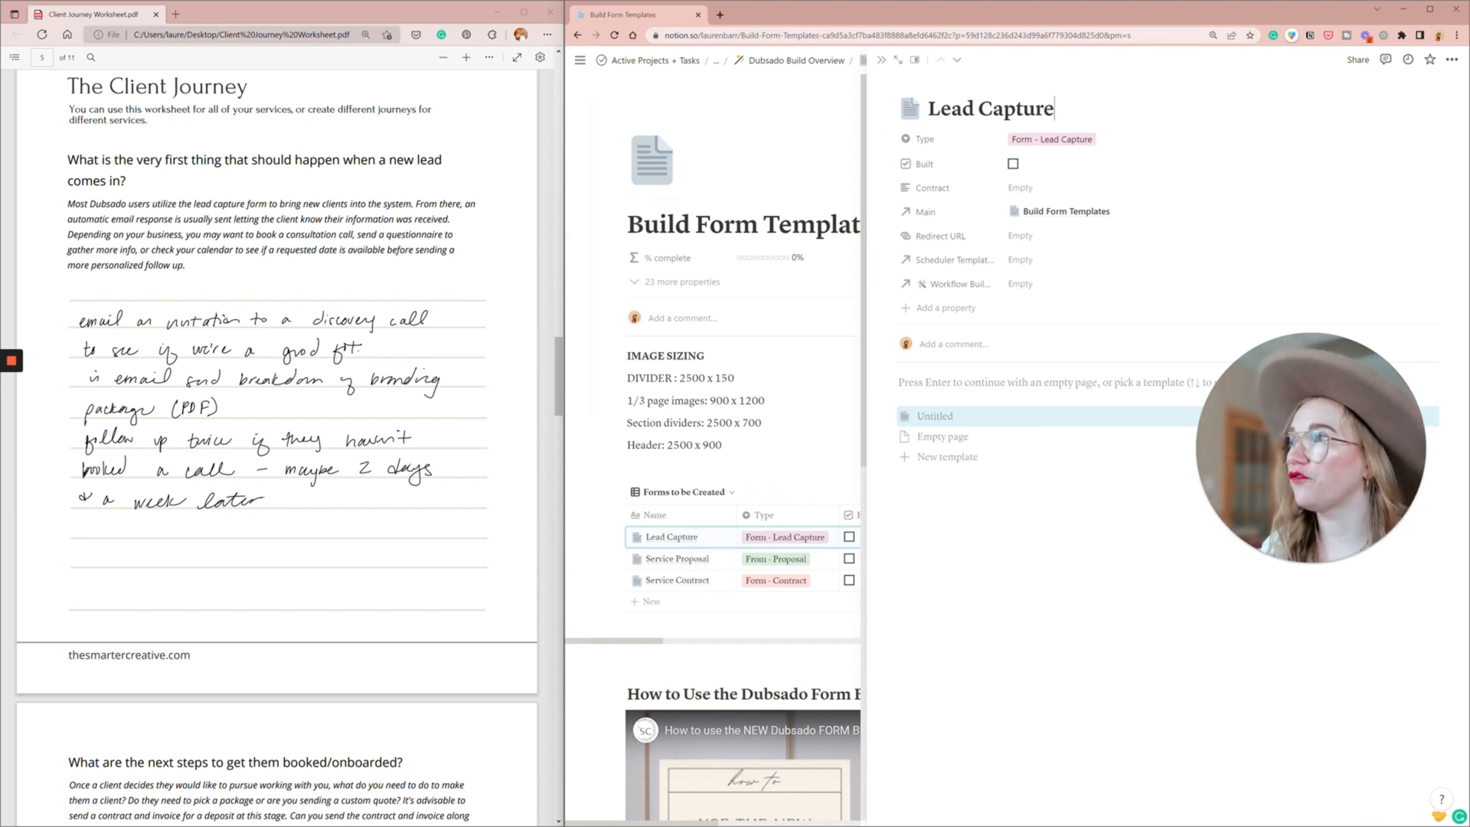
left_click(779, 60)
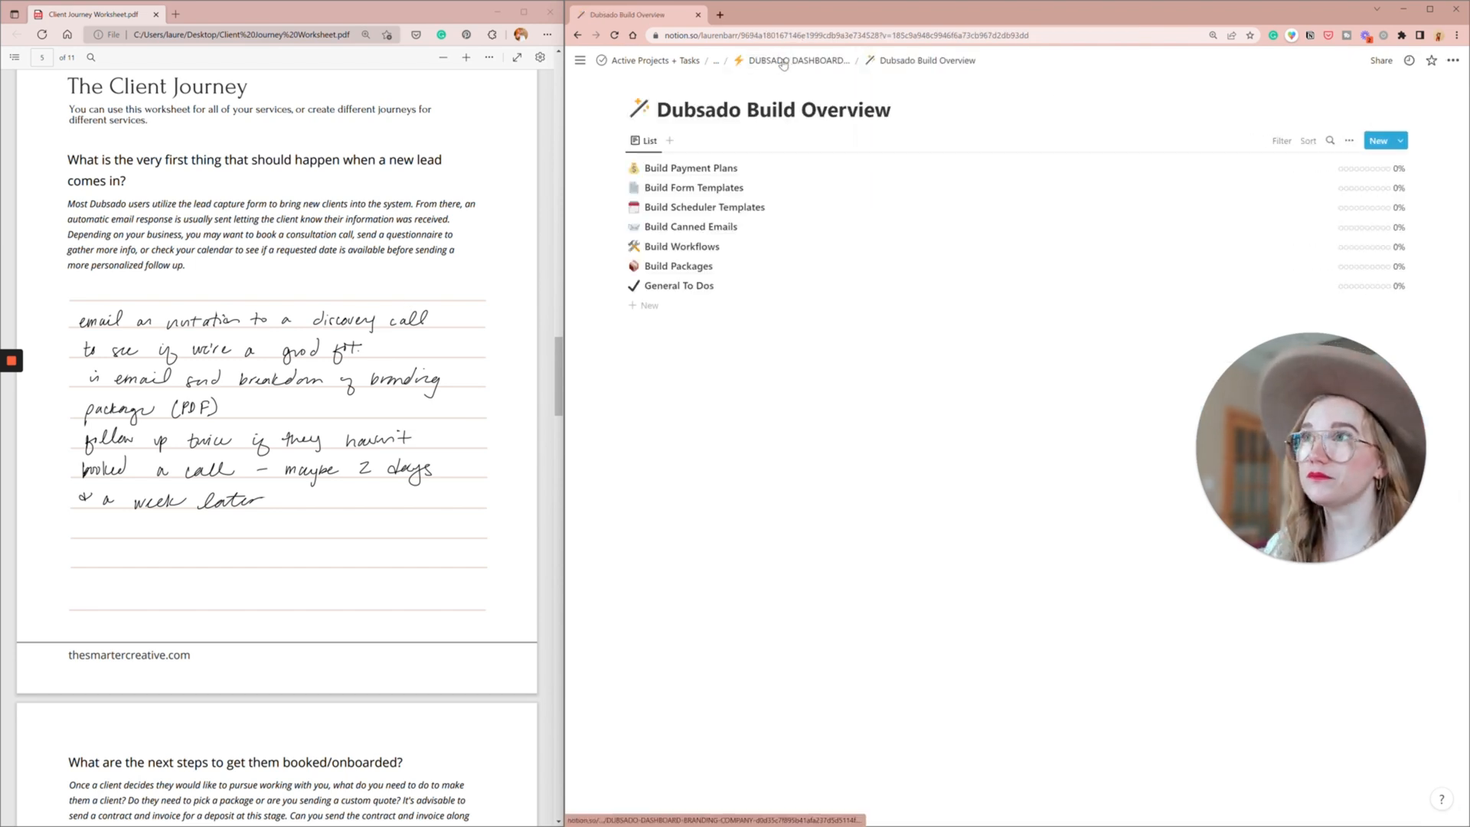
- Open Build Scheduler Templates and review the Discovery Call scheduler's settings, from call length through to its Send Scheduler email
left_click(728, 212)
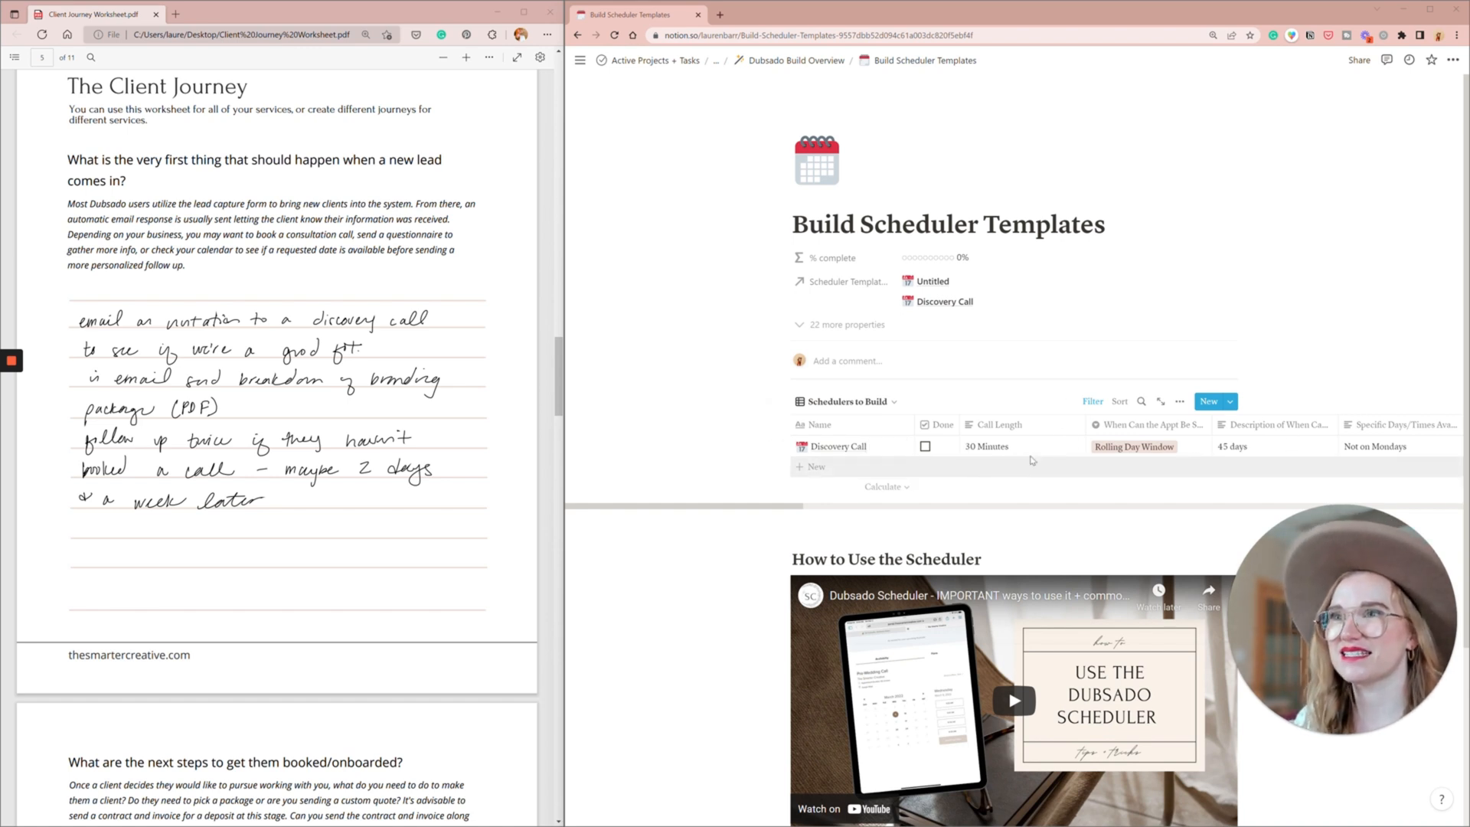
scroll(1026, 463, "right", 3)
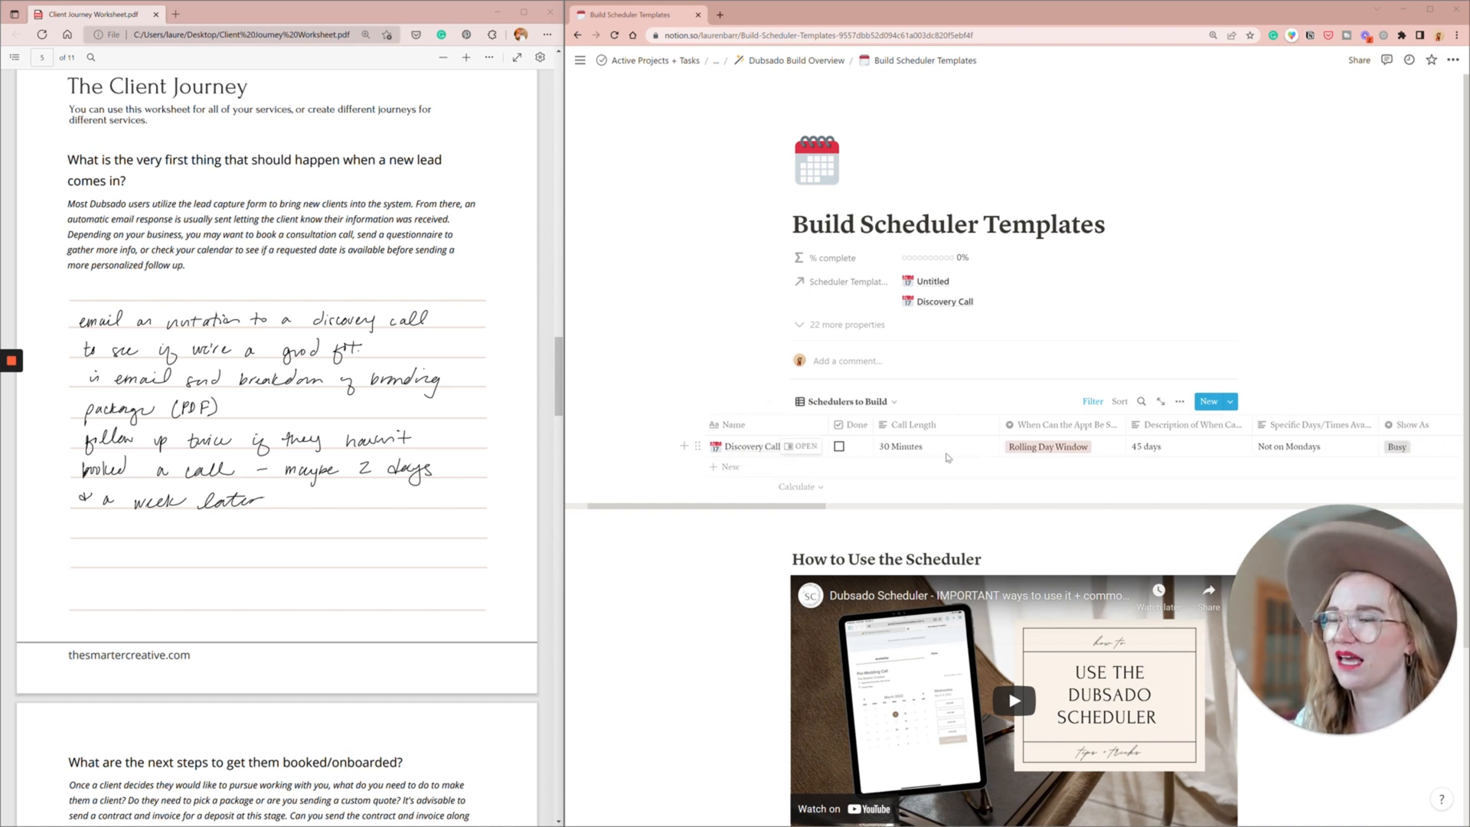
scroll(945, 456, "right", 10)
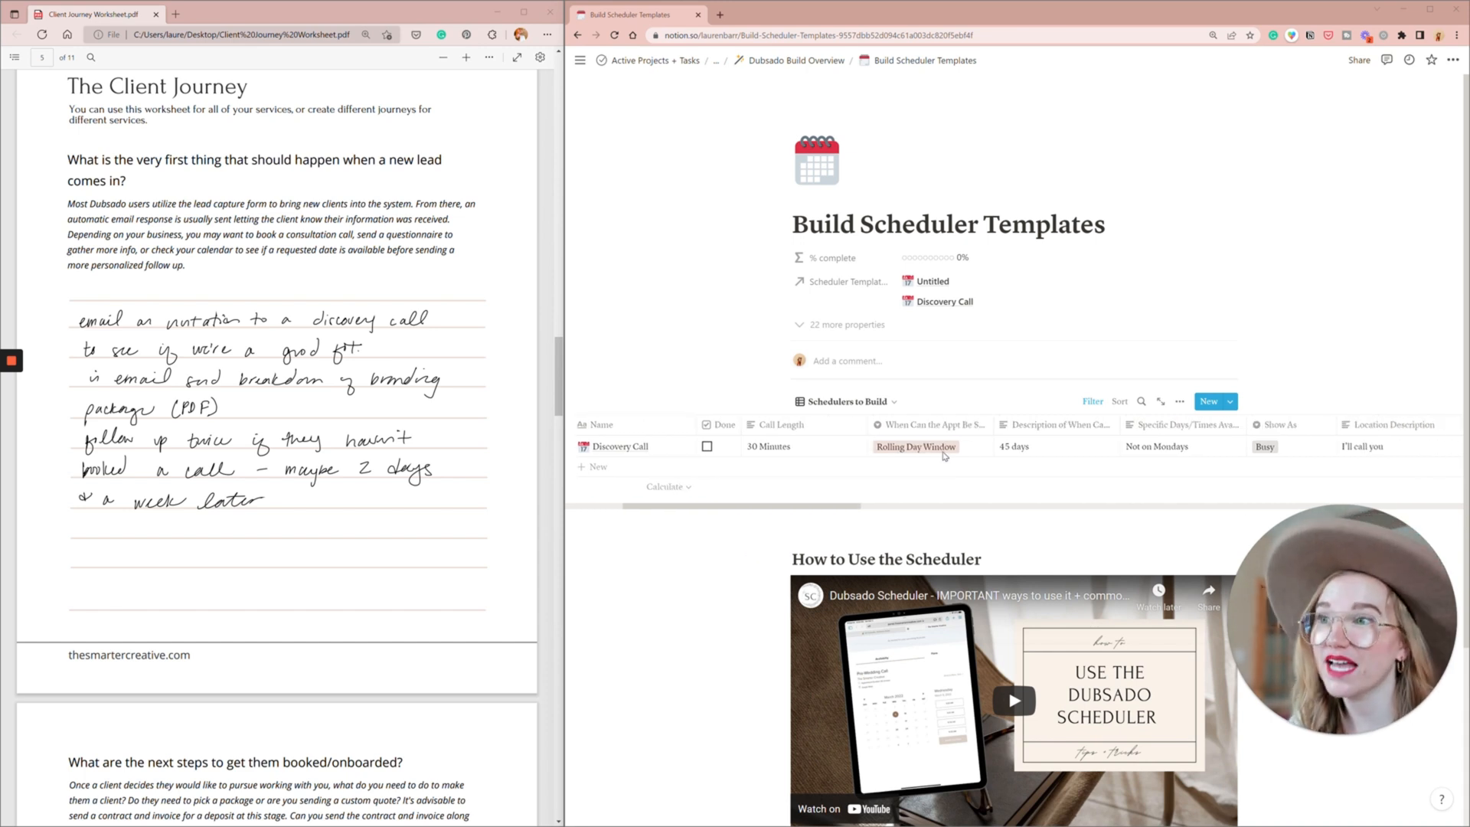
scroll(944, 455, "right", 2)
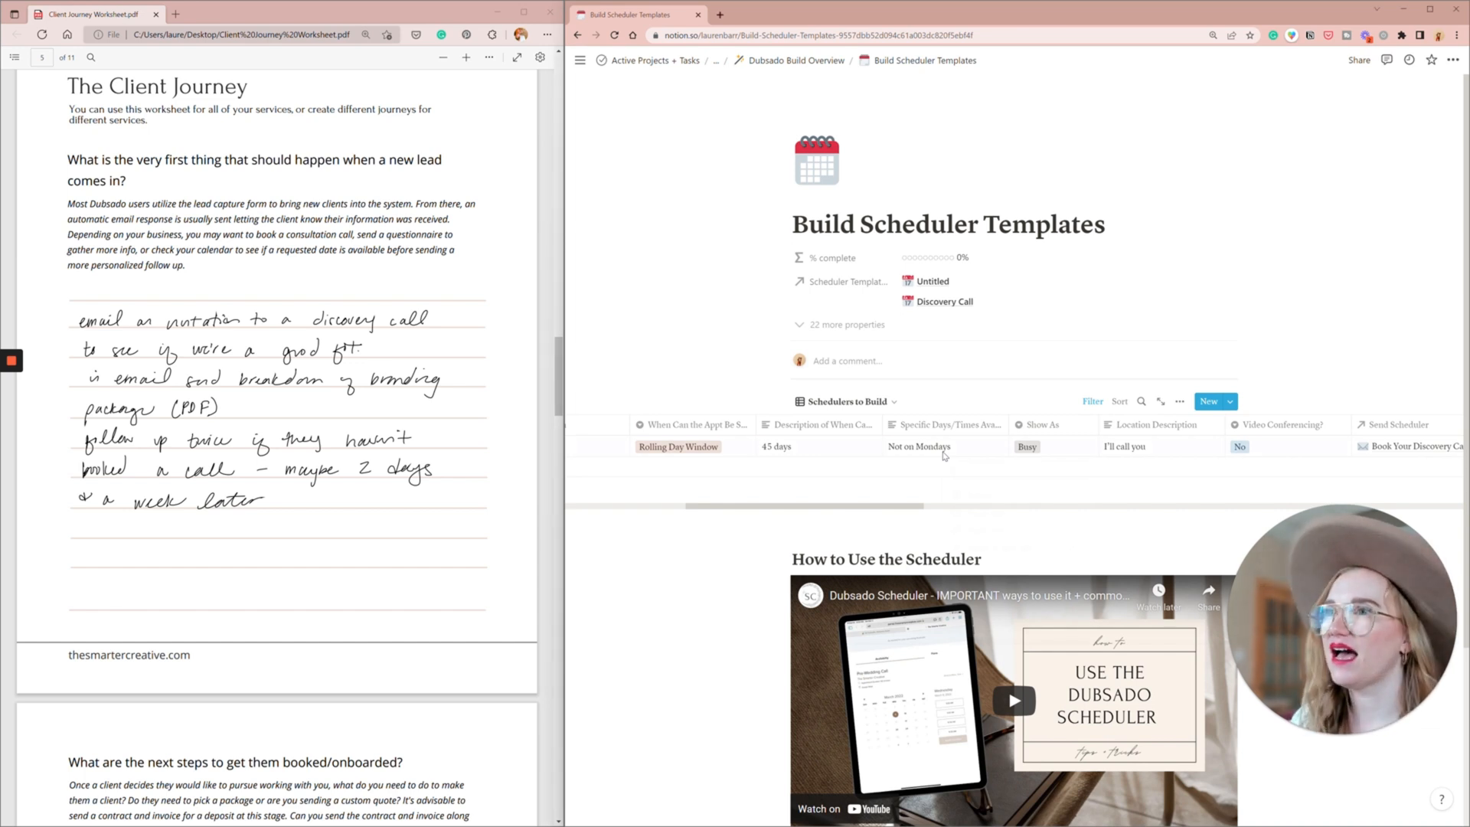
right_click(944, 456)
key("Escape")
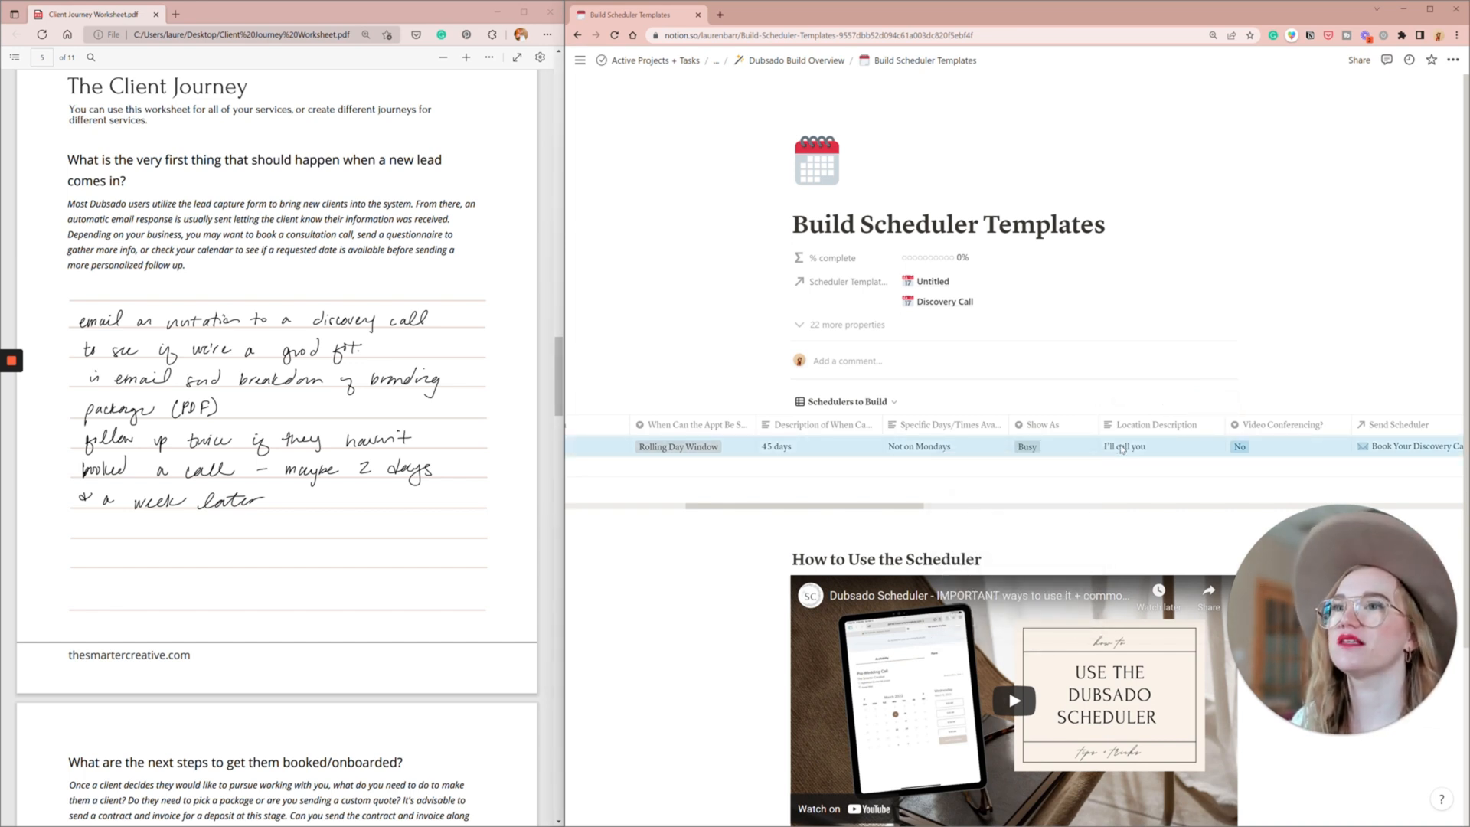
scroll(1122, 449, "right", 6)
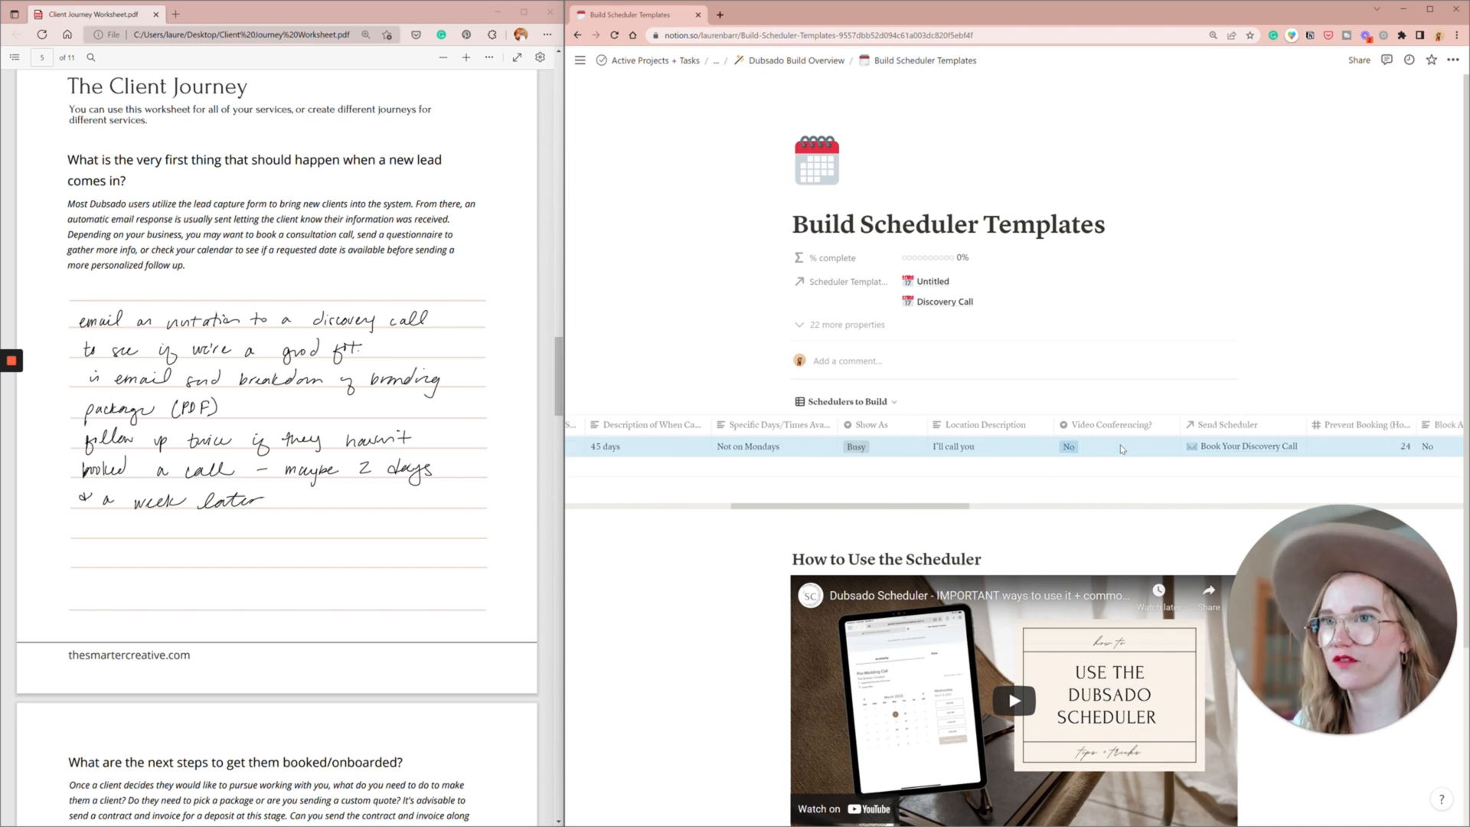
scroll(1123, 449, "right", 1)
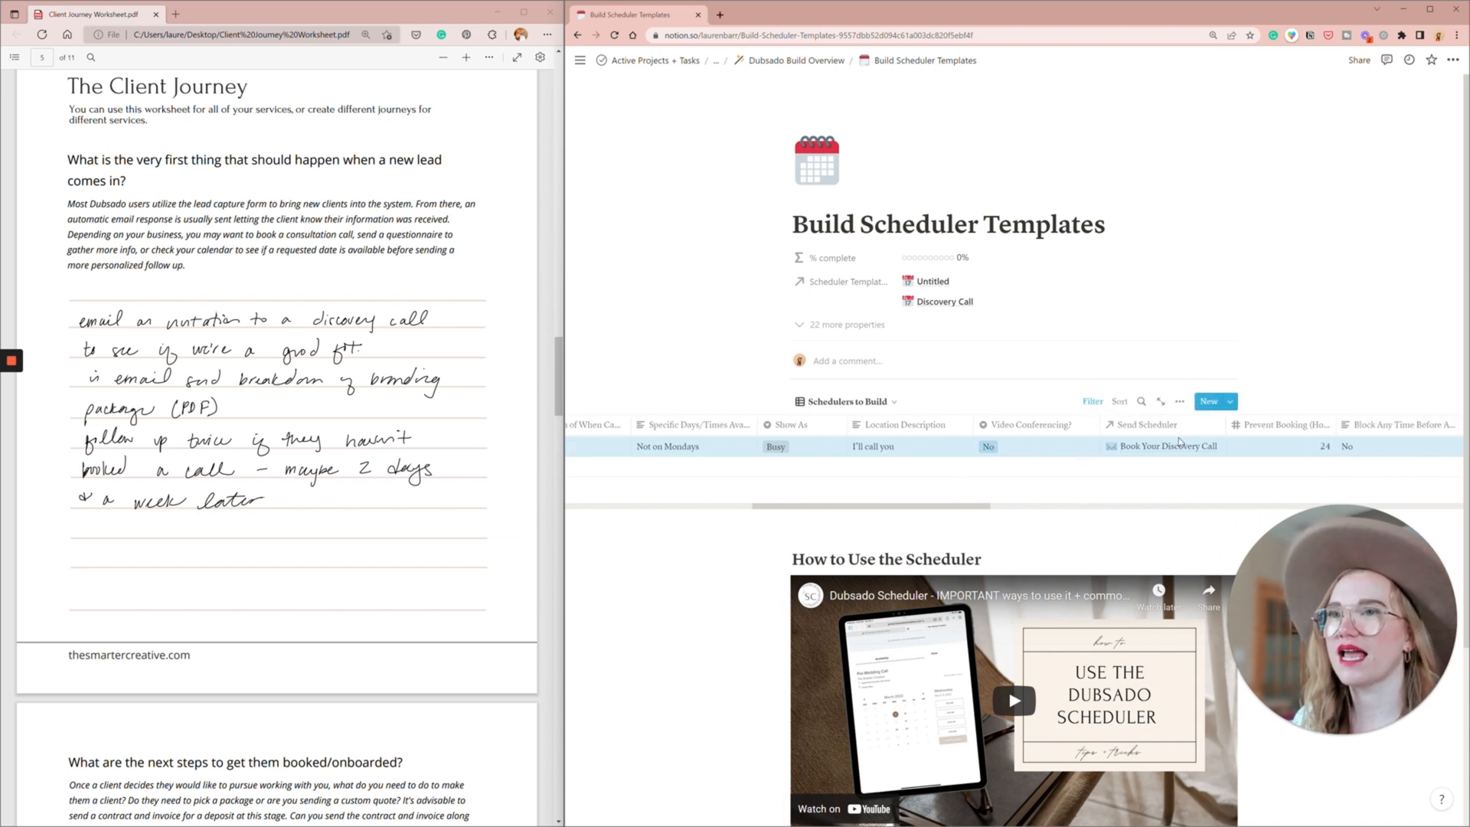
- Open the Book Your Discovery Call email linked to the scheduler and replace "project" with "business" in its content
left_click(1149, 446)
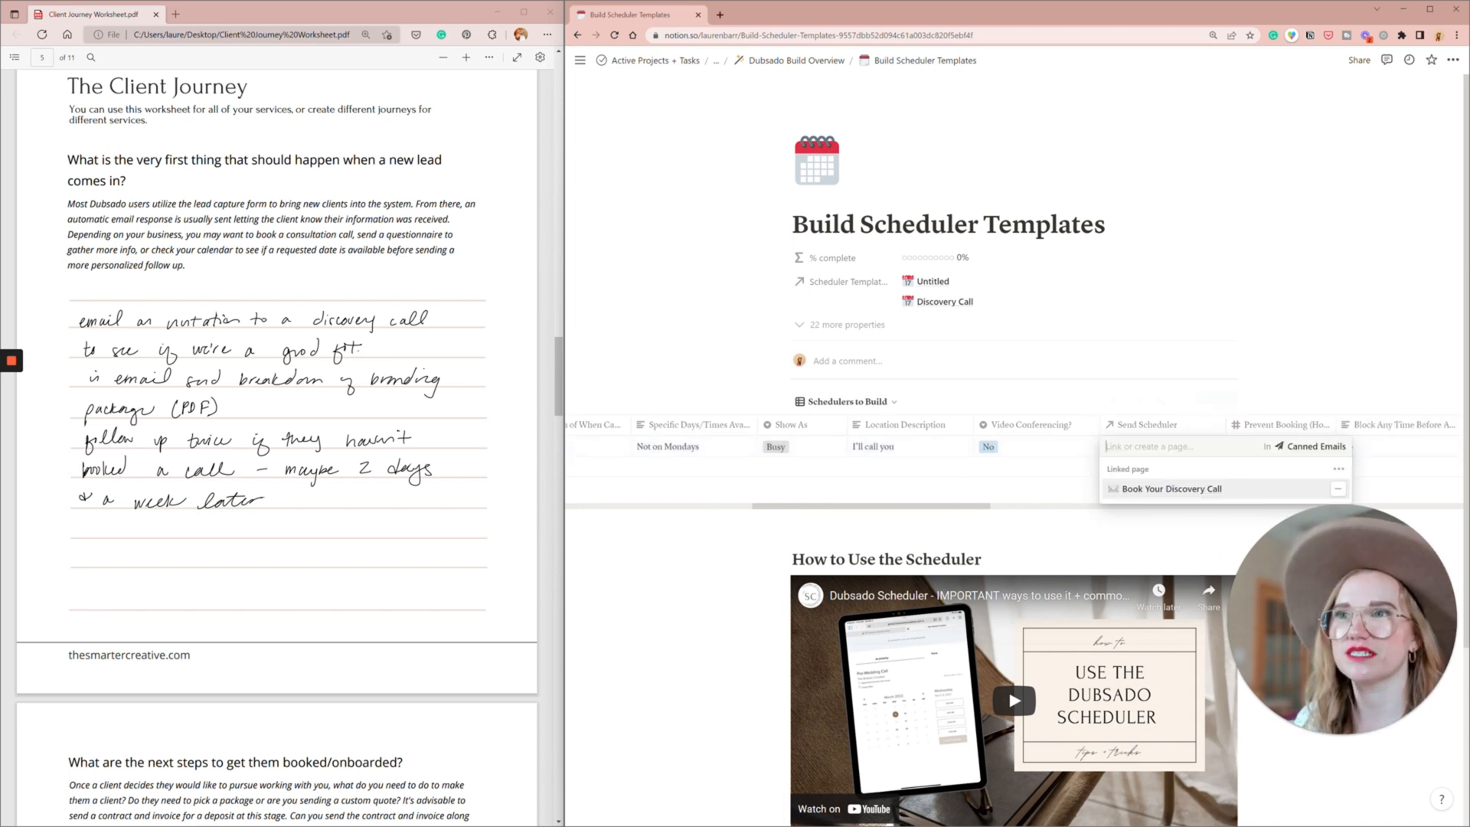
left_click(1176, 490)
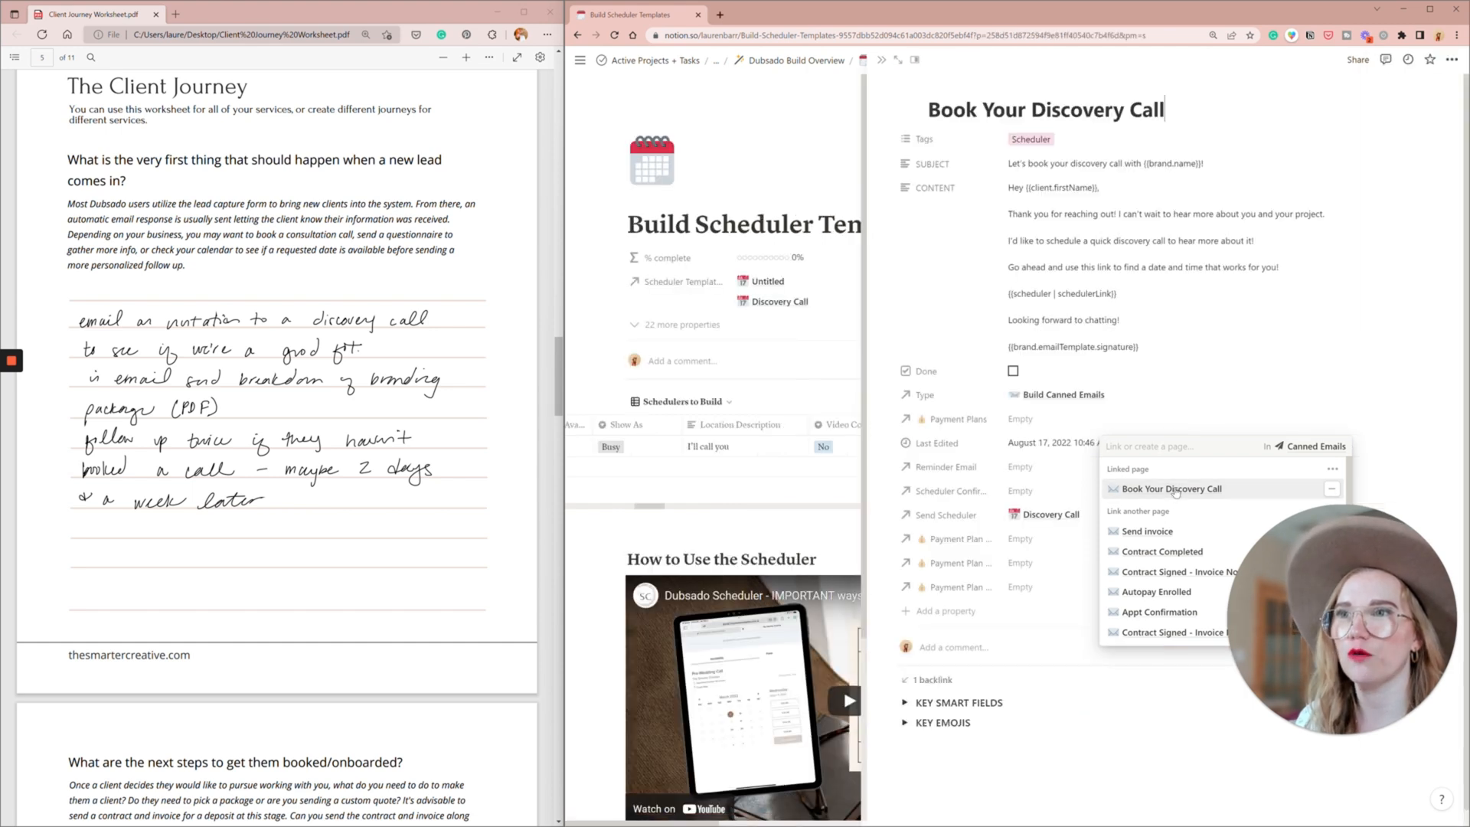
left_click(1126, 231)
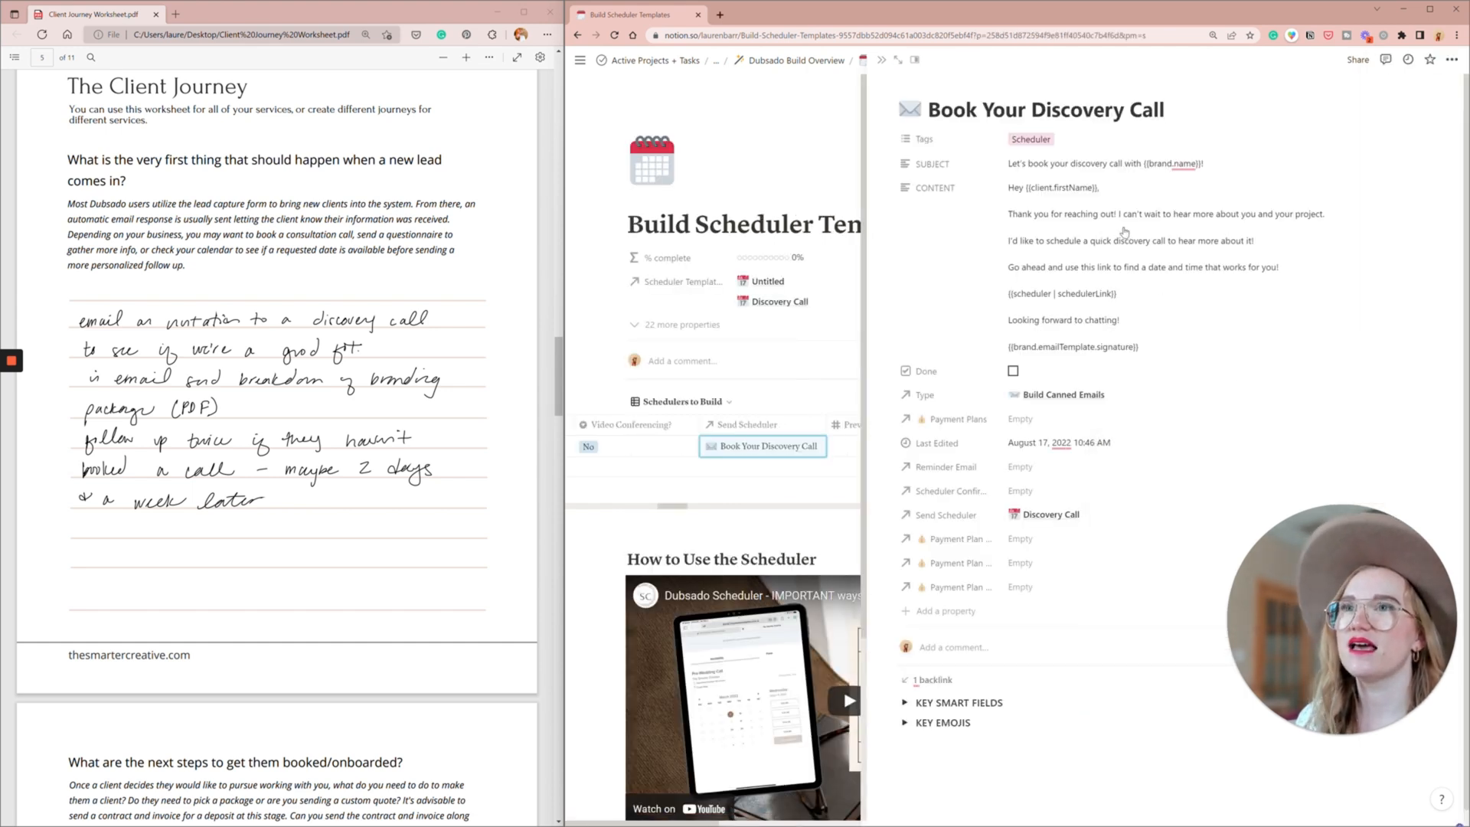
left_click(1316, 222)
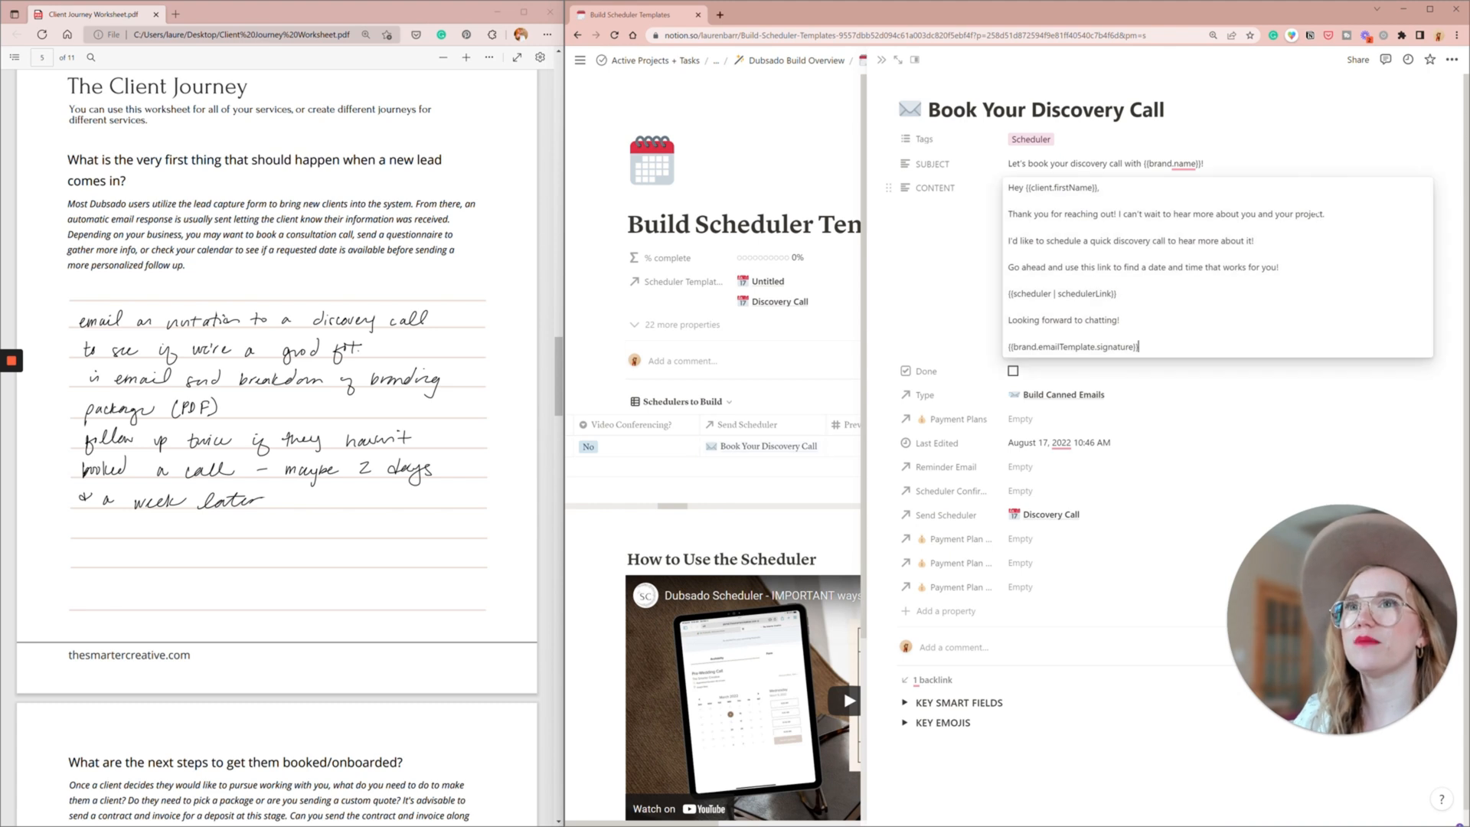
double_click(1309, 215)
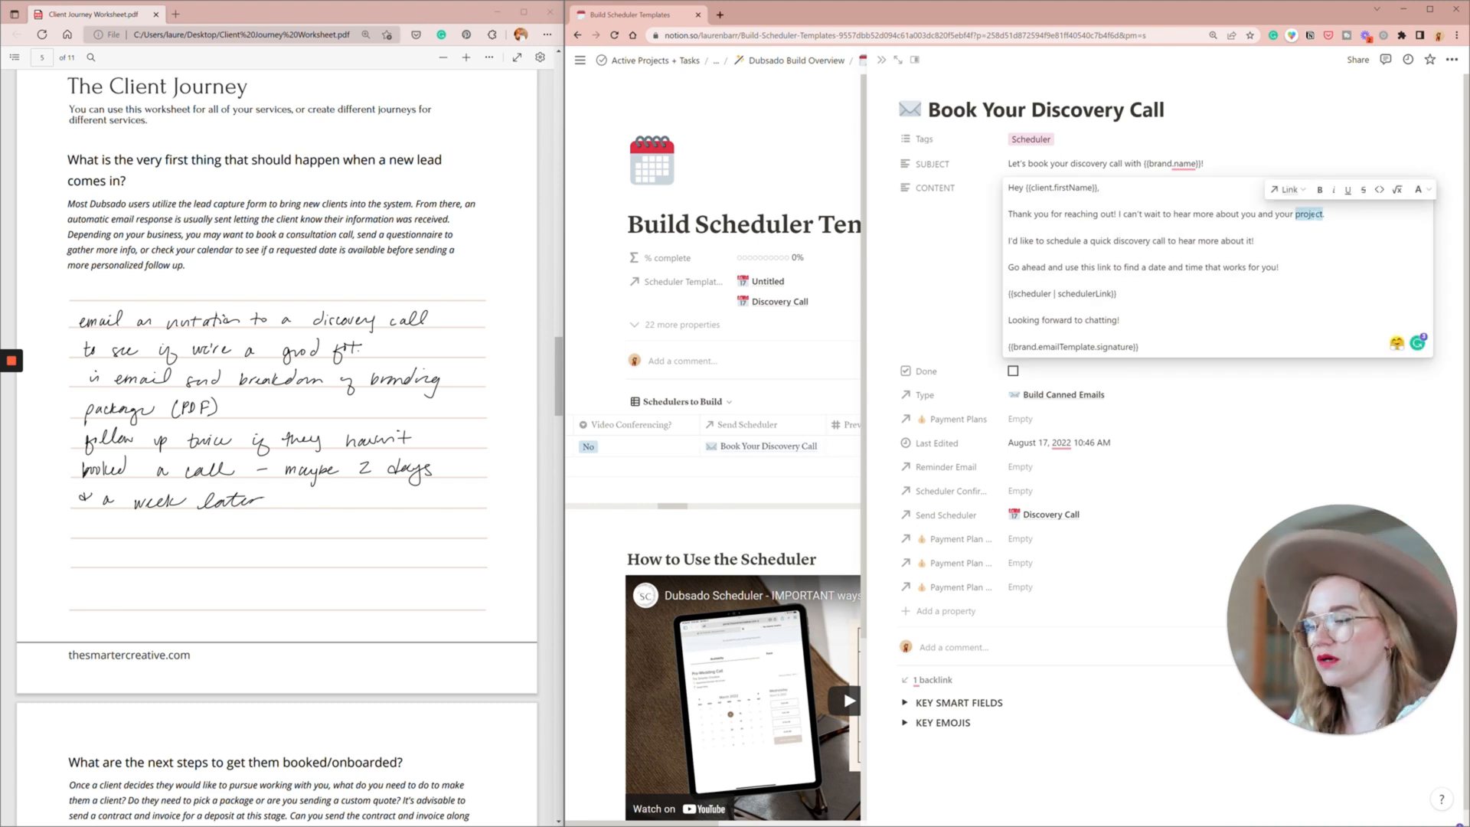
type("business")
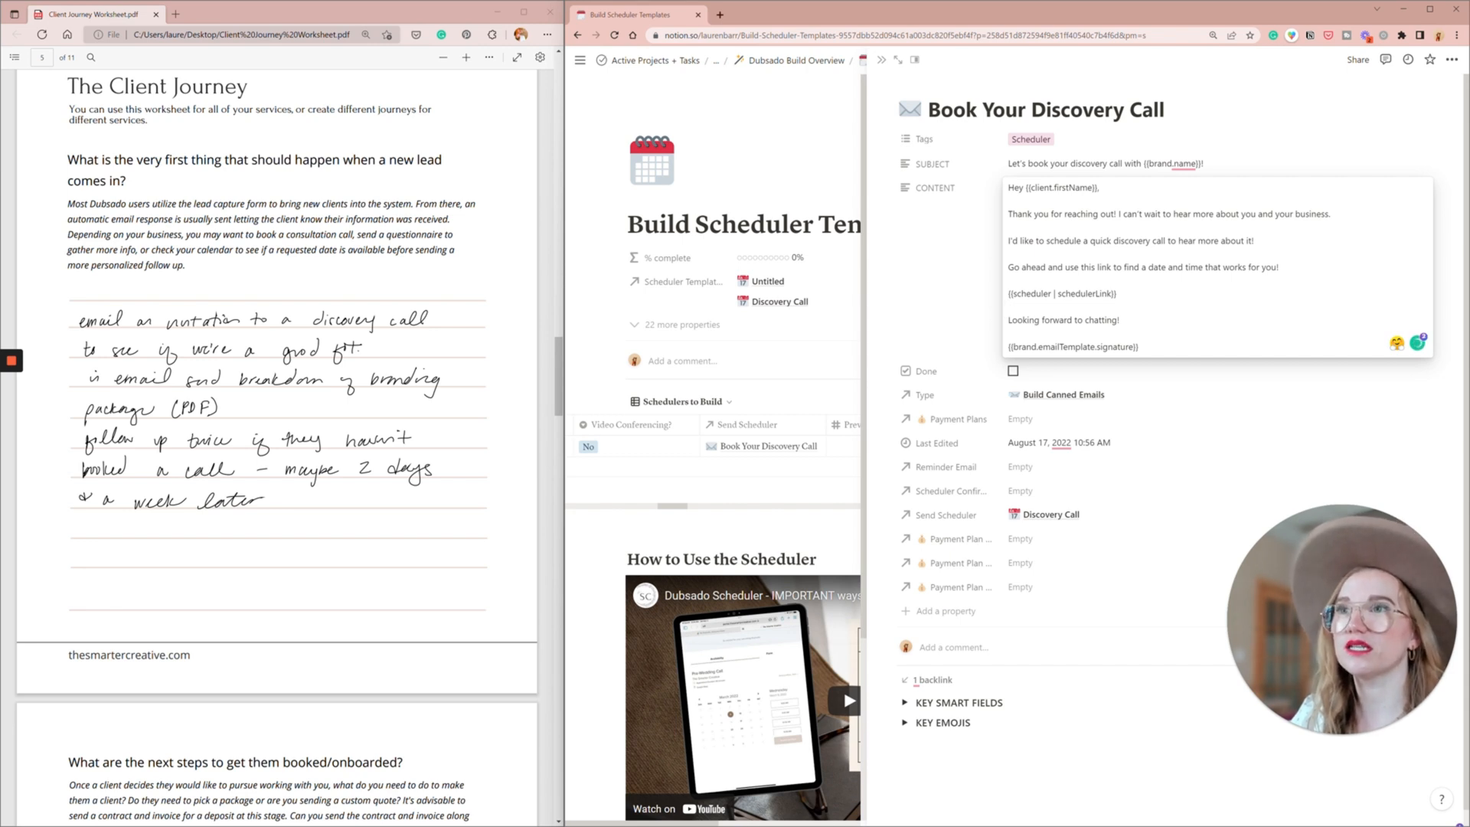
- Add "In the meantime, feel free to check out more information about my branding package HERE." below the scheduler link and close the email
key("Return")
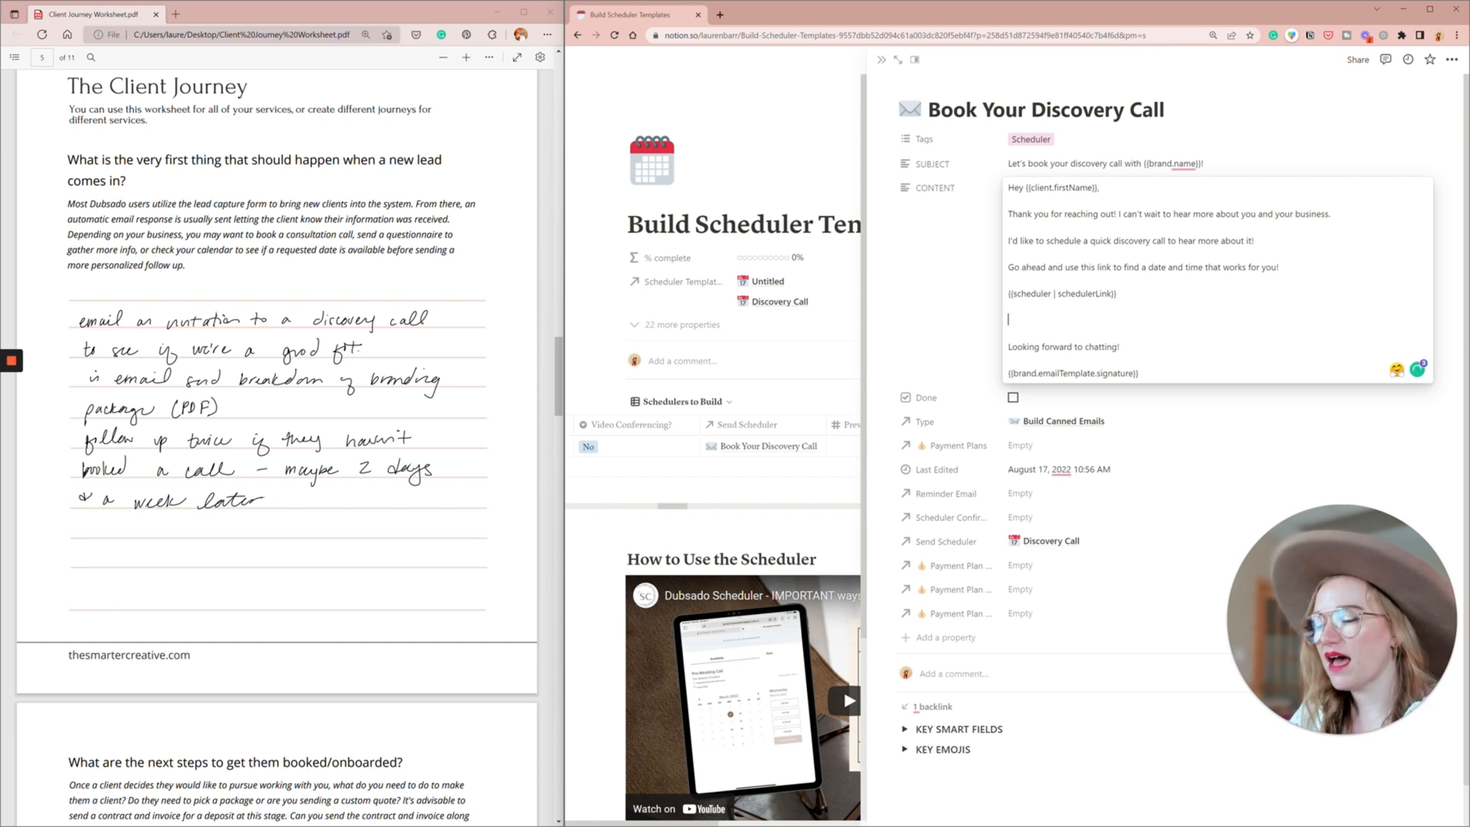
type("In the ")
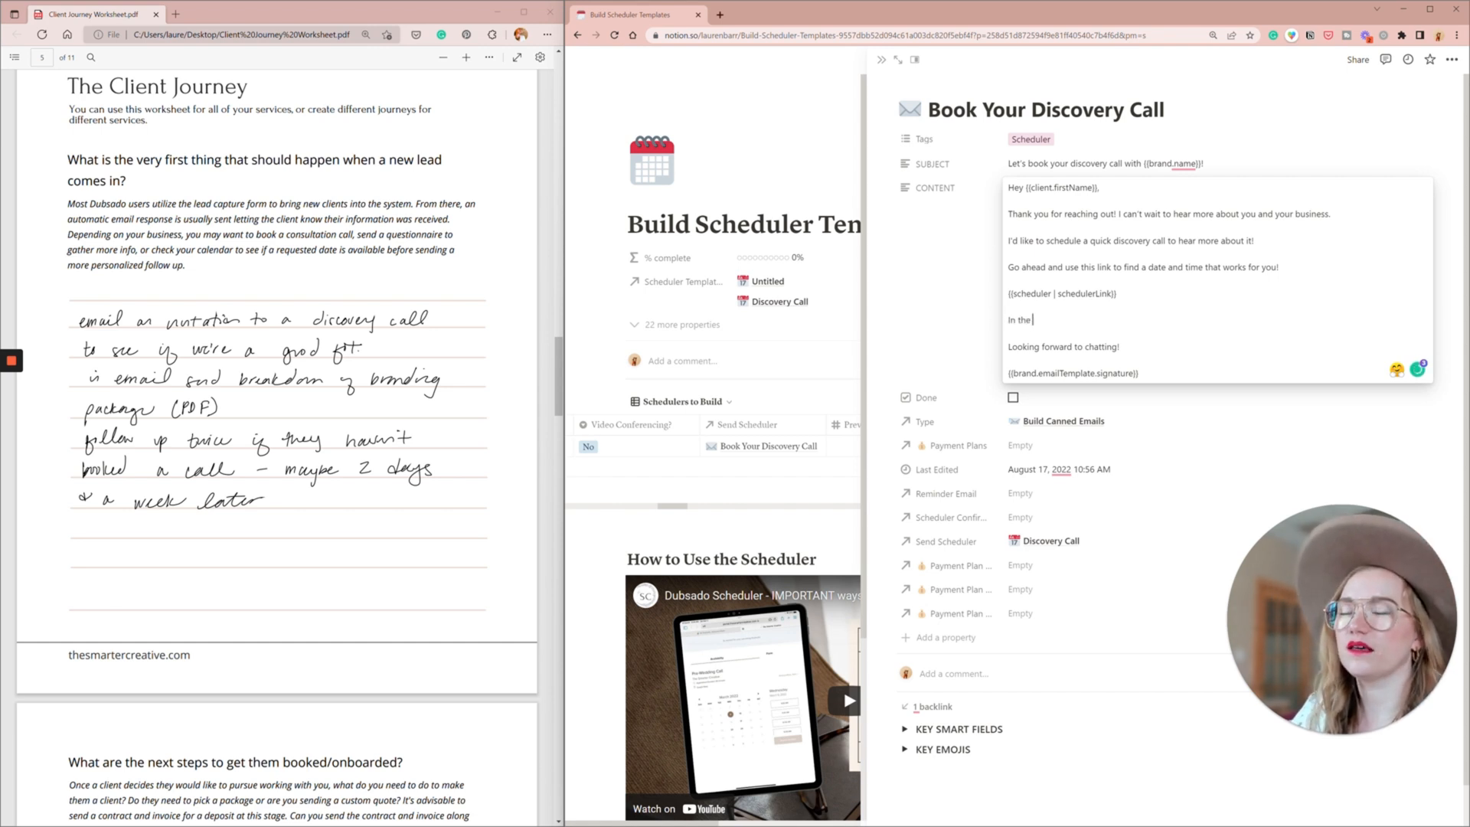
type("meantime, feel f")
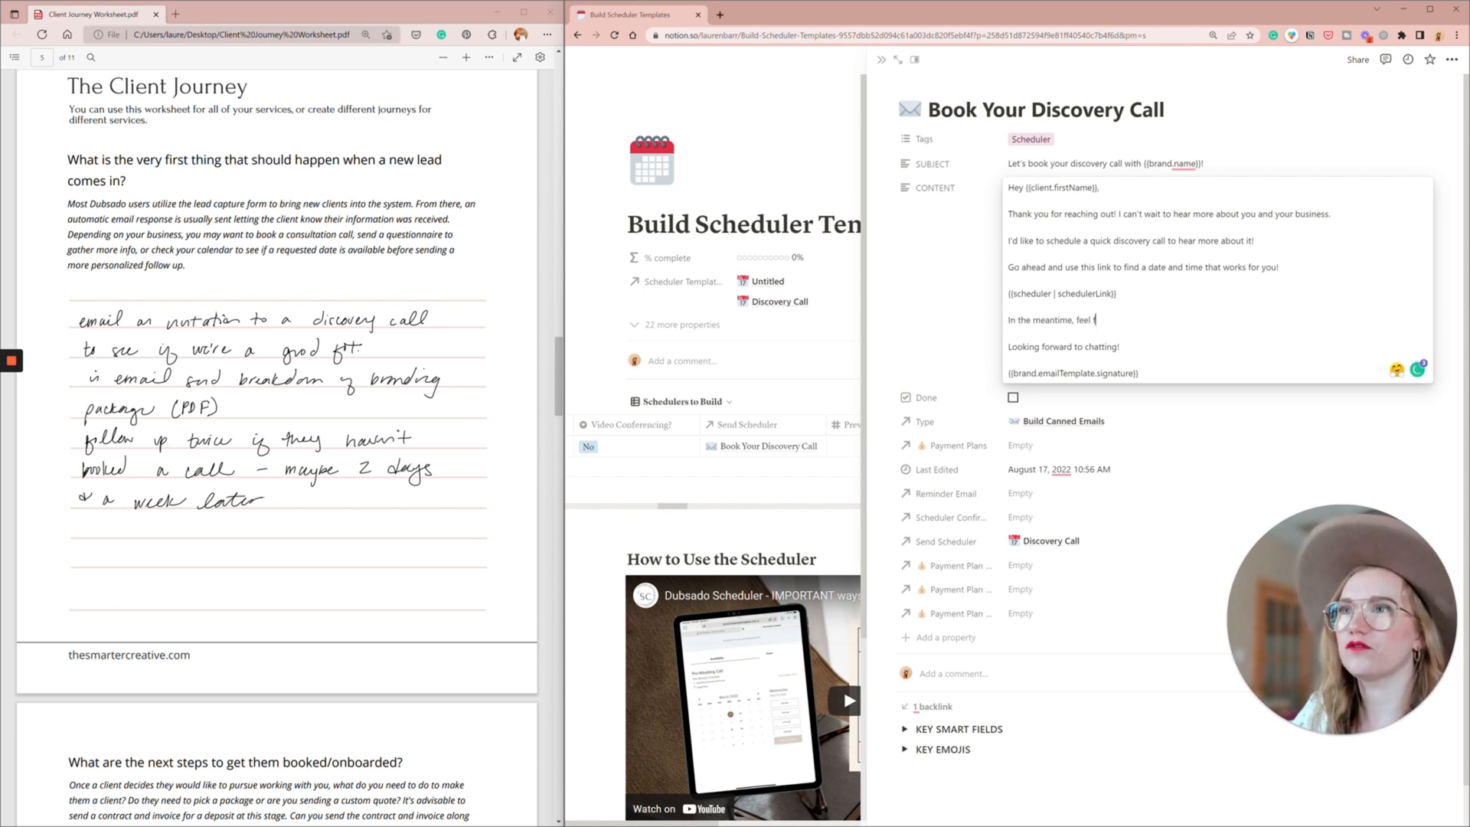
type("ree to check")
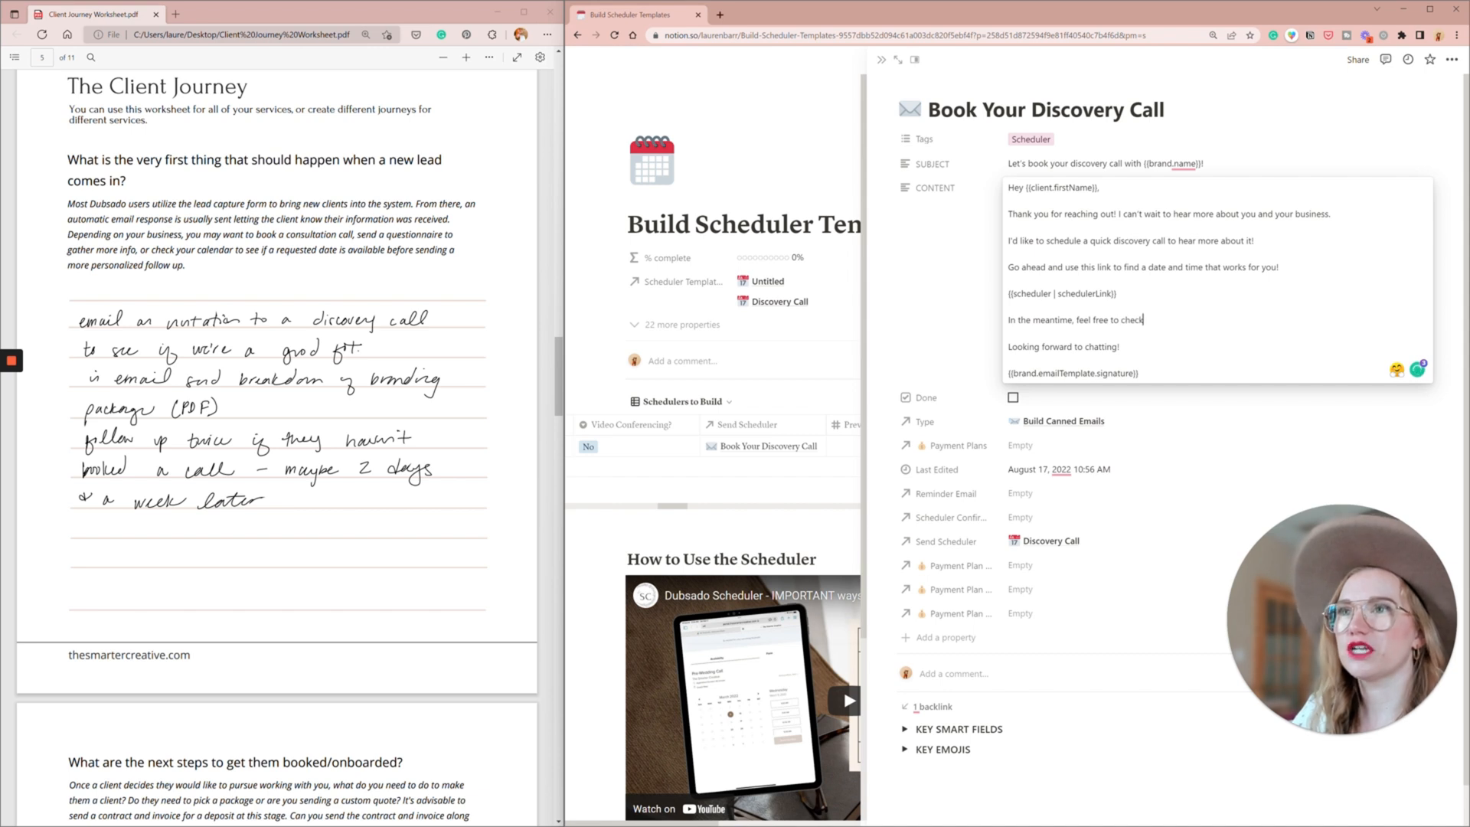
type(" out mo")
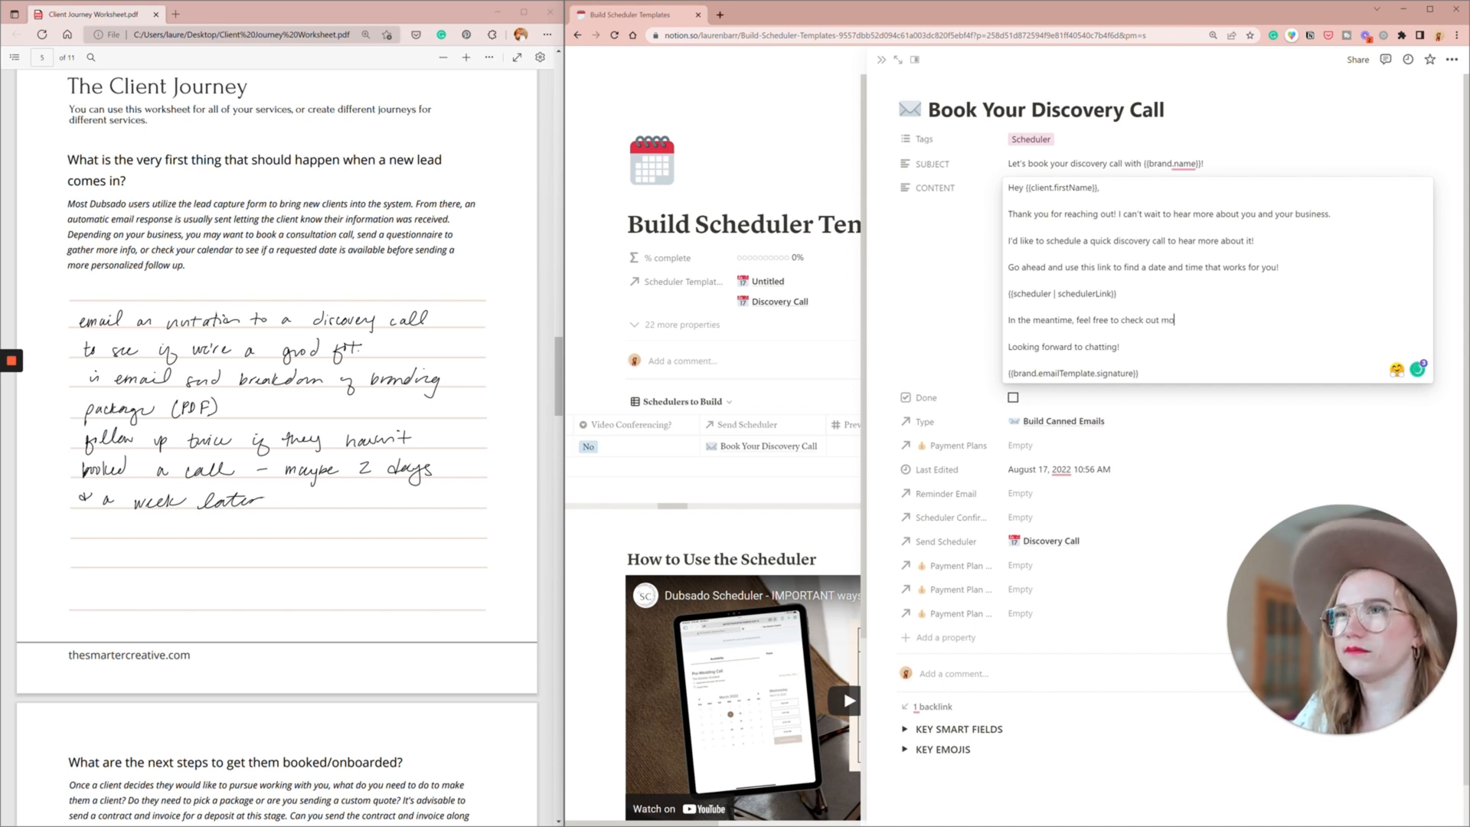
type("re informatio")
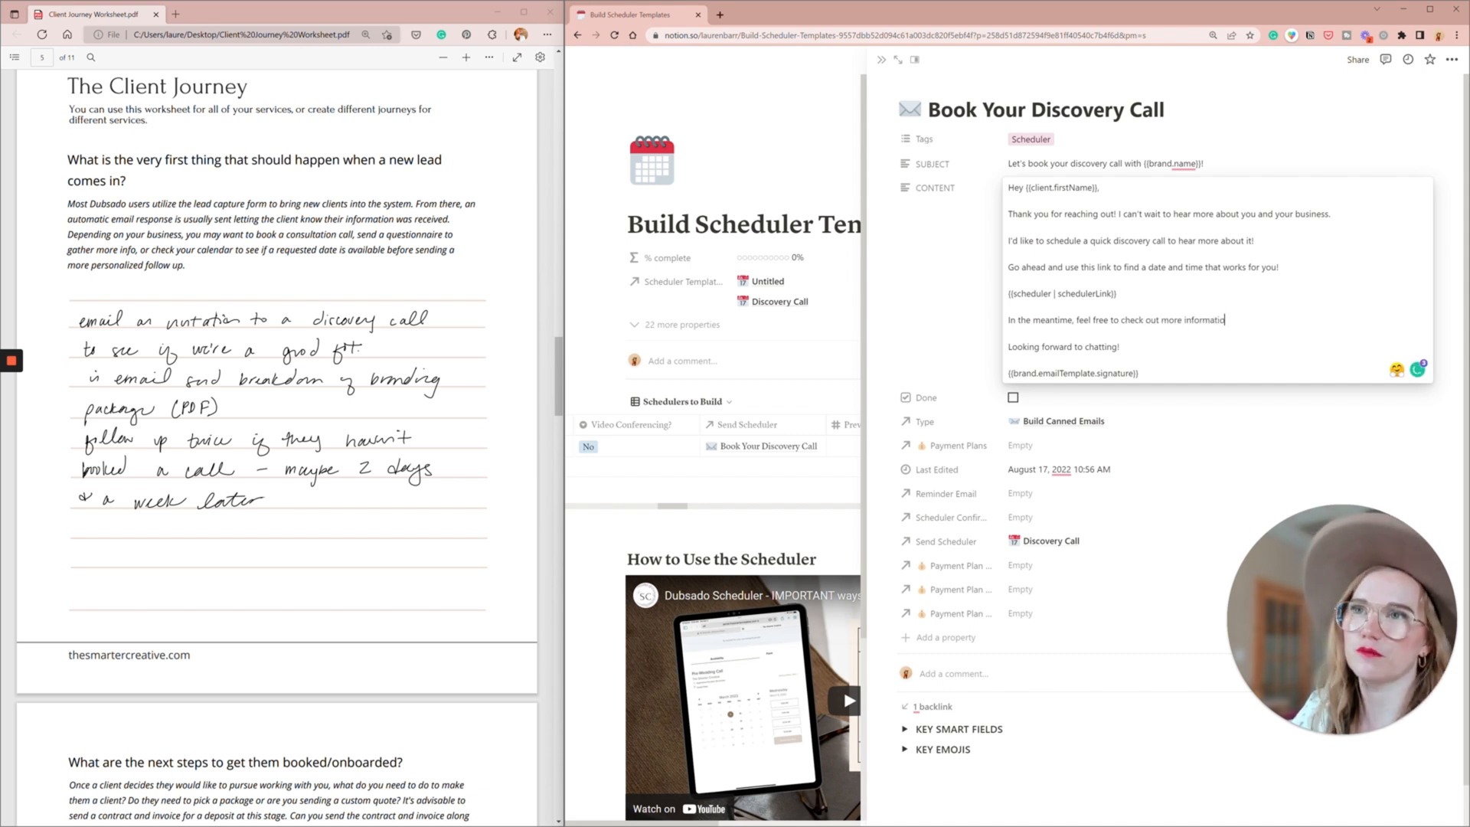
type("n about my branding package")
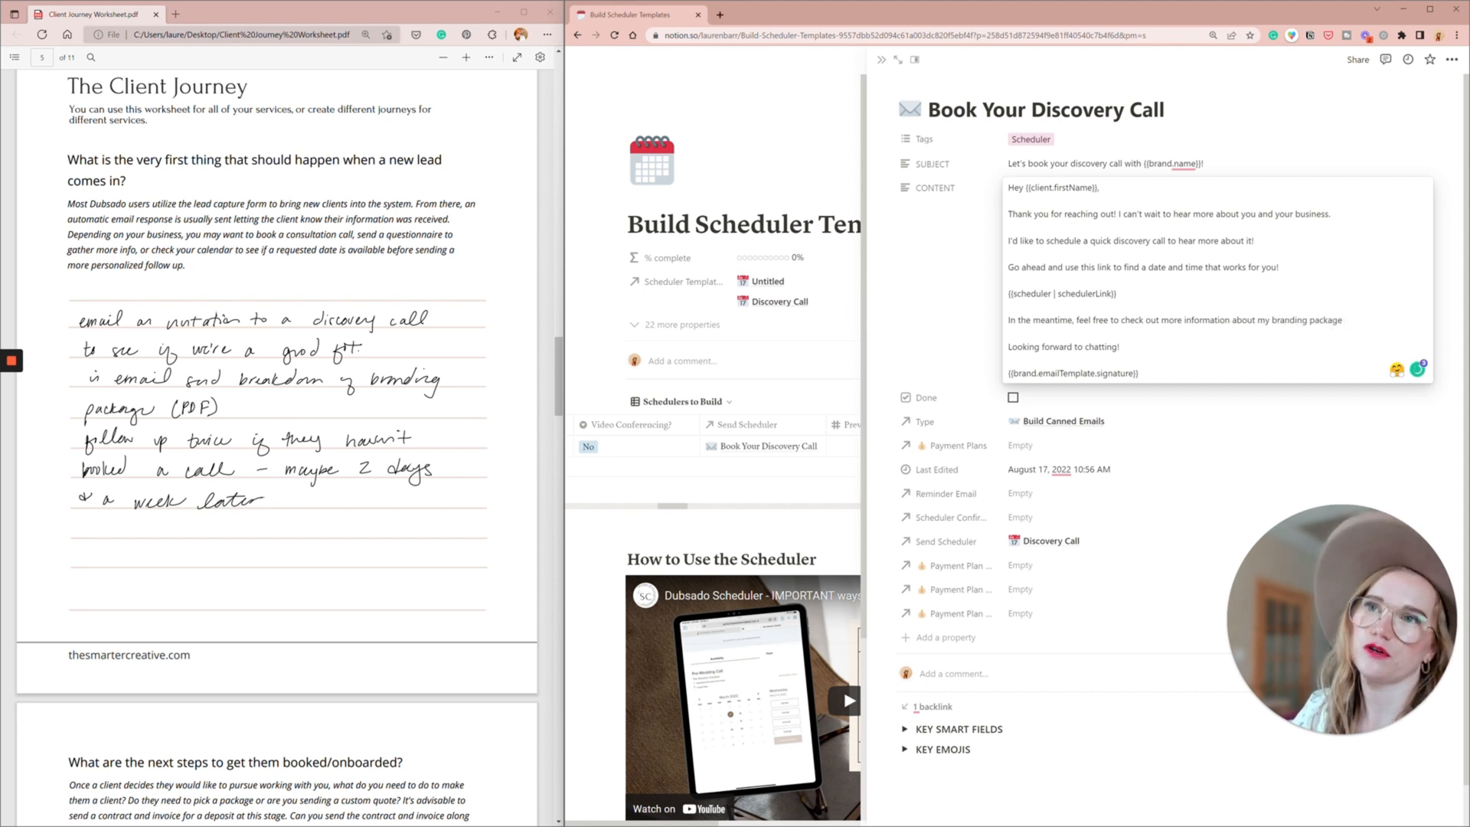
type(" below.")
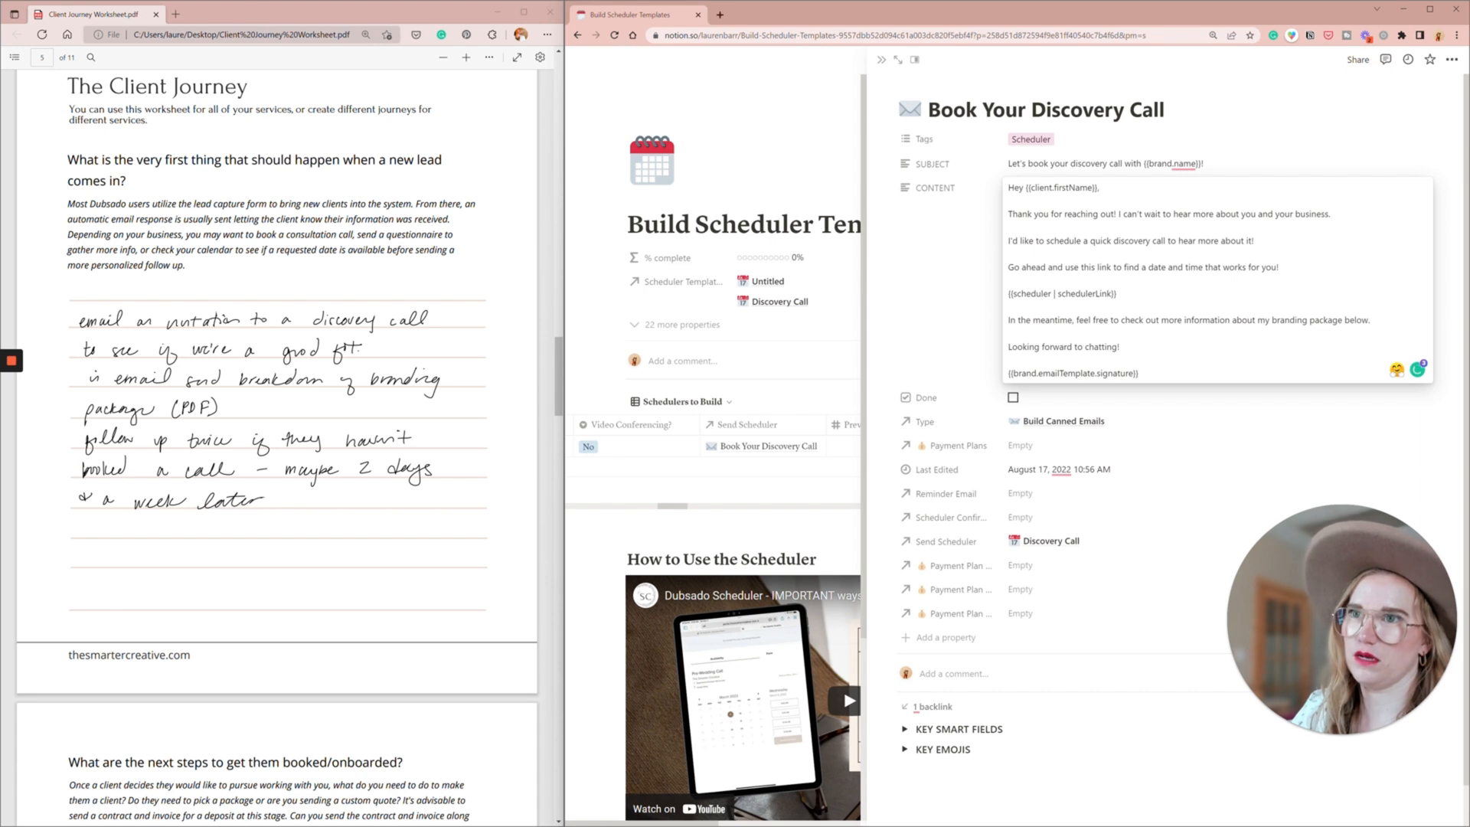
key("BackSpace")
key("BackSpace")
key("BackSpace")
key("BackSpace")
key("BackSpace")
key("BackSpace")
type("H")
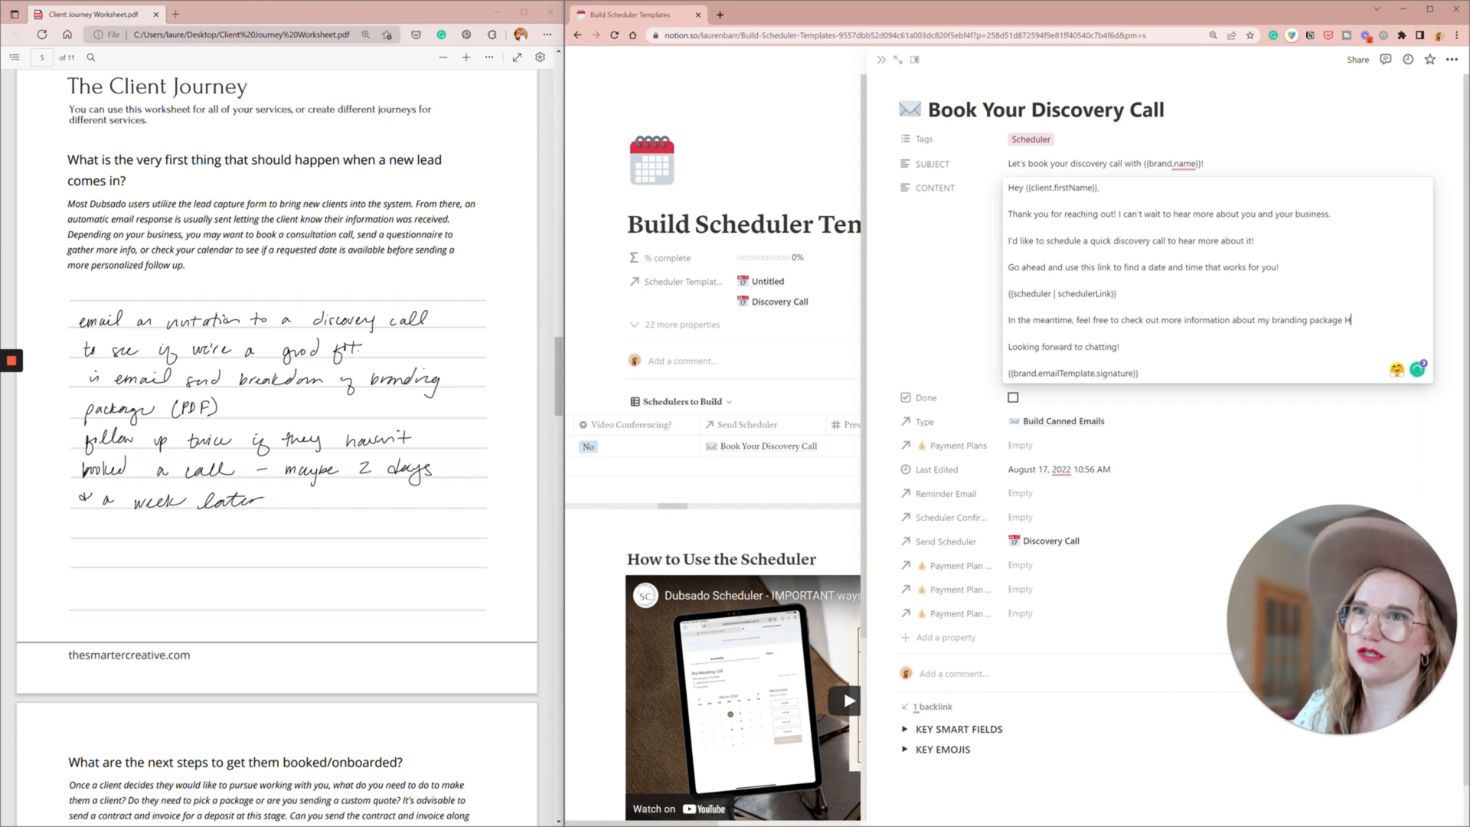
type("ERE>")
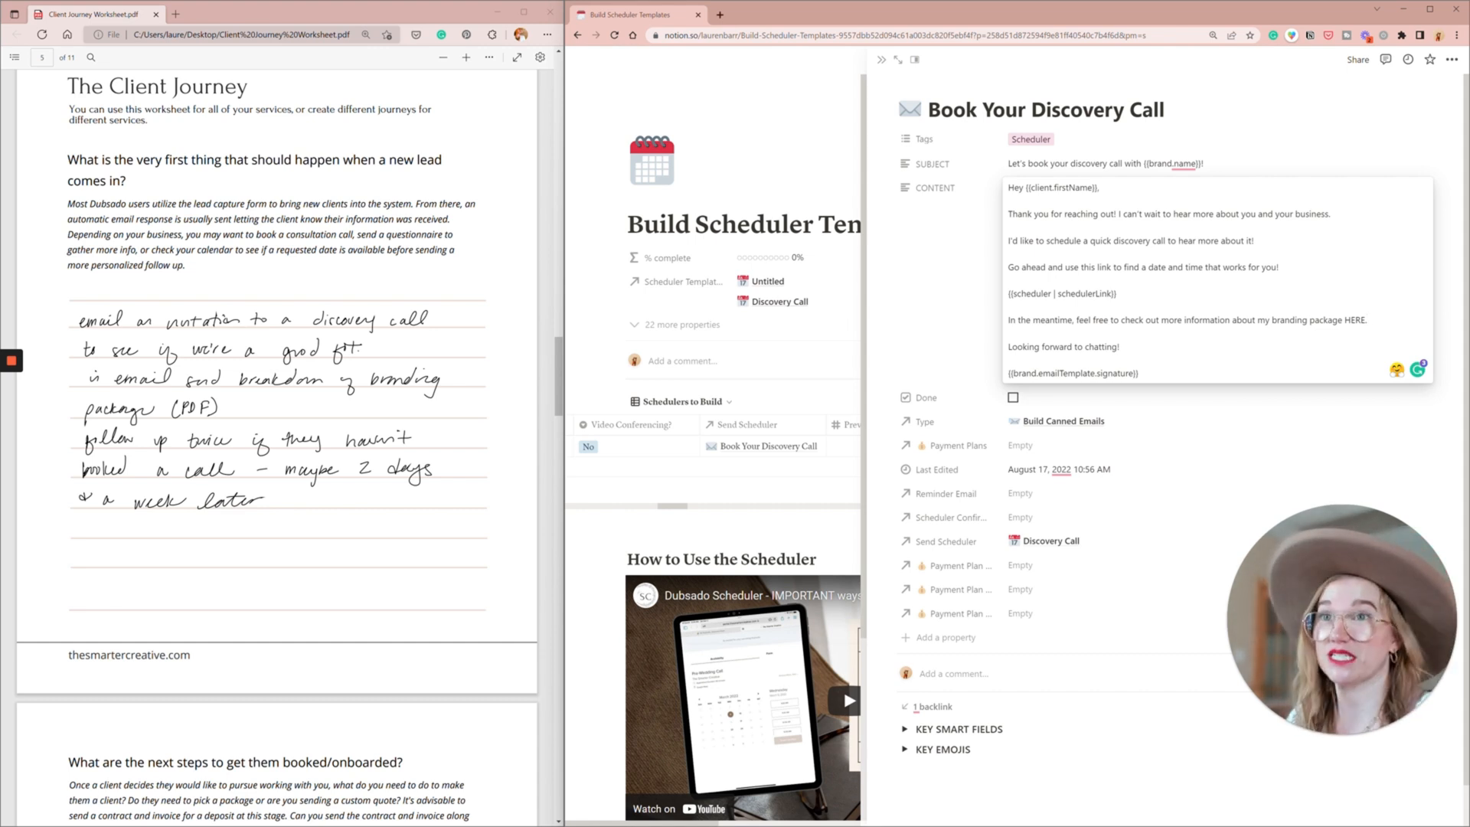
key("Escape")
- Open the scheduler's Appointment confirmation email and move {{appointment.title}} onto its own line, separated by a blank line from the sentence before it
scroll(1194, 438, "right", 10)
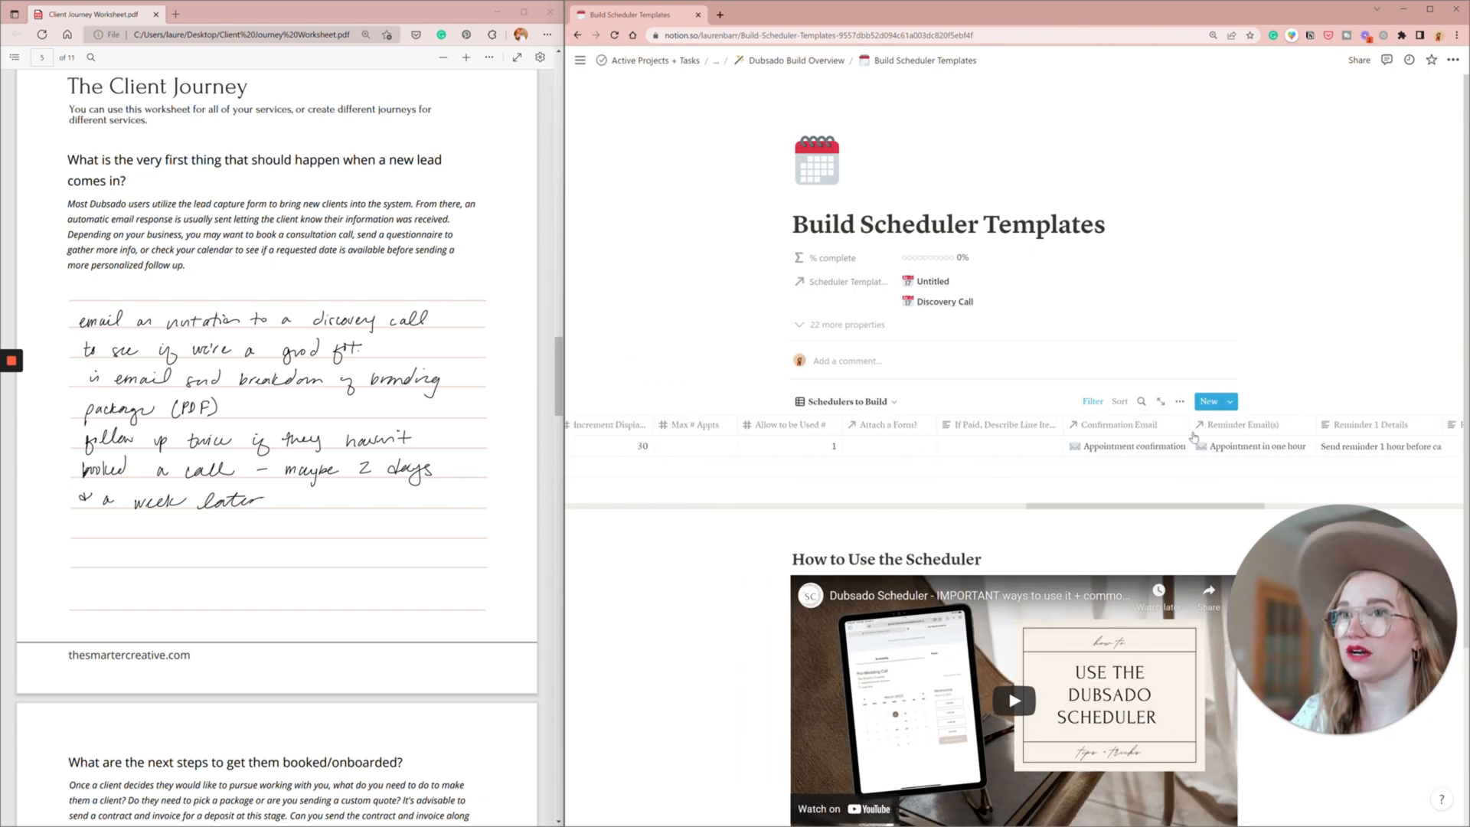
left_click(1137, 448)
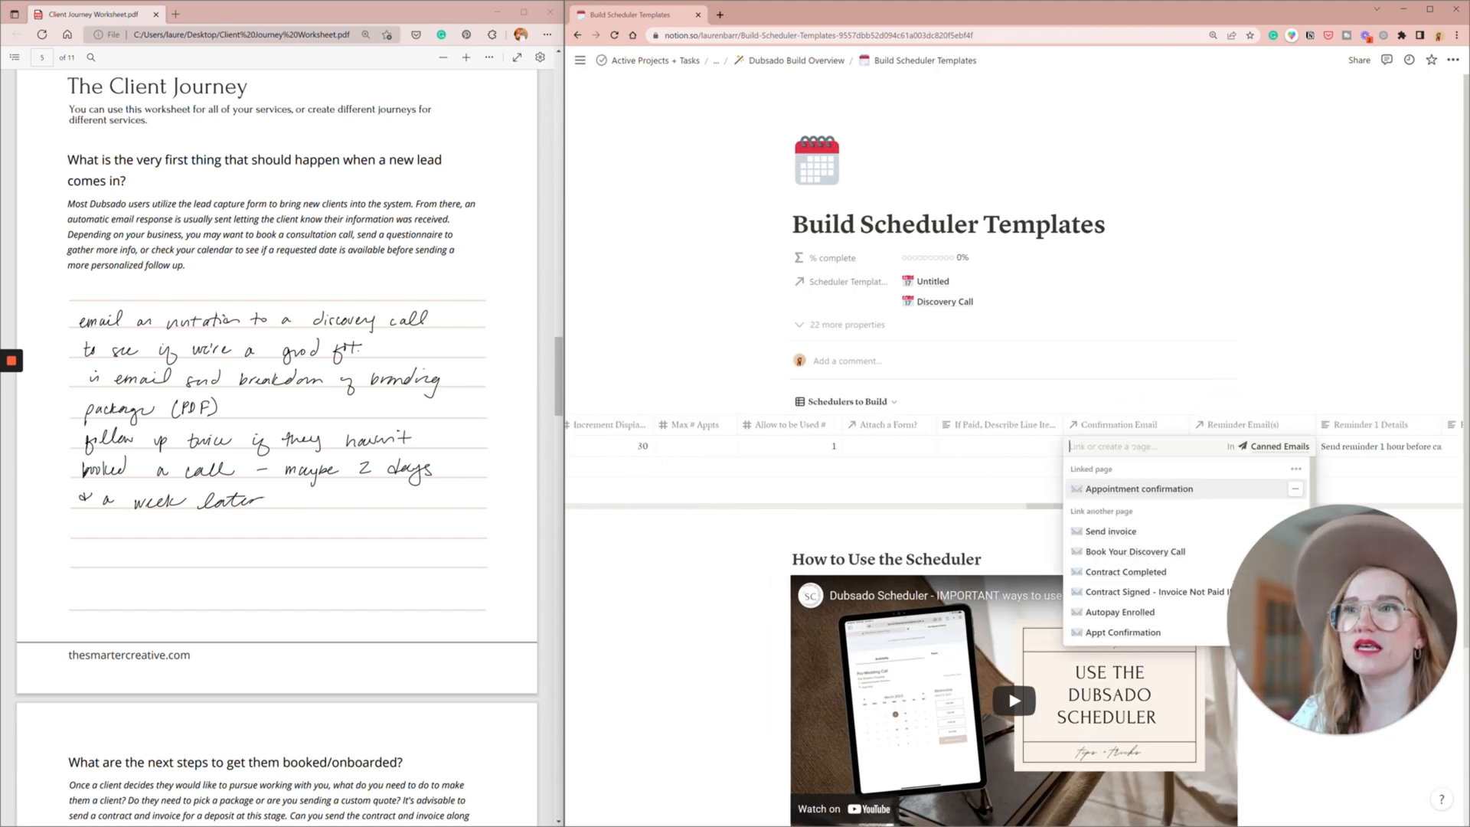
left_click(1135, 490)
left_click(1242, 296)
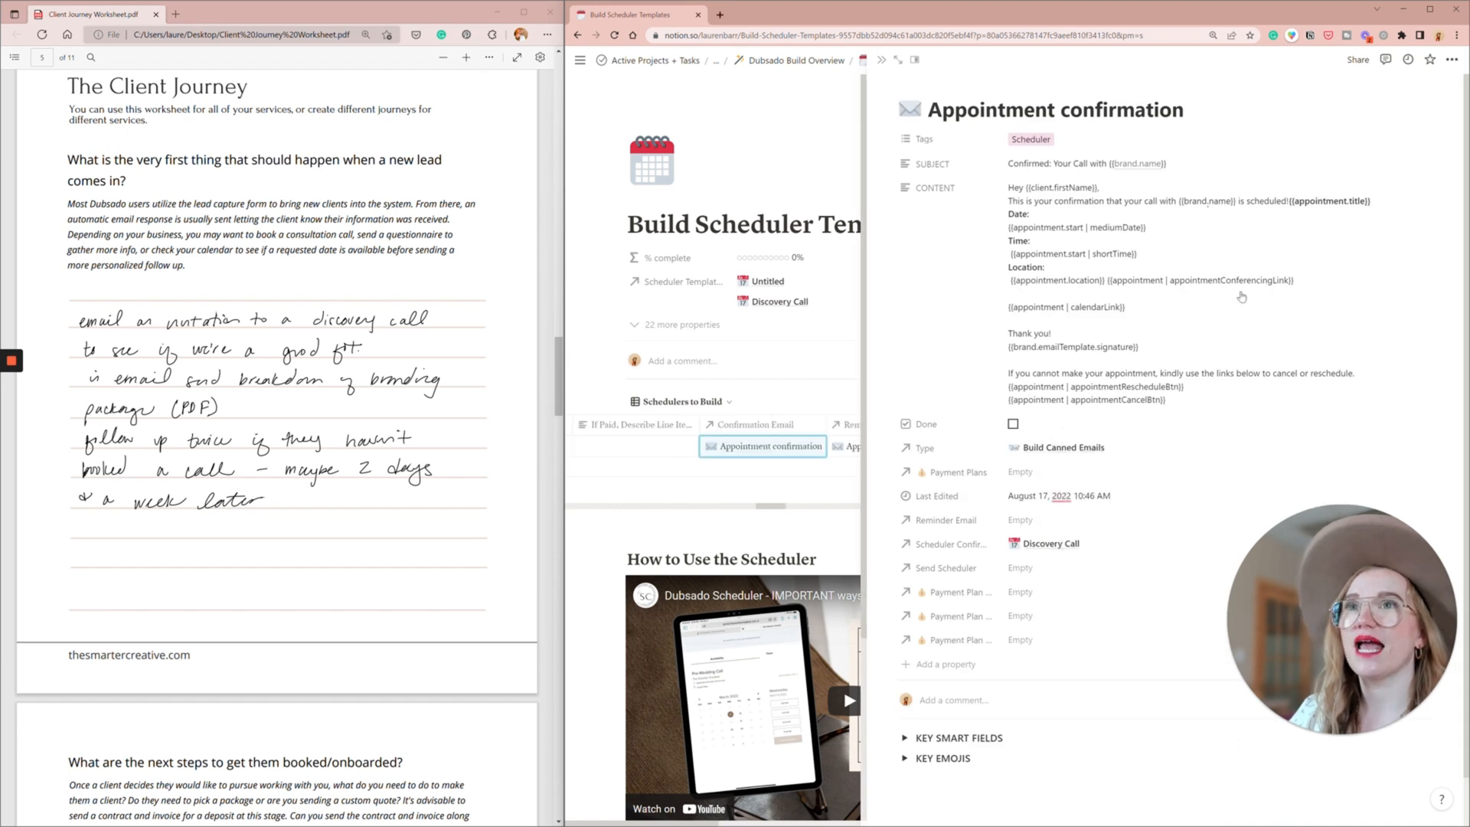
left_click(1300, 202)
left_click(1291, 202)
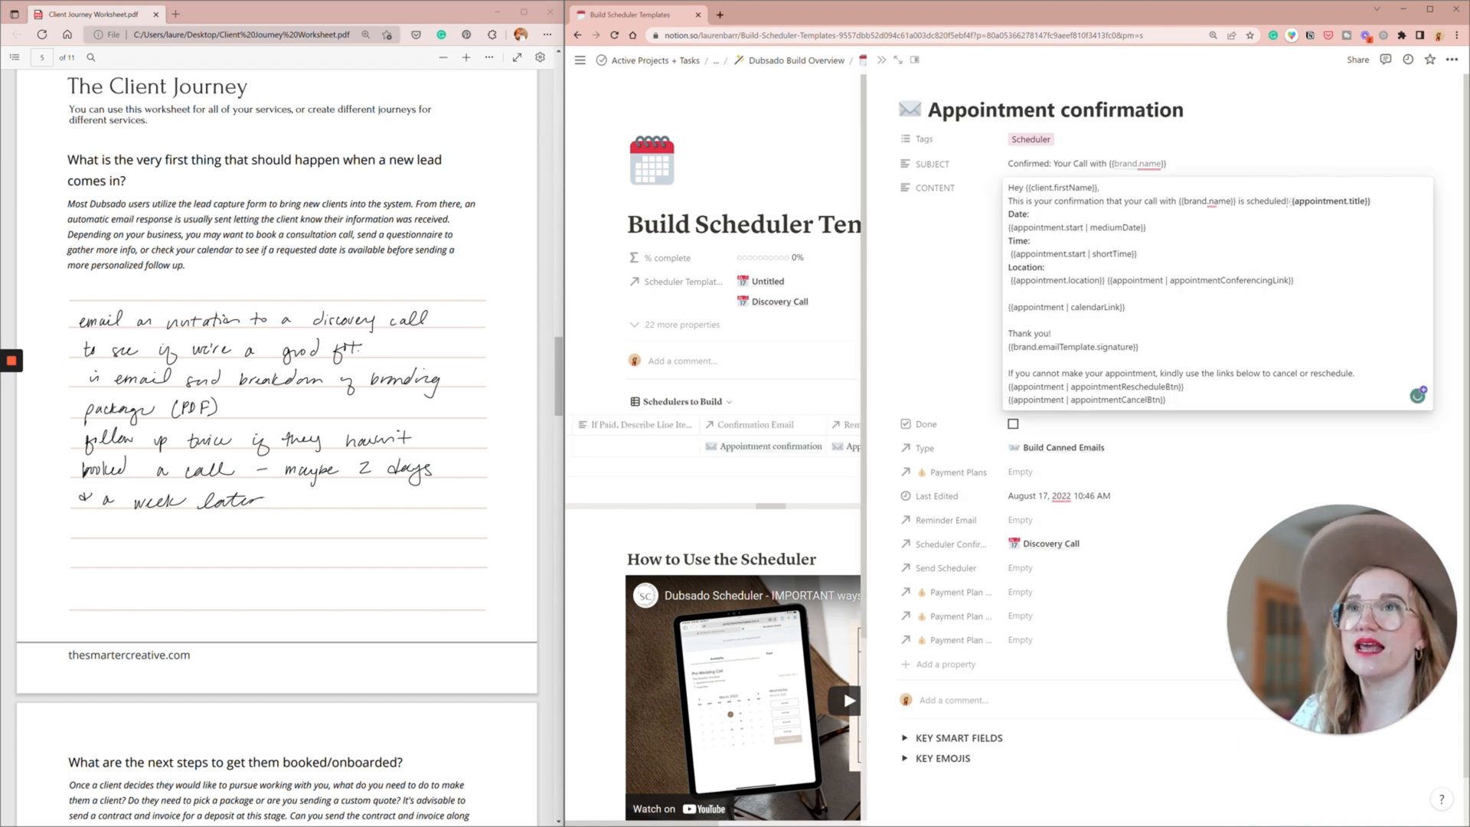
key("shift+Return")
key("shift+Return")
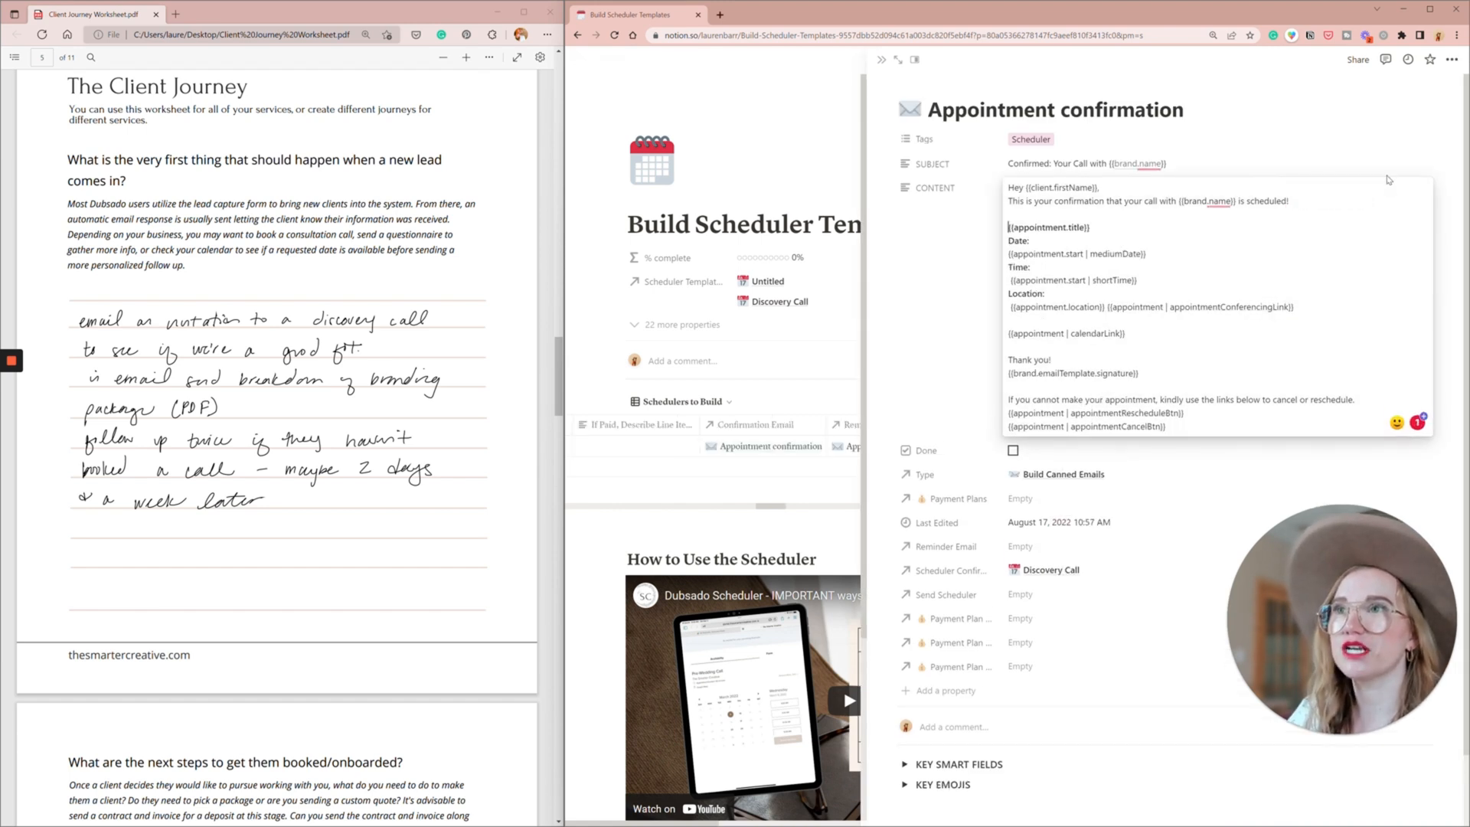
- Finish editing the Appointment confirmation email and return to the Build Scheduler Templates page
key("Down")
key("Down")
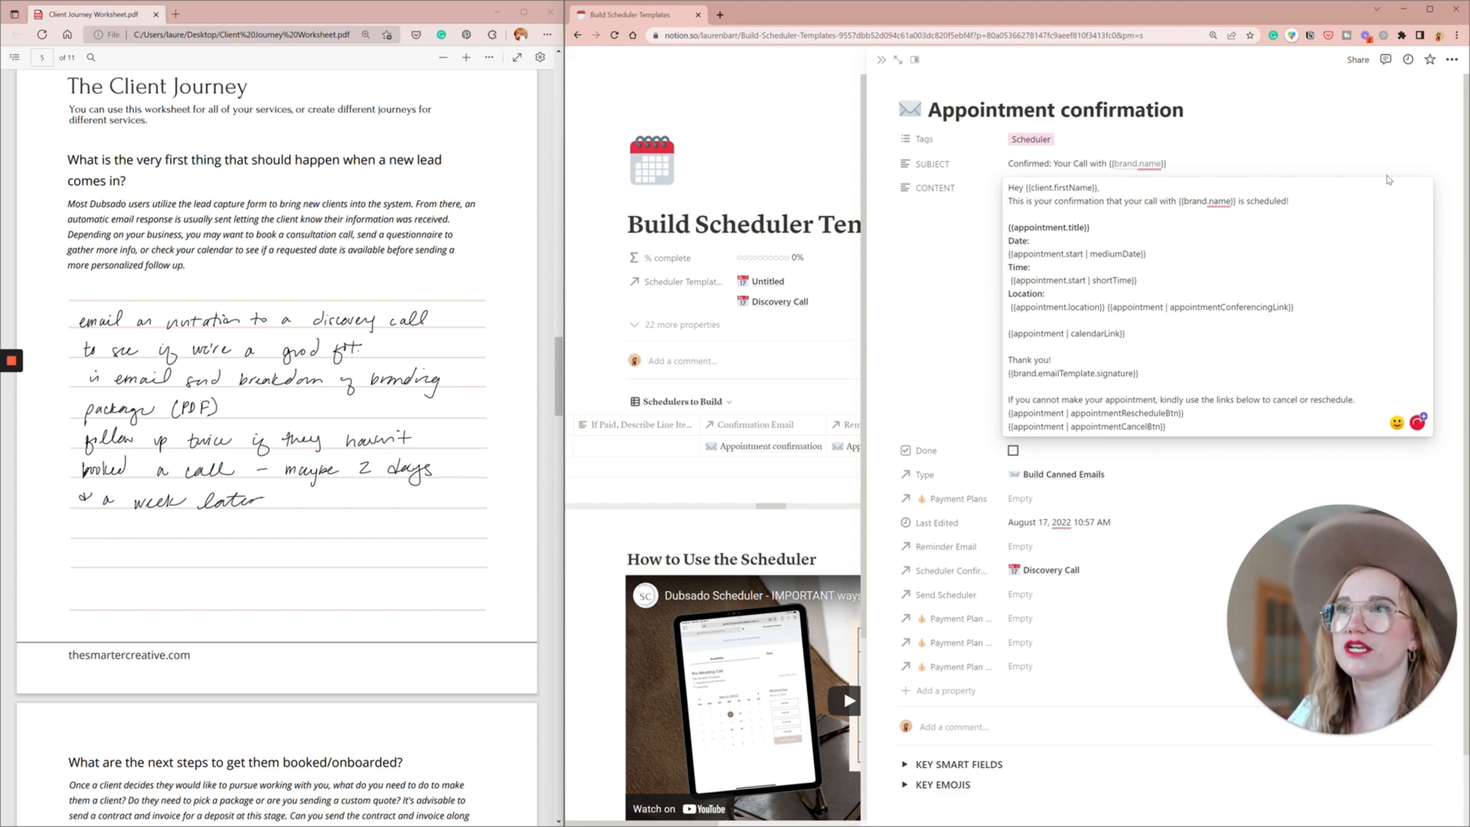
key("BackSpace")
key("Escape")
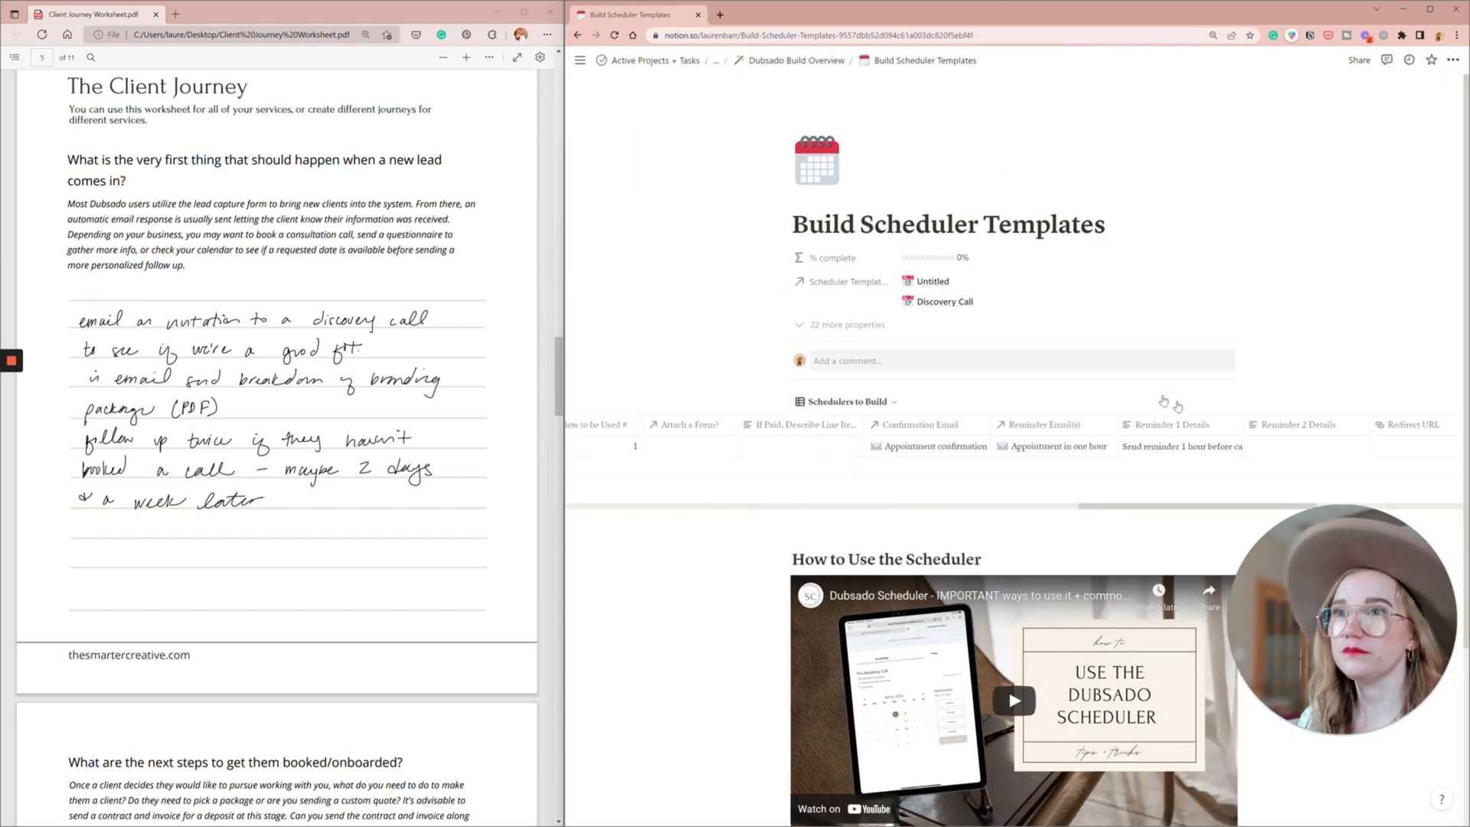
- Open the Appointment in one hour email linked as the scheduler's reminder, review its content and close it
scroll(1207, 442, "right", 1)
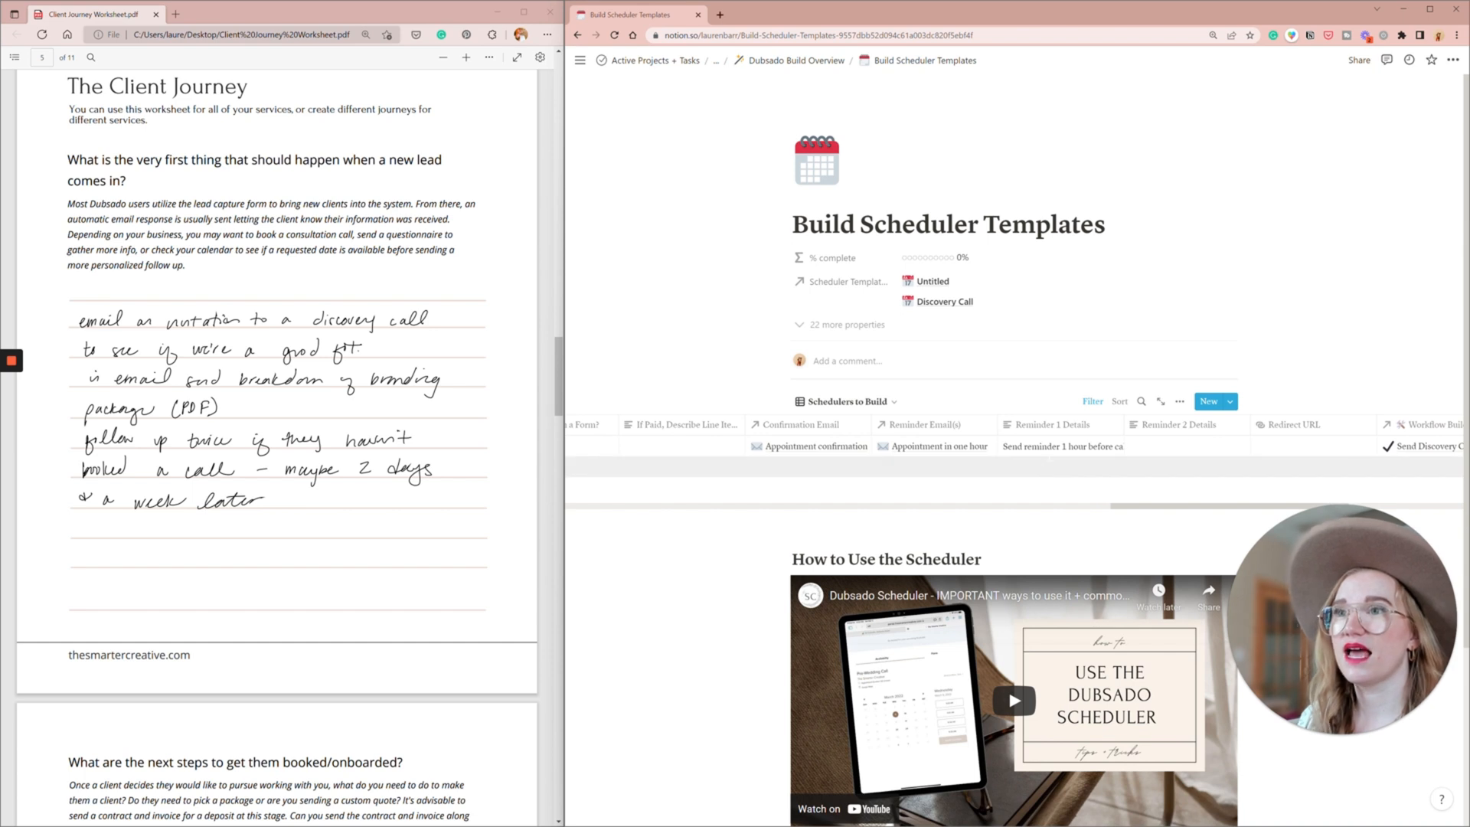
left_click(963, 451)
left_click(974, 497)
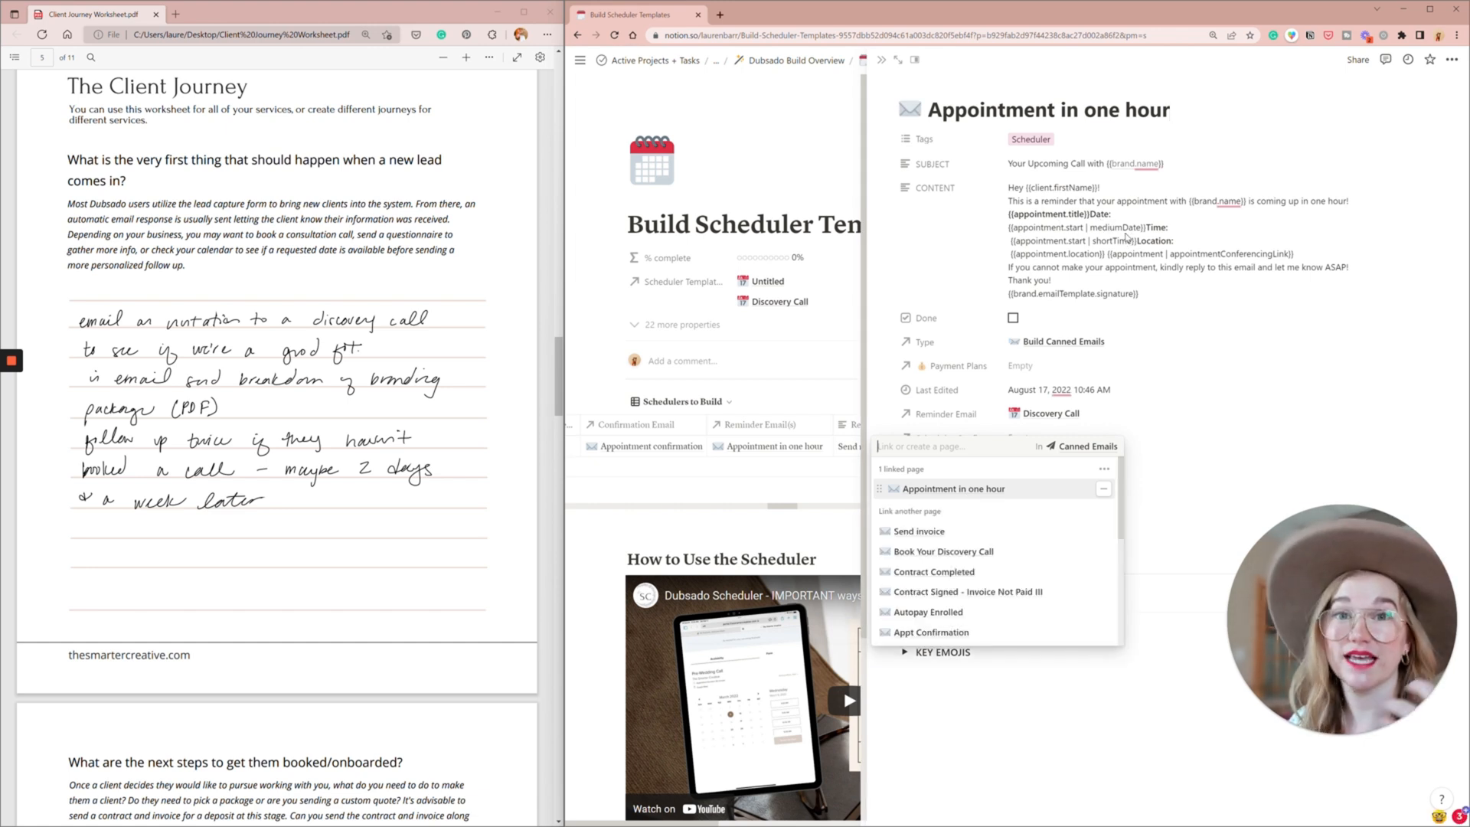
left_click(1126, 238)
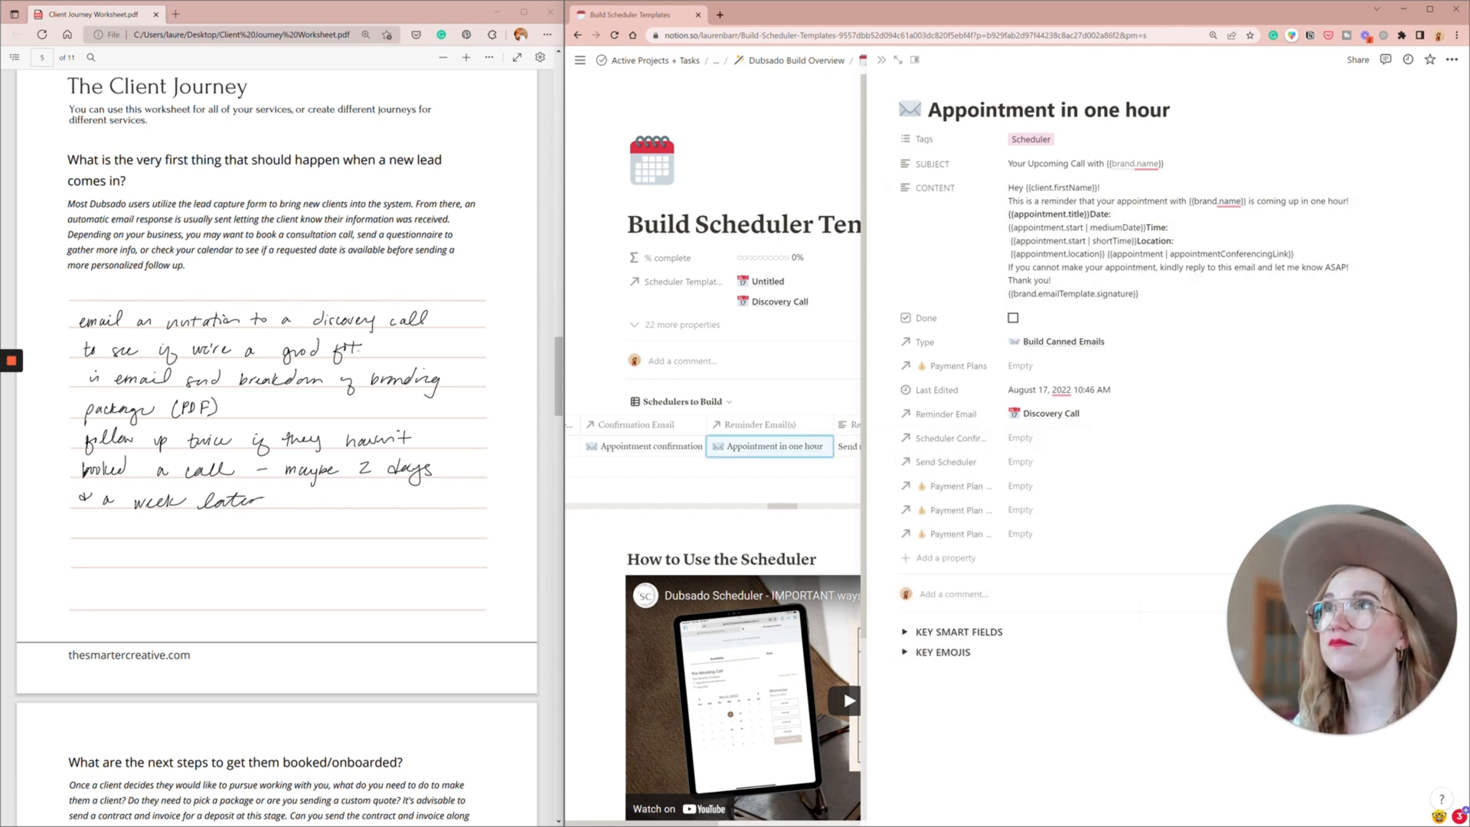
left_click(875, 63)
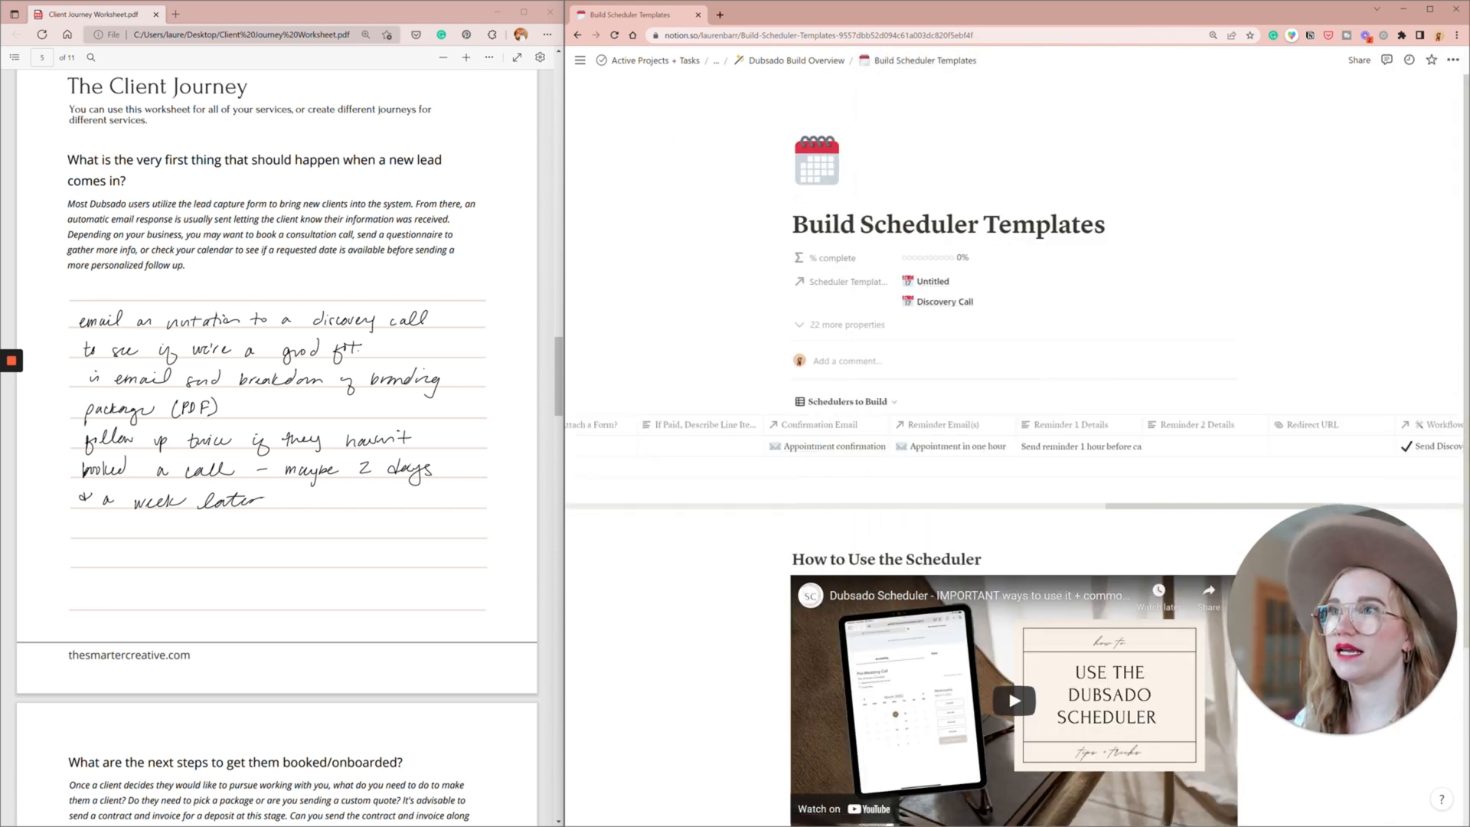
- Rename the Discovery Call scheduler to "Discovery Call with Brandname" and close its page
scroll(816, 434, "left", 5)
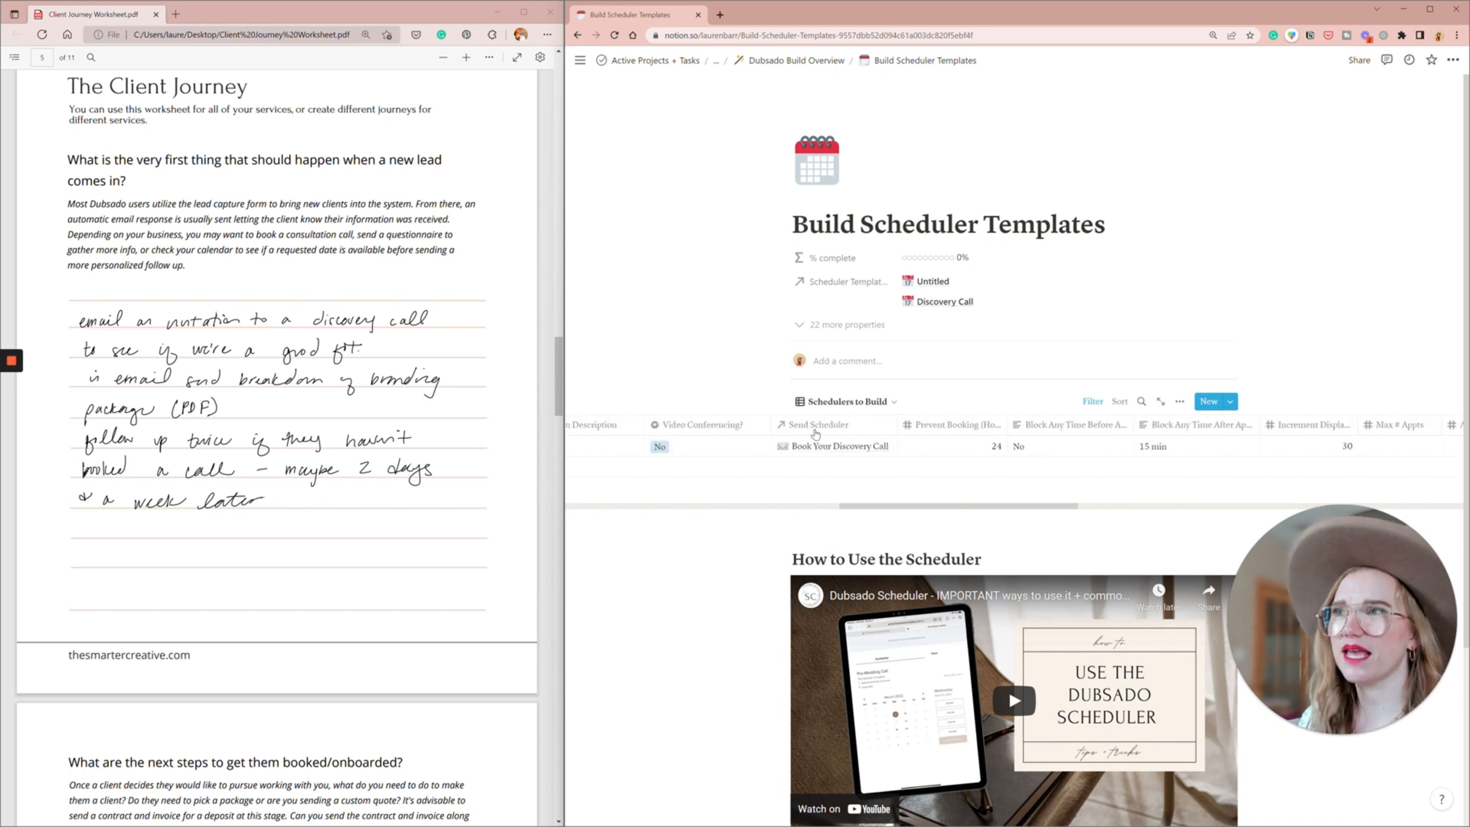
scroll(816, 434, "left", 5)
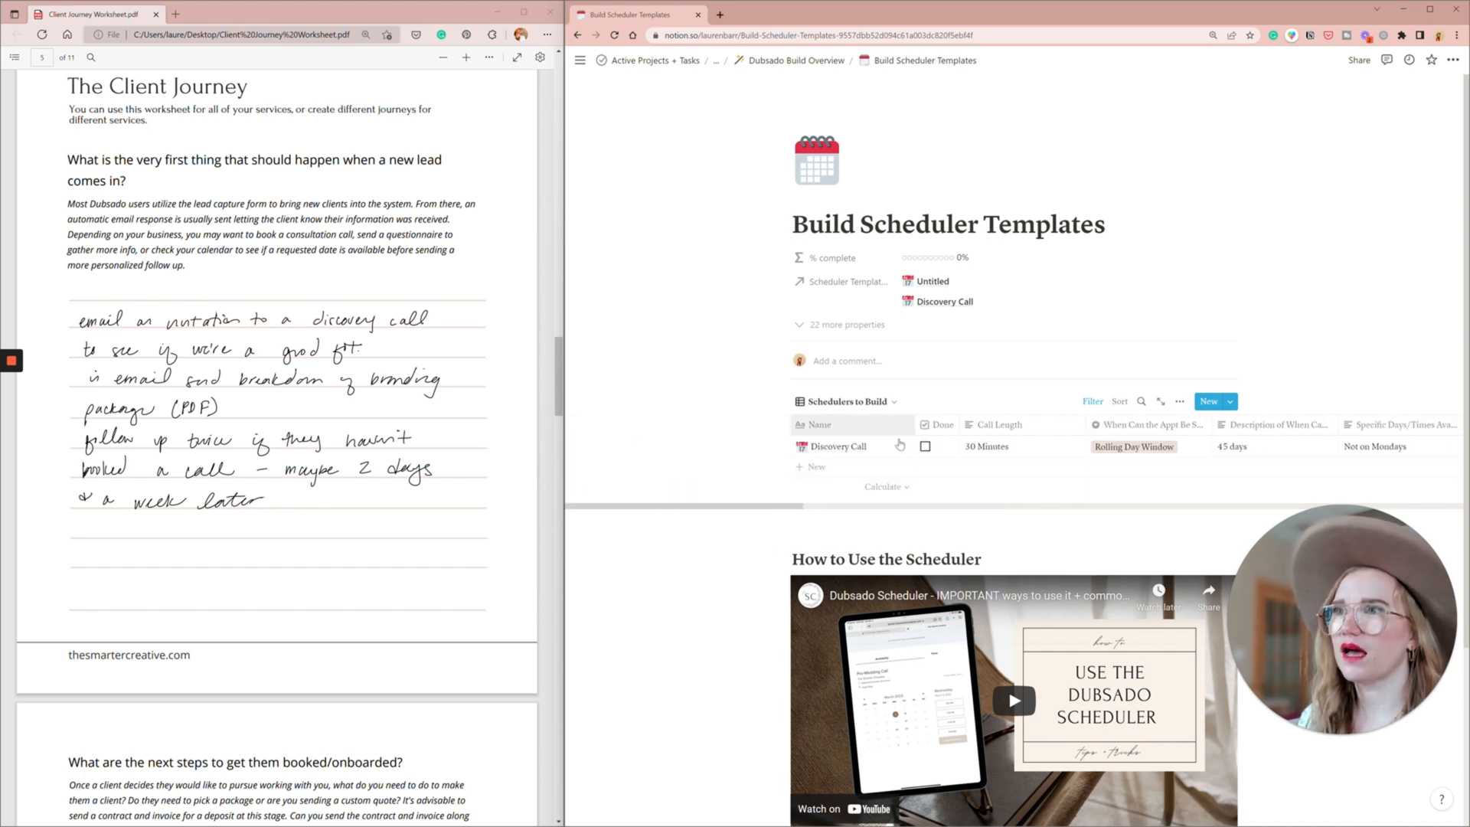
left_click(881, 446)
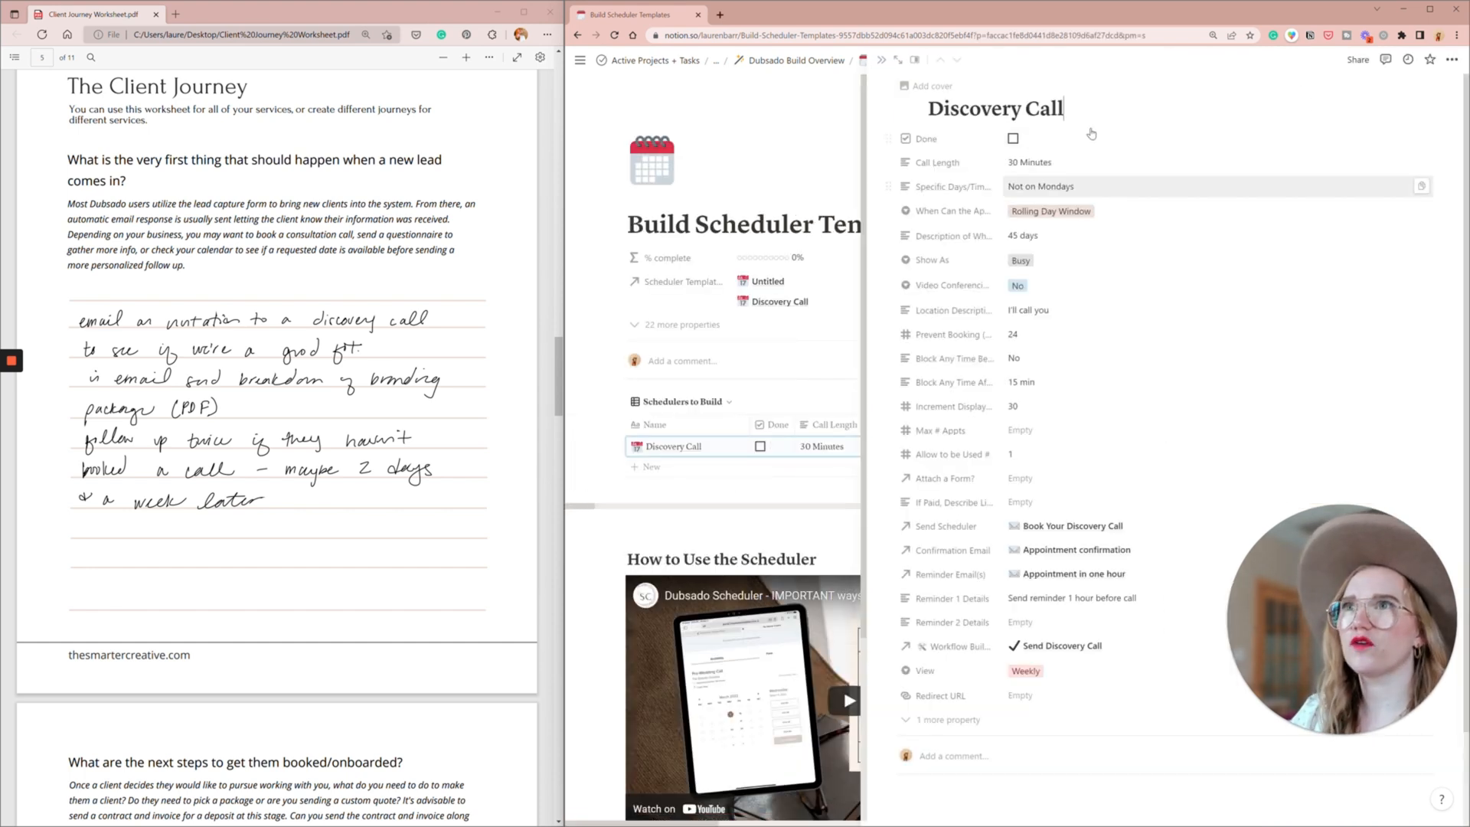
type("with B")
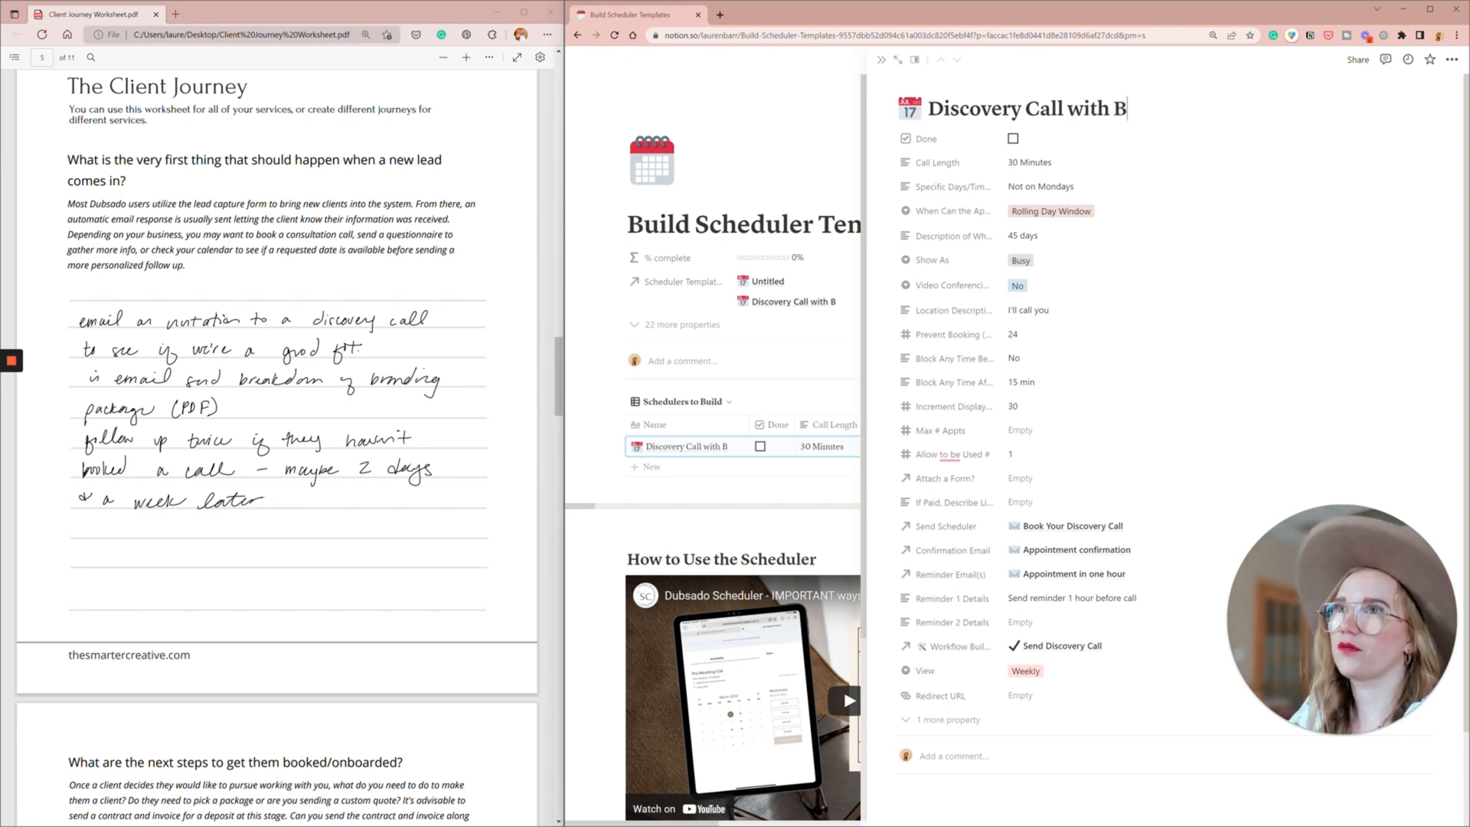
type("randname")
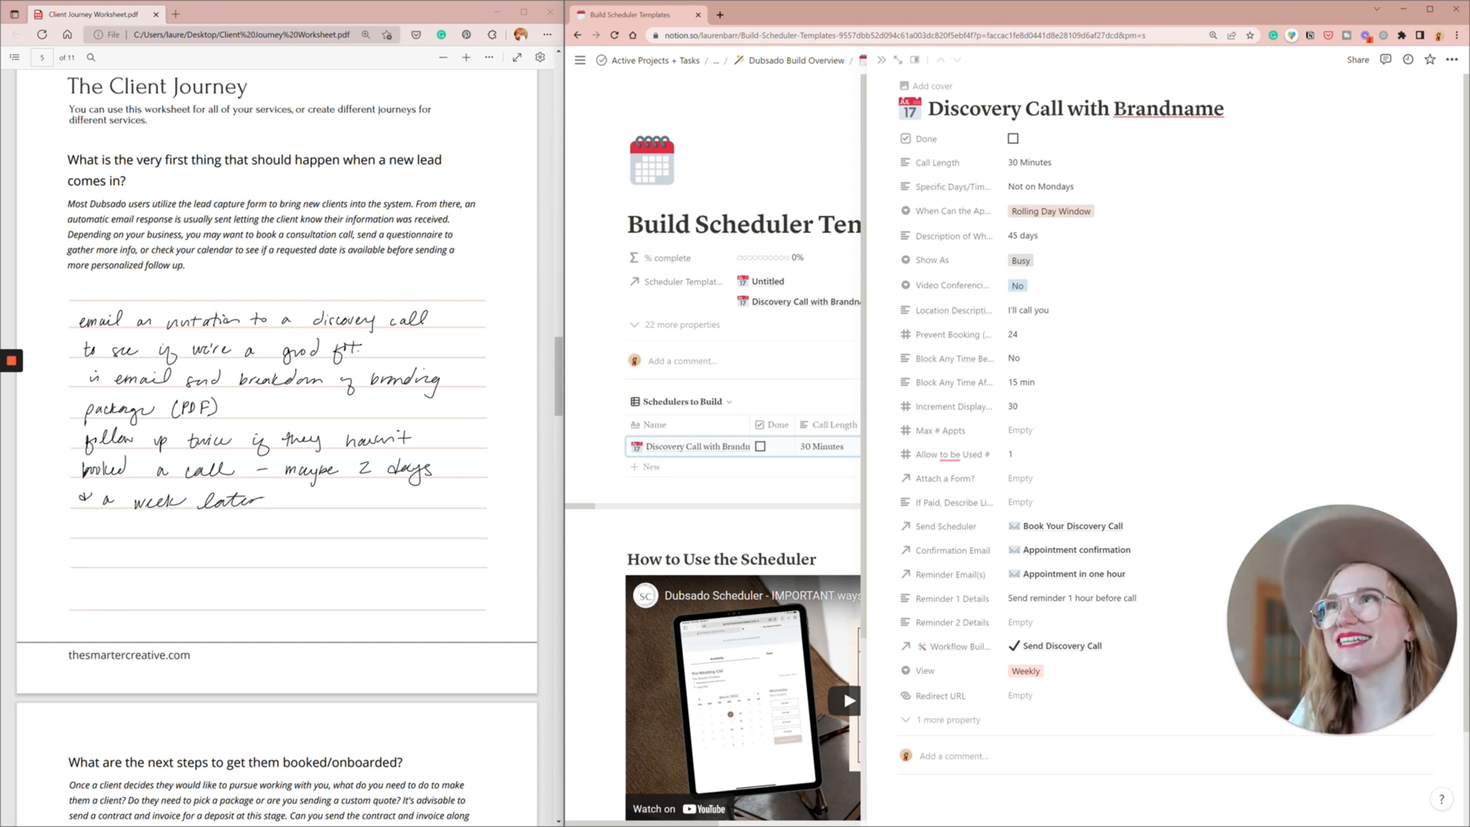
left_click(881, 60)
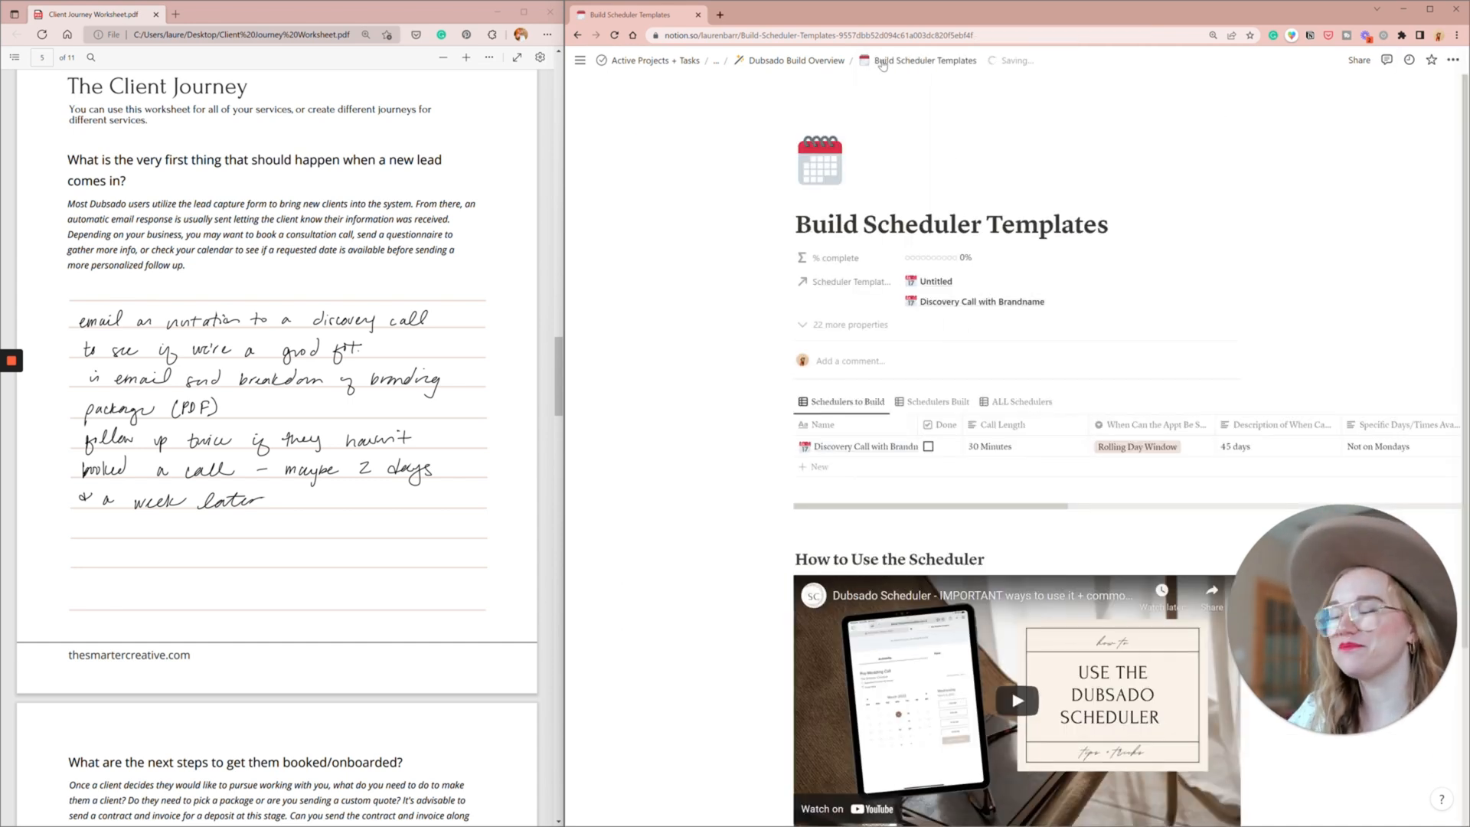
- Open Build Canned Emails from the Dubsado Build Overview and create an email titled "Follow Up After Inquiry - No Discovery Call"
left_click(800, 61)
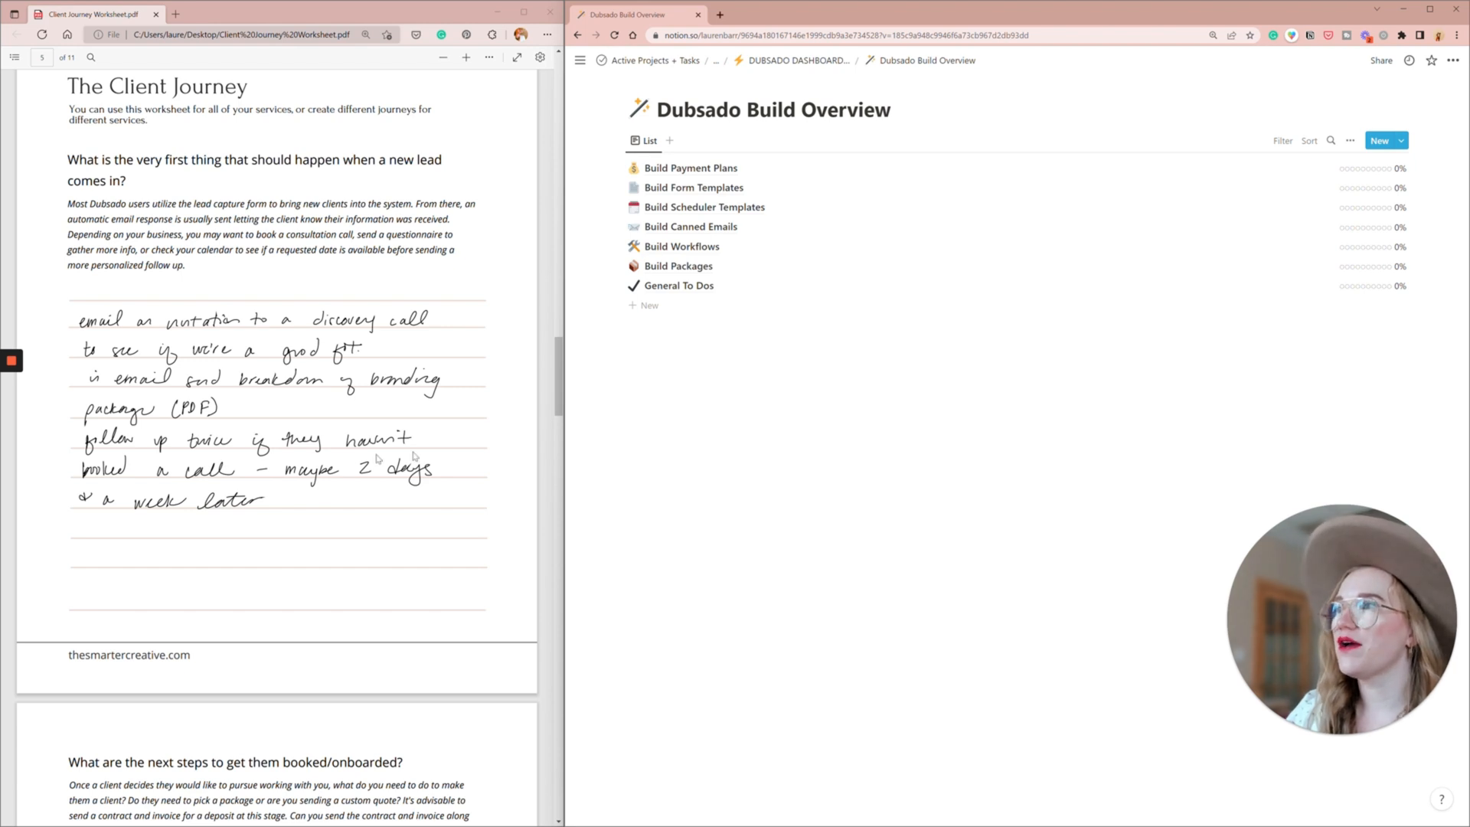
left_click(675, 228)
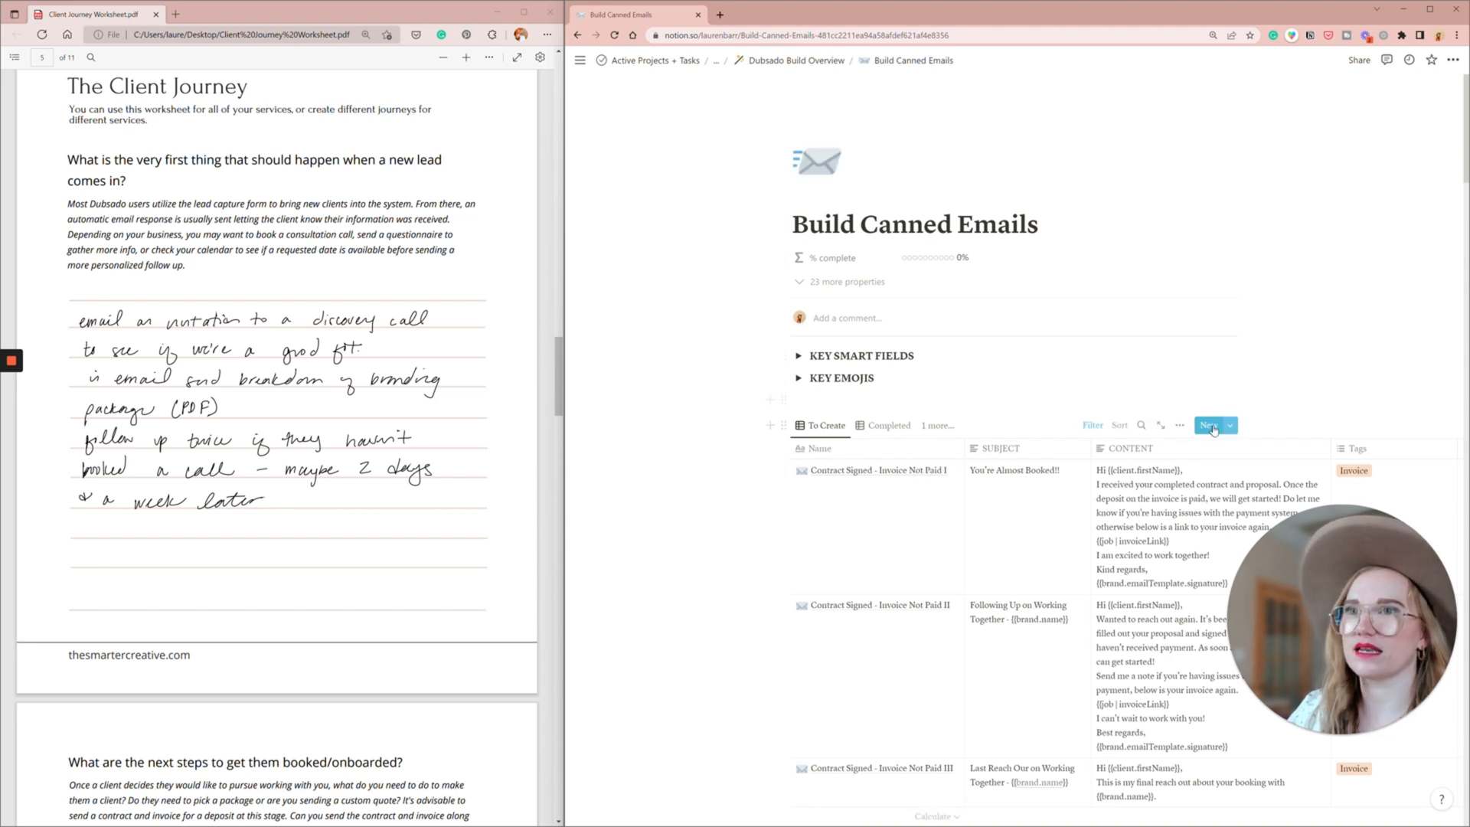
left_click(937, 471)
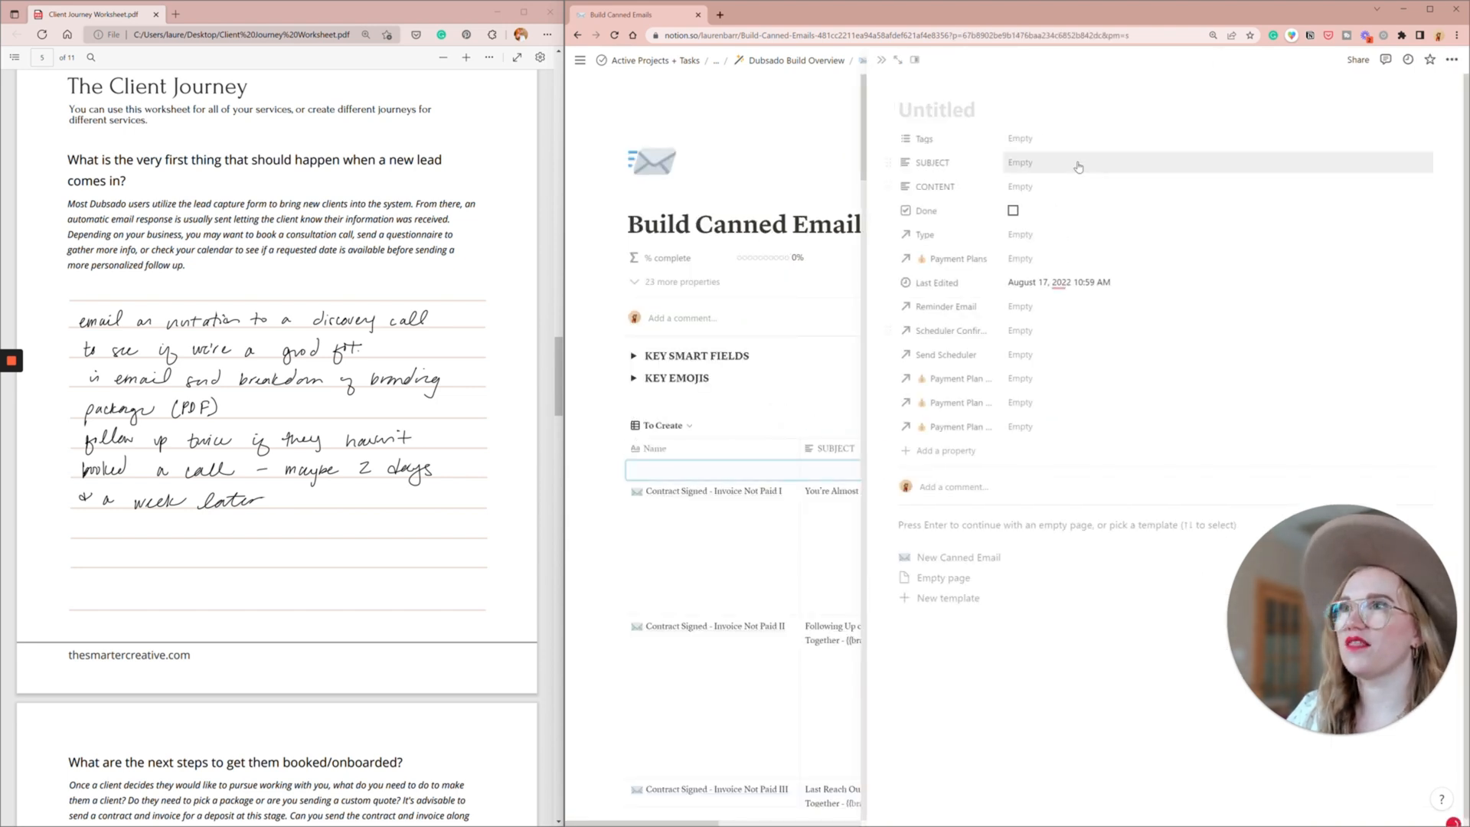
type("Follow Up After ")
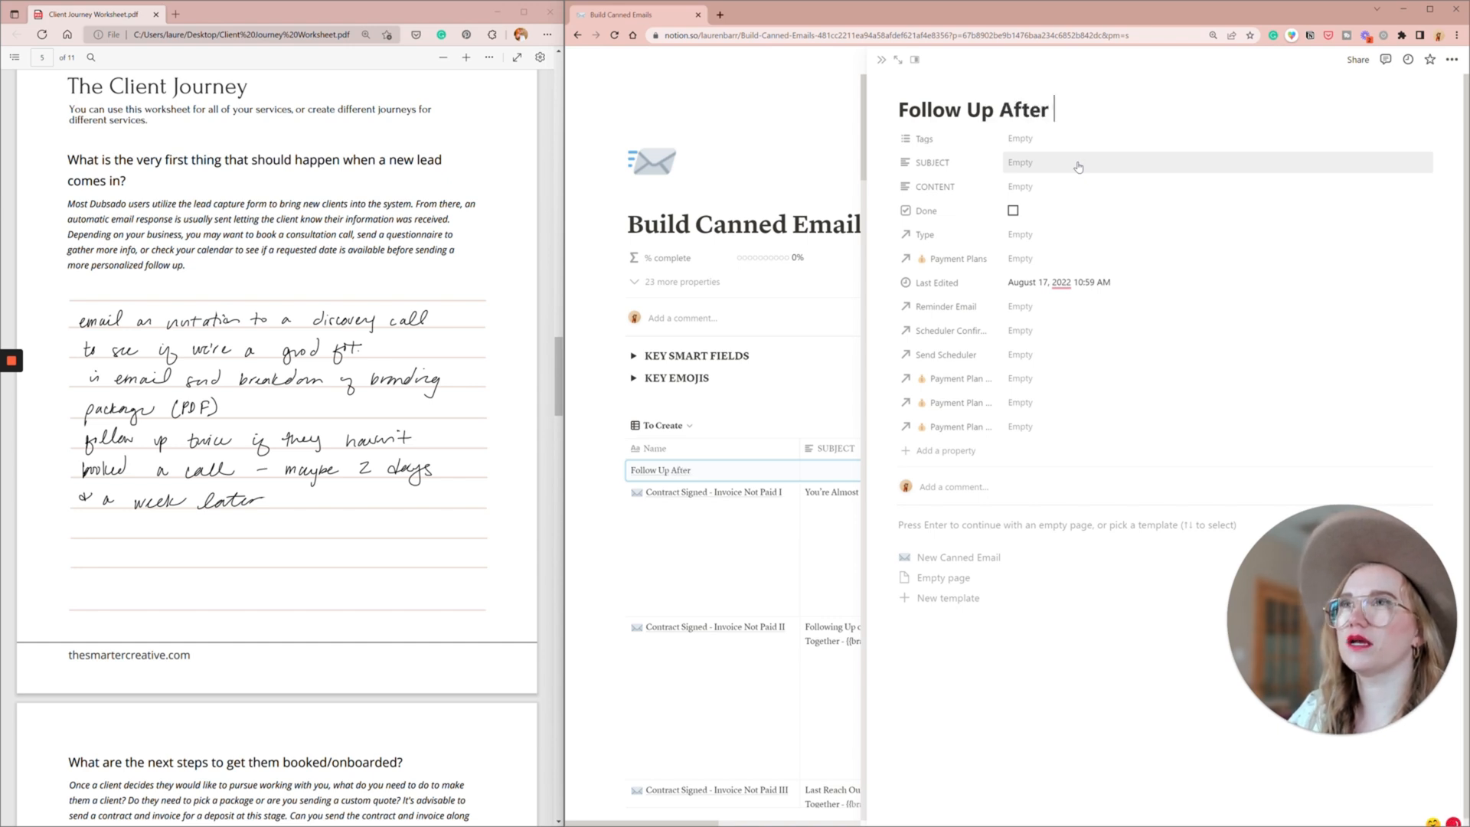
type("Inquriy -")
key("BackSpace")
key("BackSpace")
key("BackSpace")
key("BackSpace")
key("BackSpace")
key("BackSpace")
key("BackSpace")
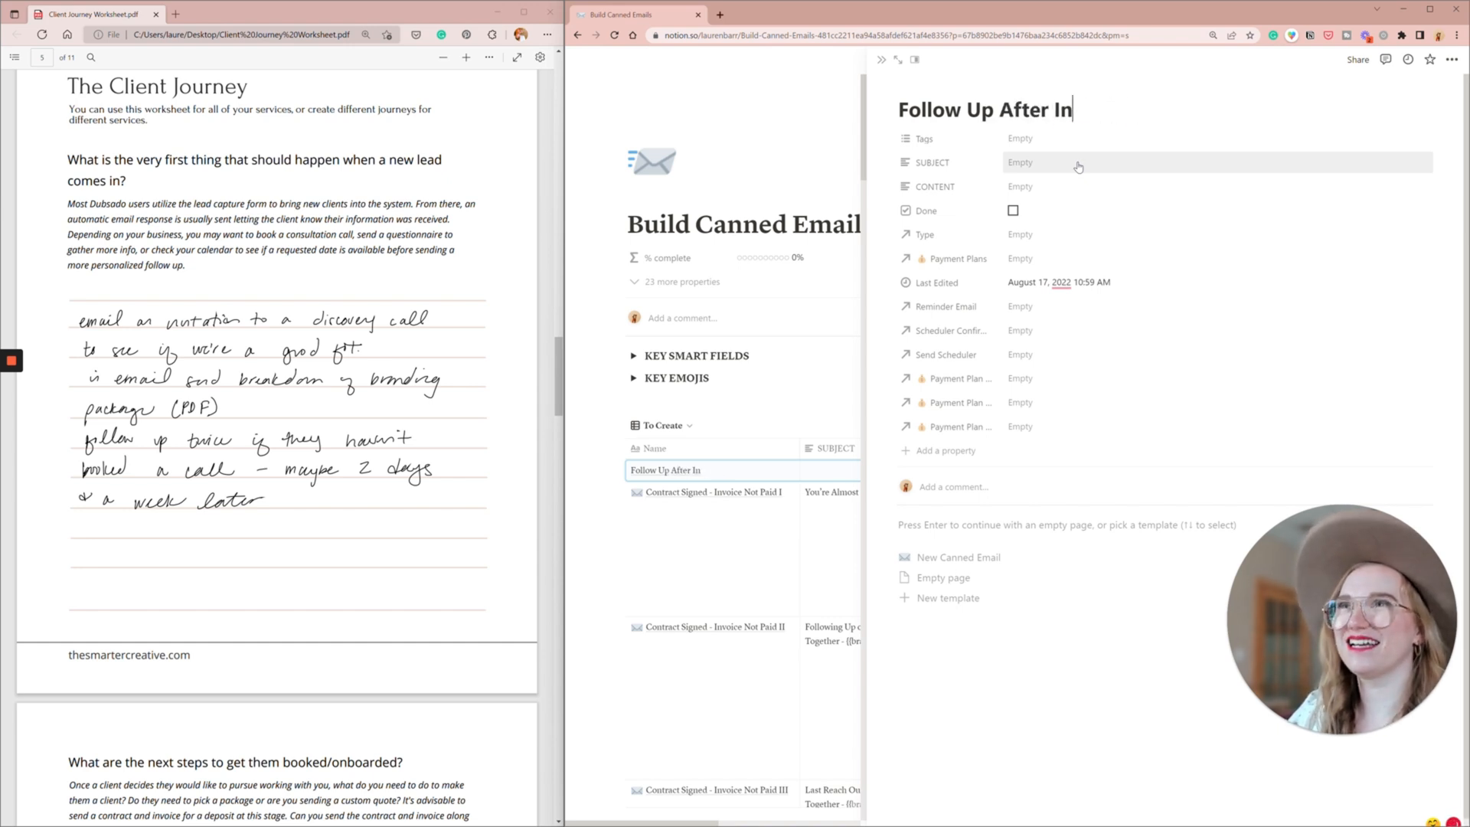
type("quiry - No Disco")
type("very Call")
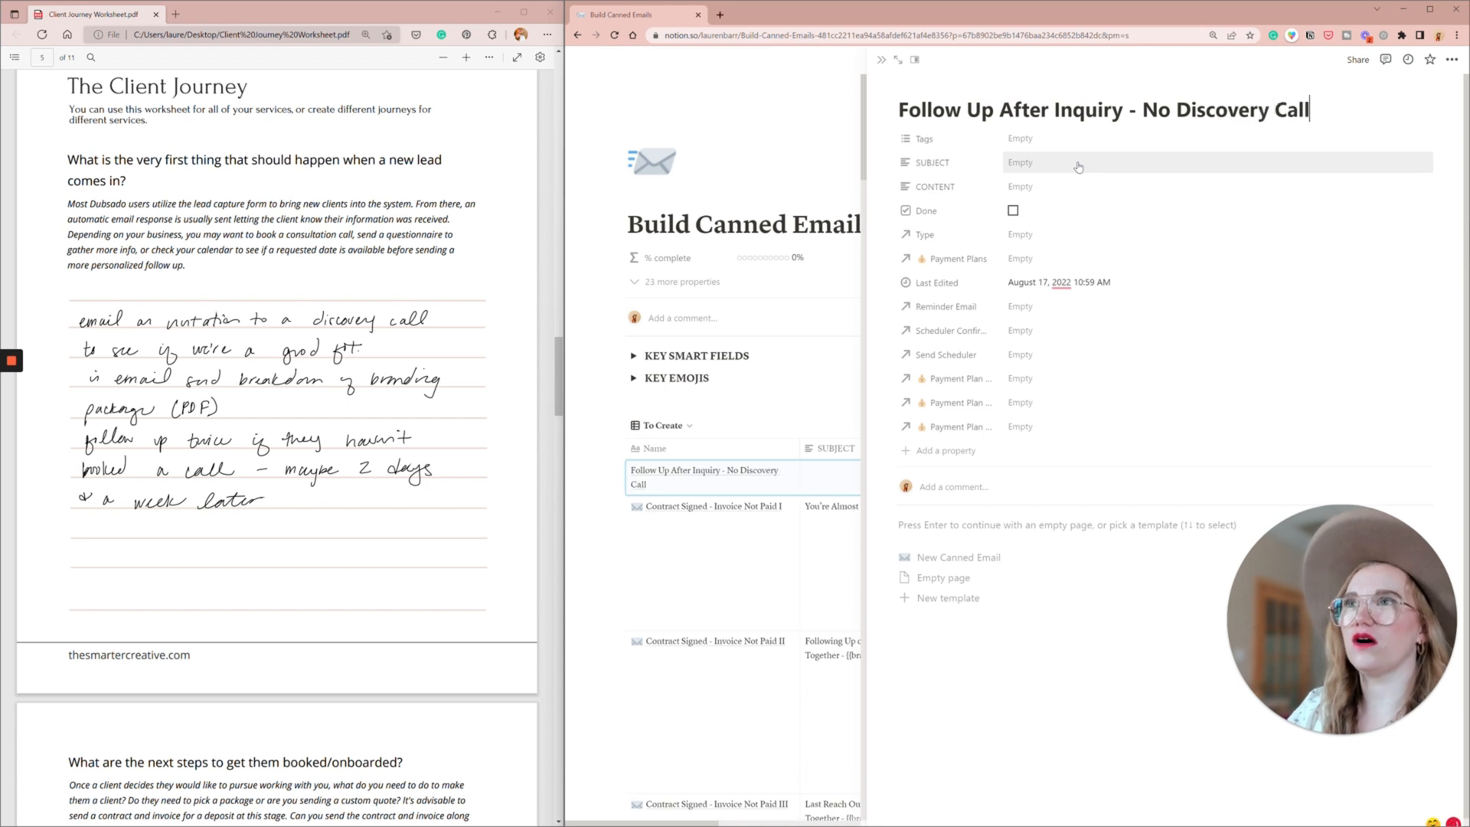
- Insert "1" after "Inquiry" in the new follow-up email's title
left_click(1113, 109)
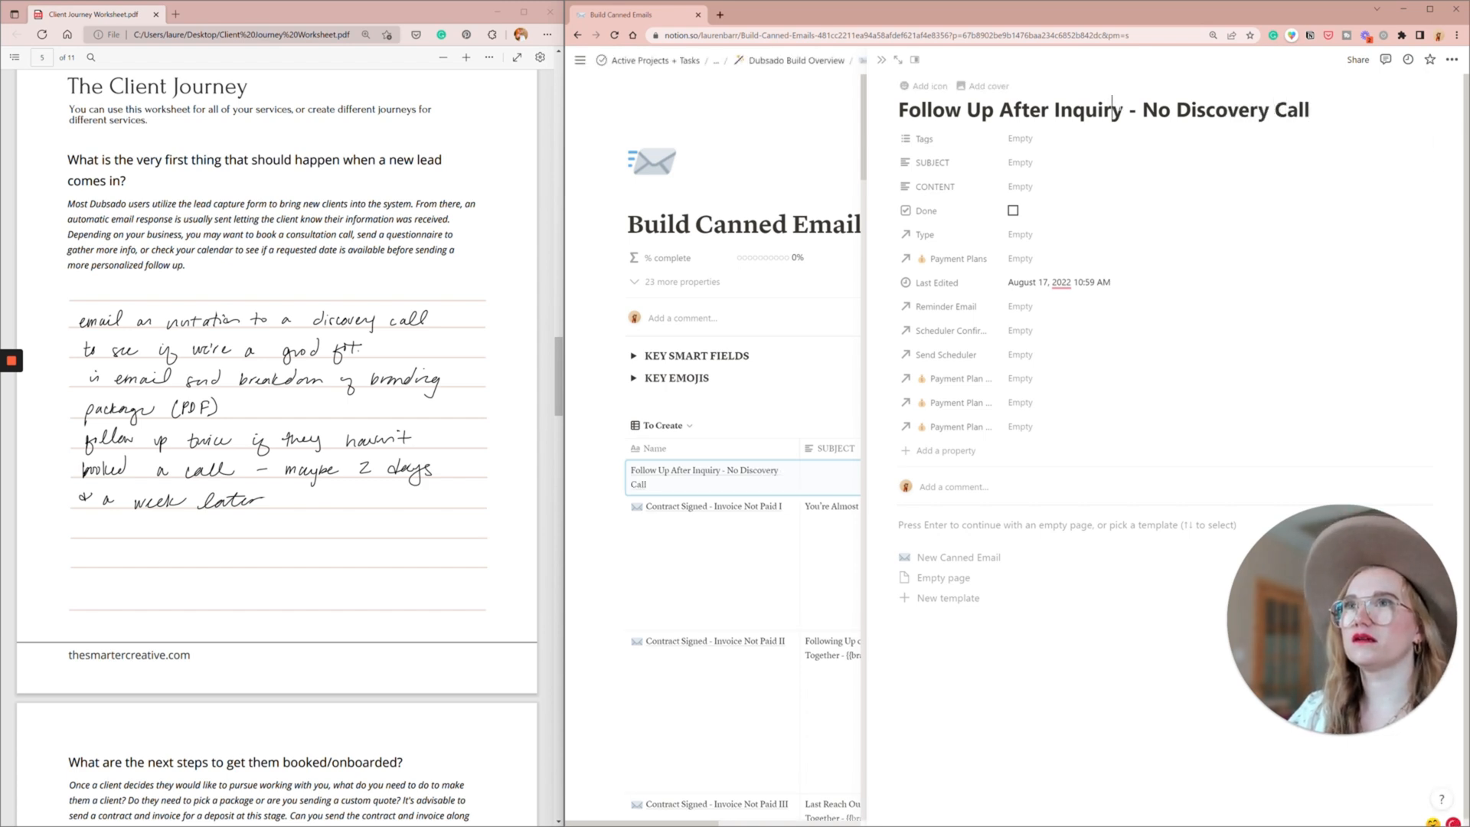
key("Right")
type("!")
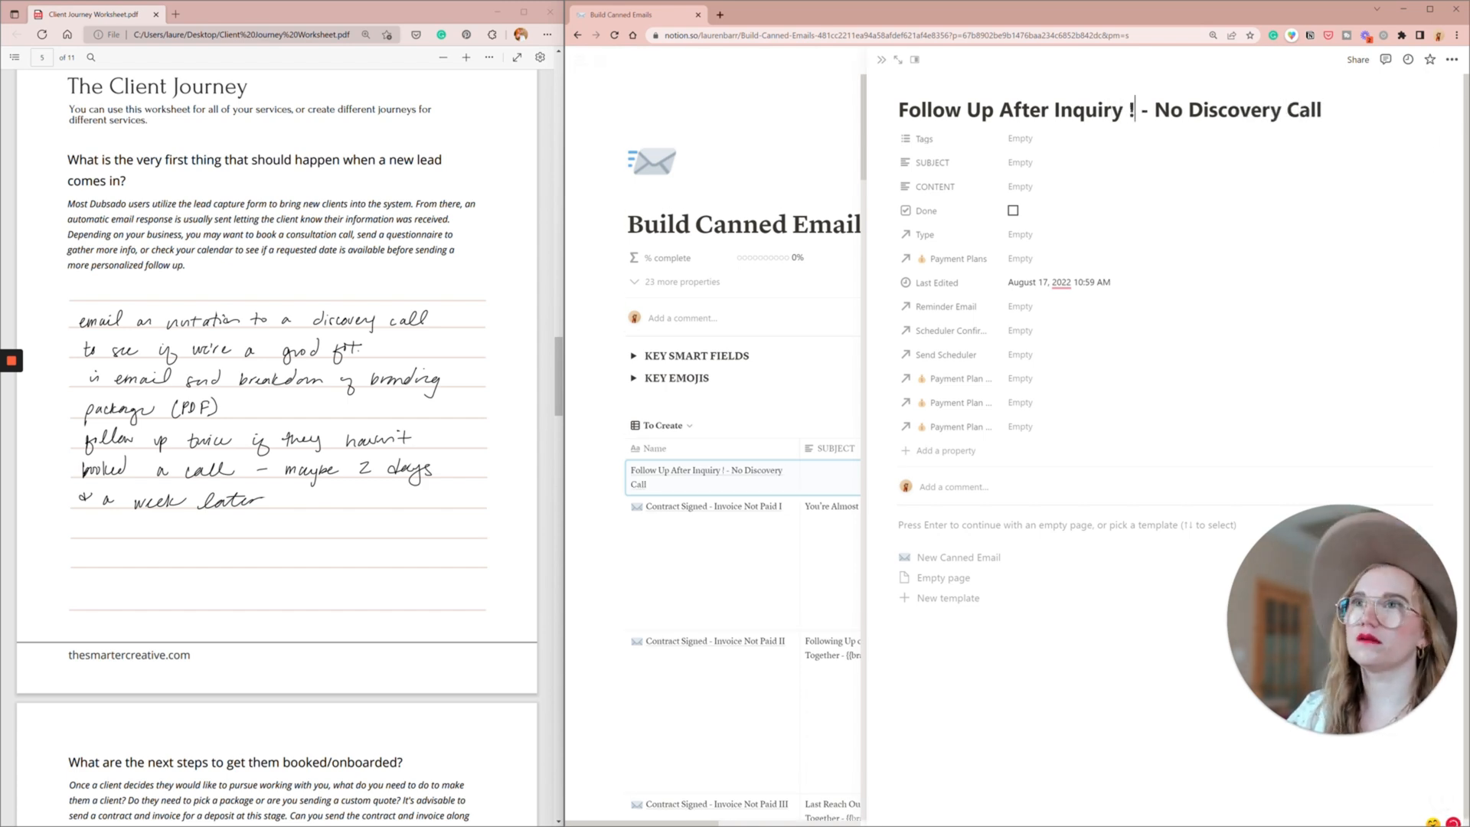
key("shift+Left")
type("1")
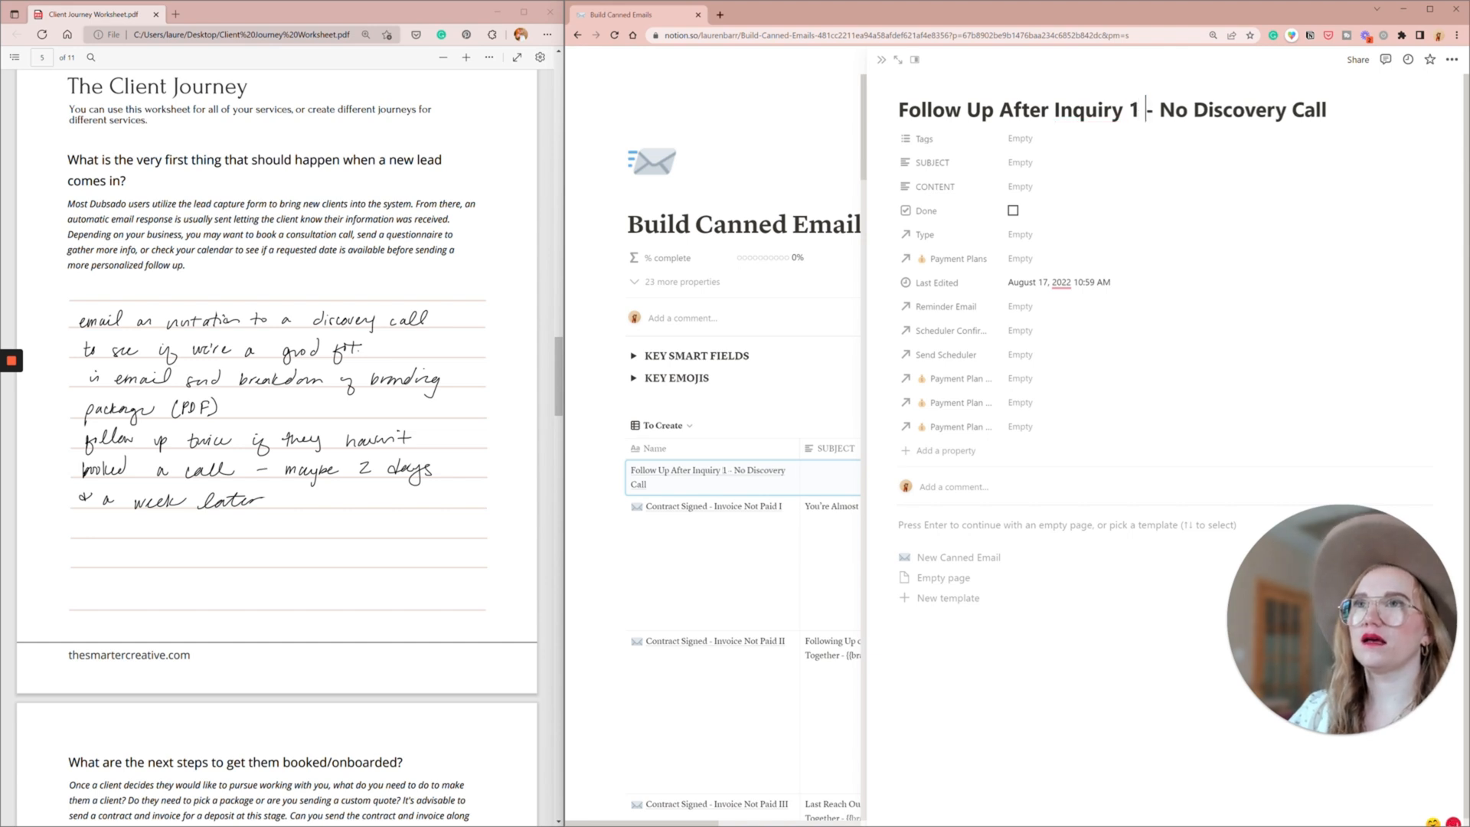
- Copy the first follow-up email's title, apply the New Canned Email template to the page and close it
key("ctrl+a")
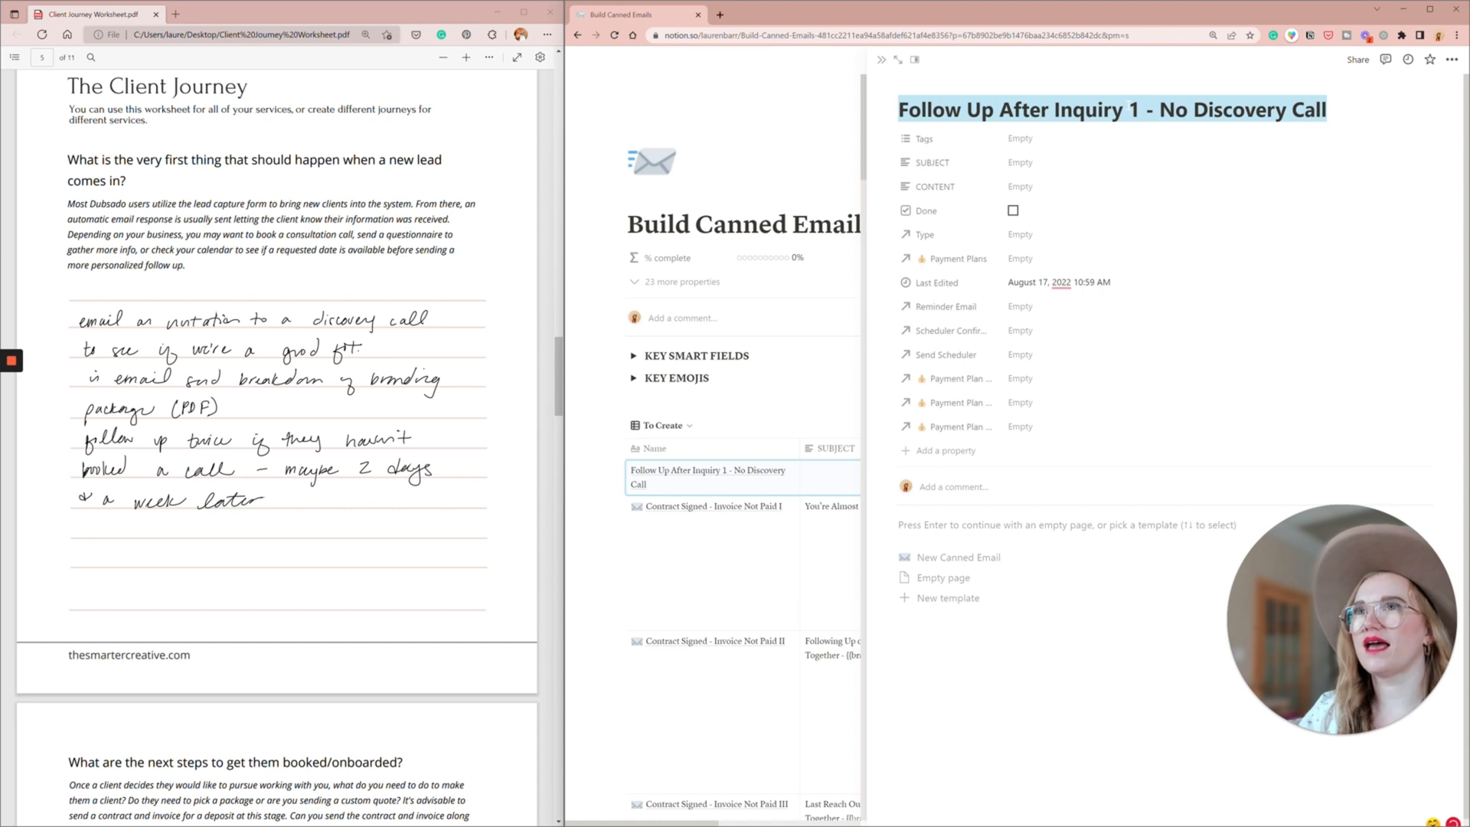
left_click(1130, 108)
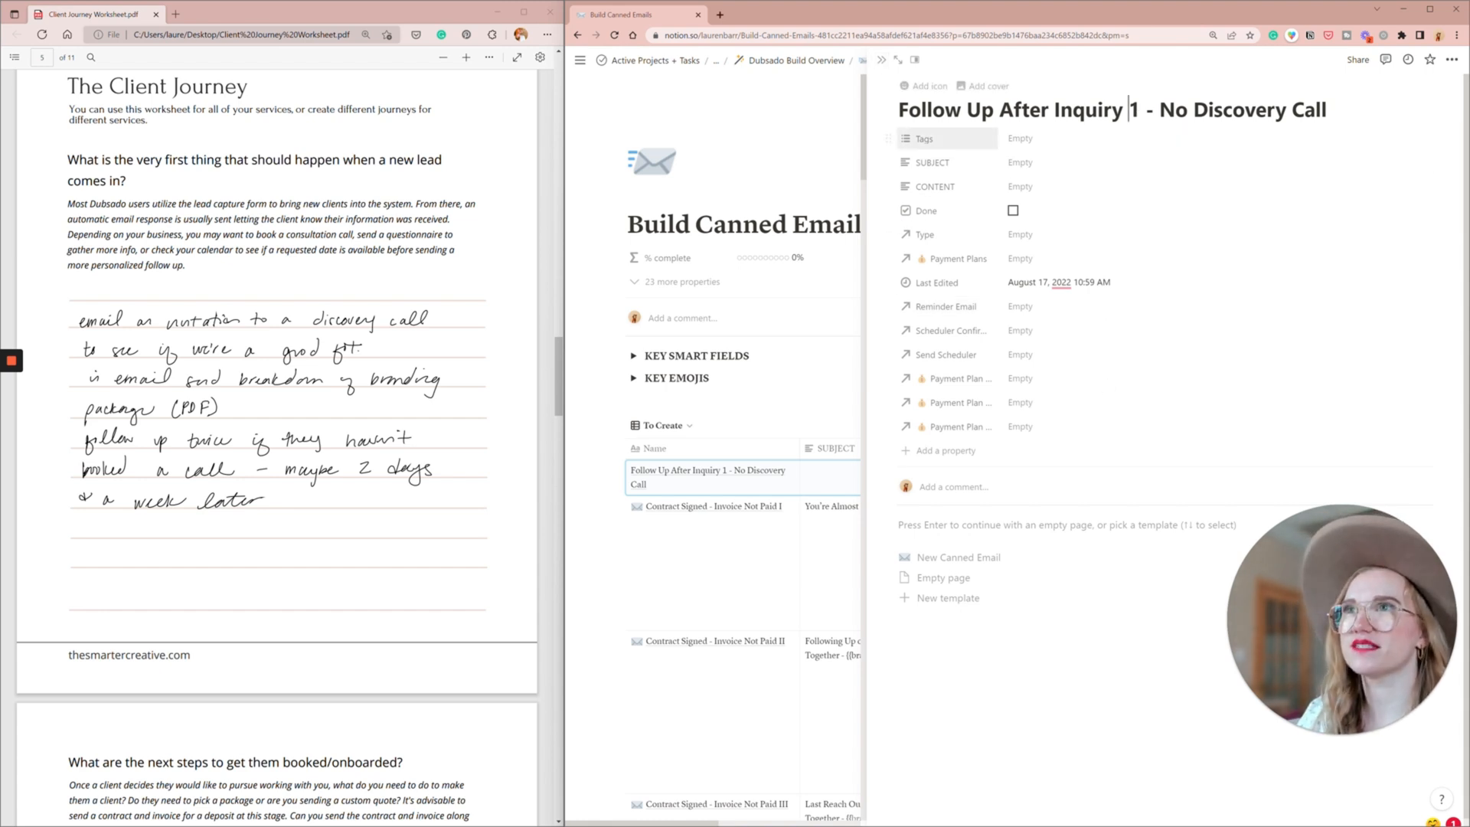
key("ctrl+a")
key("ctrl+c")
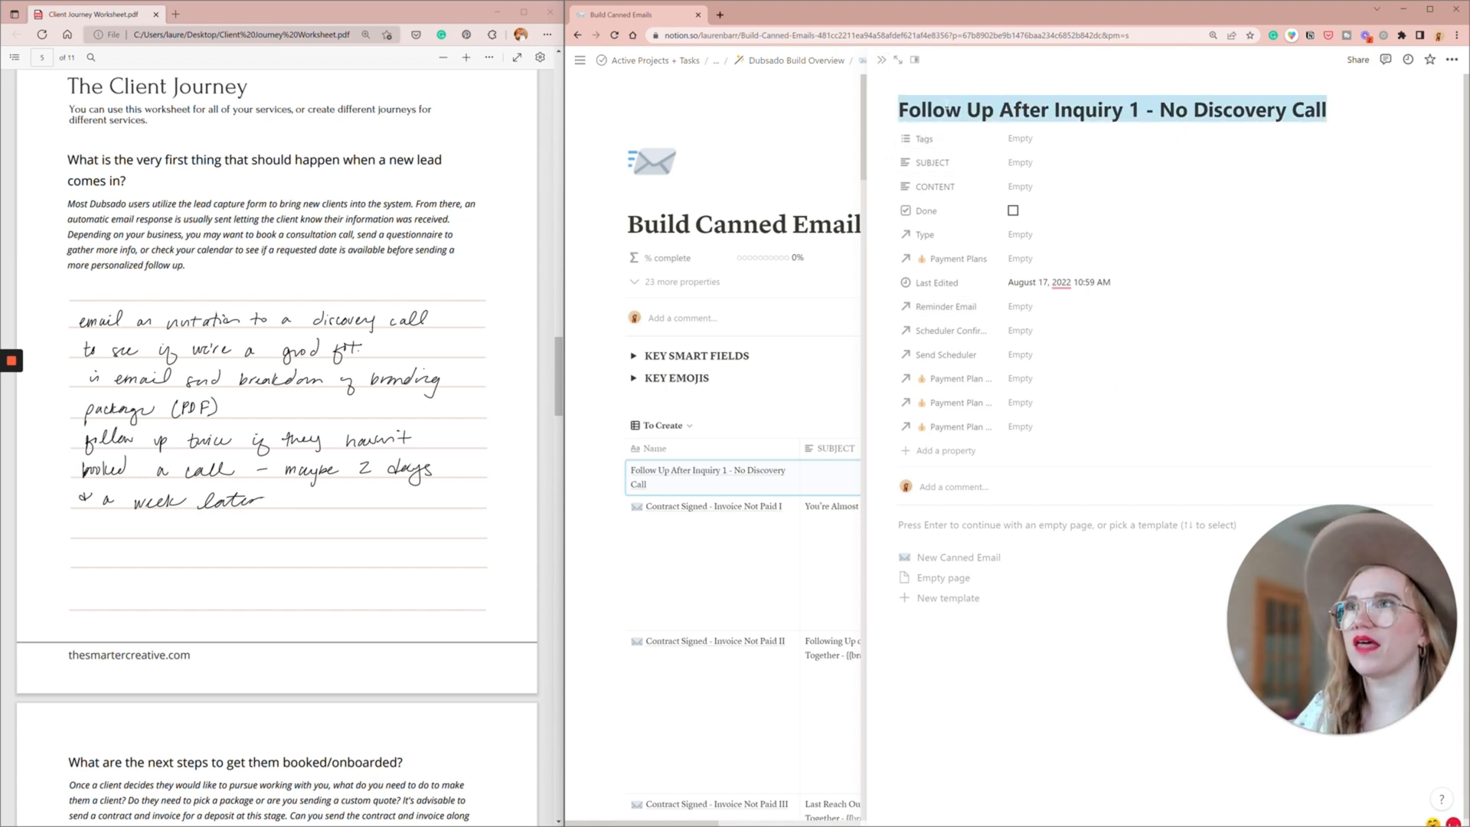
left_click(986, 557)
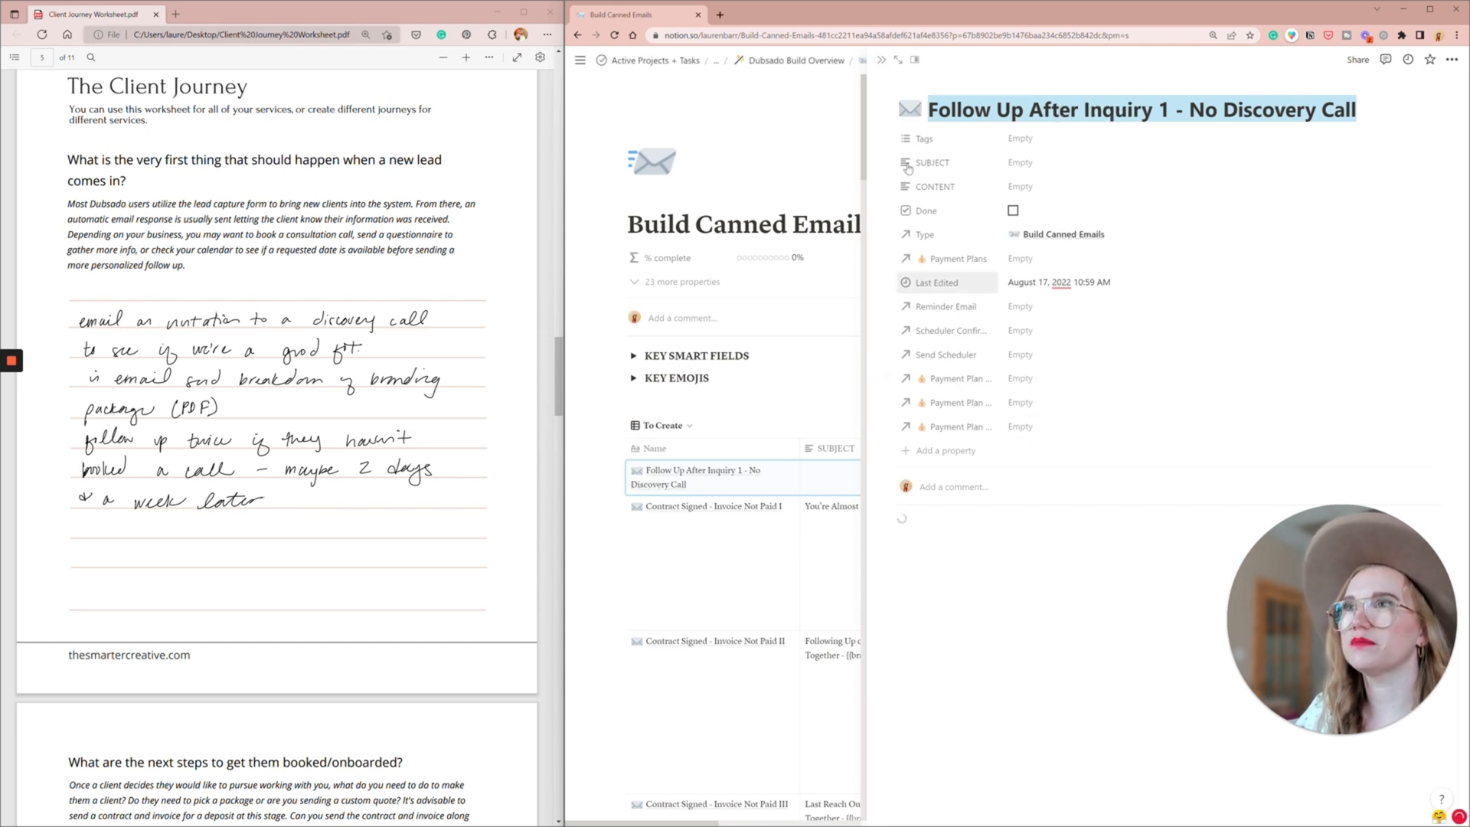
left_click(881, 59)
- Create another canned email from the copied title, changing it to "Follow Up After Inquiry 2 - No Discovery Call"
left_click(1209, 425)
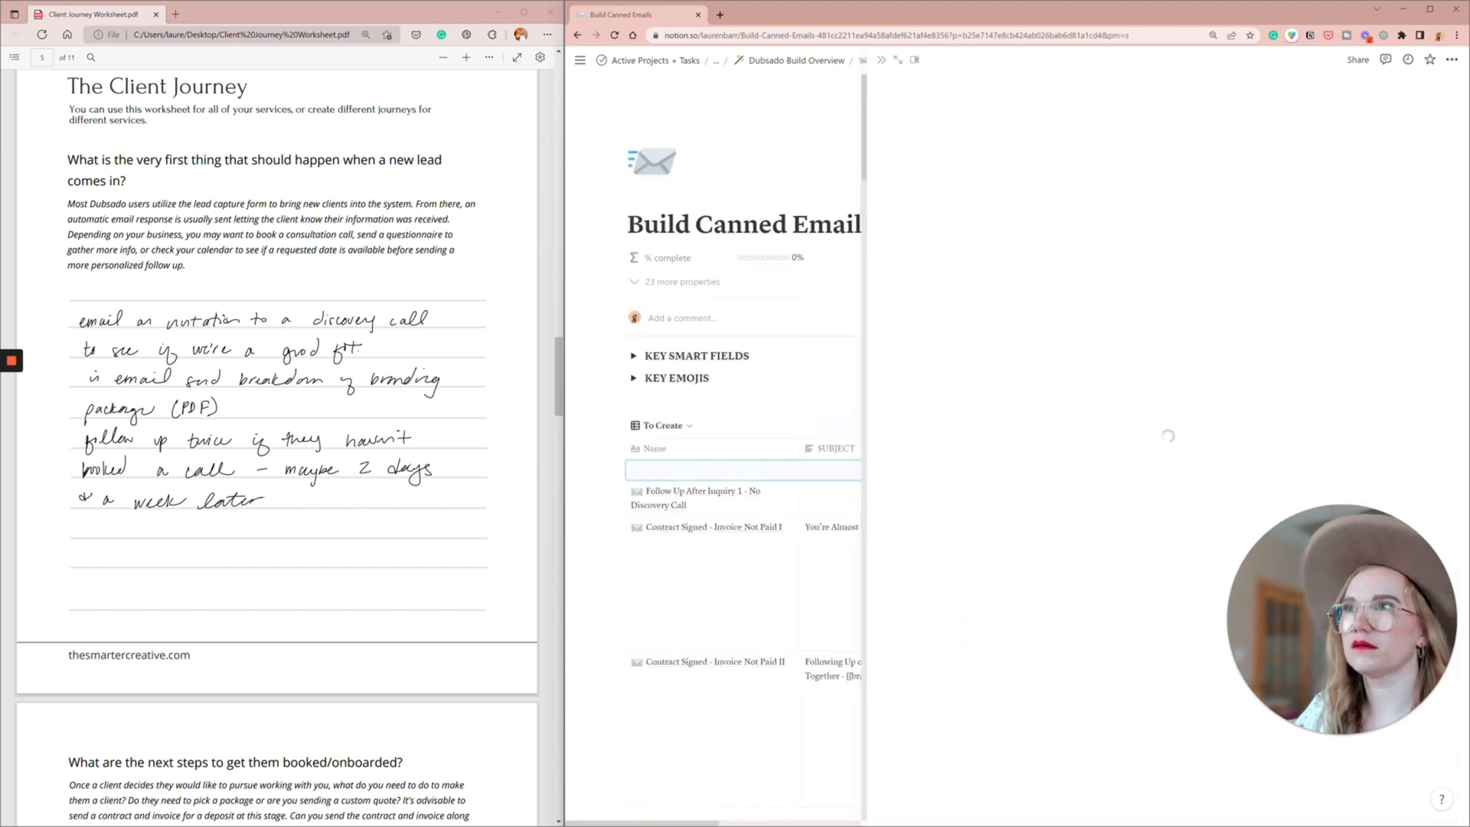
key("ctrl+v")
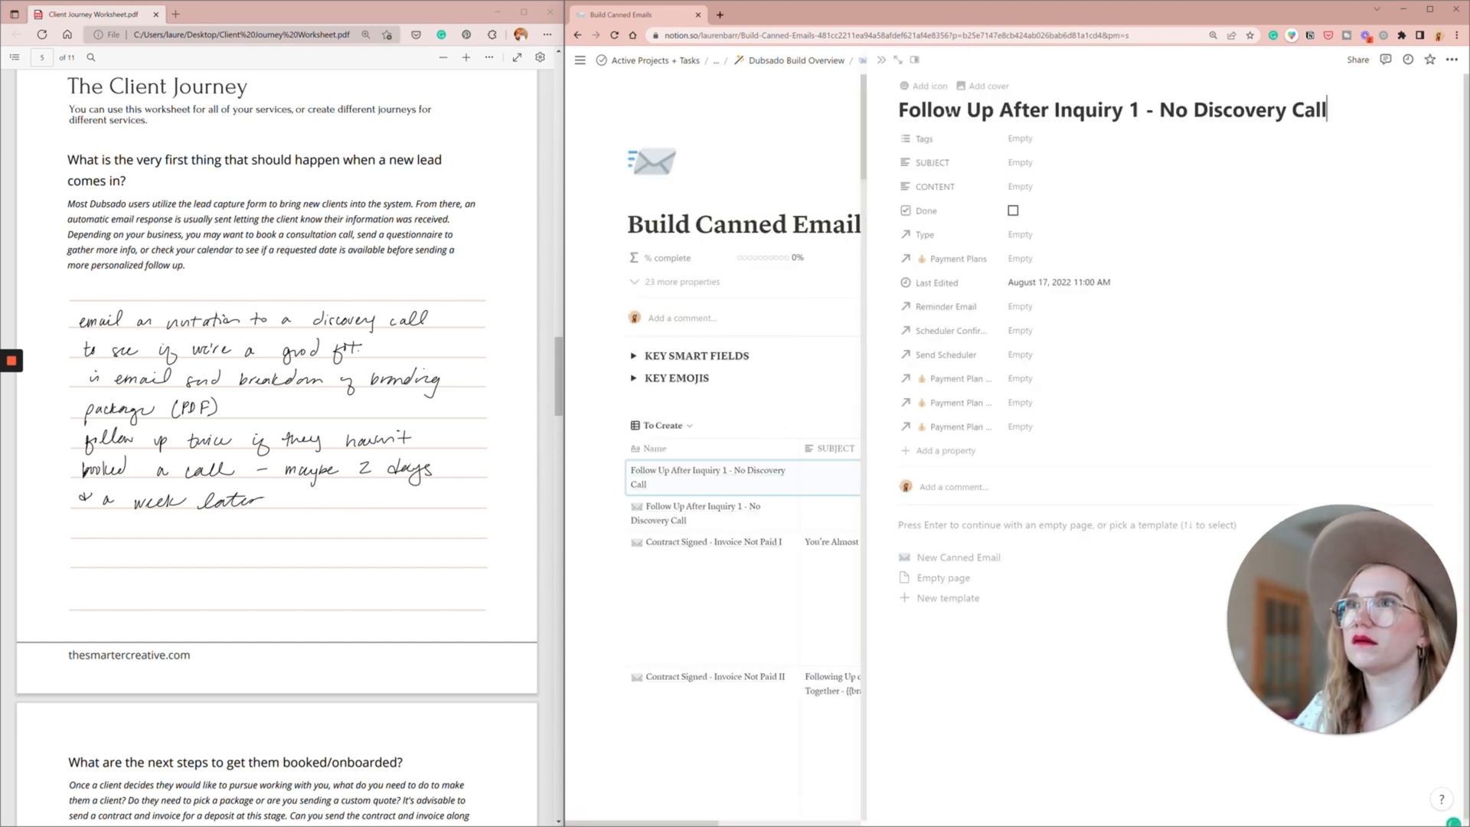
key("BackSpace")
type("2")
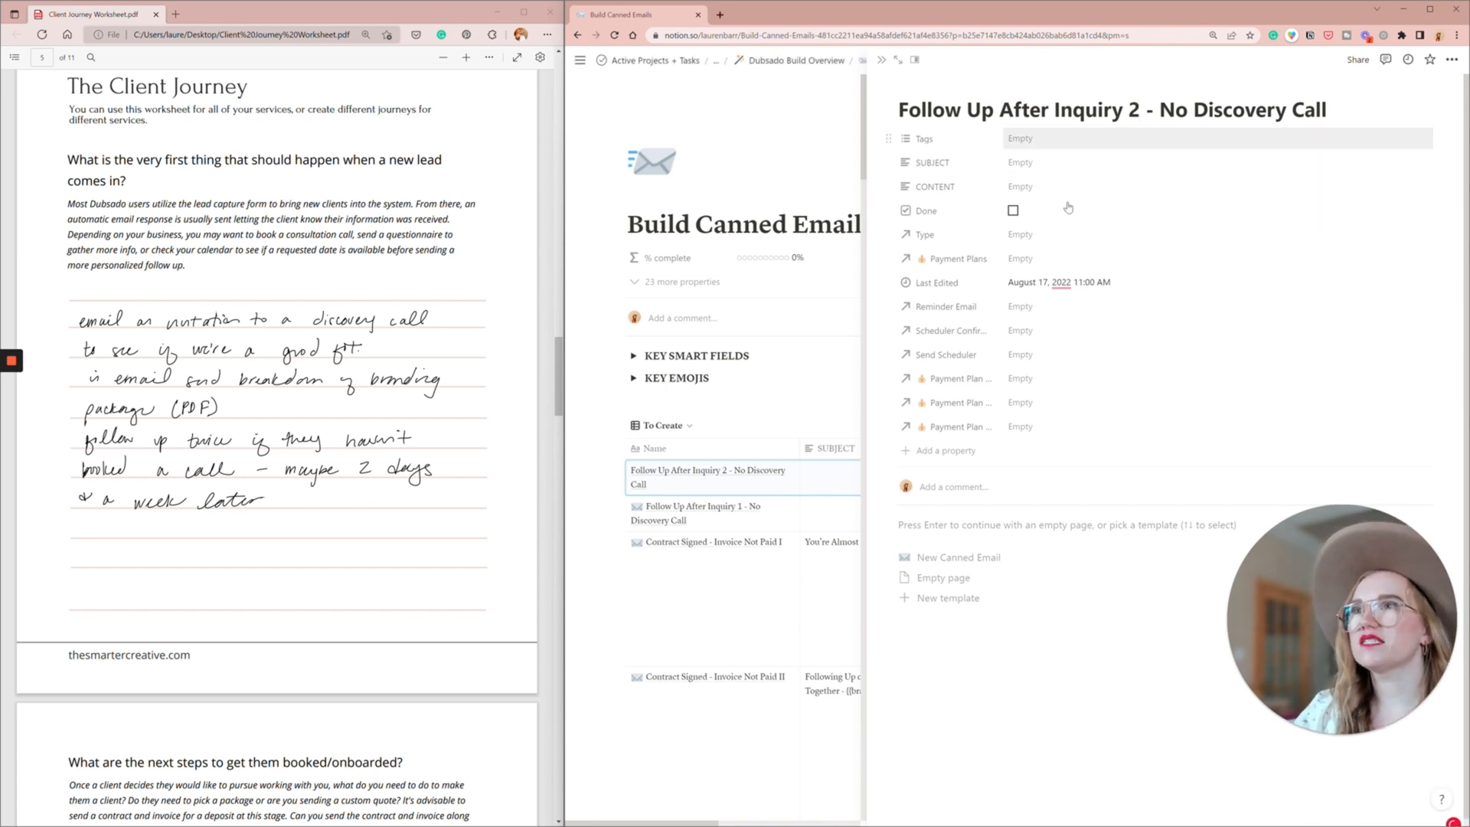
- Link the Discovery Call with Brandname scheduler in the second follow-up email's Send Scheduler property
left_click(1046, 354)
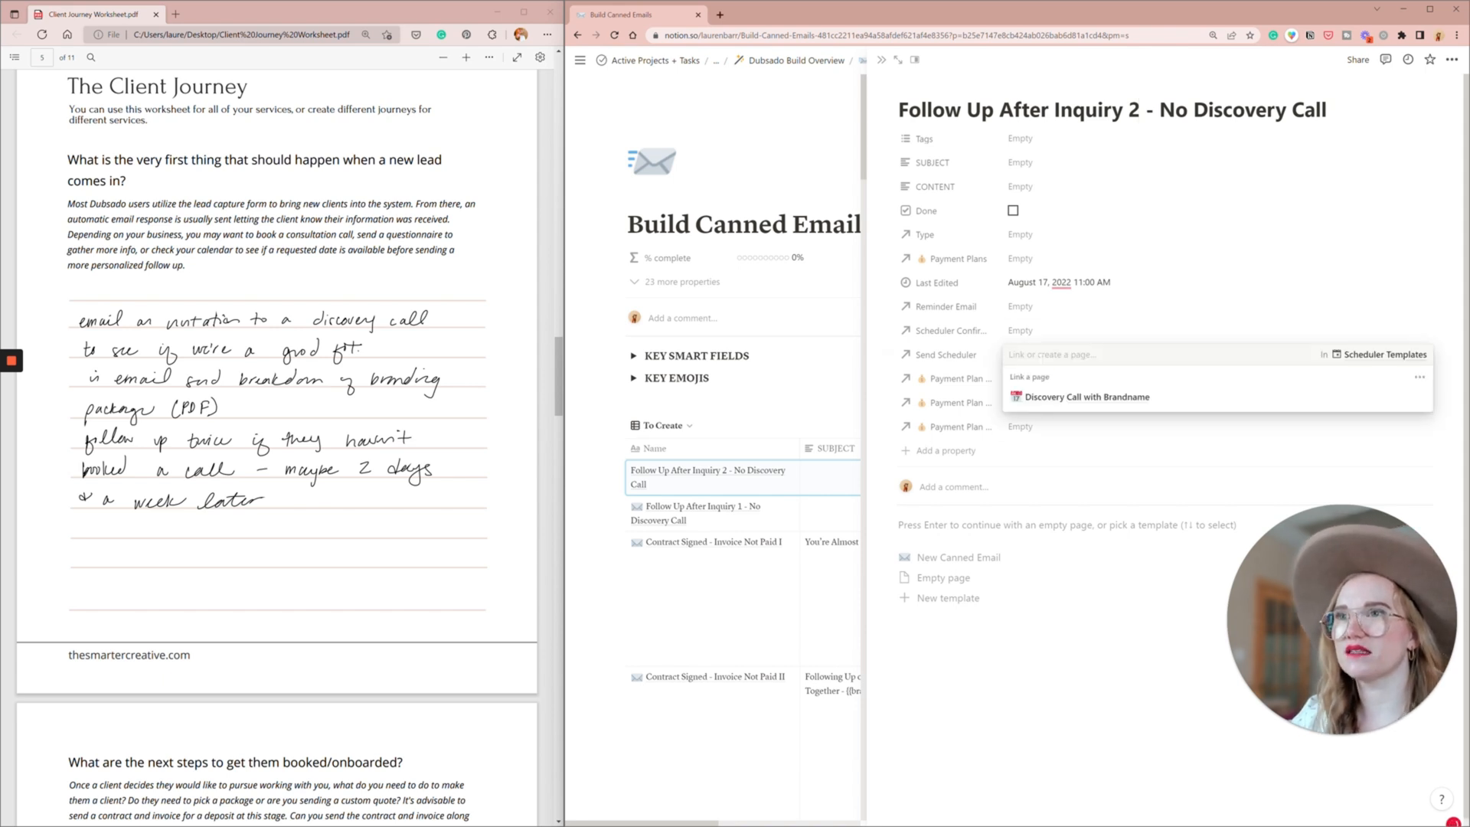
left_click(1076, 398)
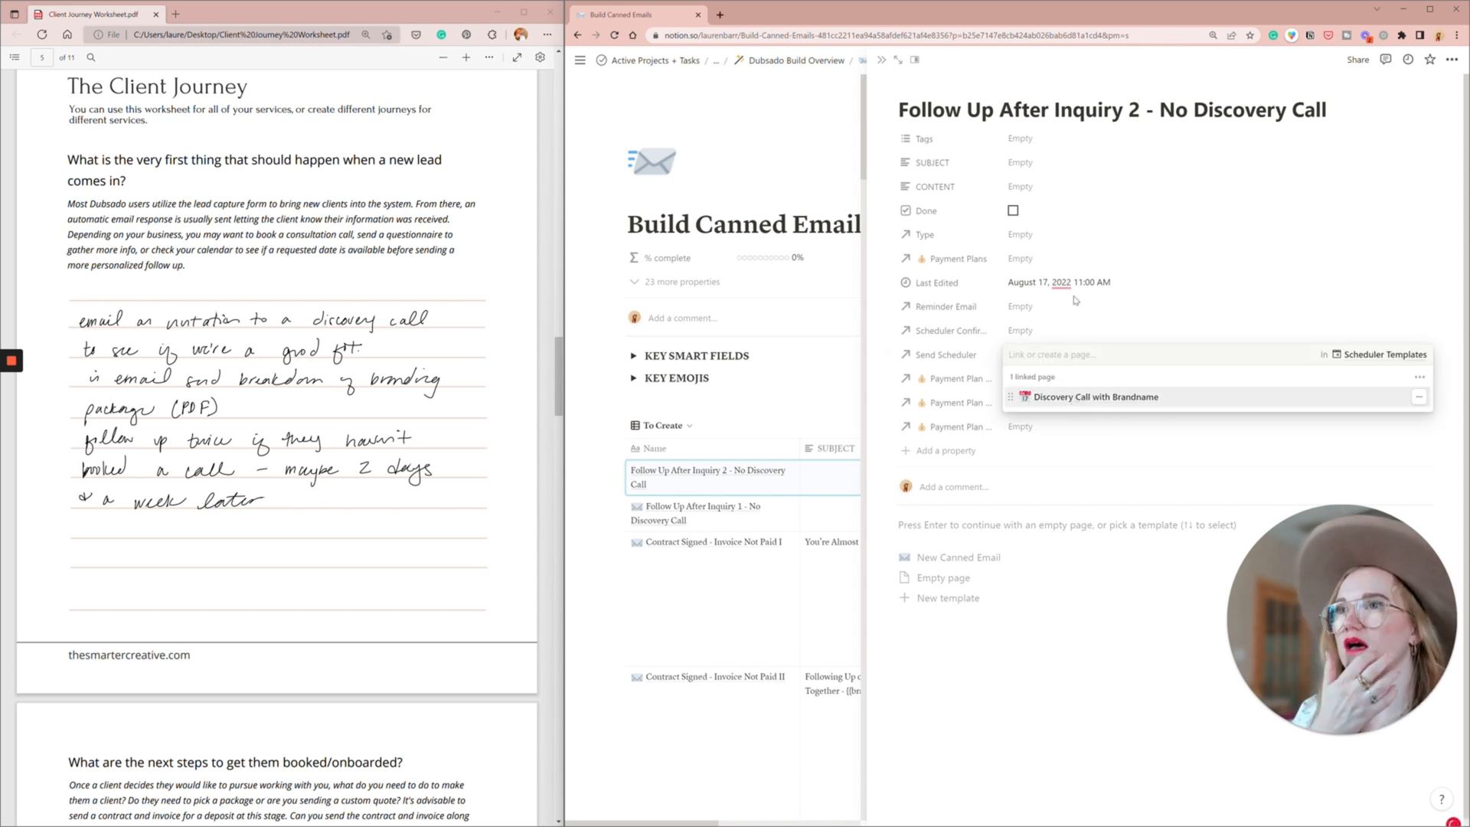
left_click(1071, 326)
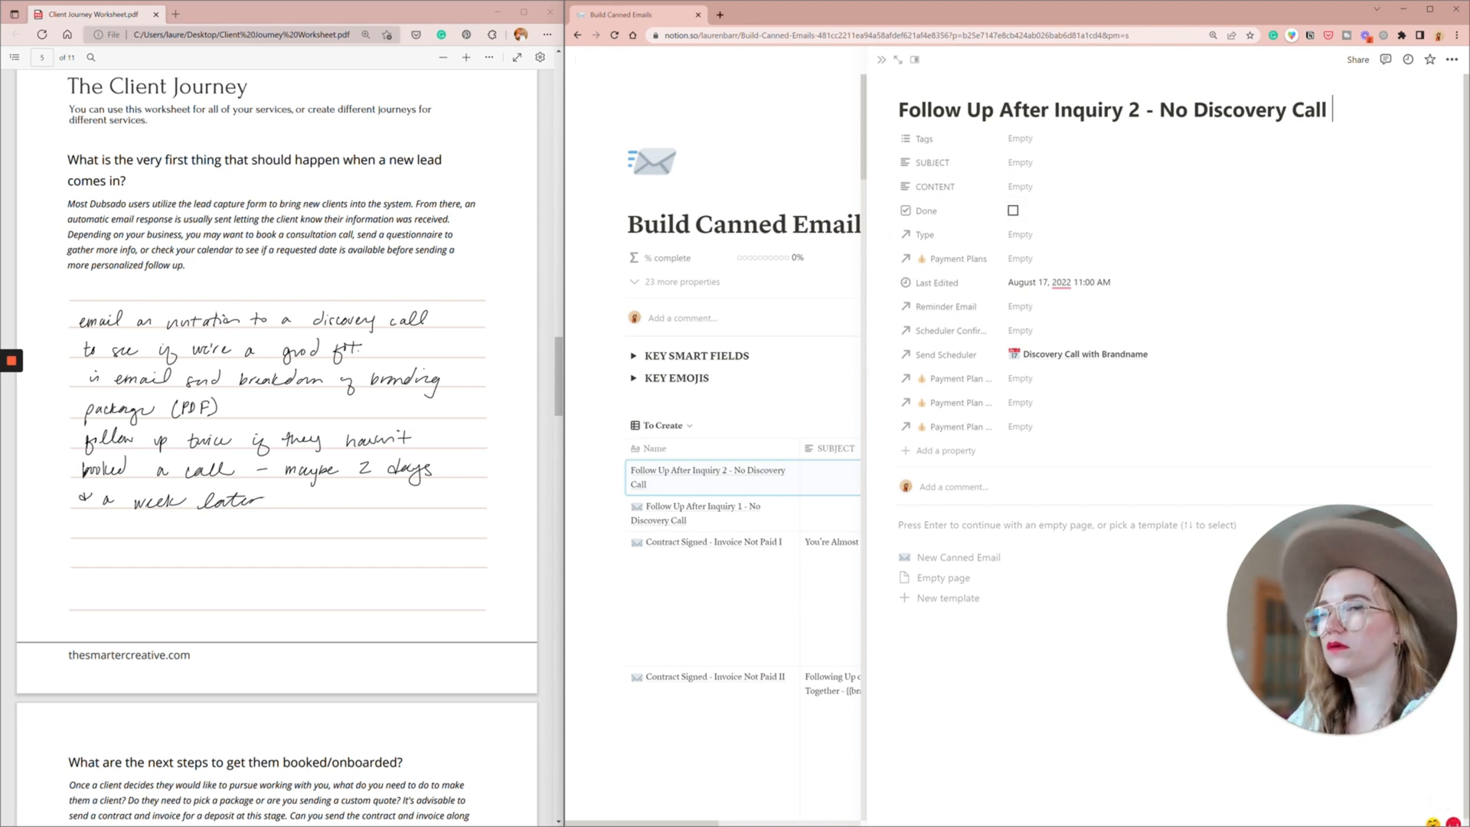
- Append "- resend call link" to the second follow-up's title, apply the New Canned Email template and close the page
type("- resend call link")
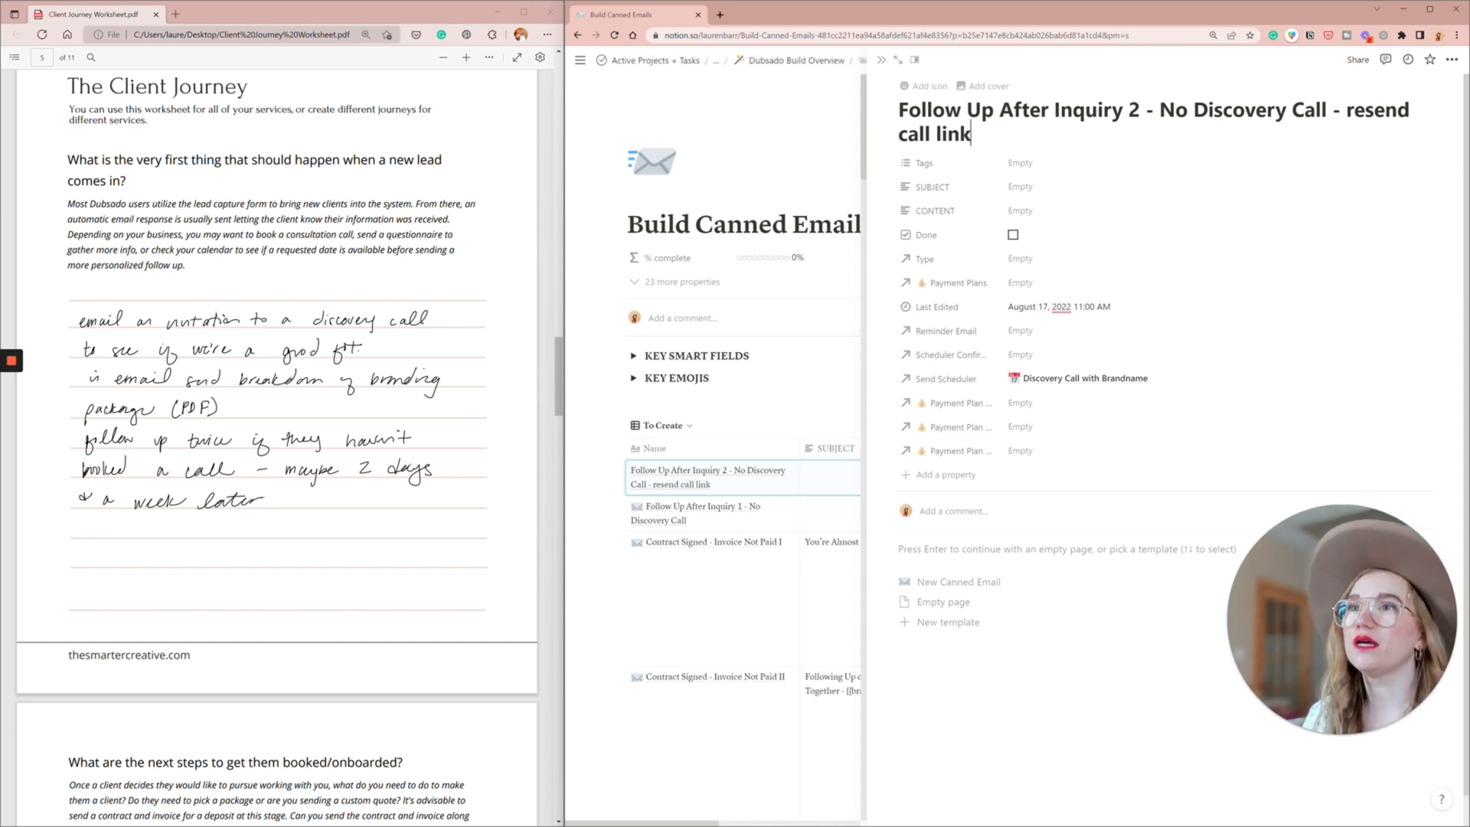
left_click(881, 60)
- Read the worksheet's handwritten answer on the next steps to get clients booked and onboarded
scroll(188, 531, "down", 1)
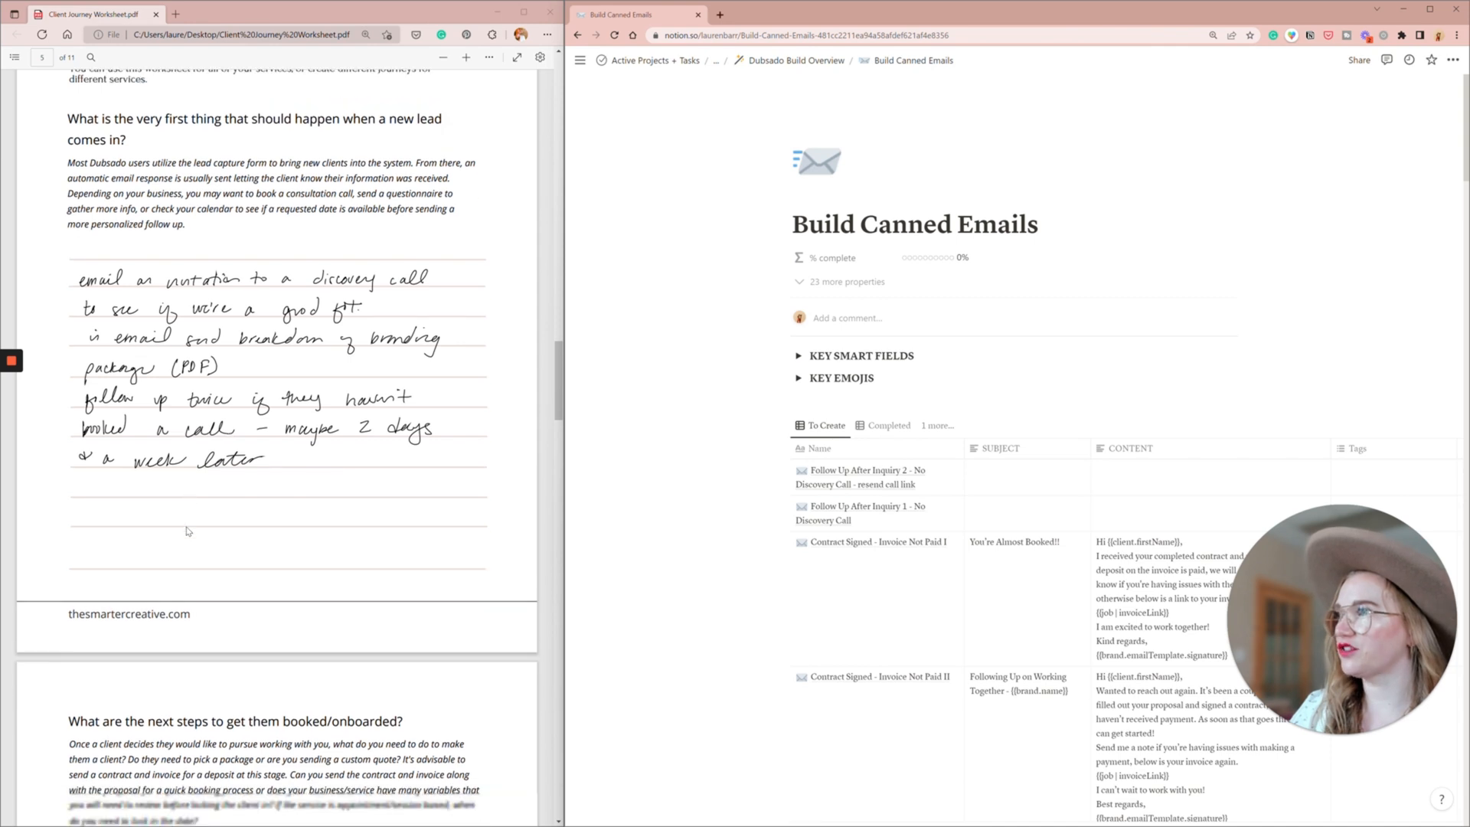
scroll(188, 531, "down", 10)
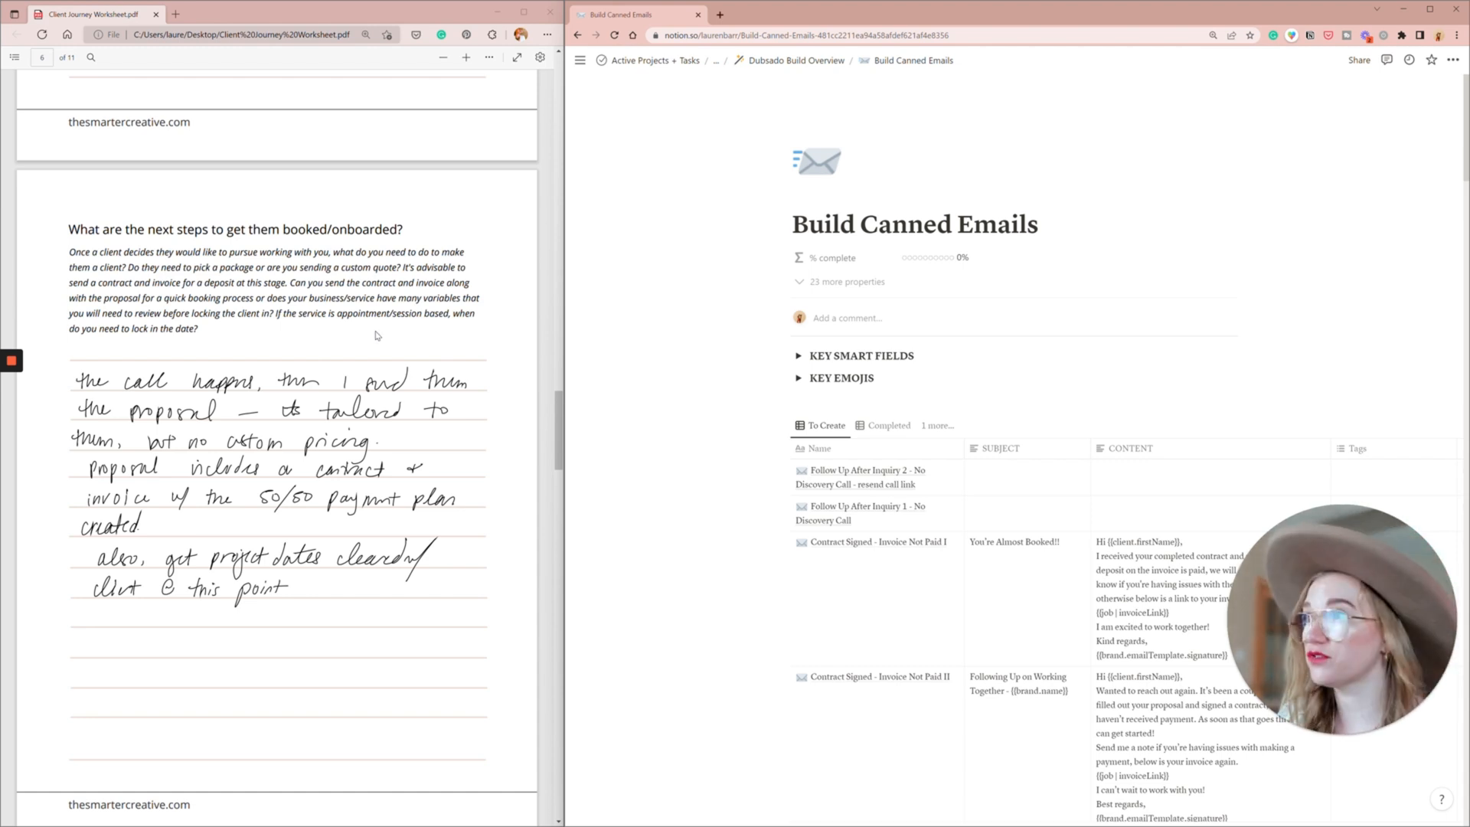
scroll(376, 335, "down", 1)
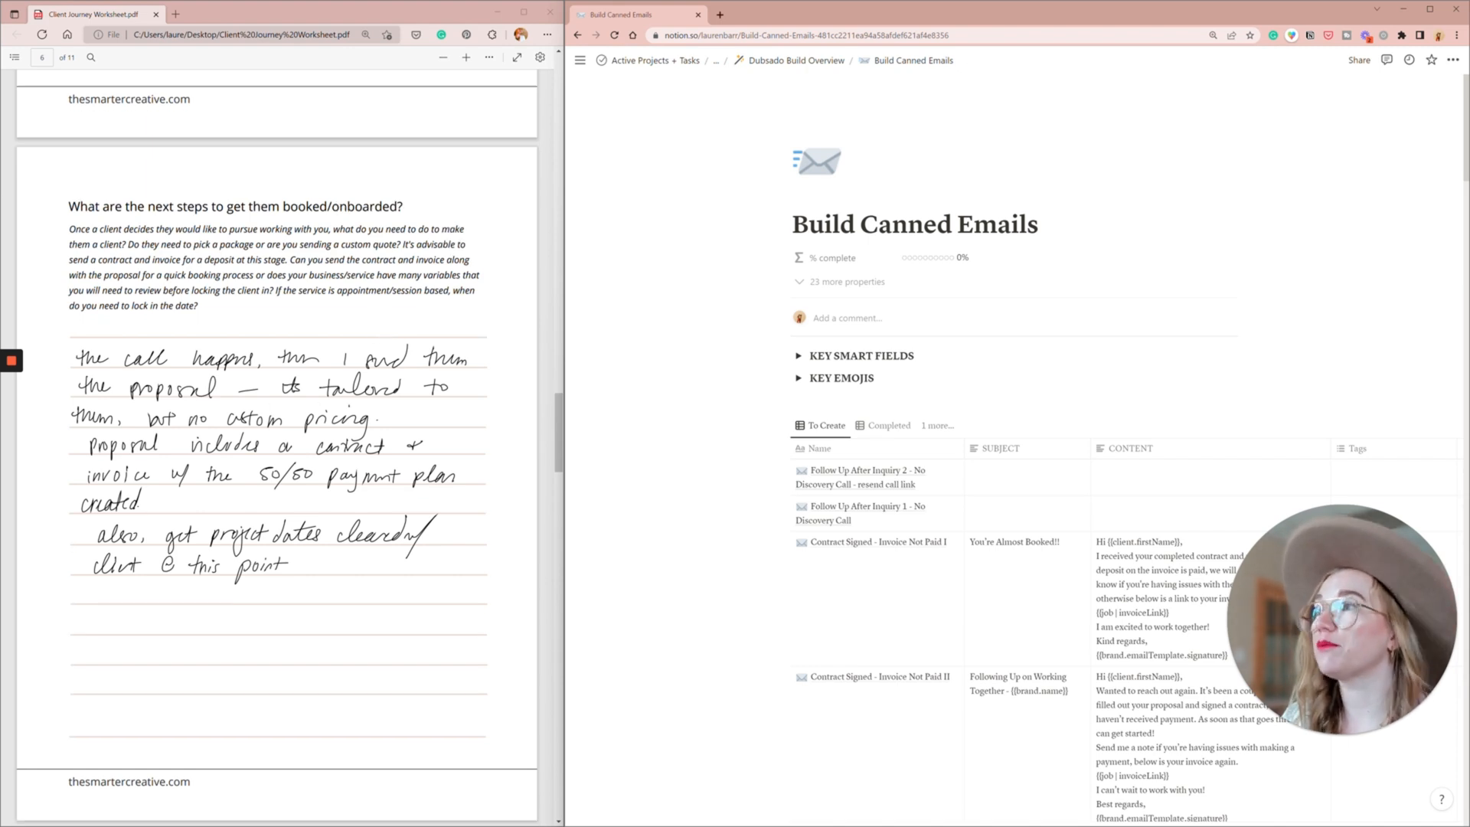
- Rename the Service Proposal entry in Build Form Templates to "Branding Proposal"
scroll(288, 456, "down", 2)
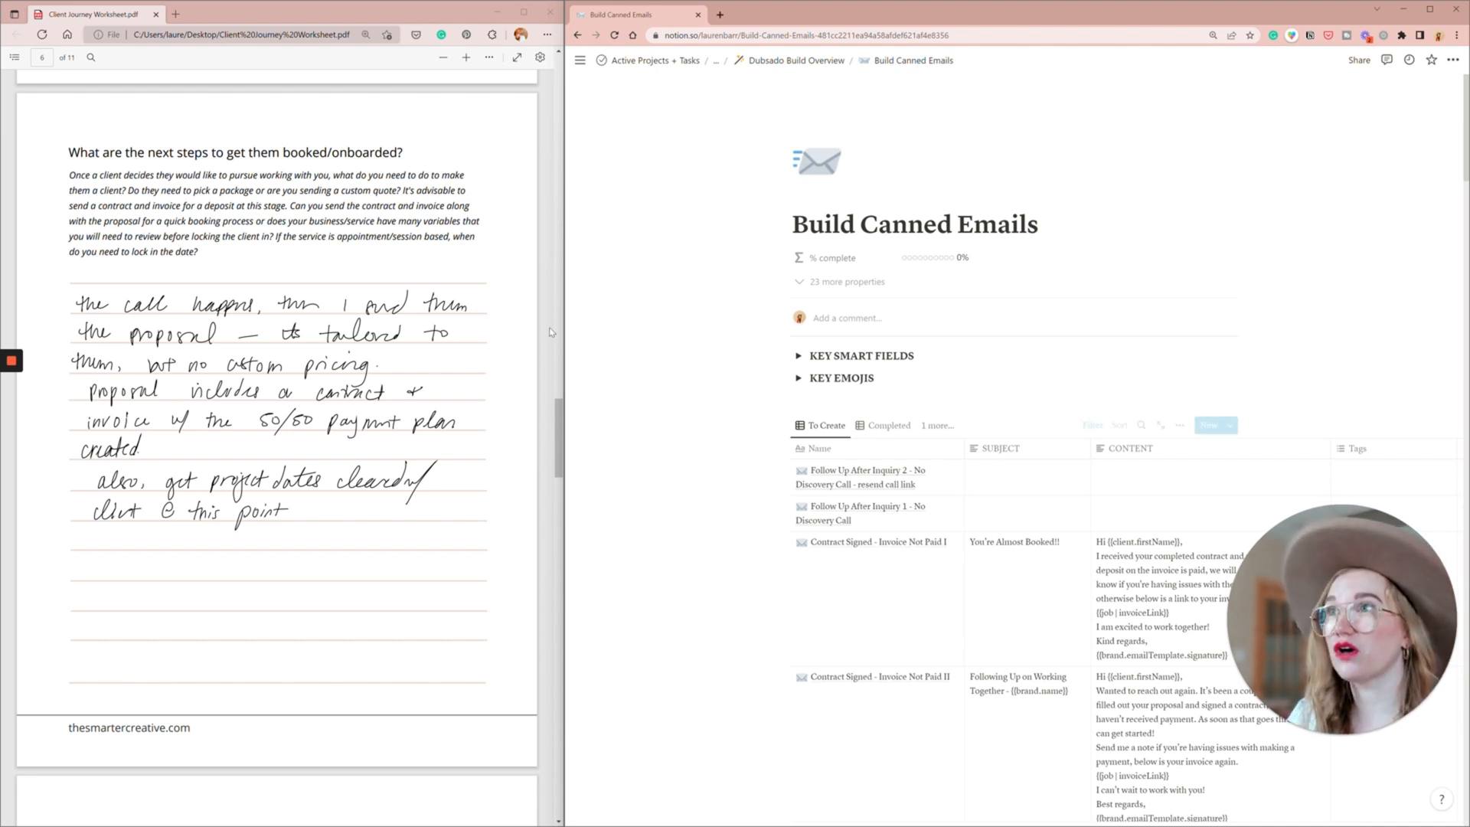
left_click(807, 62)
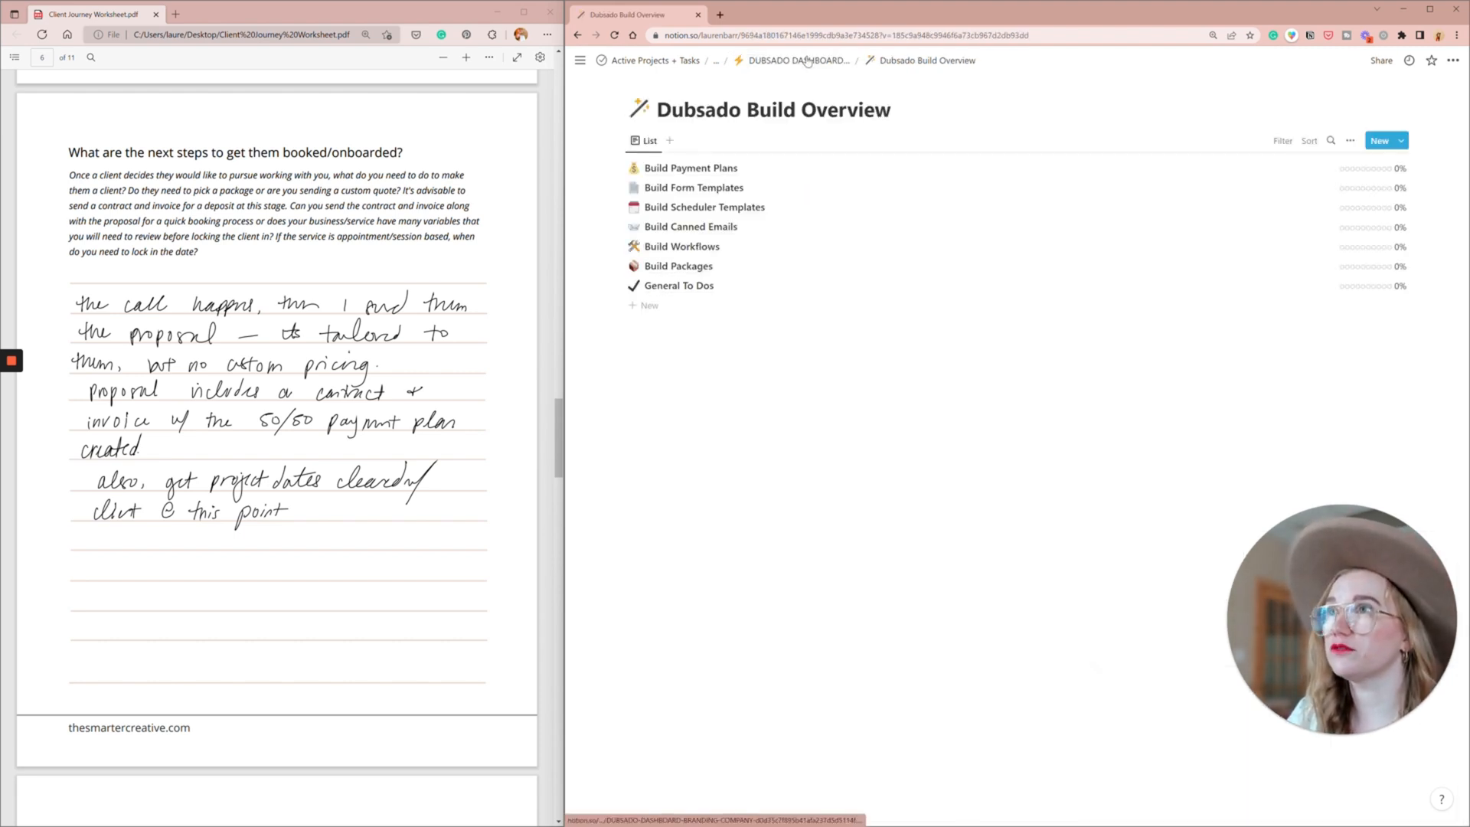
left_click(684, 189)
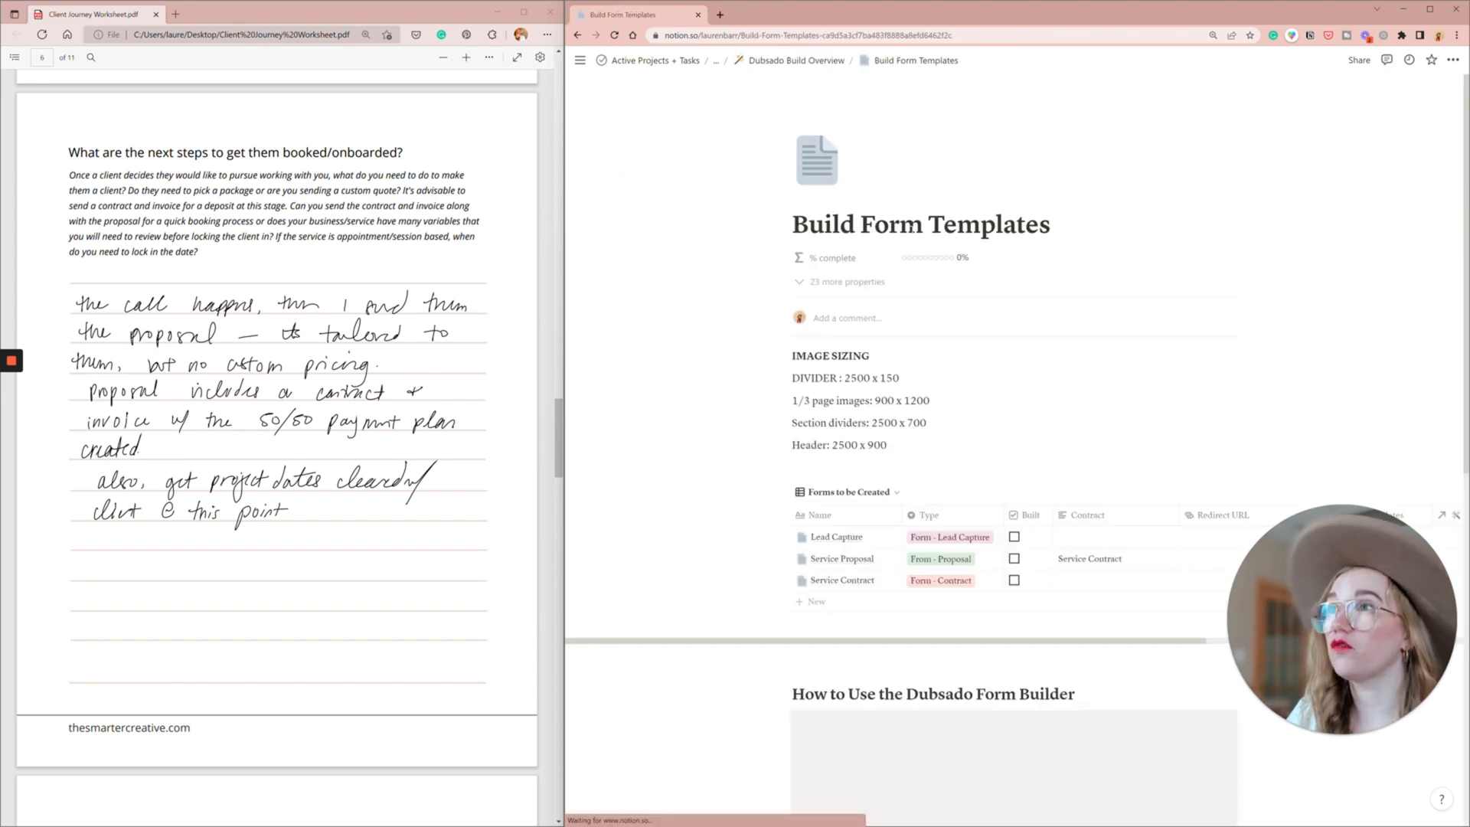
left_click(877, 559)
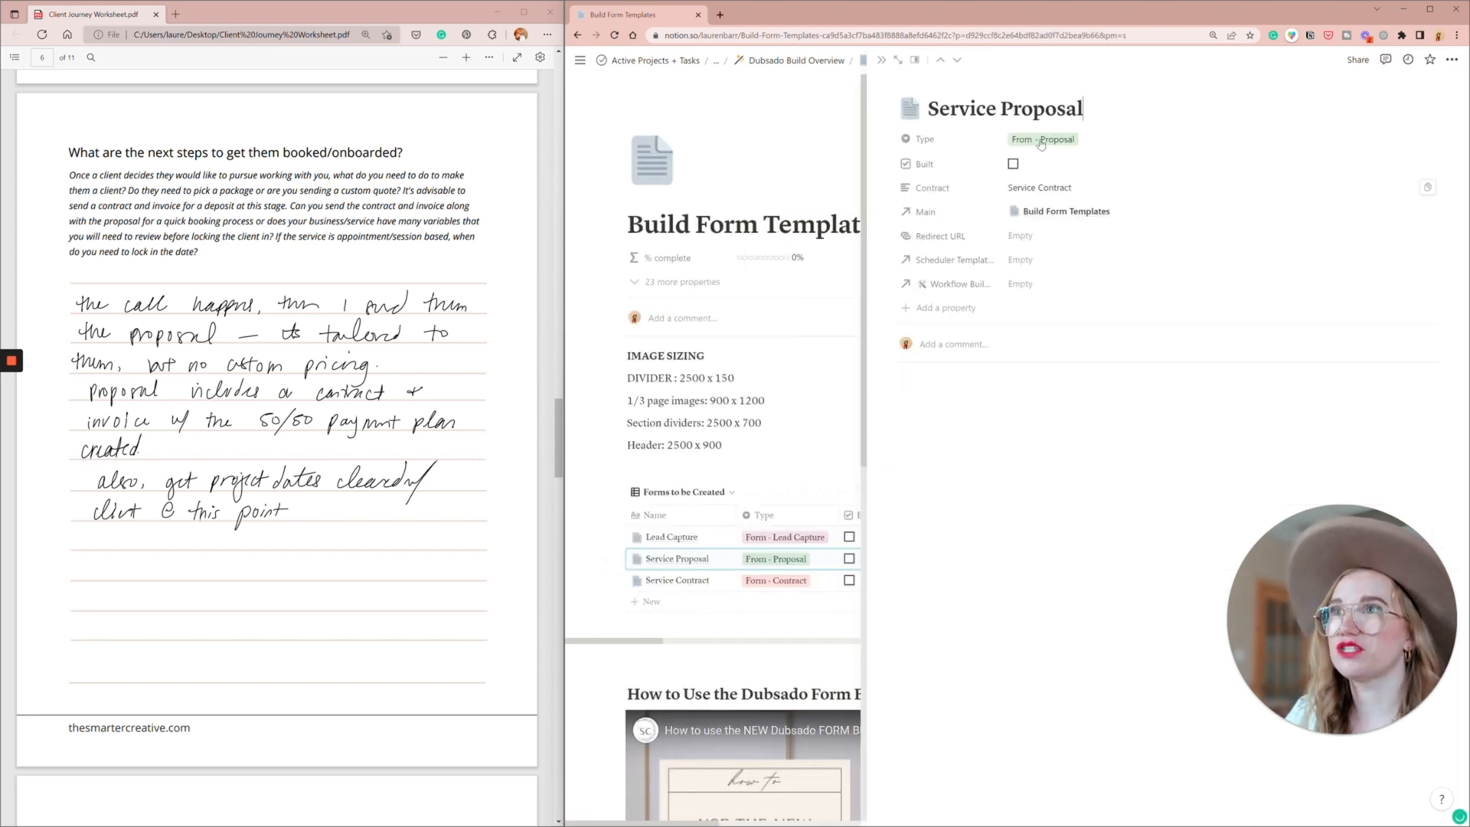
double_click(958, 109)
type("Branding")
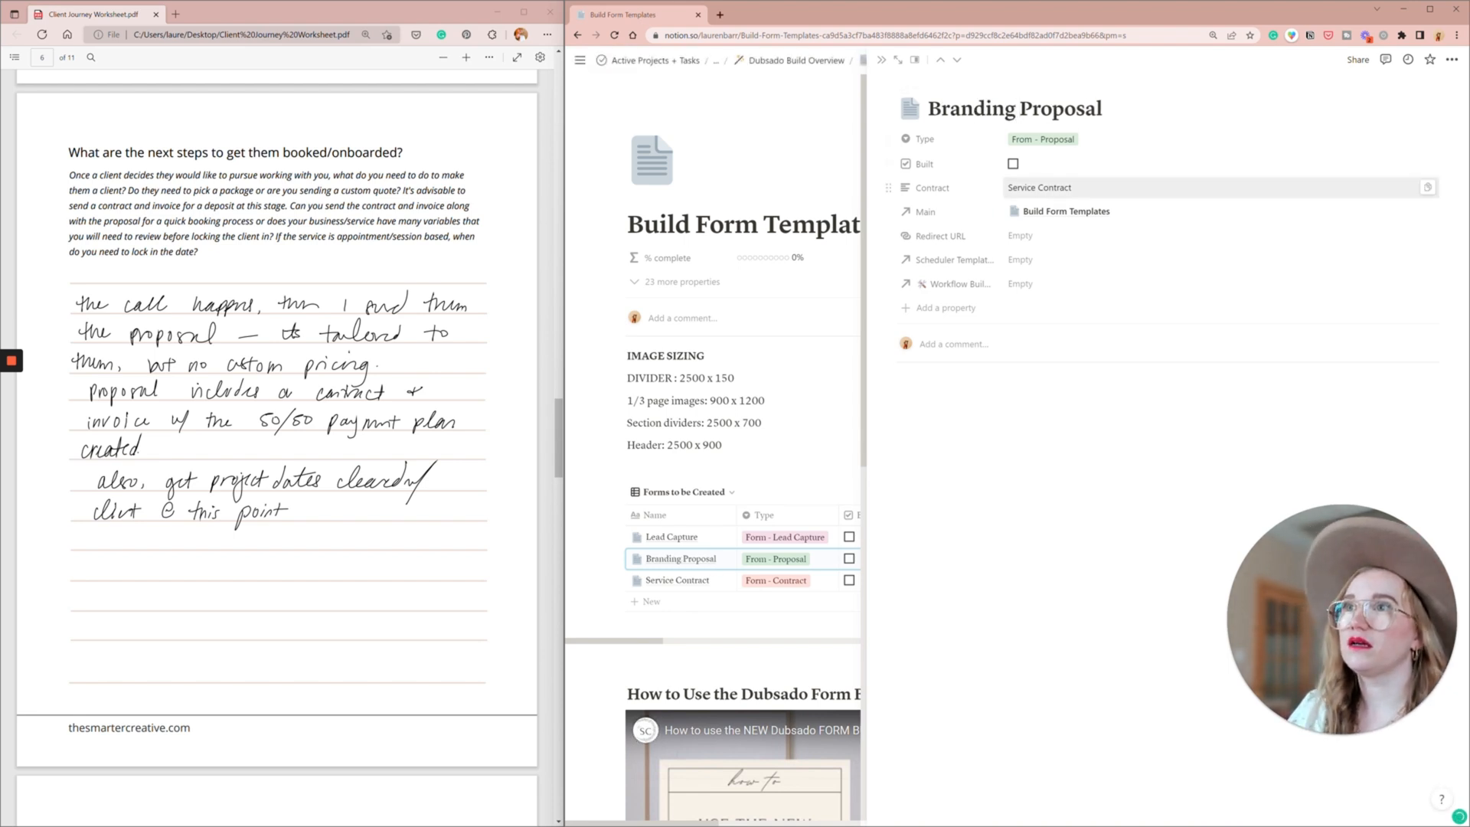
- Rename the Service Contract form entry to "Branding Contract" and close its page
left_click(675, 579)
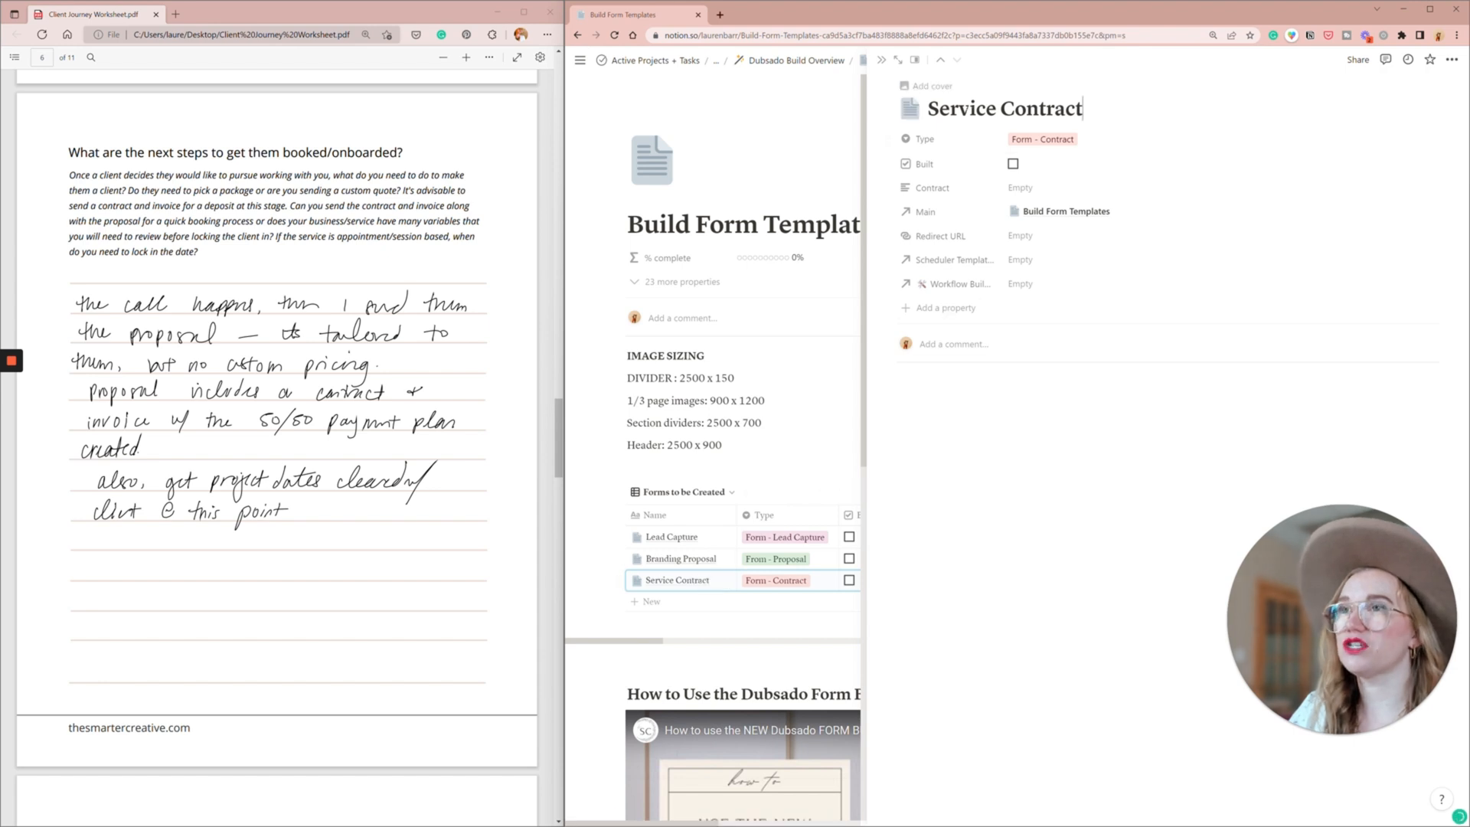
double_click(968, 108)
type("Brand")
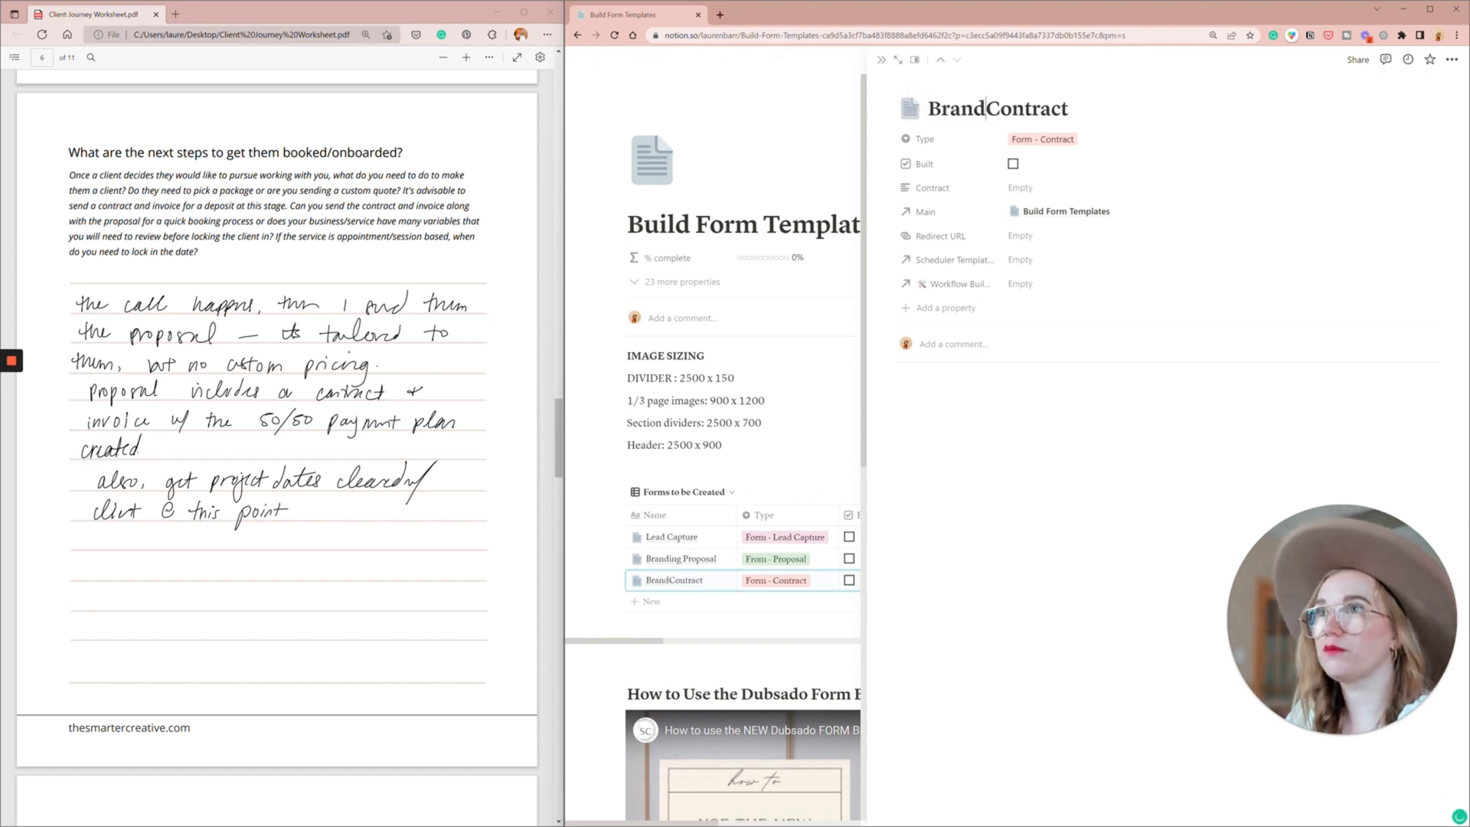
type("ing")
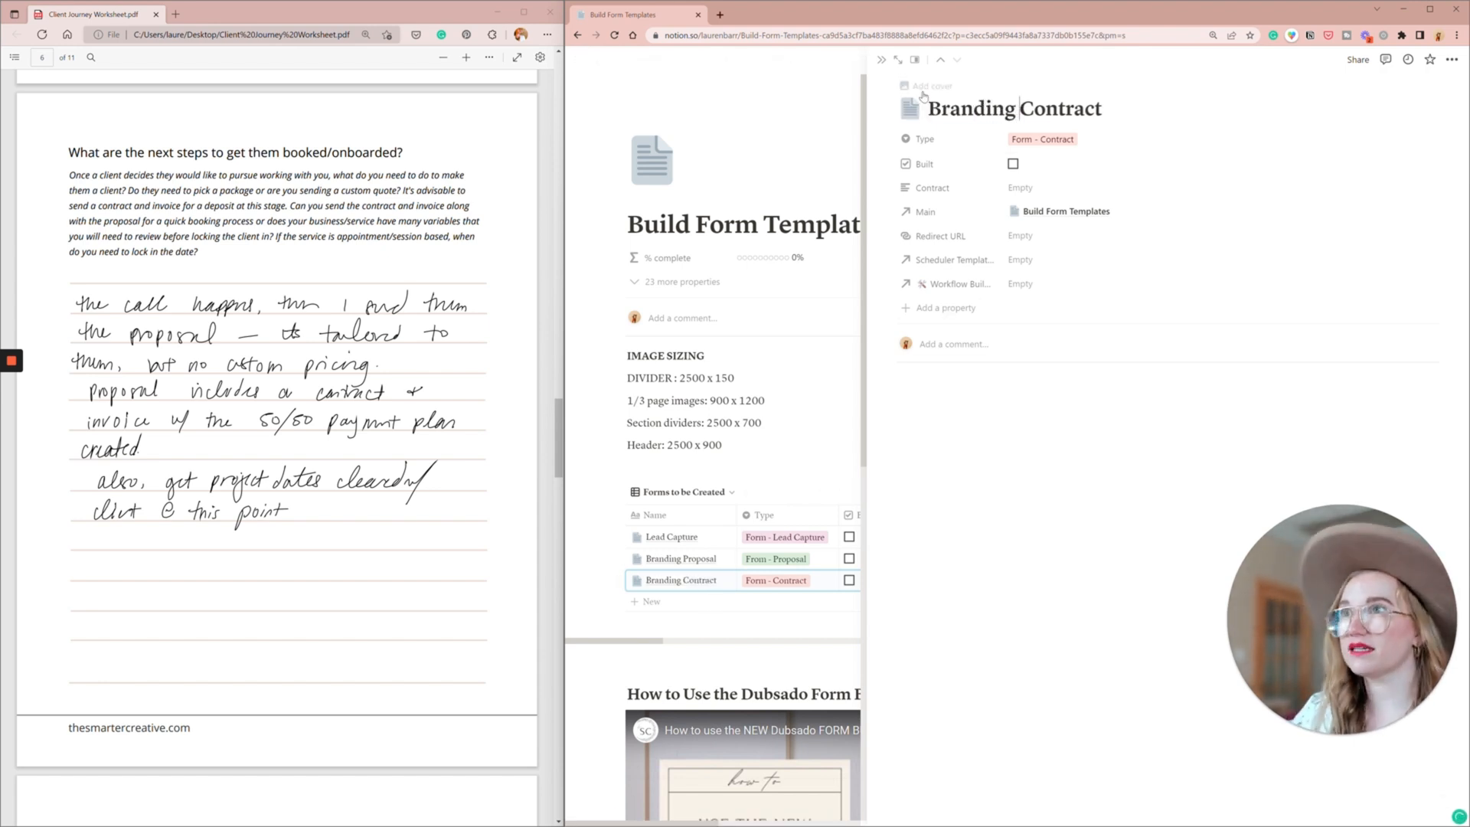
left_click(881, 59)
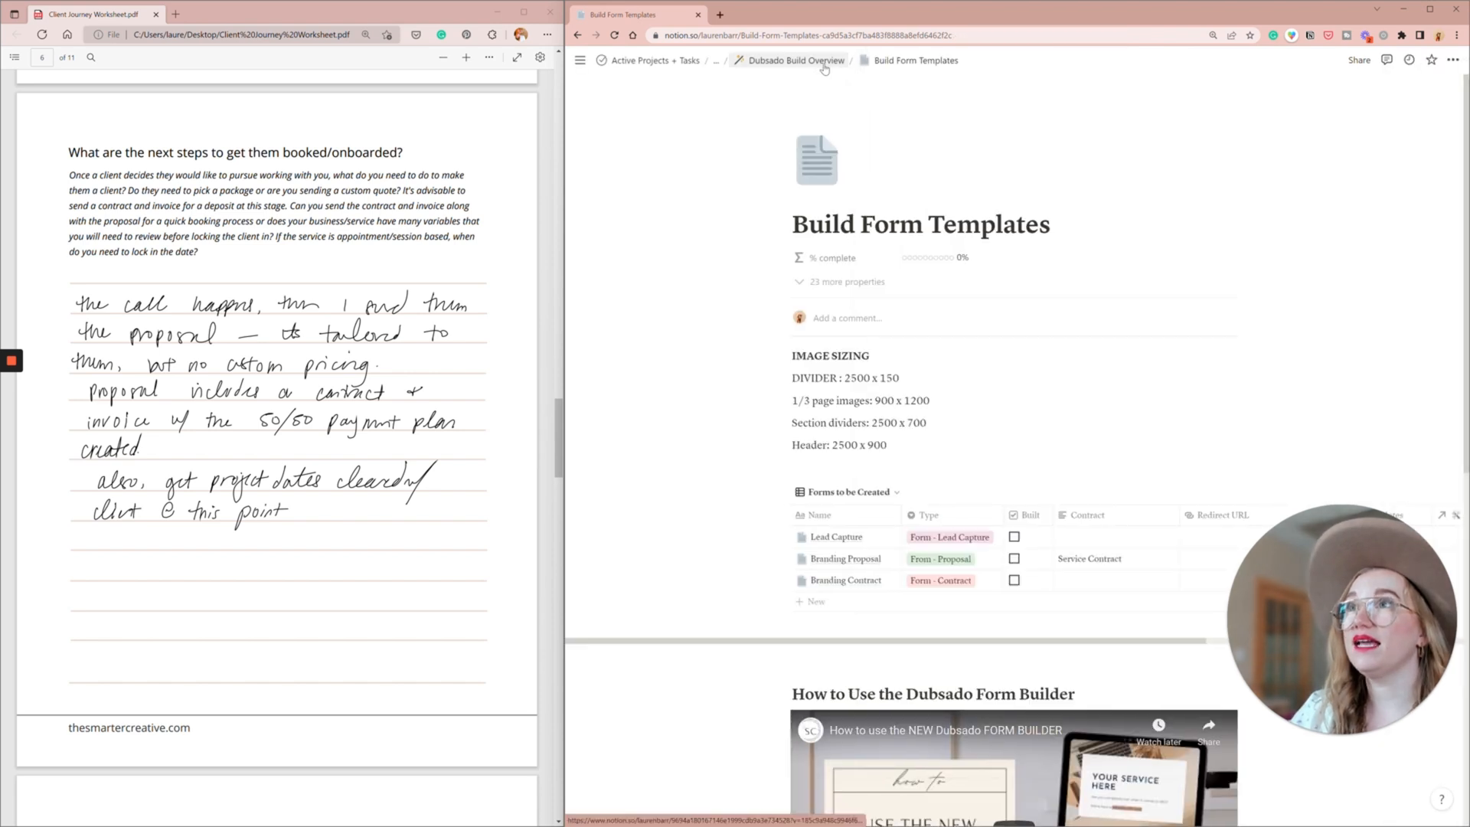
- Create a canned email titled "Send Proposal" in Build Canned Emails with the New Canned Email template and close its page
left_click(823, 63)
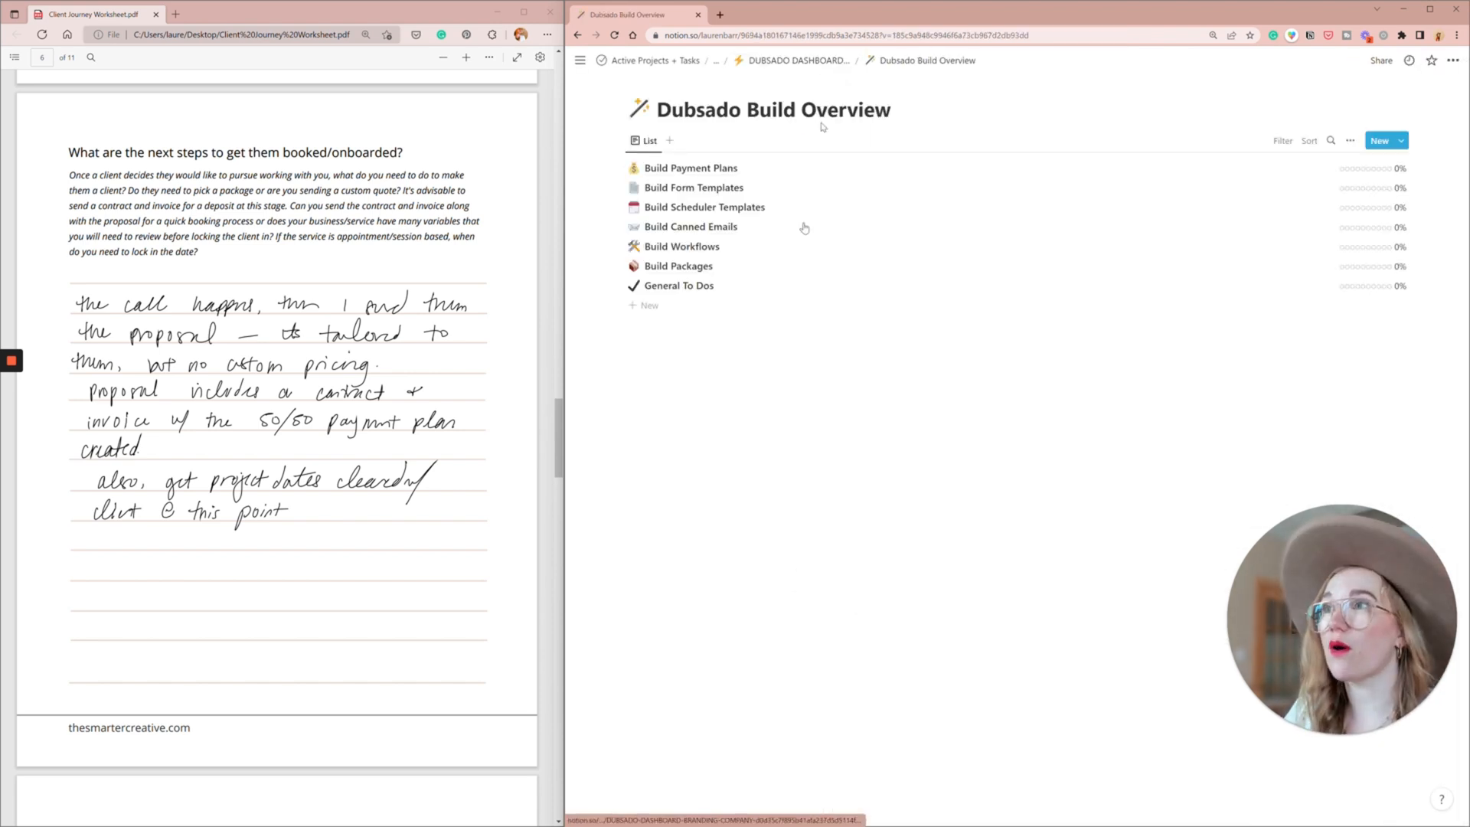
left_click(708, 228)
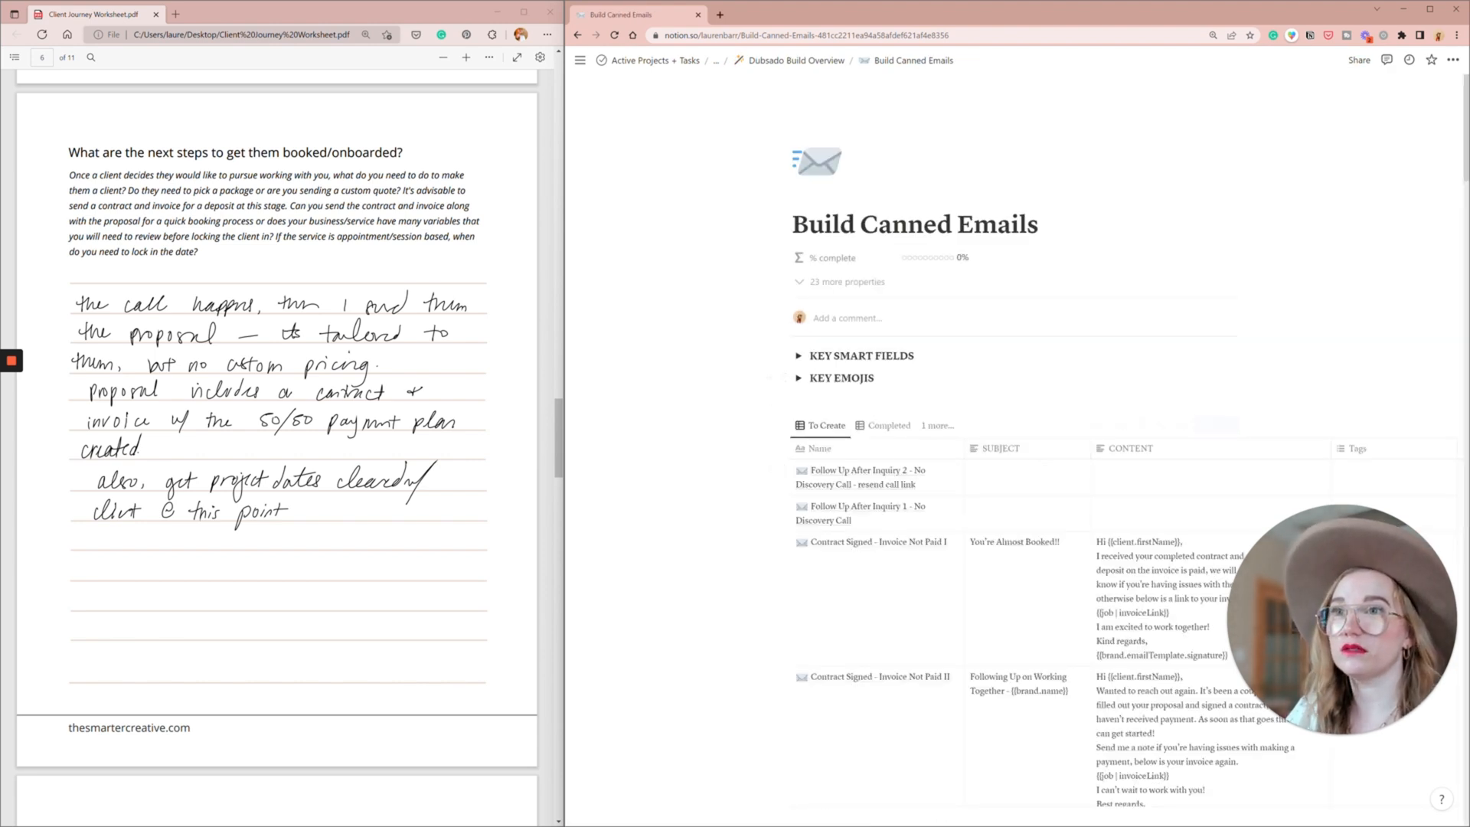
left_click(1217, 426)
type("Send Proposal")
left_click(959, 557)
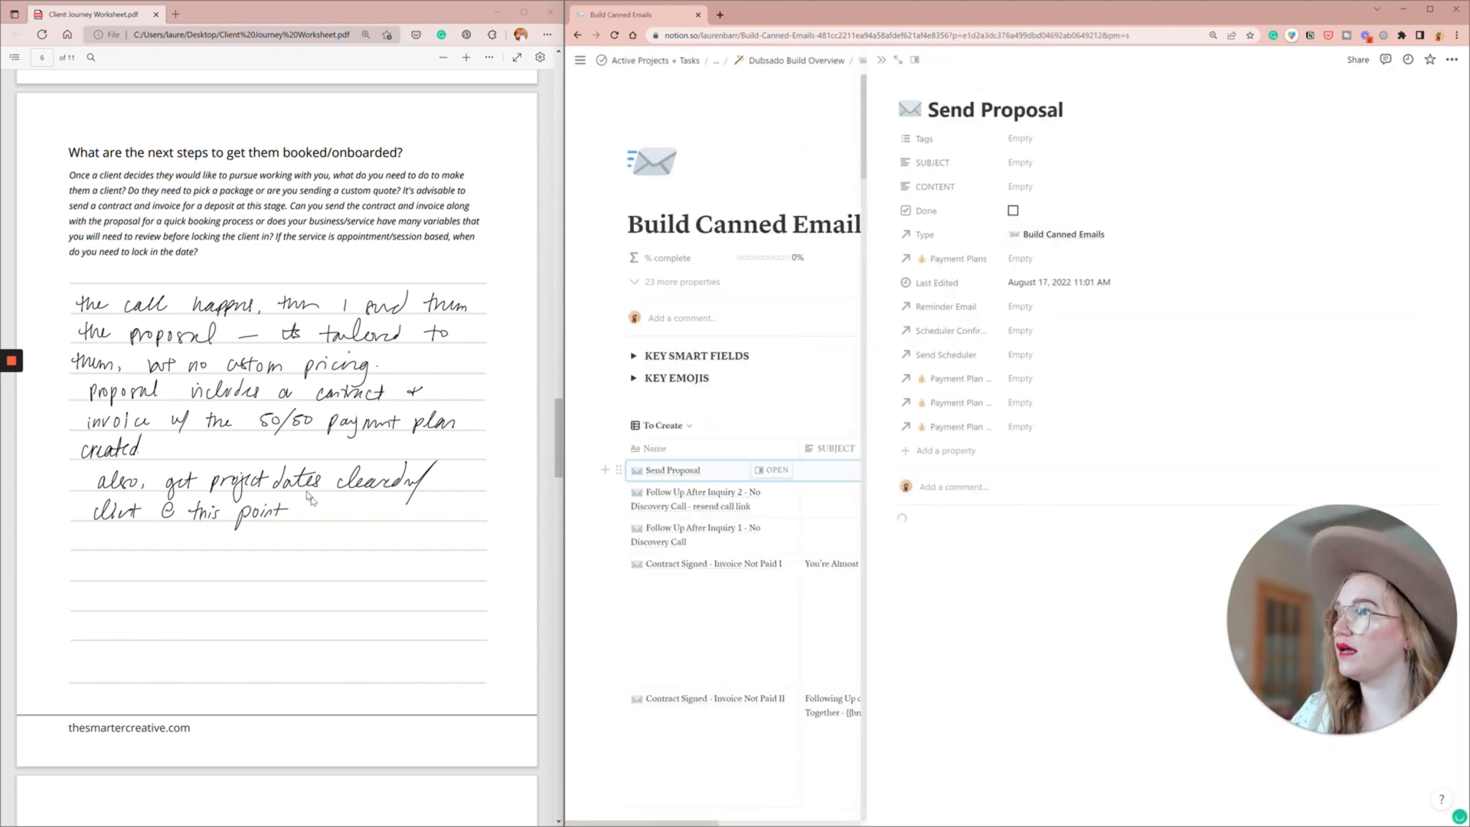
scroll(308, 496, "down", 2)
scroll(308, 496, "down", 3)
scroll(308, 496, "up", 3)
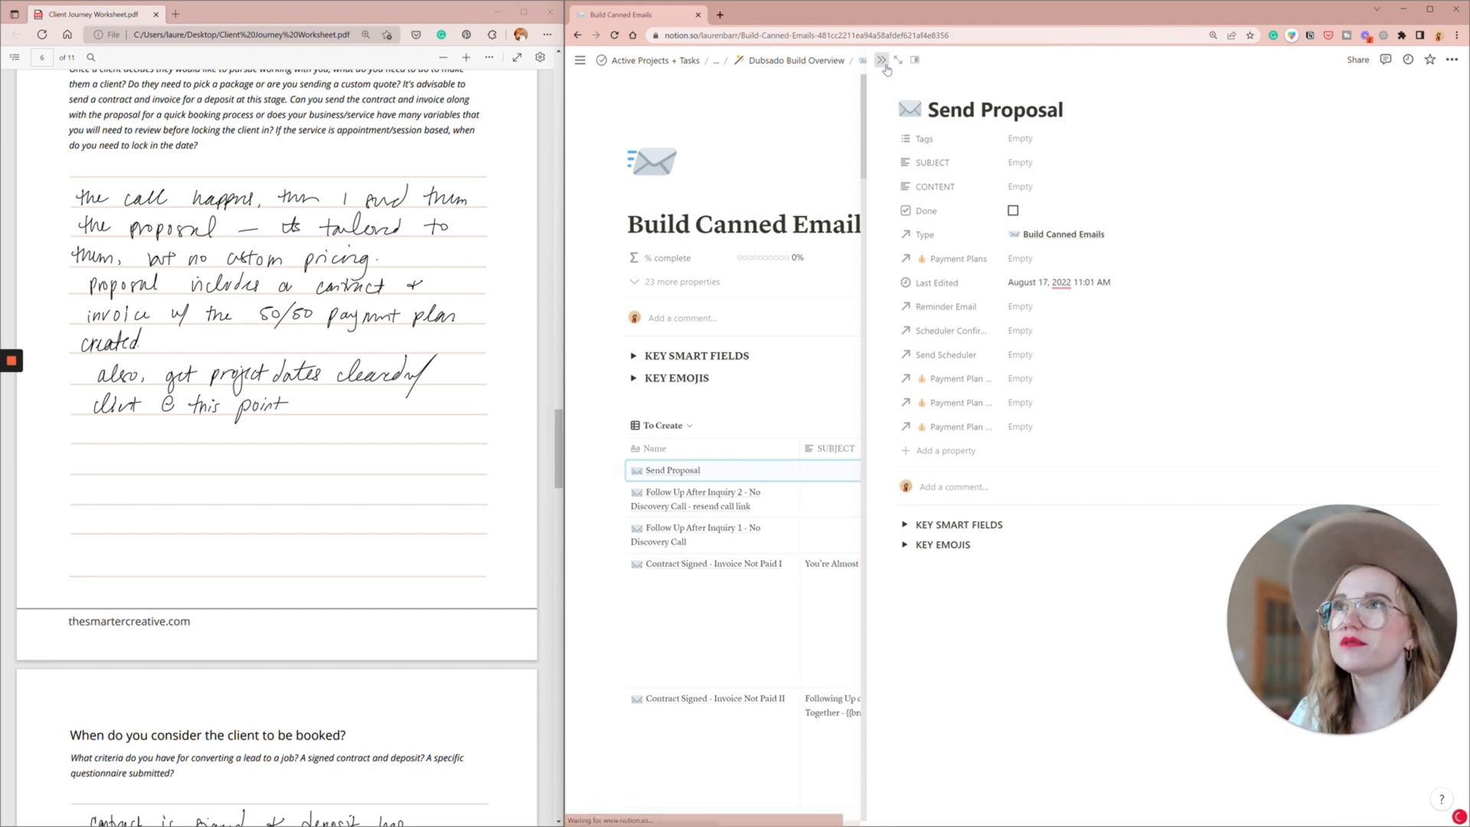
left_click(881, 60)
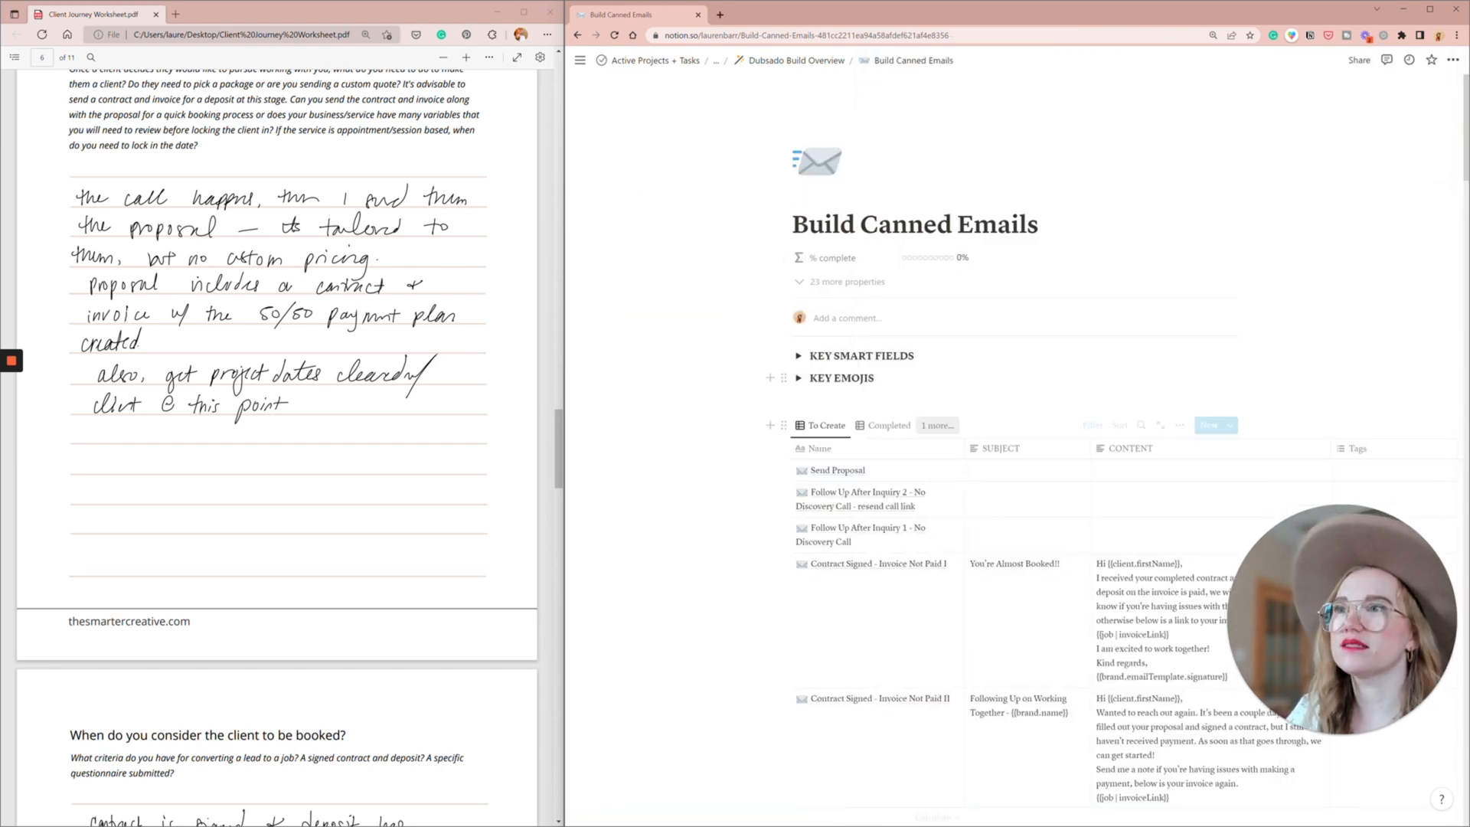
- Create canned emails "Follow Up on Proposal 1", using the New Canned Email template, and "Follow Up on Proposal 2"
left_click(1212, 425)
type("Follow Up on Proposal 1")
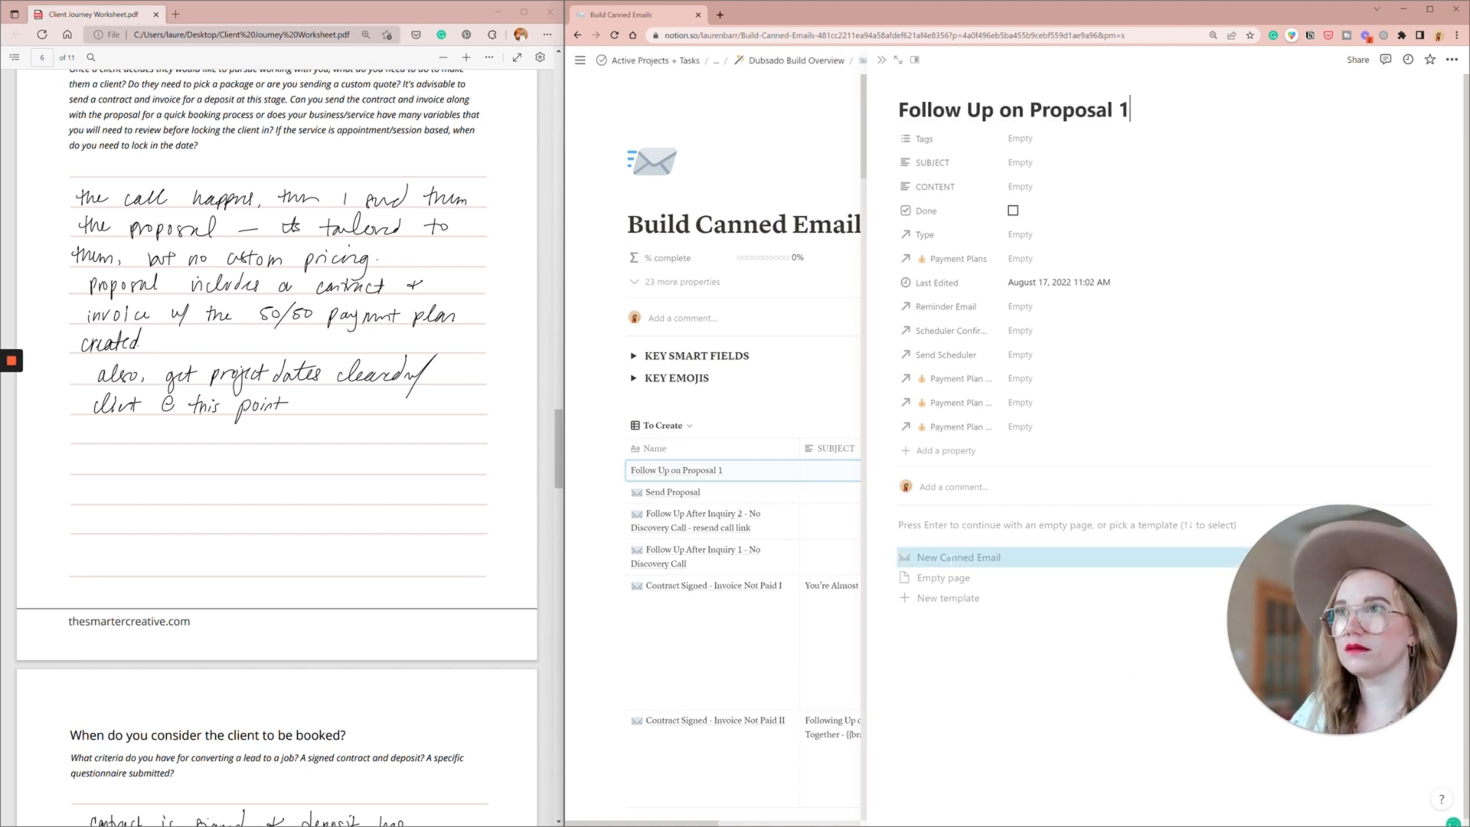
left_click(951, 559)
left_click(881, 60)
left_click(1212, 425)
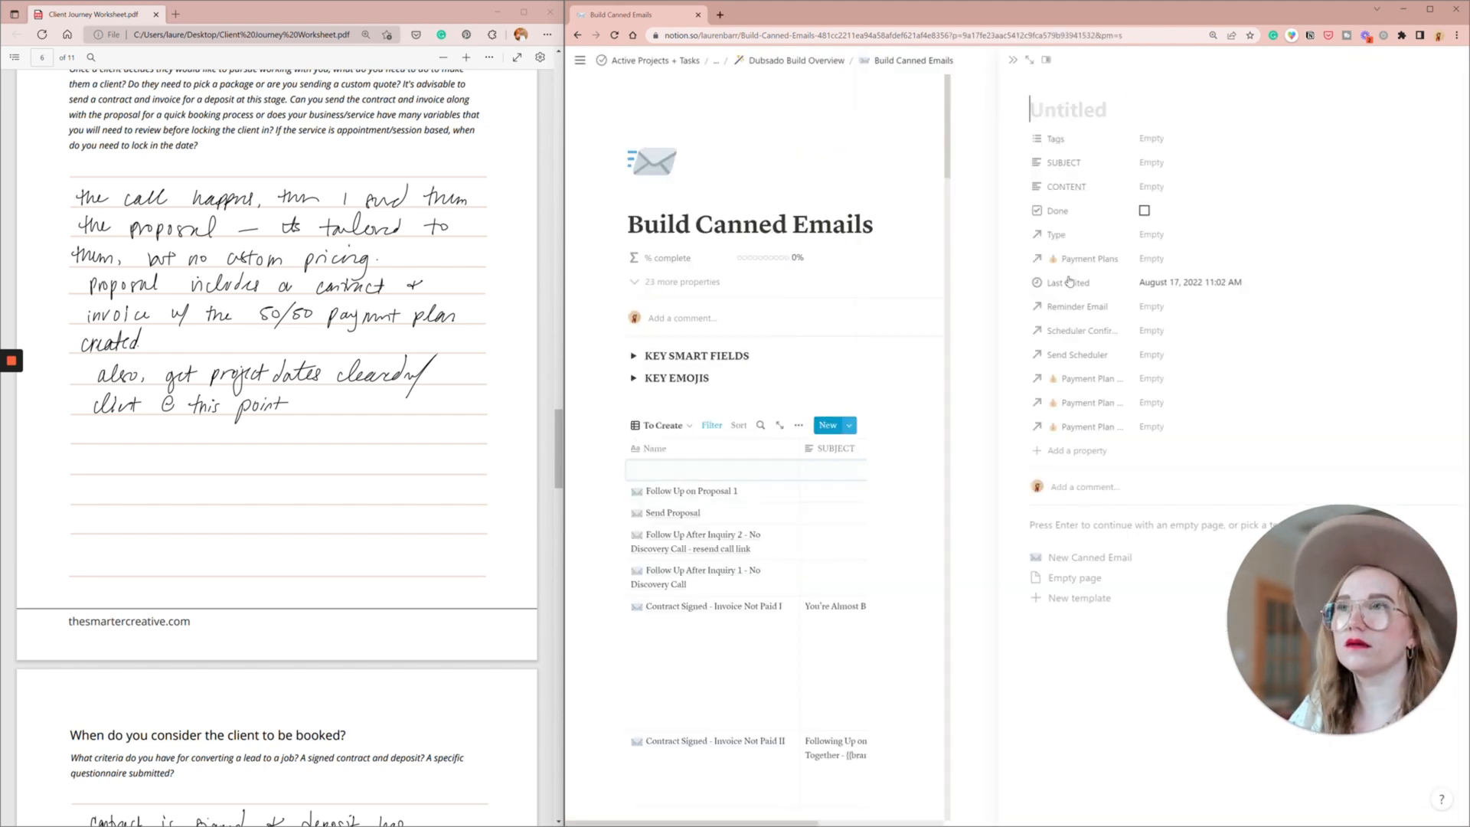
type("Follow Up on Proposal 2")
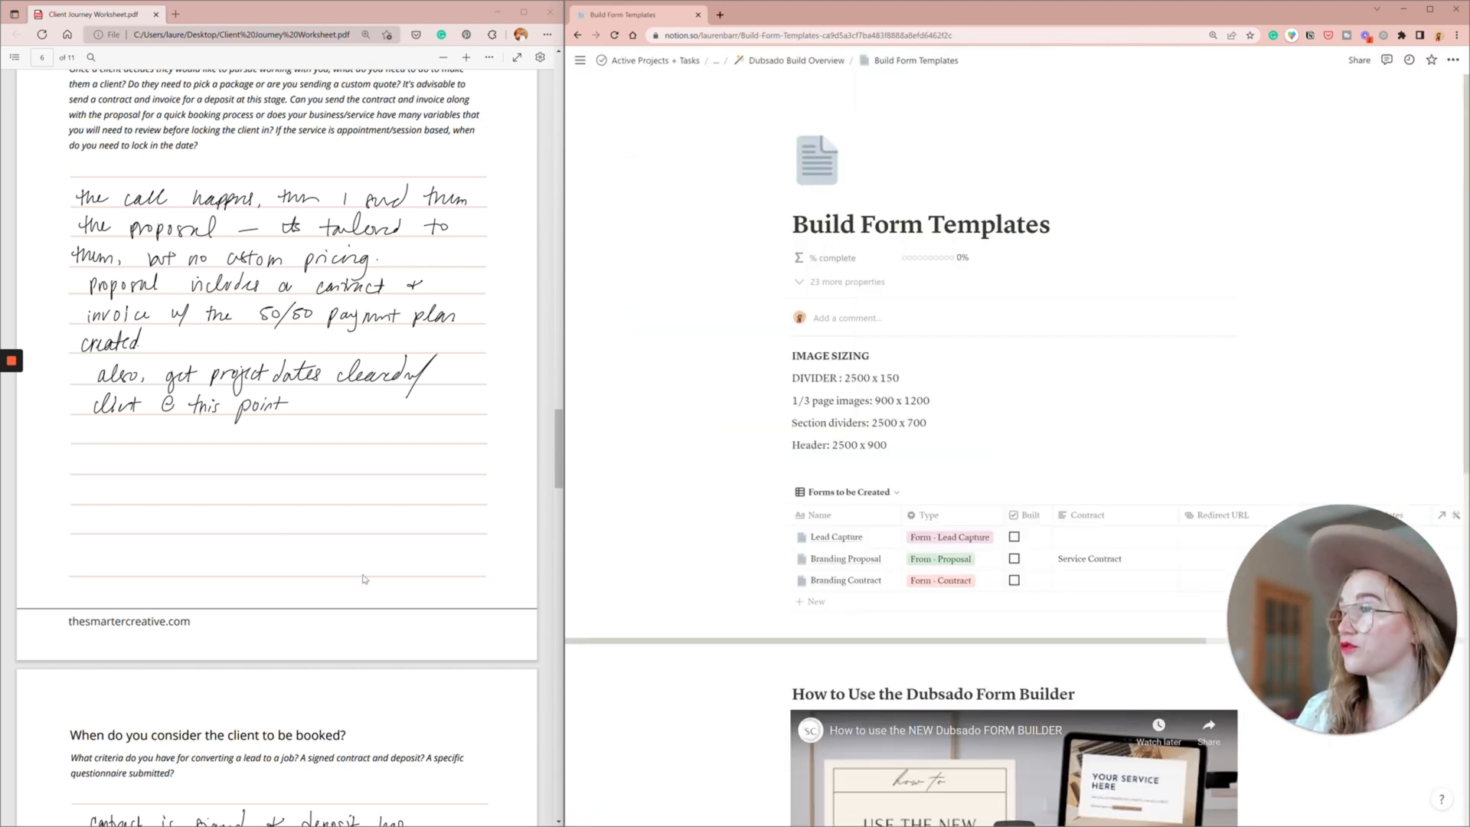
- Review the worksheet's booking criteria and lead and job funnels, and open the Set Up Project Statuses task in General To Dos
scroll(365, 579, "up", 2)
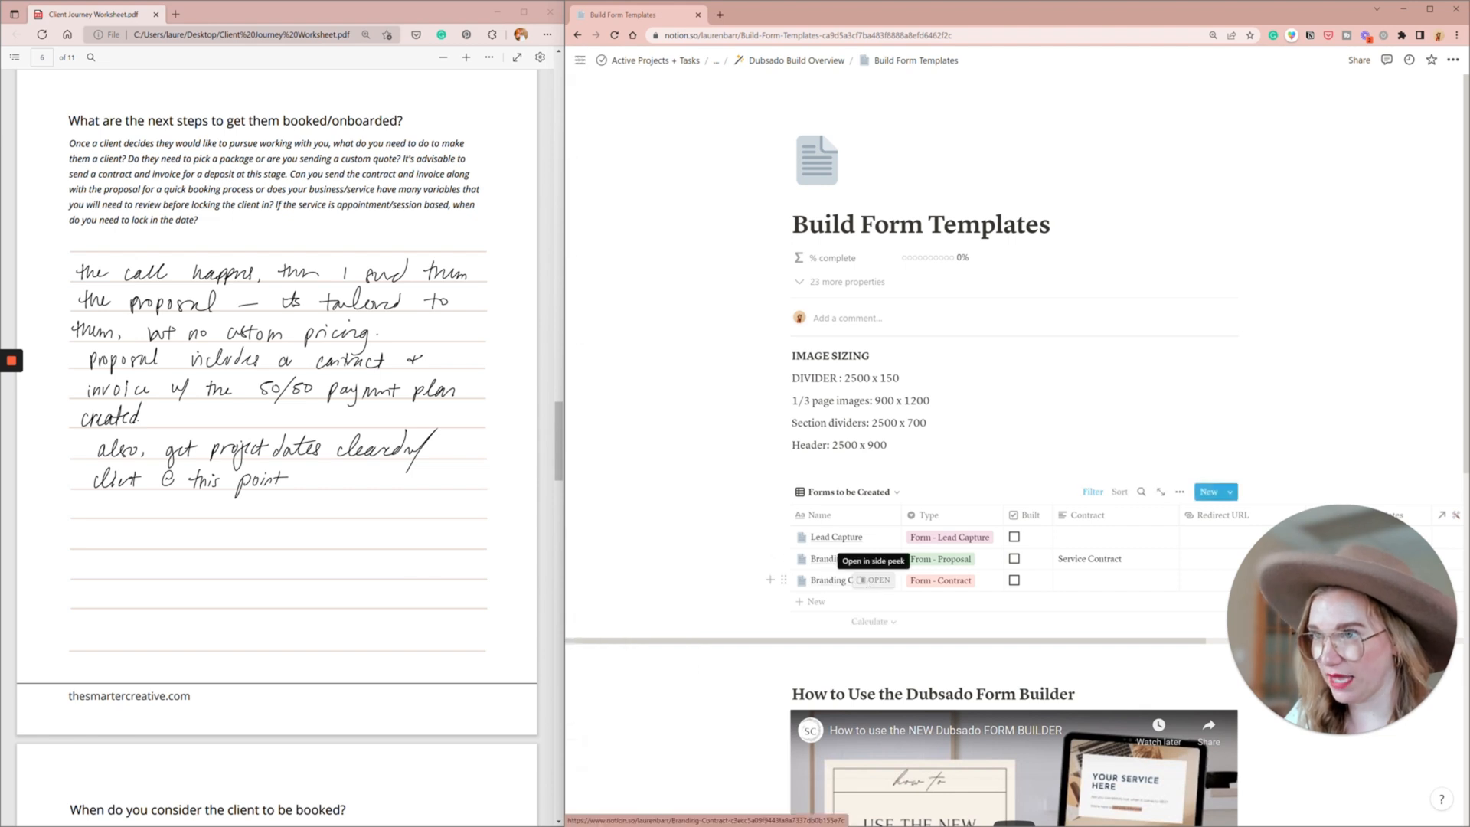
scroll(407, 554, "down", 5)
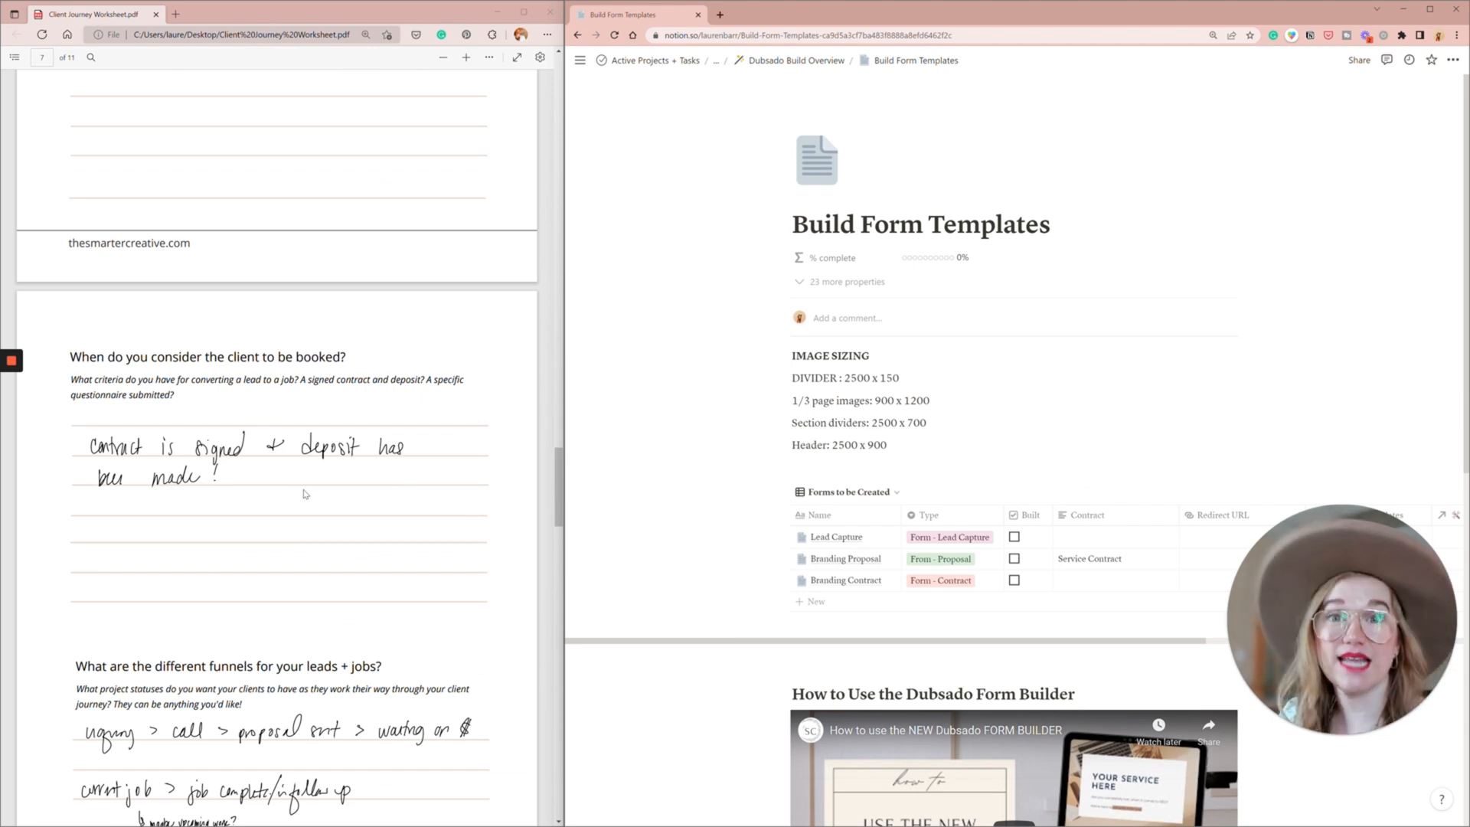
scroll(304, 494, "down", 1)
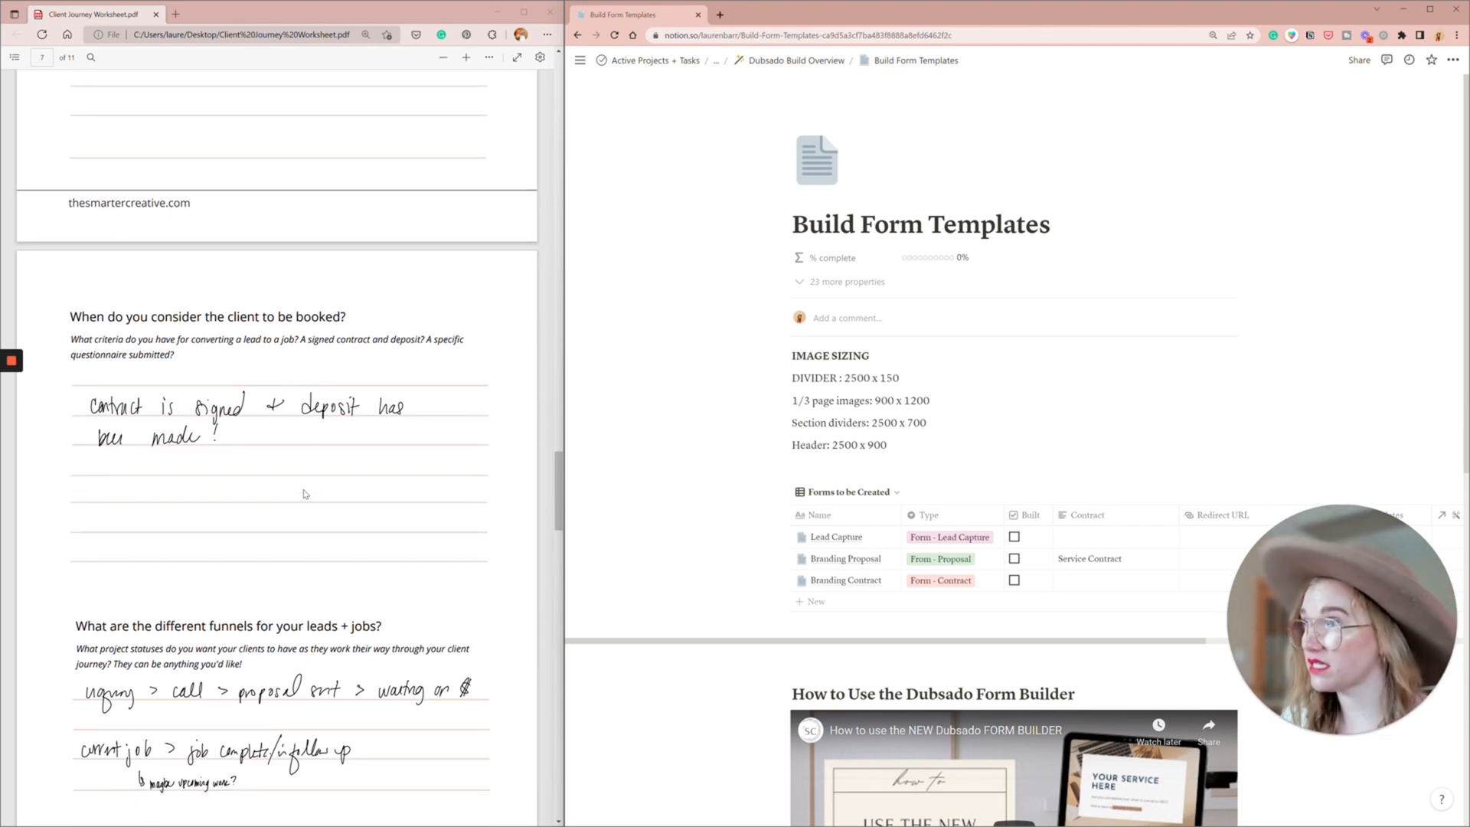
scroll(304, 494, "down", 4)
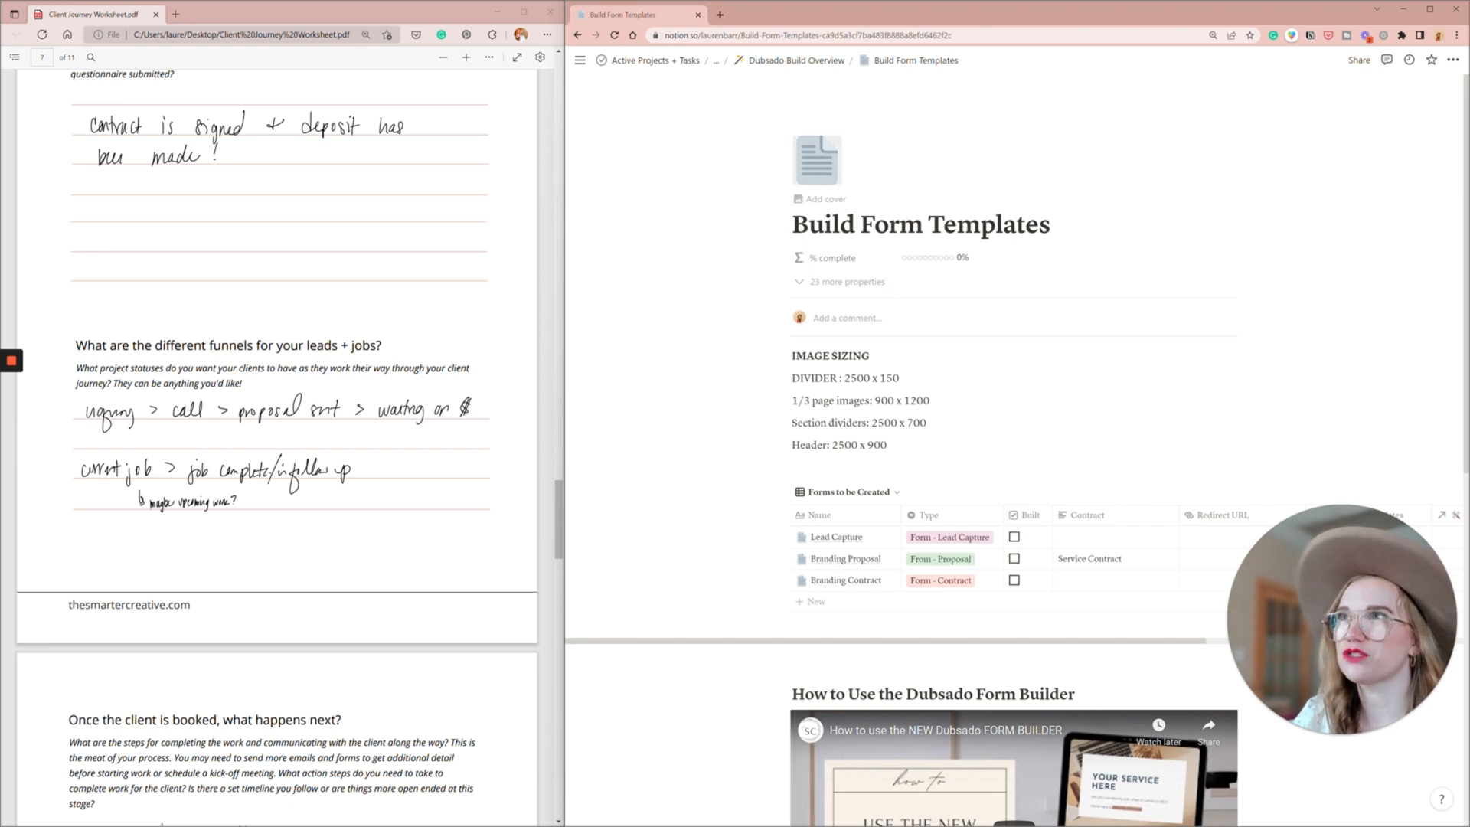
left_click(773, 69)
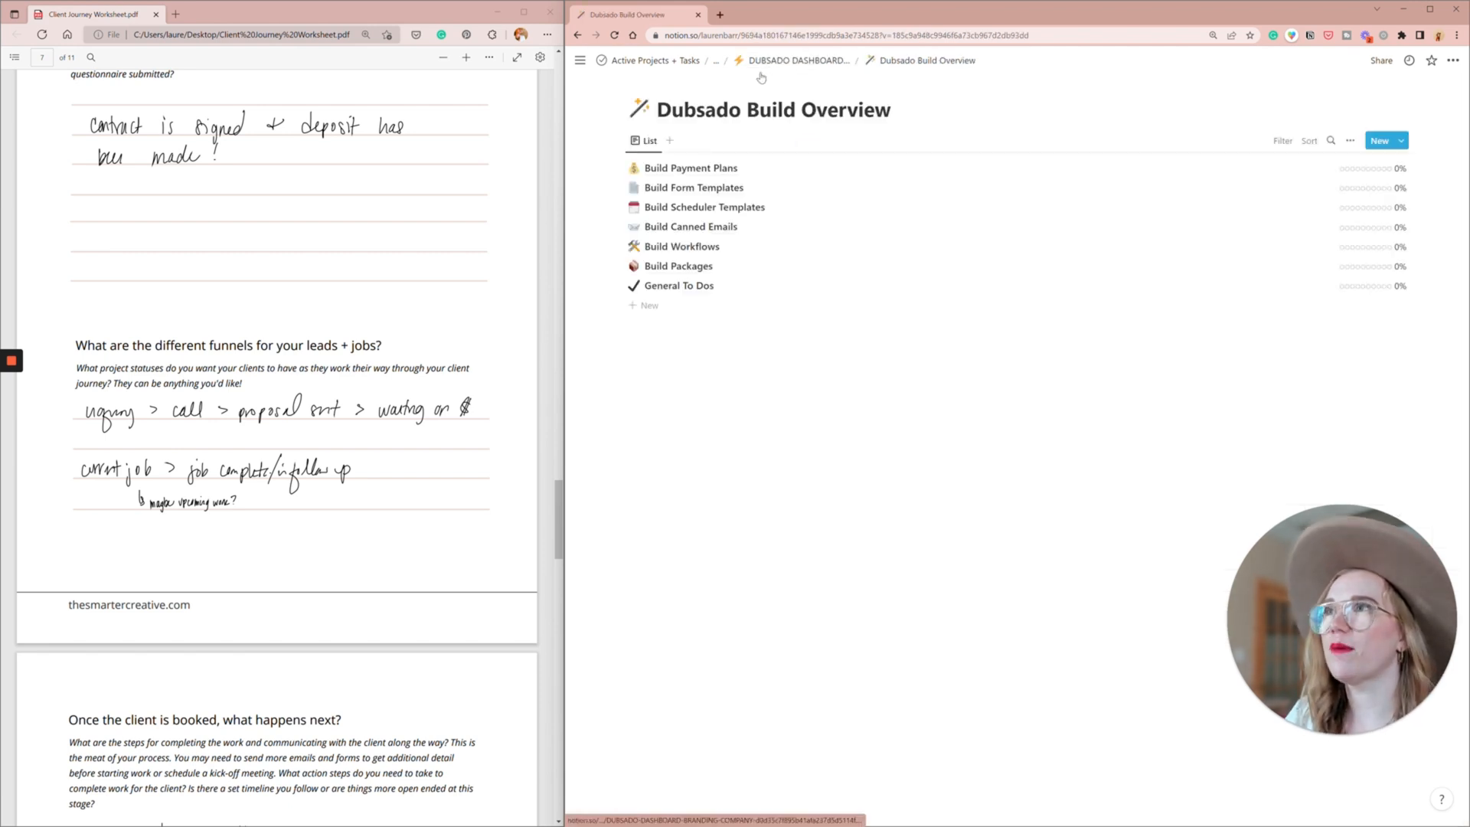
left_click(677, 288)
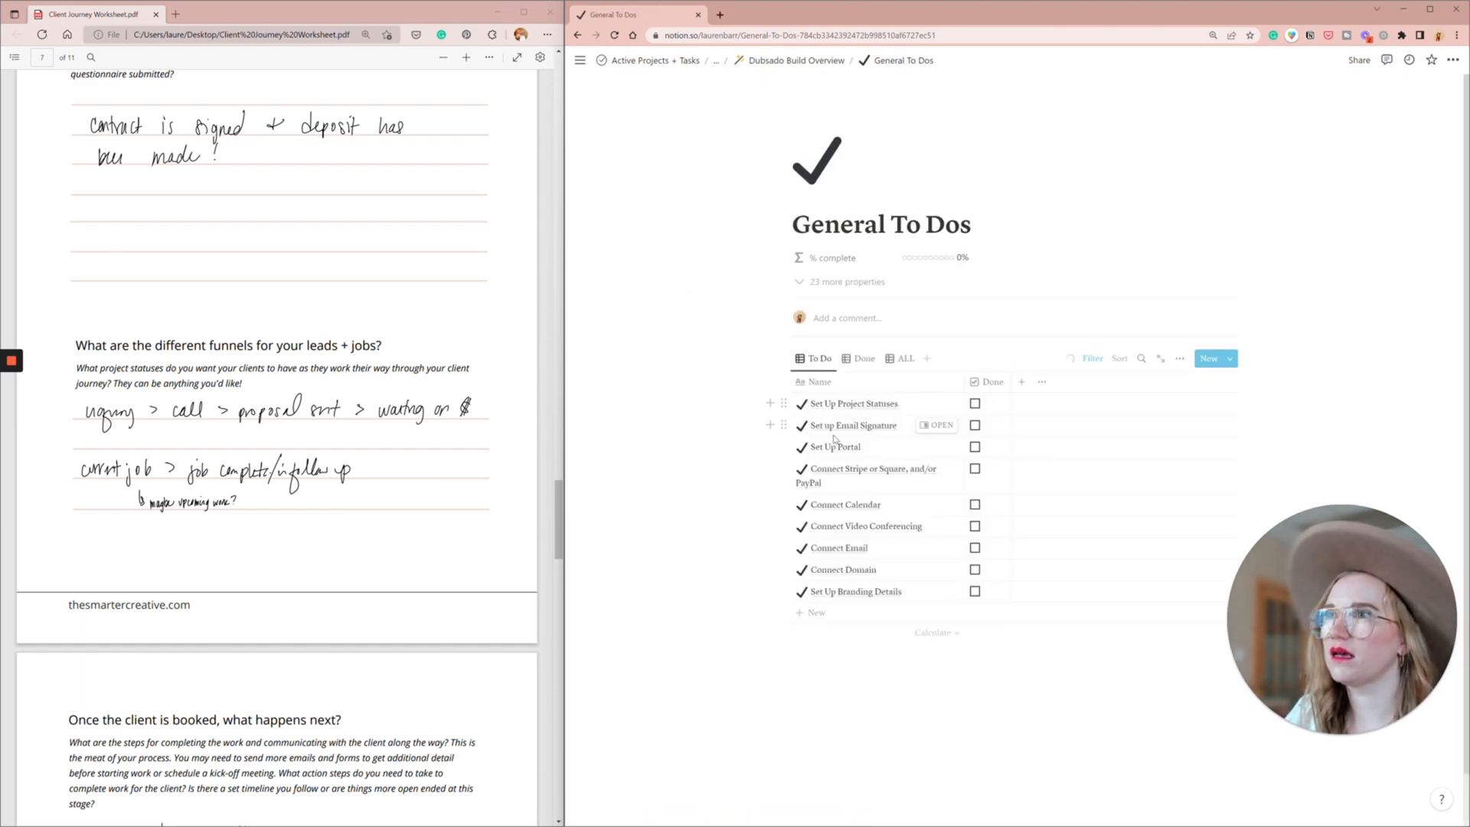
left_click(931, 404)
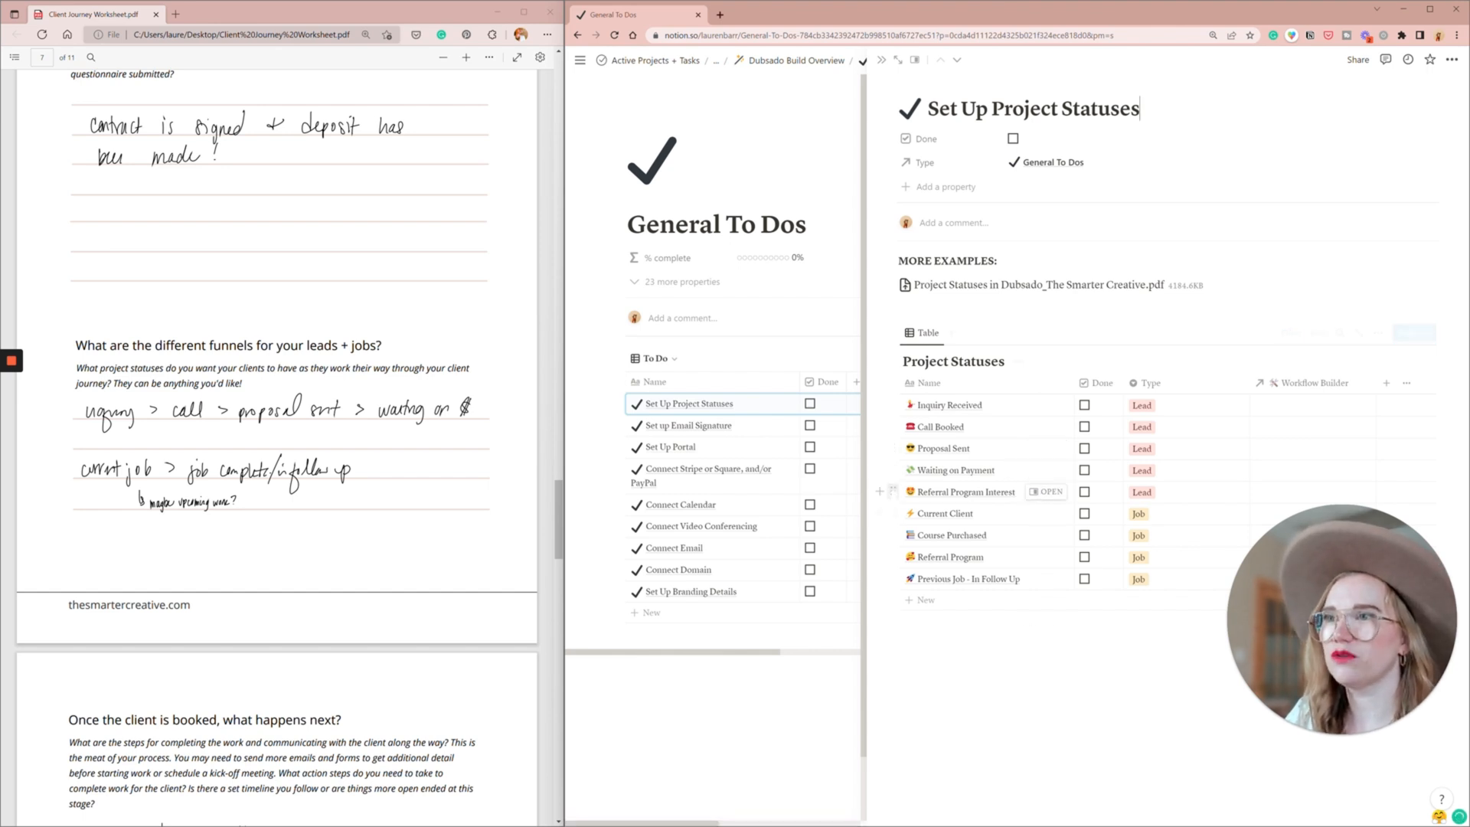
- Delete the Referral Program Interest, Course Purchased and Referral Program rows from the Project Statuses table
left_click(893, 491)
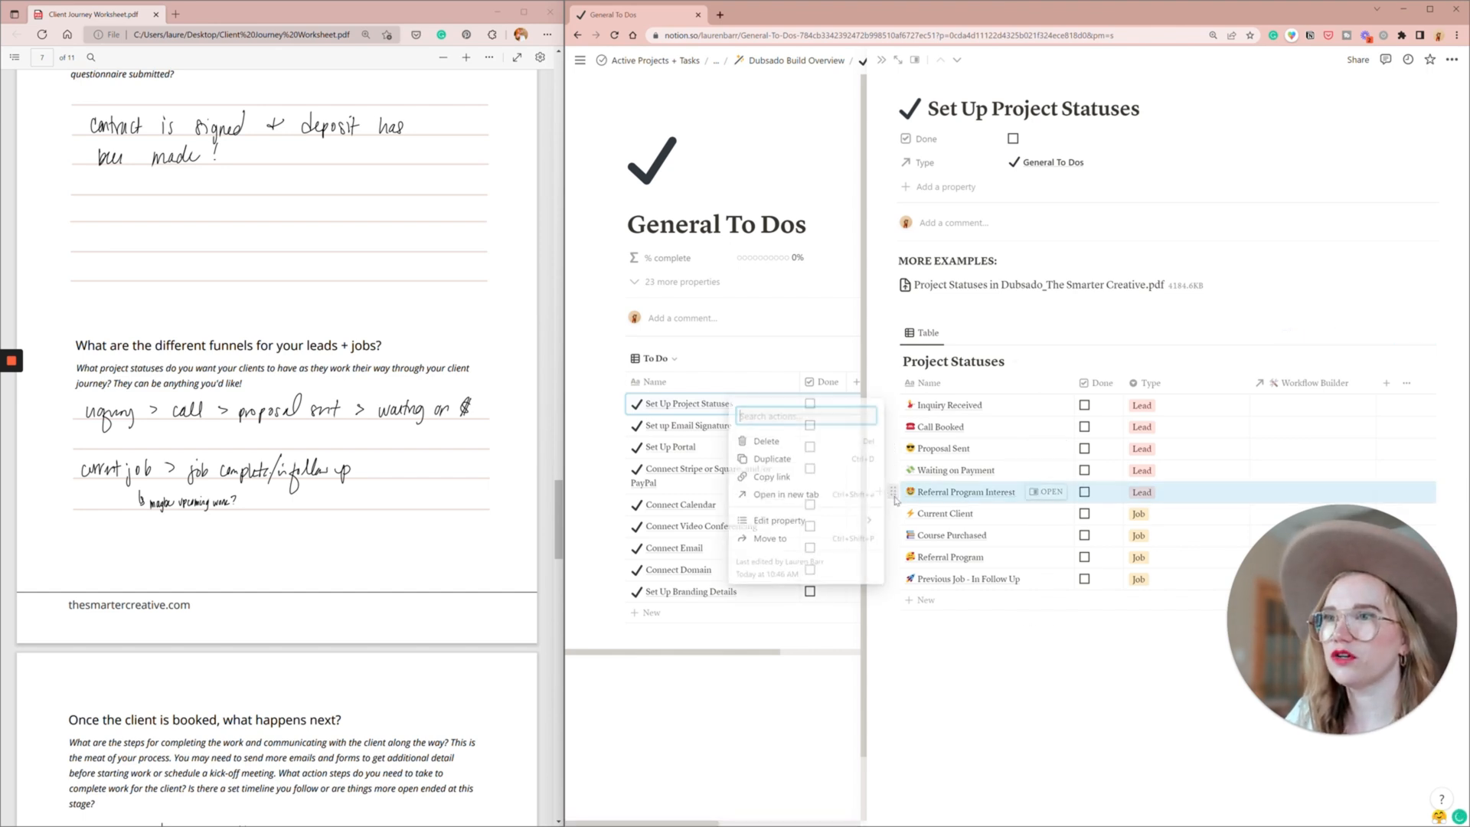
left_click(804, 443)
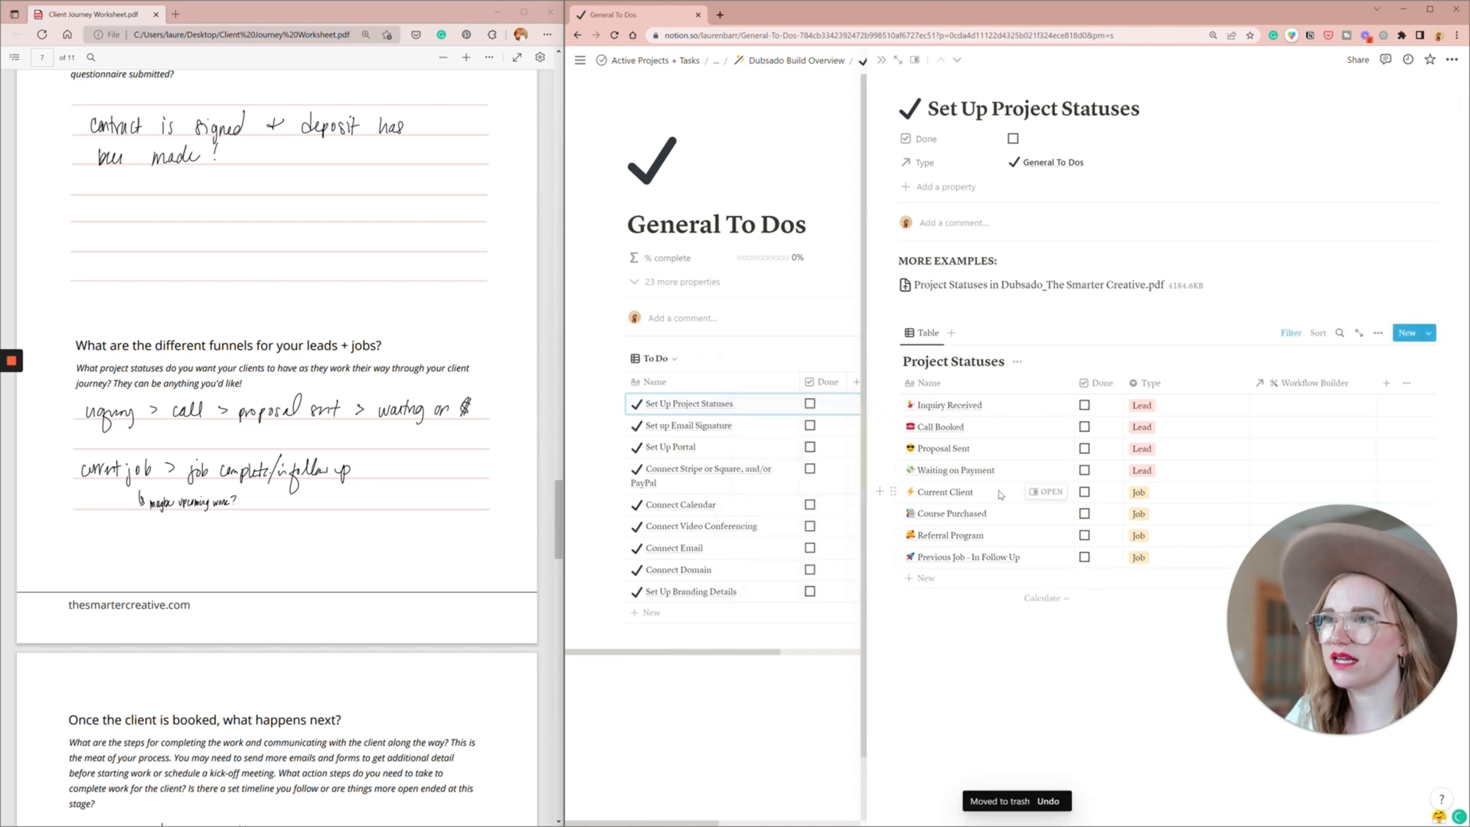
left_click(893, 513)
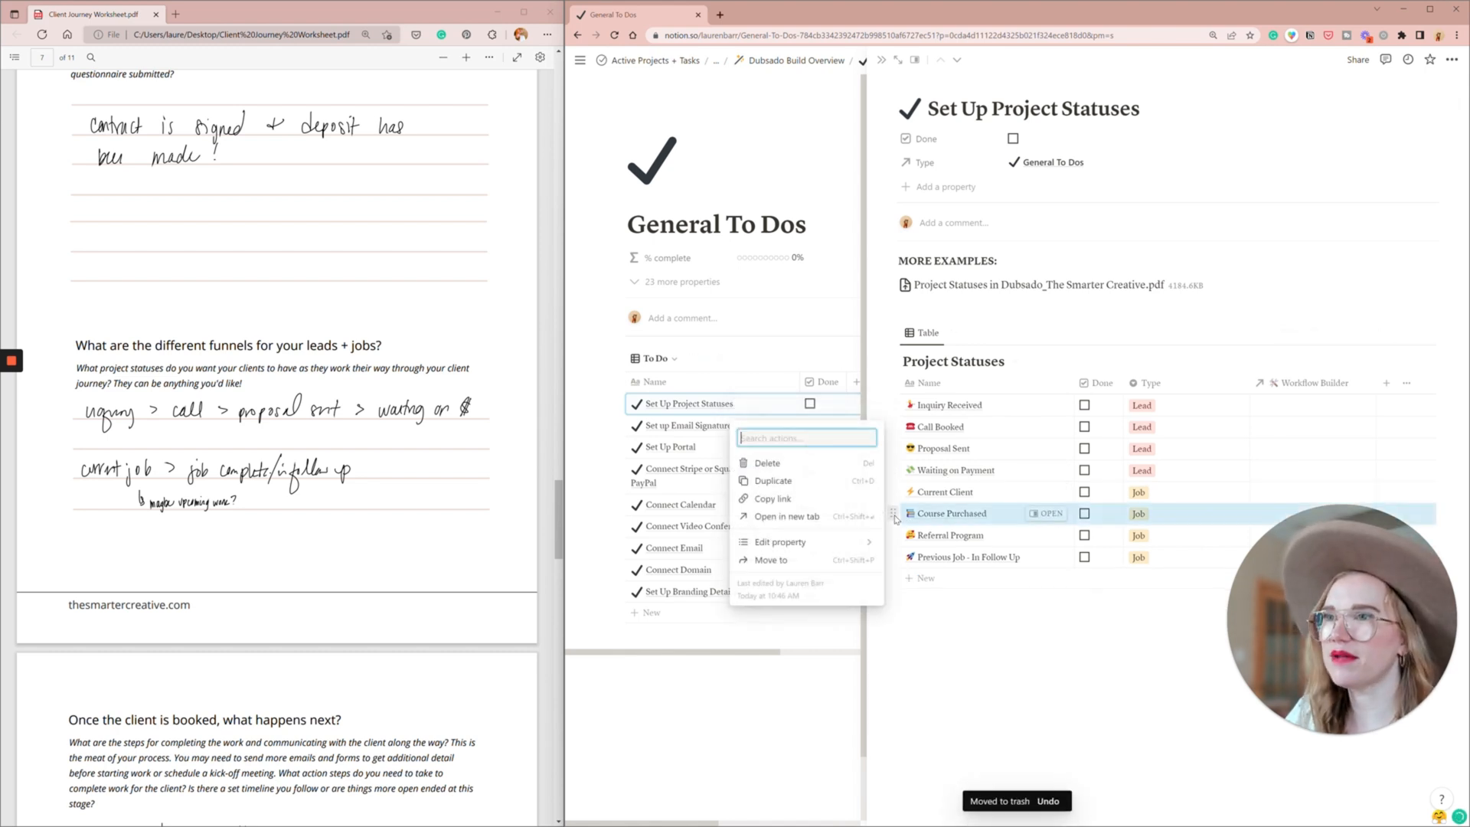
left_click(799, 464)
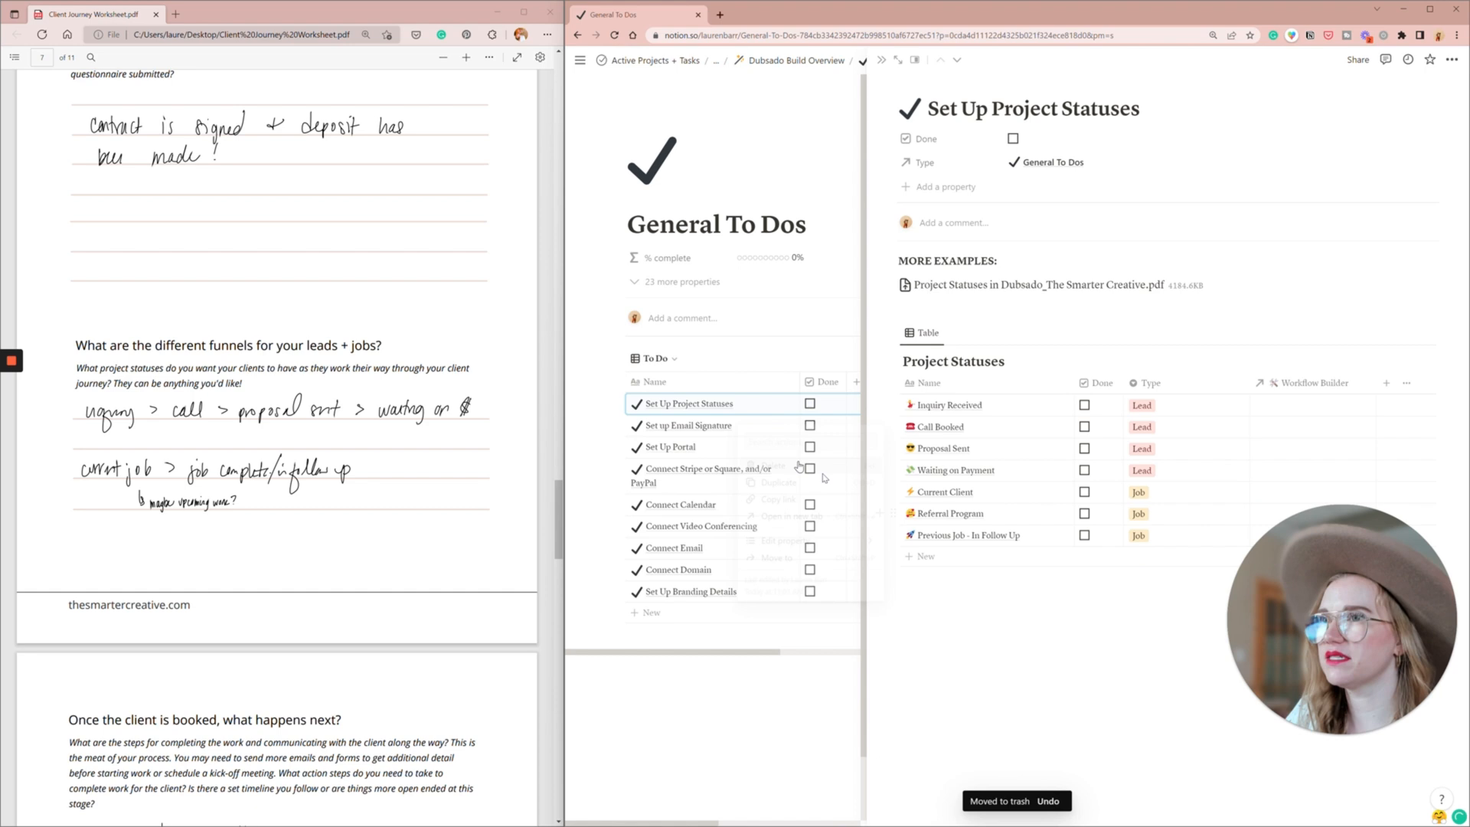
left_click(893, 513)
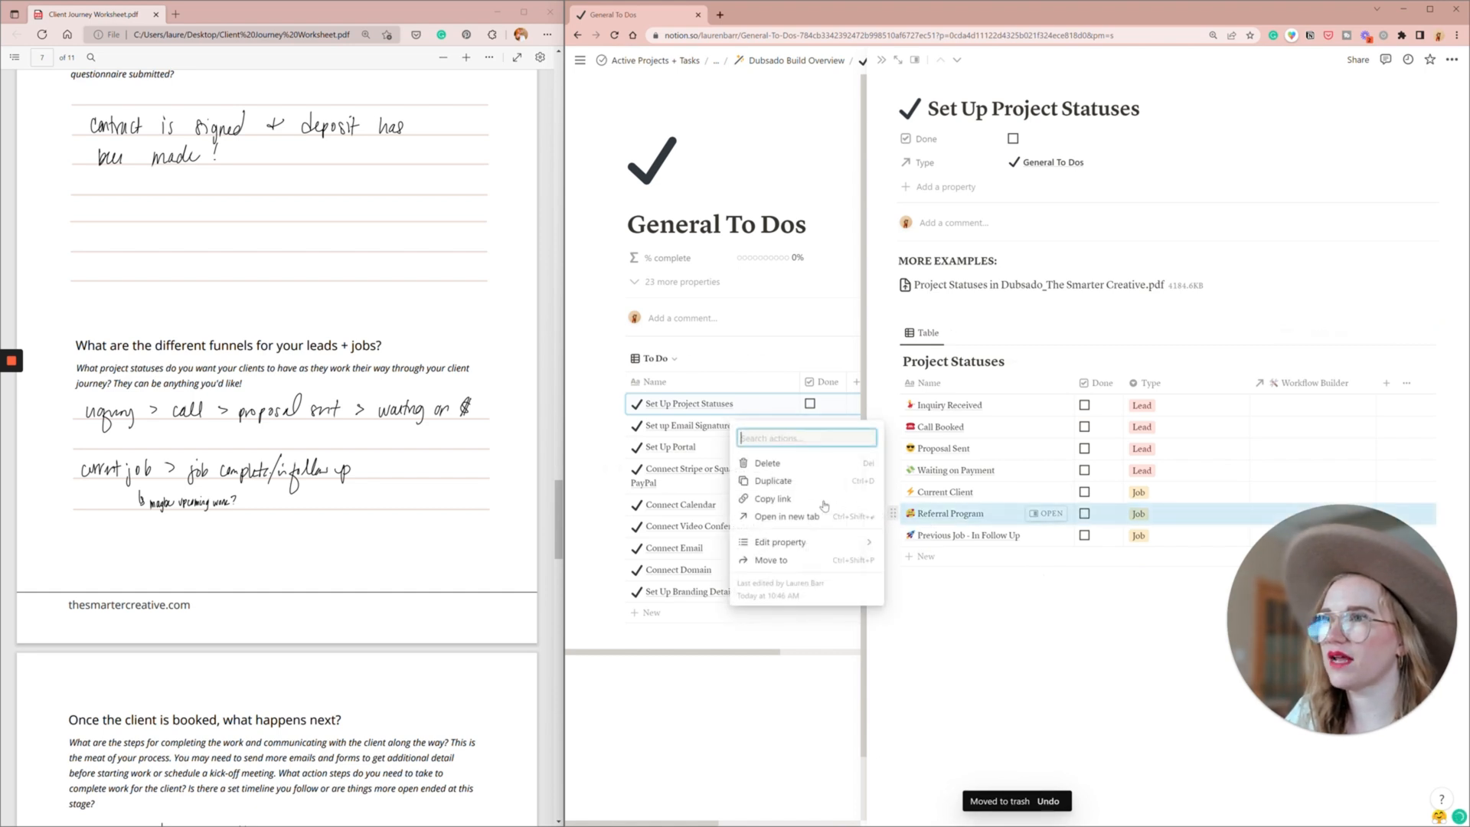
left_click(799, 463)
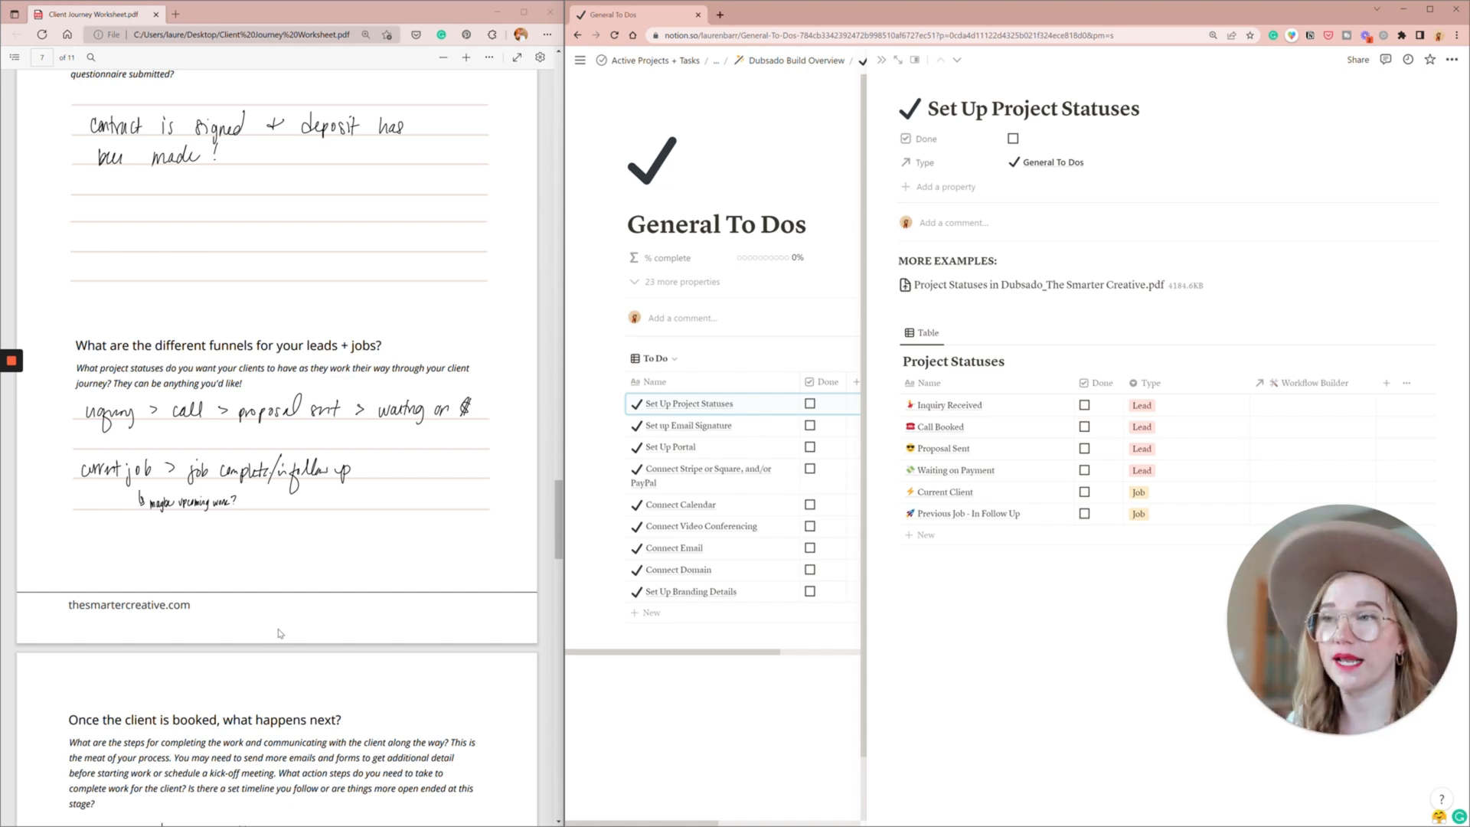
- Find the post-booking steps in the worksheet and add a form titled "Welcome Guide" to the Build Form Templates table
scroll(61, 696, "down", 5)
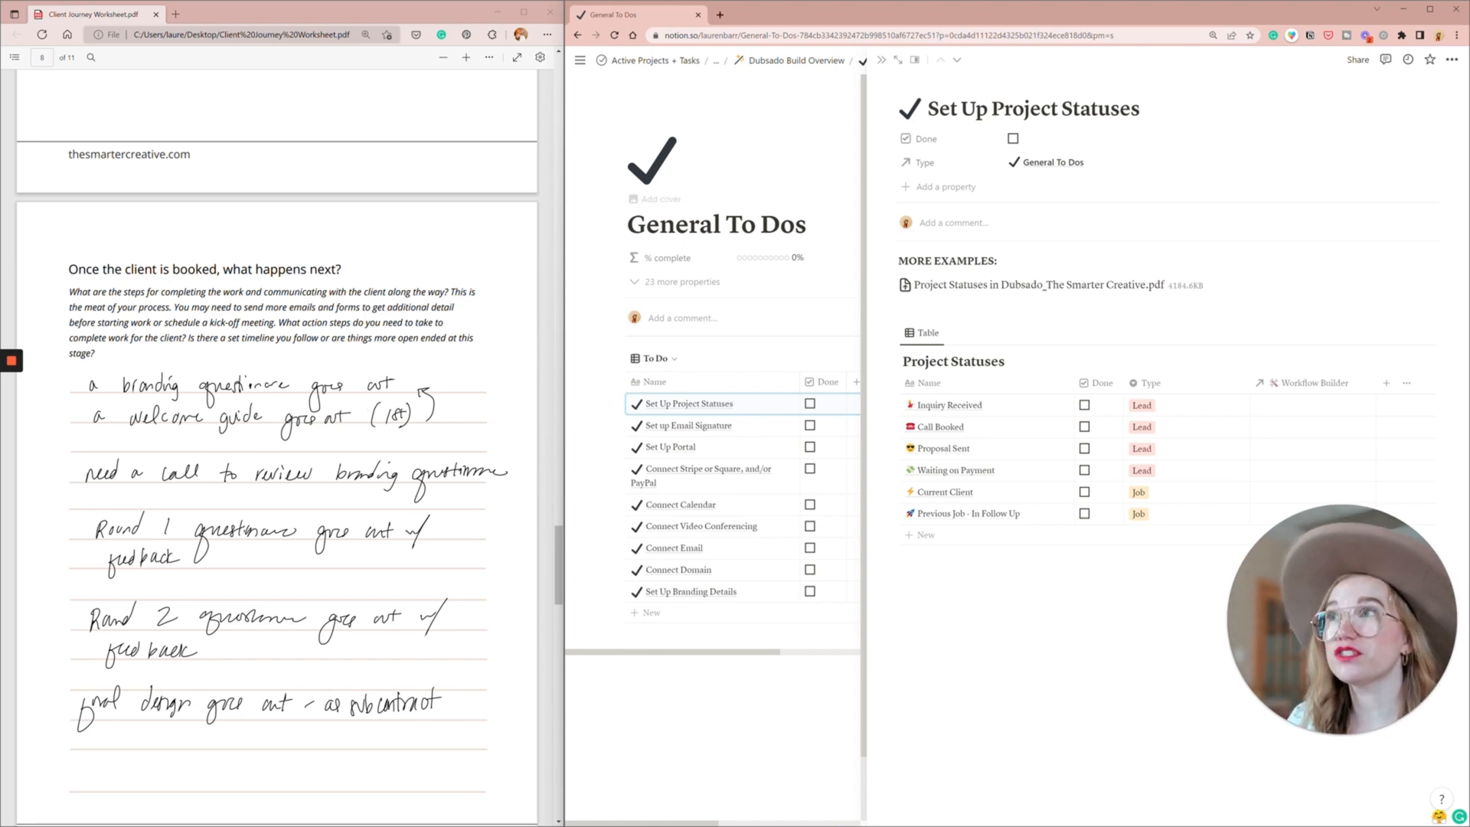
left_click(797, 61)
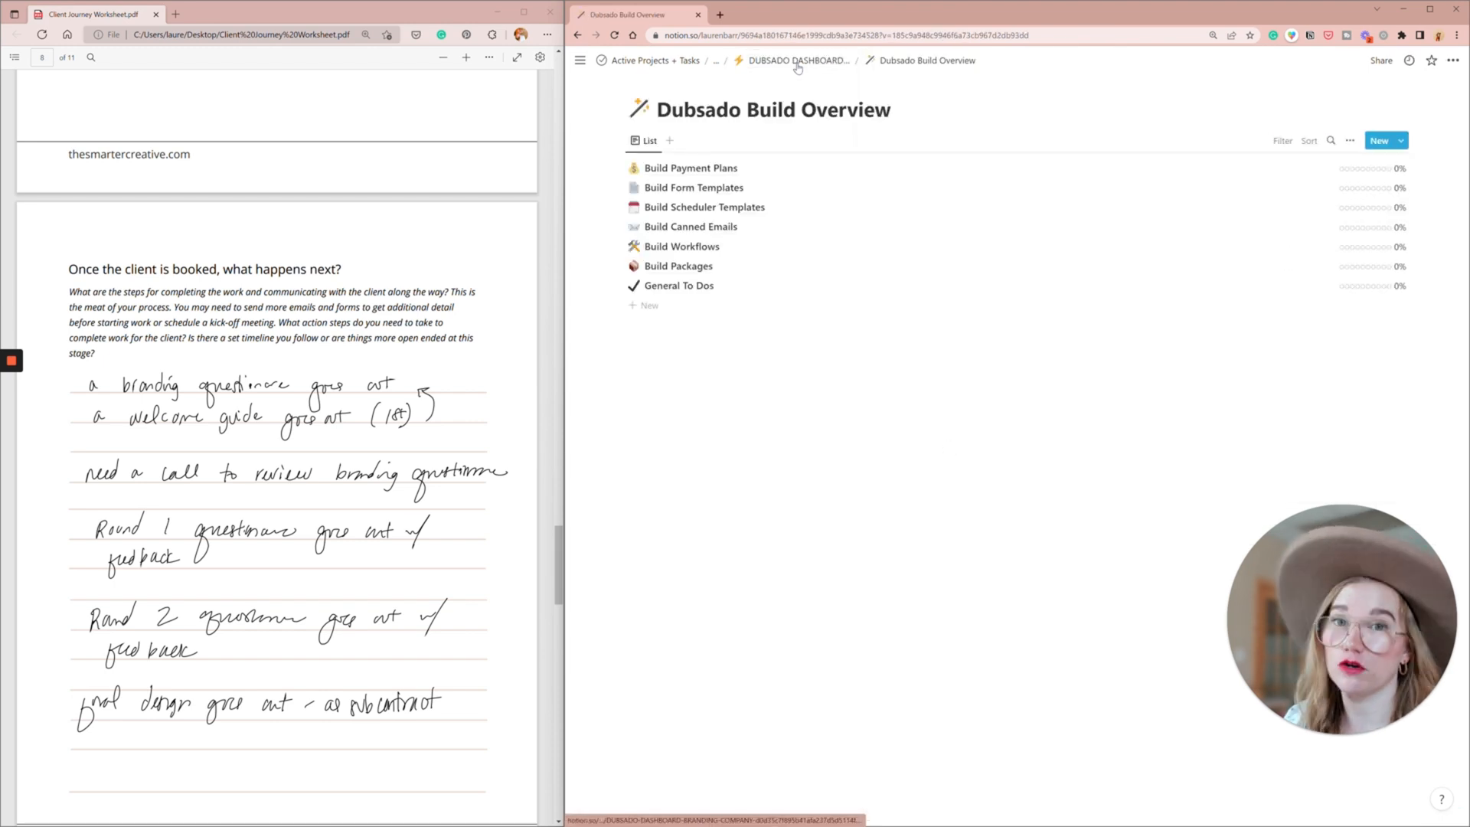
left_click(703, 194)
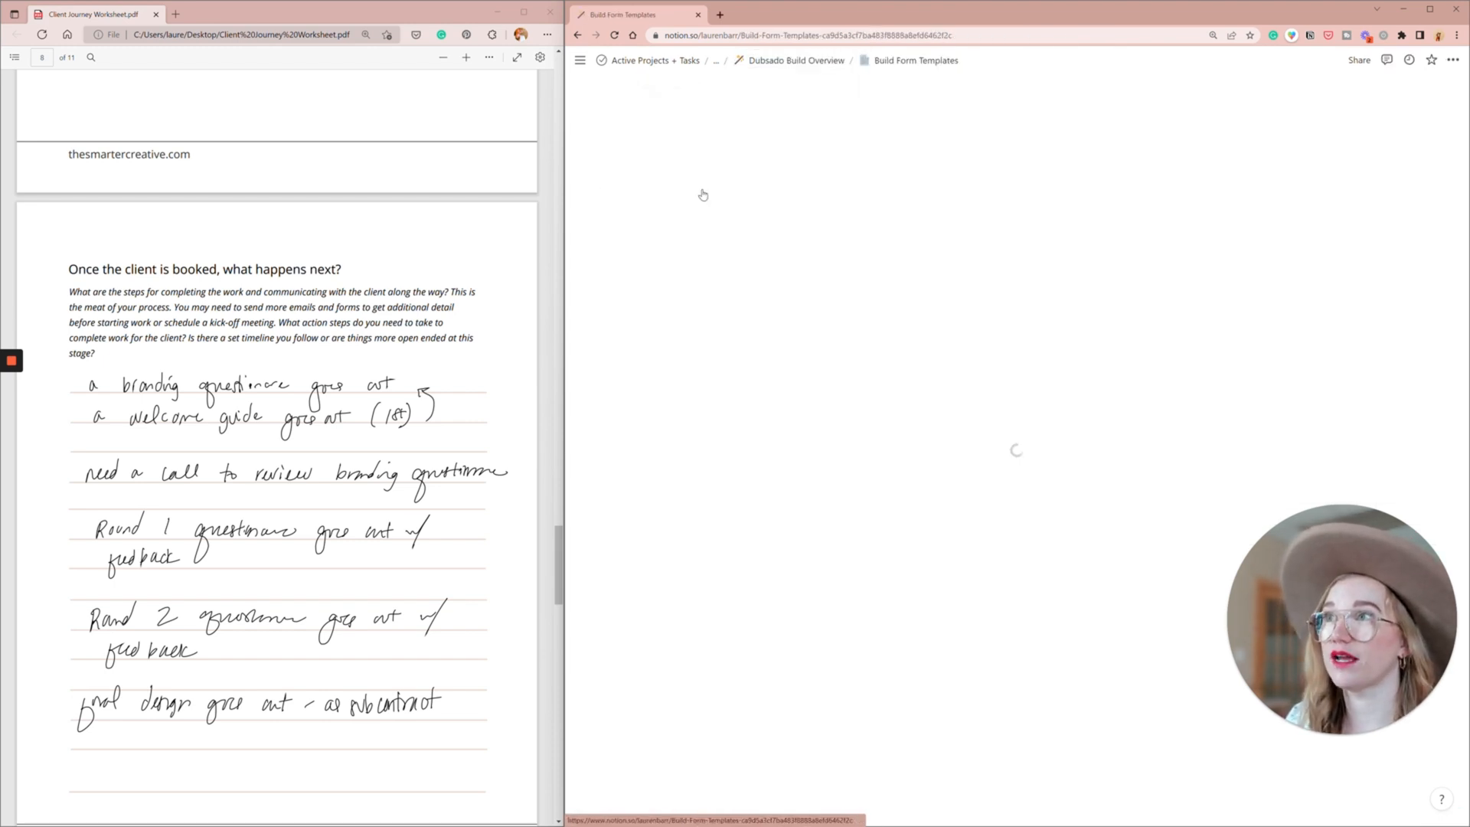
left_click(817, 602)
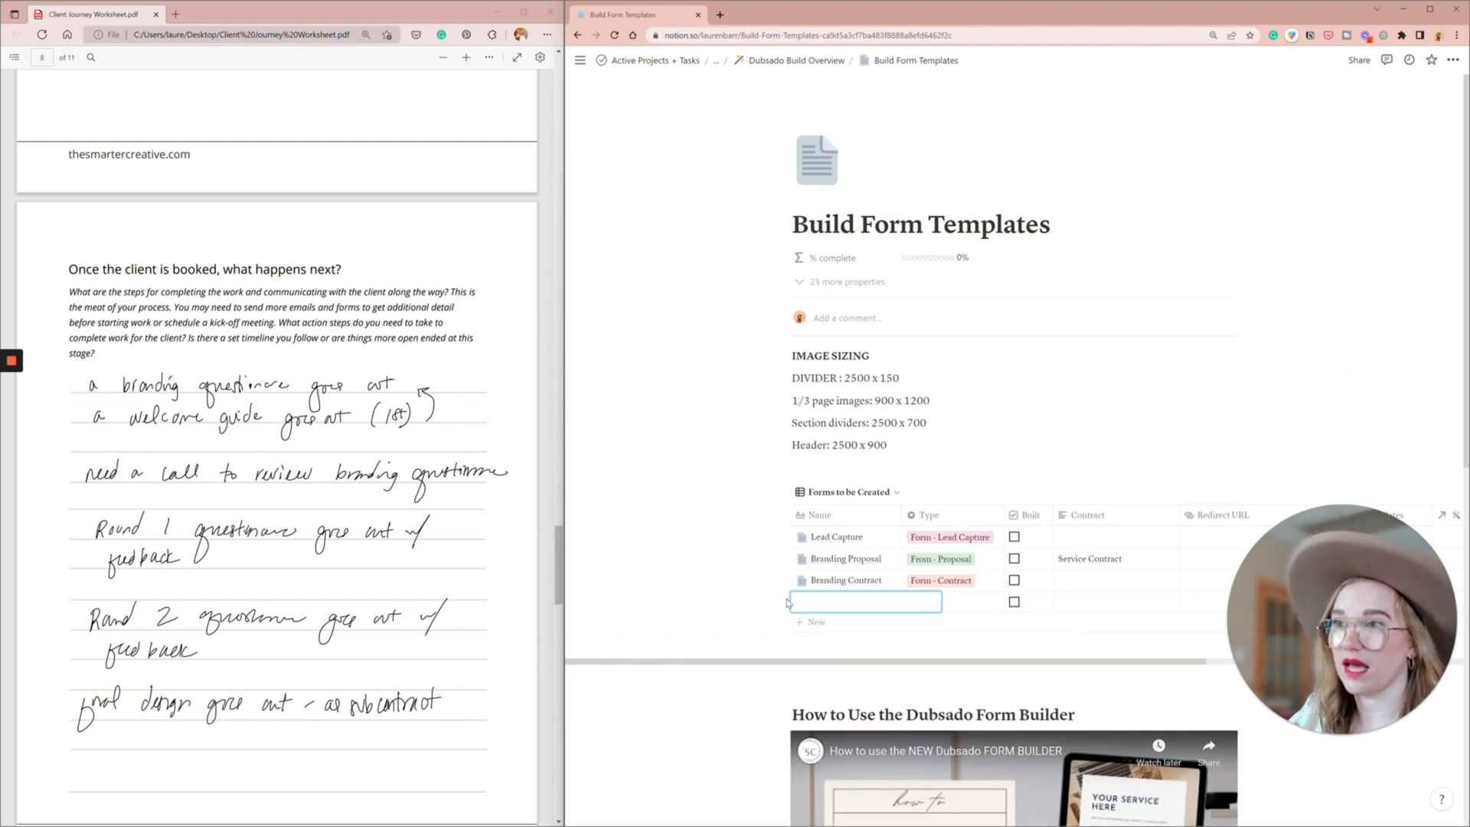
key("Escape")
left_click(873, 602)
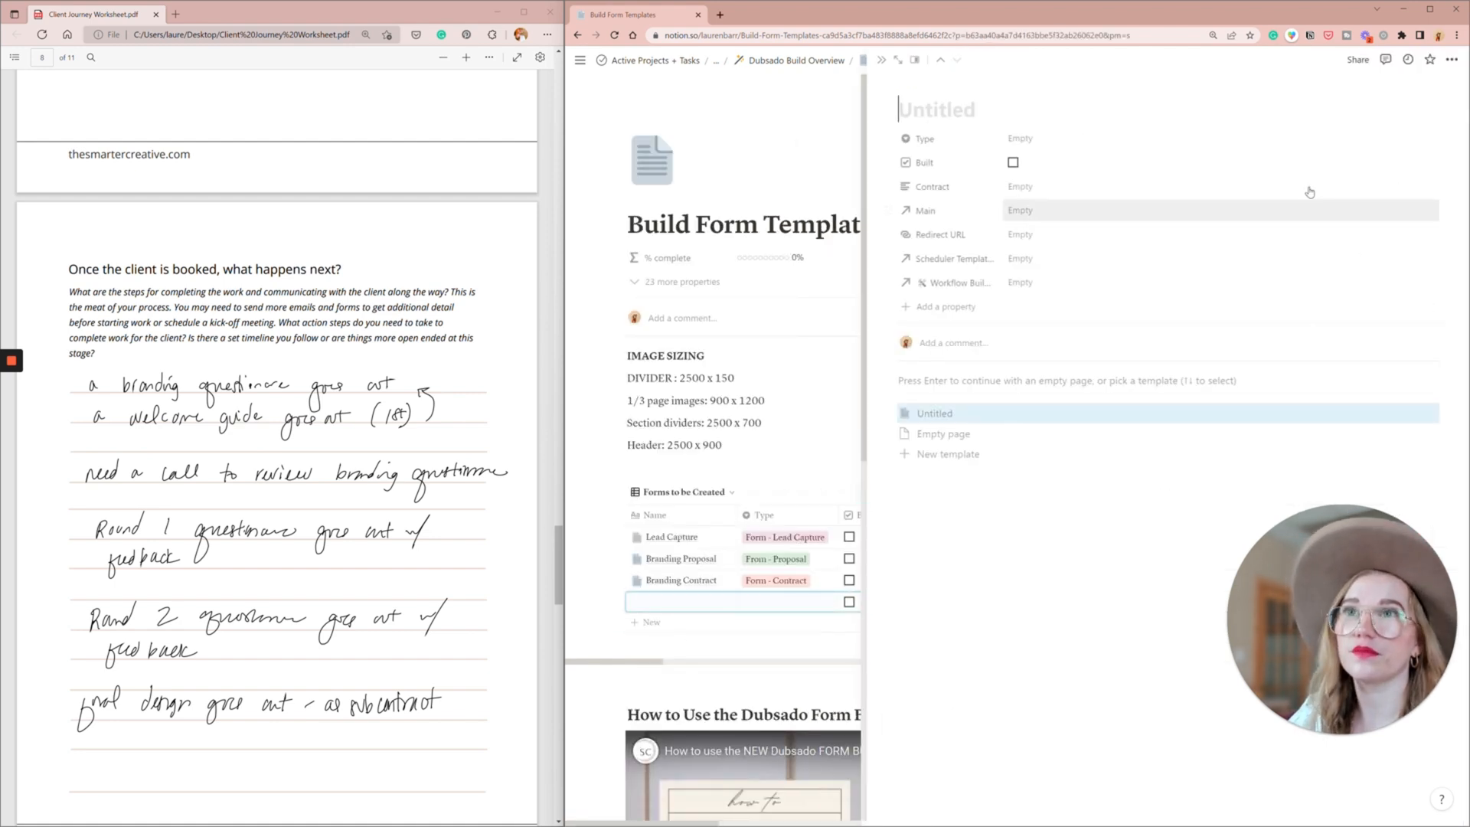
type("Welcome Guide")
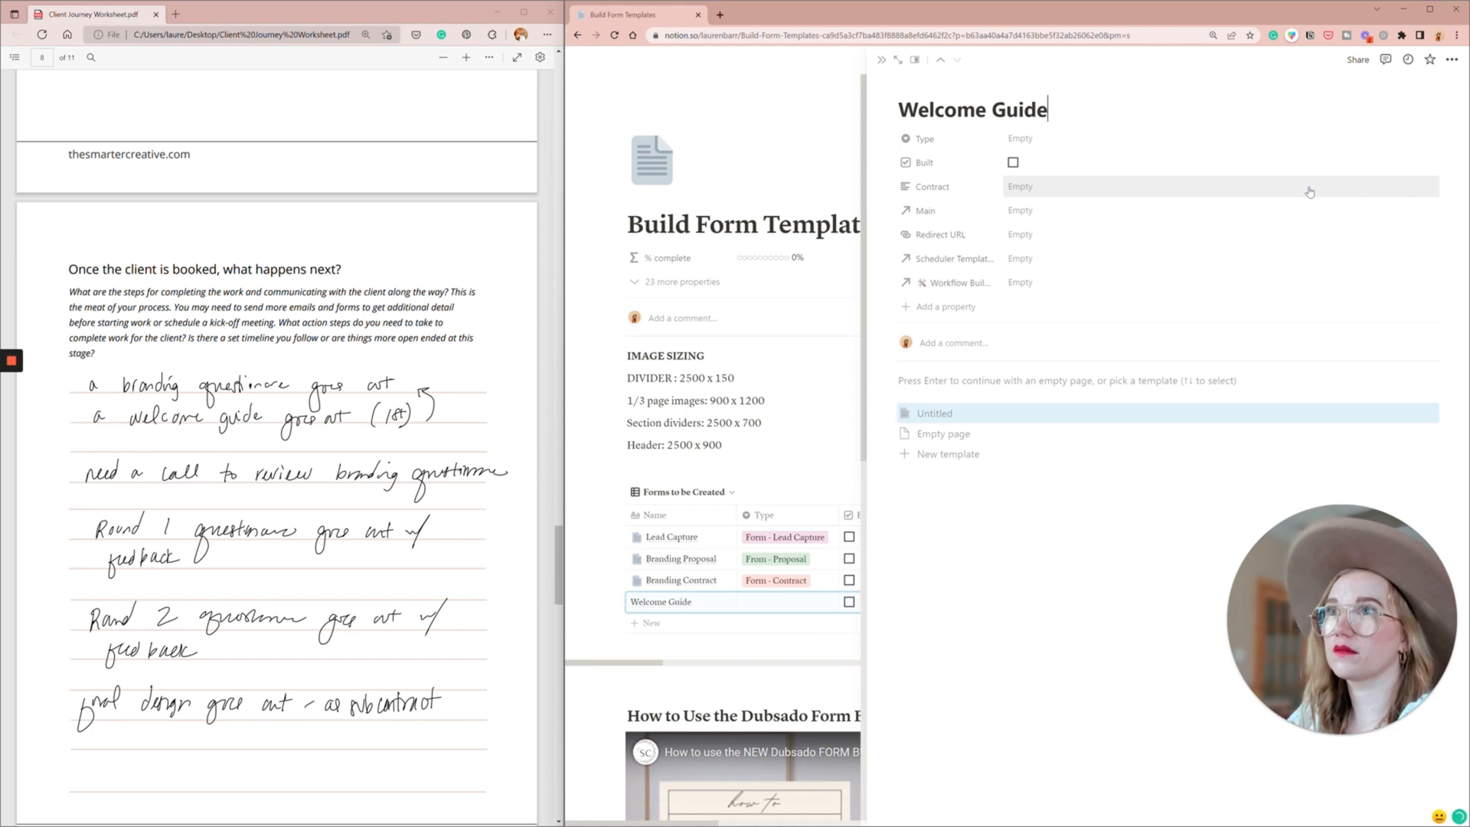
key("Return")
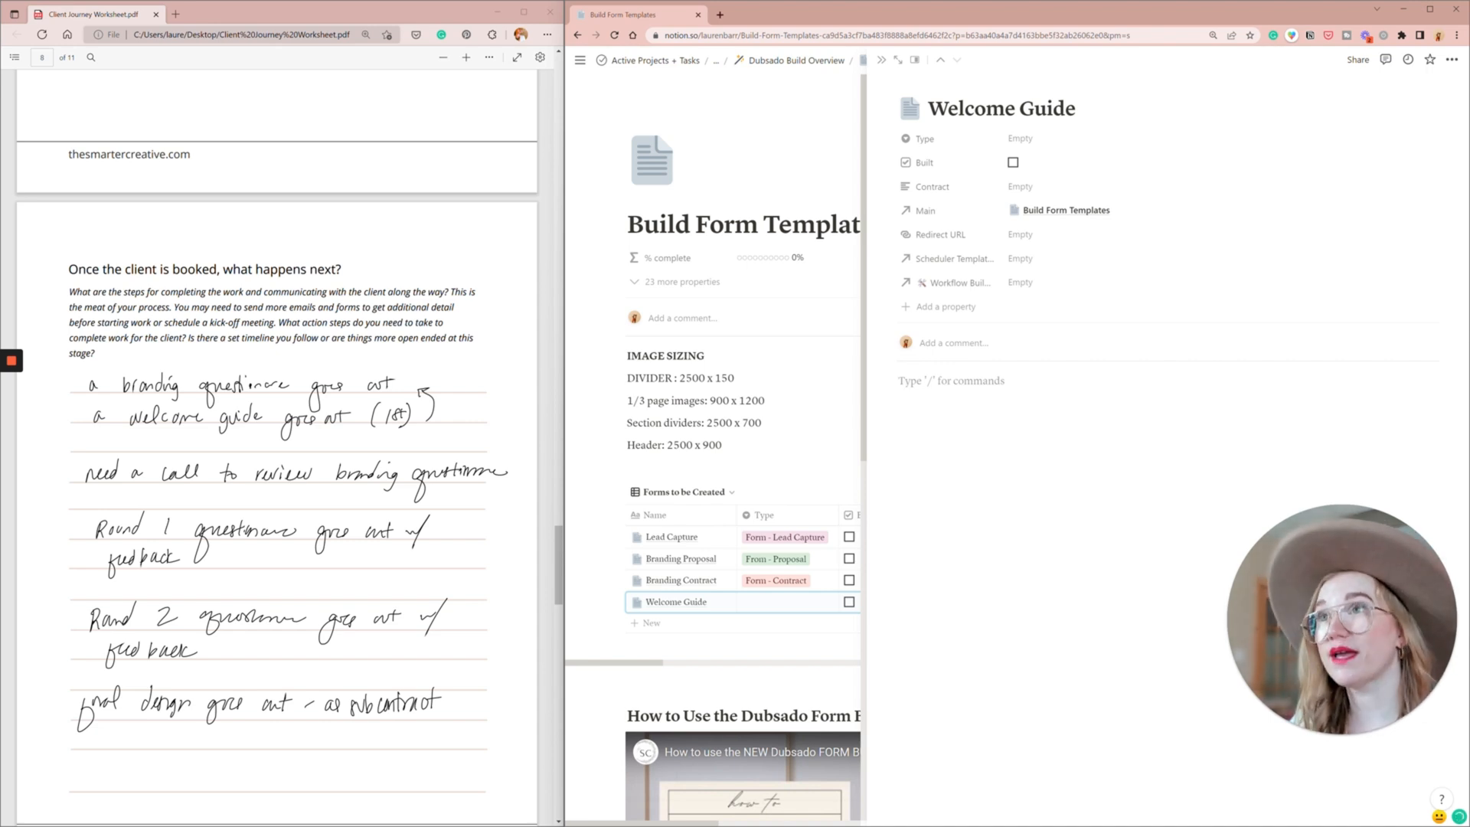
- Set the Welcome Guide form's type to "From - Questionnaire" and close its page
left_click(1026, 139)
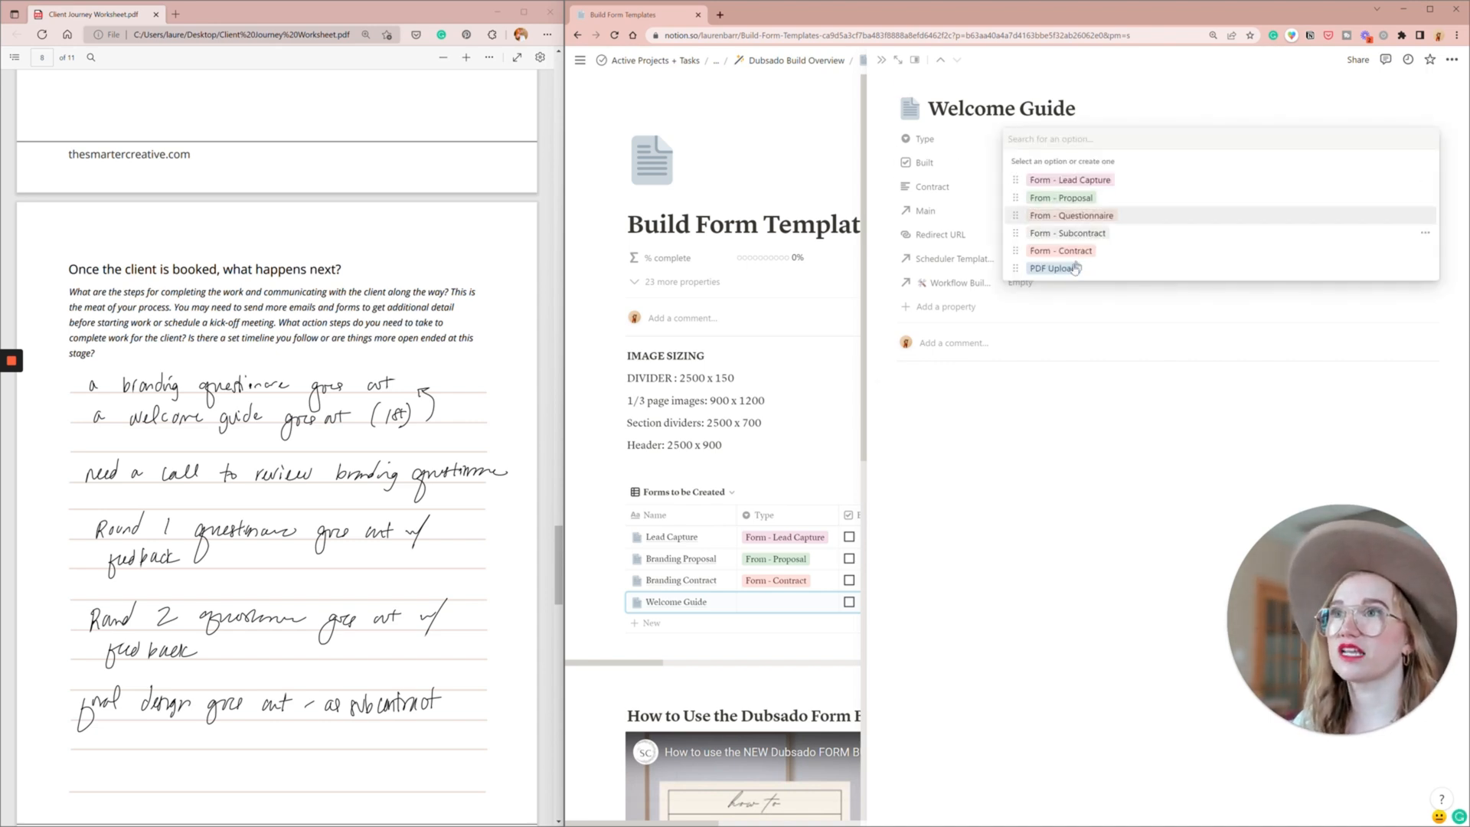
left_click(1070, 217)
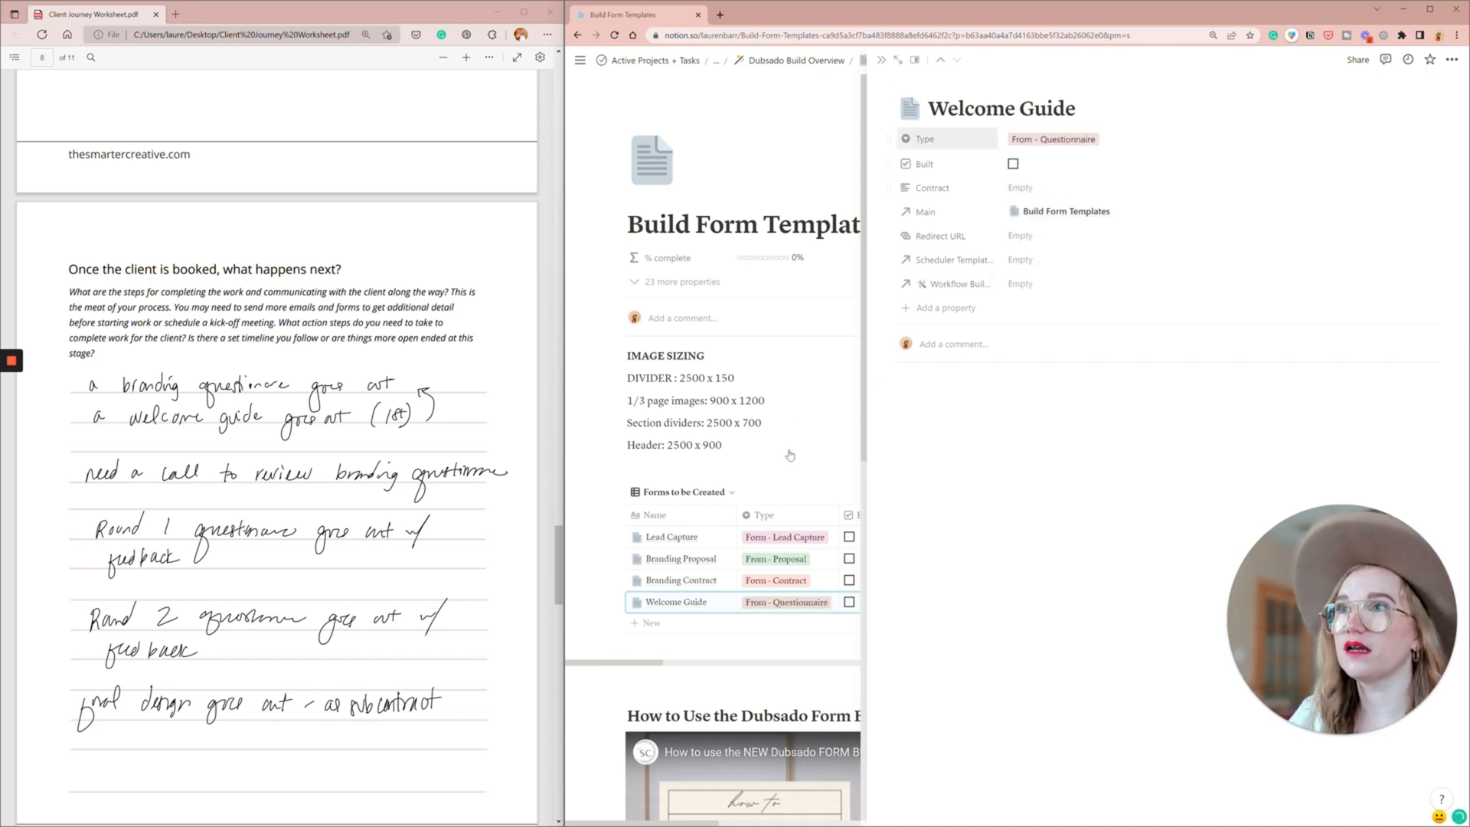
key("Escape")
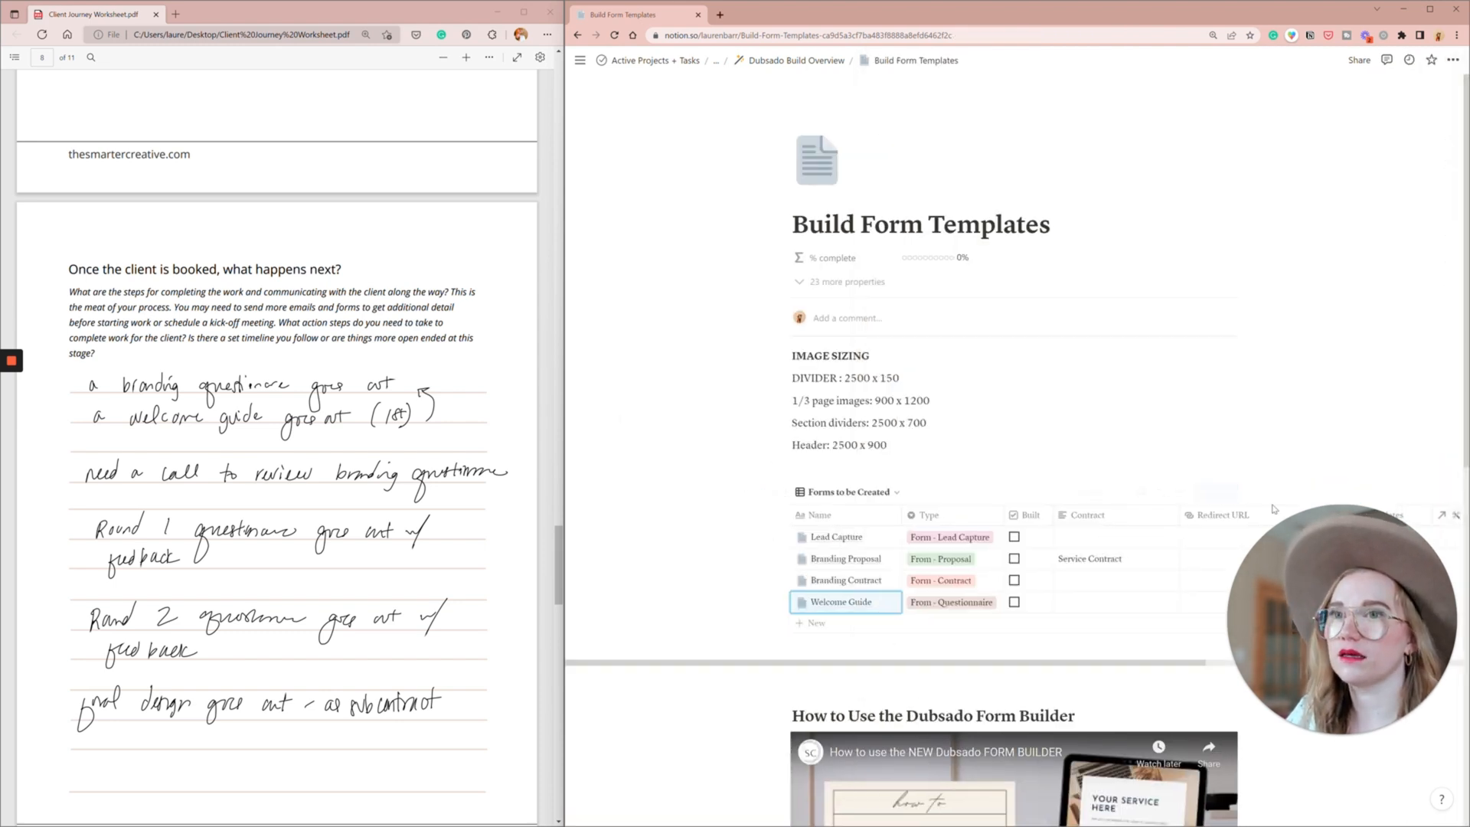
- Add a form titled "Branding Questionnaire" with the type "From - Questionnaire" to Forms to be Created and close its page
left_click(1218, 491)
type("Branding Questionnaire")
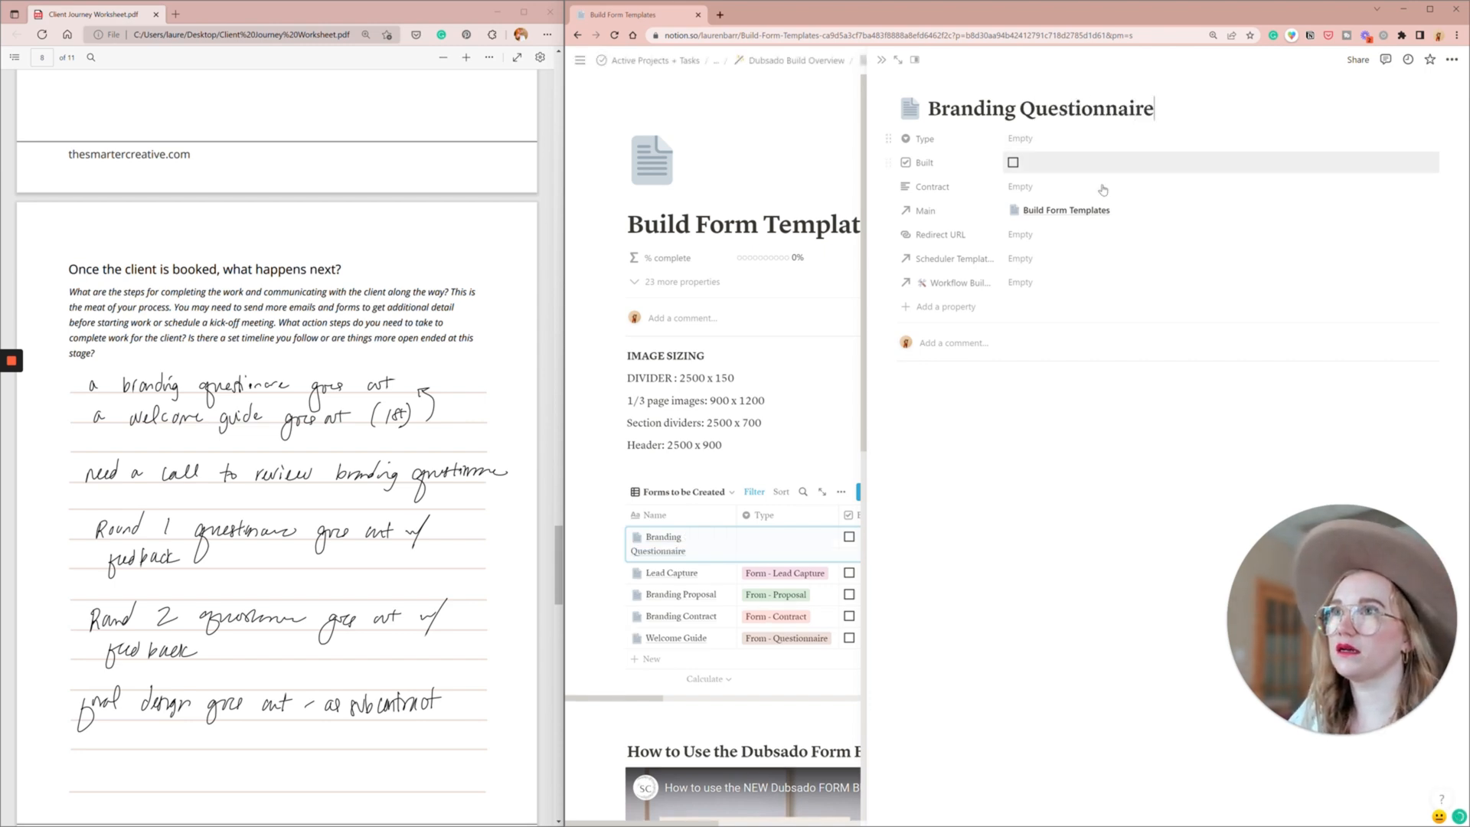
left_click(1061, 140)
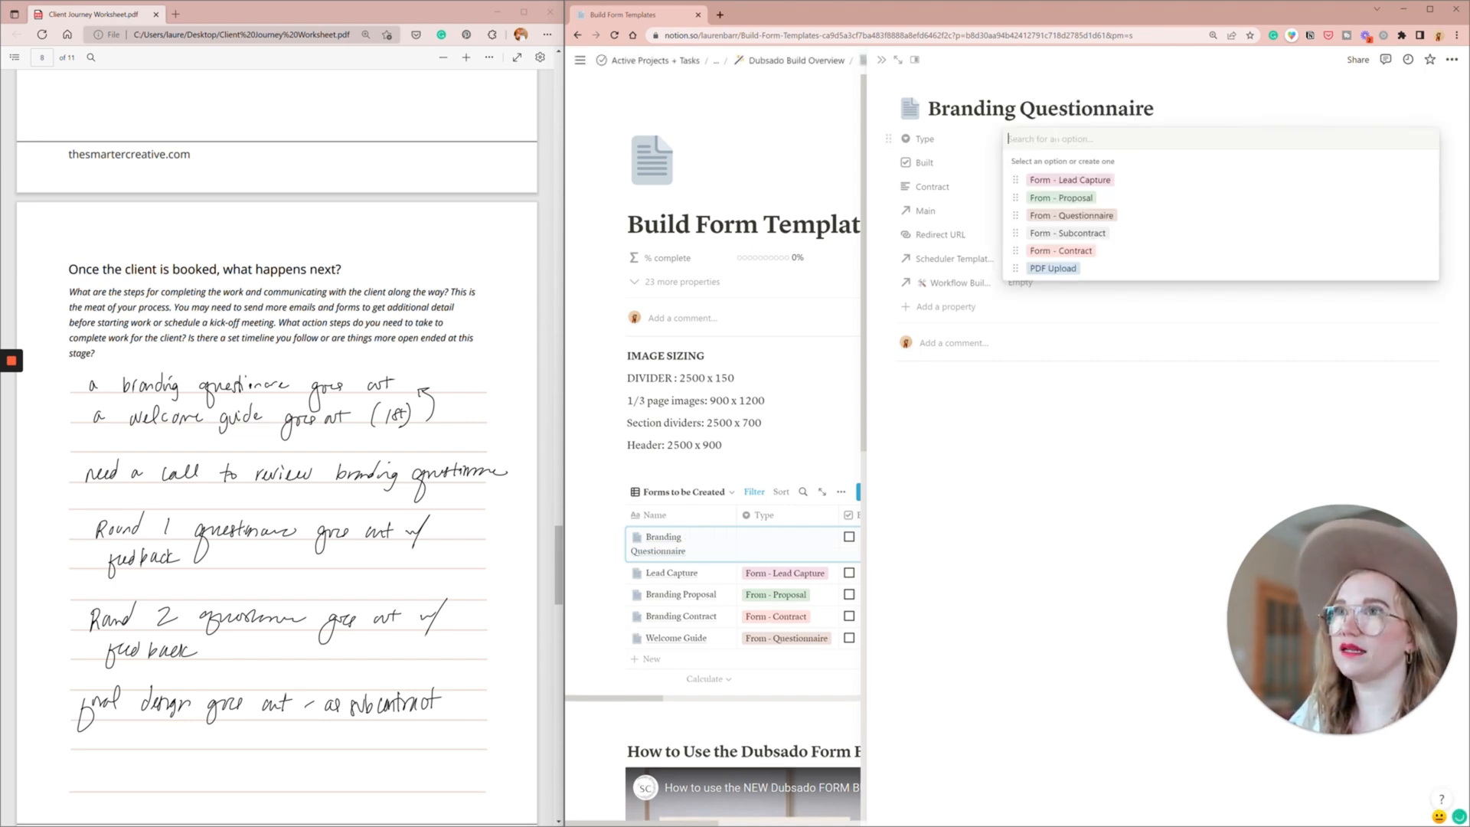
left_click(1083, 216)
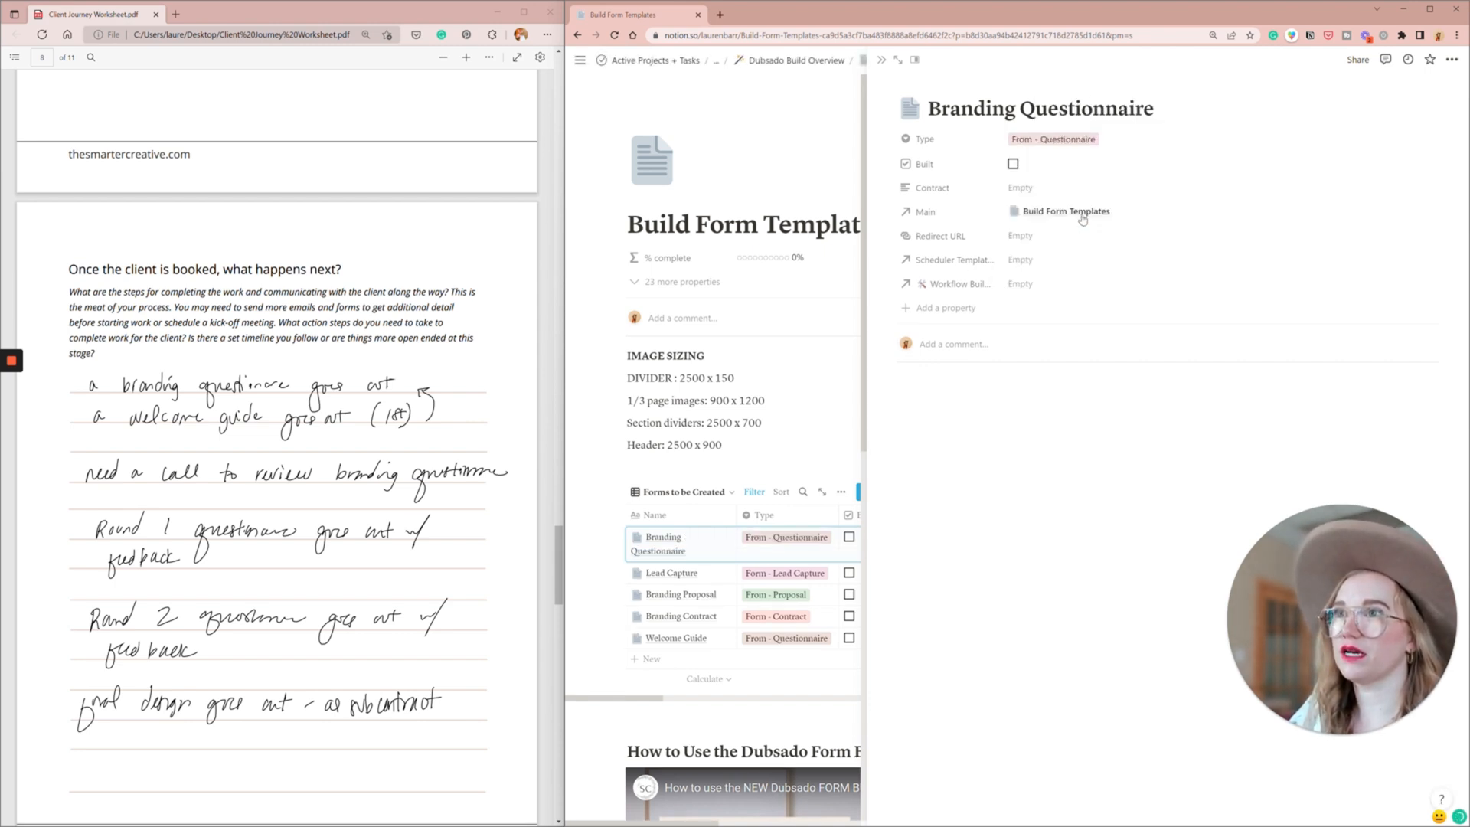
left_click(881, 59)
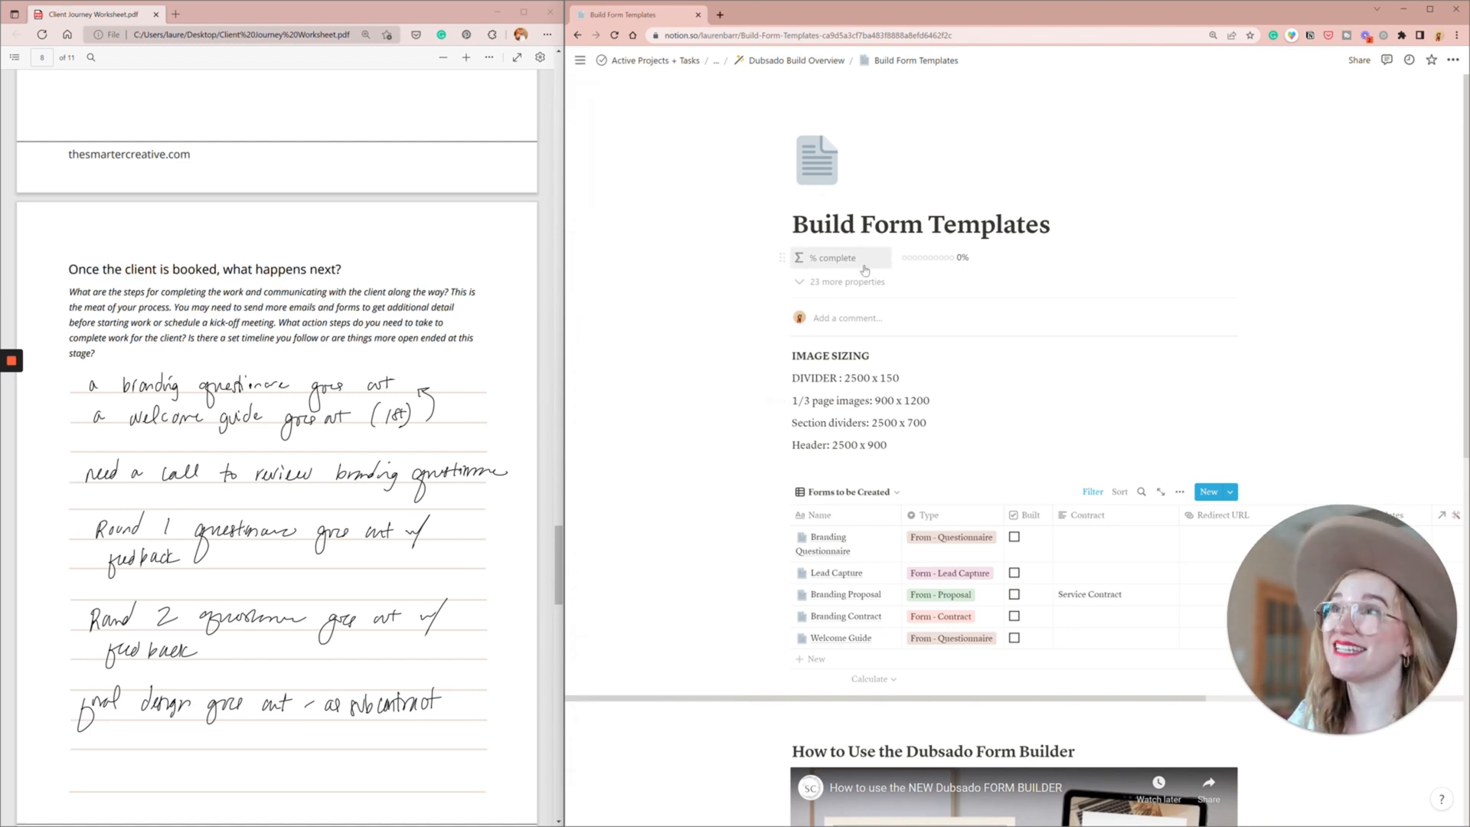
- Create a canned email titled "Send Welcome Guide New Client" in Build Canned Emails with the New Canned Email template and close its page
left_click(796, 60)
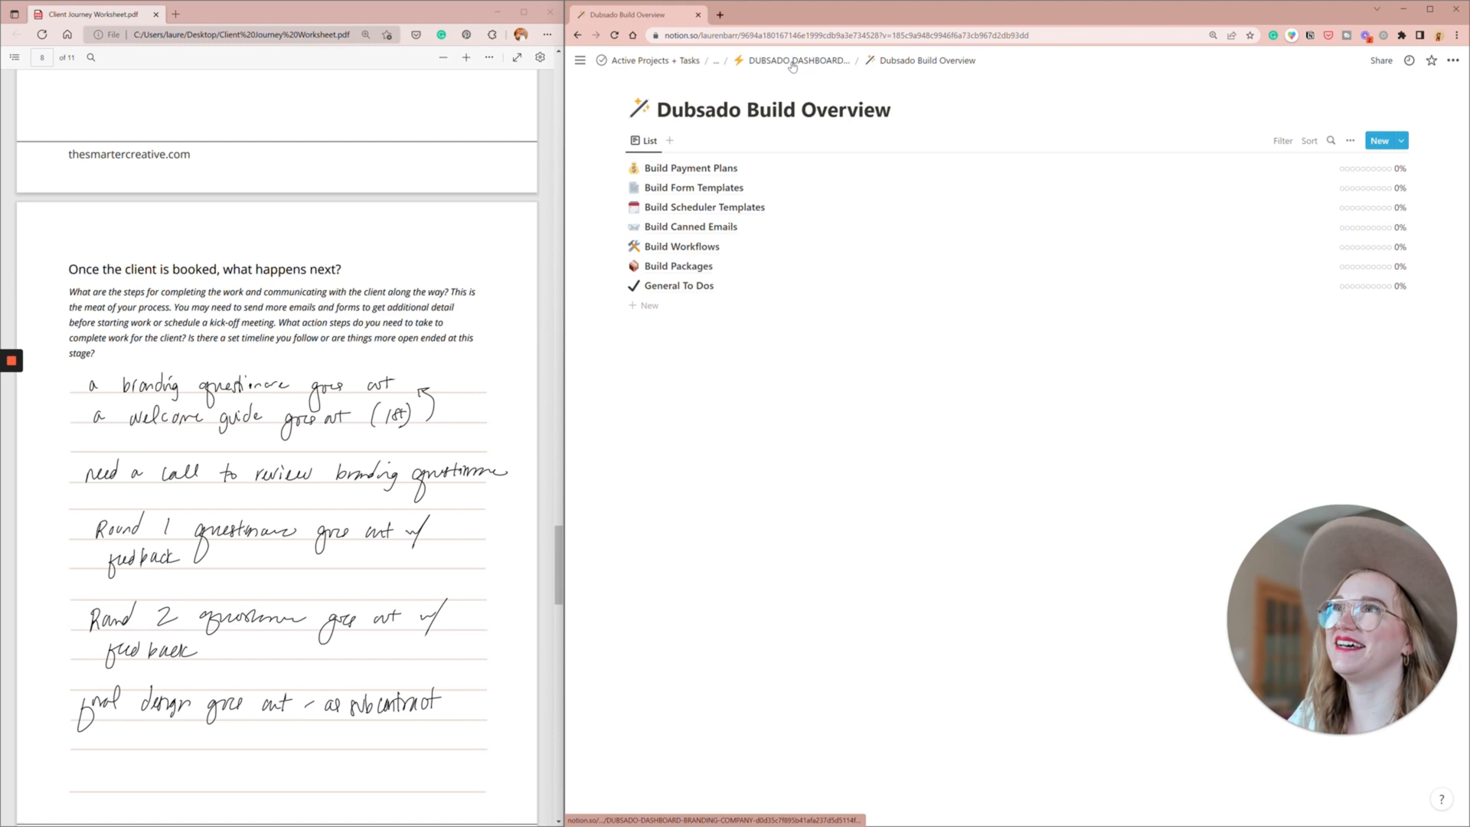
left_click(701, 232)
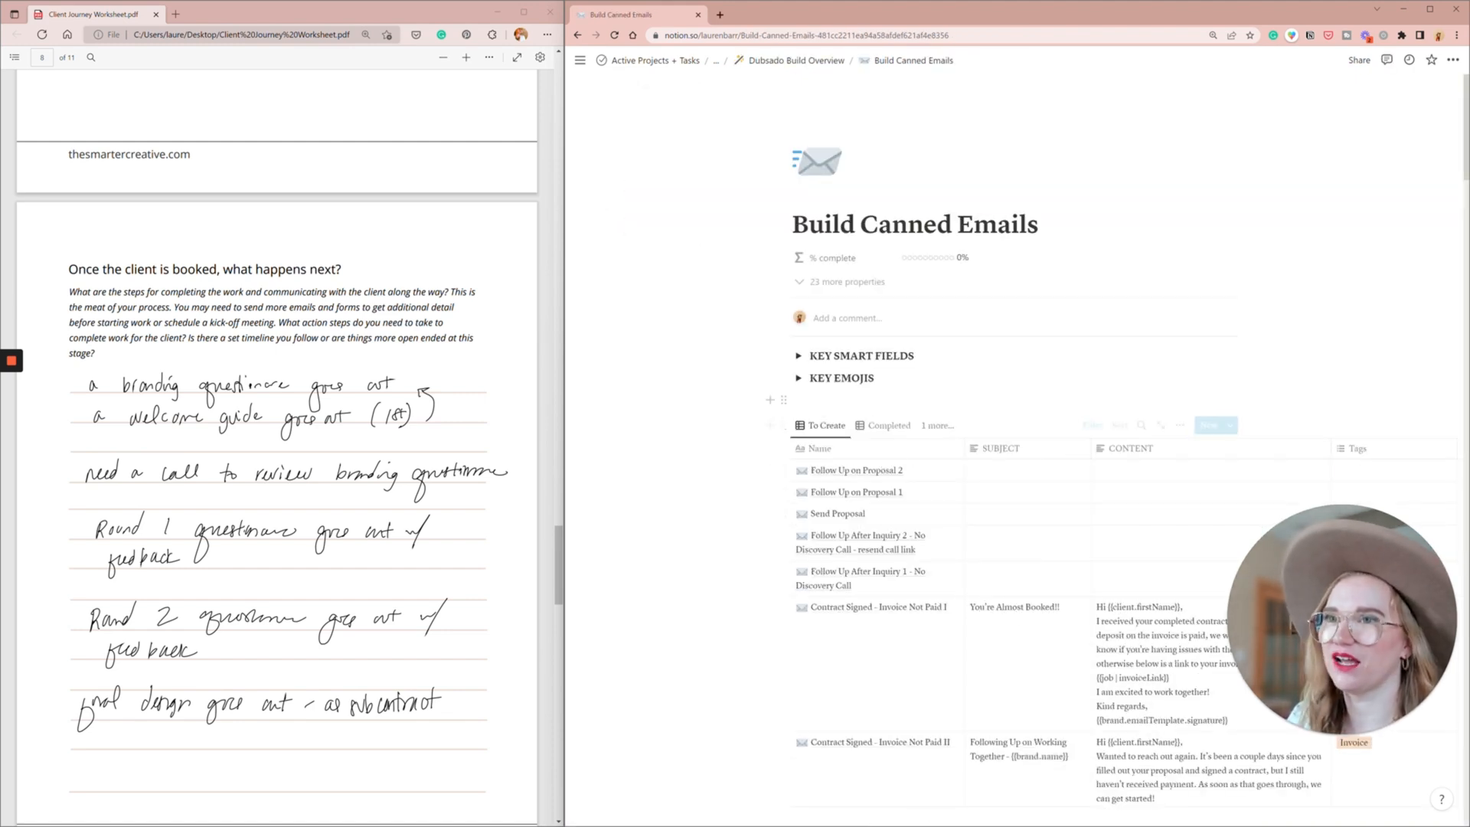
left_click(1230, 425)
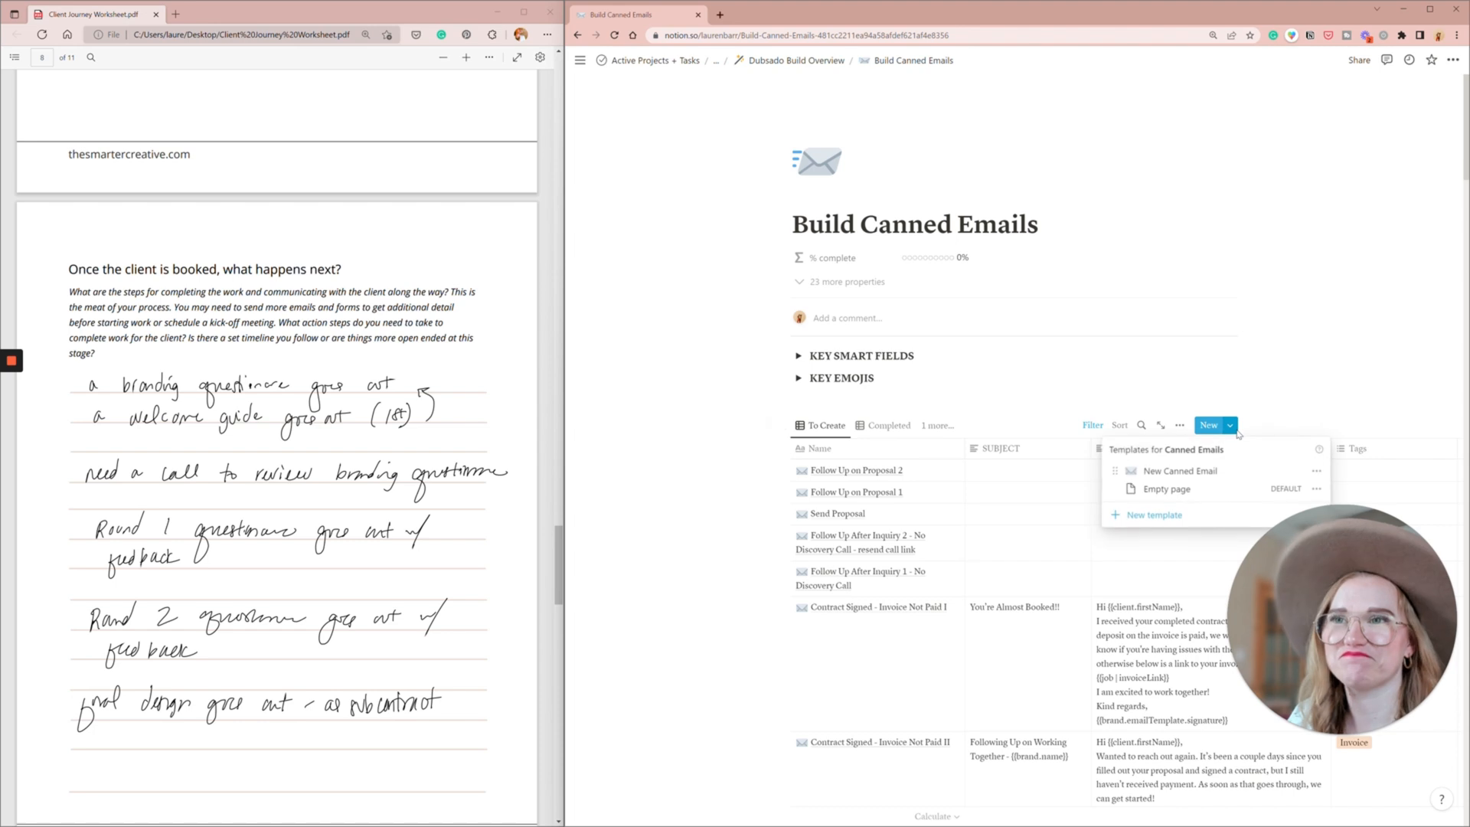
left_click(1193, 471)
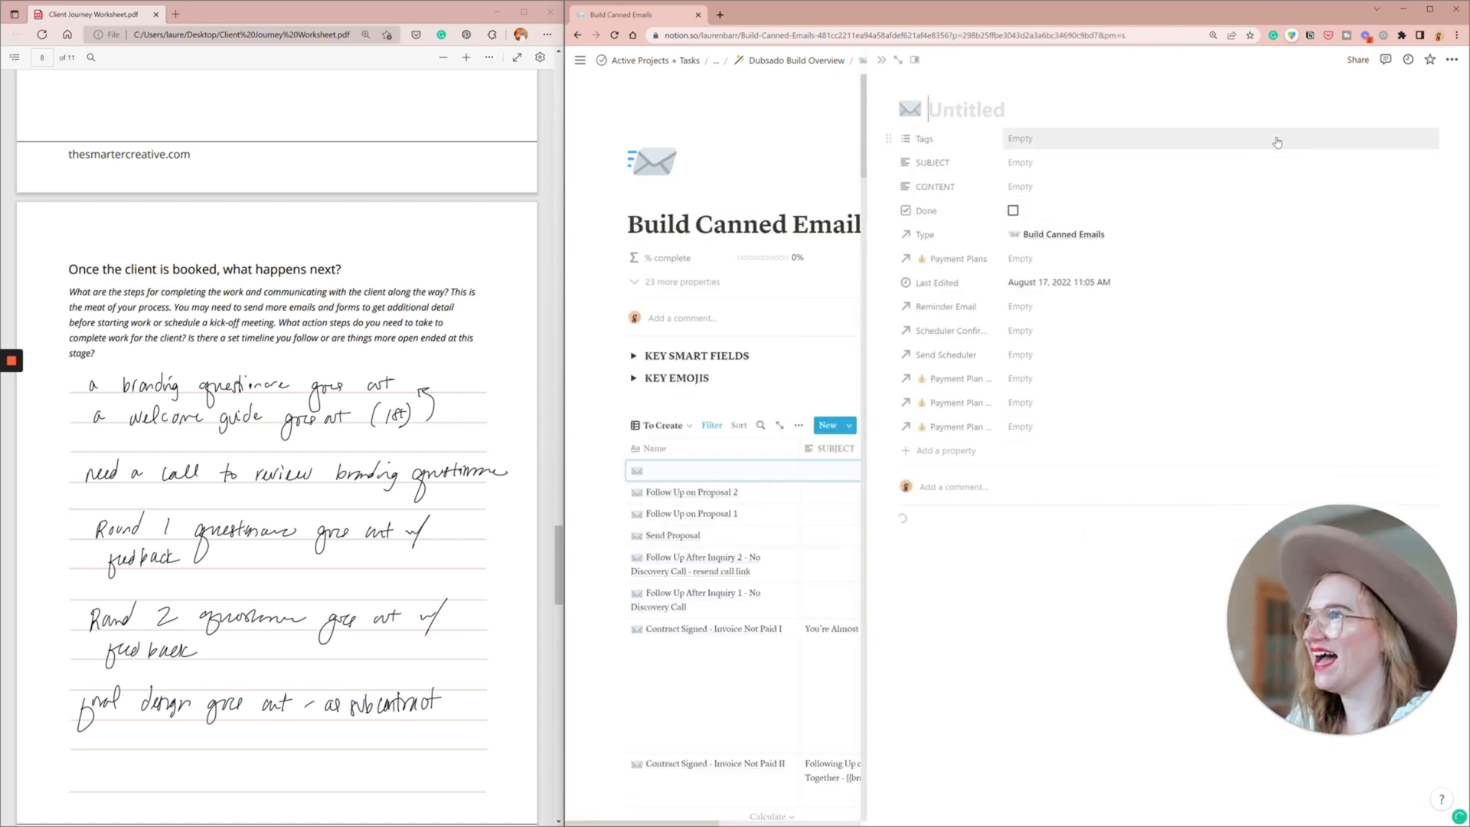
type("Send We")
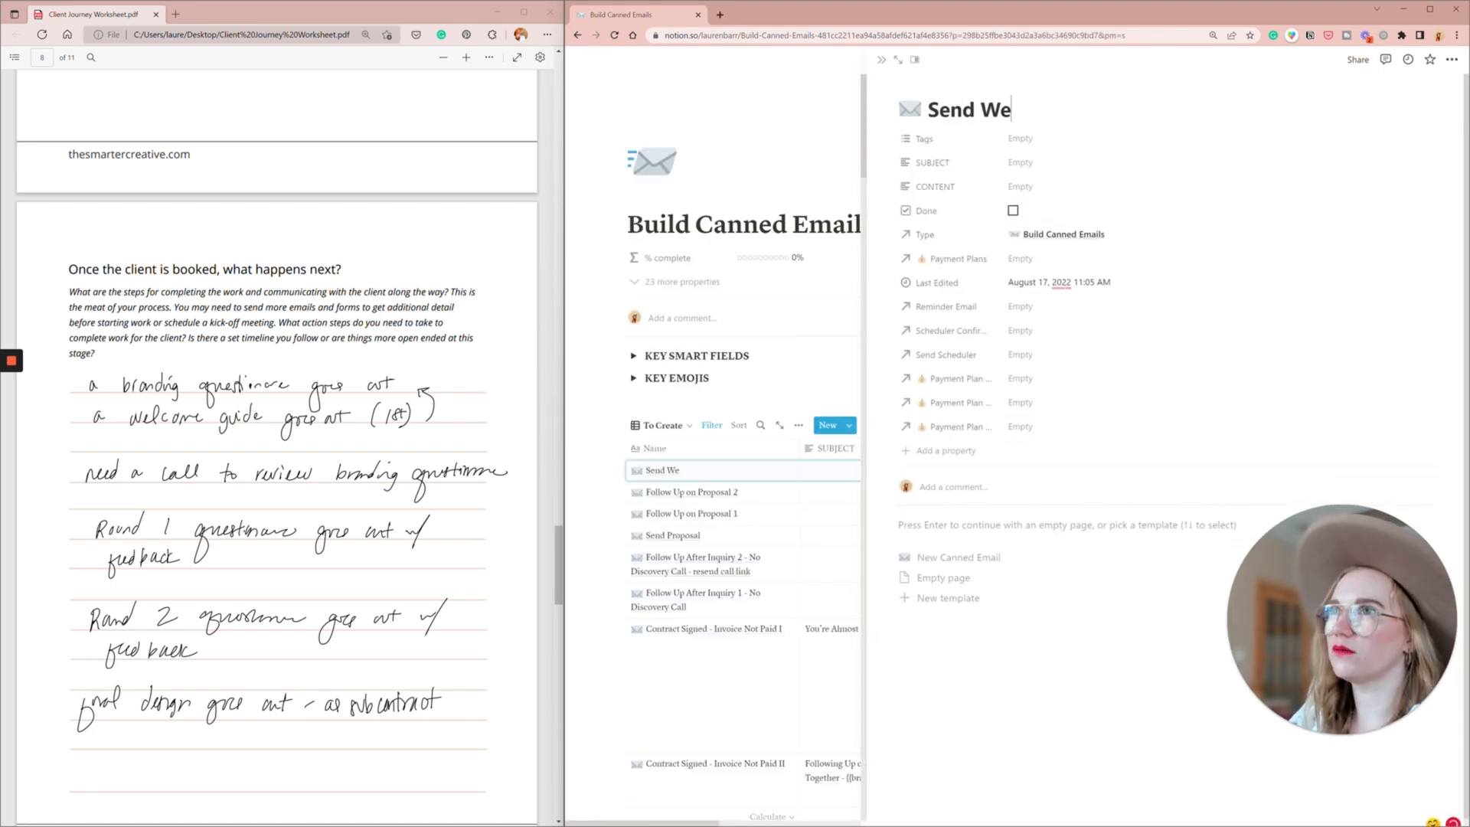
type("lcome Guide")
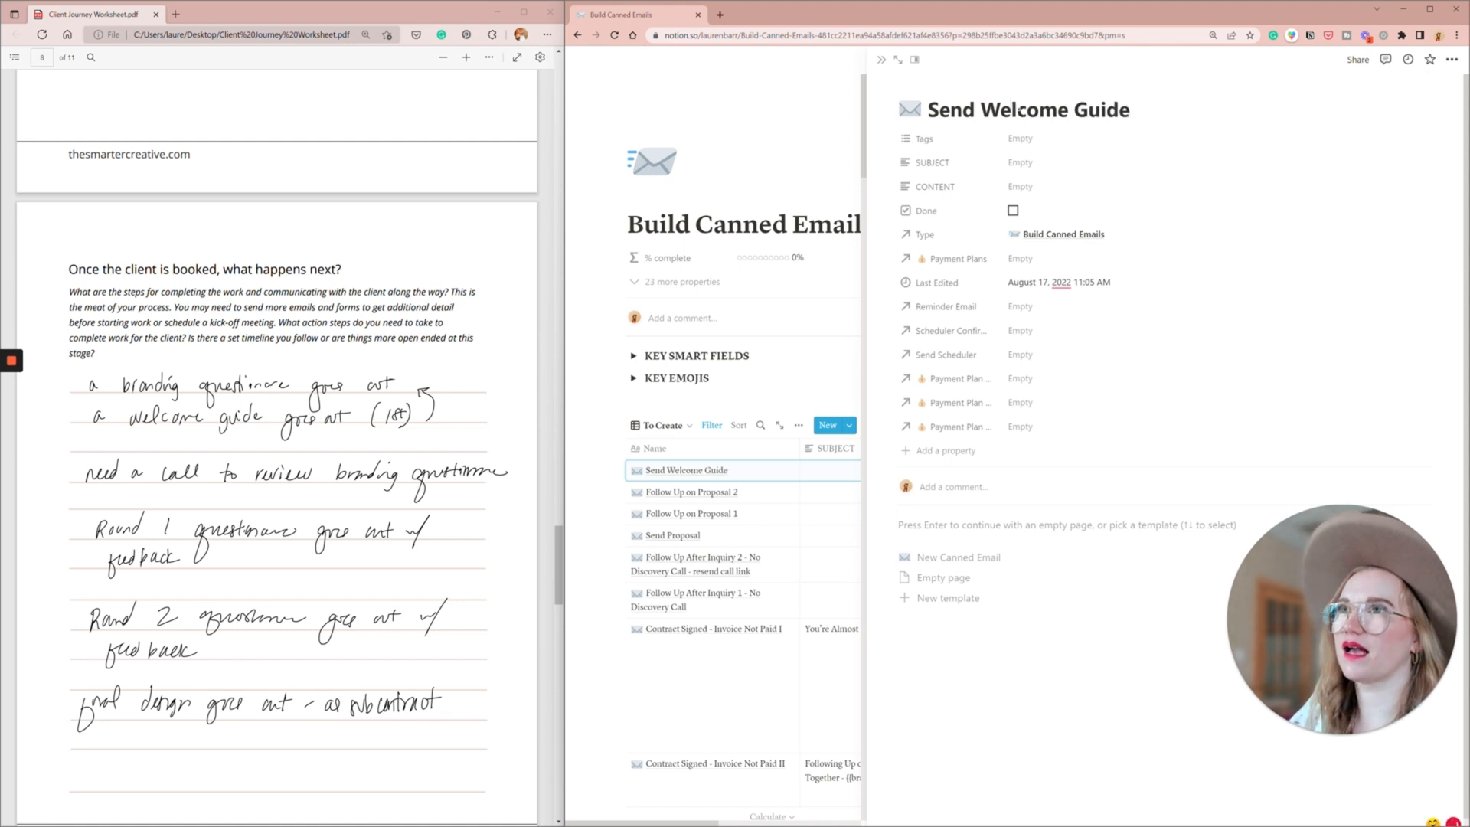
type(" New Client")
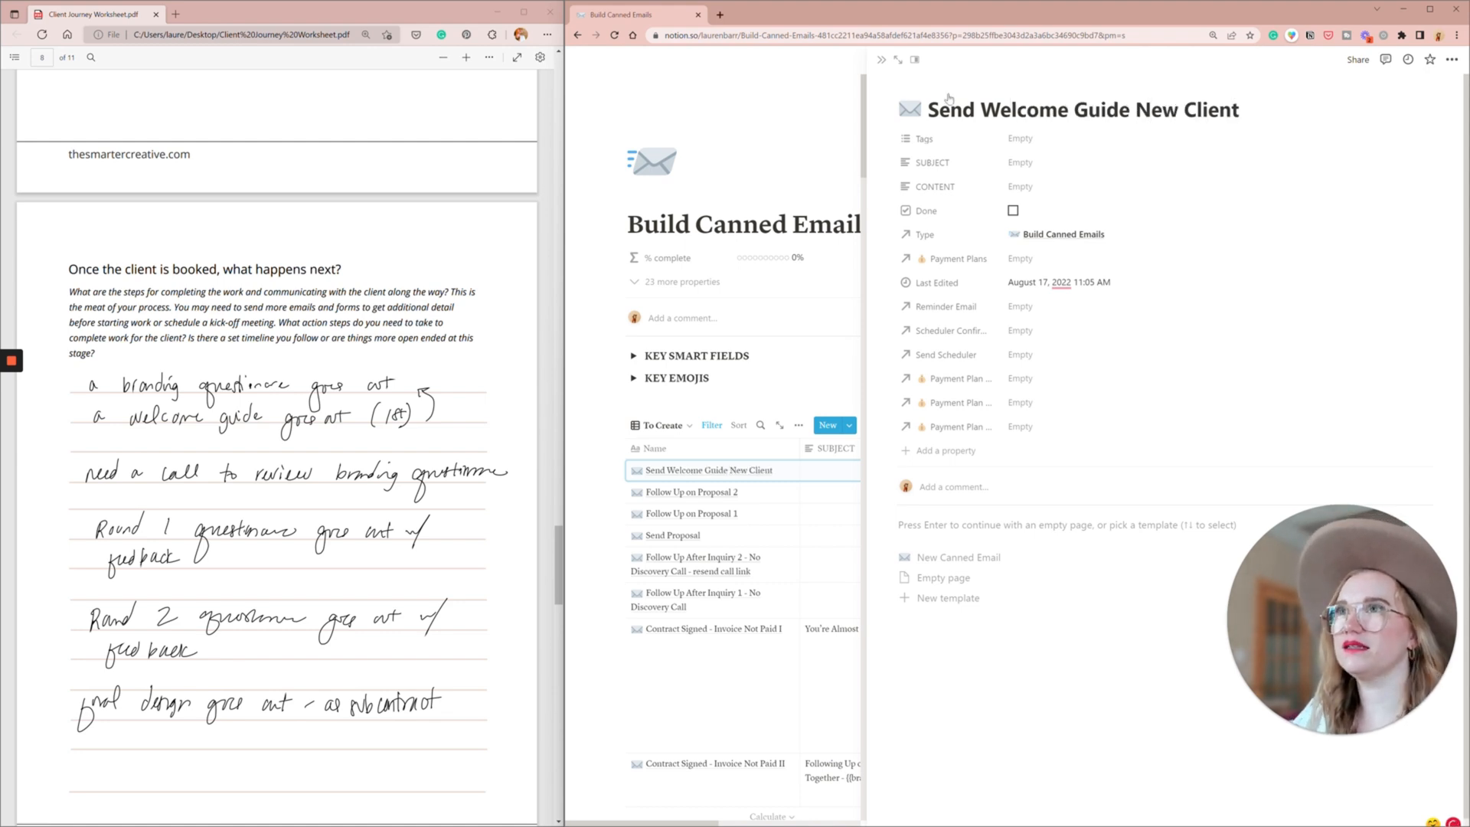
left_click(881, 59)
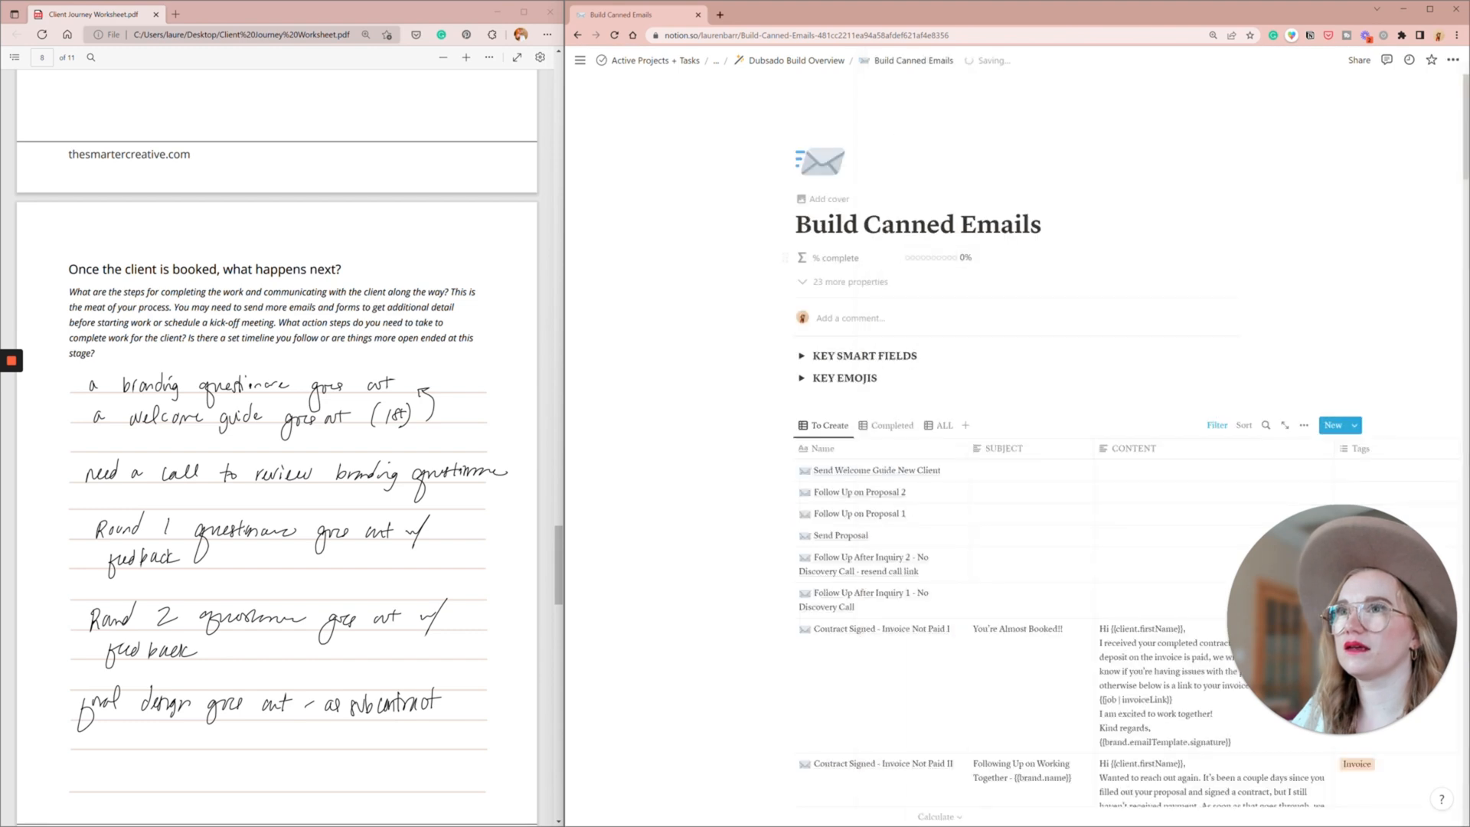
- Create a canned email titled "Send Branding Questionnaire" with the New Canned Email template and close its page
left_click(1230, 425)
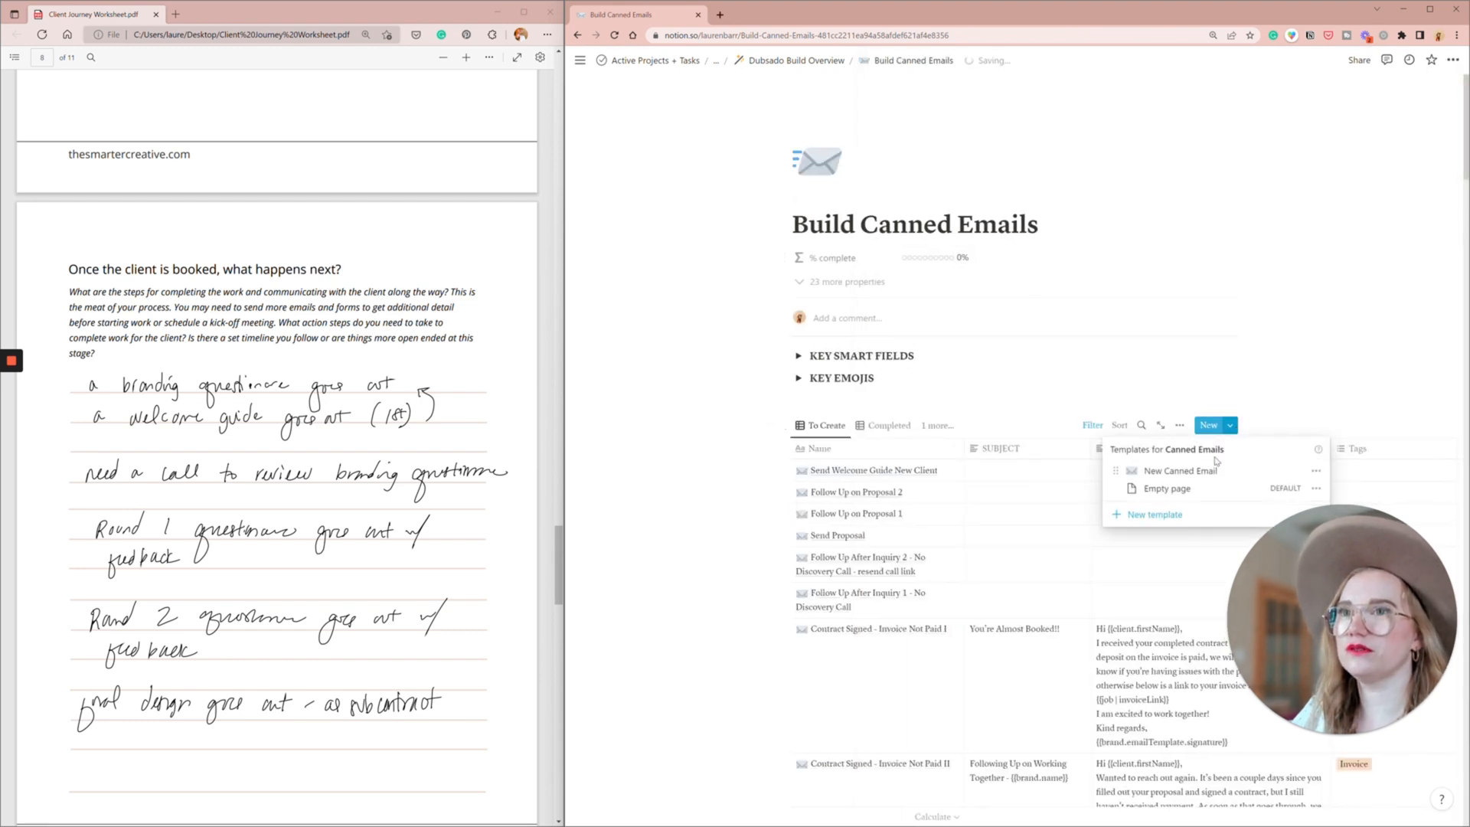
left_click(1179, 471)
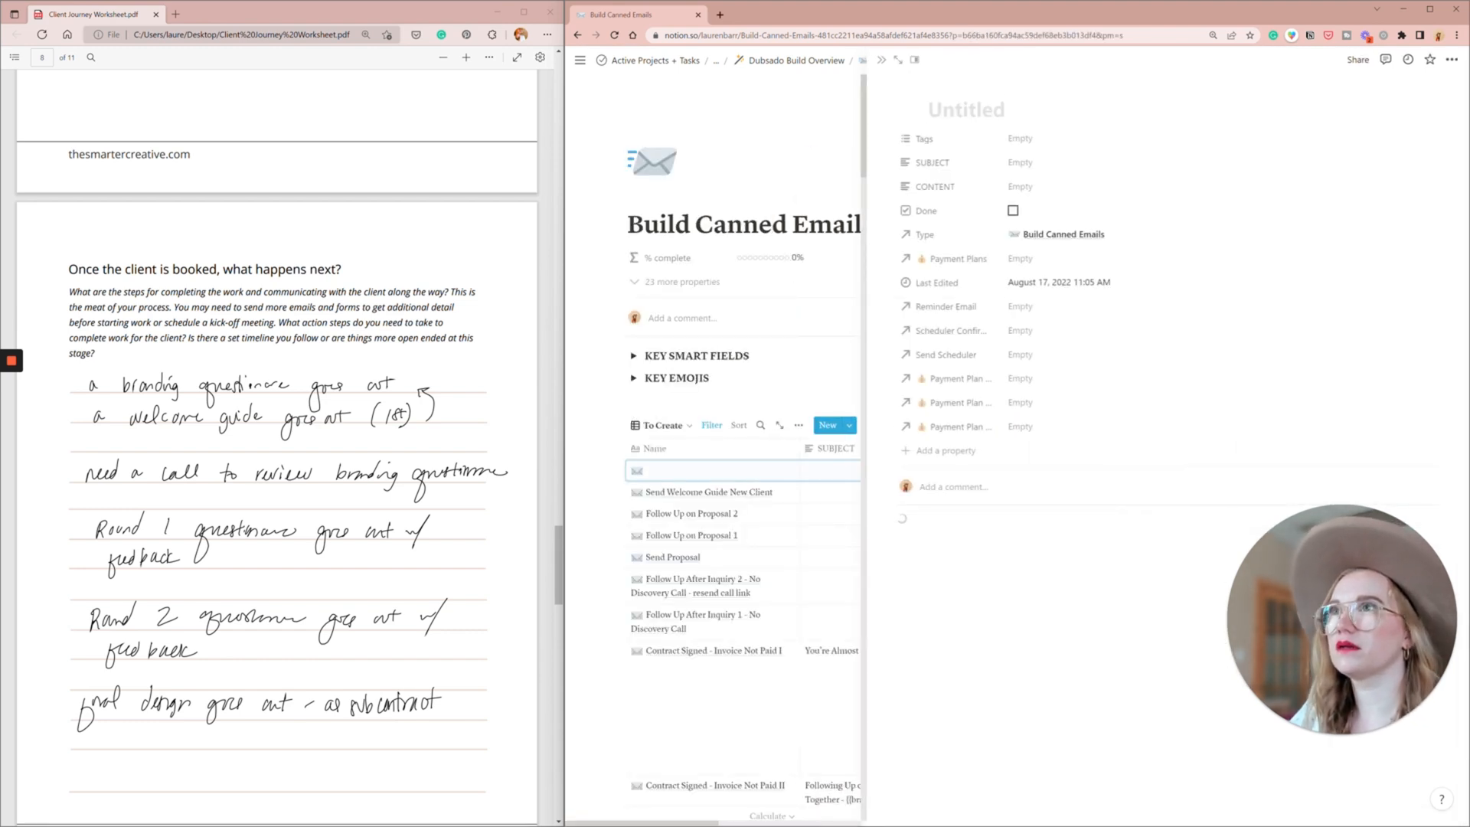
type("Send")
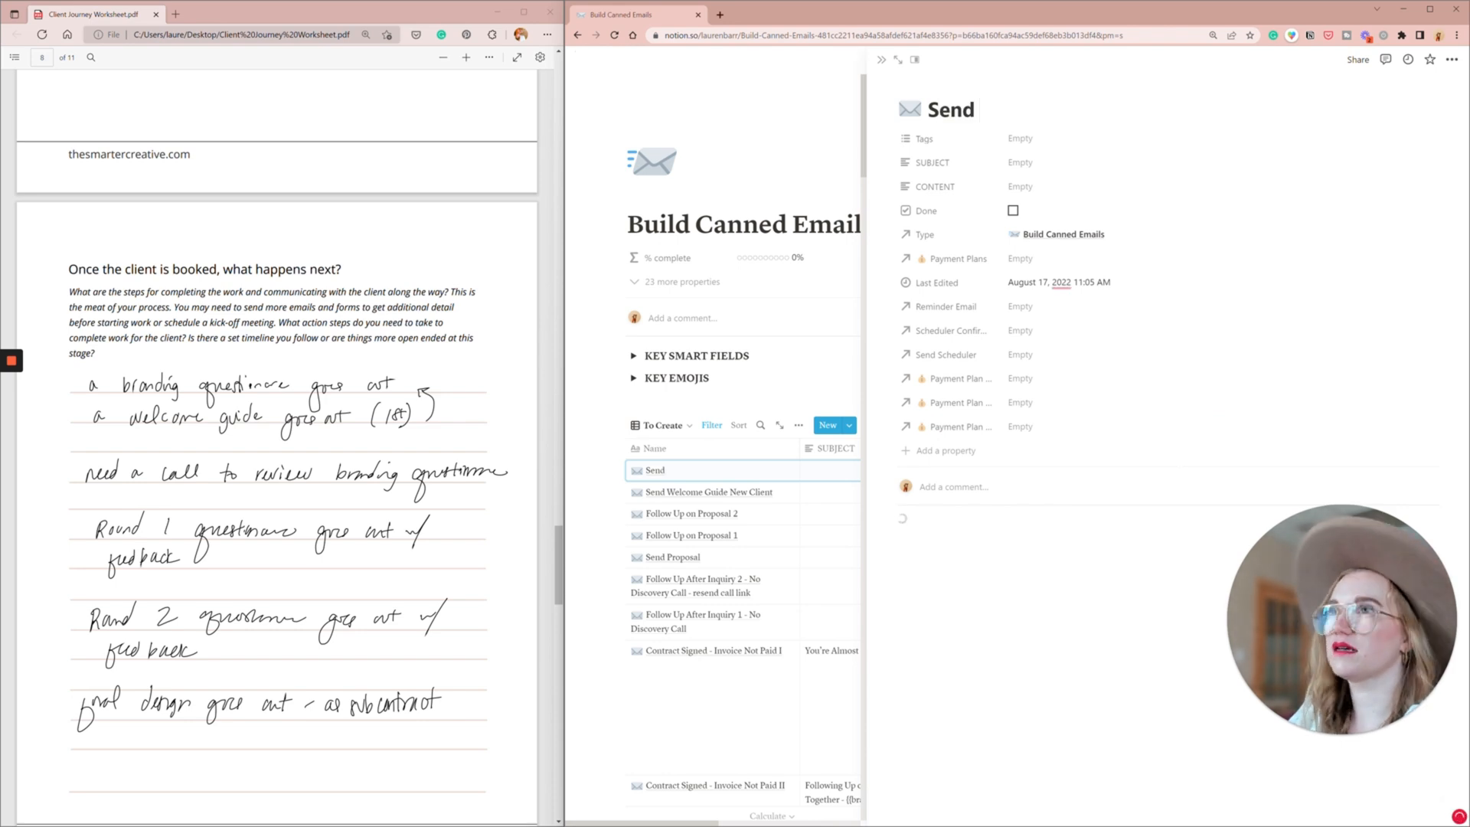
type(" Branding Que")
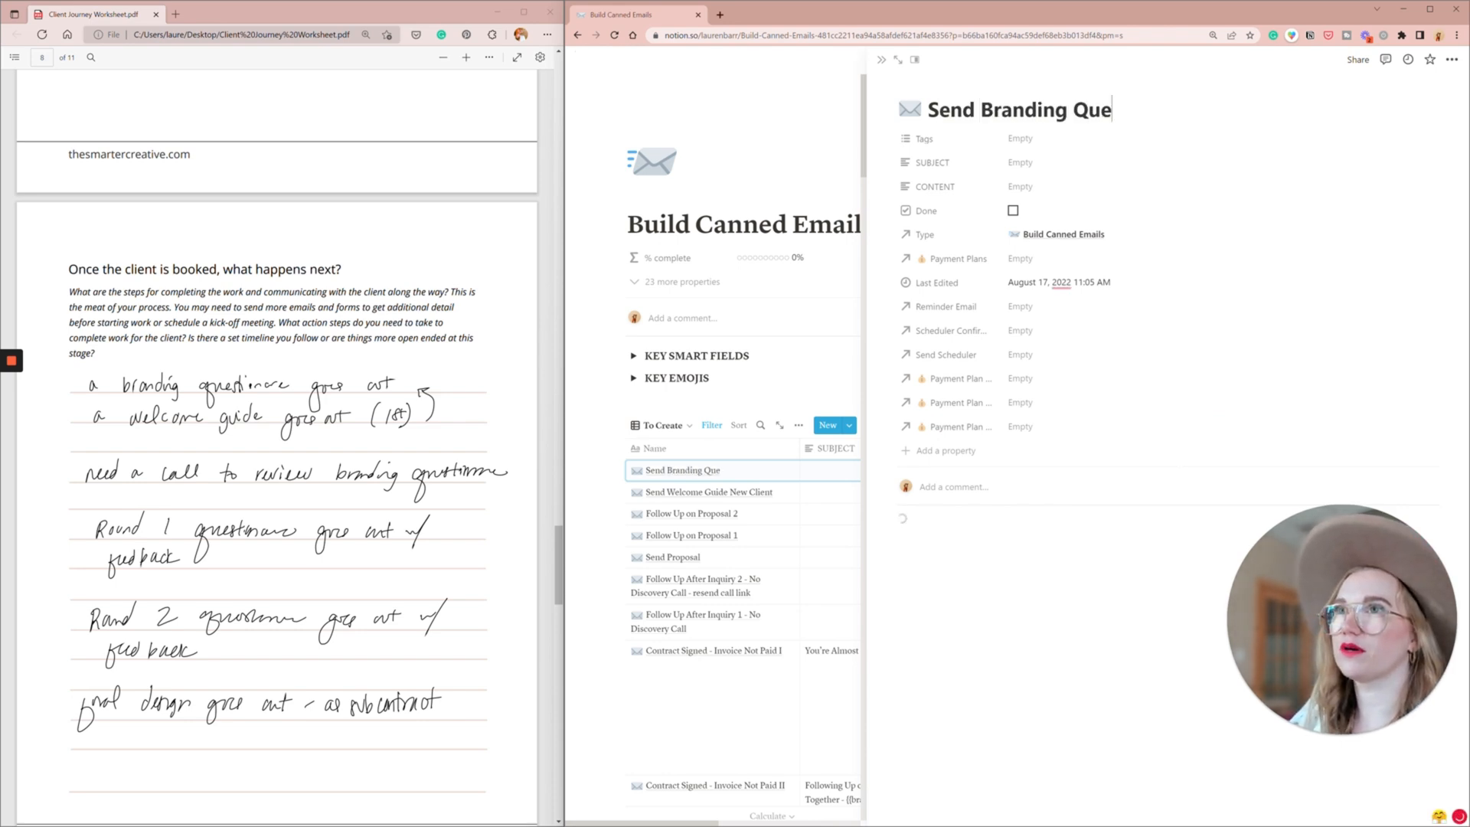
type("stionnaire")
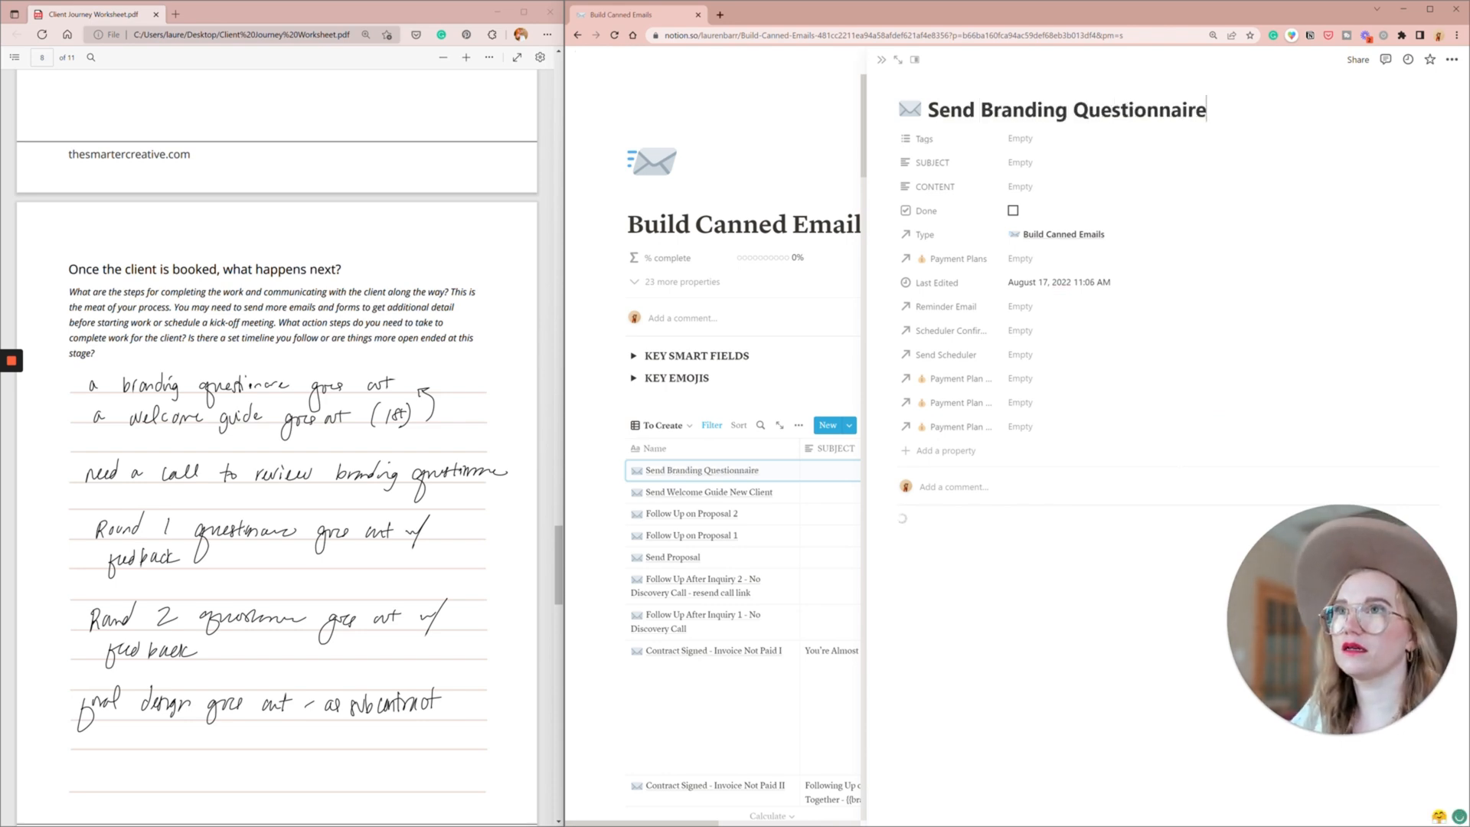
left_click(882, 61)
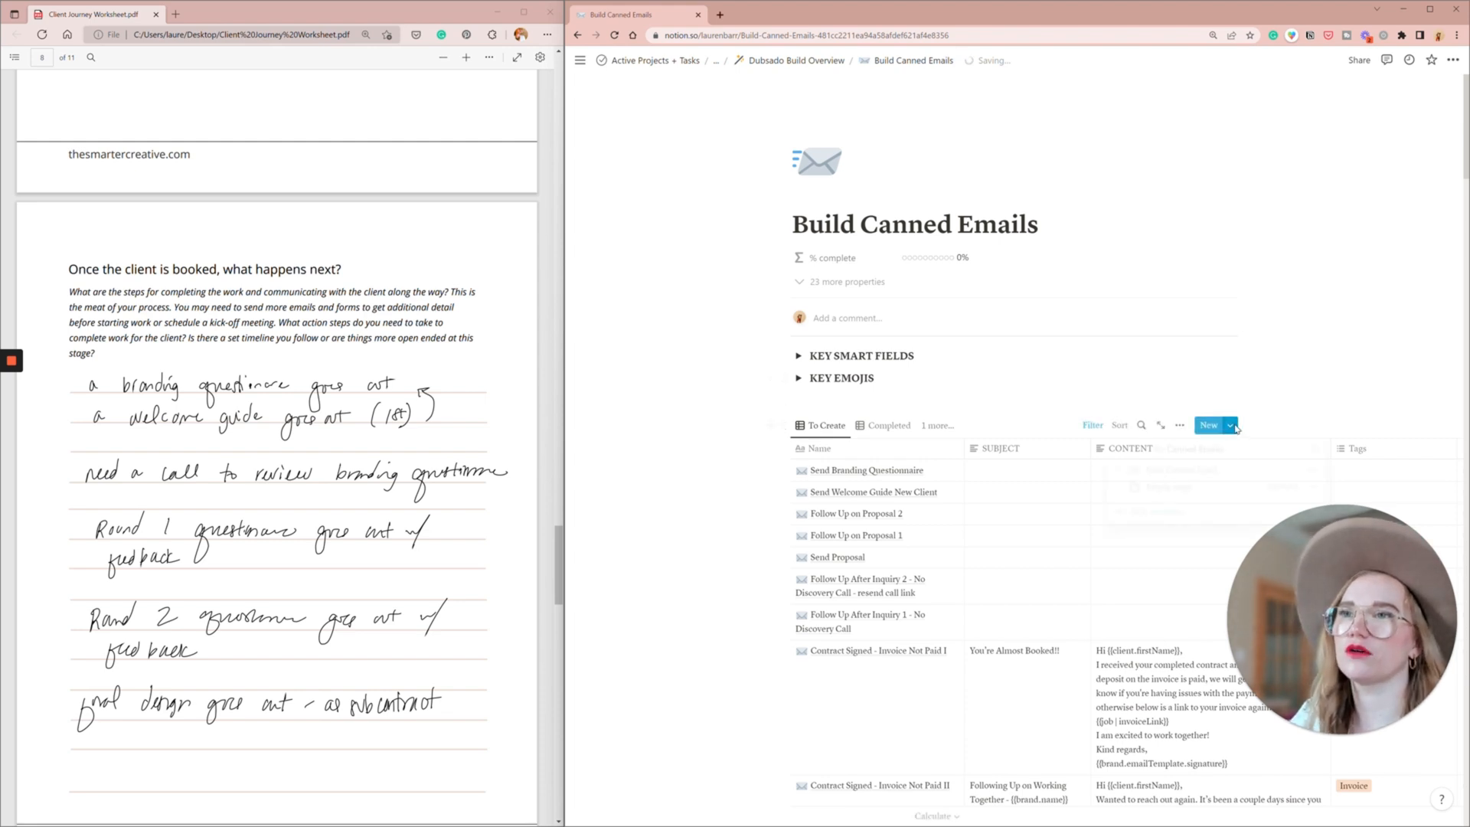
- Create a canned email titled "Request to Book a Branding Review Session" with the New Canned Email template
left_click(1177, 472)
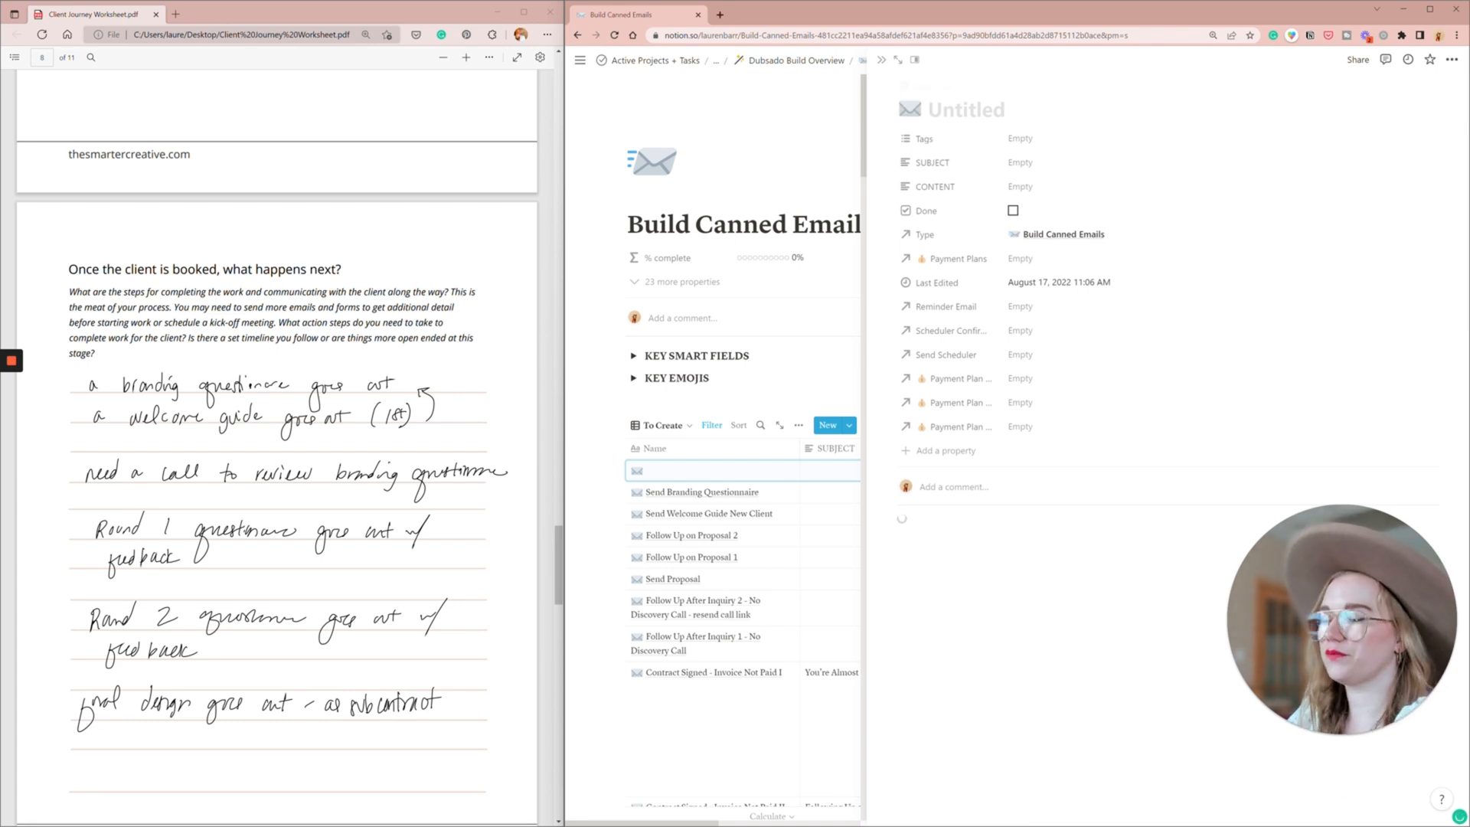
type("Request to ")
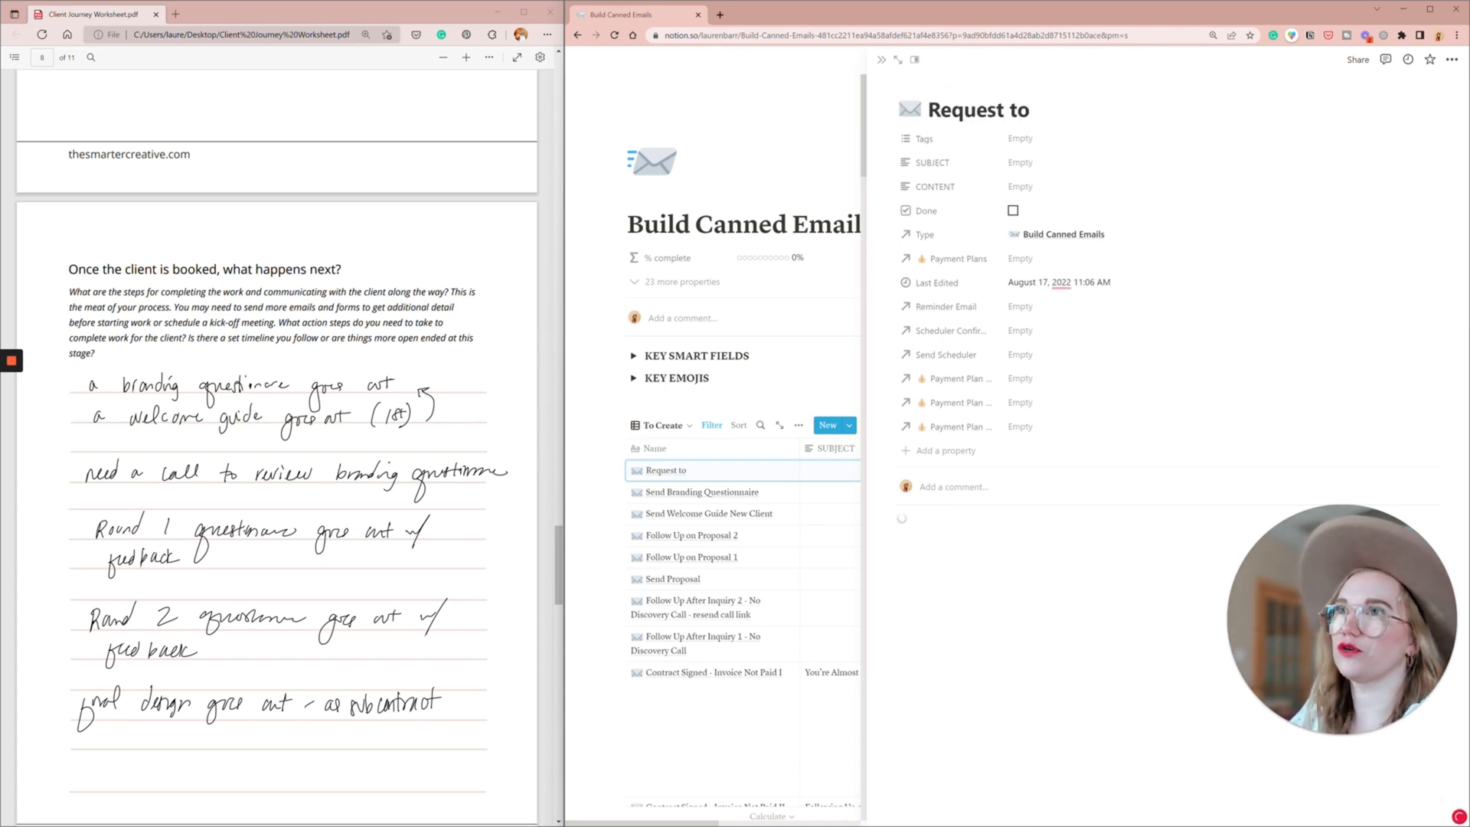
type("Book a Brandin")
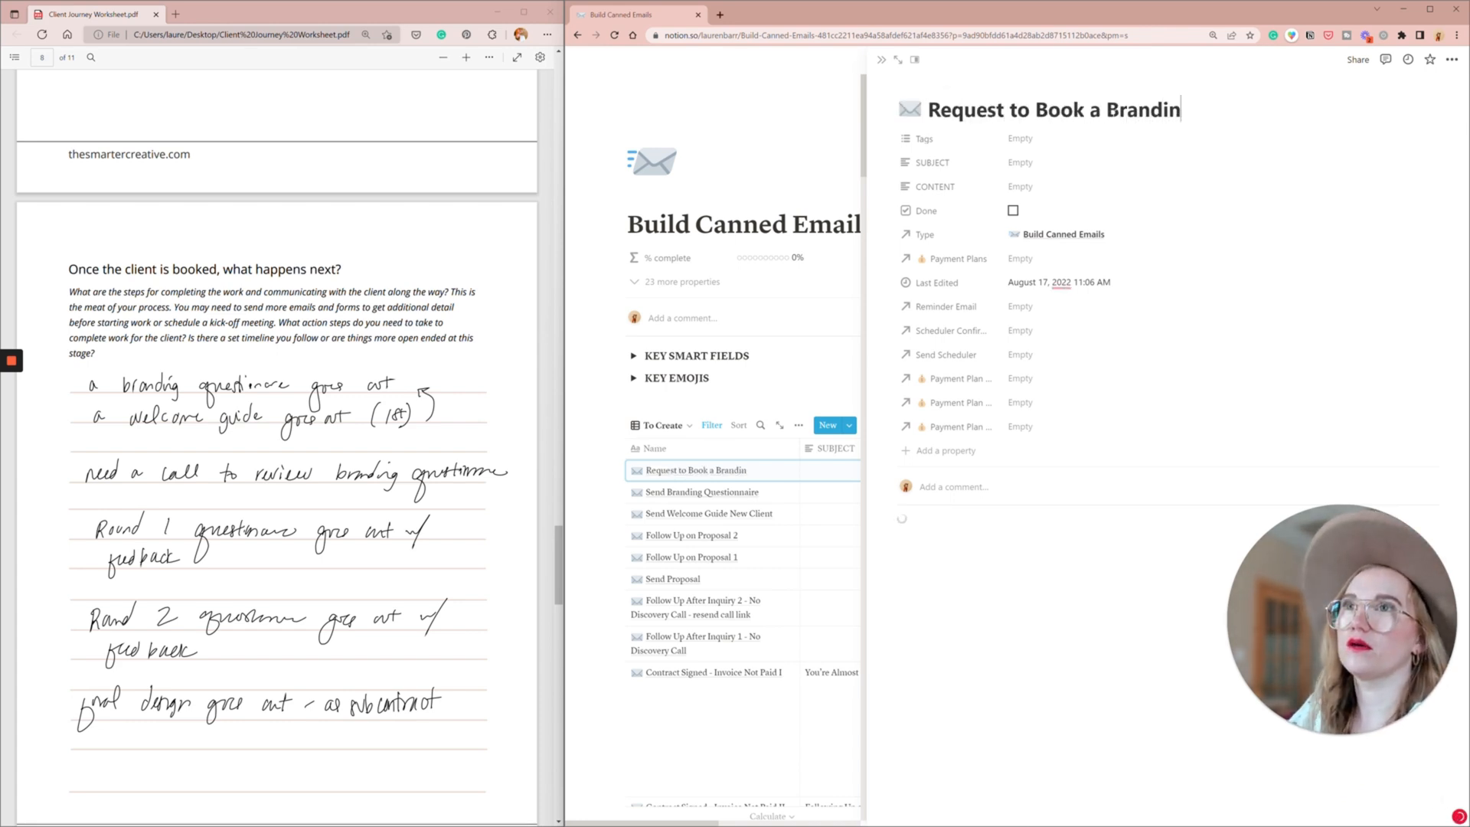
type("g Review")
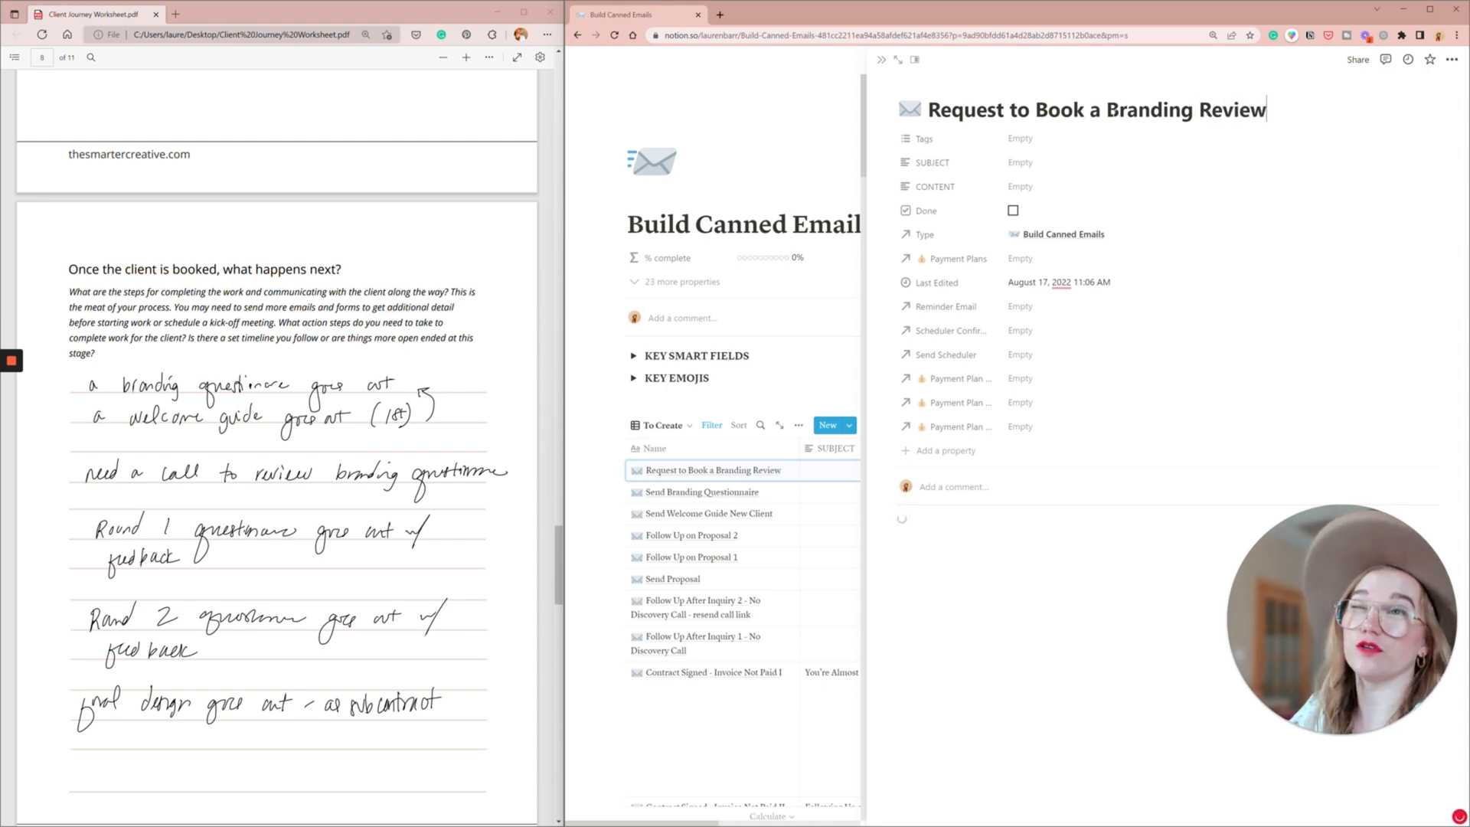
type(" Session")
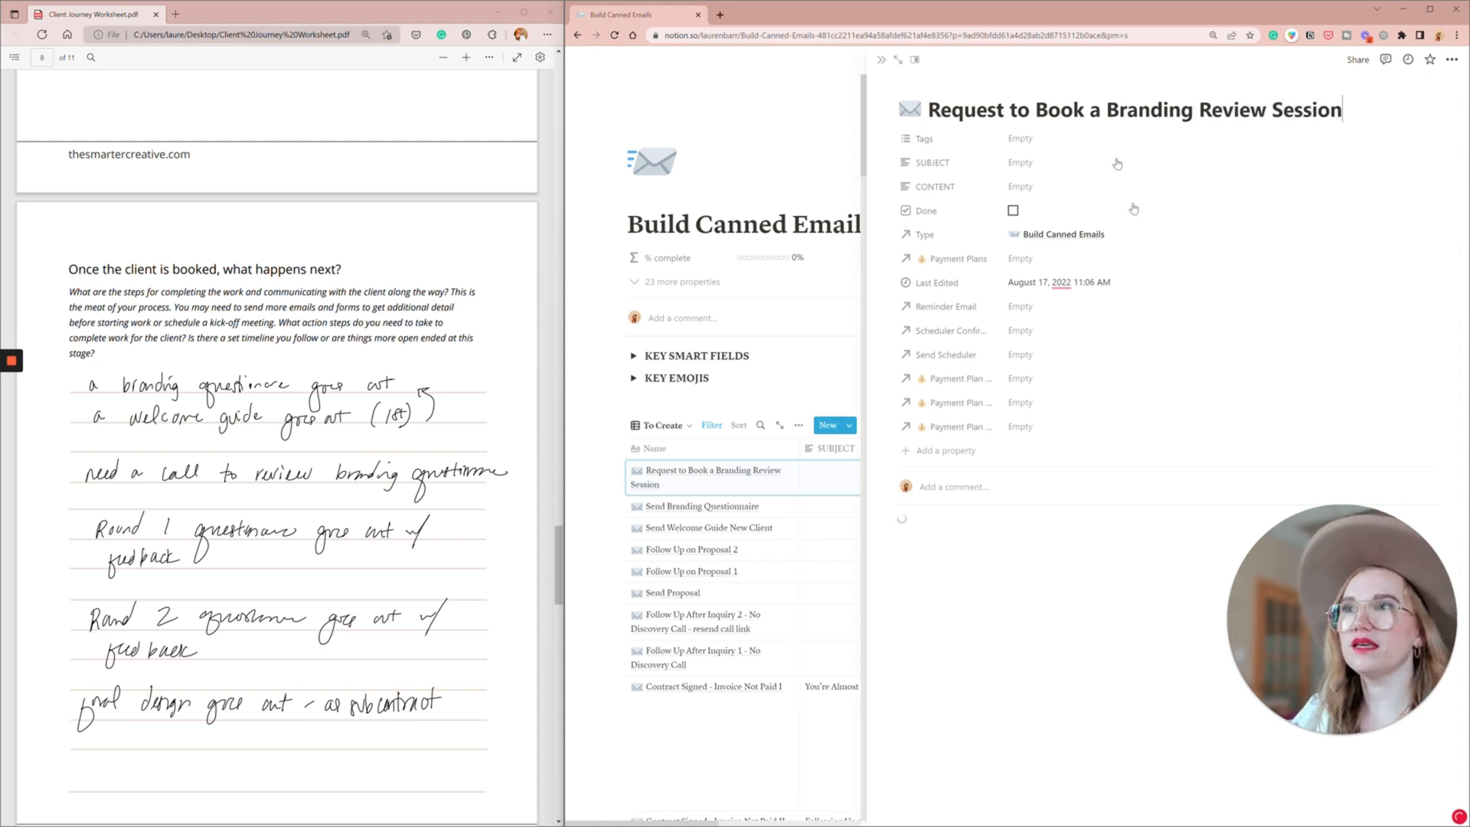
- Open the Scheduler Templates database from the email's Send Scheduler property and create a scheduler titled "Review Branding Questionnaire" with the untitled template, leaving it not done
left_click(1024, 356)
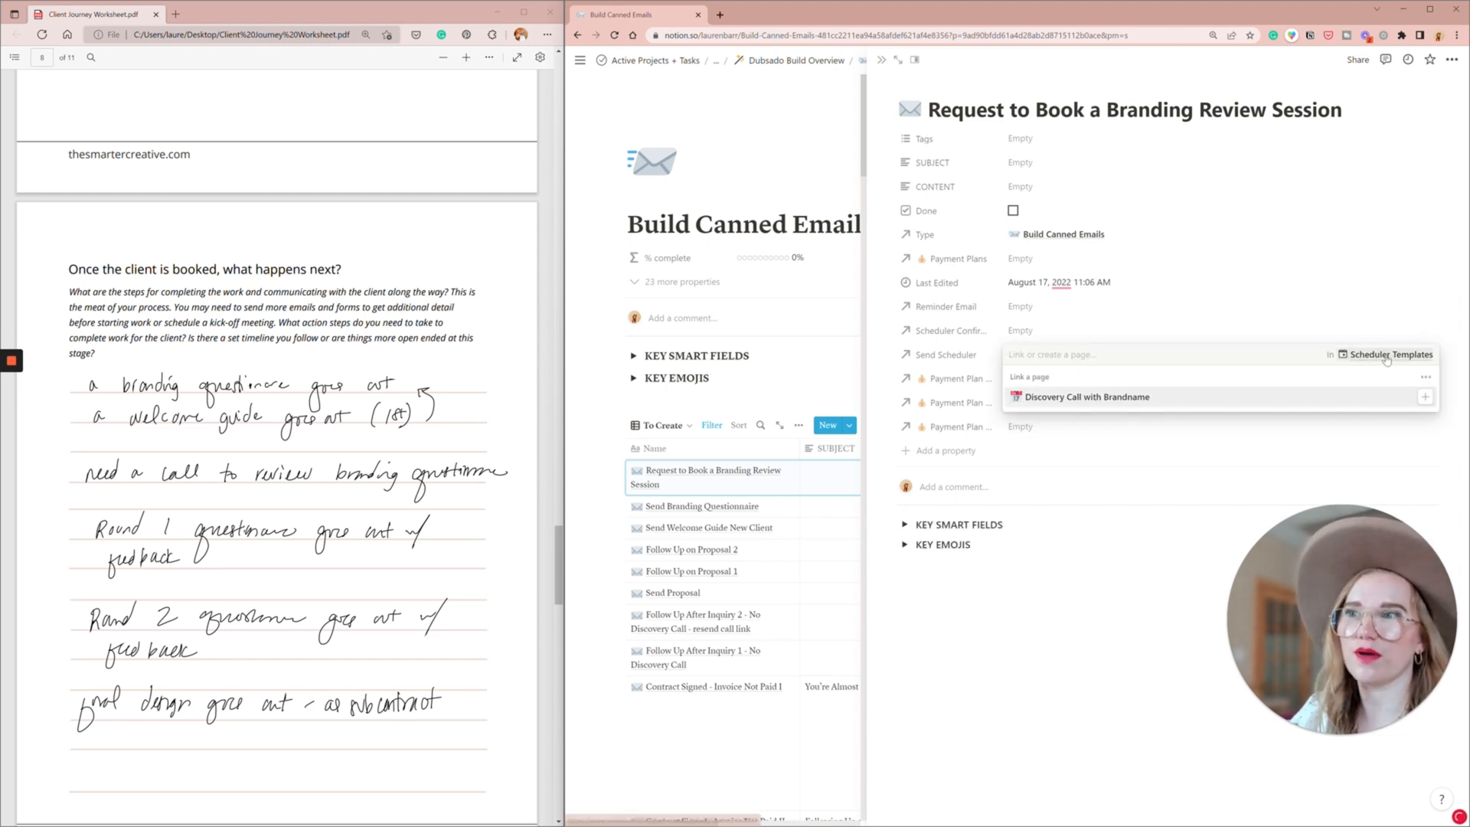
left_click(1388, 355)
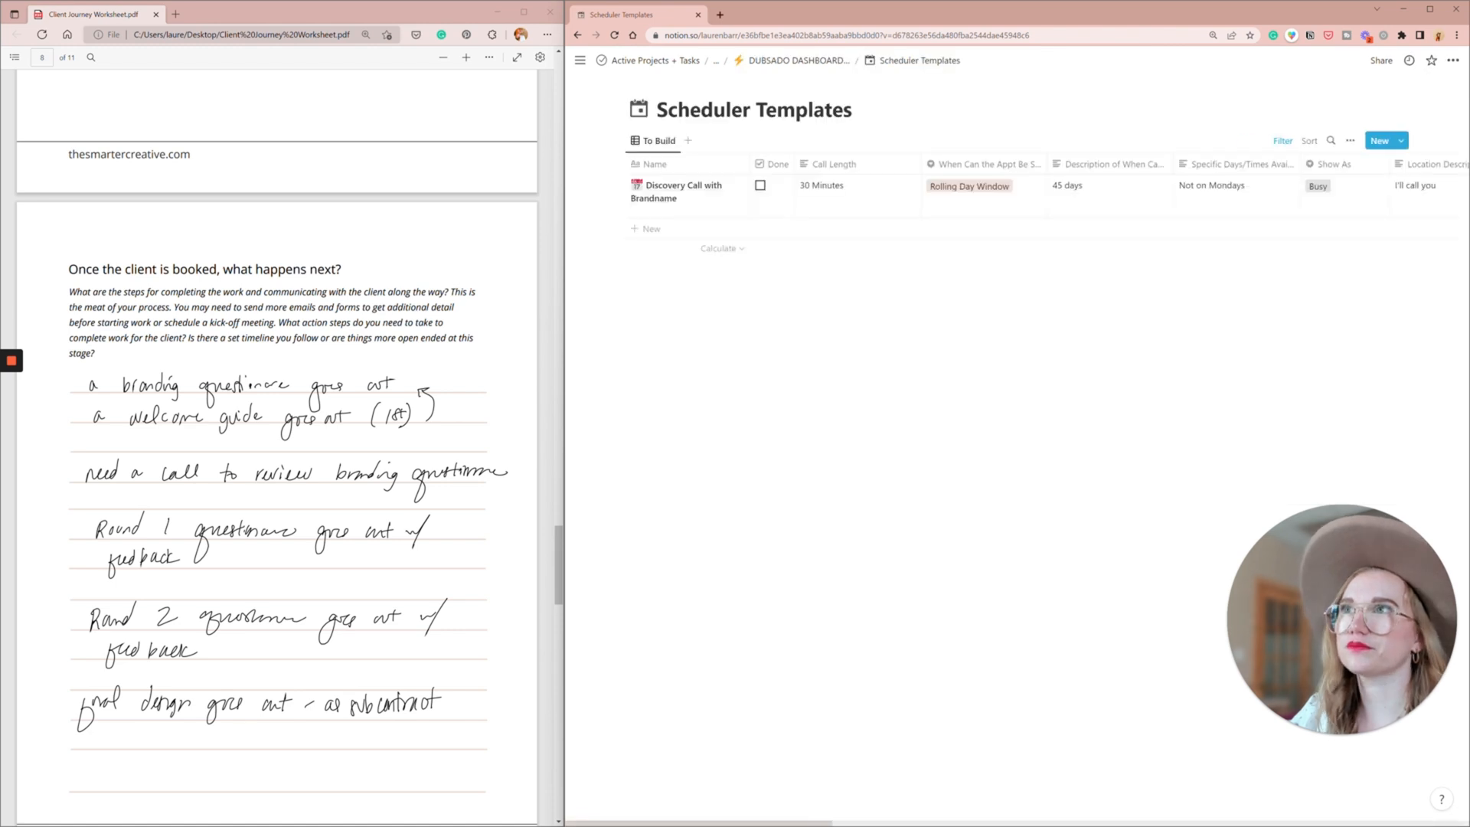
left_click(1401, 141)
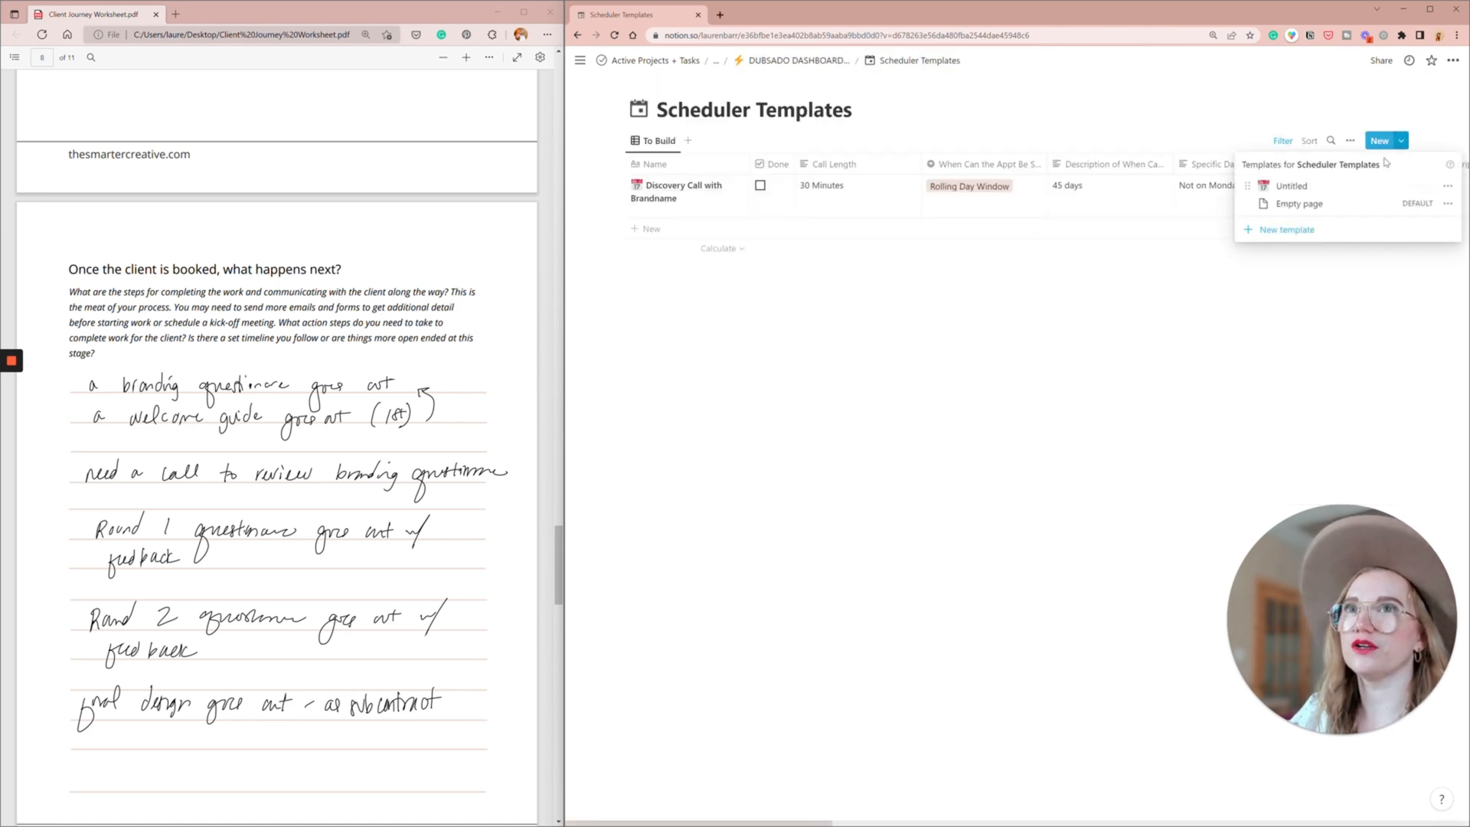
left_click(1313, 187)
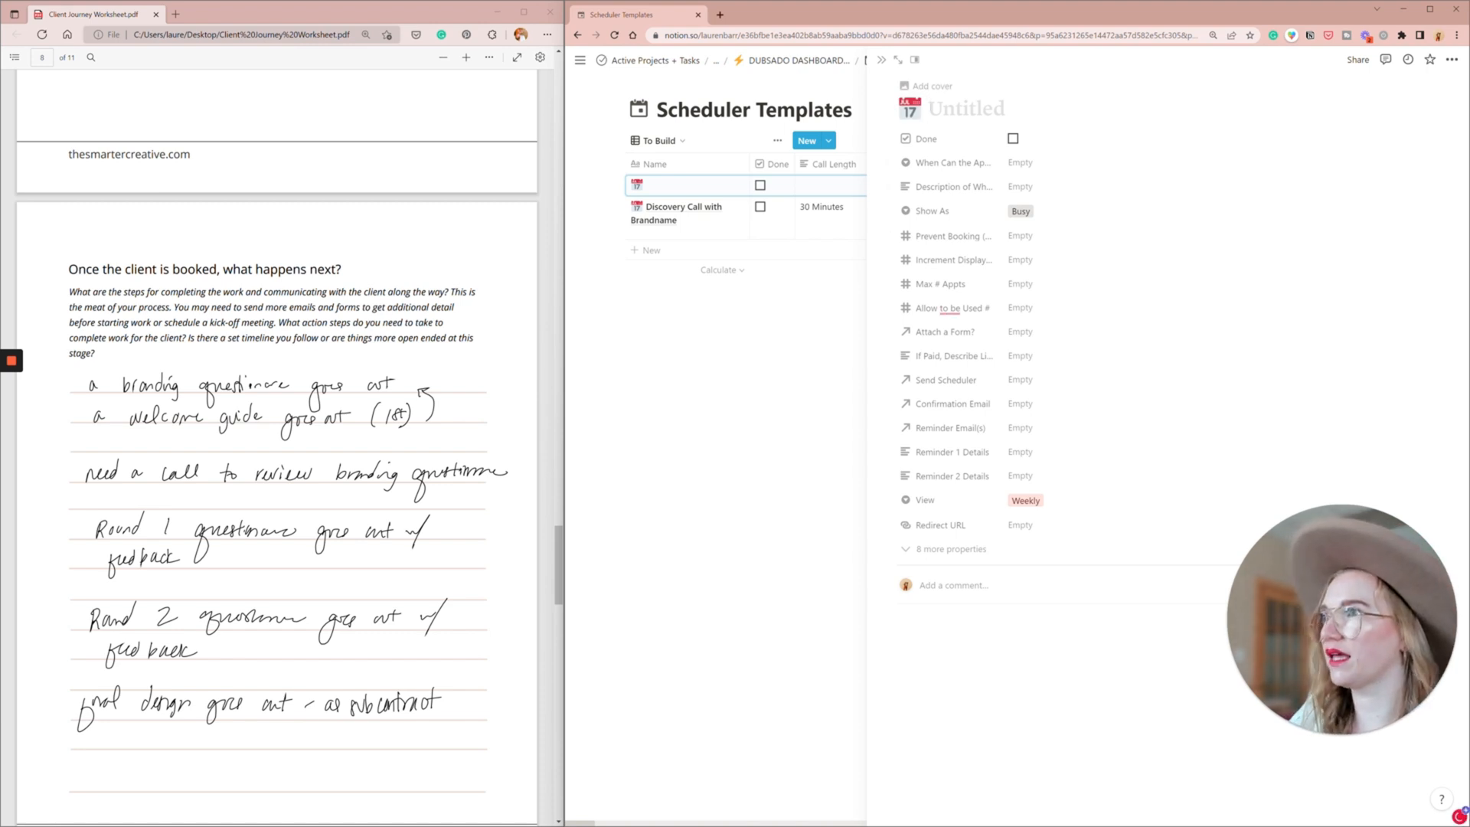
type("Review Bran")
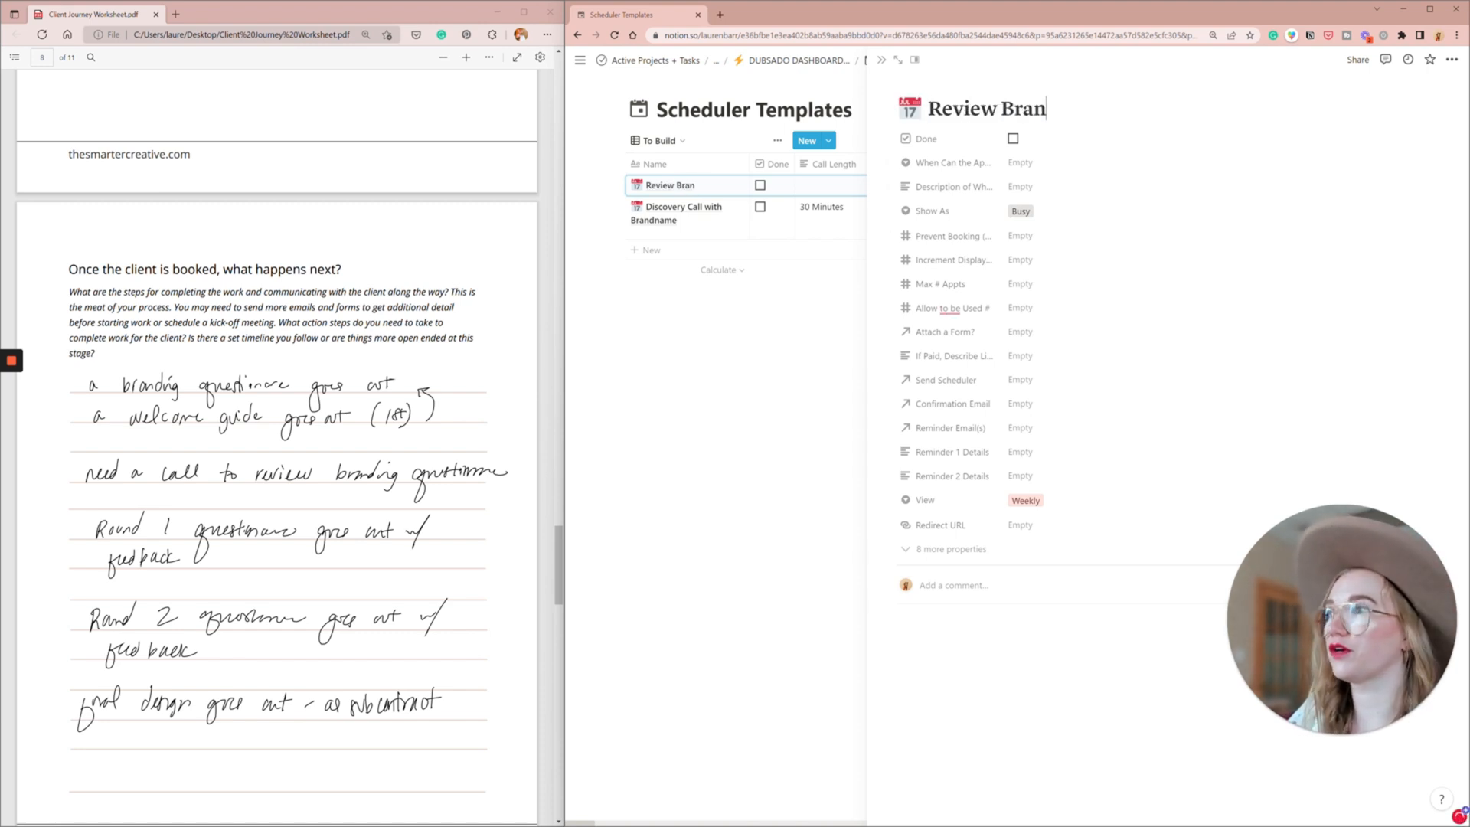
type("ding Questi")
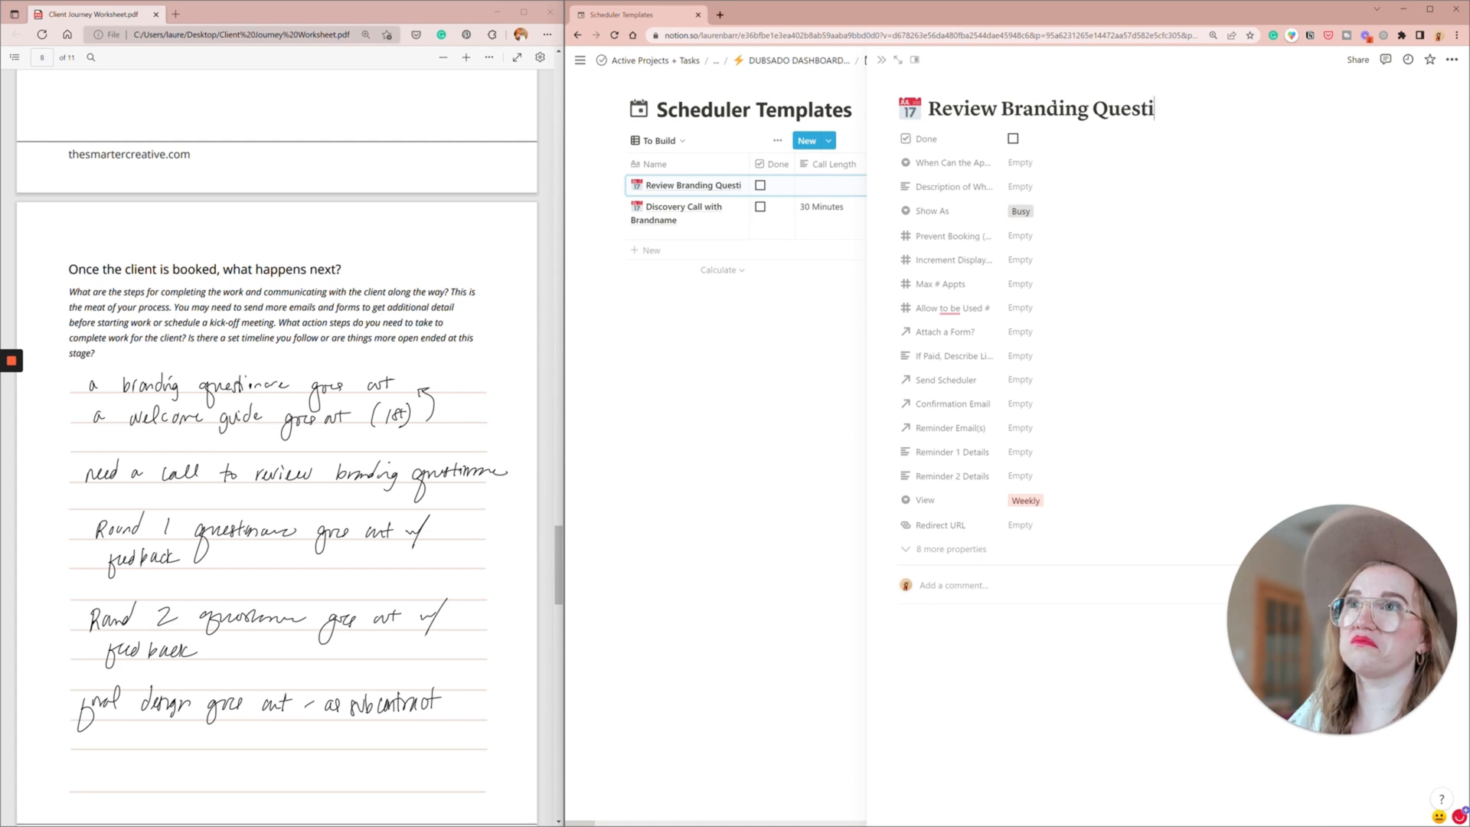
type("onnaire")
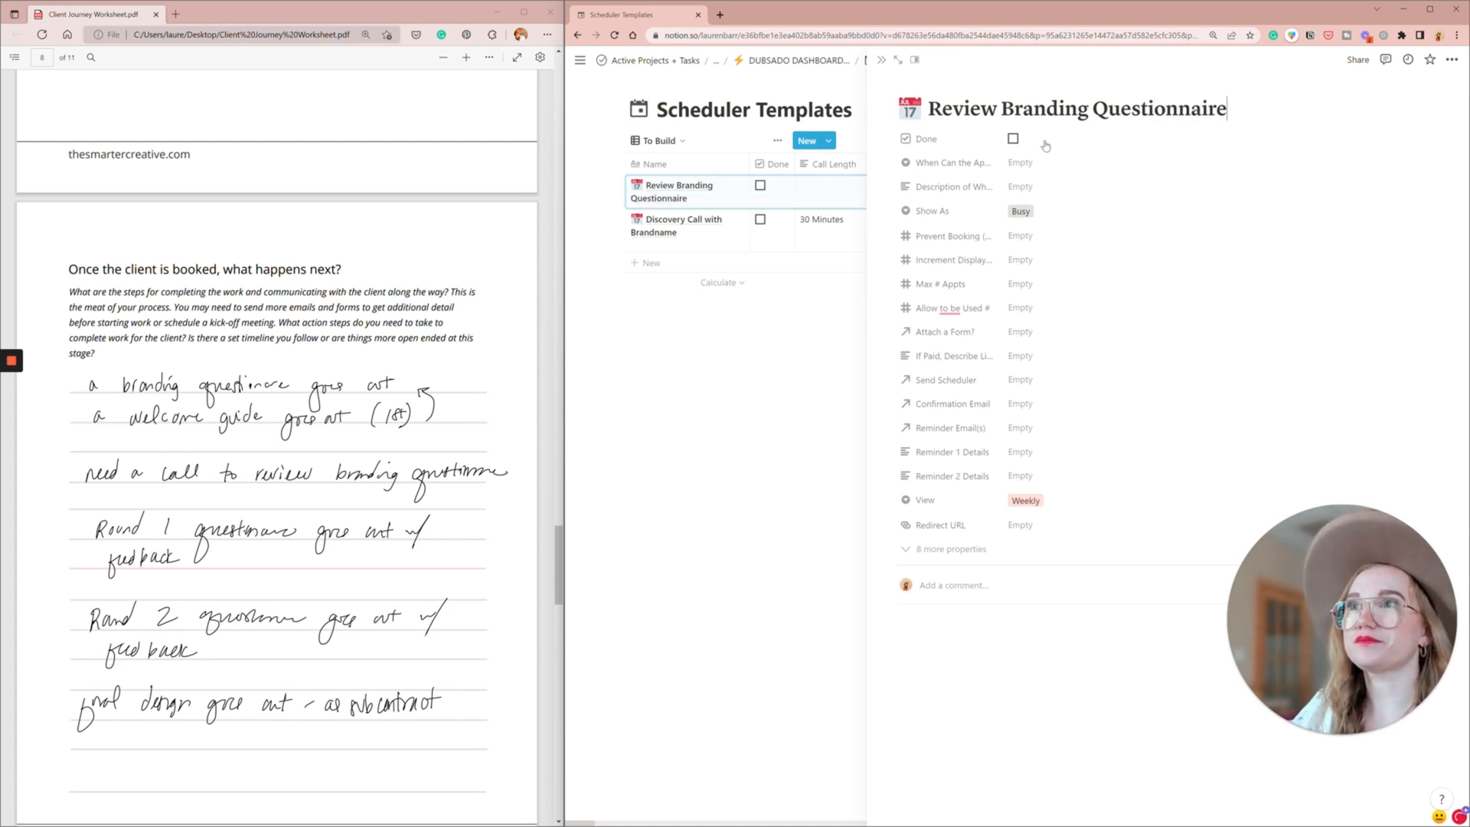
left_click(1014, 139)
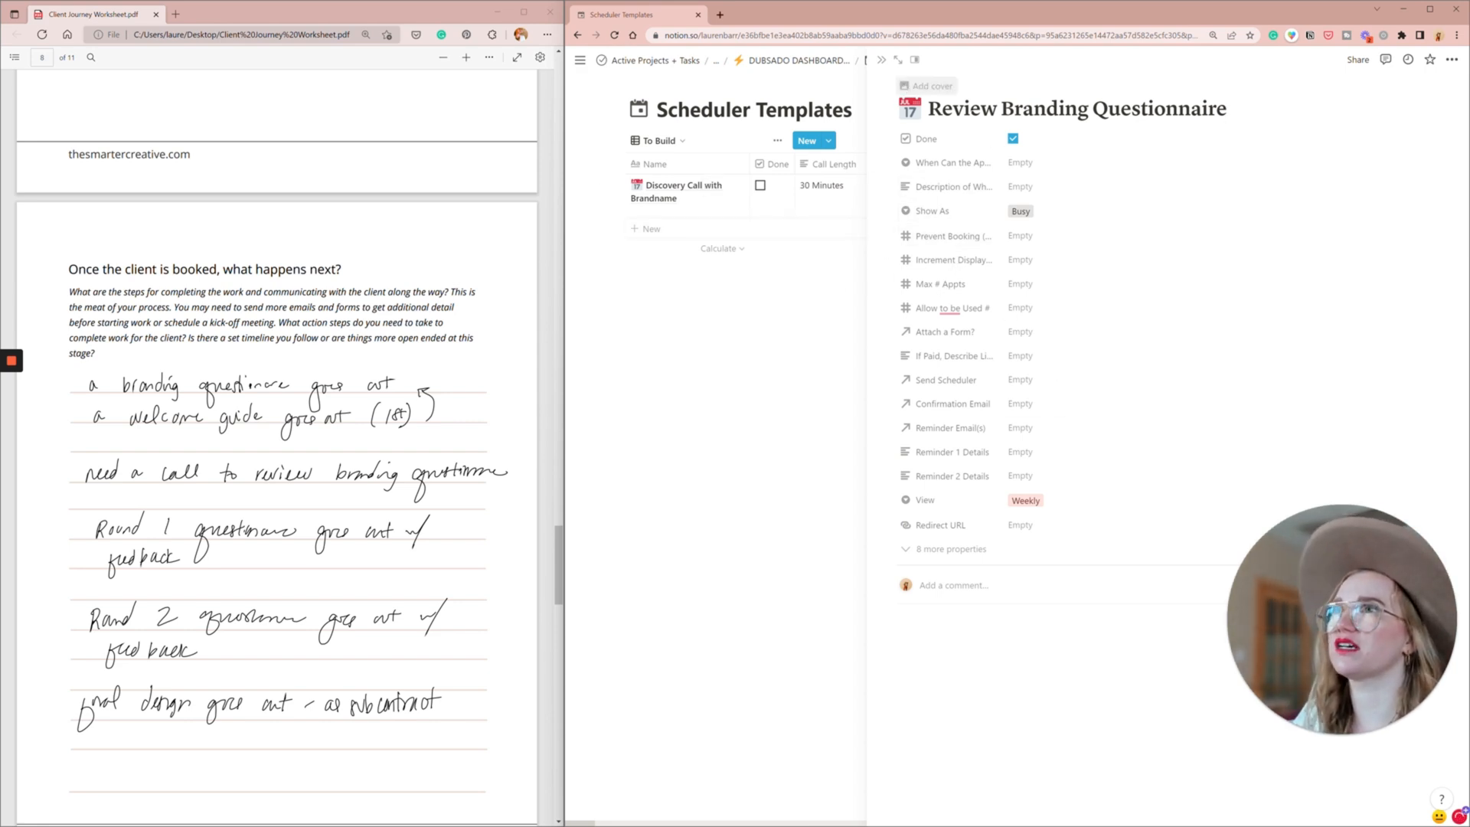
left_click(883, 61)
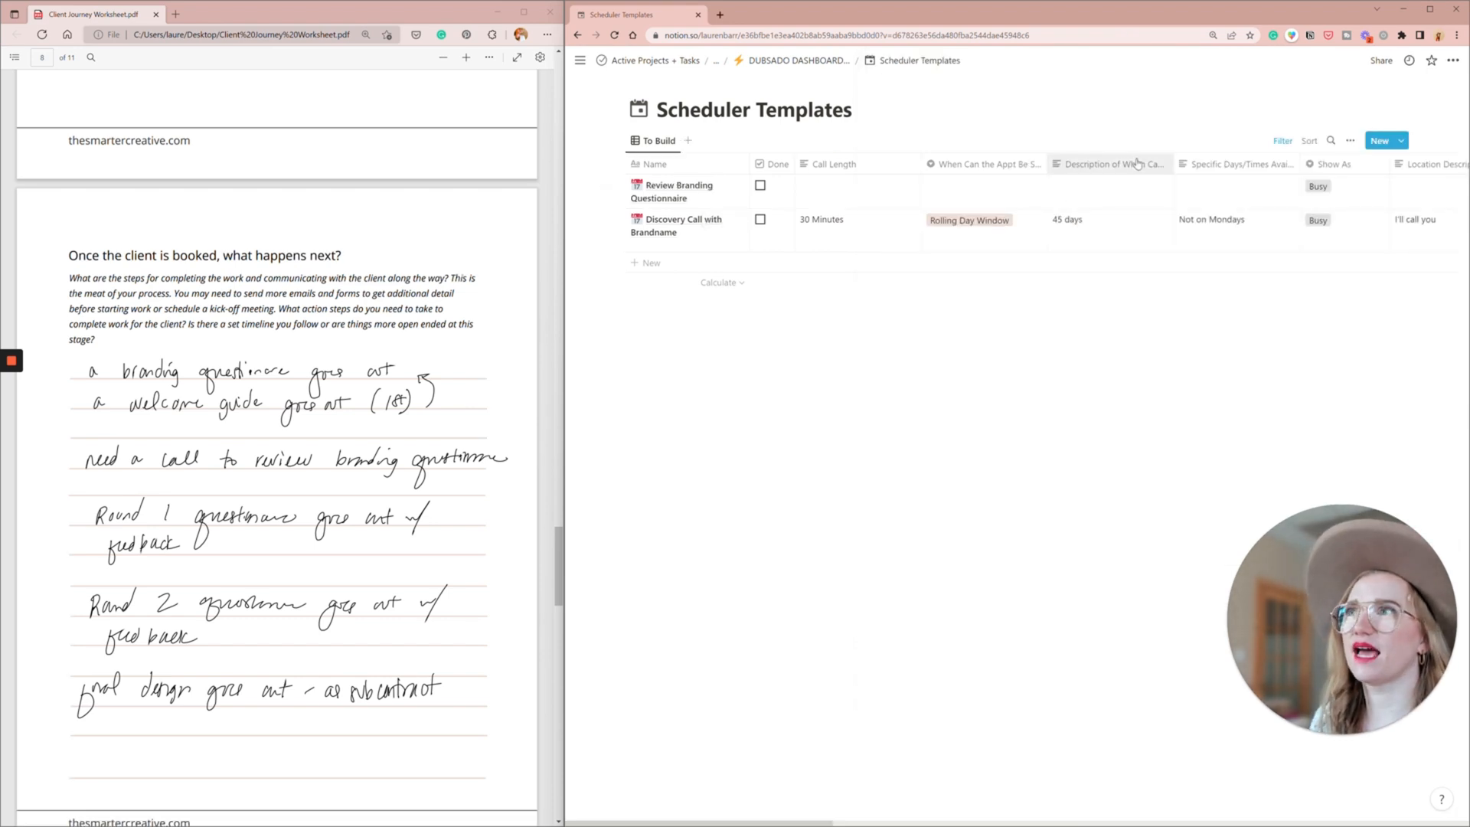
- Link the canned email "Request to Book a Branding Review Session" as the Send Scheduler email of the Review Branding Questionnaire scheduler
scroll(1071, 219, "right", 5)
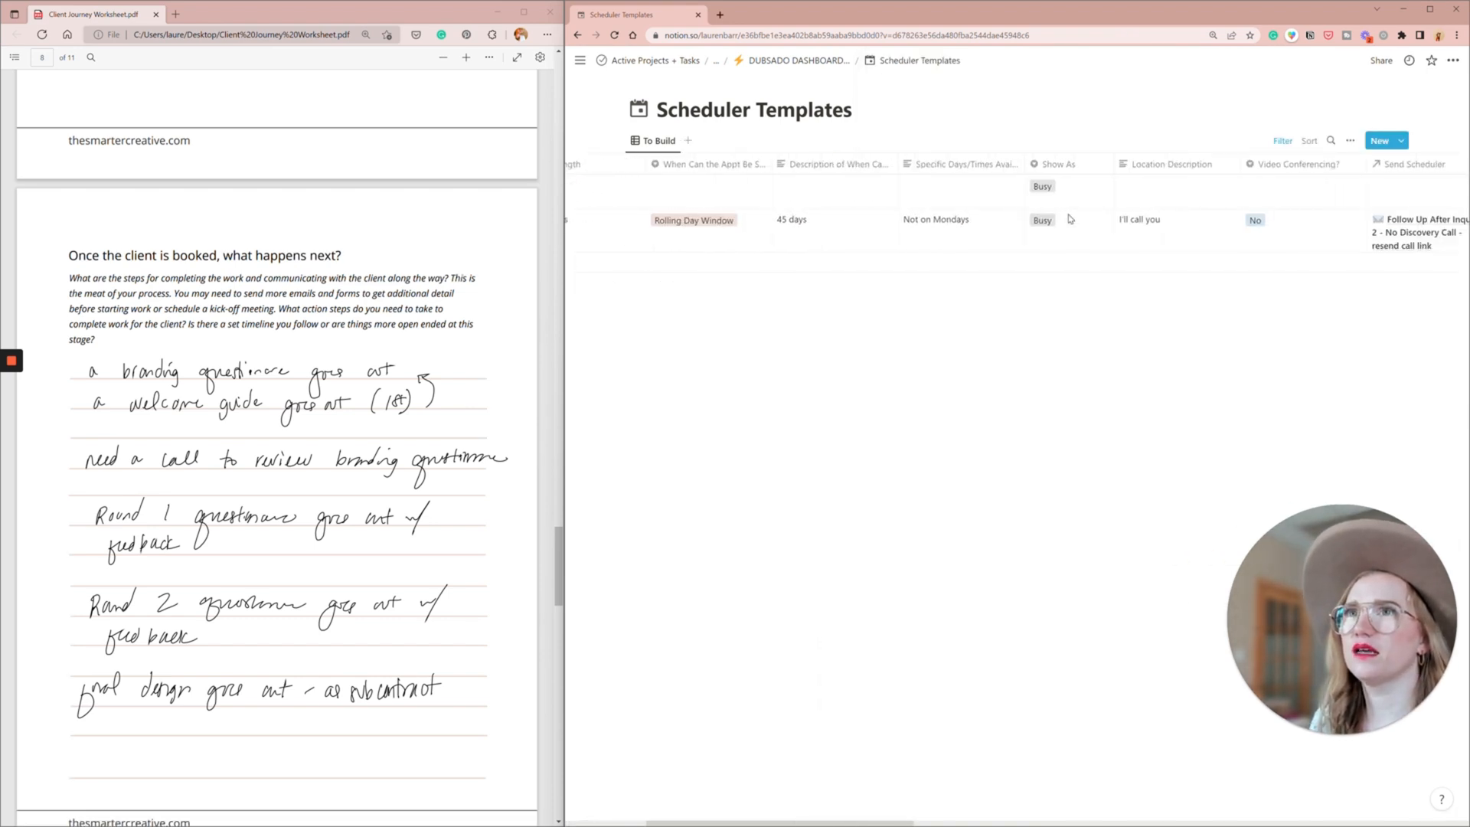
scroll(1071, 219, "right", 3)
left_click(1247, 192)
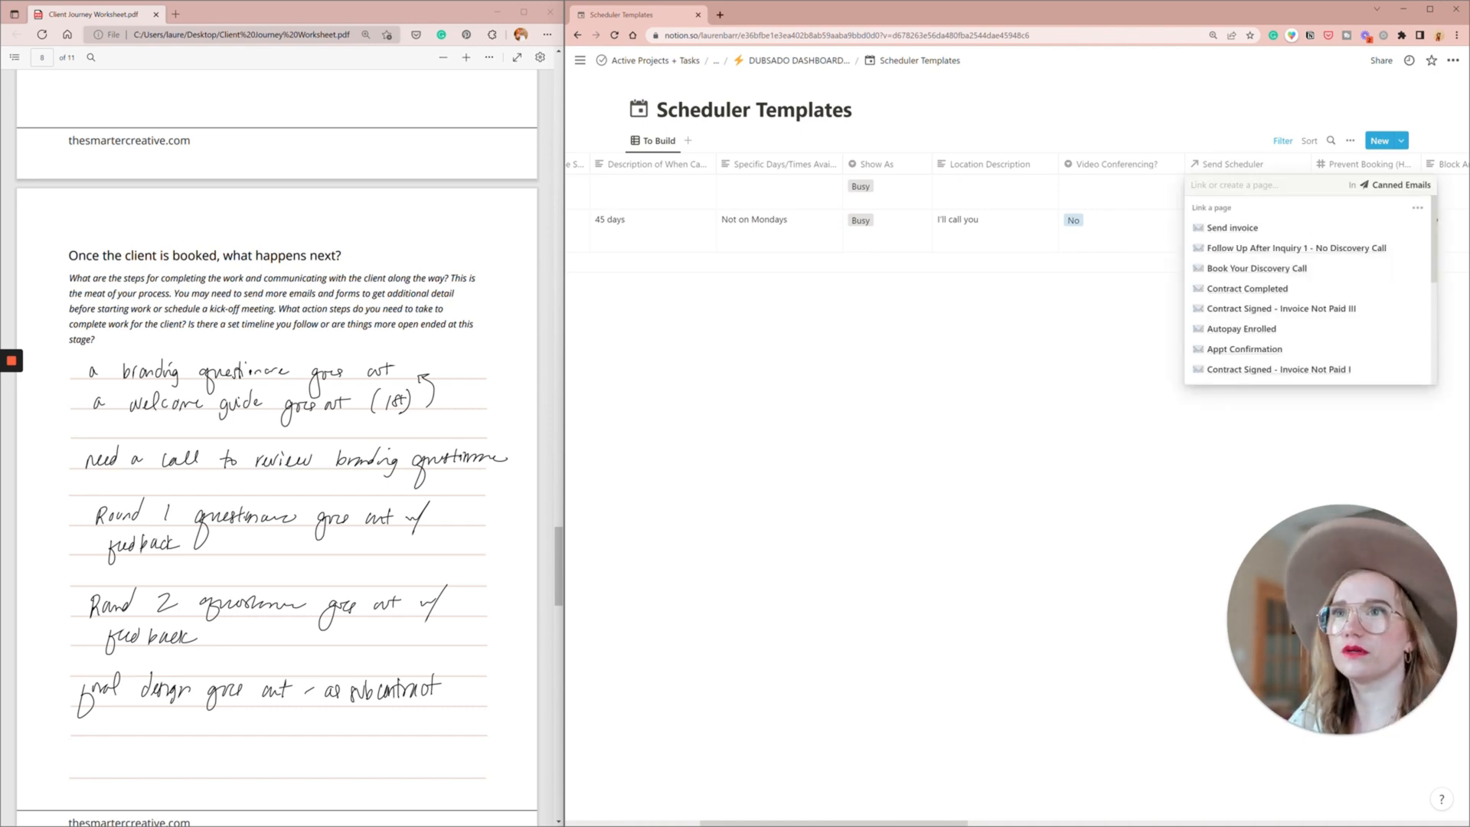
type("brand")
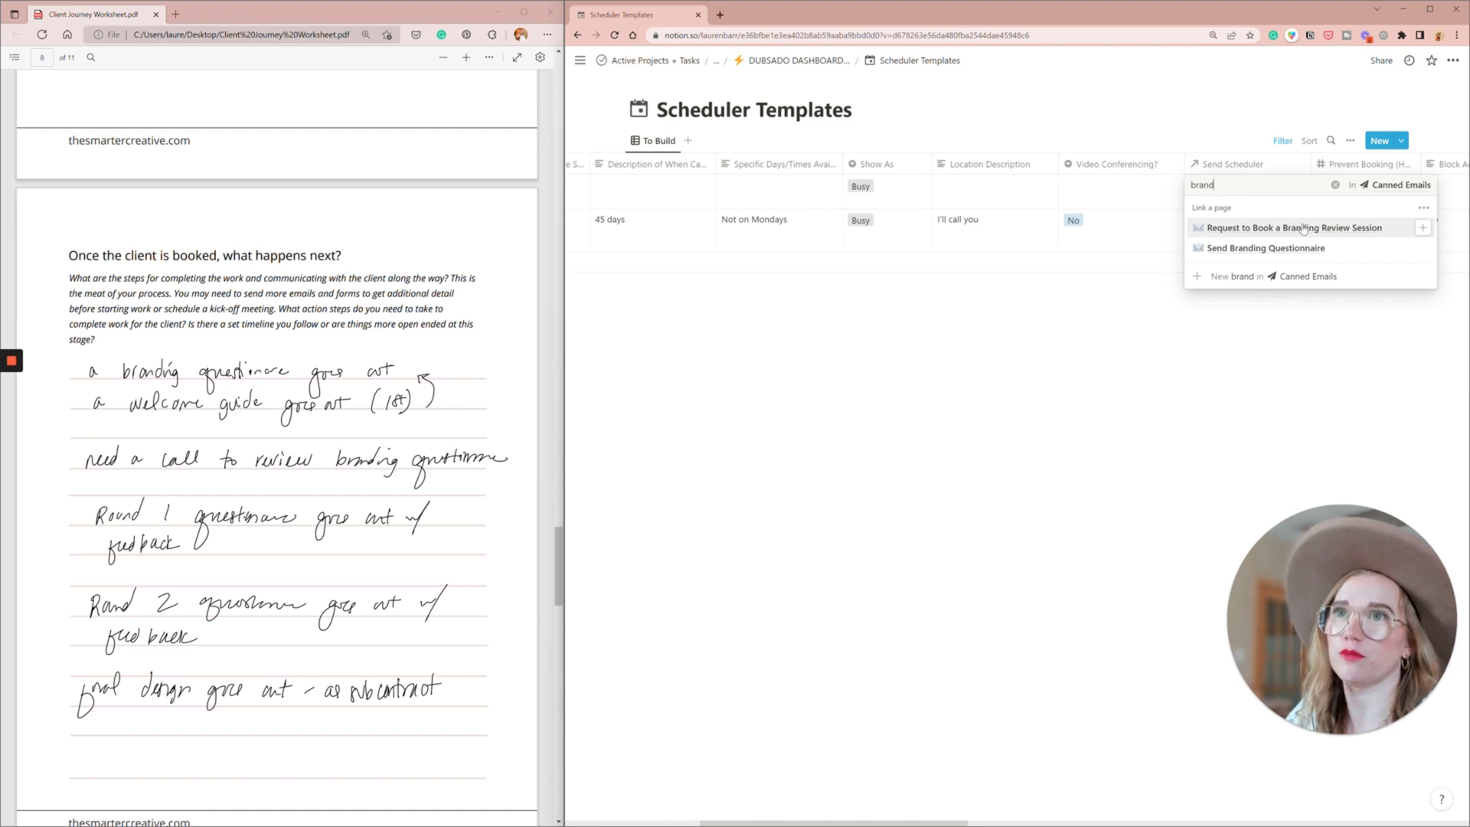
left_click(1303, 229)
key("Escape")
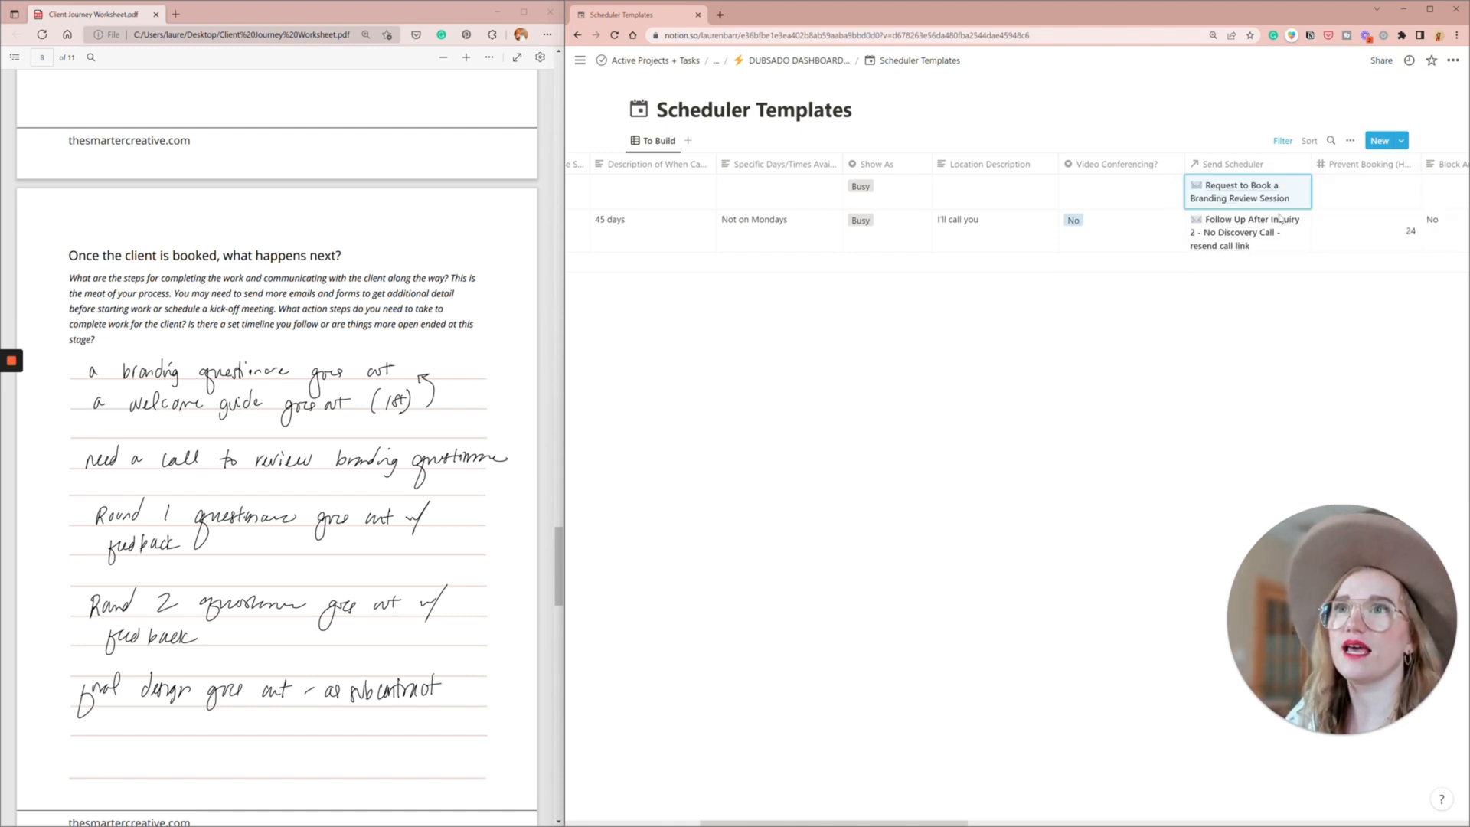
- Link the canned email "Appointment confirmation" as the Confirmation Email of the Review Branding Questionnaire scheduler
scroll(1272, 216, "right", 8)
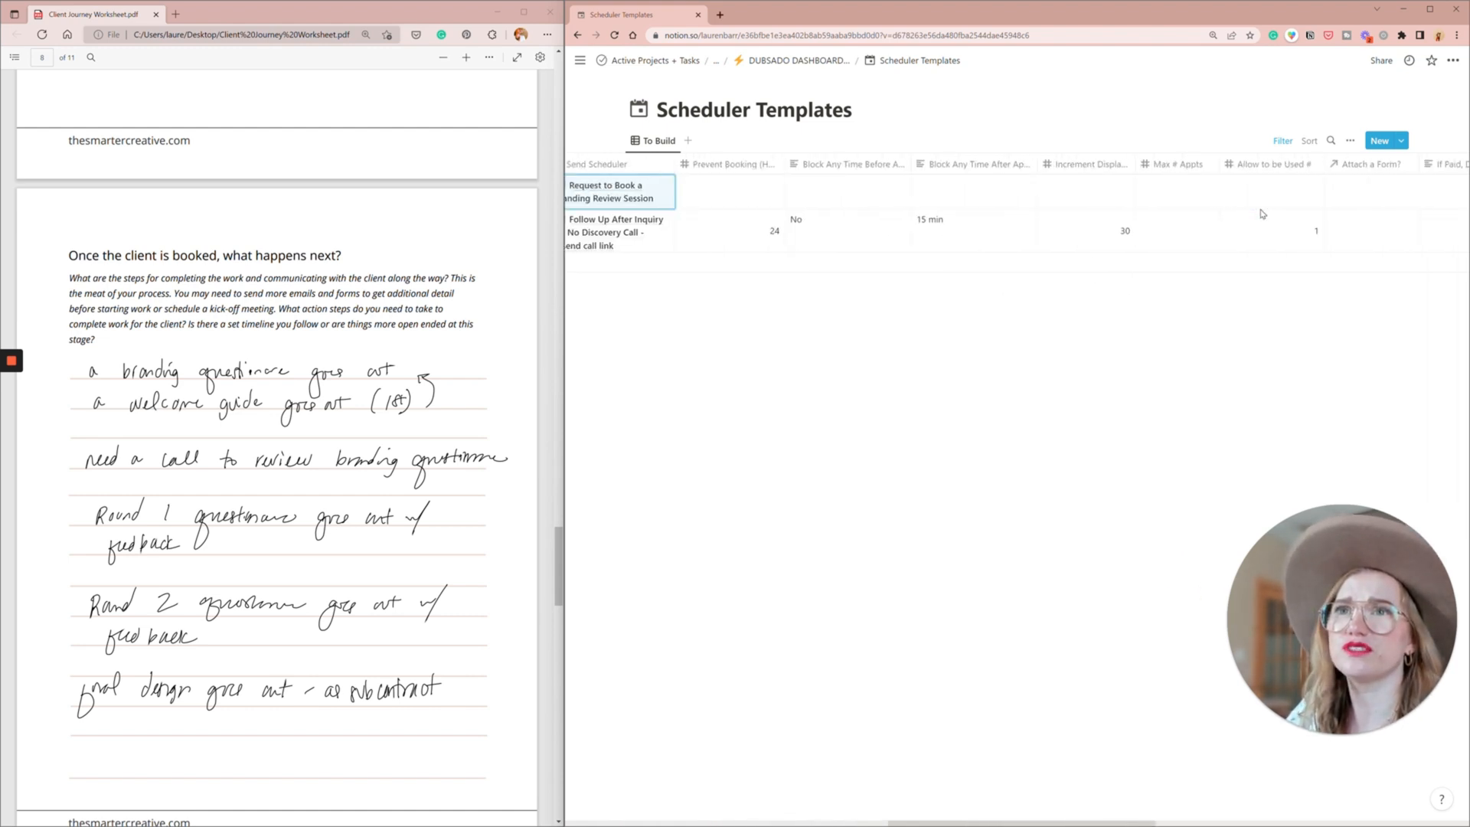
scroll(1262, 214, "right", 4)
left_click(1319, 192)
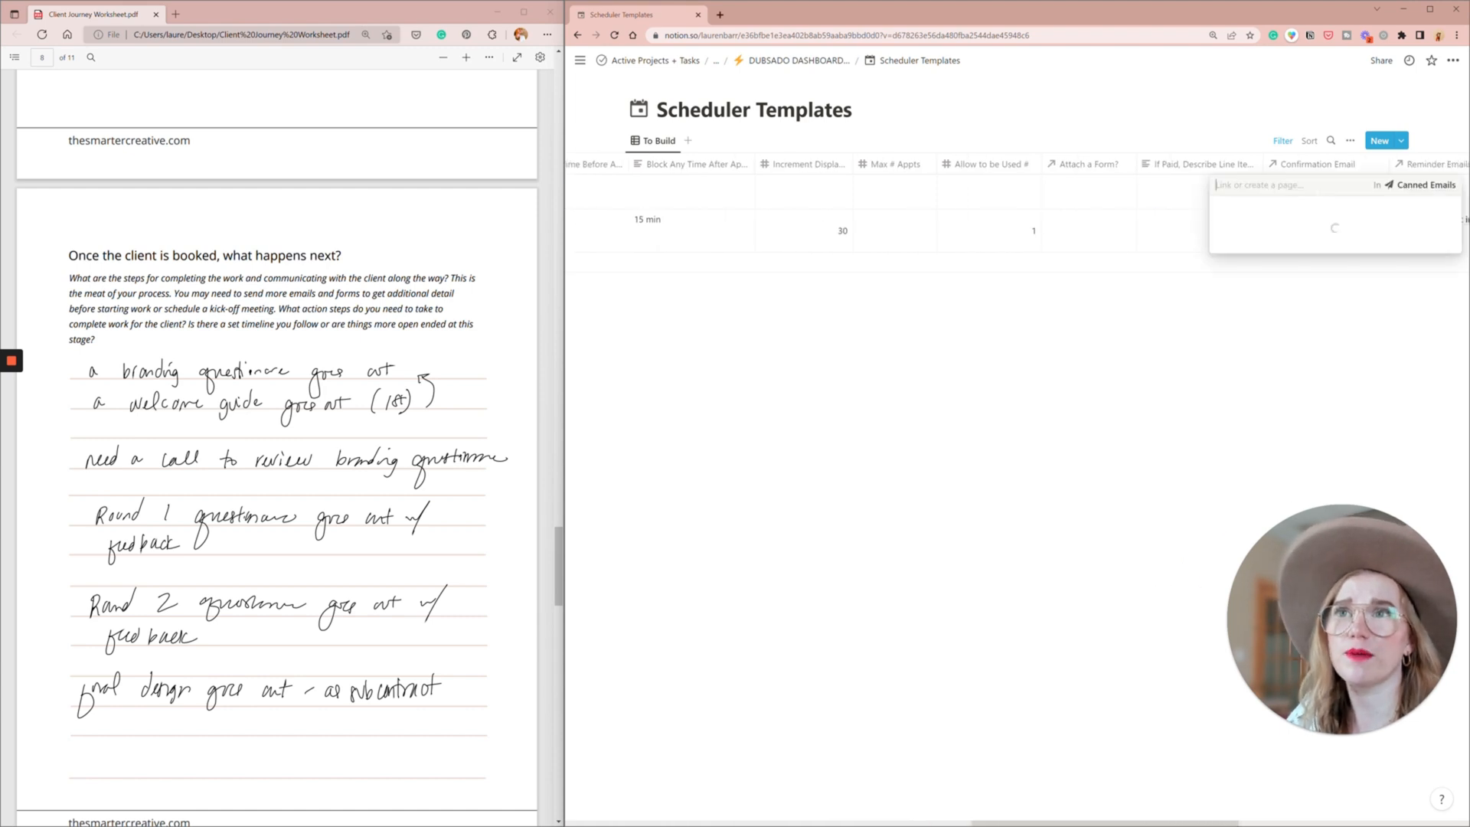
type("appoi")
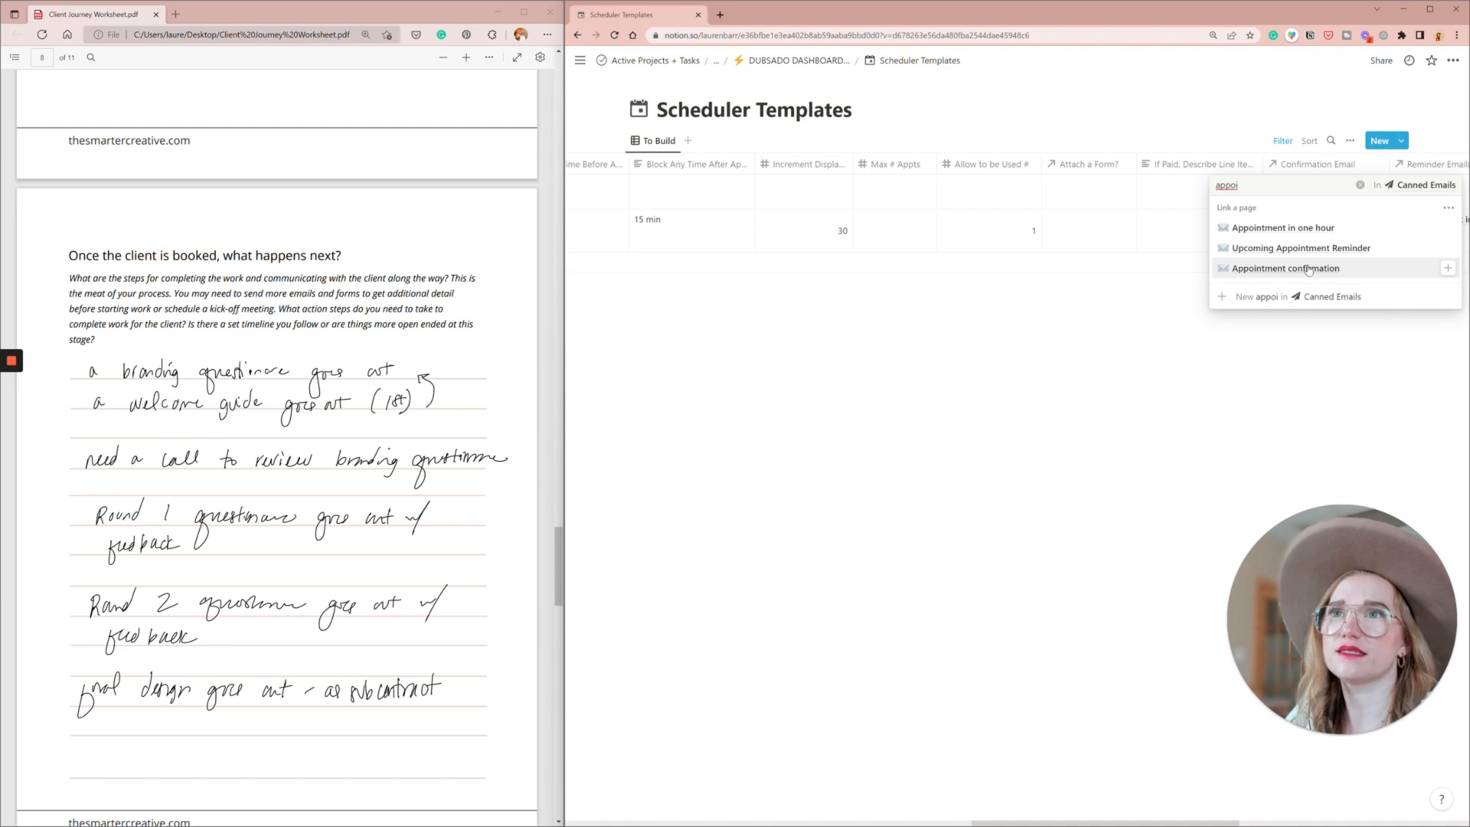
left_click(1310, 269)
key("Escape")
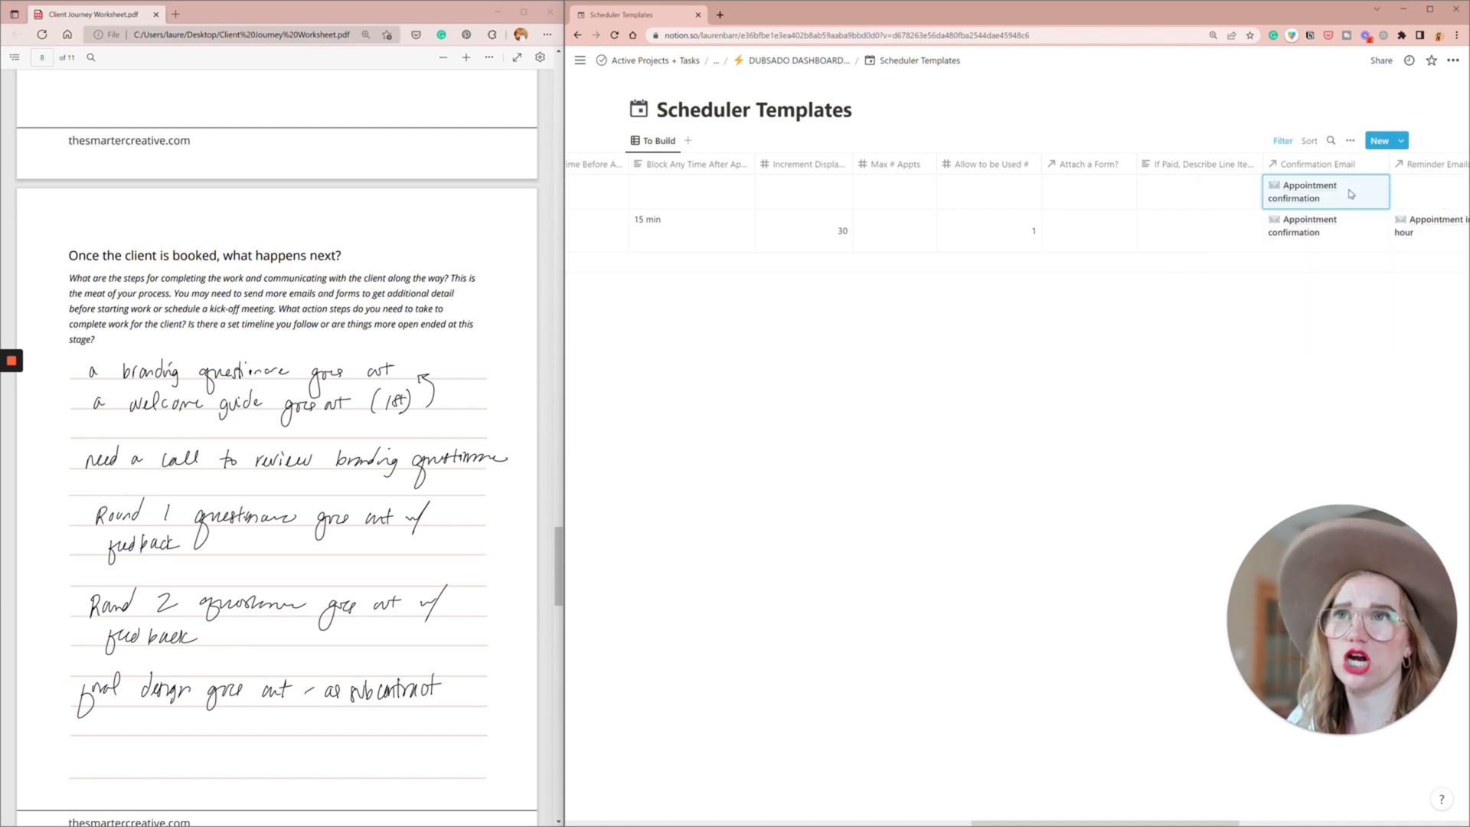
- Link the canned email "Appointment in one hour" under Reminder Email(s) for the Review Branding Questionnaire scheduler
key("Return")
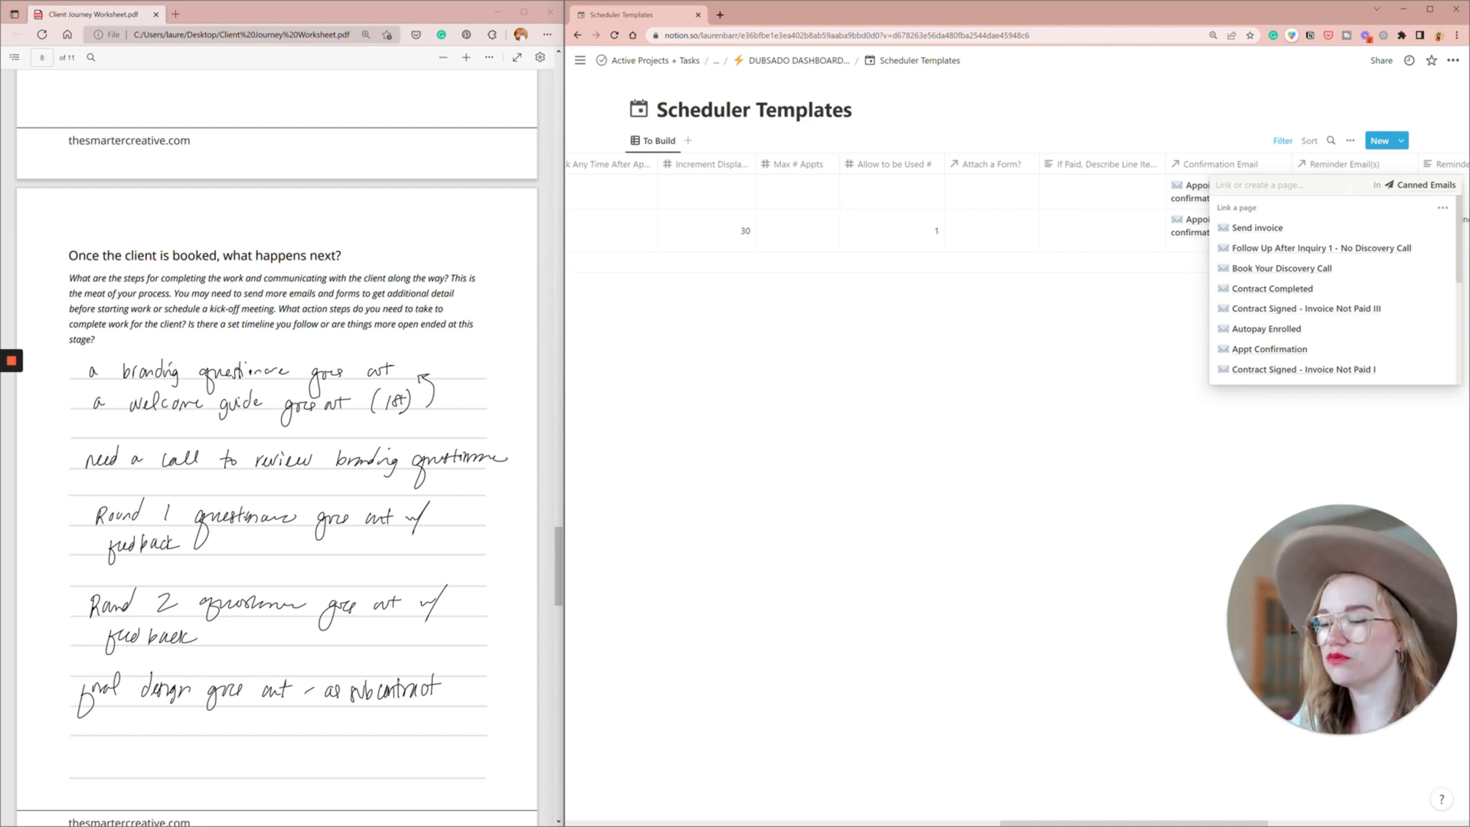
type("appoin")
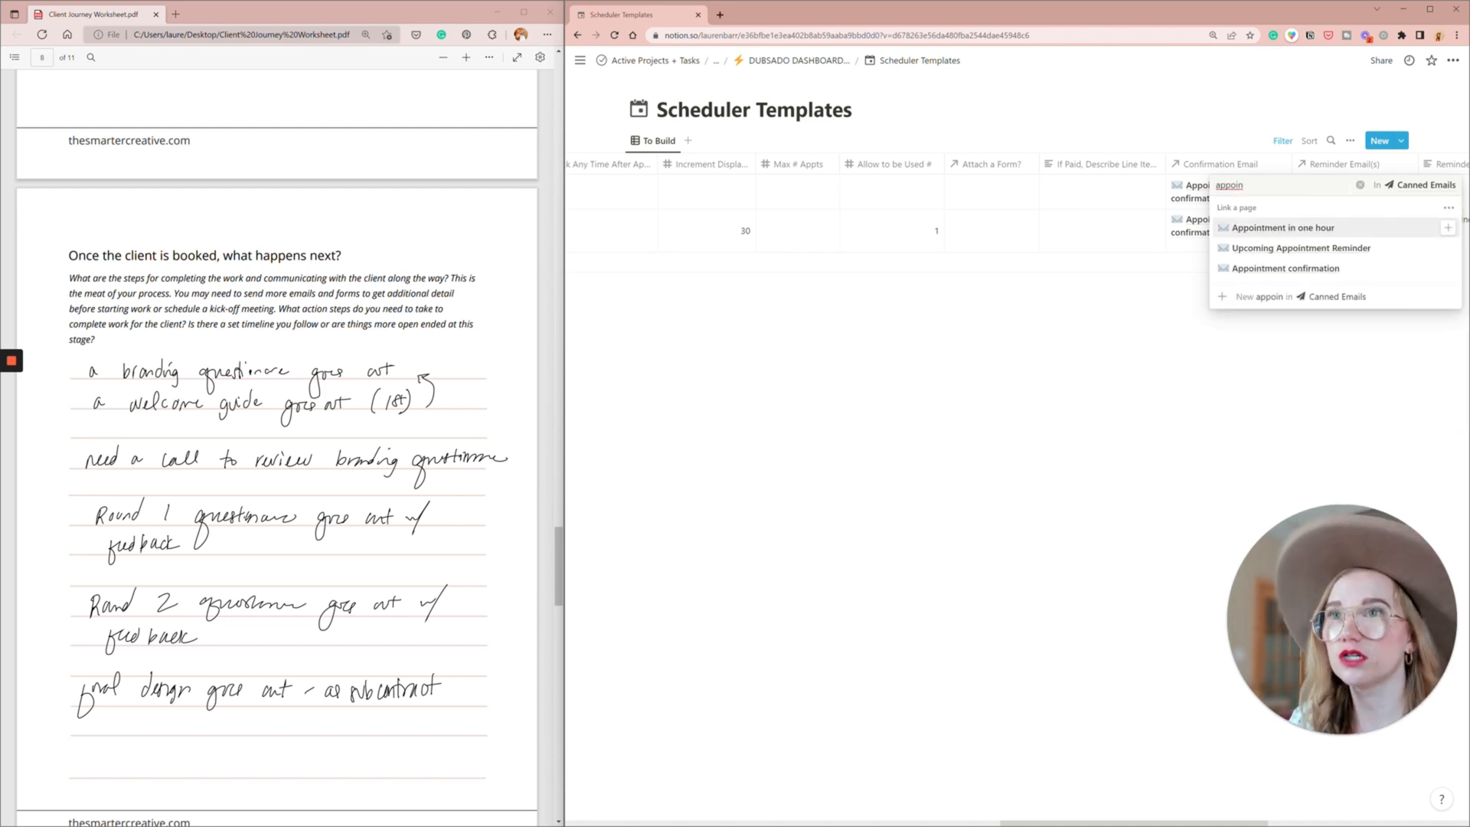
left_click(1307, 230)
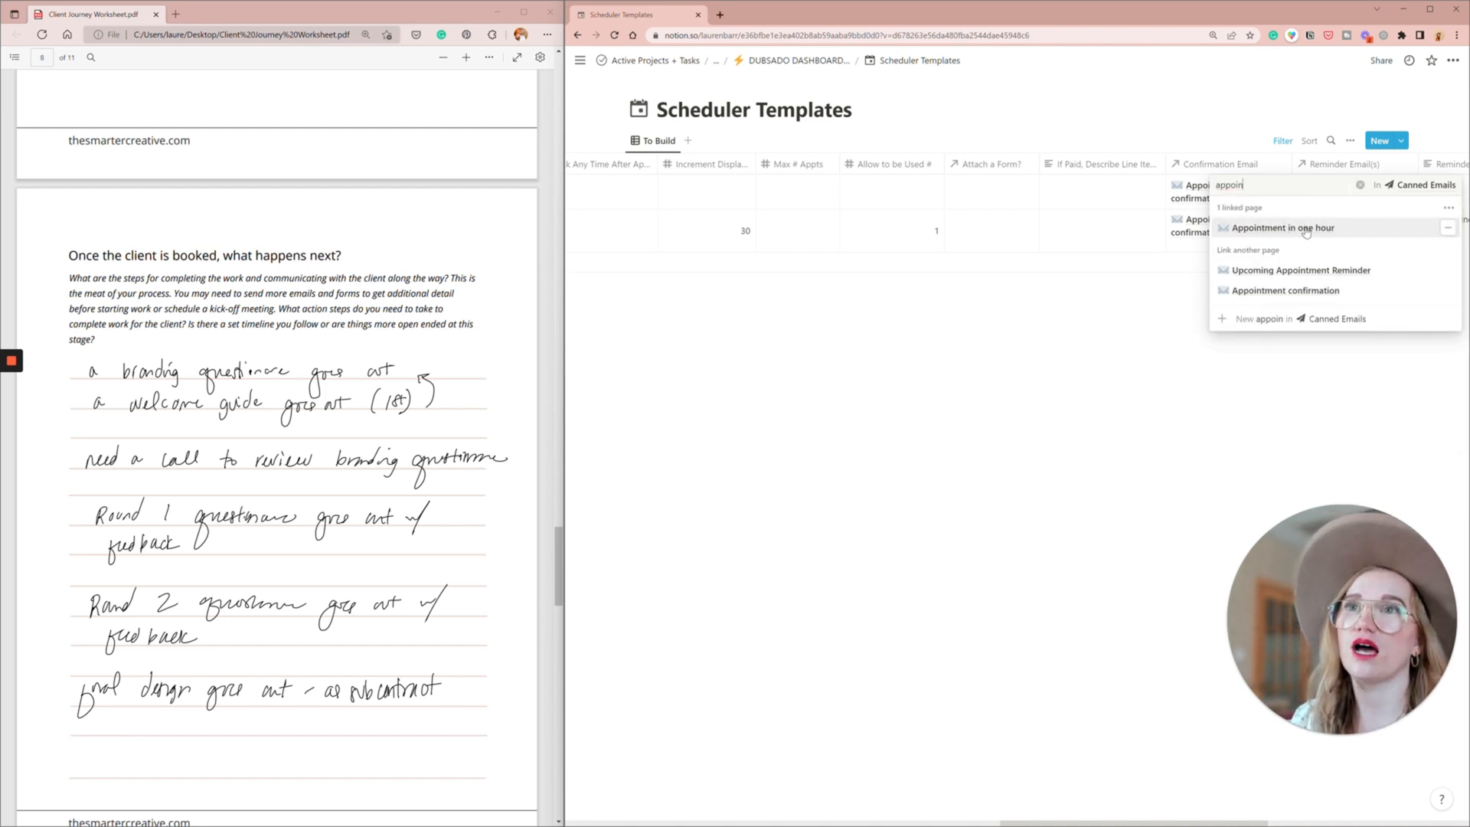
key("Escape")
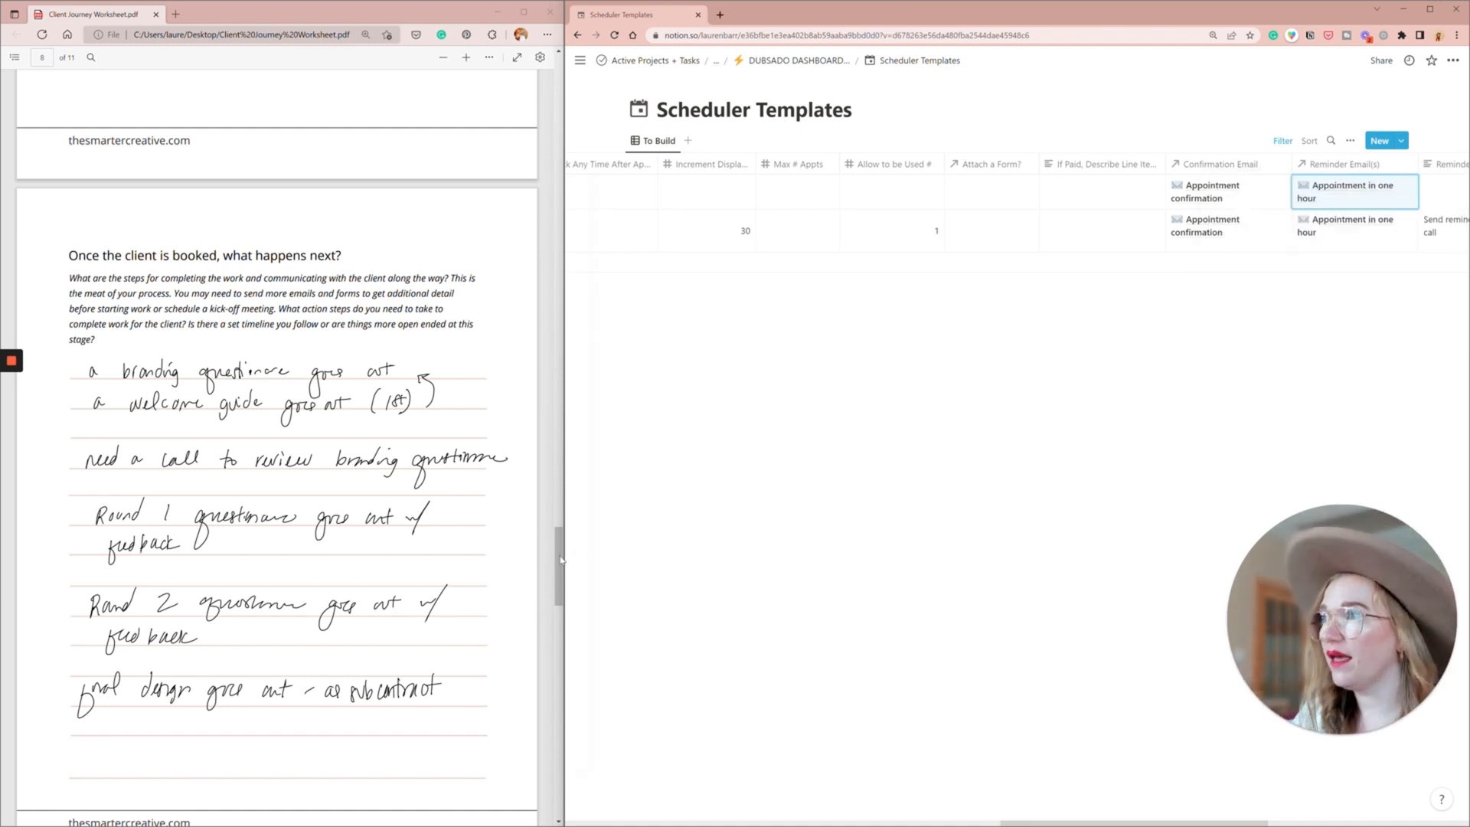
- Return to the Dubsado dashboard, add a form titled "Round 1 Branding Questionnaire" with the type "From - Questionnaire" to Forms to Build, and close its page
scroll(434, 649, "down", 1)
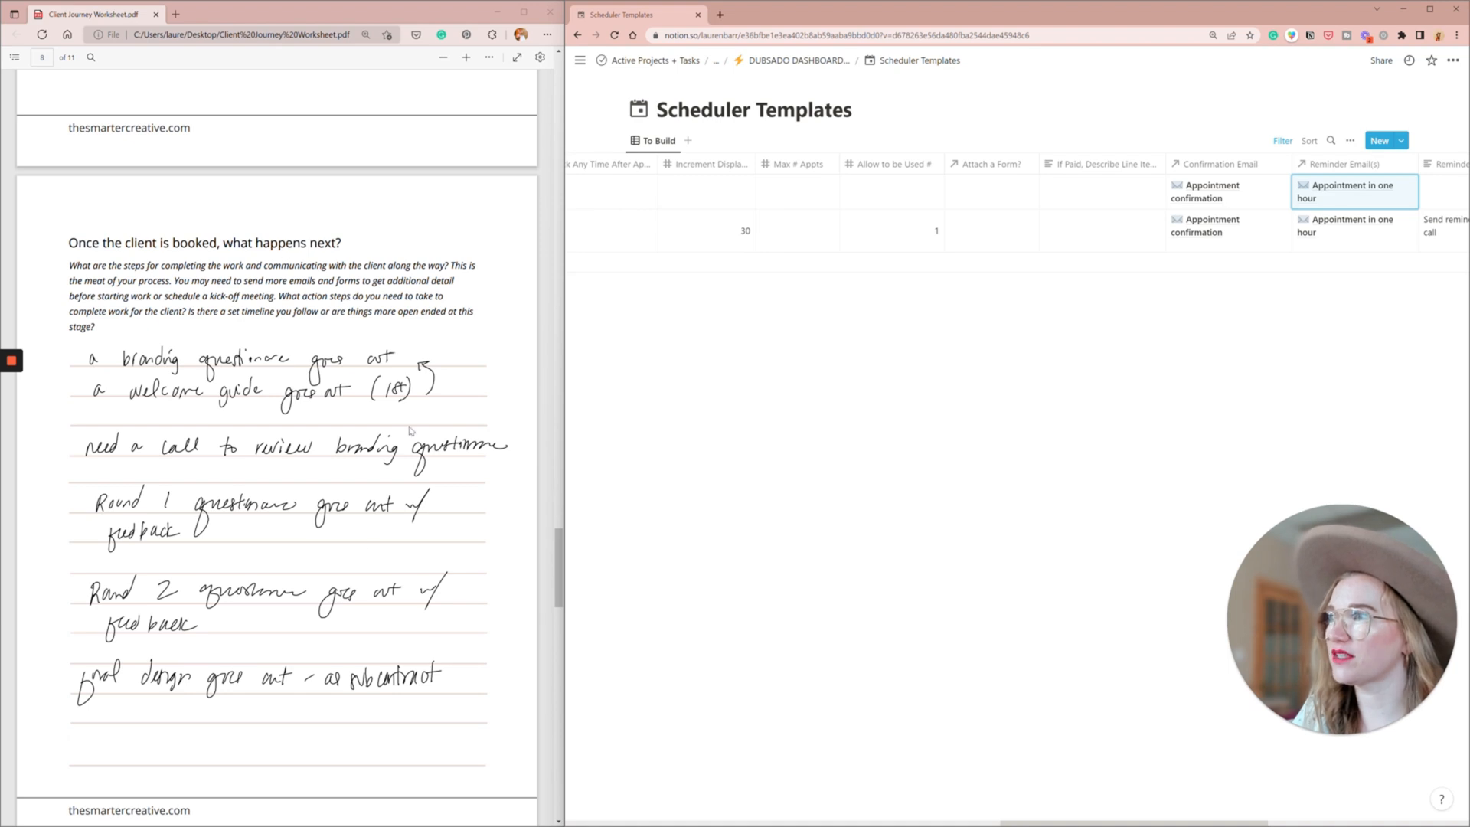
scroll(412, 430, "down", 2)
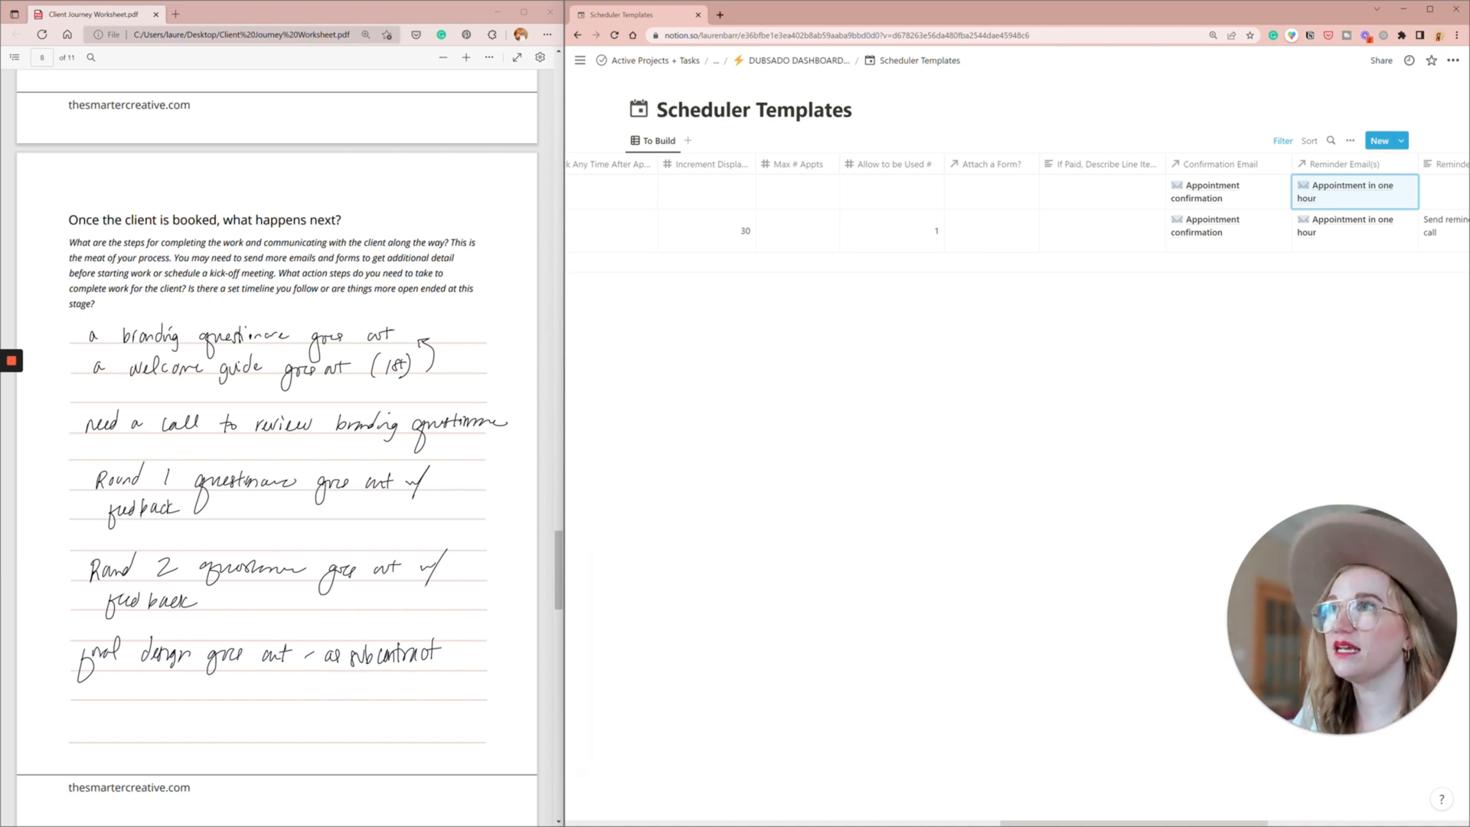
left_click(776, 61)
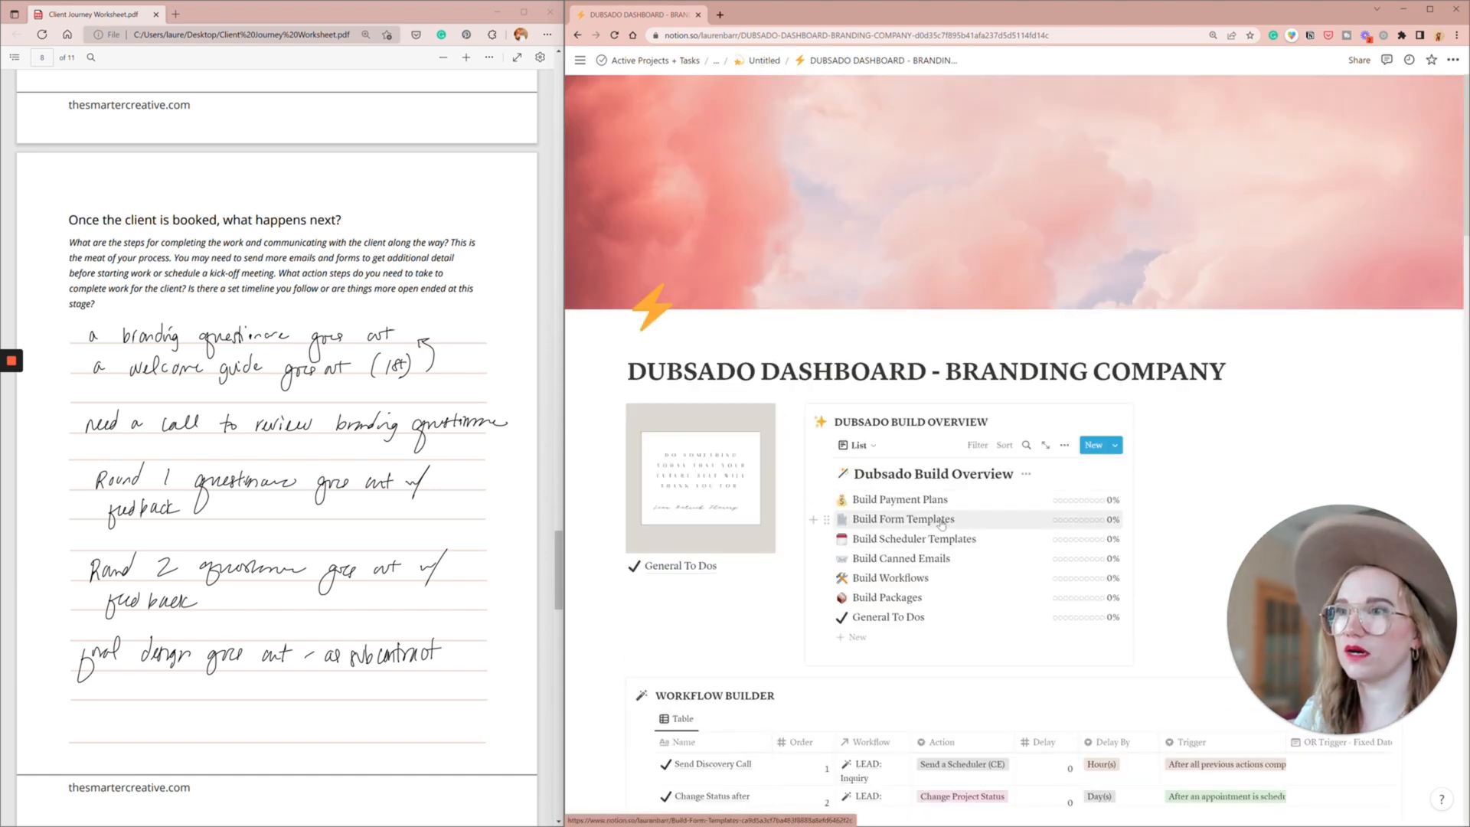
scroll(941, 524, "down", 12)
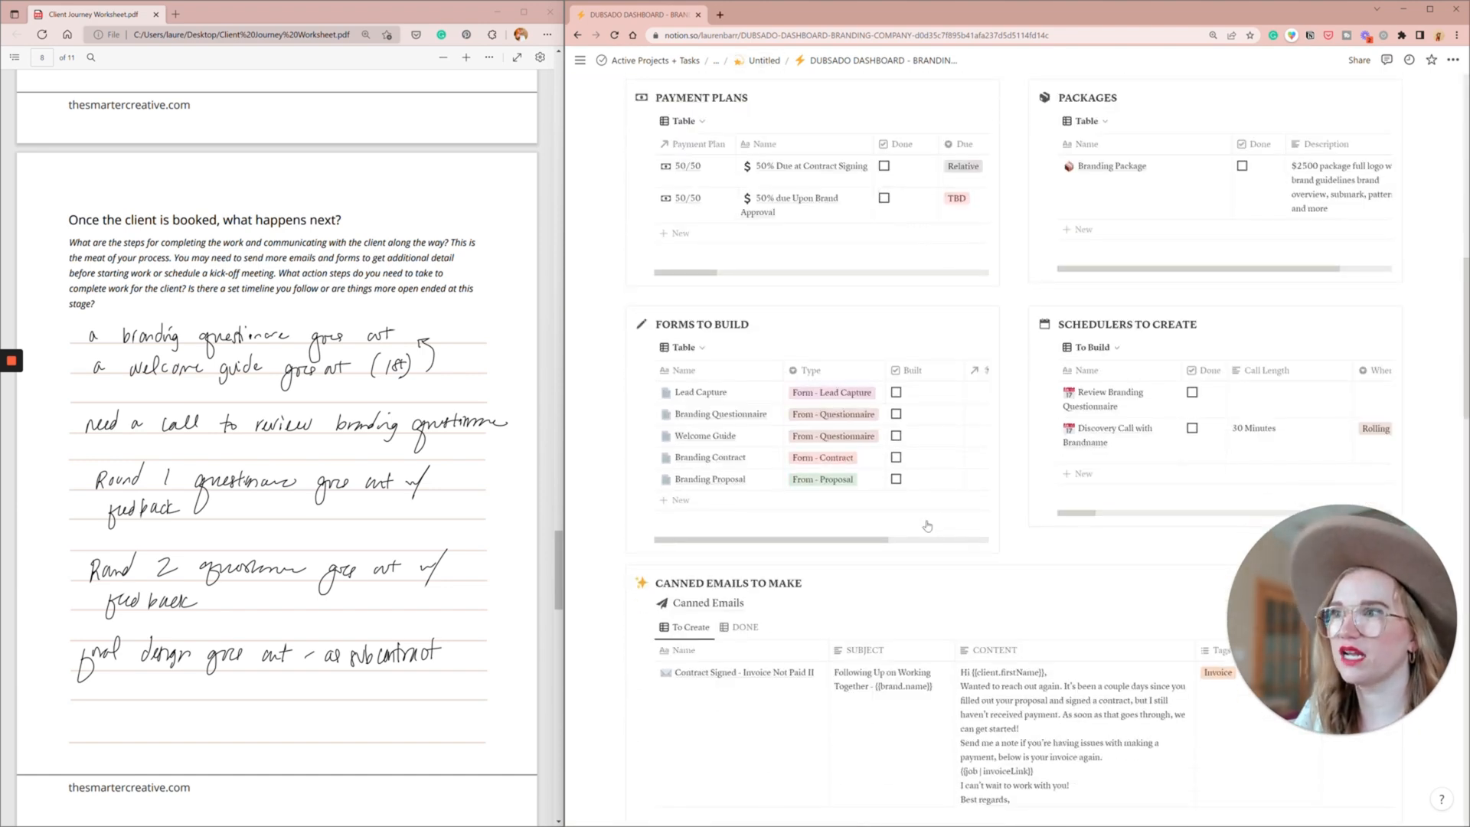
left_click(979, 349)
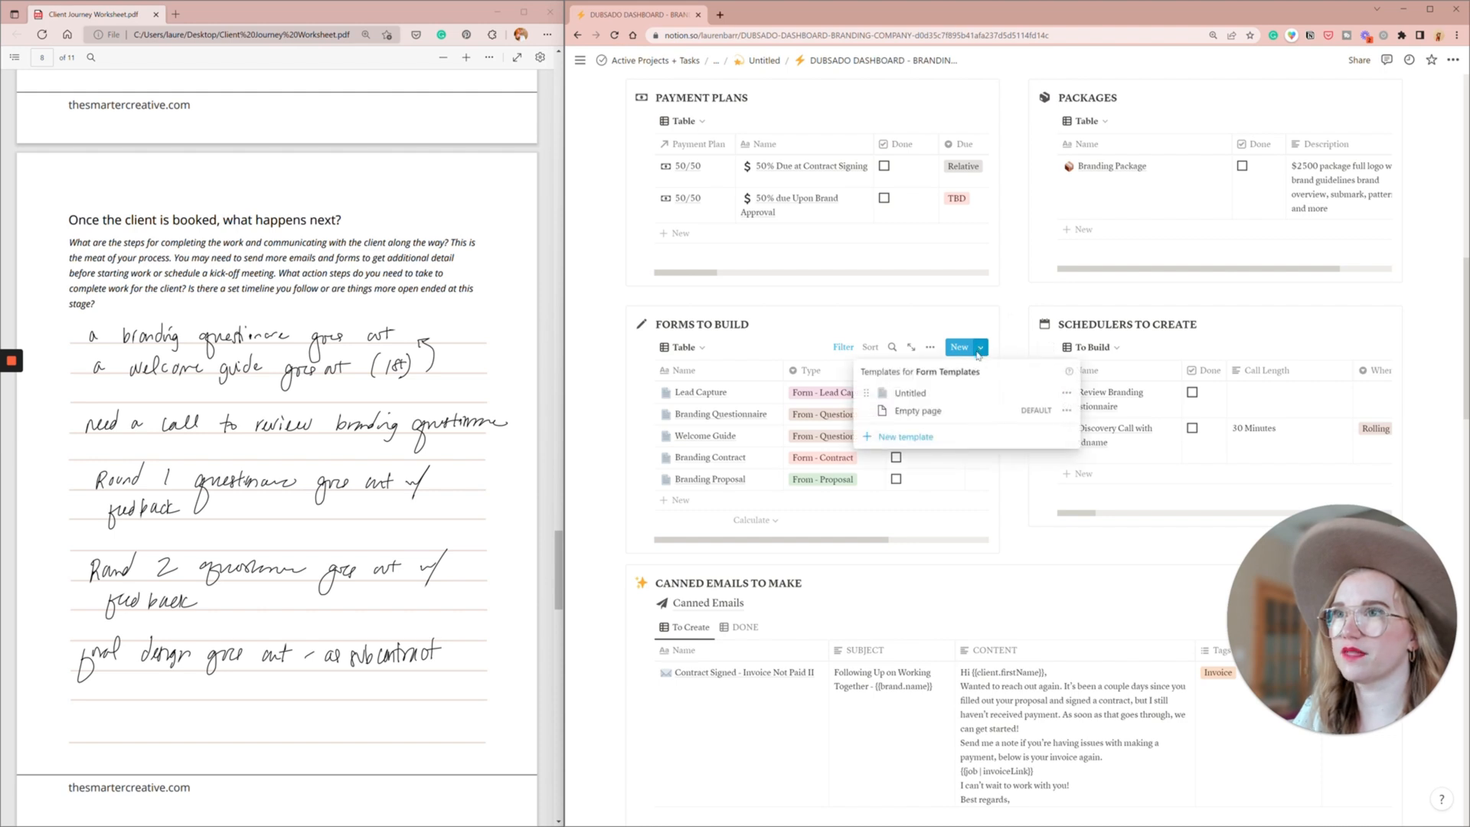
left_click(915, 393)
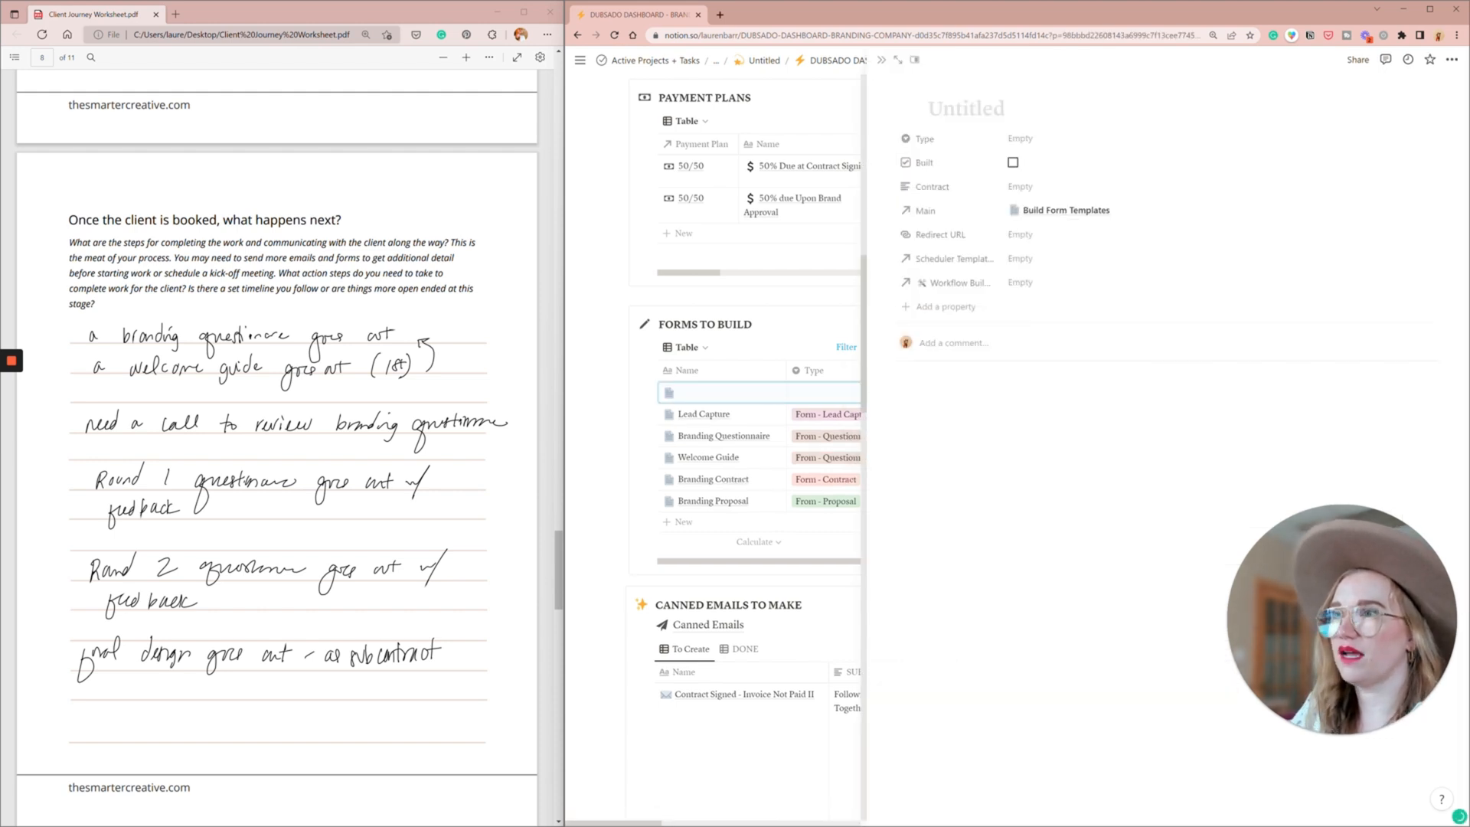
type("Round 1 Brandin")
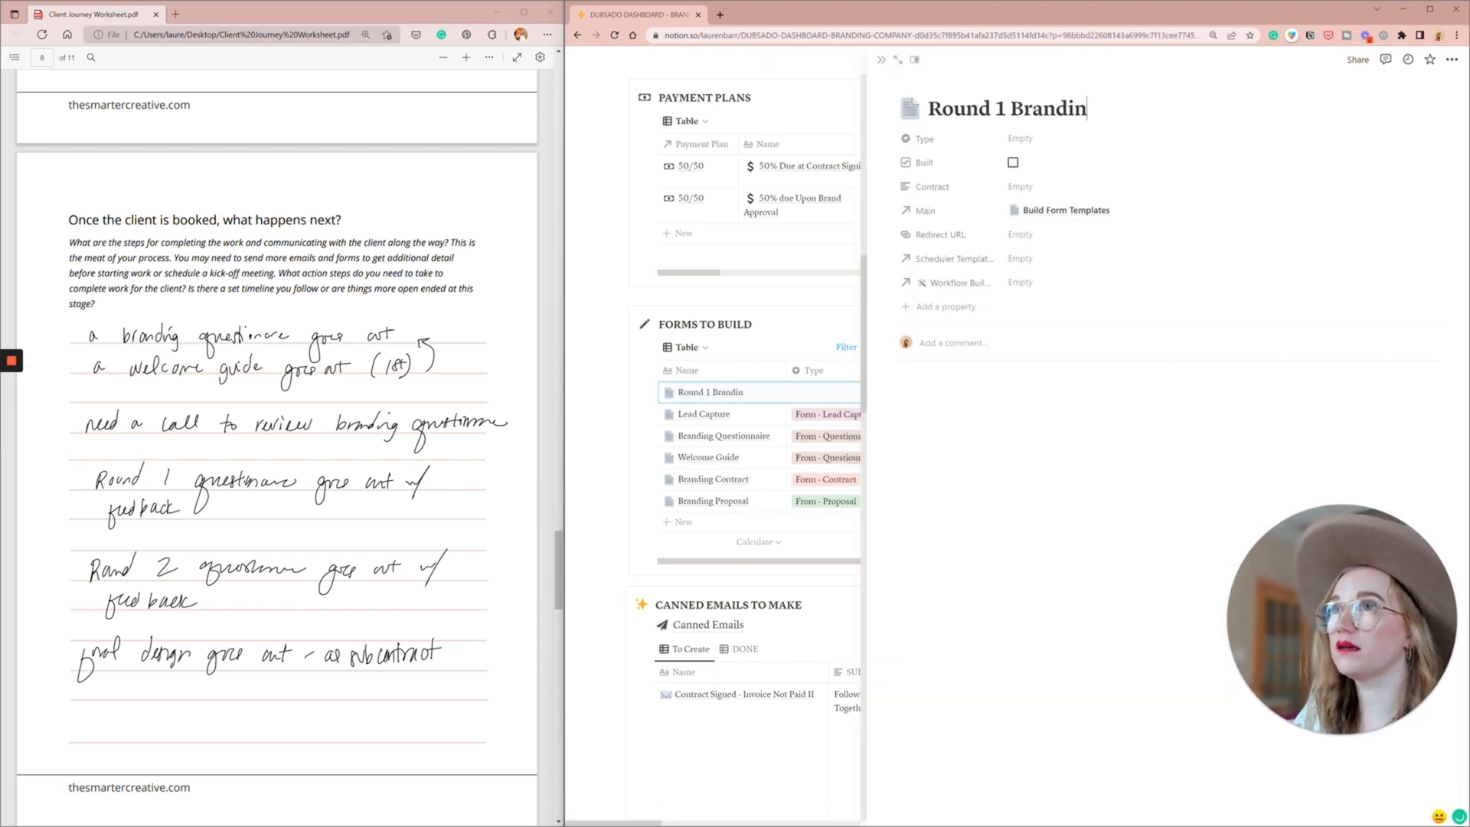
type("g Questionn")
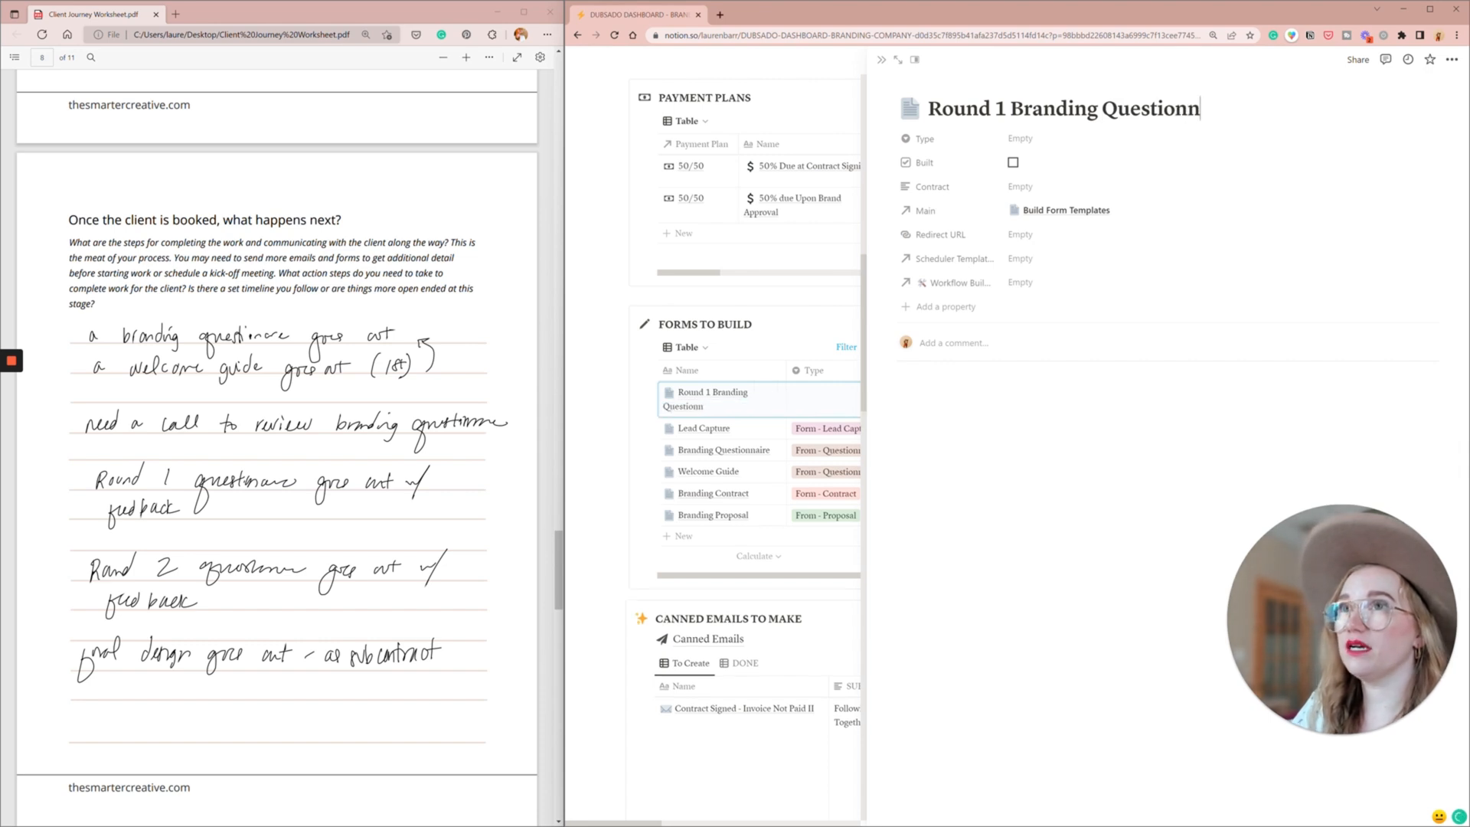
type("aire")
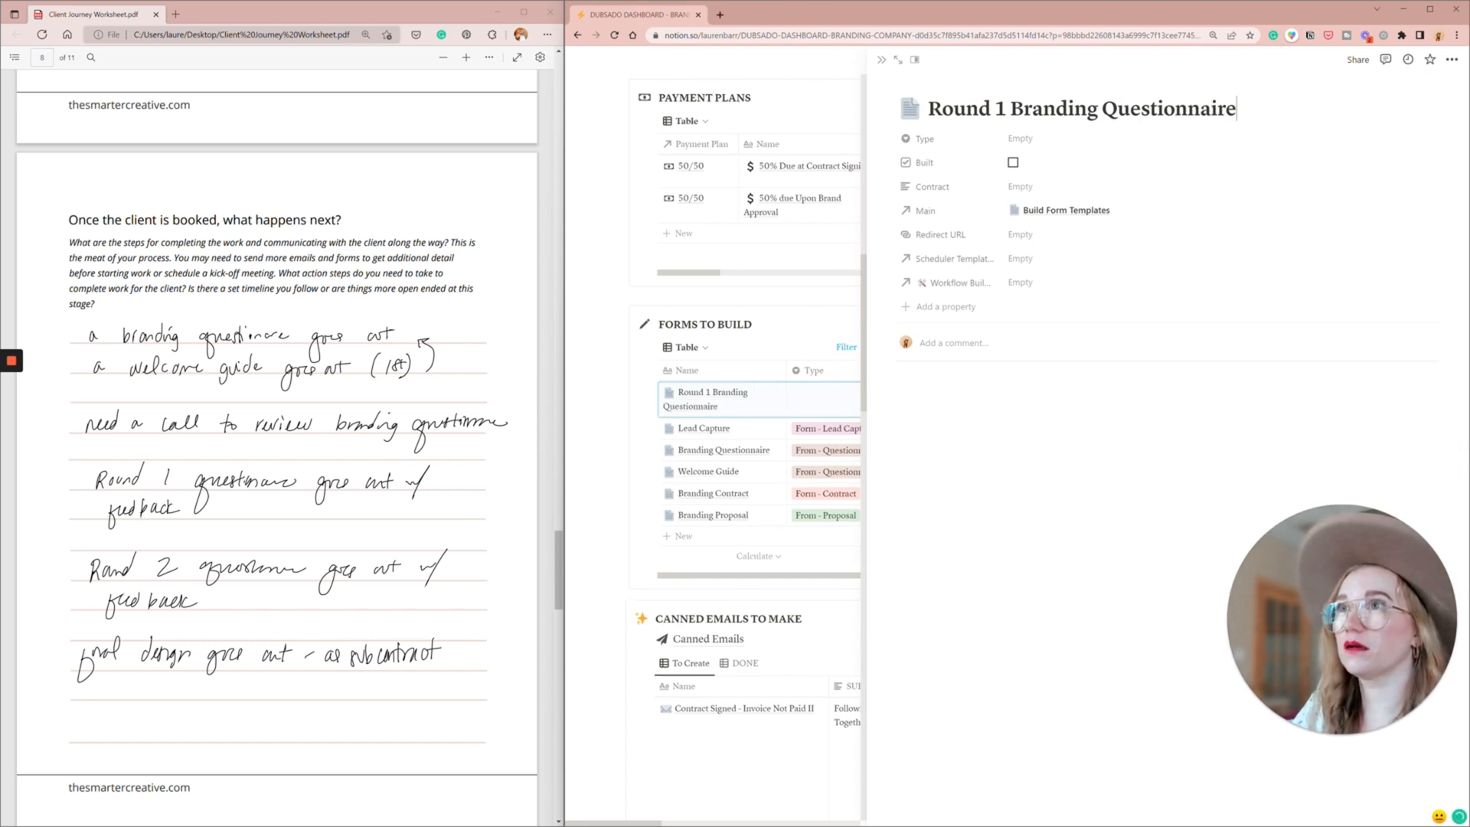
left_click(1021, 144)
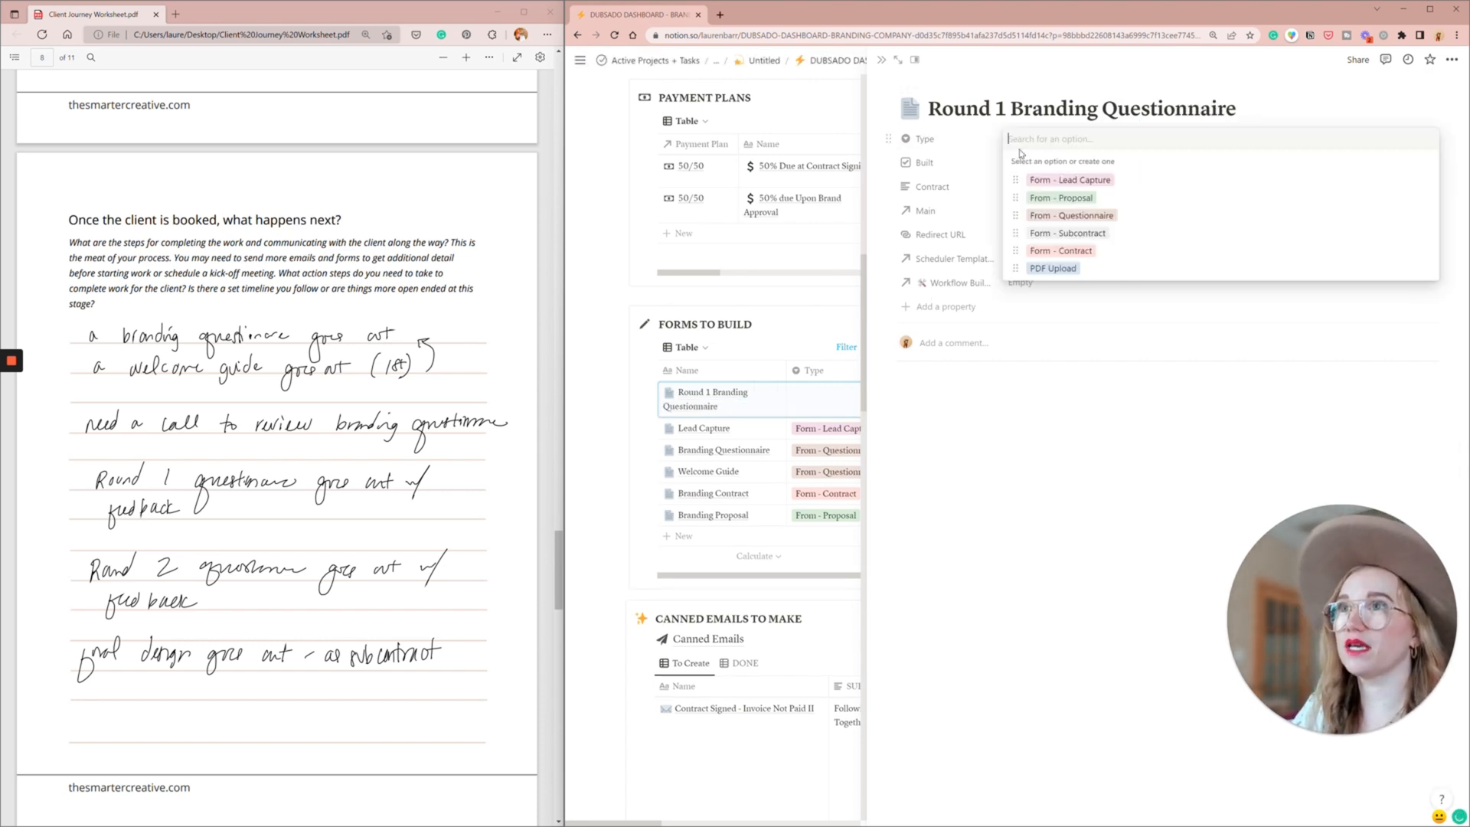
left_click(1101, 215)
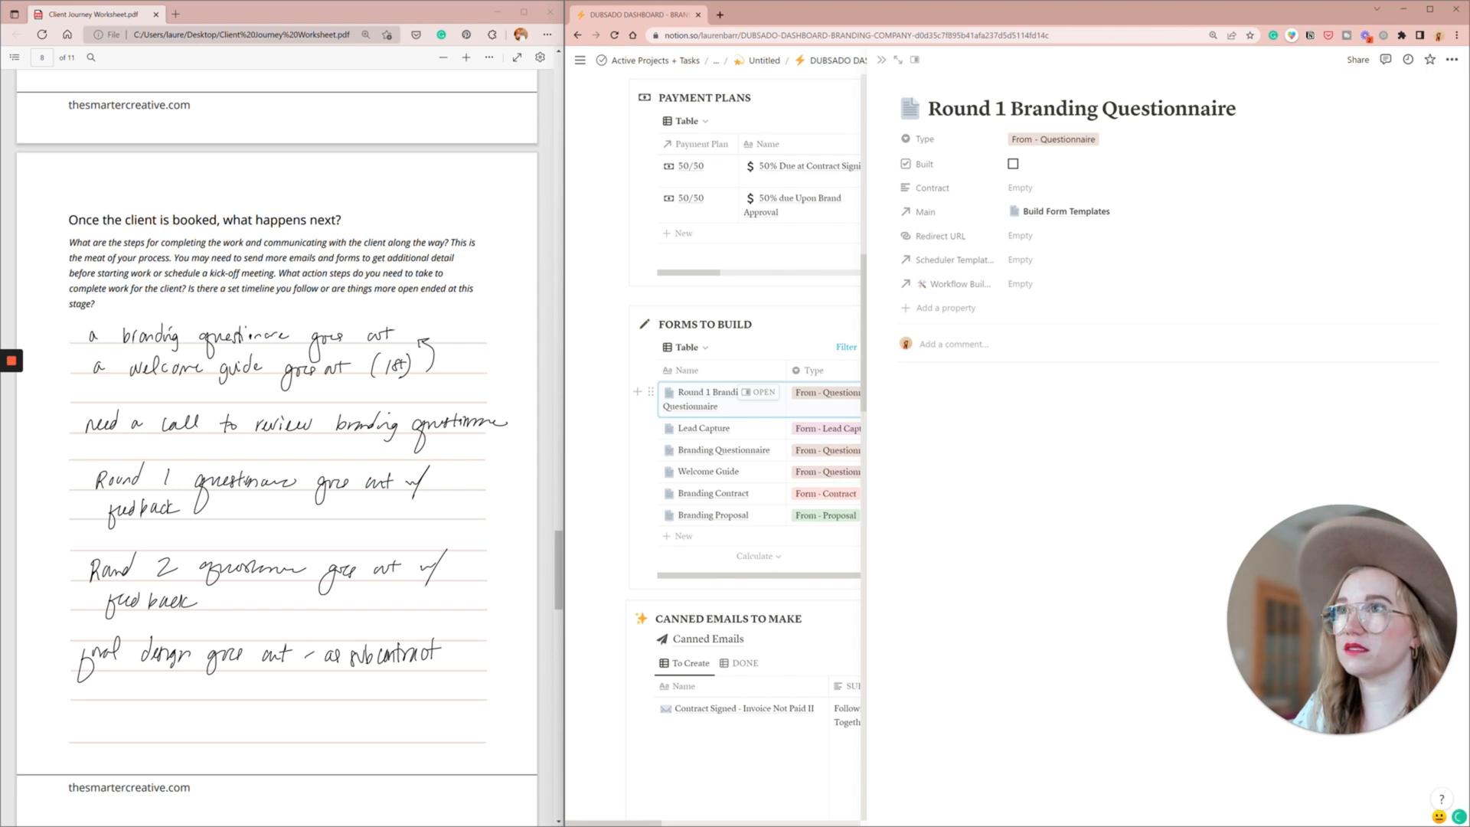
left_click(824, 314)
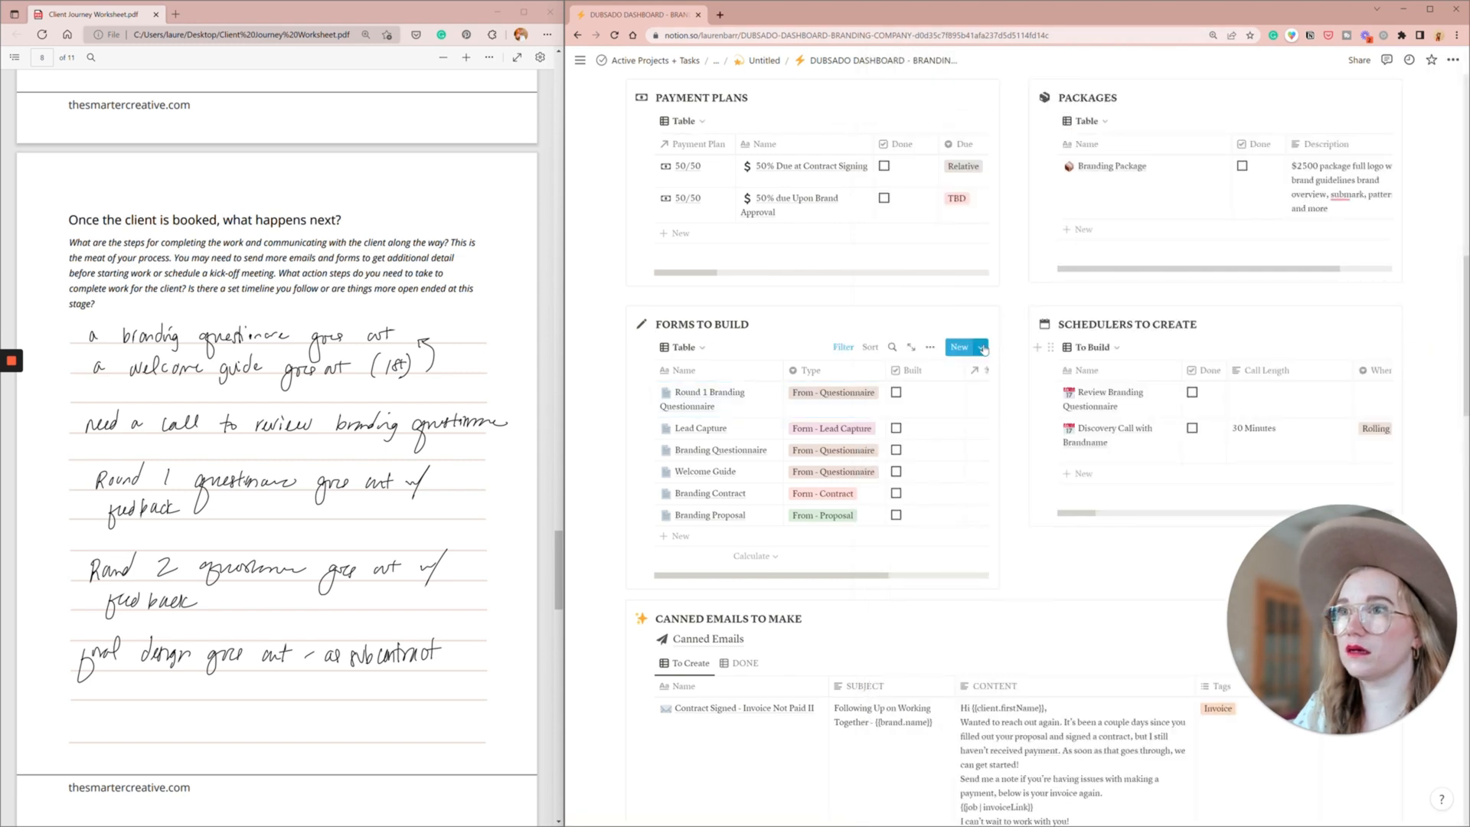
- Add a form titled "Round 2 Branding Questionaire" with the type "From - Questionnaire" to Forms to Build and close its page
left_click(983, 348)
left_click(927, 393)
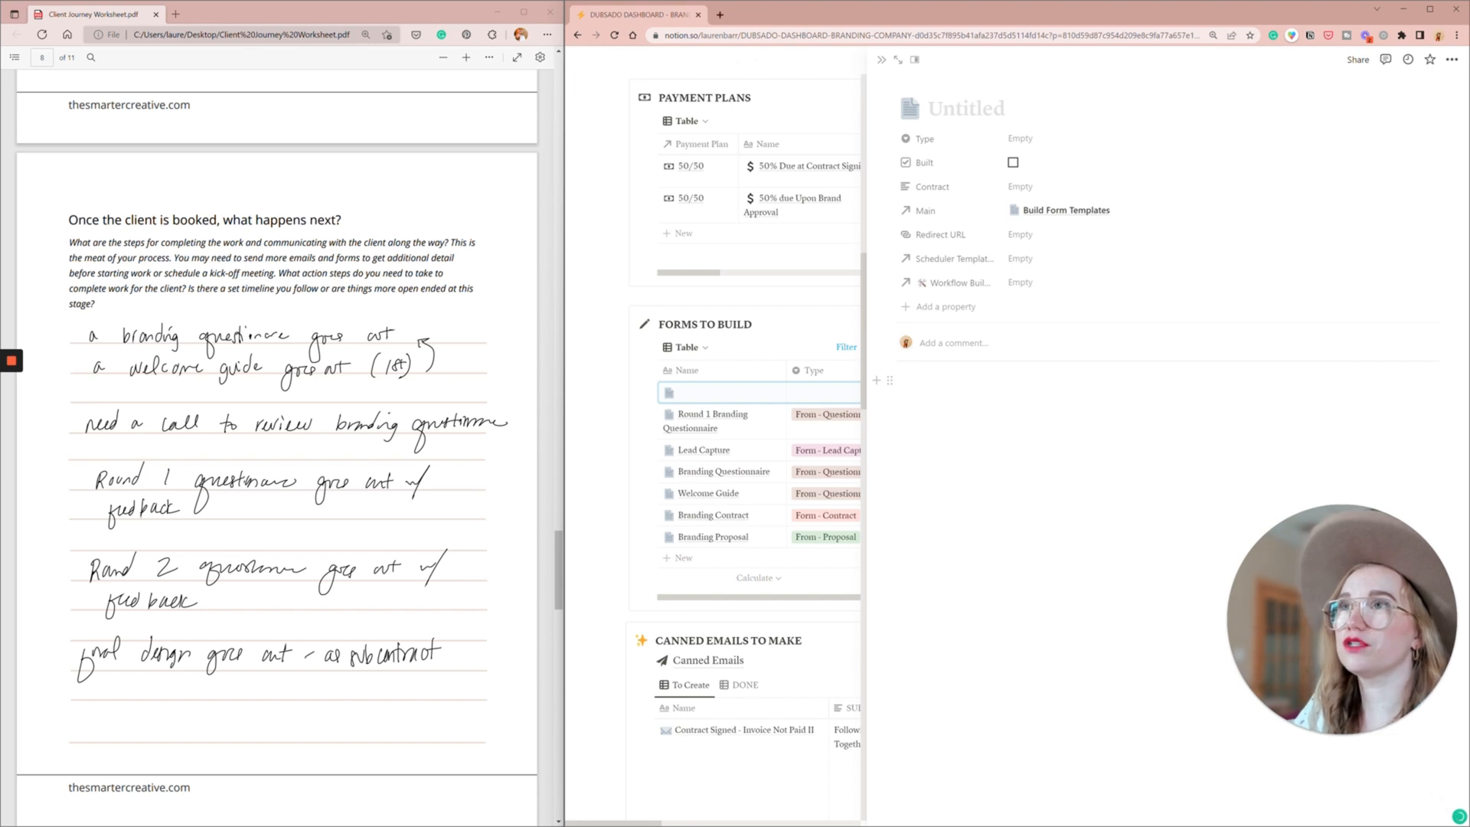
type("Round 2 Branding Questiona")
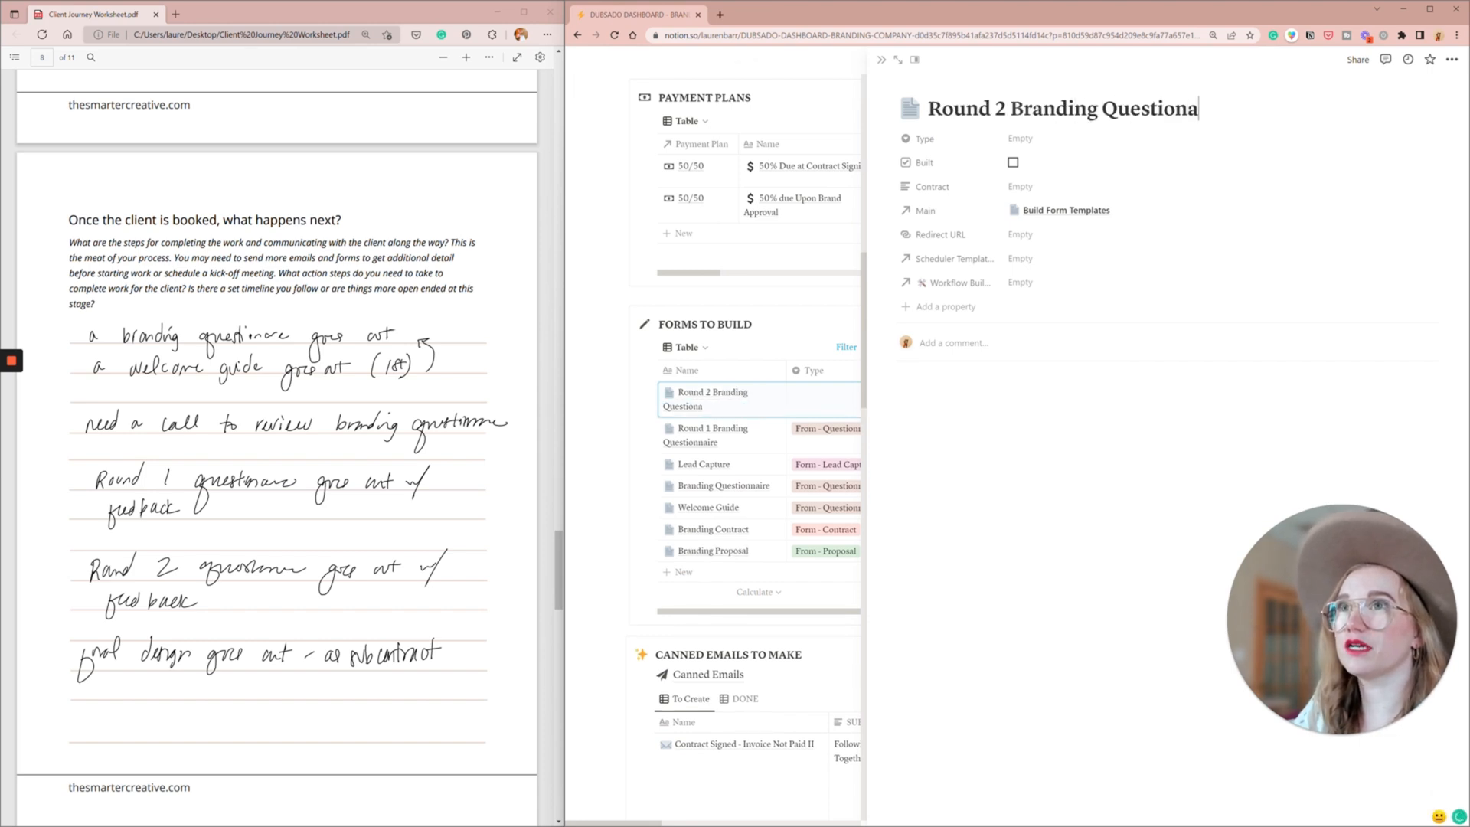
type("ire")
left_click(1020, 139)
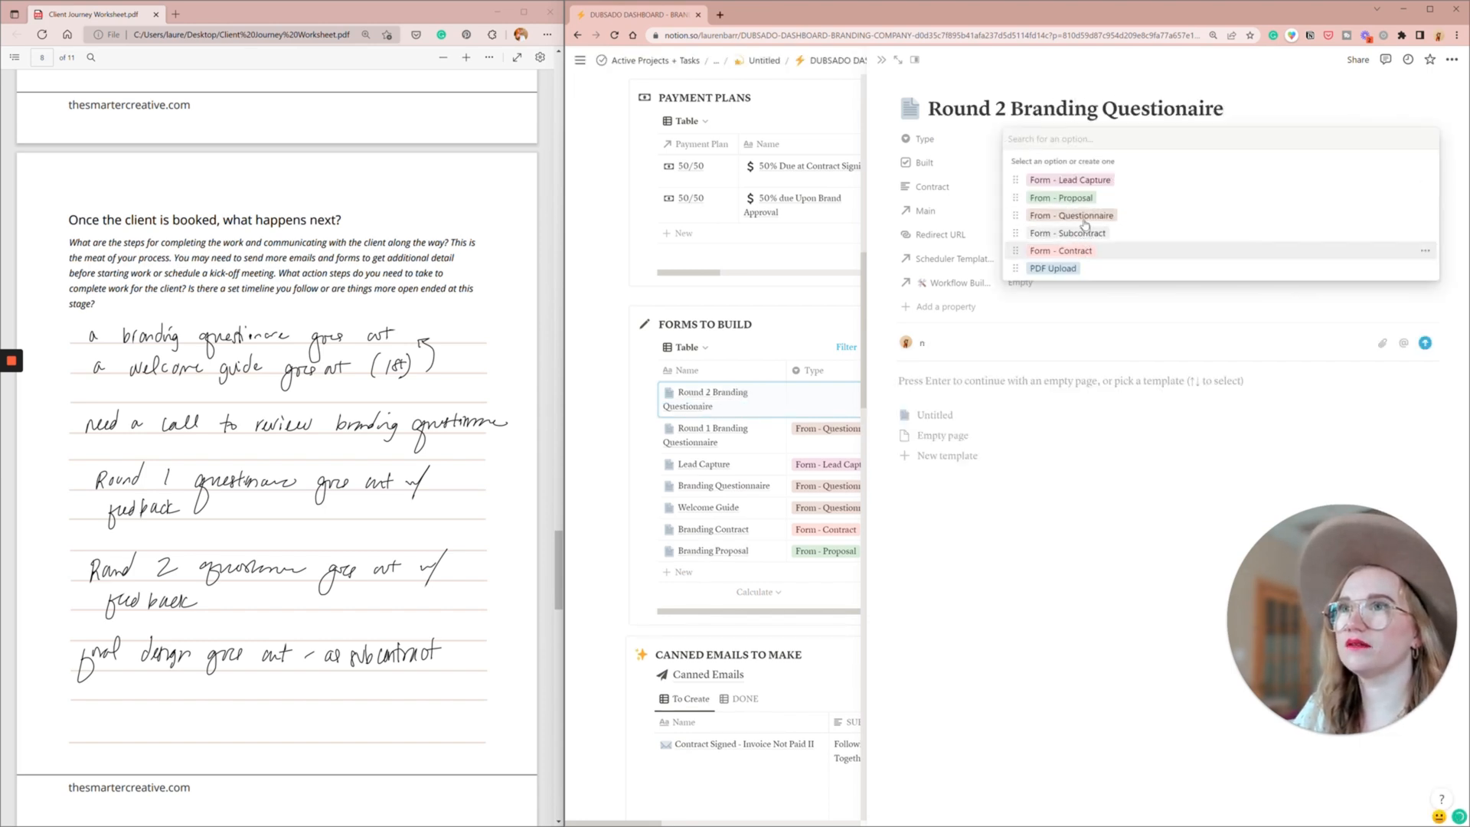
left_click(1084, 218)
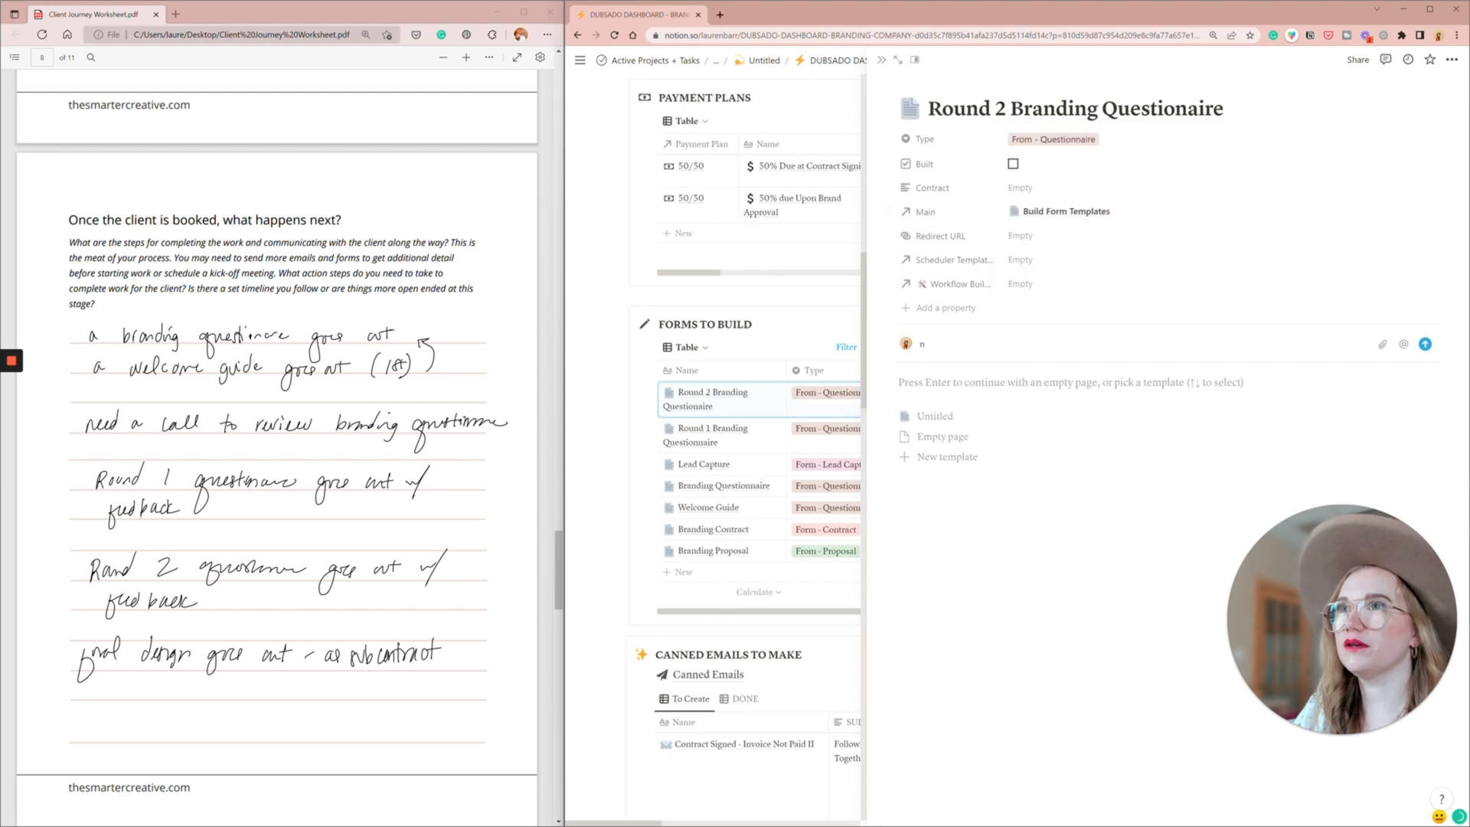
left_click(882, 62)
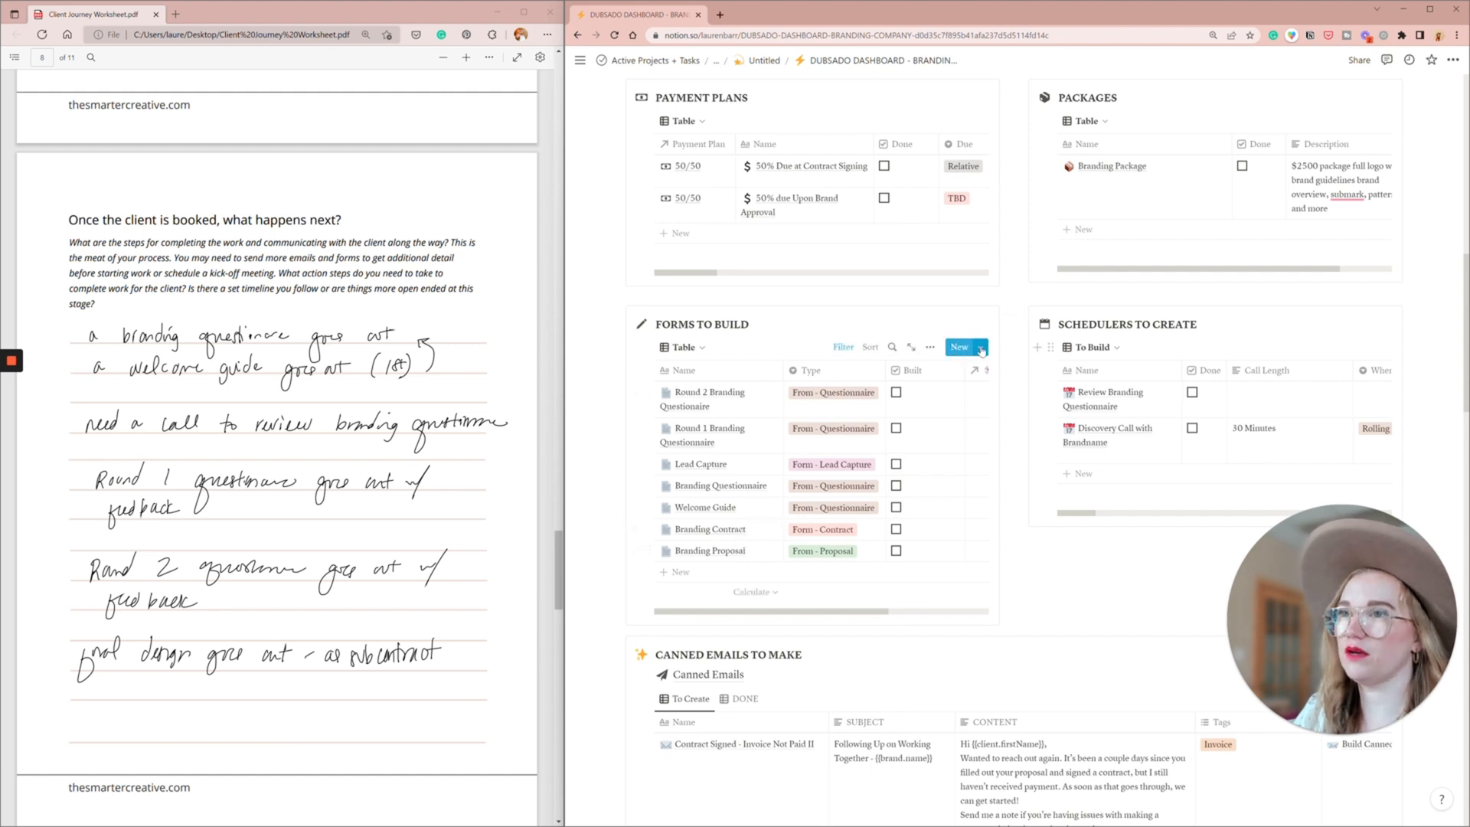
- Make the "Untitled" template the default for new pages in all views of Form Templates
left_click(983, 348)
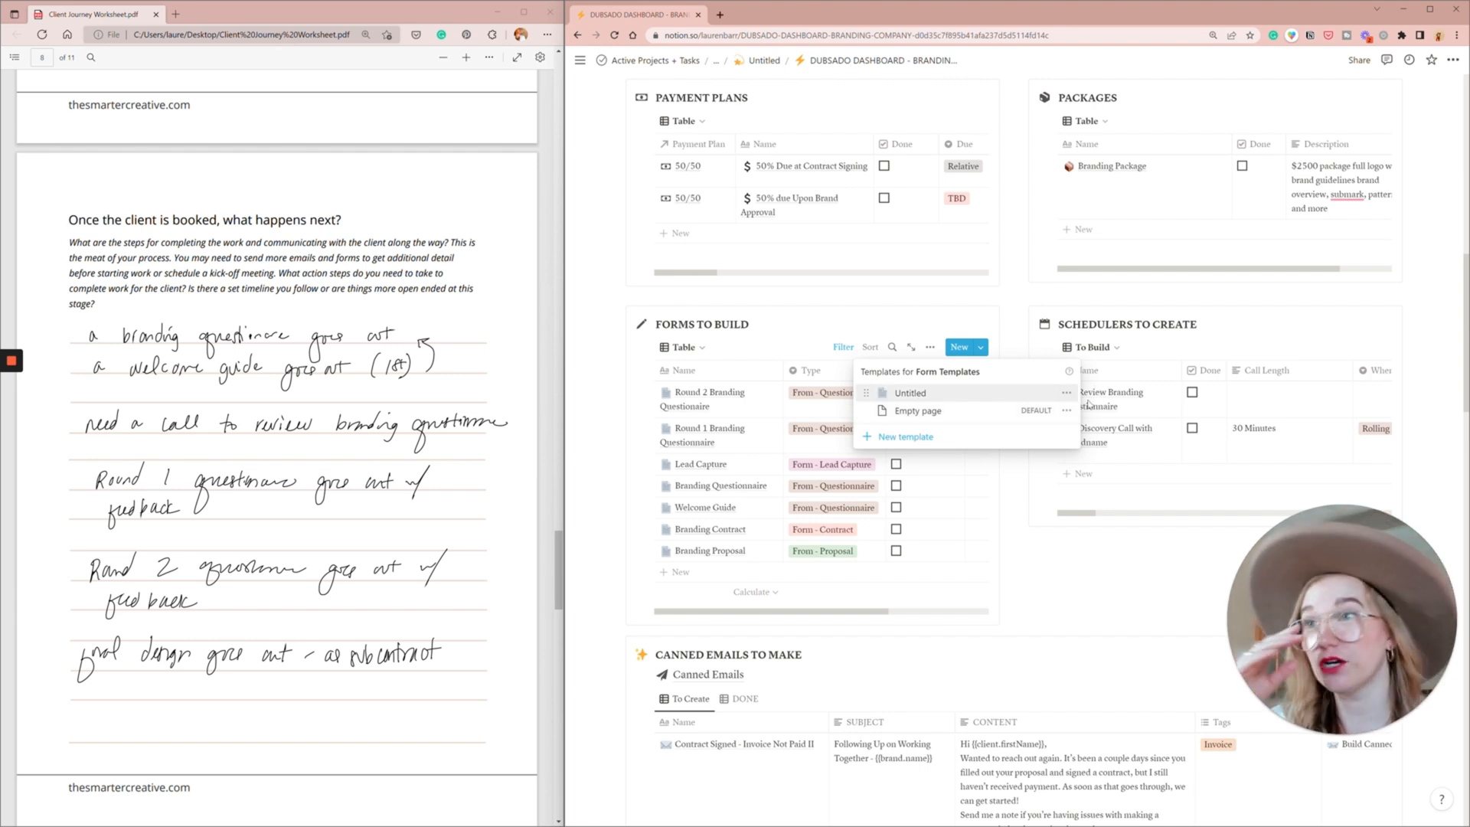
left_click(1068, 393)
left_click(1142, 367)
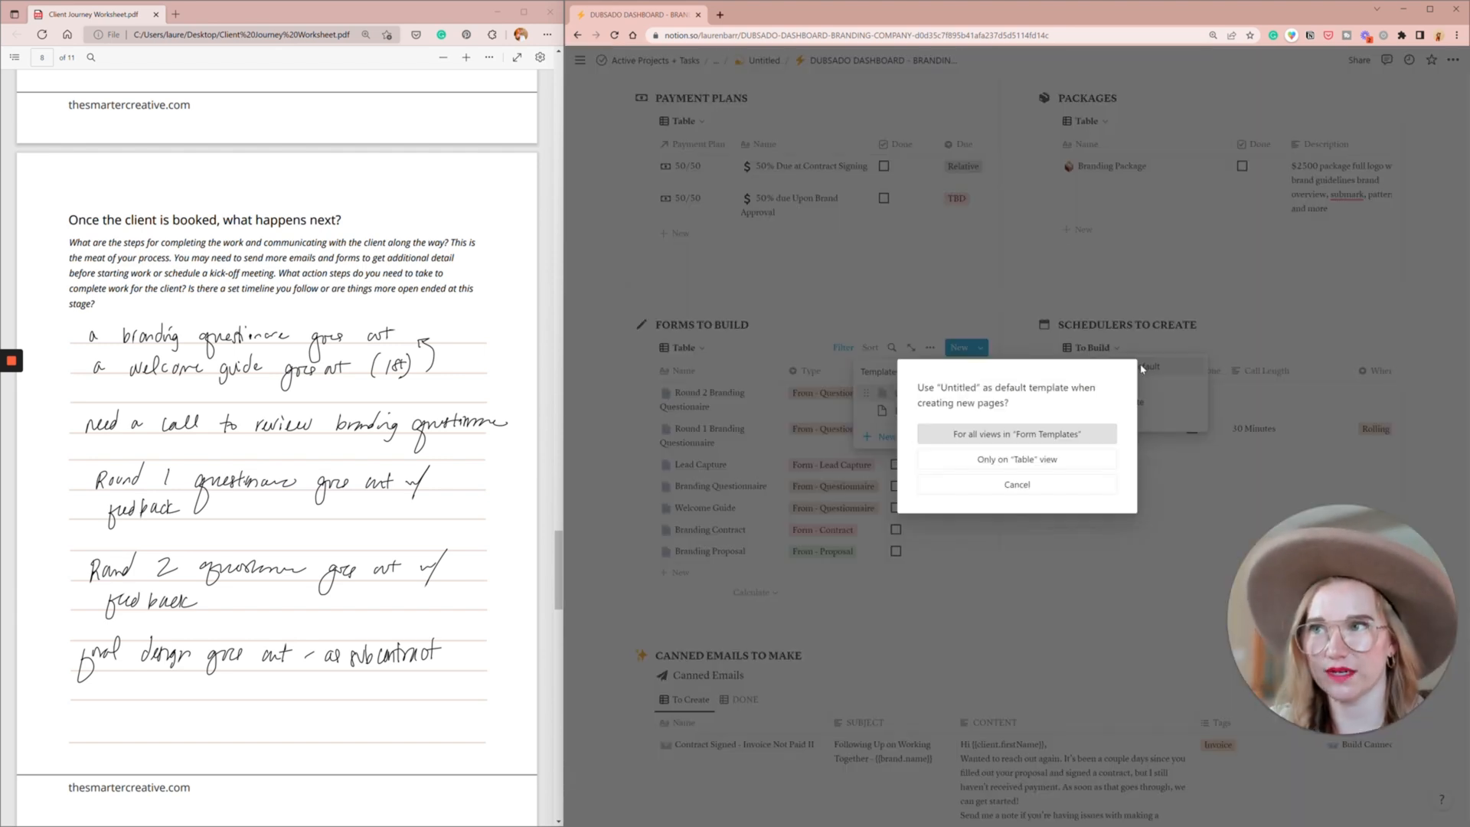
left_click(1054, 441)
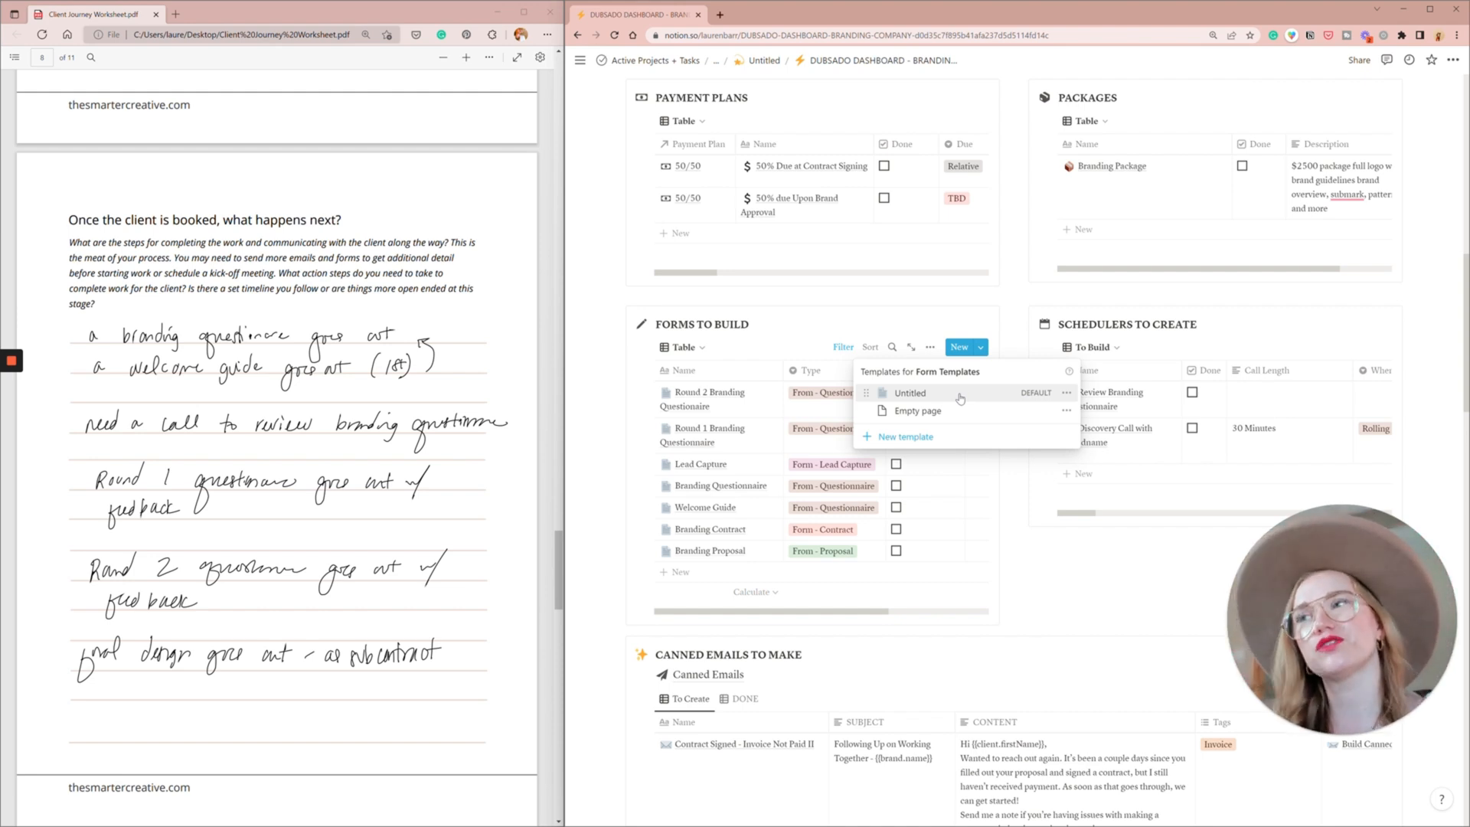
- Add a form titled "Final Design Approval" with the type "Form - Subcontract" from the Untitled template and close its page
left_click(911, 393)
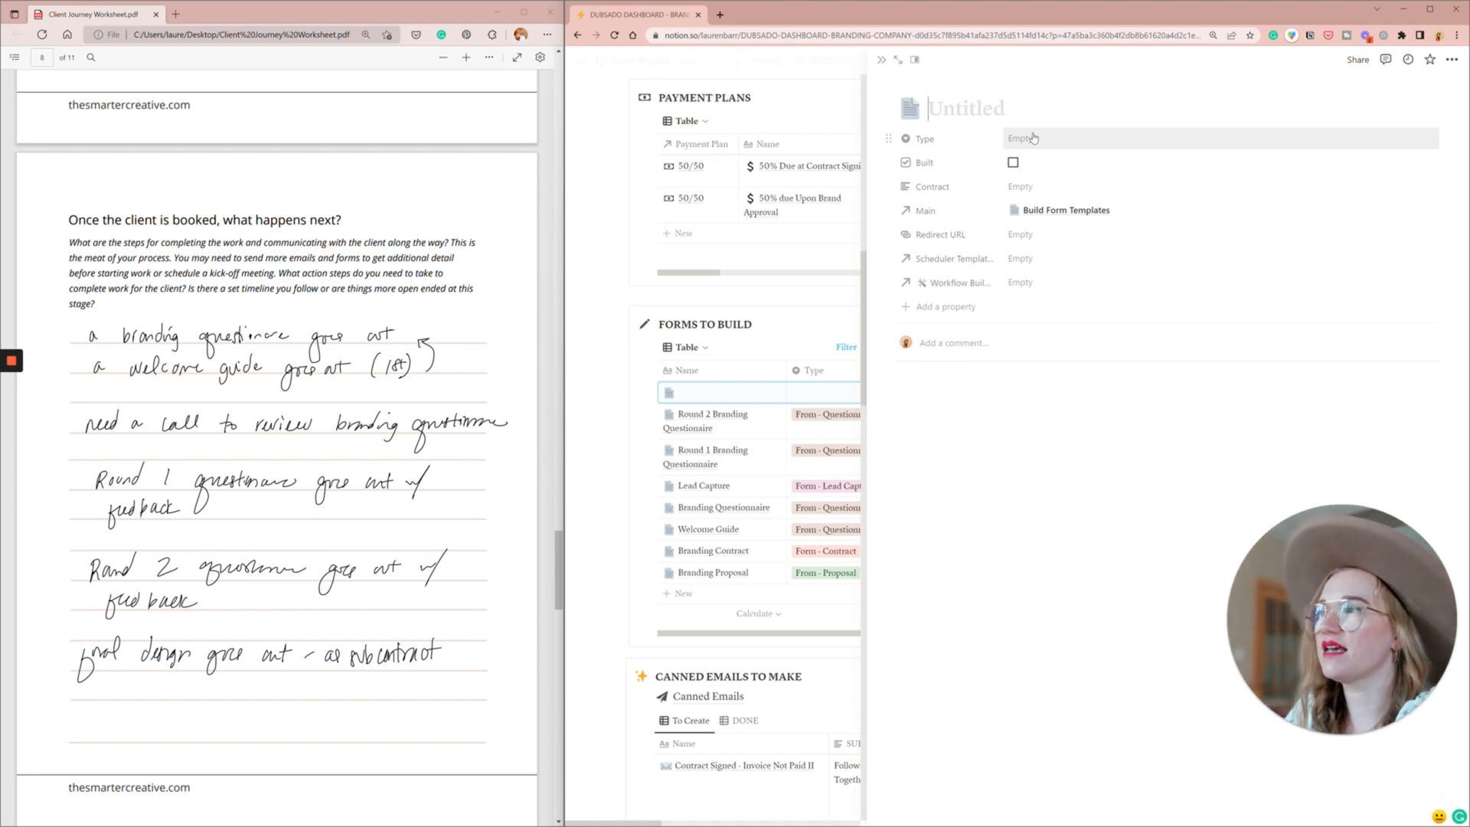
type("Final Design")
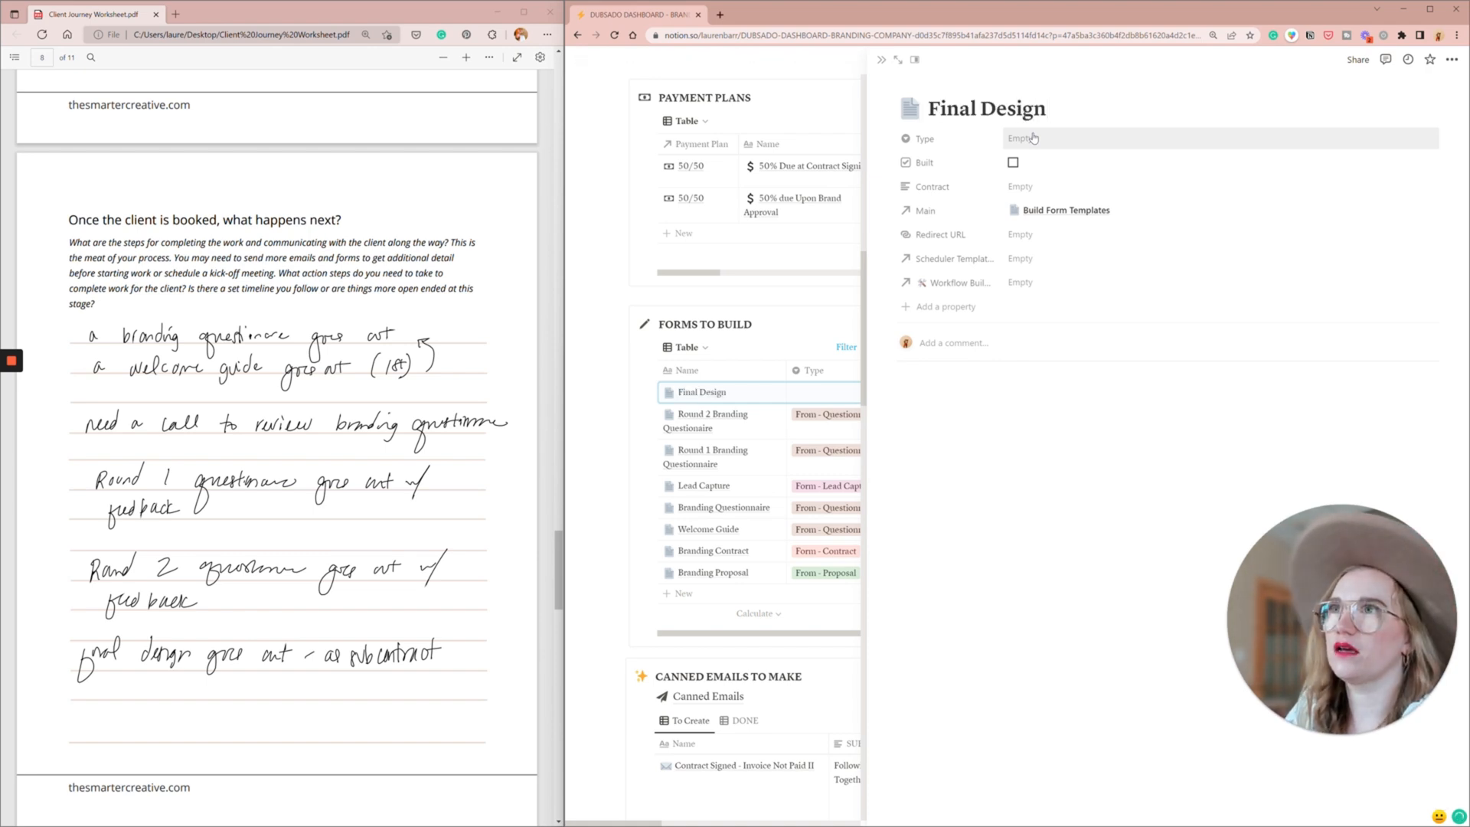
type(" Approval")
left_click(1034, 139)
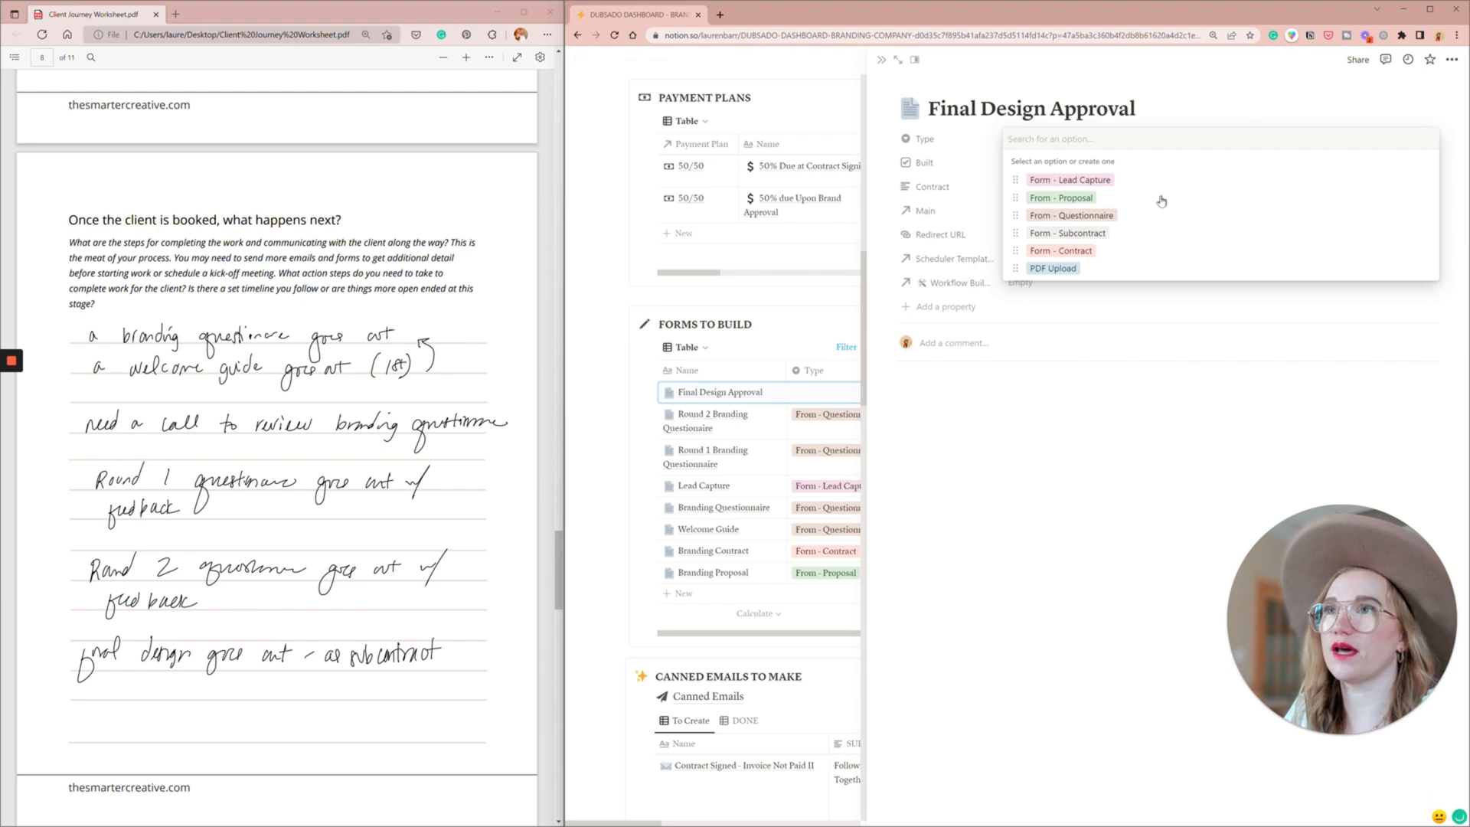
left_click(1090, 234)
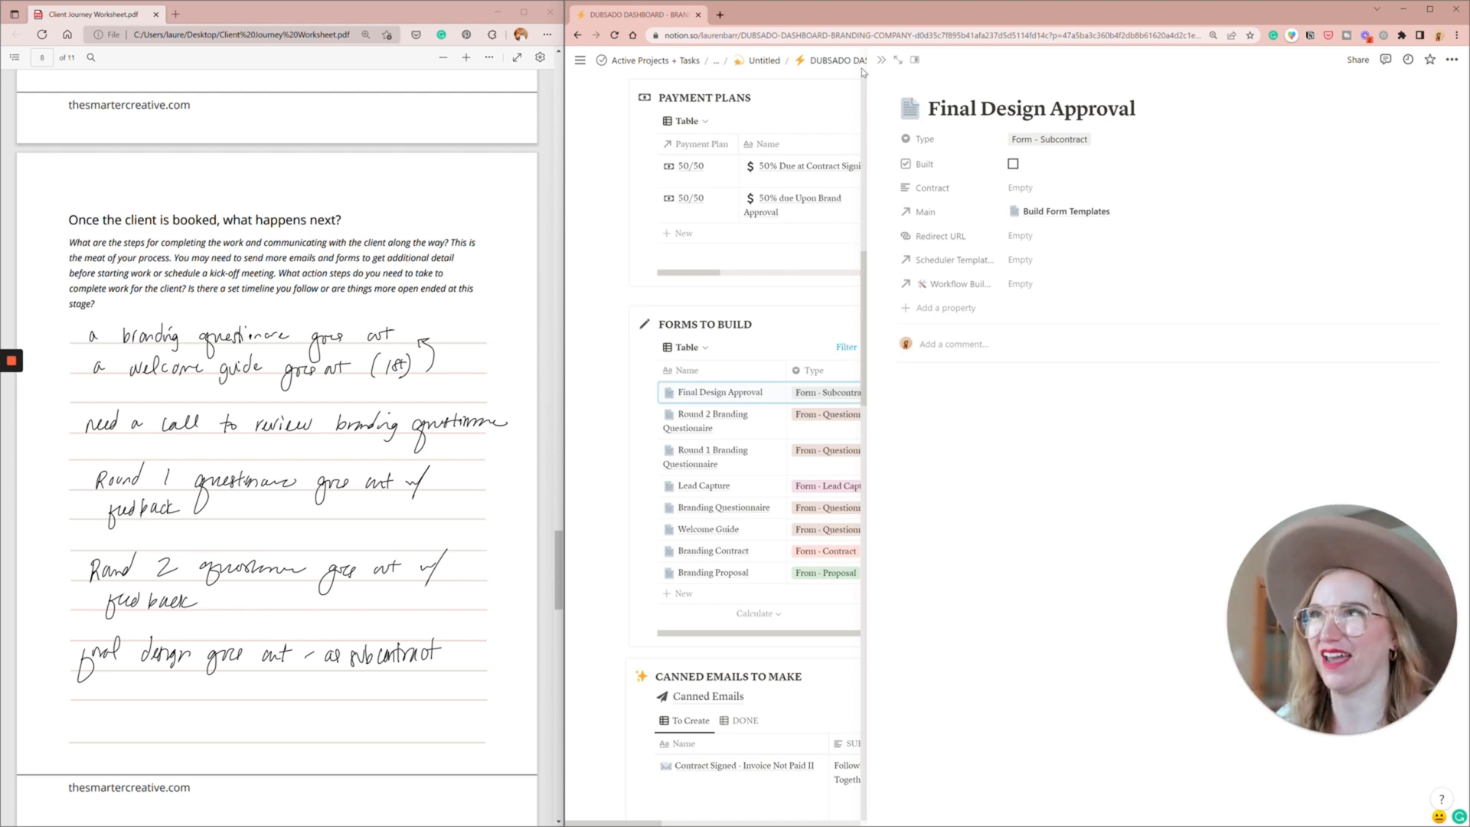
left_click(882, 61)
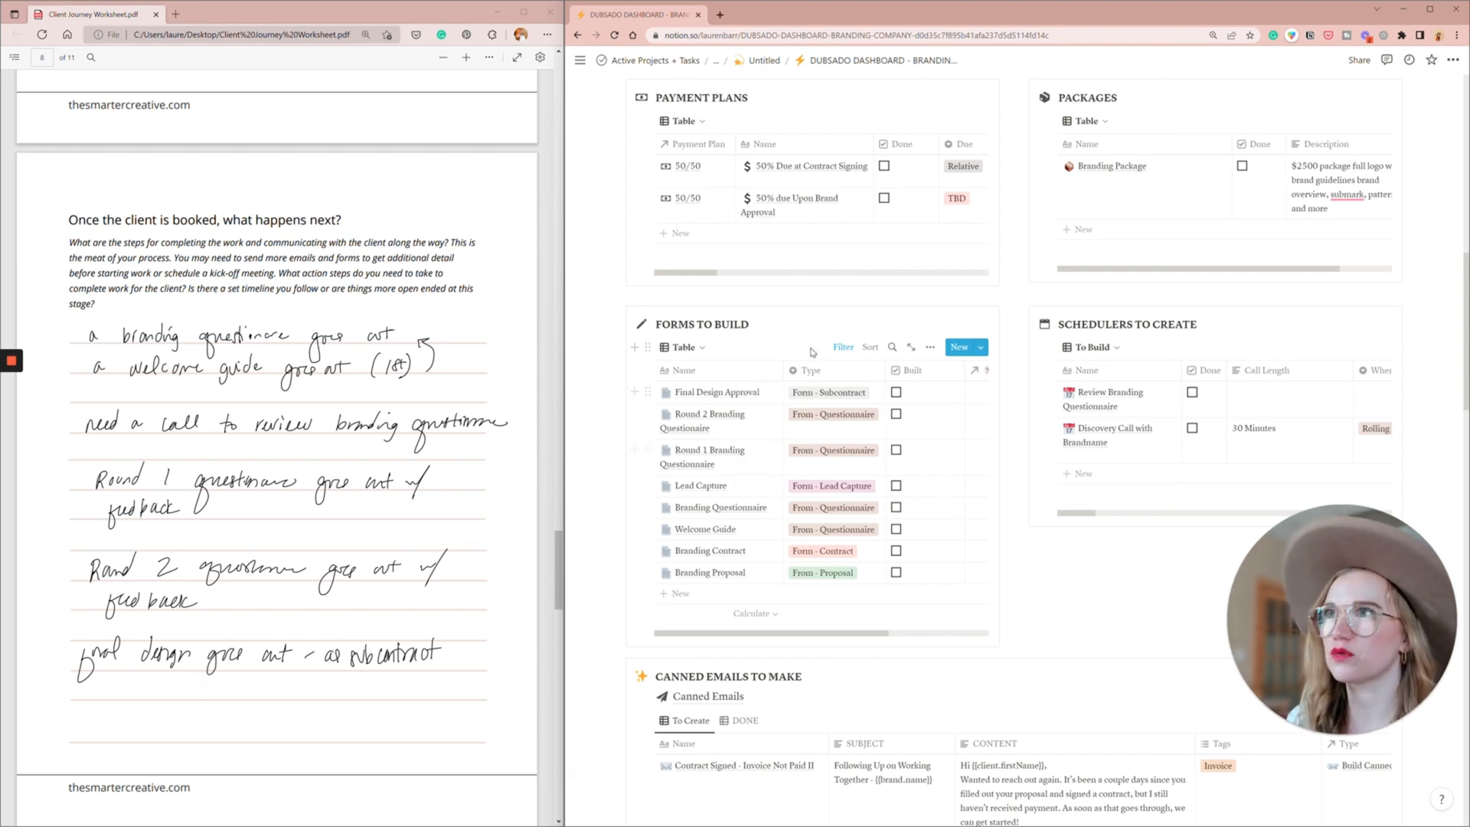
- Make the "New Canned Email" template the default for new pages in all views of Canned Emails
scroll(760, 492, "down", 4)
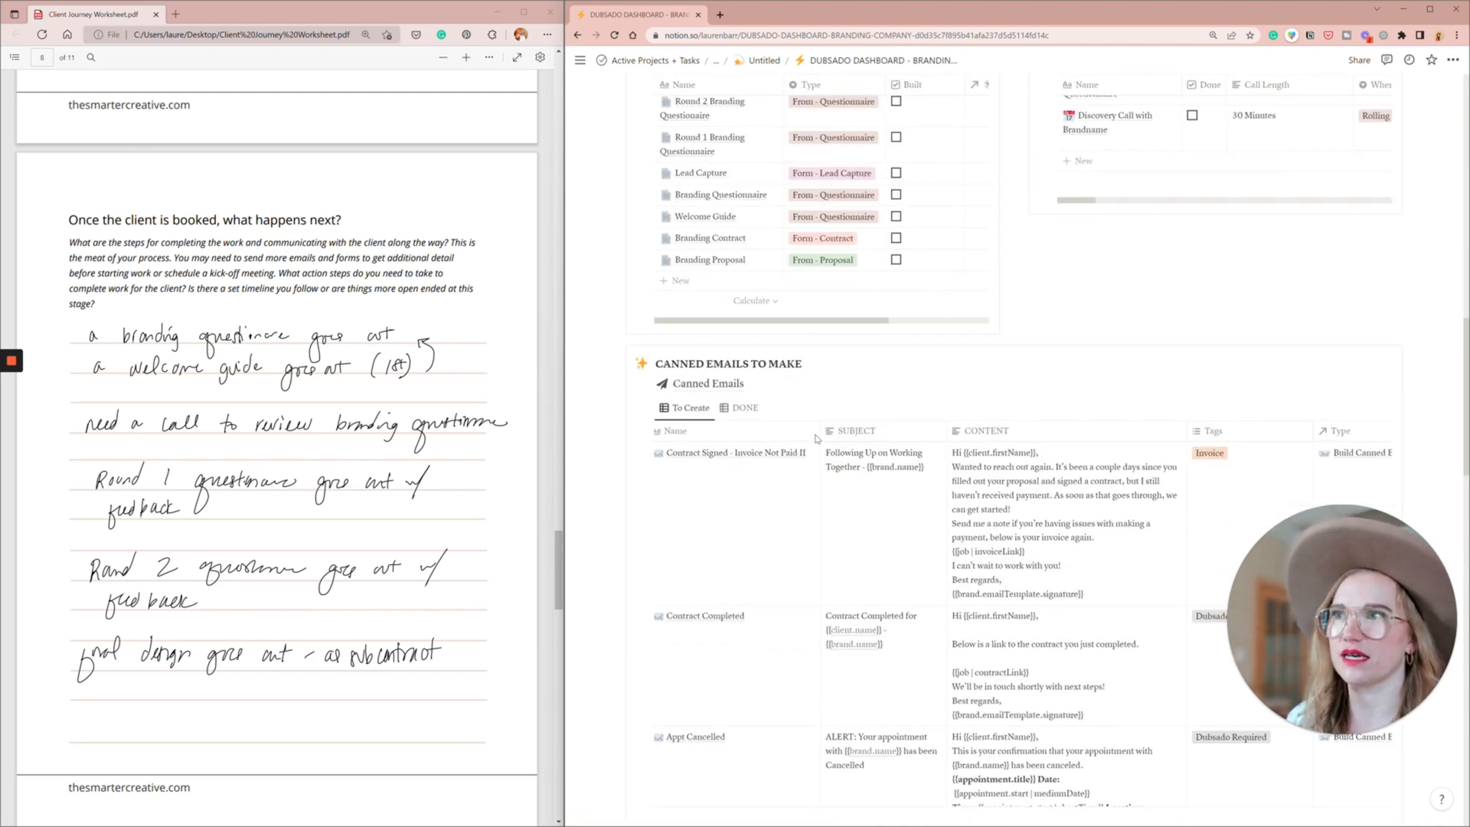
left_click(1383, 408)
left_click(1443, 454)
left_click(1354, 426)
left_click(1018, 434)
- Add a canned email titled "Send Review Branding + Give Feedback" to Canned Emails to Make and close its page
left_click(1363, 408)
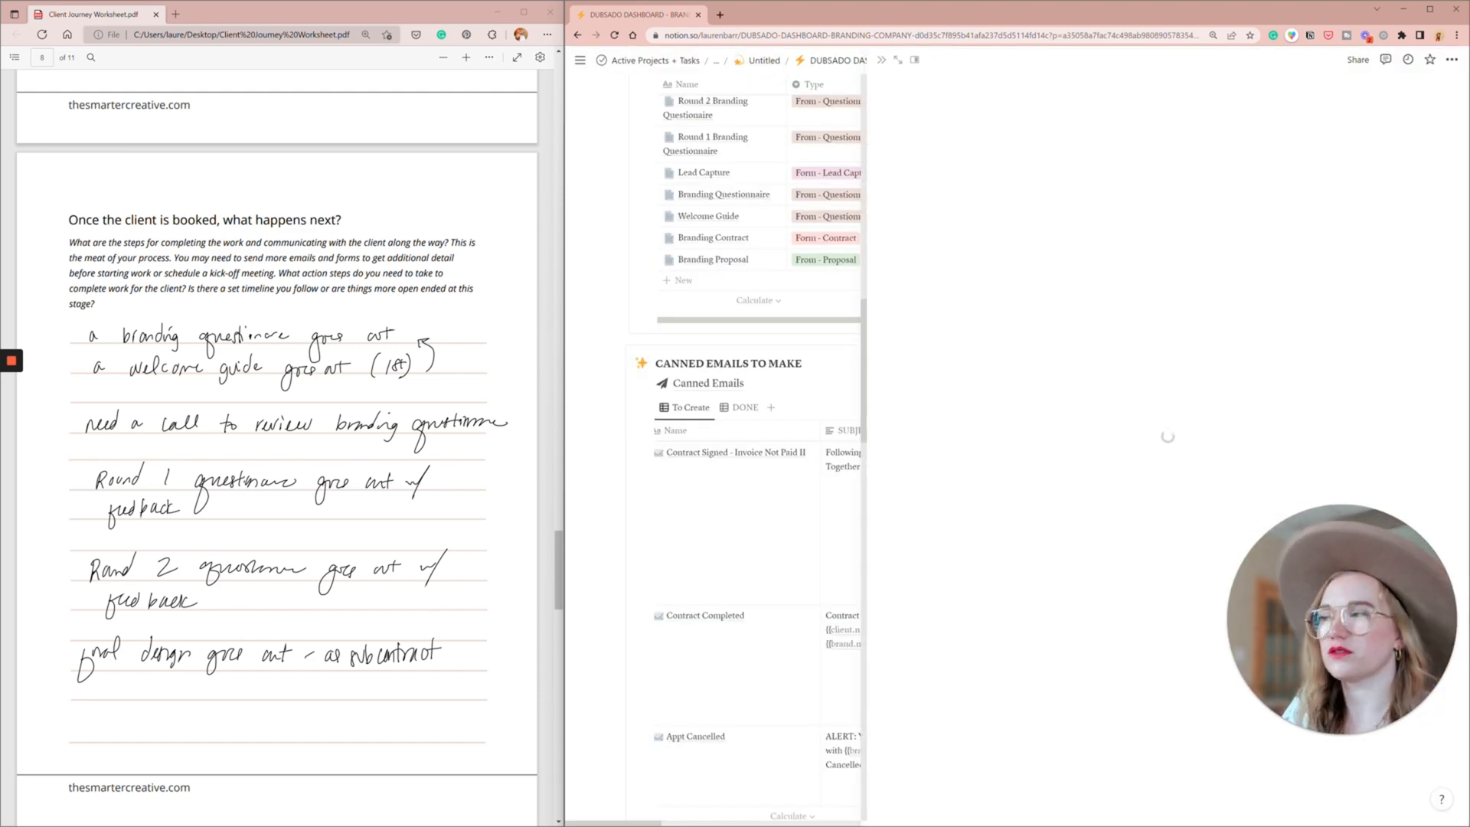
type("Send Review Branding + Give Feedback")
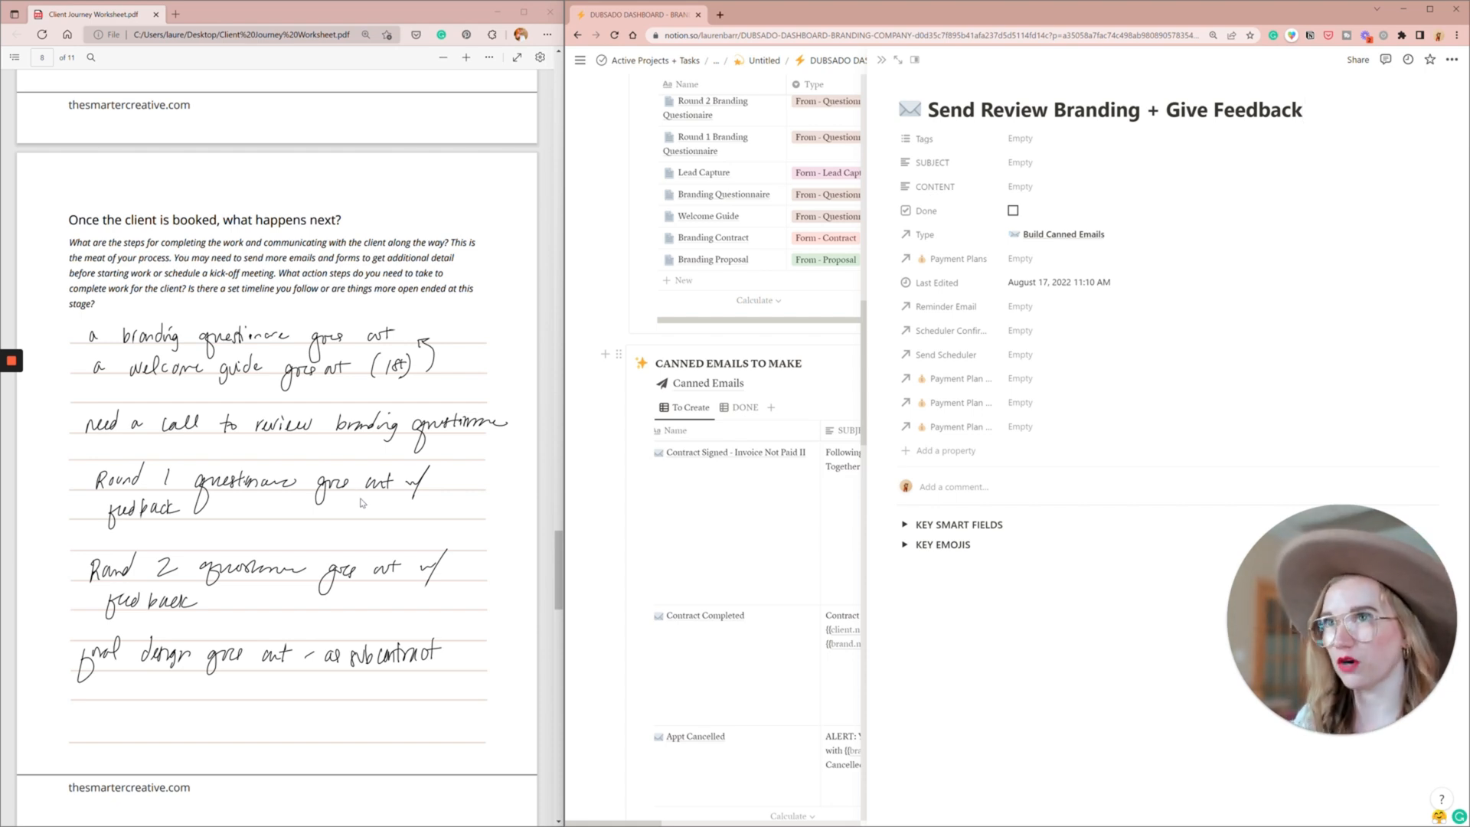
left_click(881, 60)
- Add a canned email titled "Send Final Design Approval", check the worksheet's section on concluding client work, and close the email's page
left_click(1437, 408)
left_click(1302, 453)
type("Send Final Design Ap")
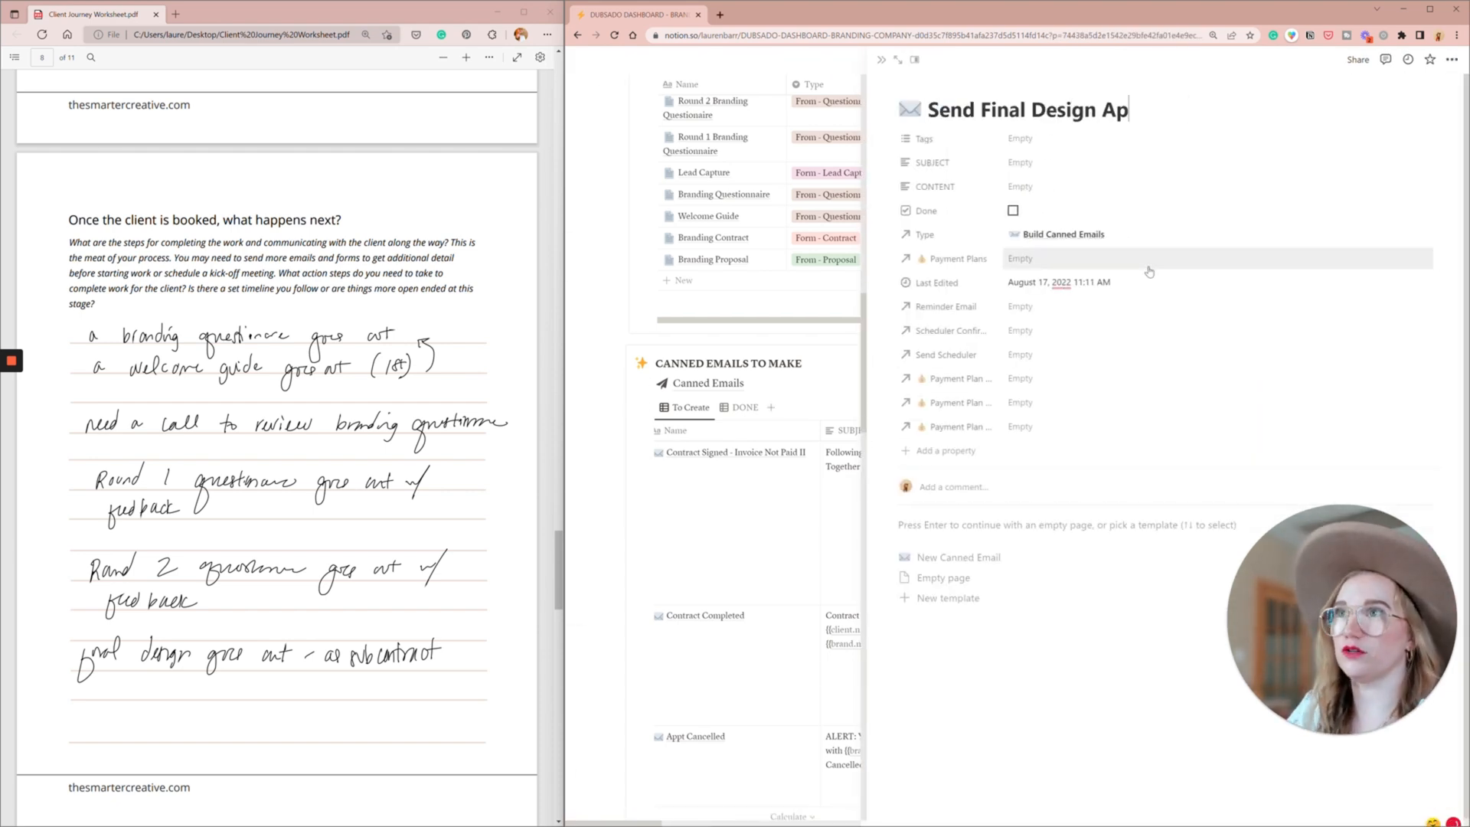
type("proval")
scroll(337, 649, "down", 2)
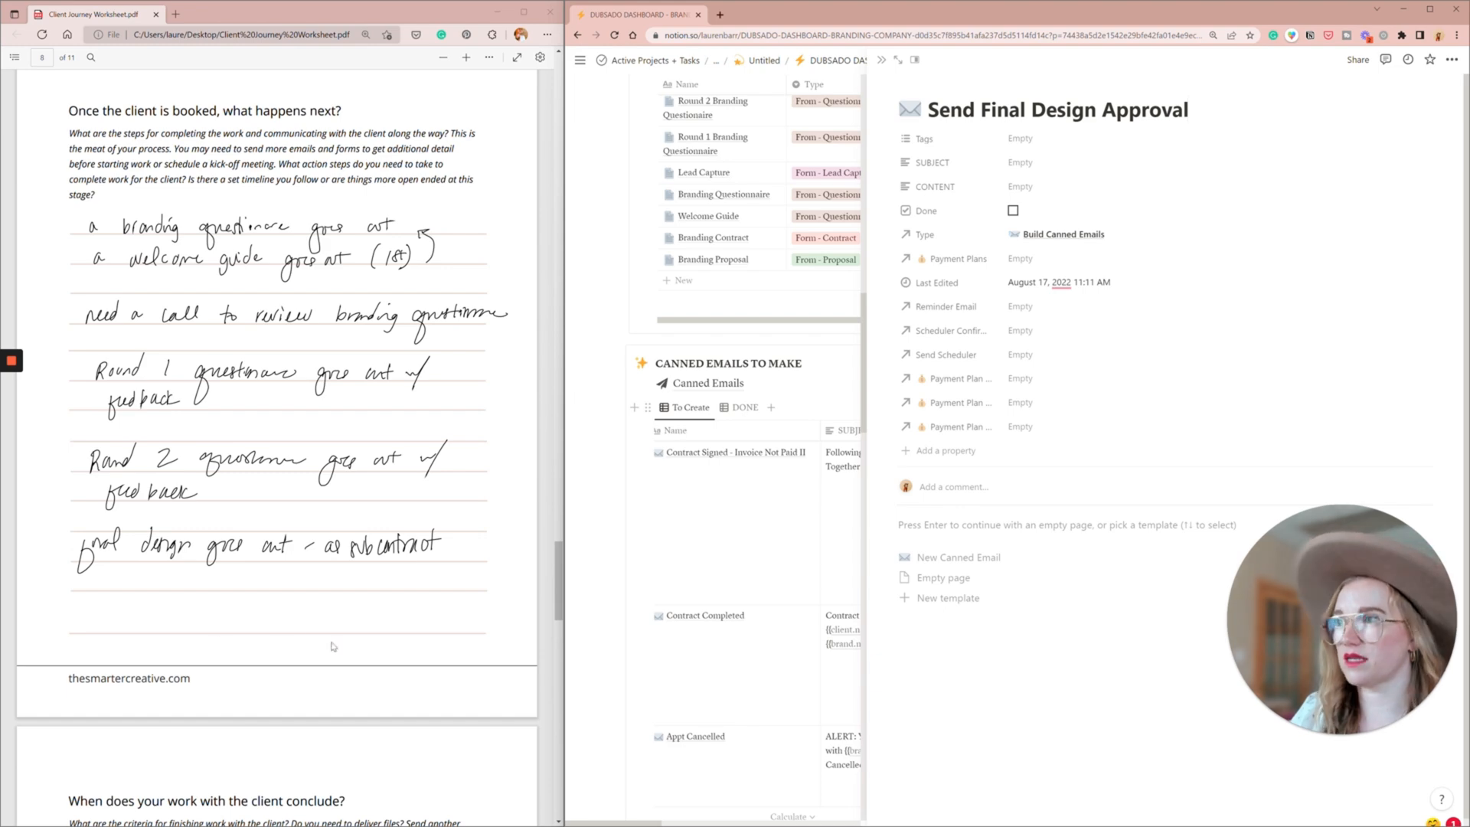
scroll(333, 626, "down", 4)
scroll(332, 627, "down", 6)
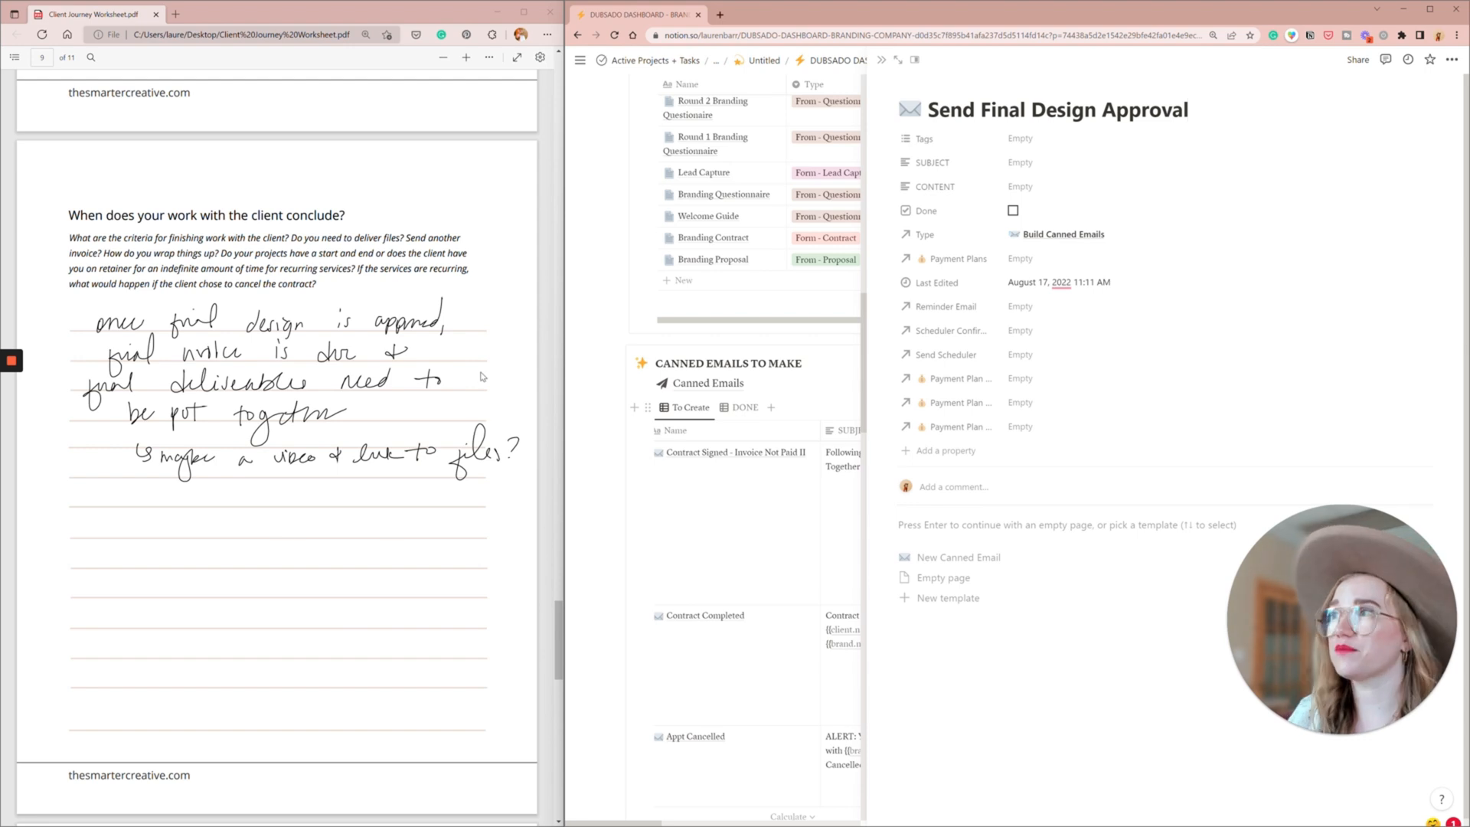
left_click(882, 60)
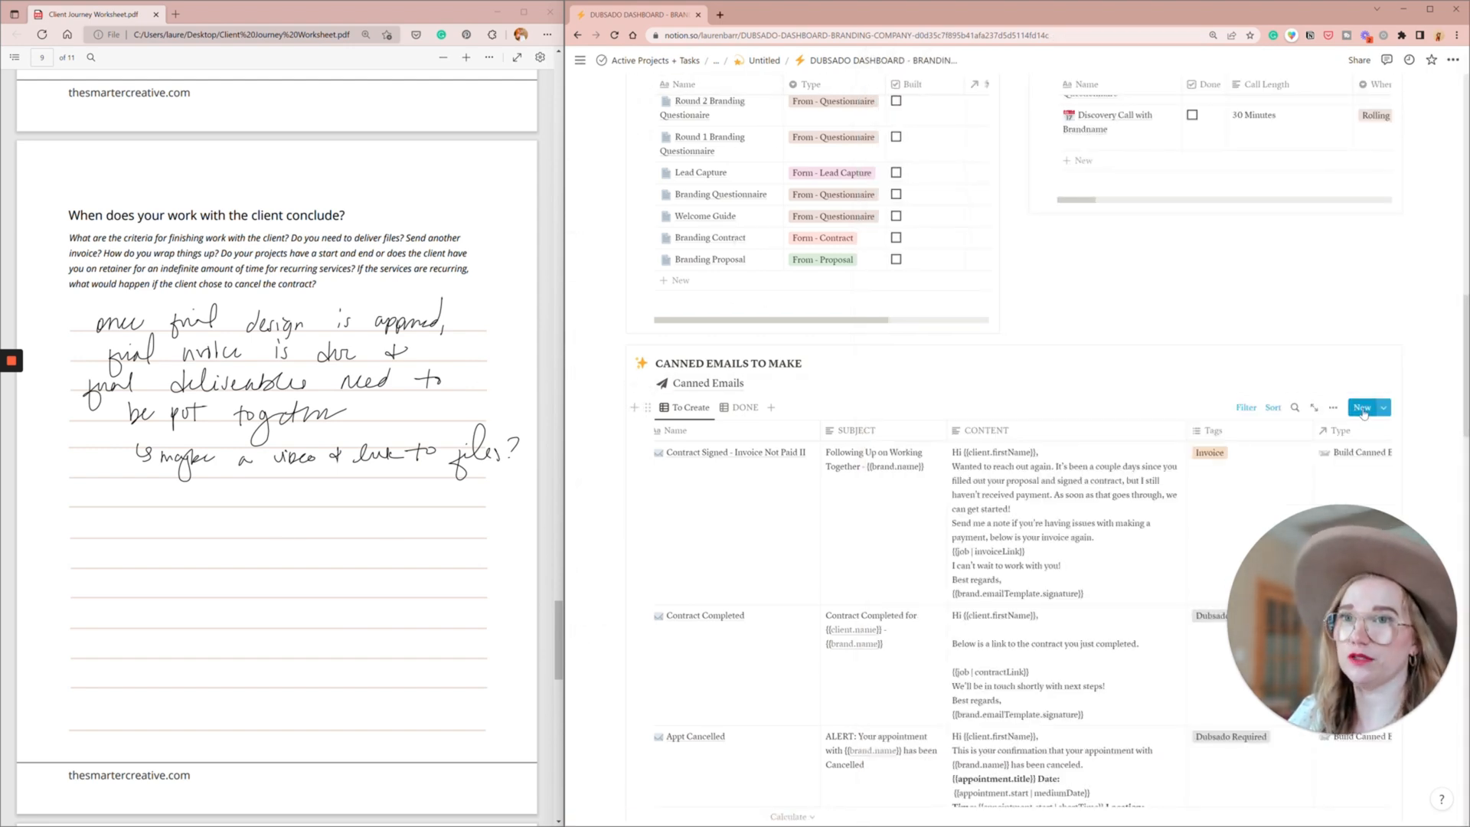
- Add a canned email titled "Thank You for Approving, Final Payment Now Due (Send Invoice)" and close its page
left_click(1363, 410)
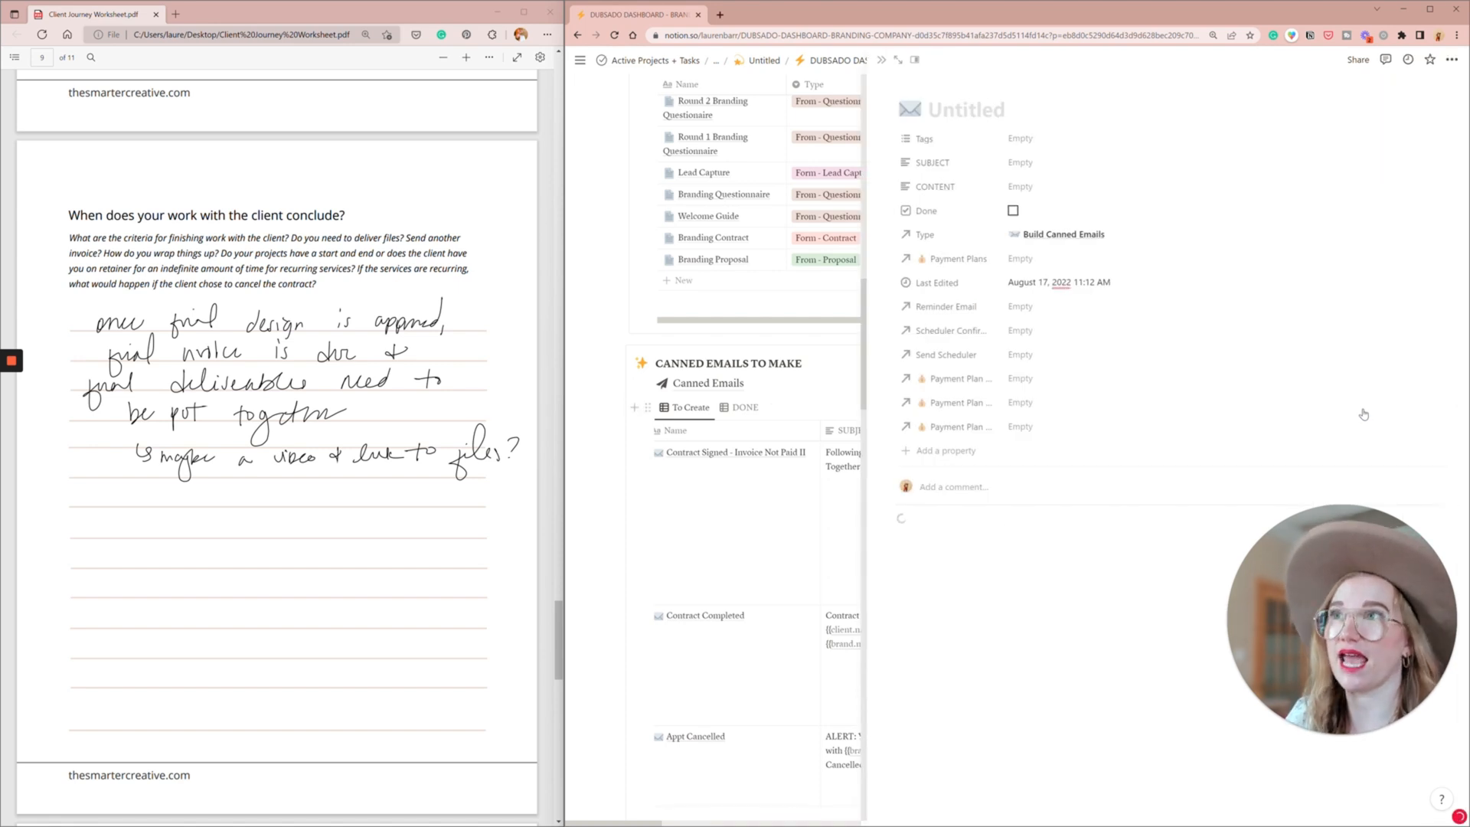
type("Thank You for Approving, I")
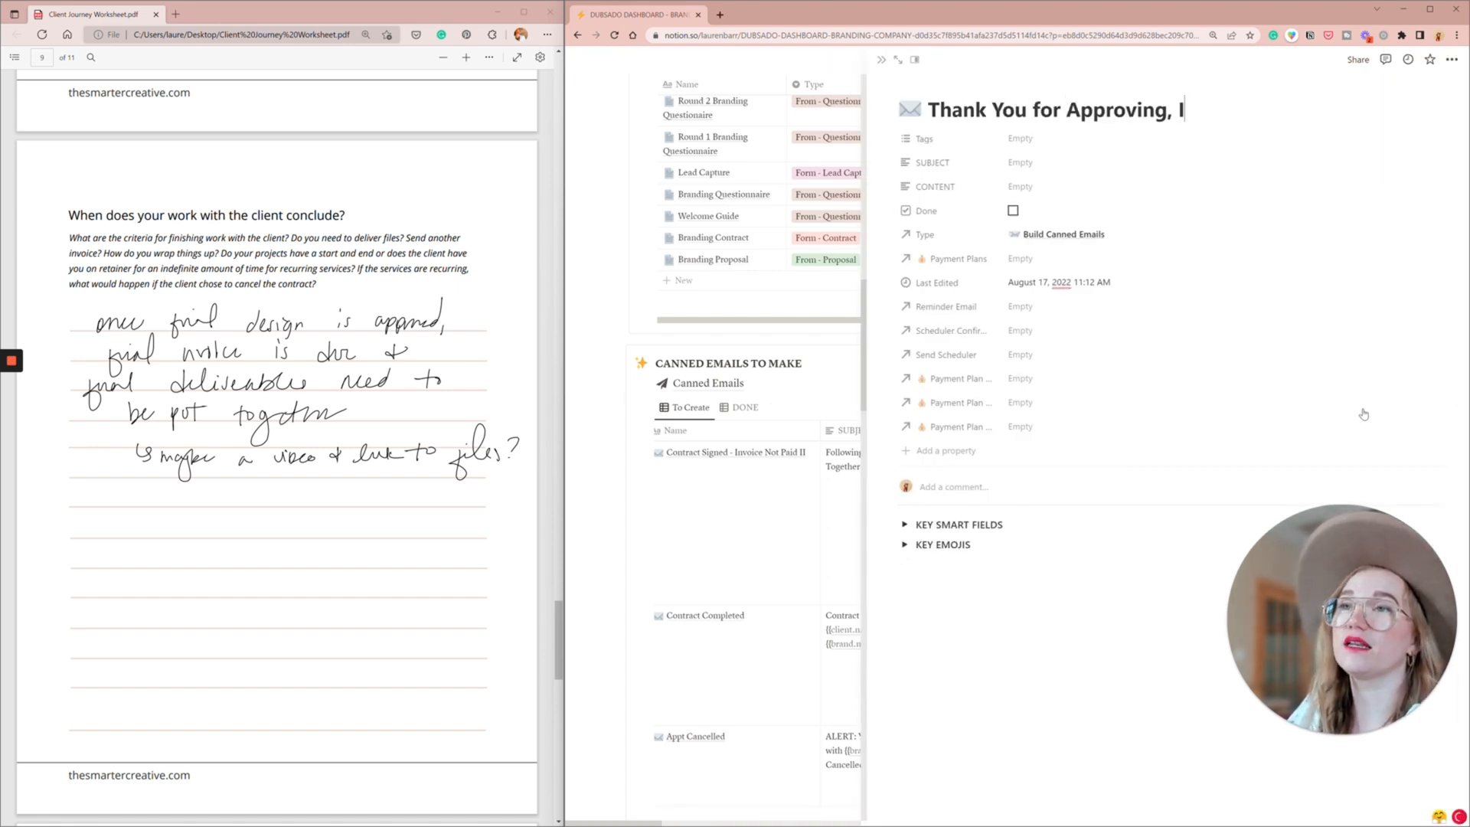
key("BackSpace")
type("P")
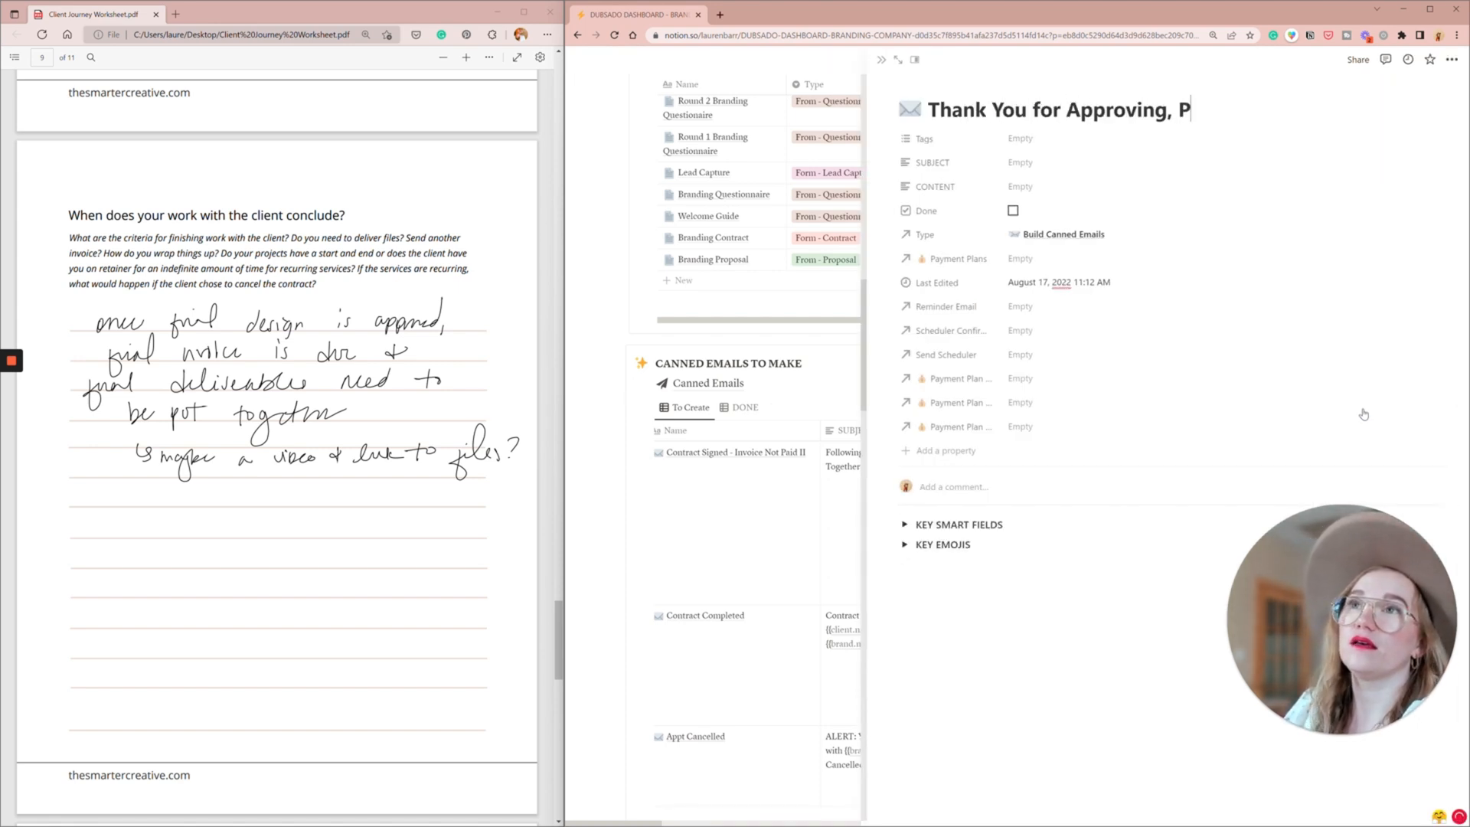
key("BackSpace")
type("Final Payme")
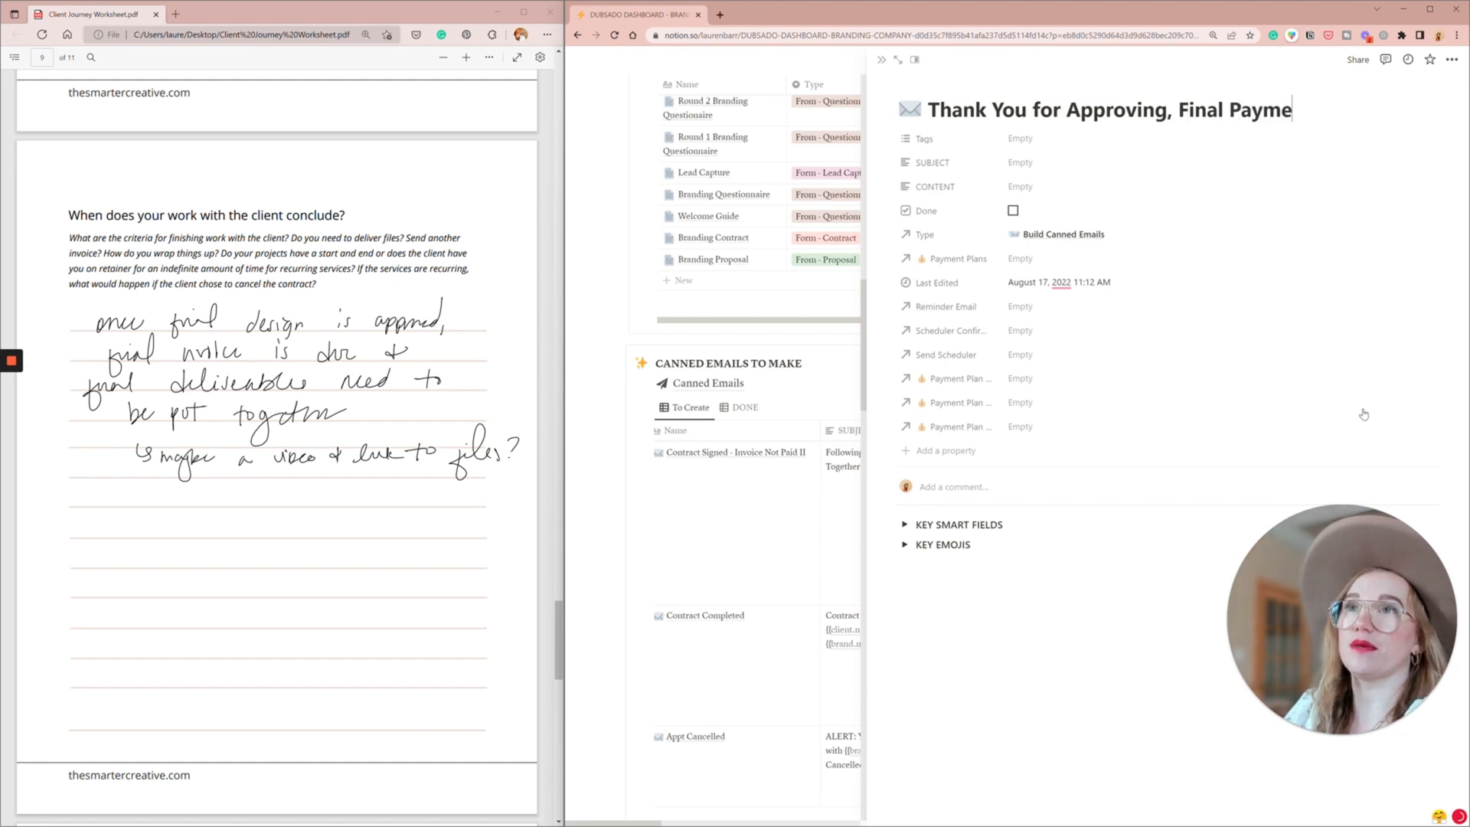
type("nt Now Due -")
key("BackSpace")
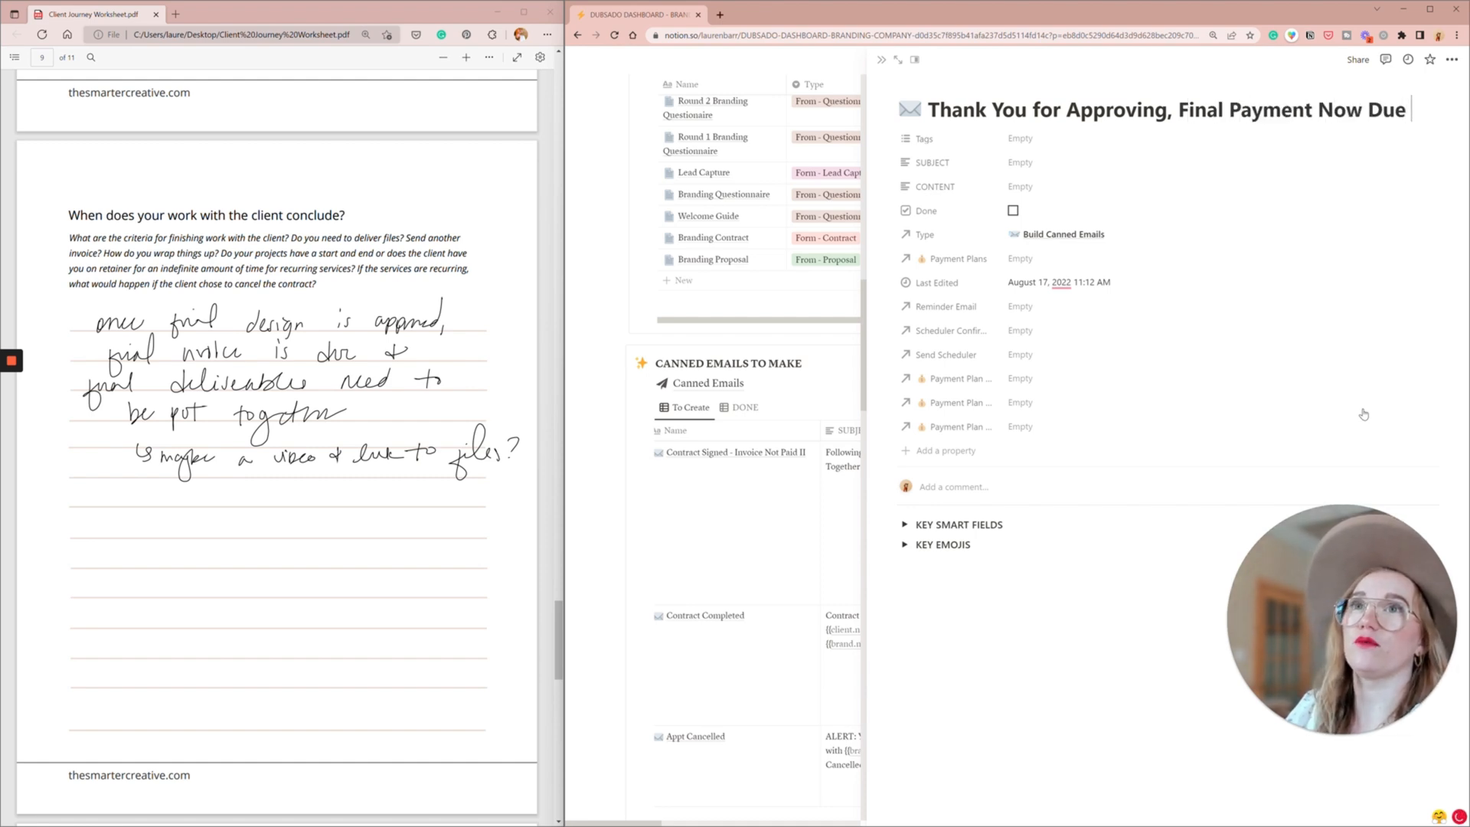
type("(Send Invoice)")
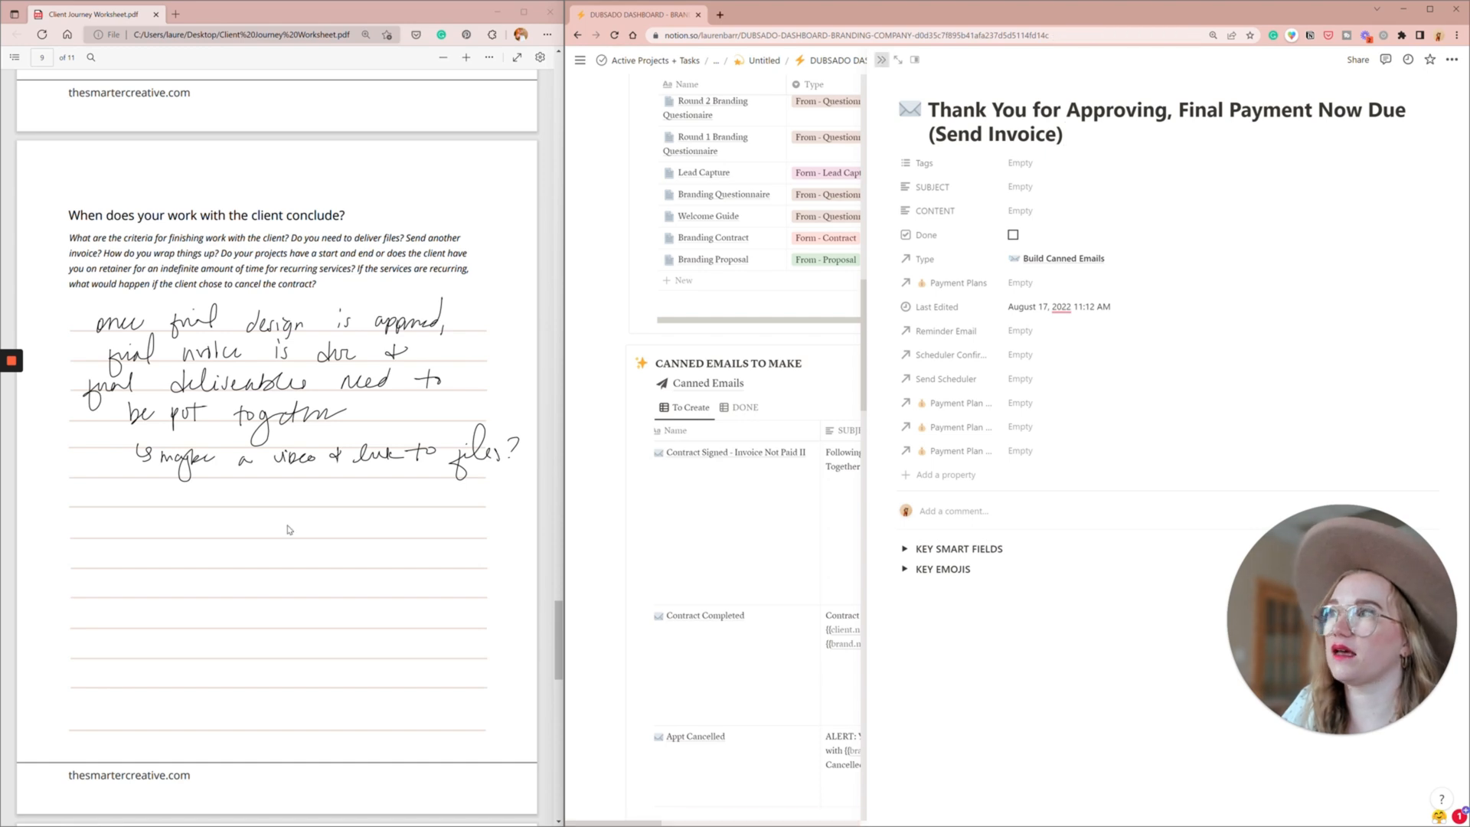
left_click(883, 62)
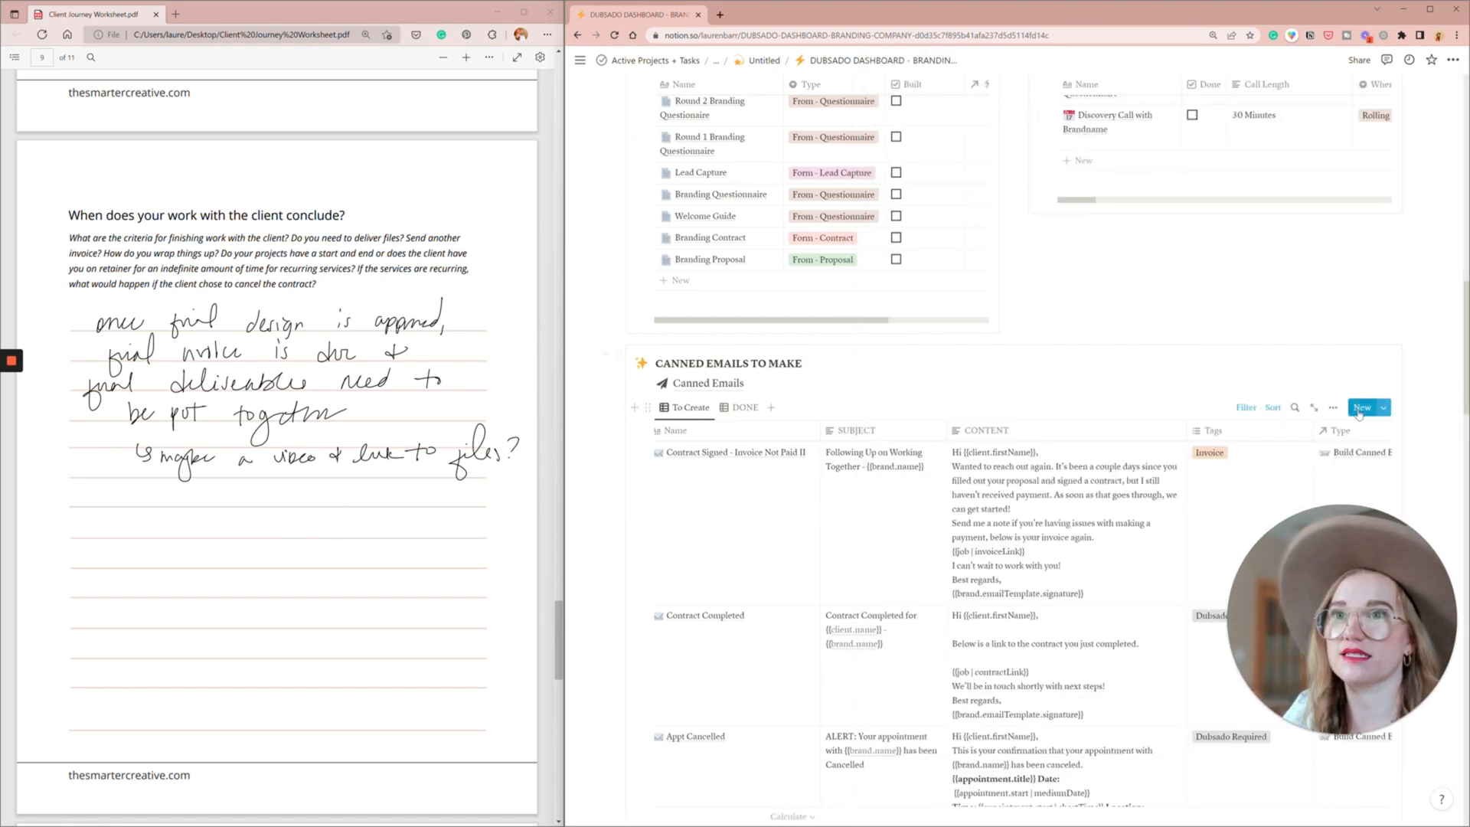
- Add a canned email titled "Send Final Files" to Canned Emails to Make and close its page
left_click(1366, 409)
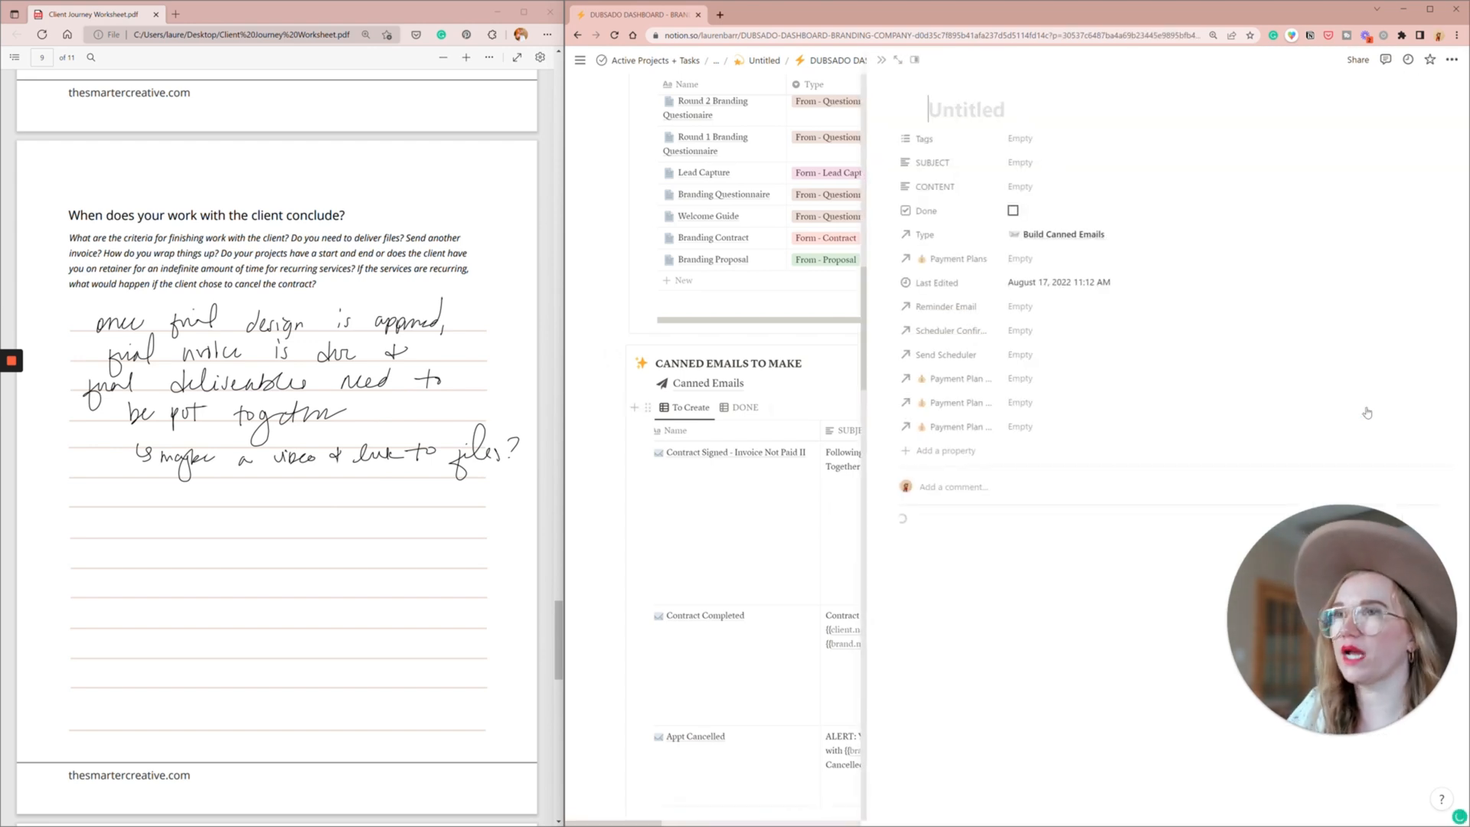
type("Send Fi")
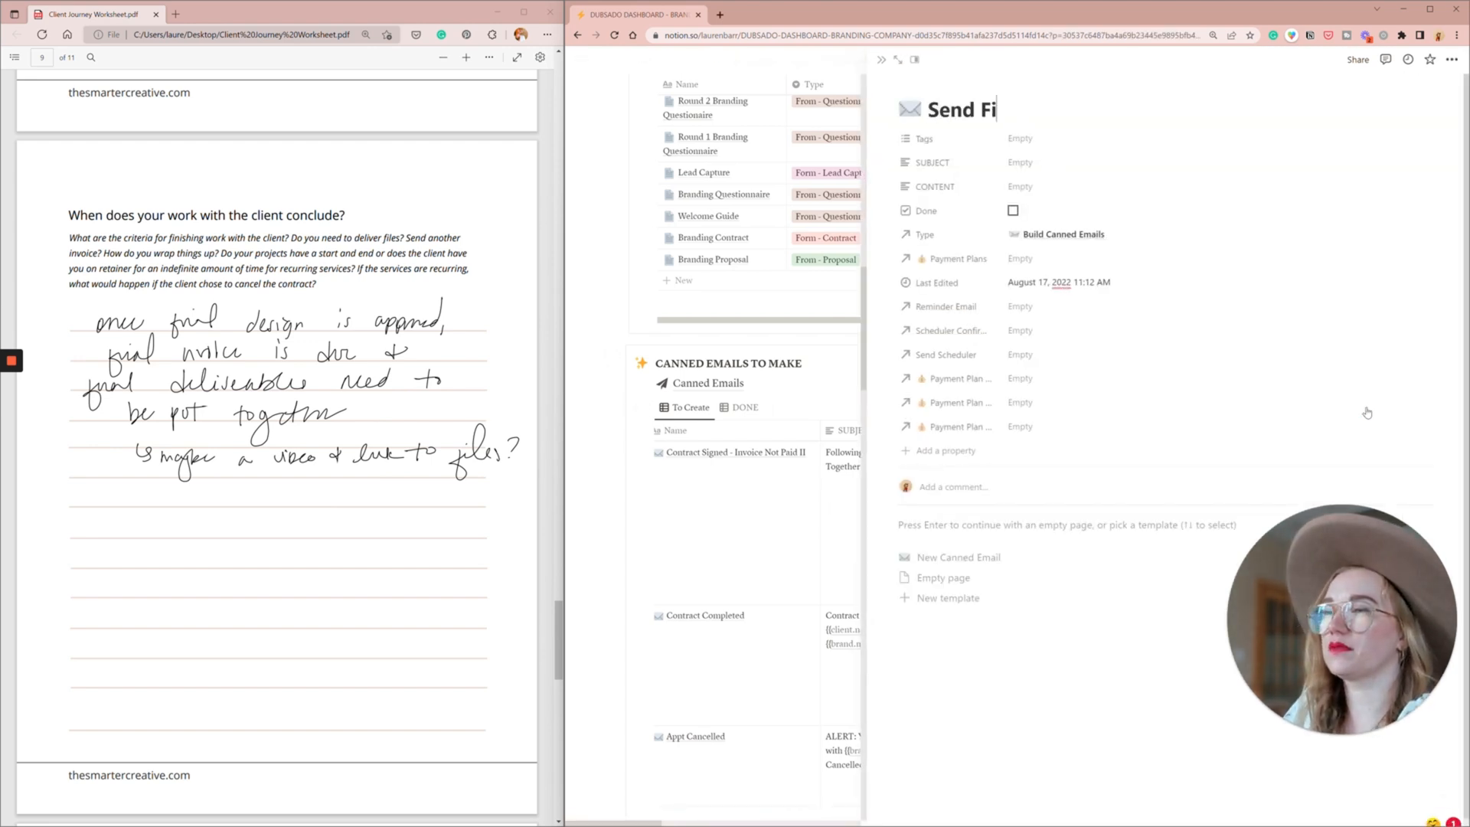
type("nal Final")
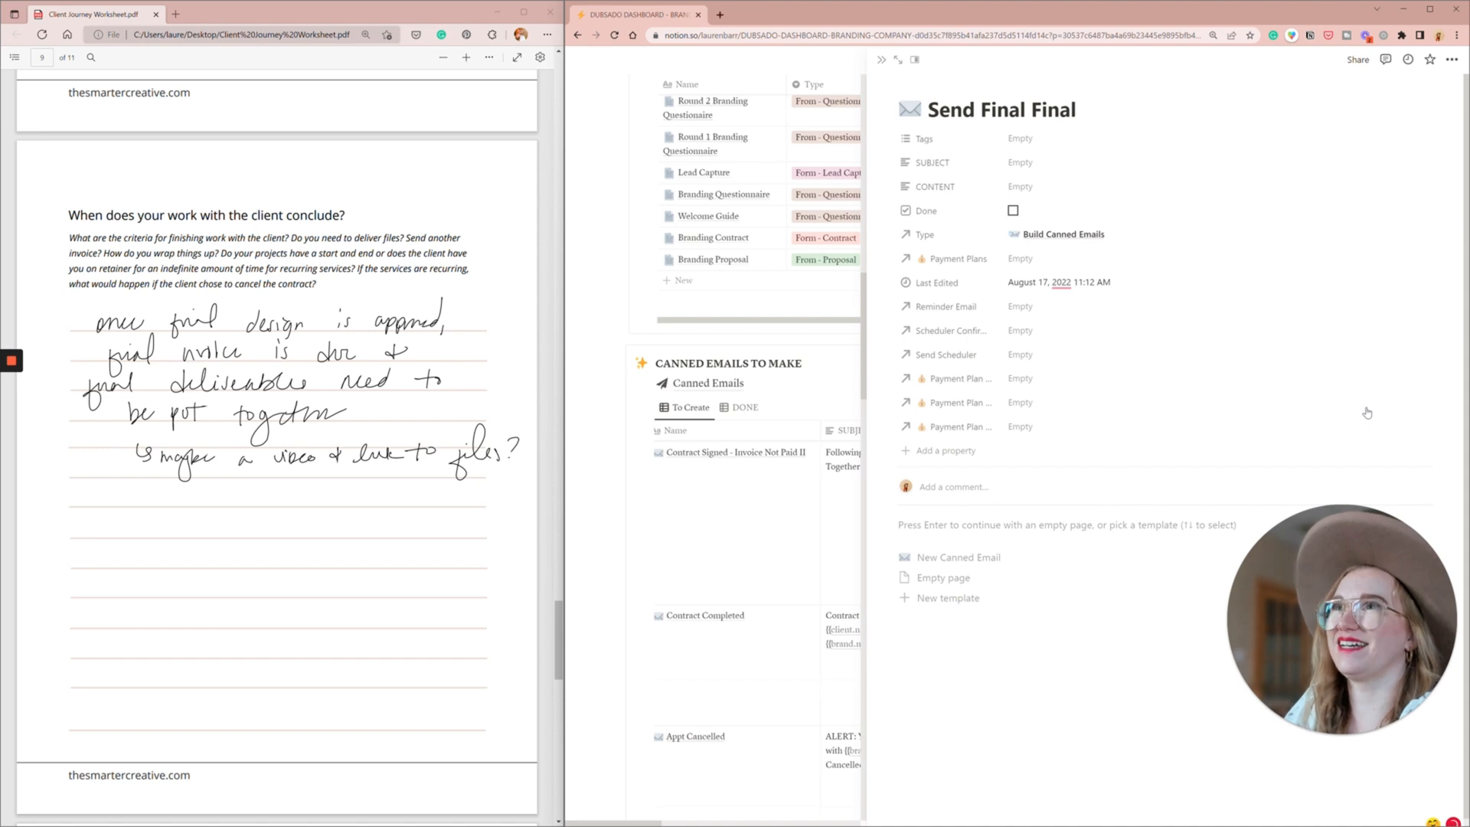
key("BackSpace")
key("BackSpace")
key("BackSpace")
type("les")
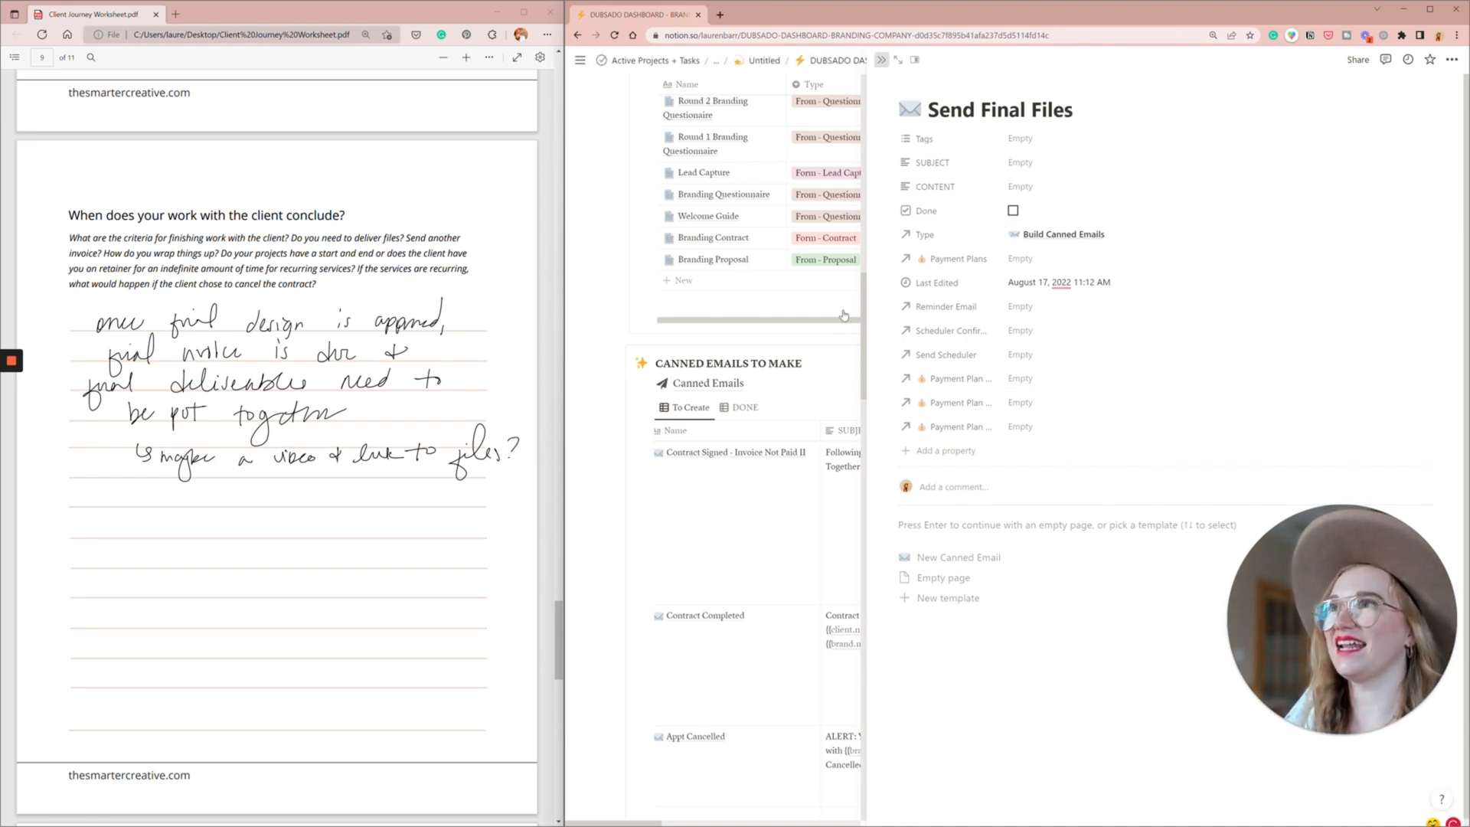
left_click(843, 315)
- Add a form titled "Final Files" with the type "From - Questionnaire" to Forms to Build, and go to the worksheet's client follow-ups section
scroll(912, 253, "up", 1)
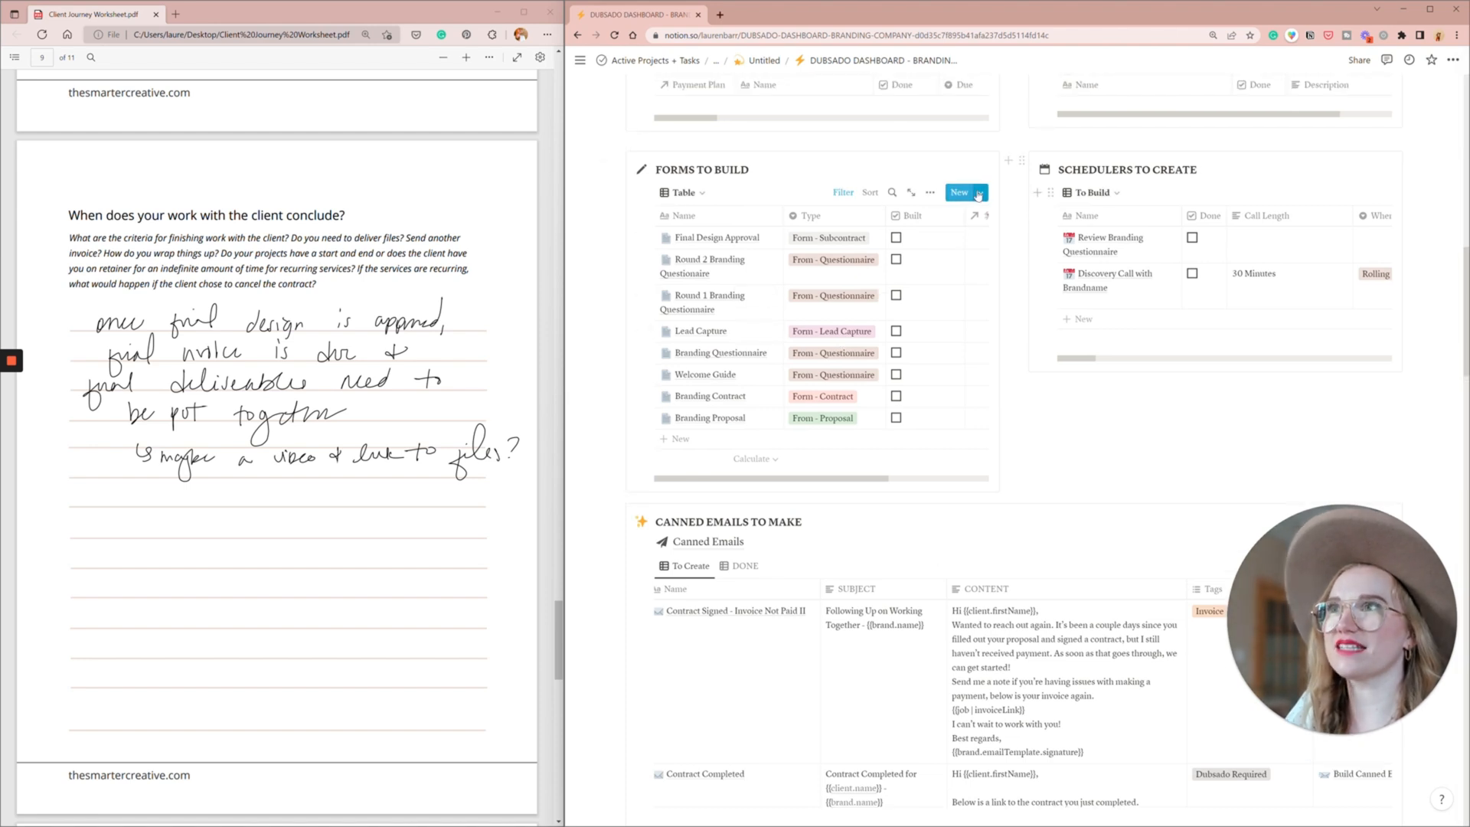
left_click(979, 193)
left_click(964, 243)
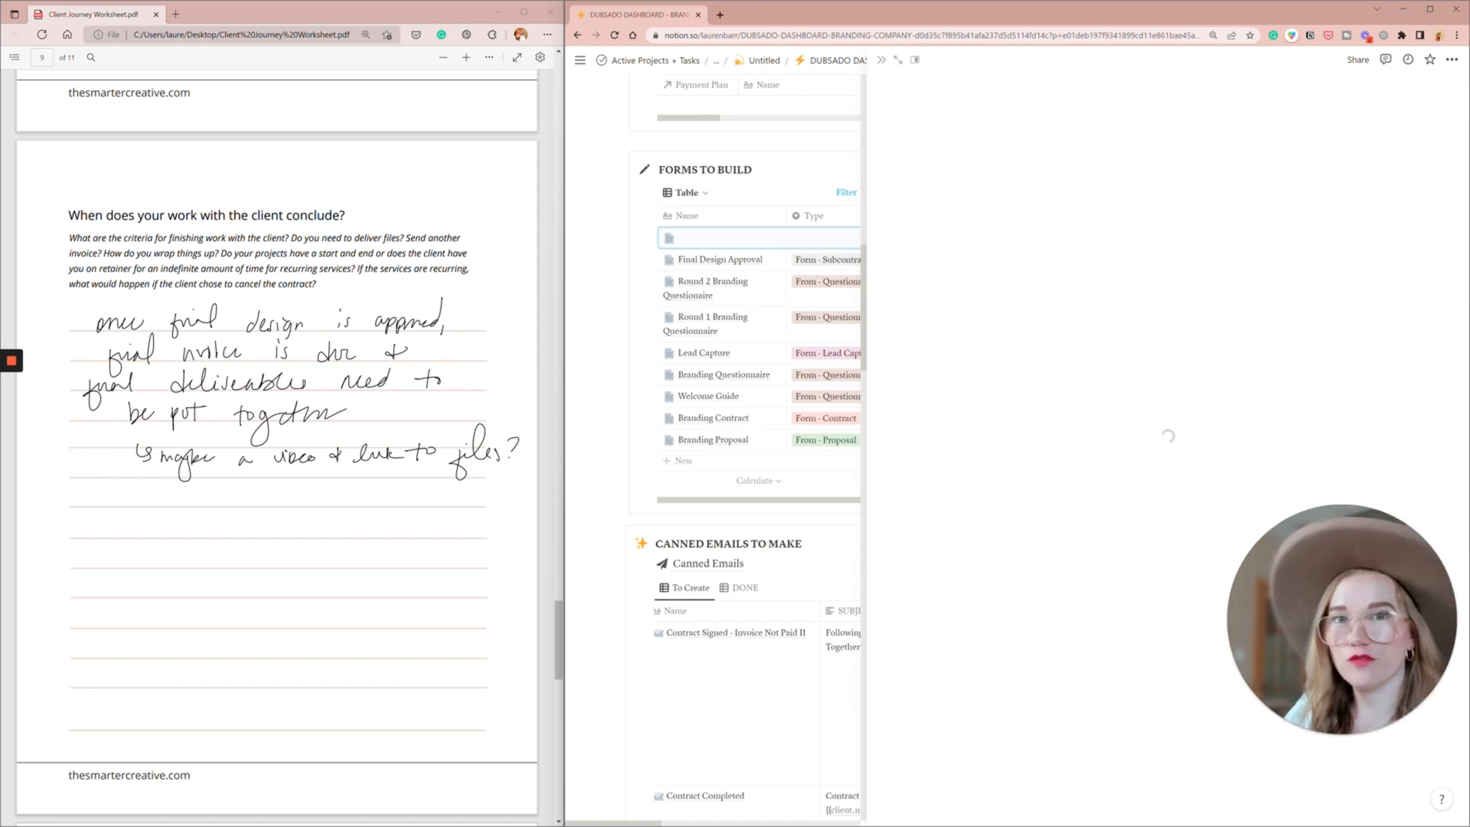
type("Fi")
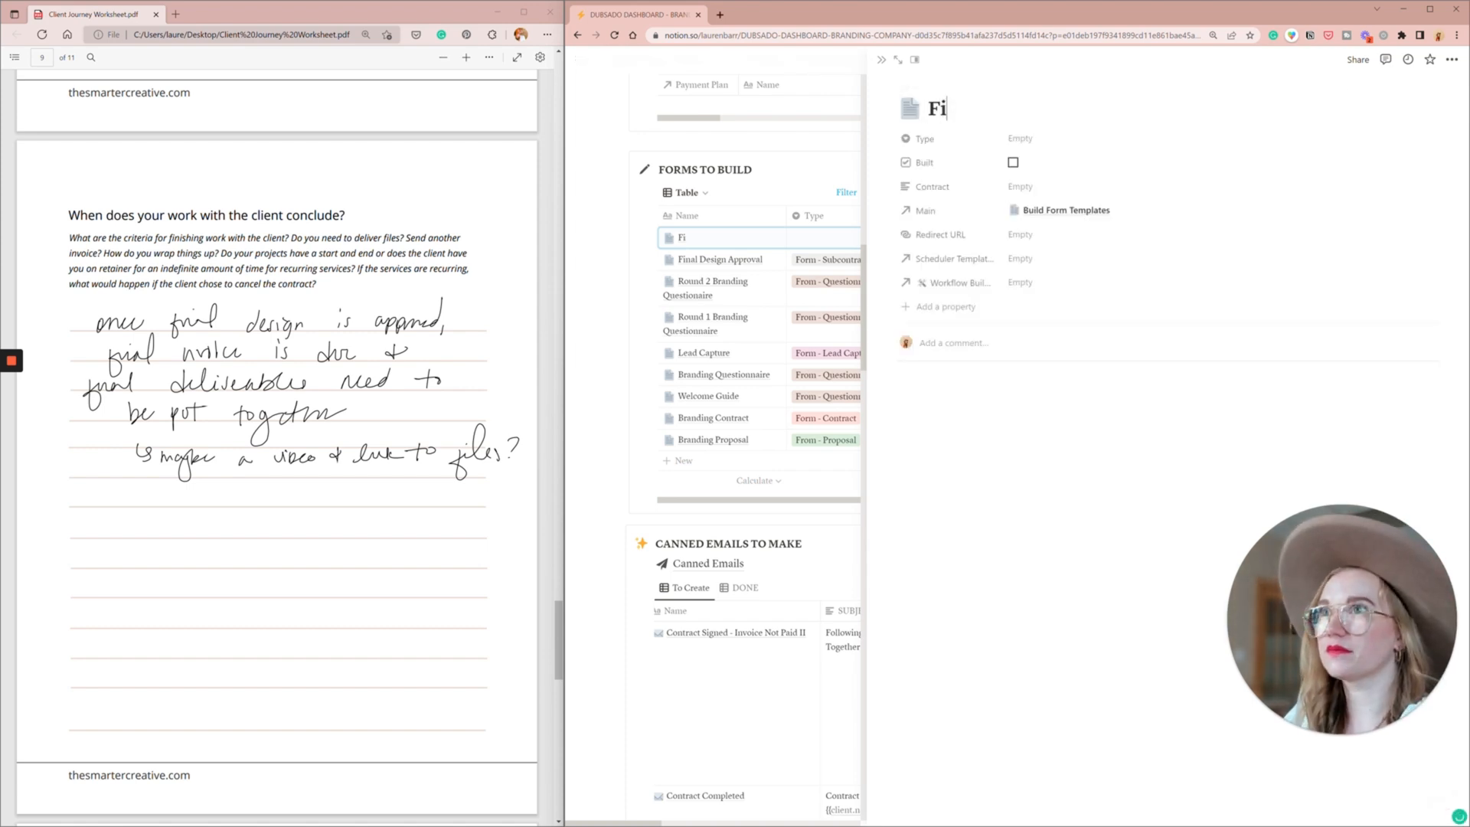
type("nal Files")
left_click(1072, 140)
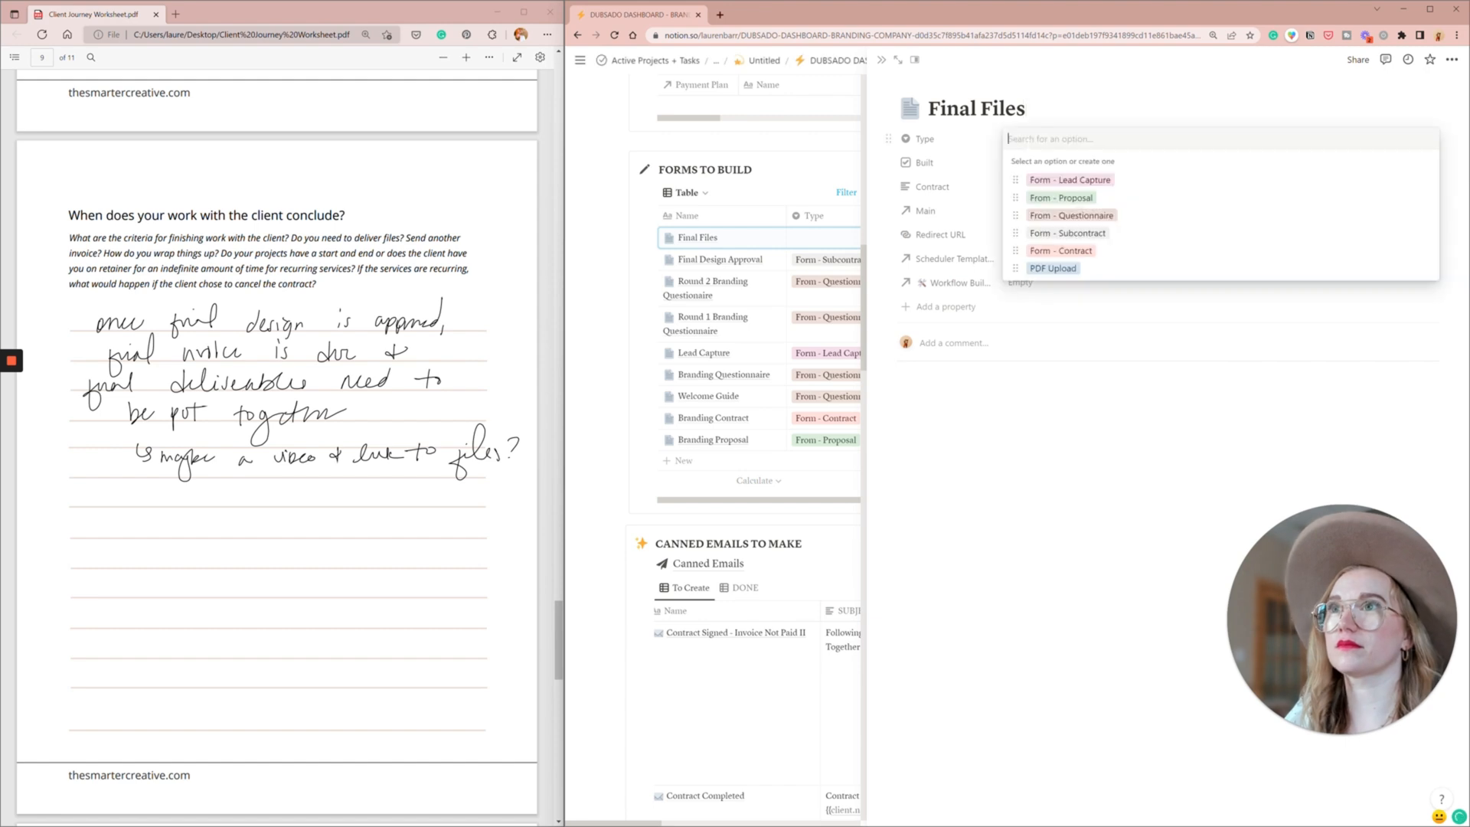
left_click(1086, 217)
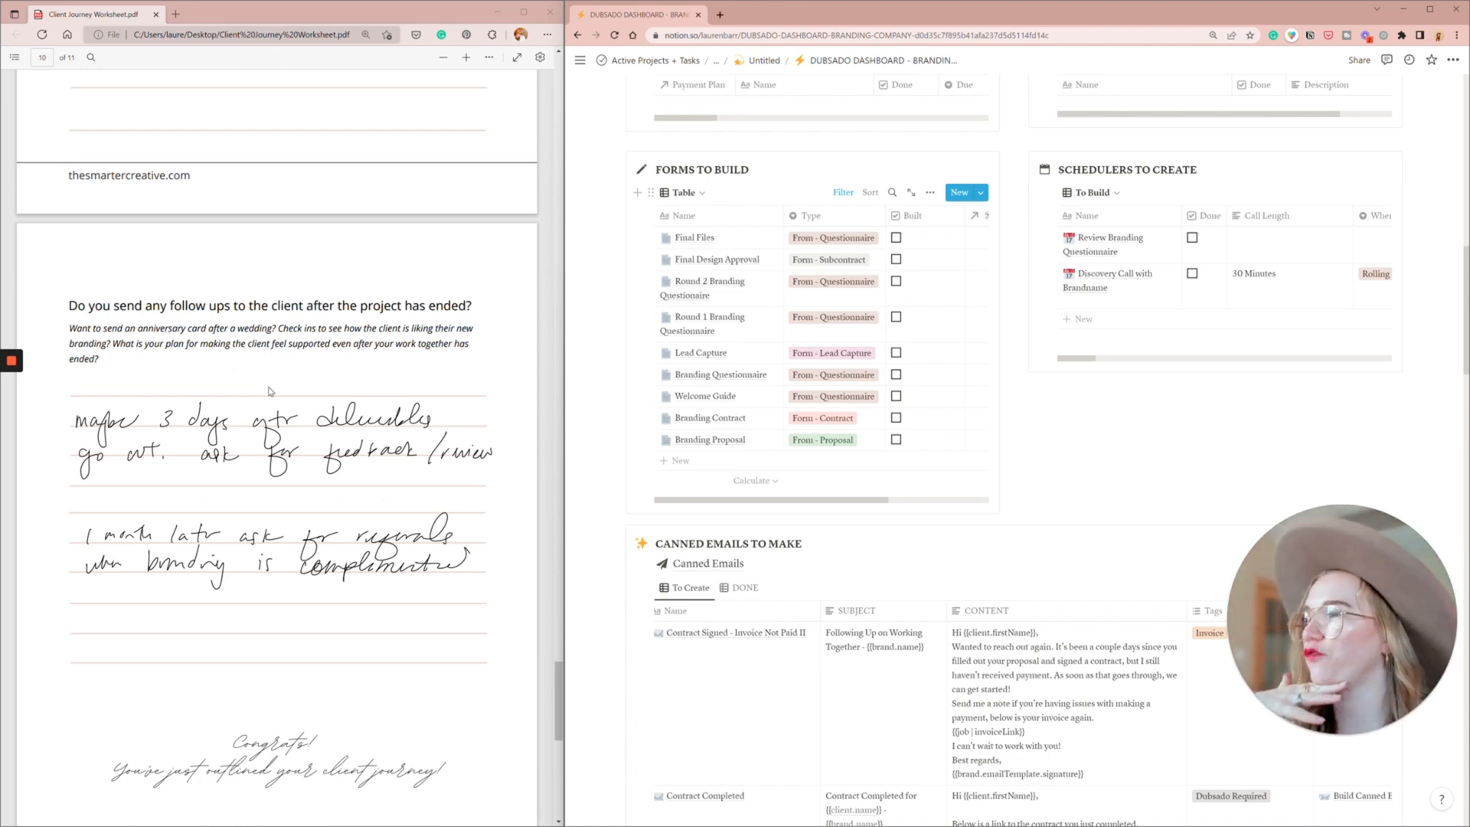
scroll(269, 392, "down", 1)
scroll(270, 392, "down", 1)
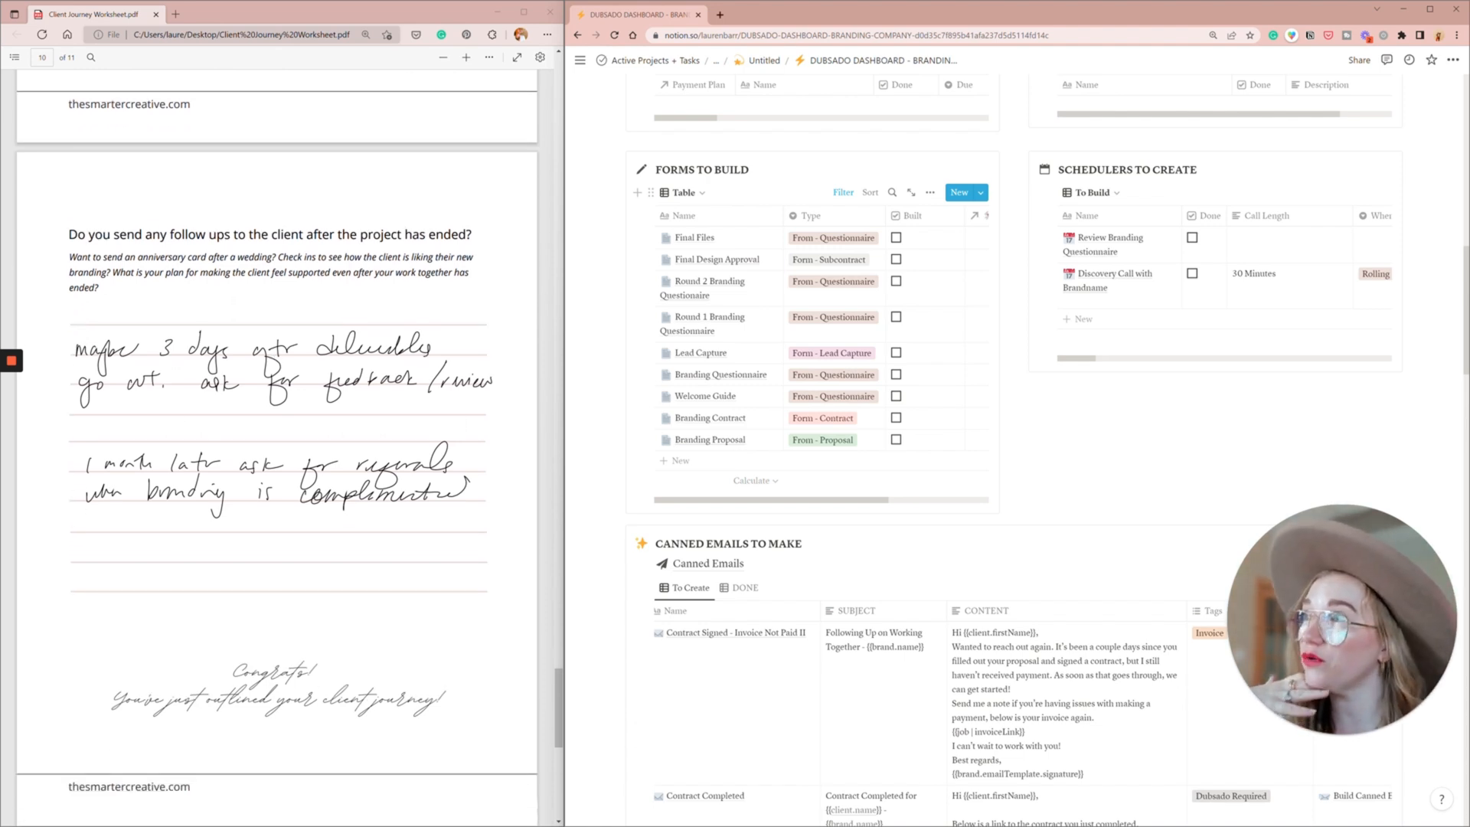
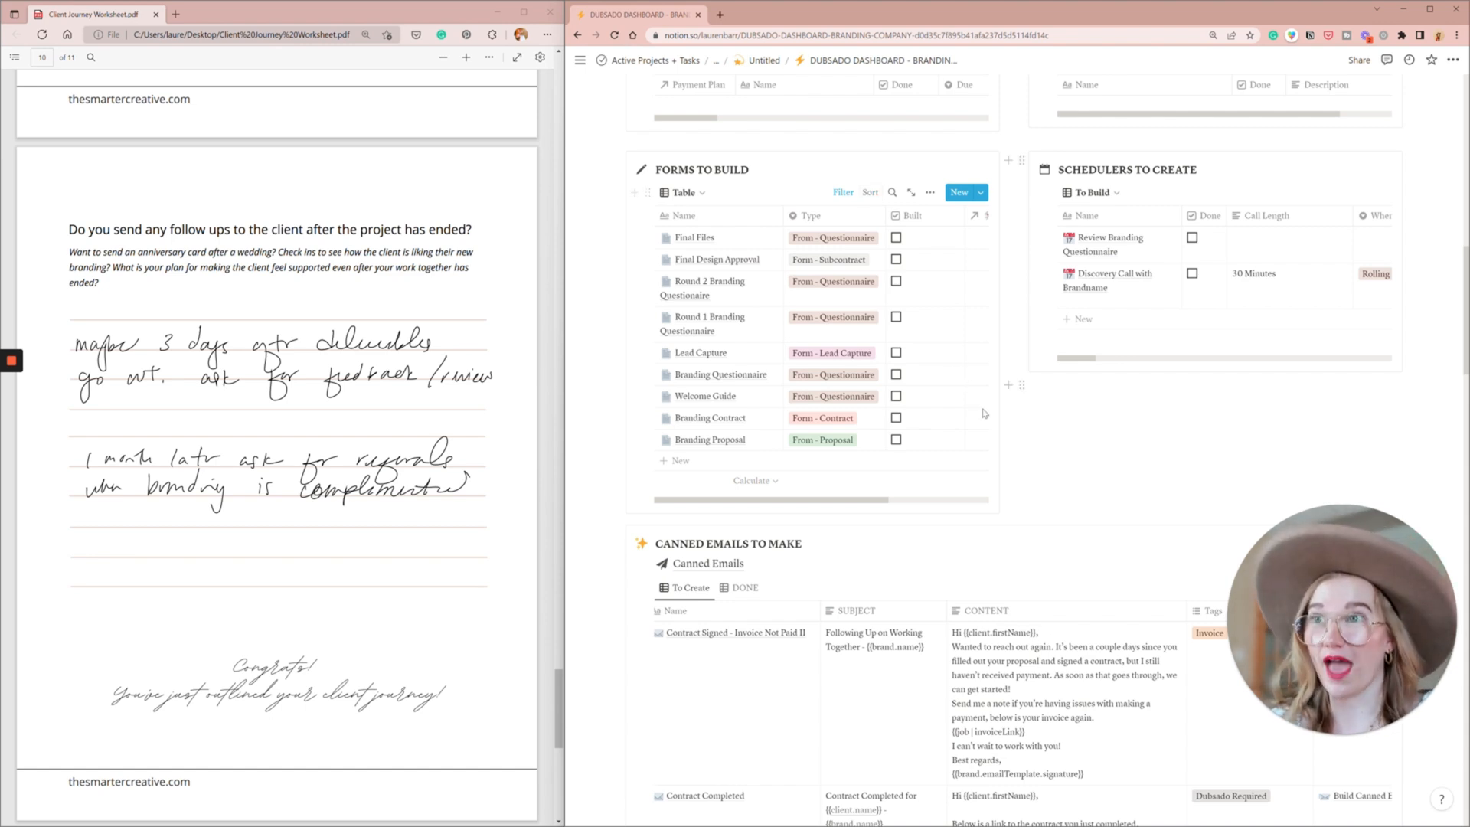
- Add a canned email titled "Ask for Feedback" to Canned Emails to Make and close its page
scroll(1072, 337, "down", 2)
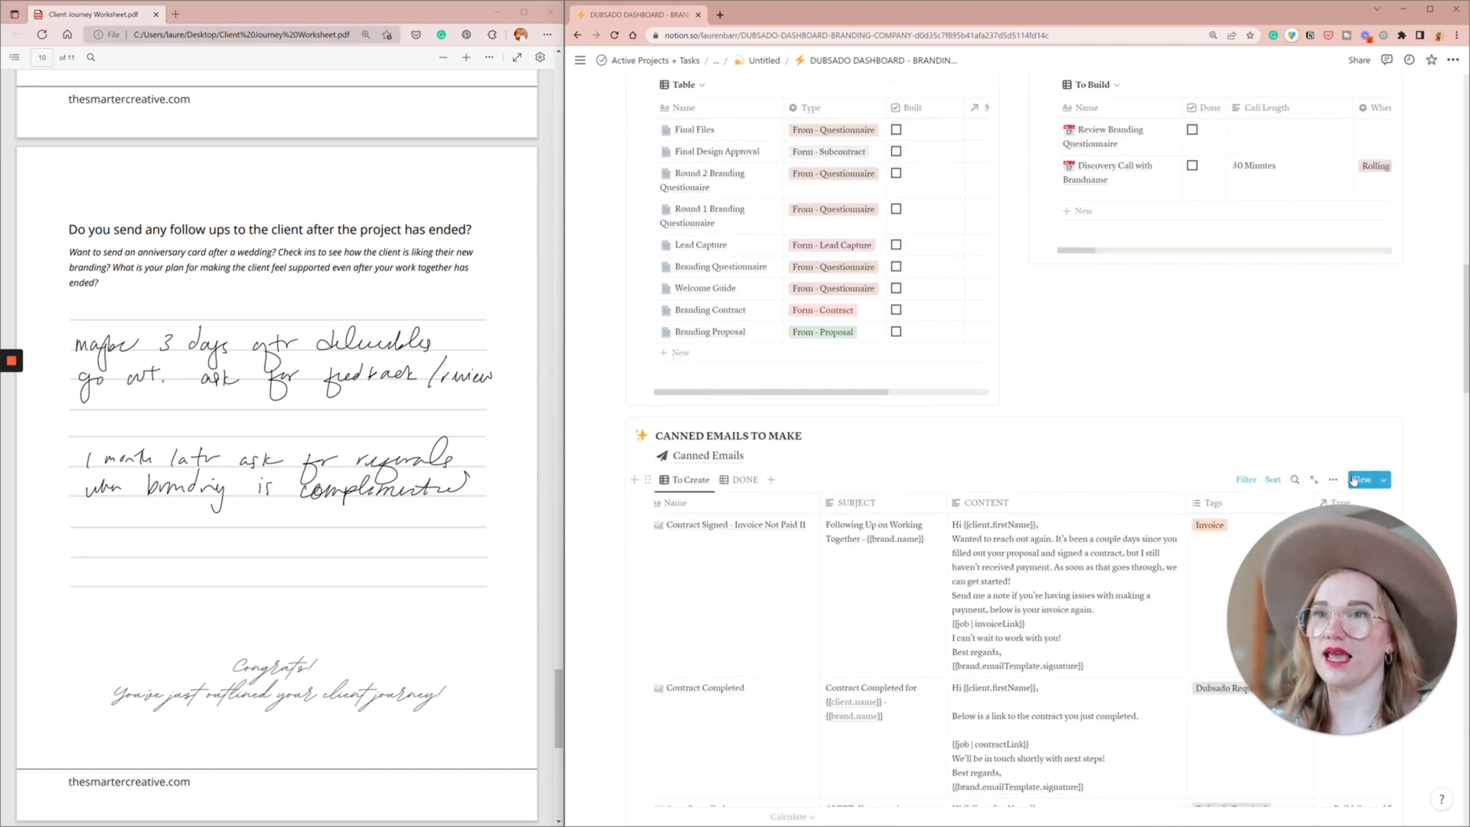
left_click(1363, 479)
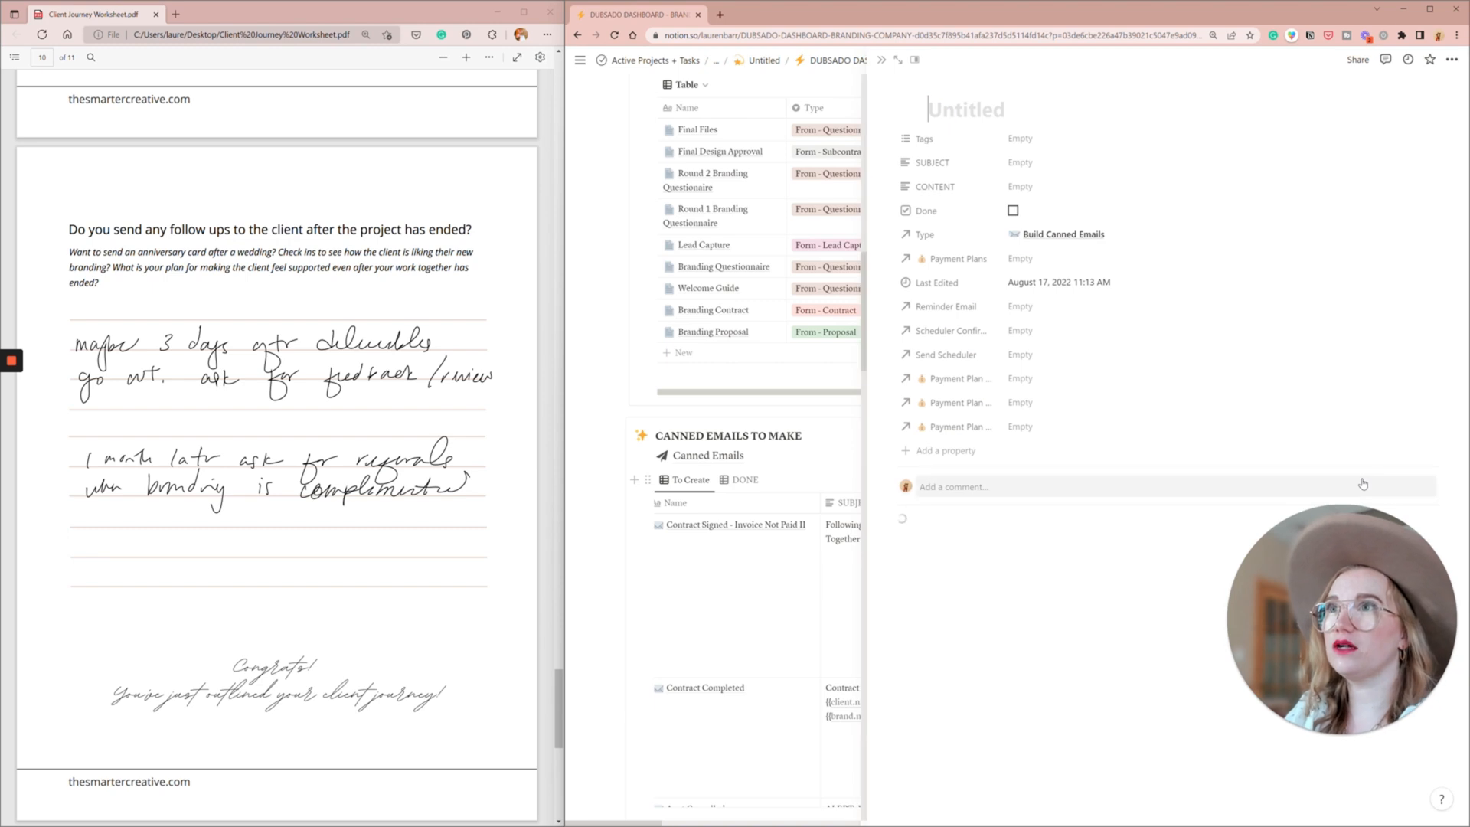
type("Ask for Feedback")
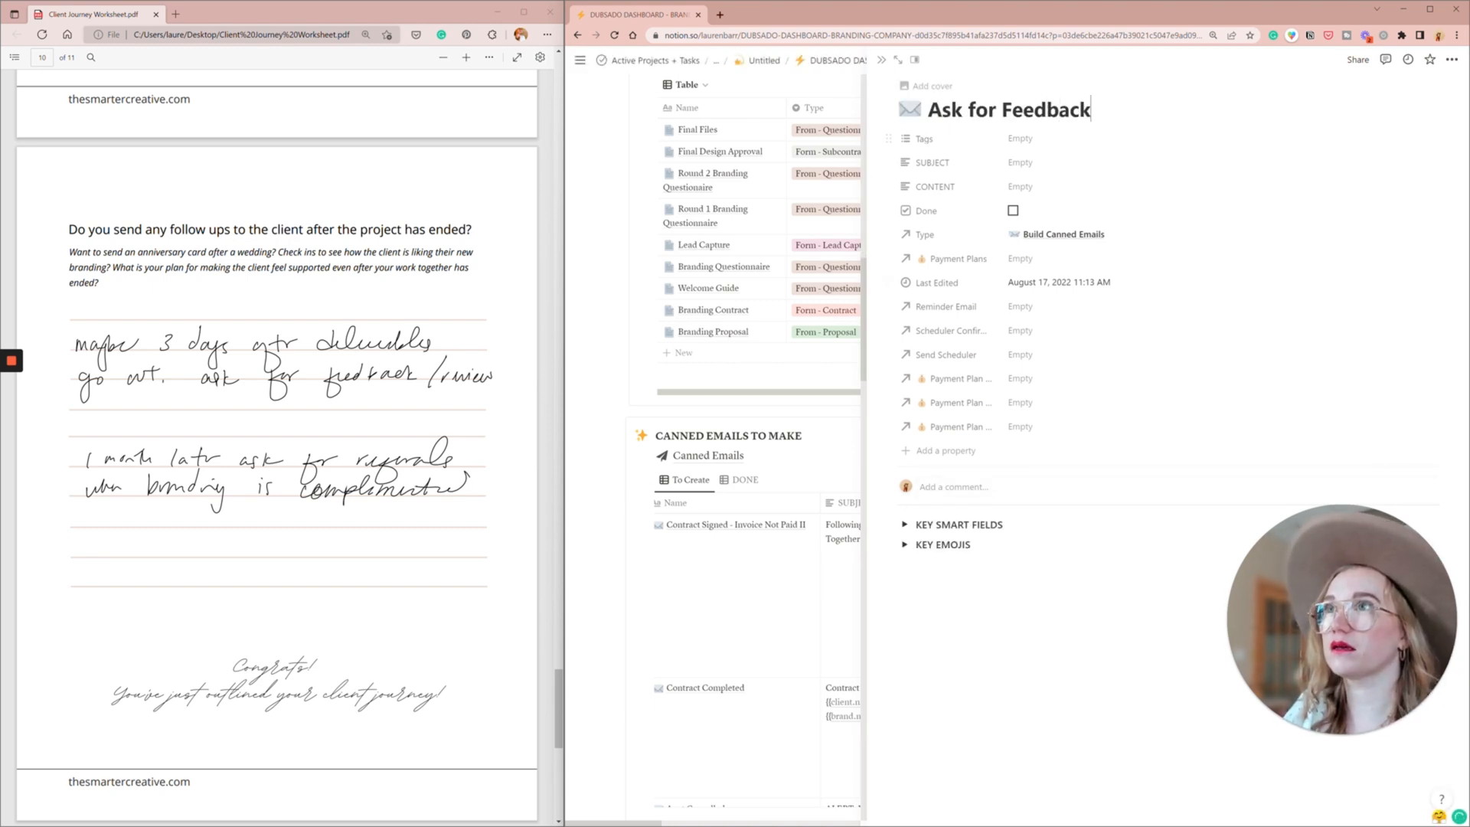
left_click(882, 64)
- Add a form titled "Feedback Form" with the type "From - Questionnaire" to Forms to Build and close its page
scroll(935, 230, "up", 1)
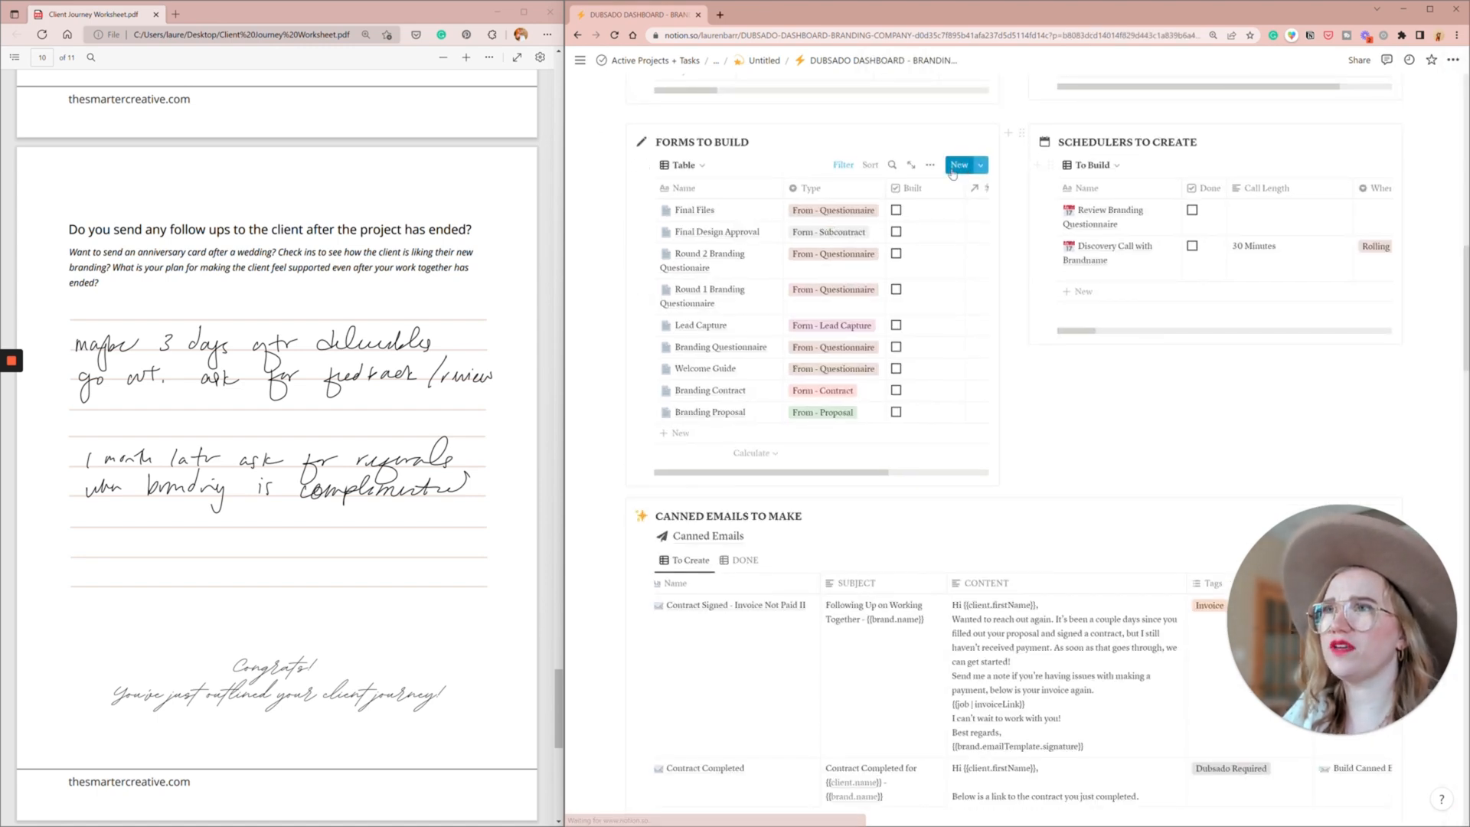
left_click(958, 165)
type("F")
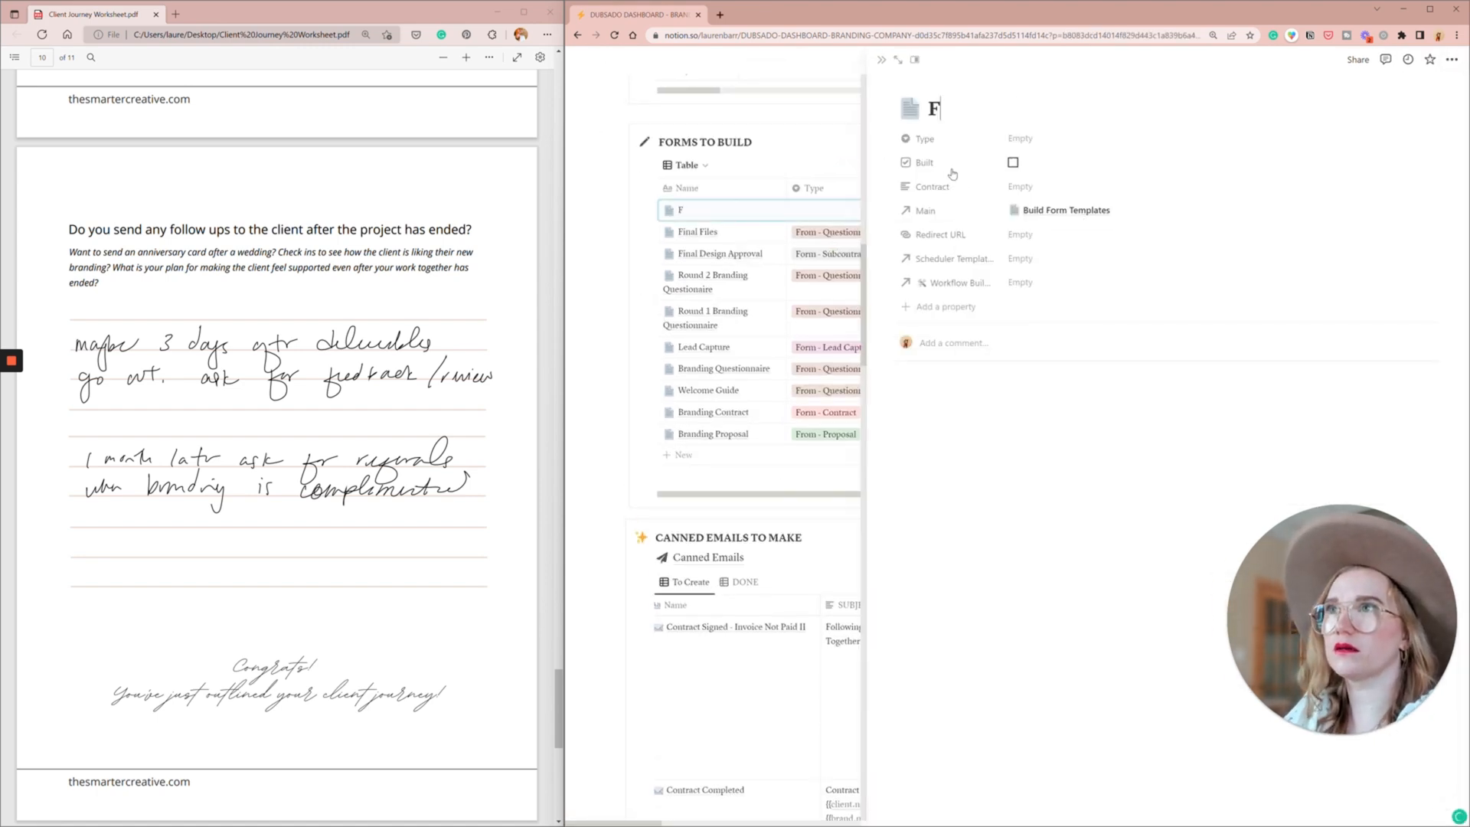
type("eedback Form")
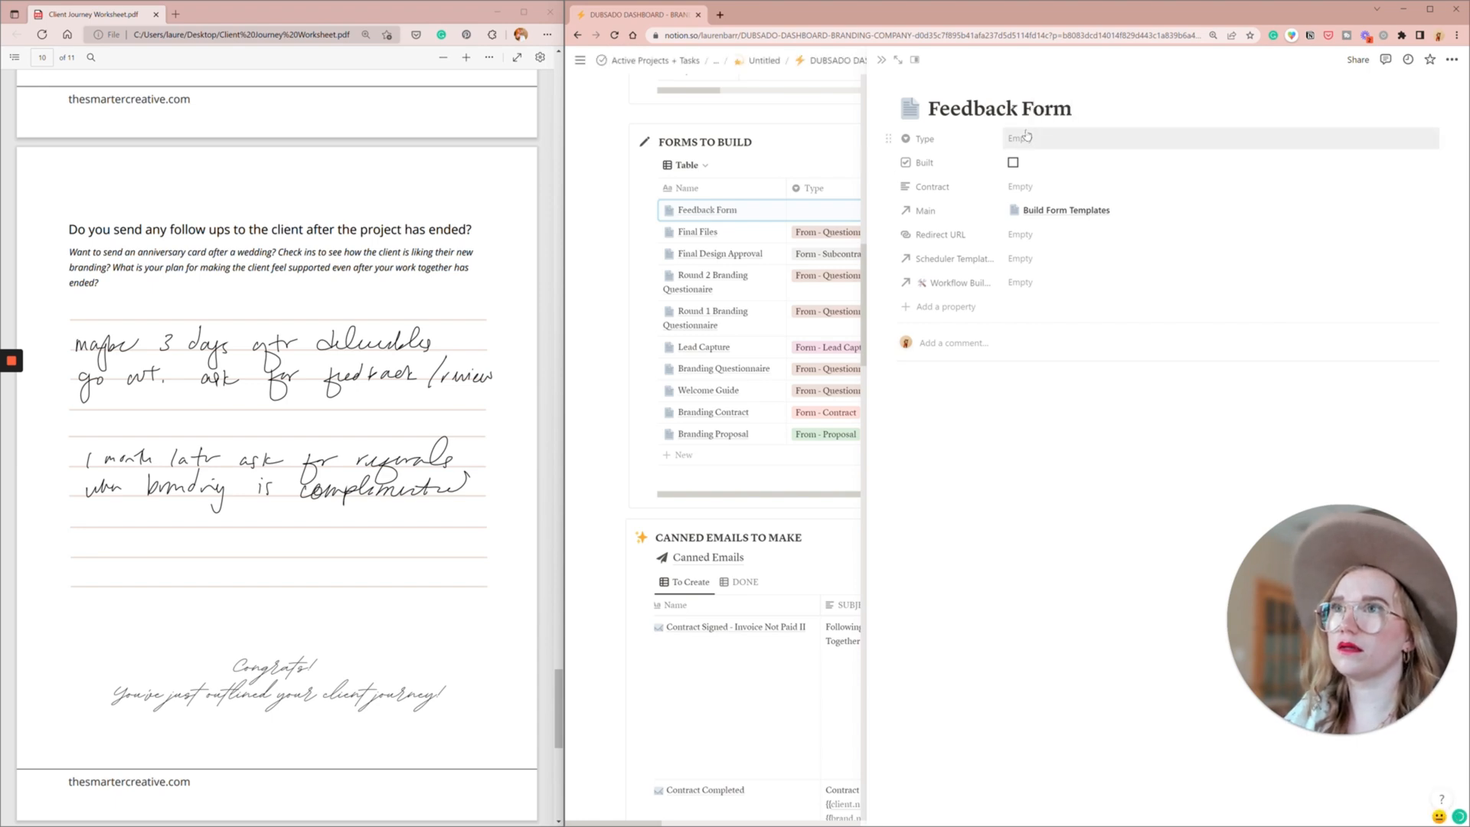
left_click(1020, 138)
left_click(1085, 215)
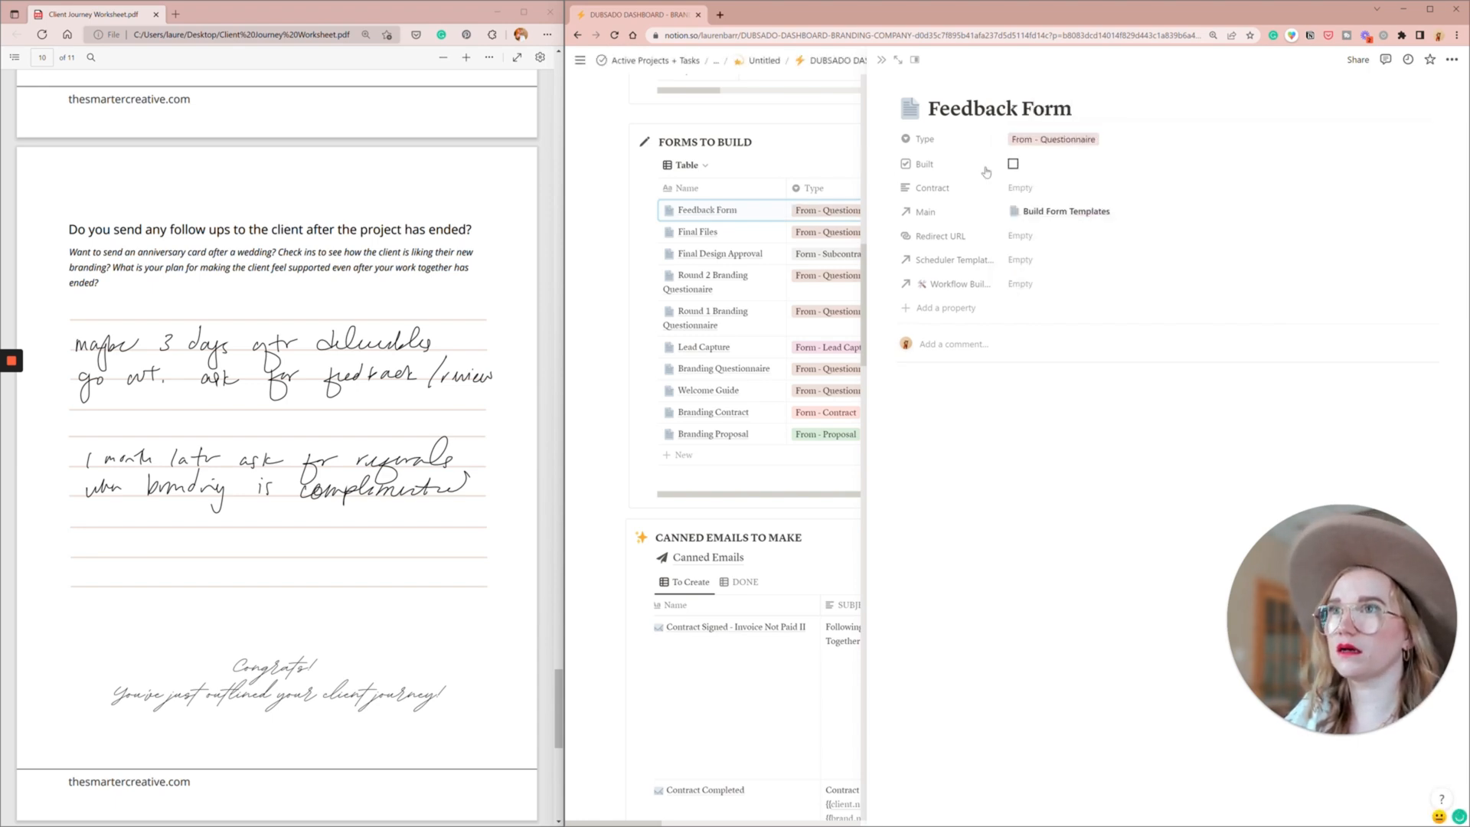
left_click(880, 62)
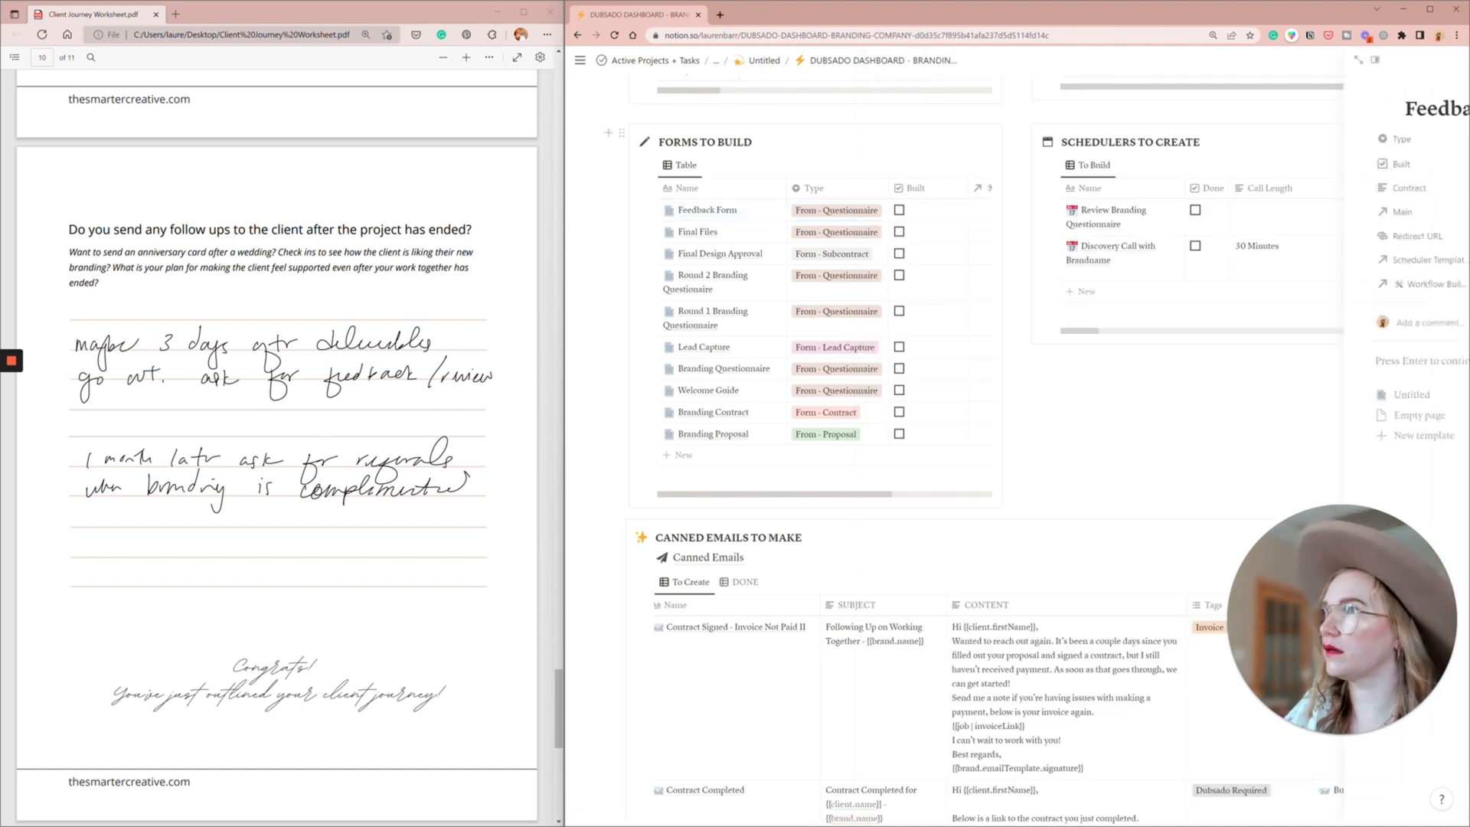
- Add a canned email titled "Ask for referrals after project compelted 30 days" to Canned Emails to Make and close its page
scroll(352, 562, "down", 1)
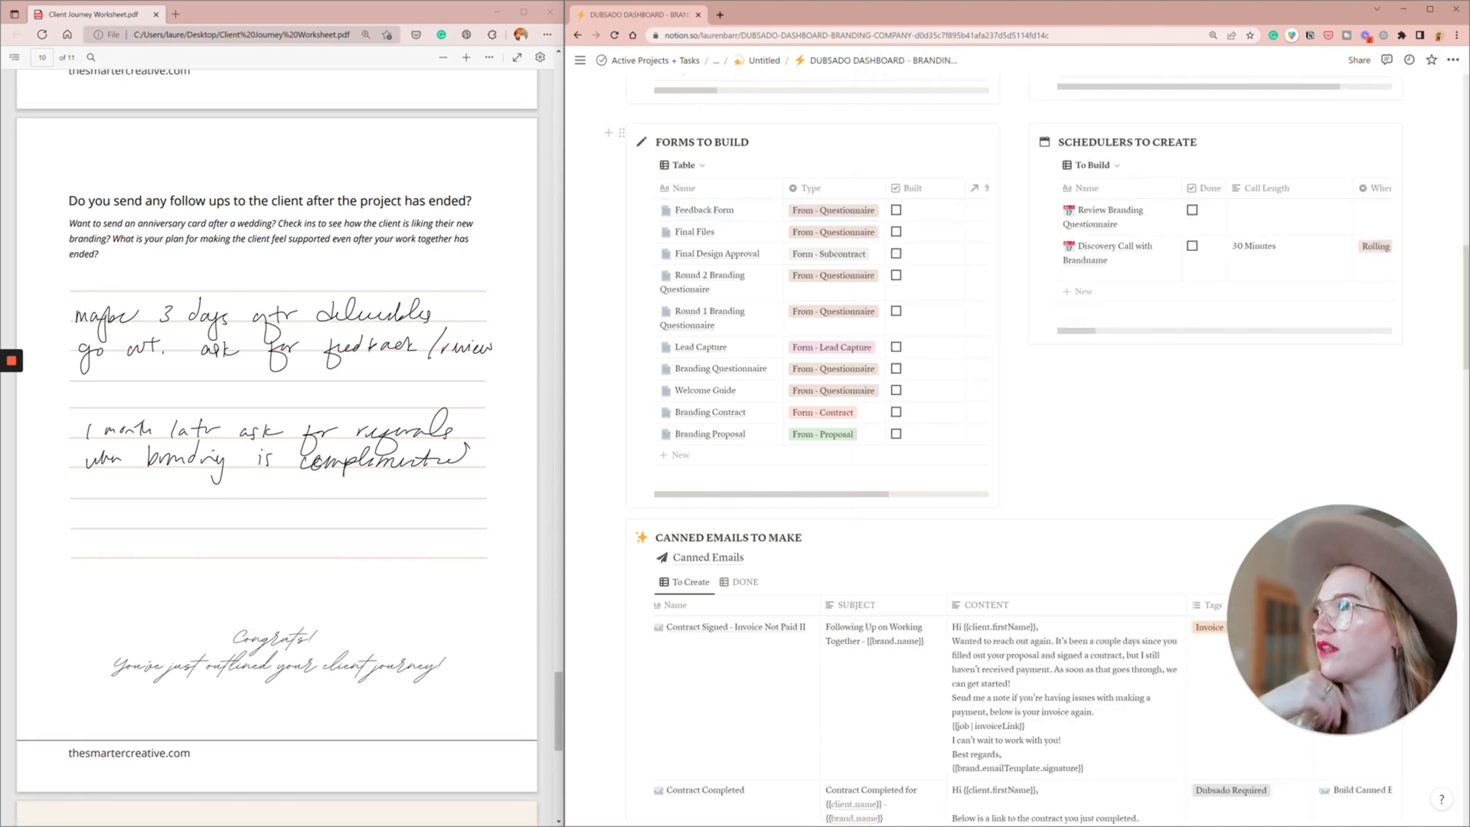
scroll(448, 343, "down", 1)
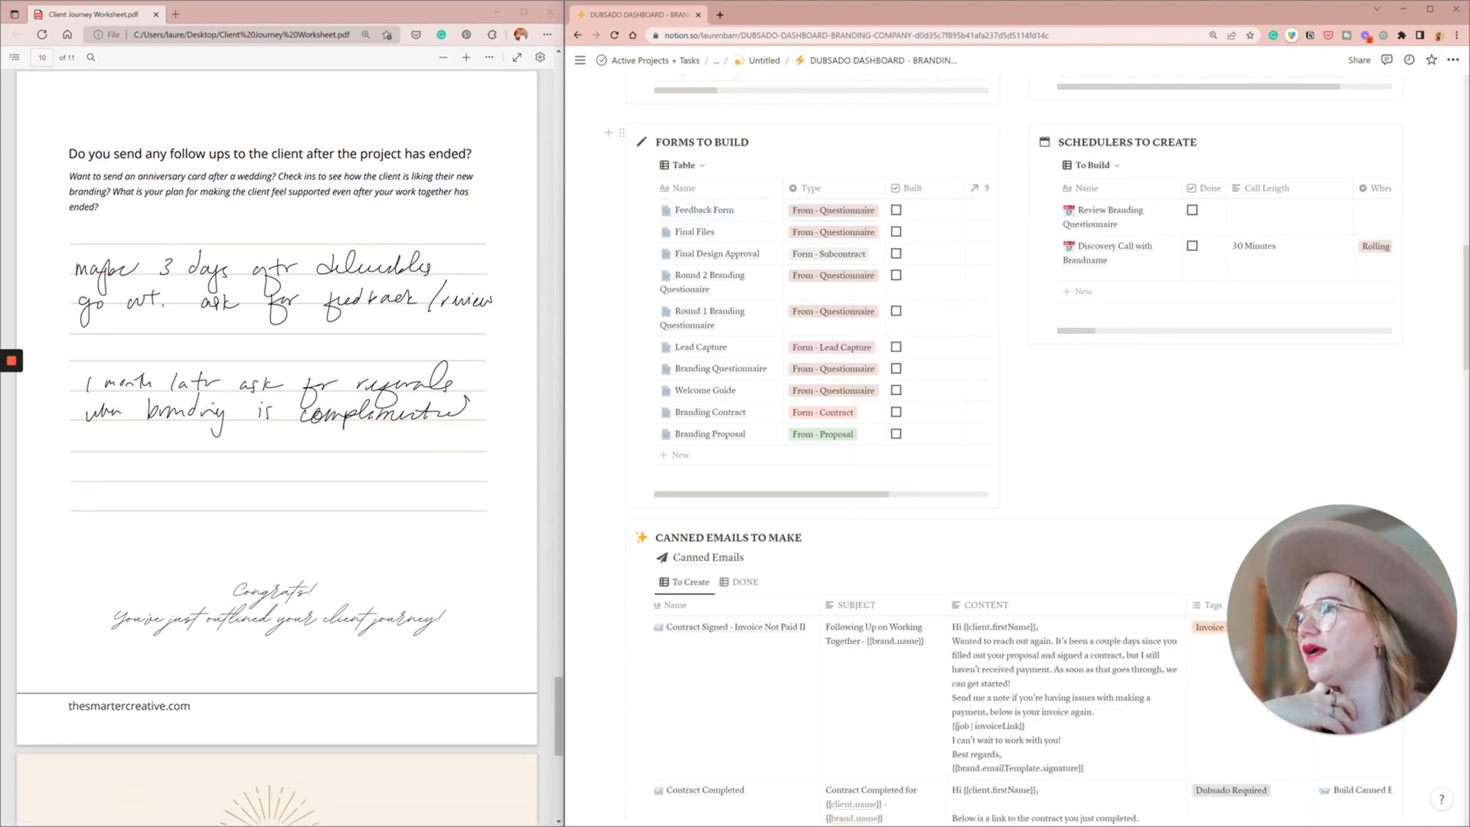
scroll(927, 405, "down", 3)
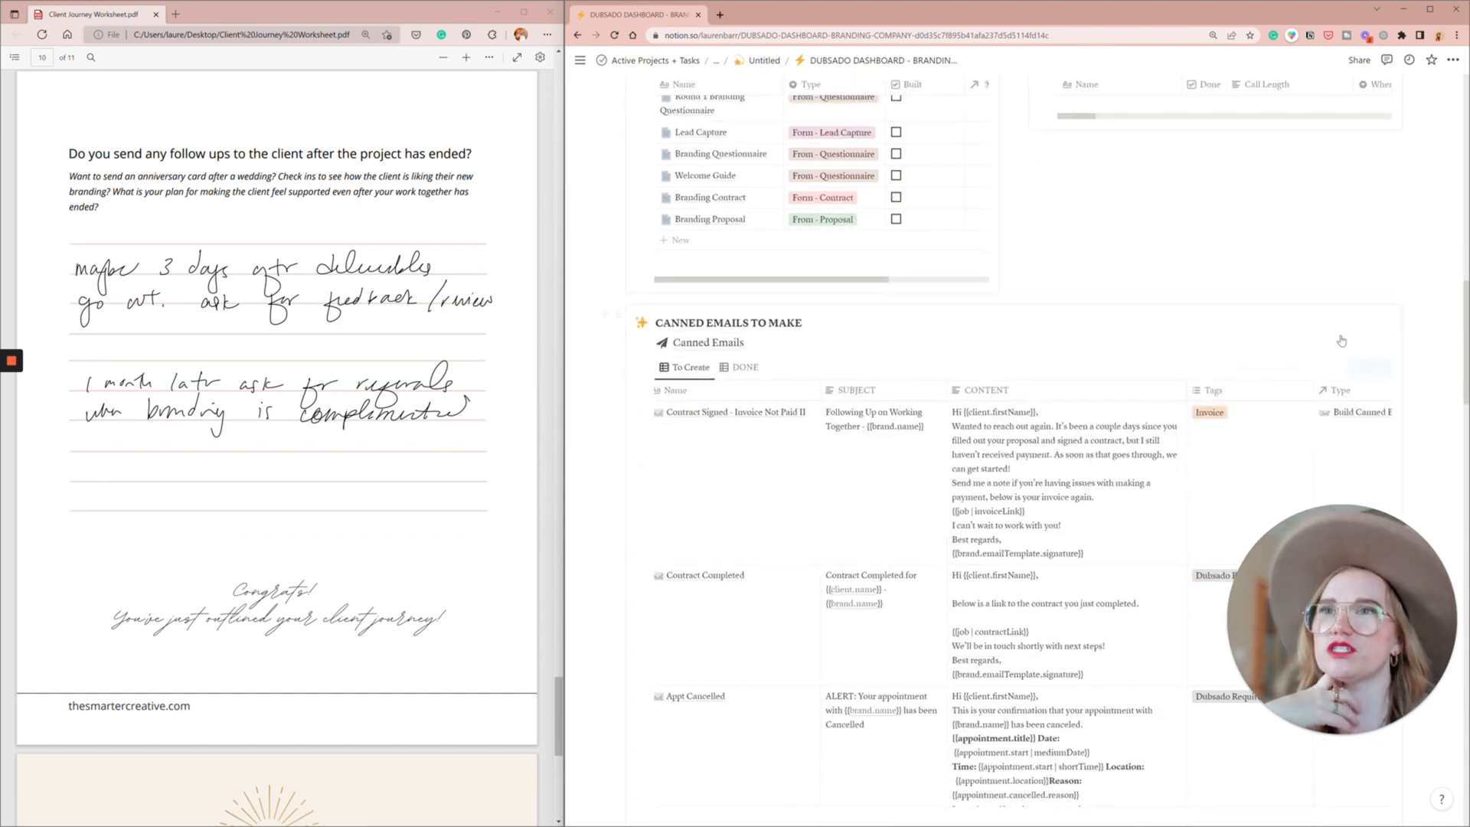
left_click(1370, 365)
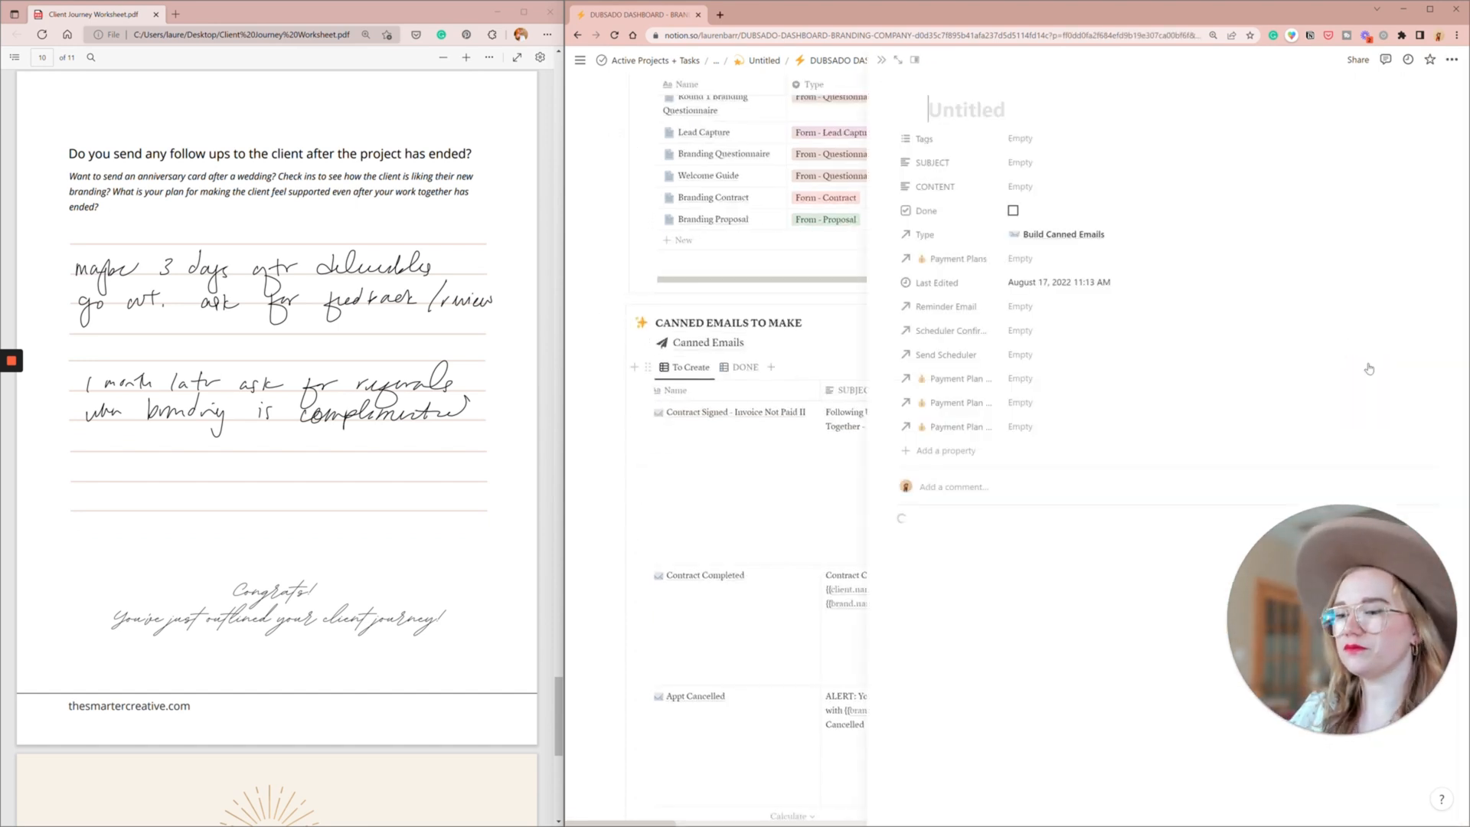
type("Ask for ")
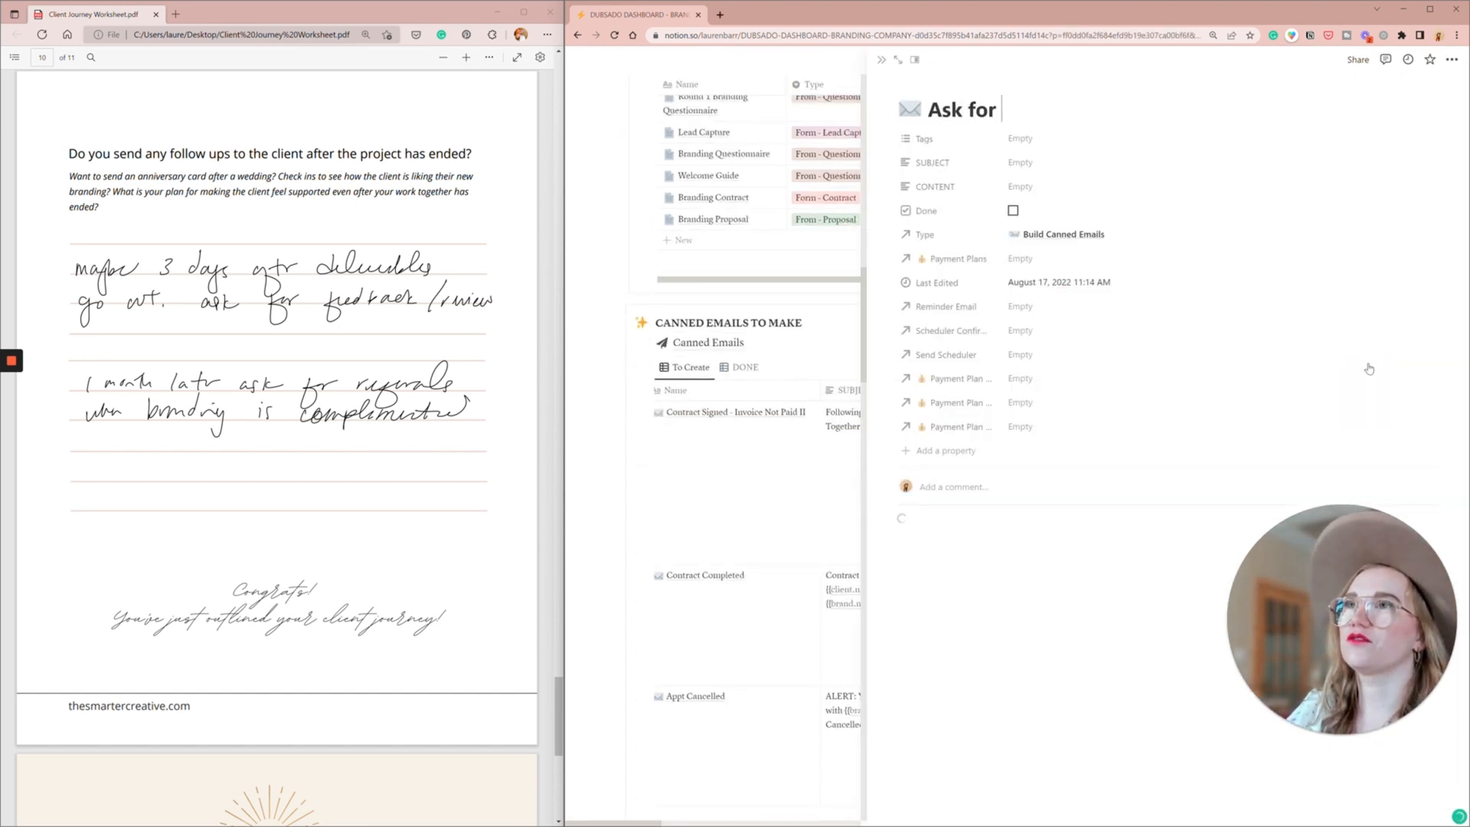
type("referrals af")
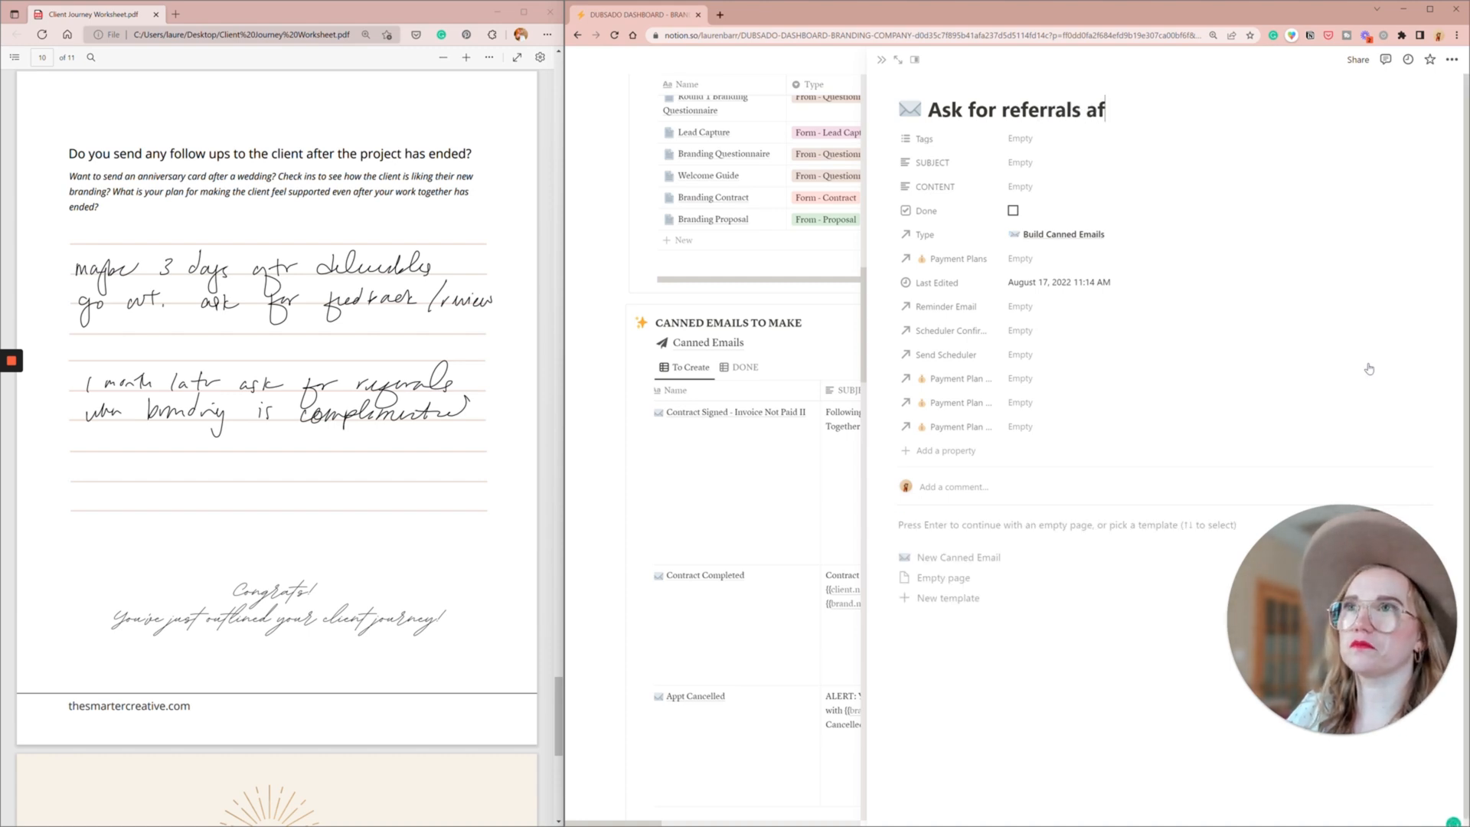
type("ter project comp")
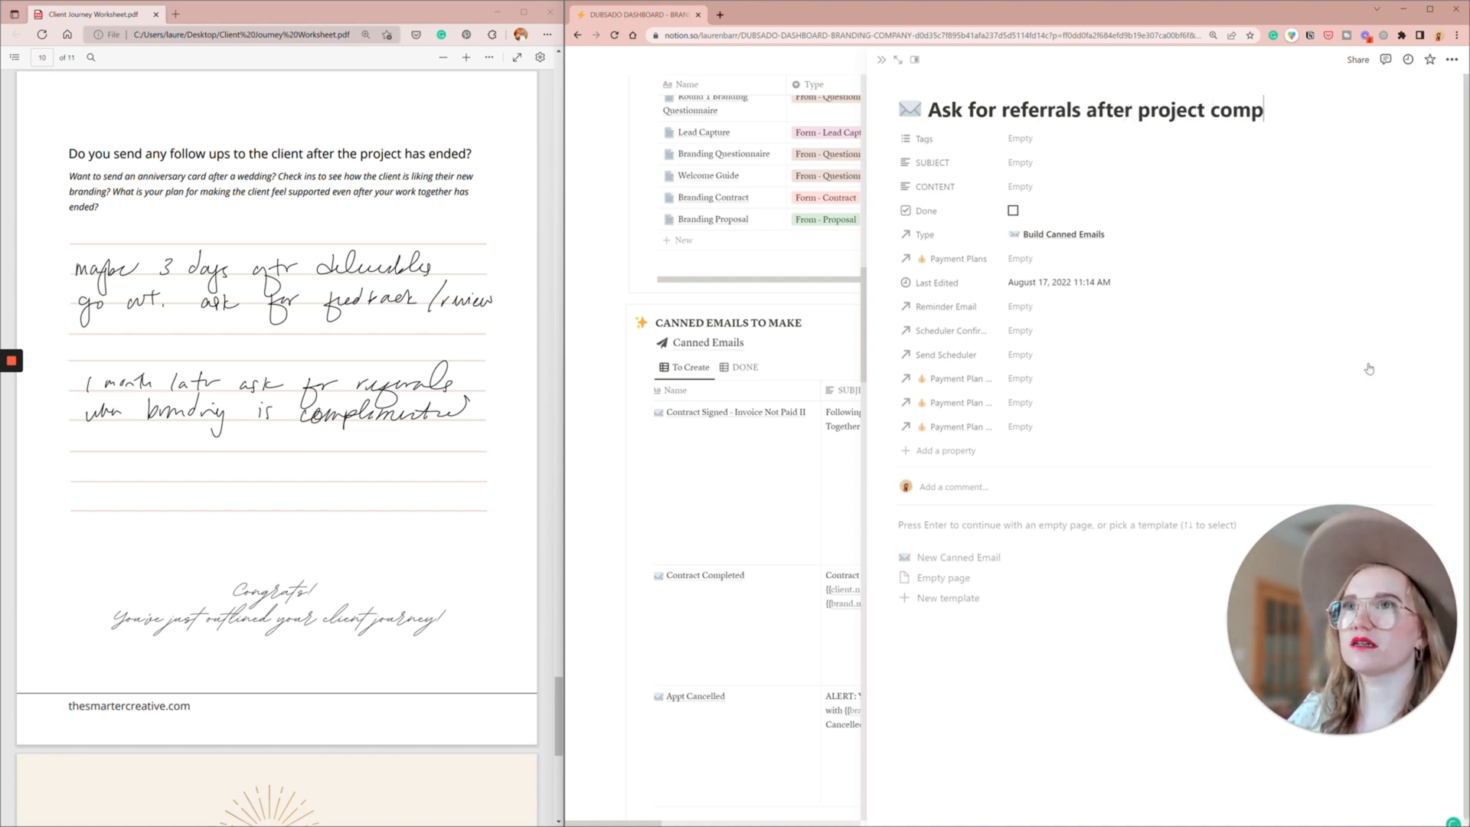
type("elted 3- da")
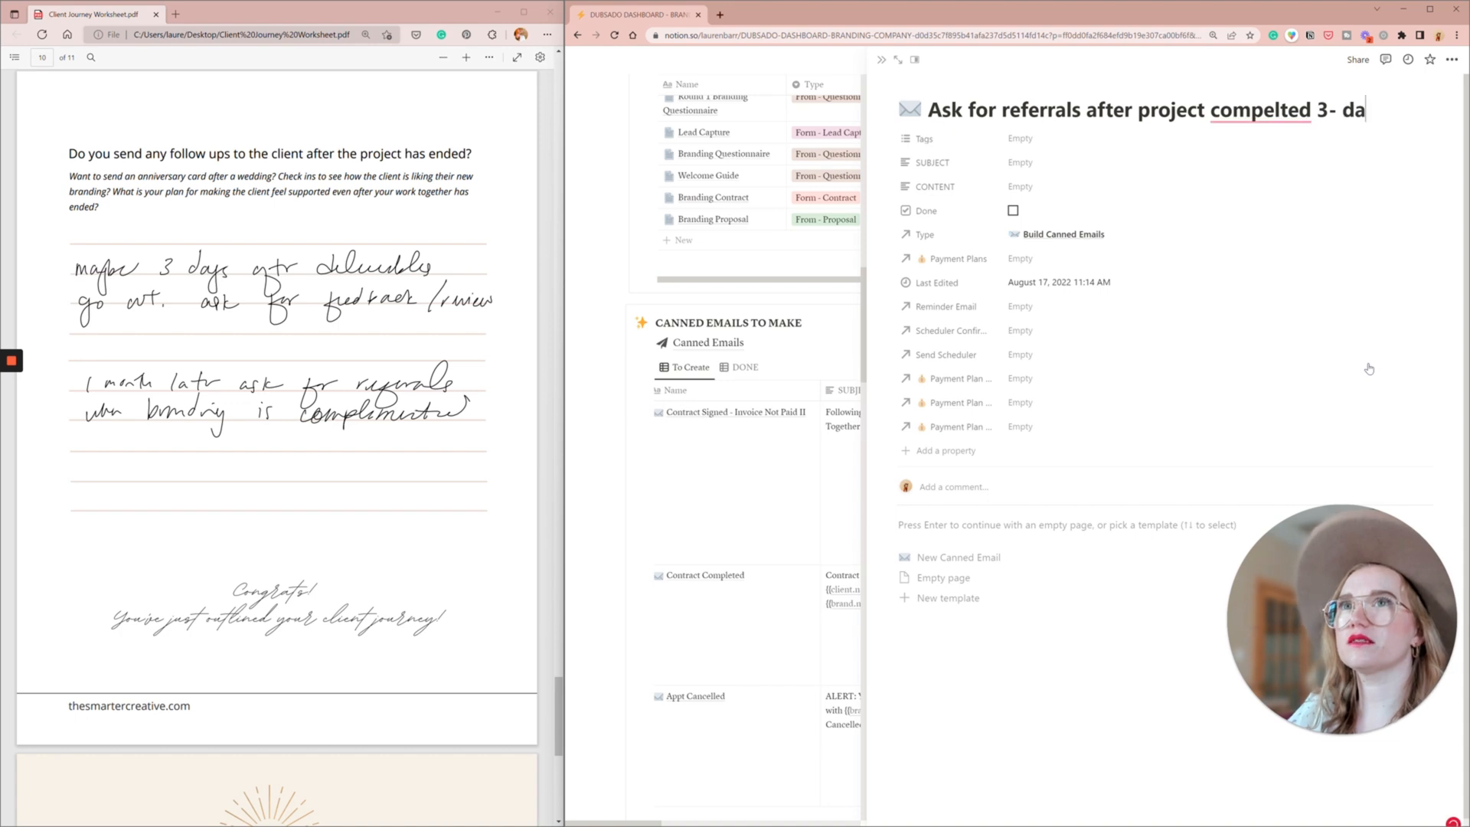
key("BackSpace")
key("BackSpace")
key("BackSpace")
key("BackSpace")
key("BackSpace")
type("30 days")
scroll(350, 669, "down", 1)
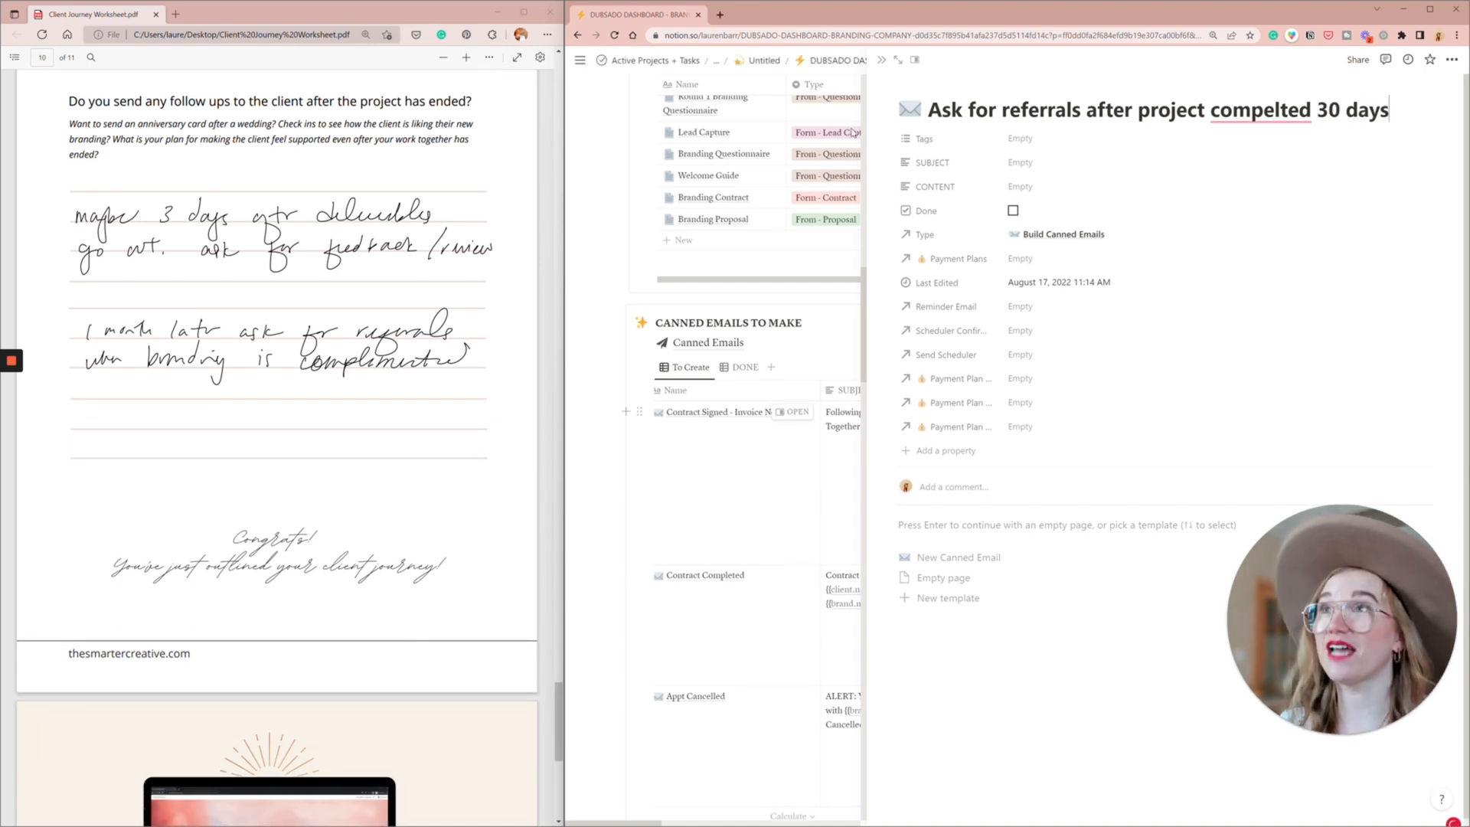
left_click(883, 65)
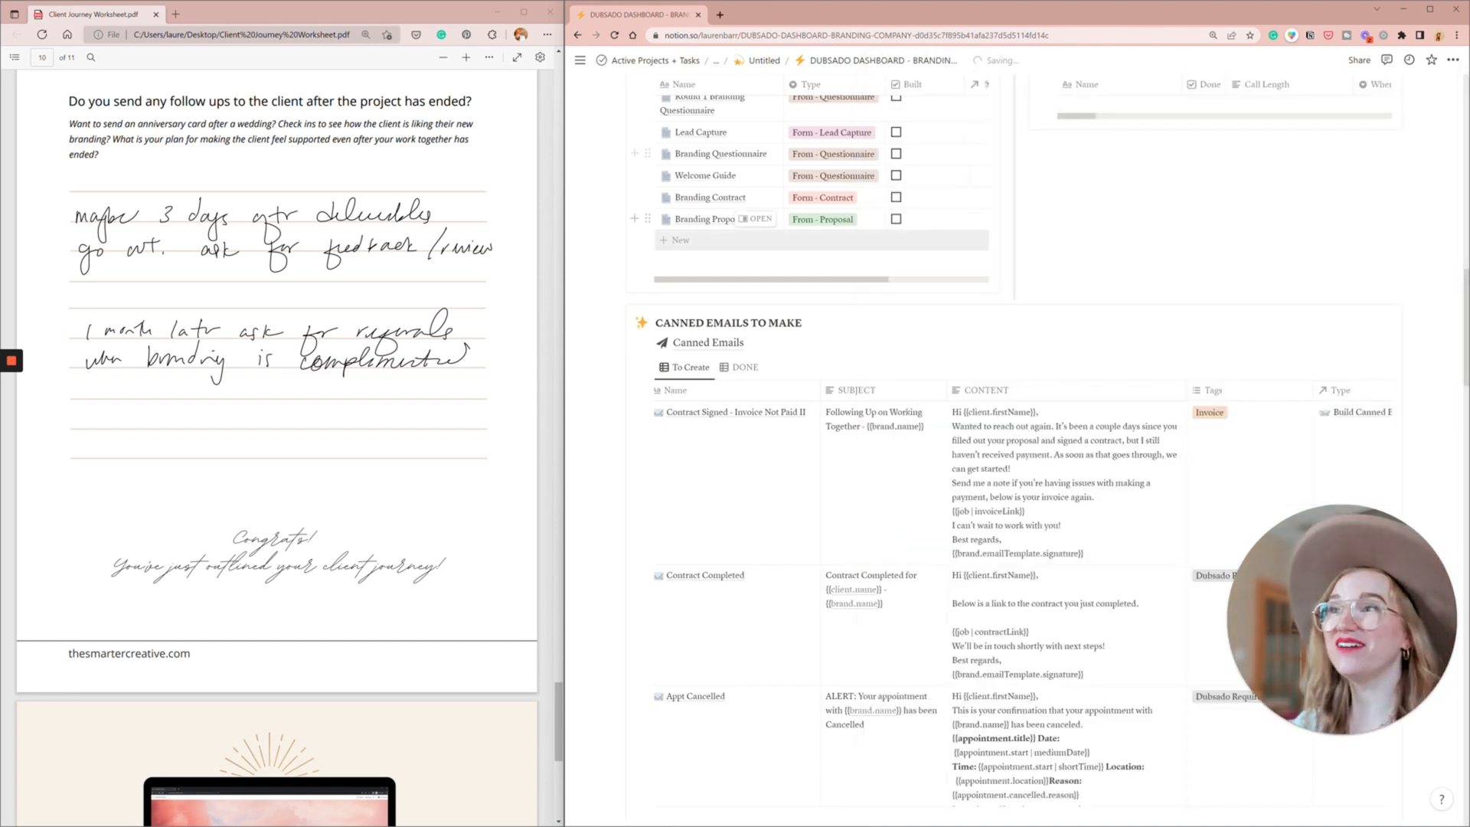
- Go to the Payment Plans section of the Notion dashboard and open the payment plan templates in Dubsado
scroll(882, 65, "up", 3)
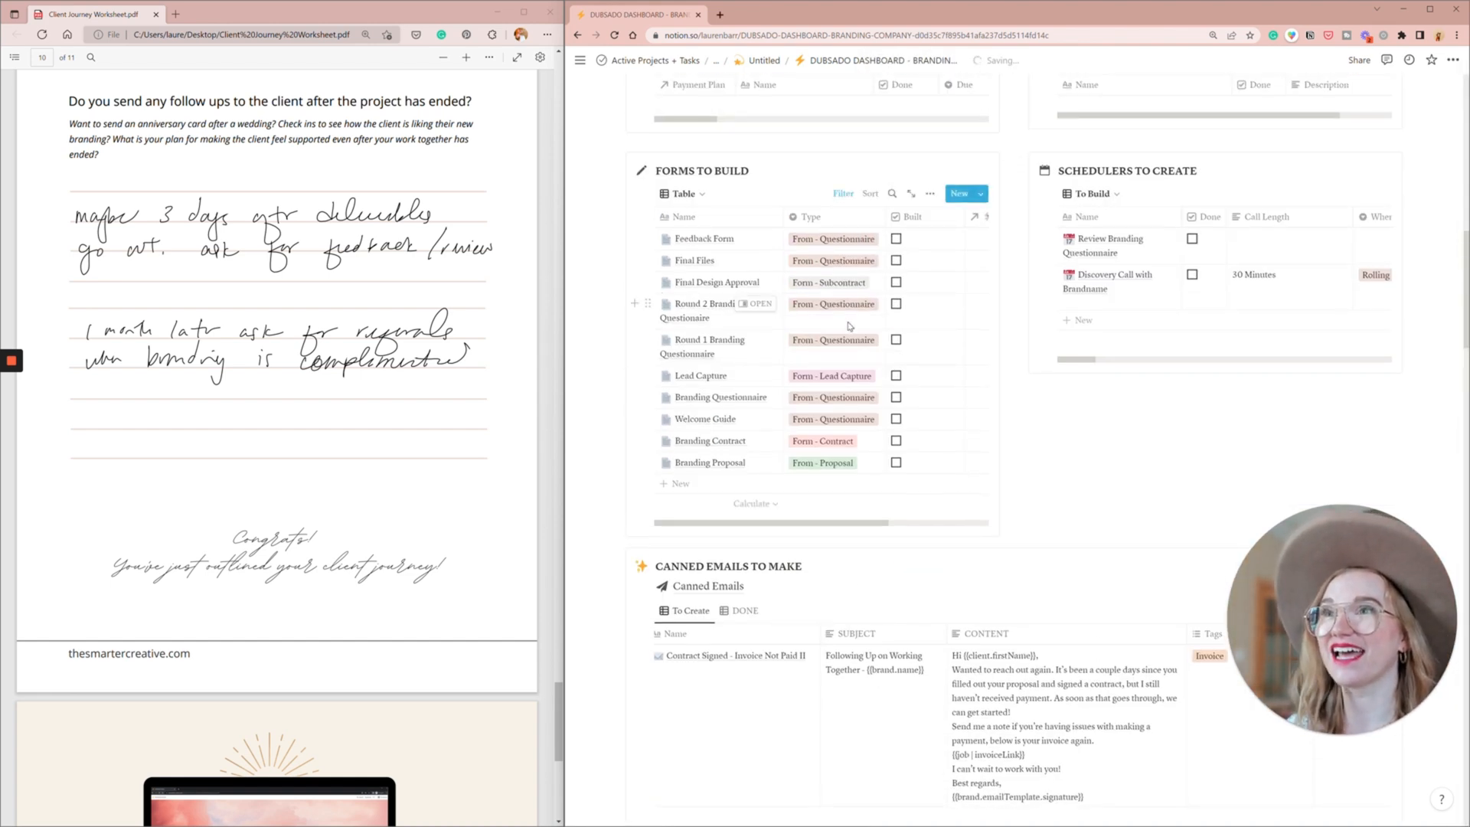
scroll(848, 327, "up", 1)
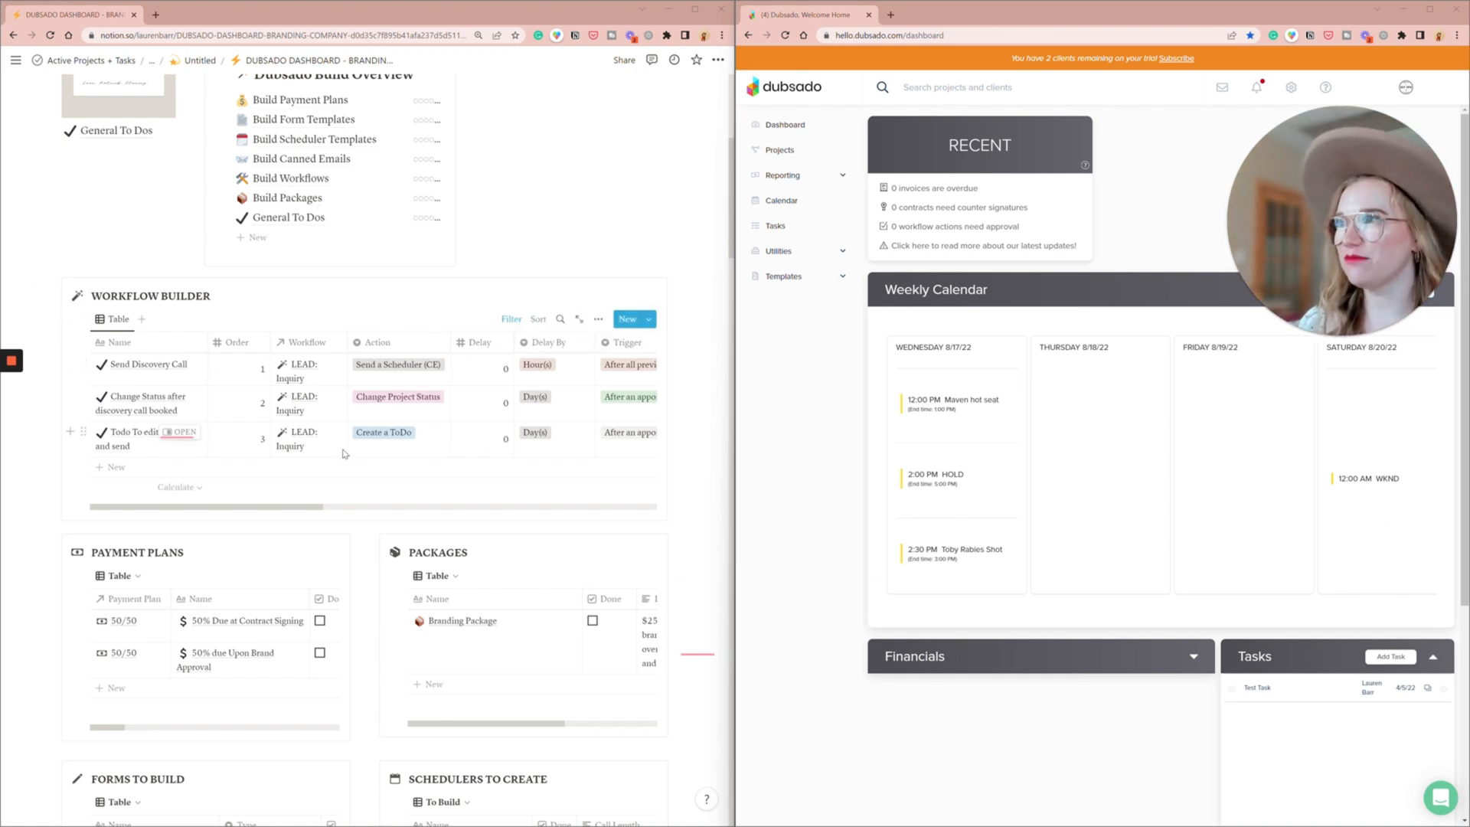
scroll(344, 454, "down", 1)
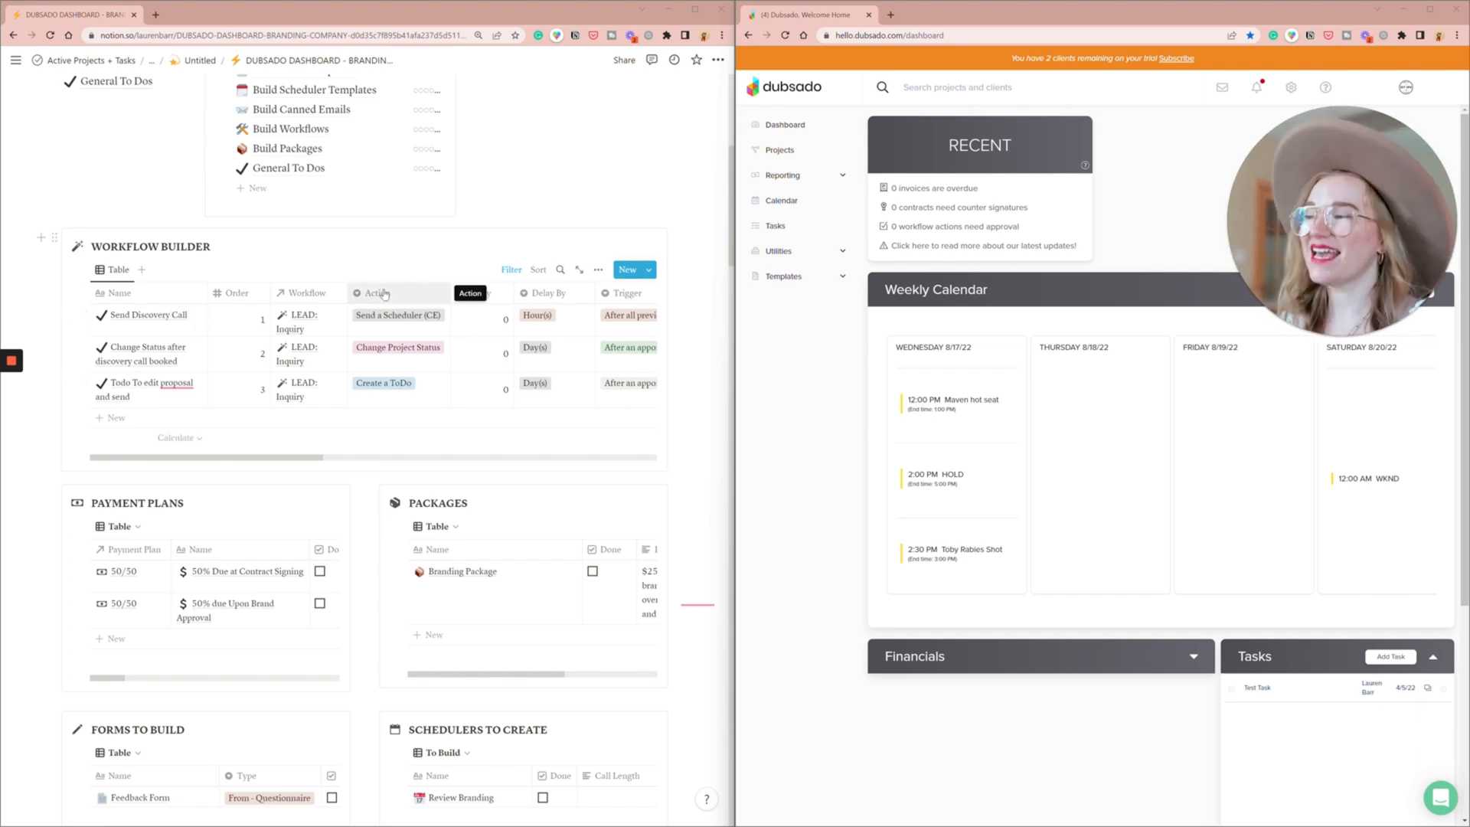
scroll(385, 293, "down", 3)
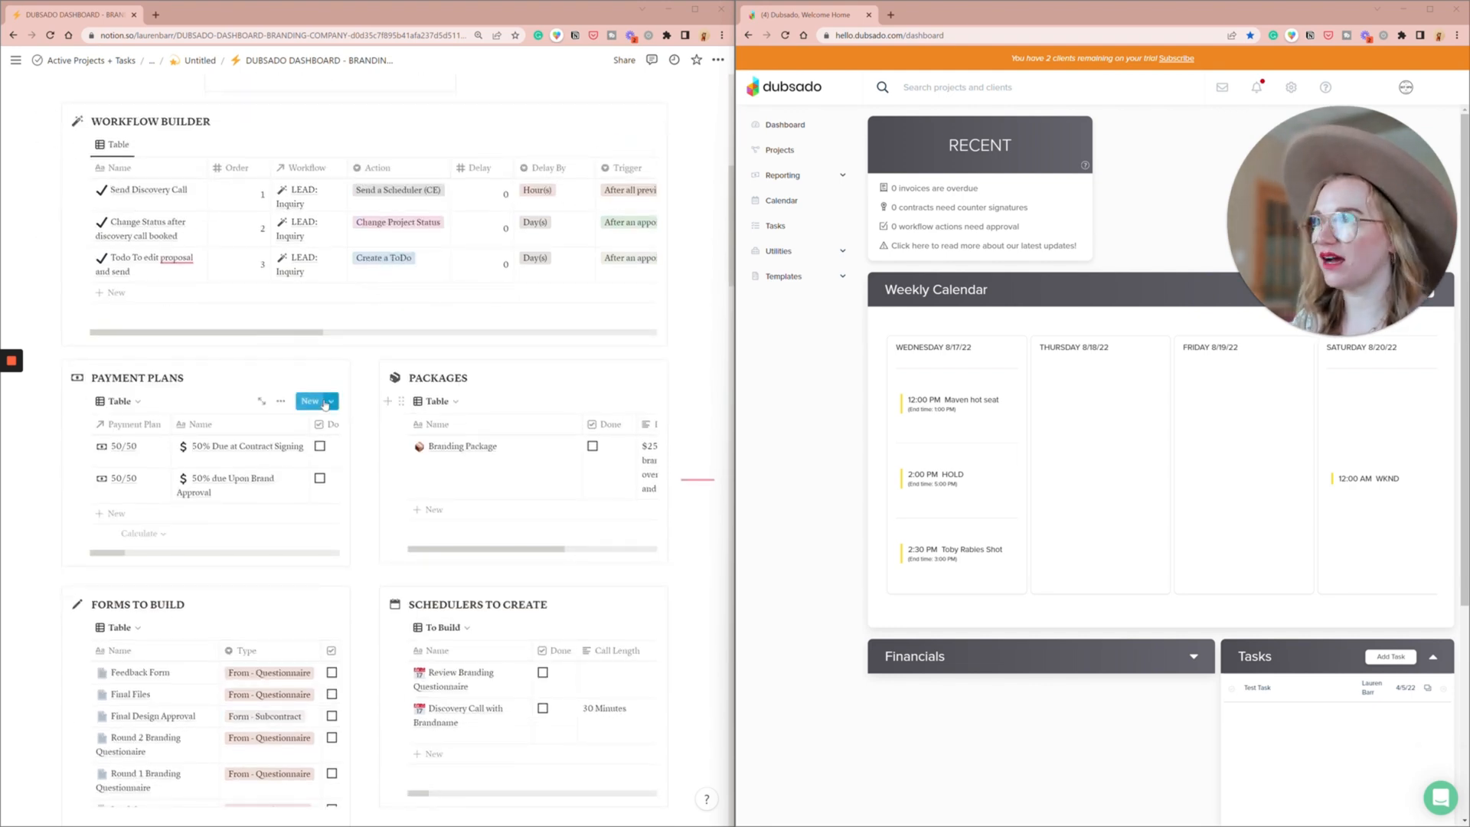
scroll(325, 405, "down", 2)
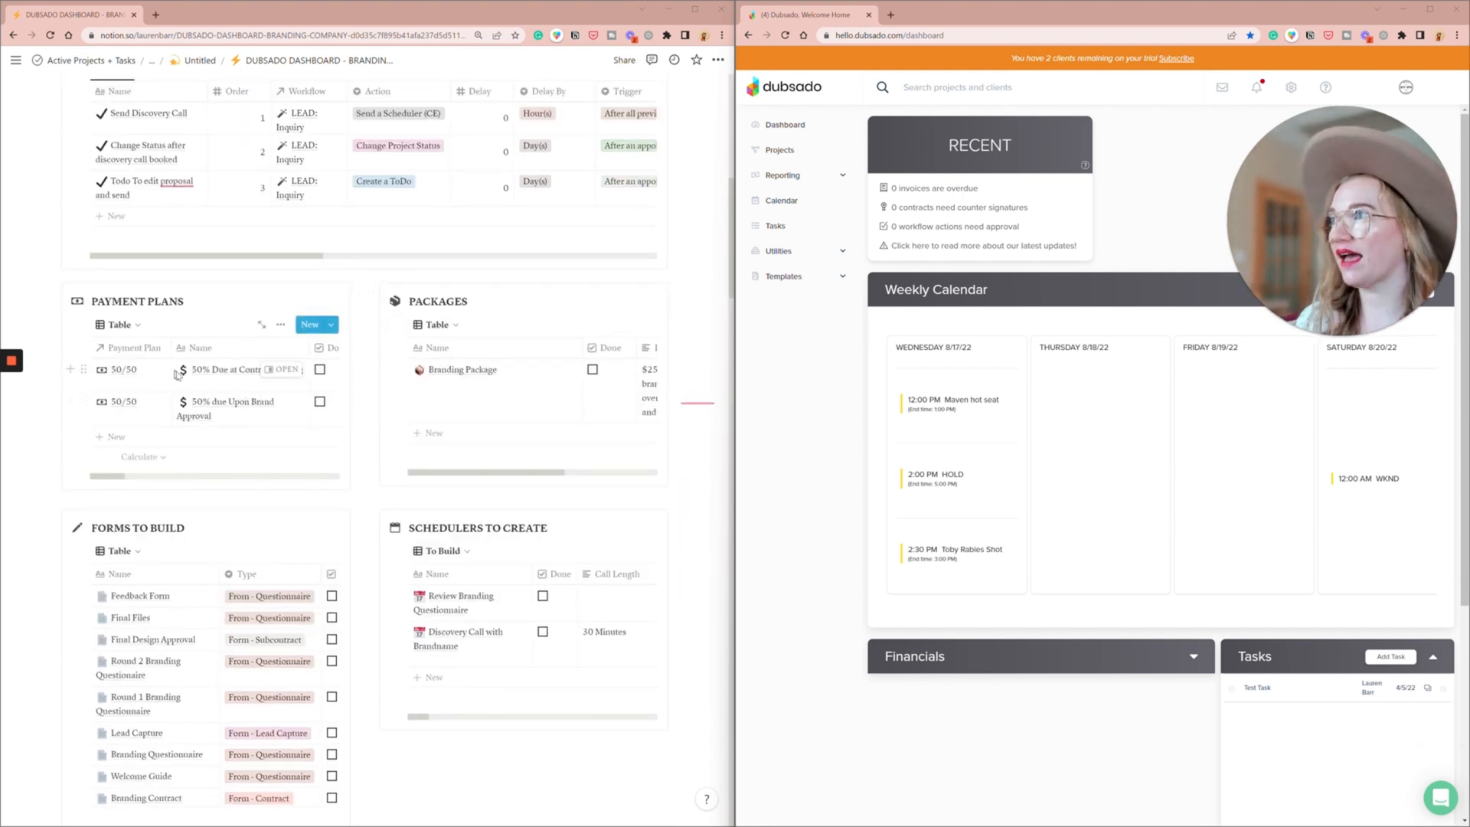
left_click(783, 276)
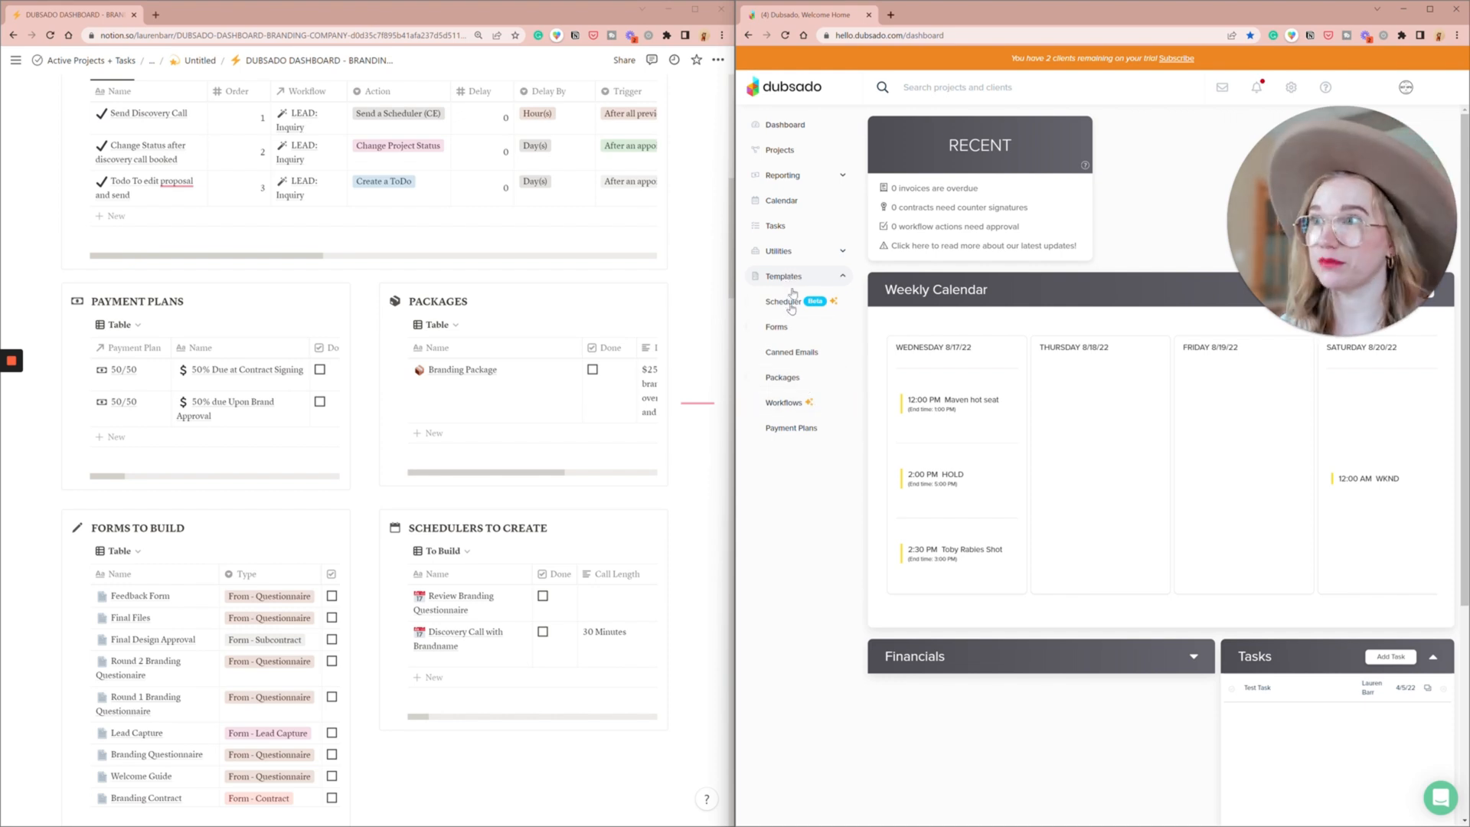
left_click(799, 430)
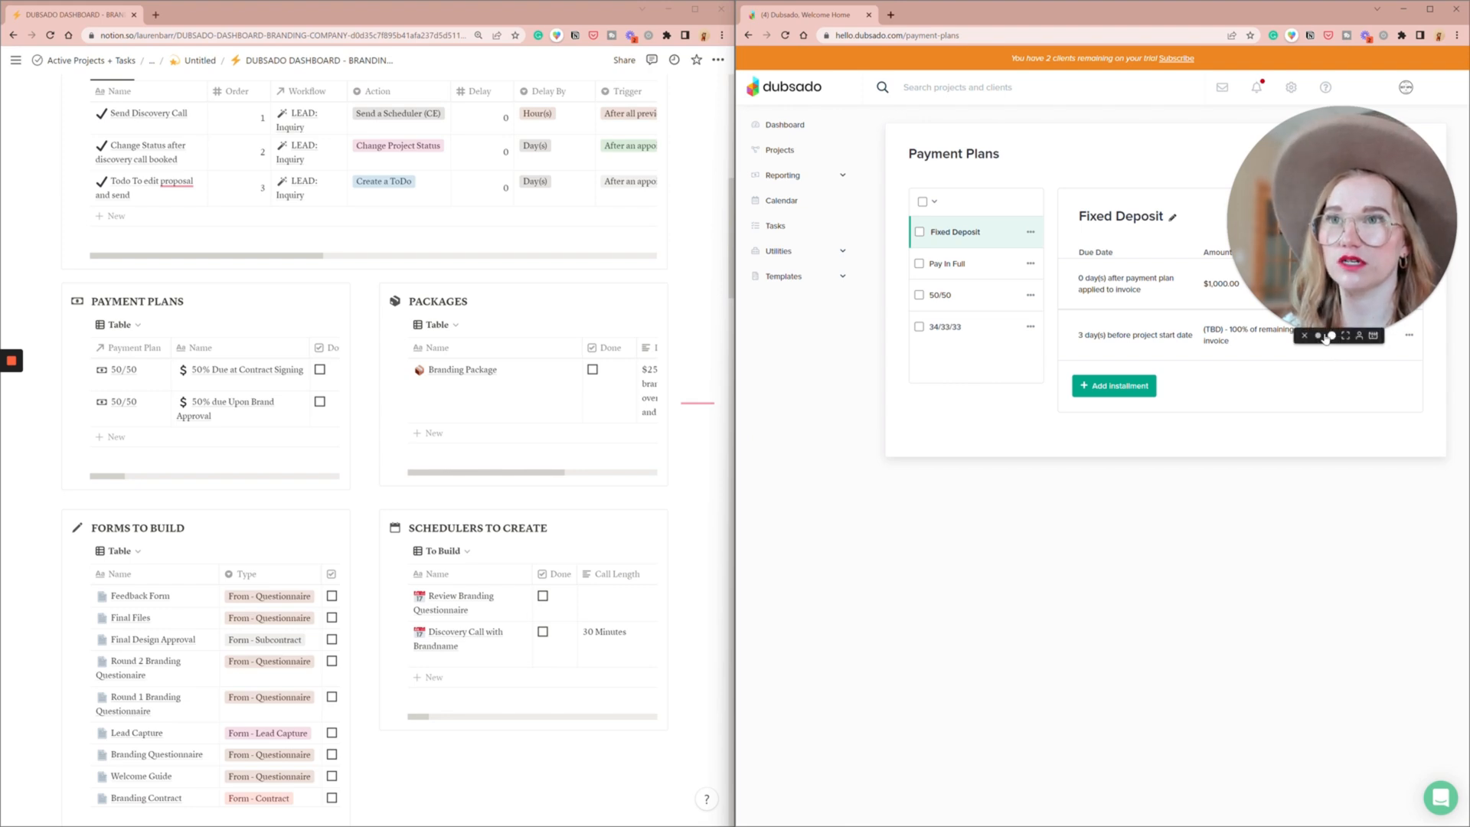
left_click(1320, 336)
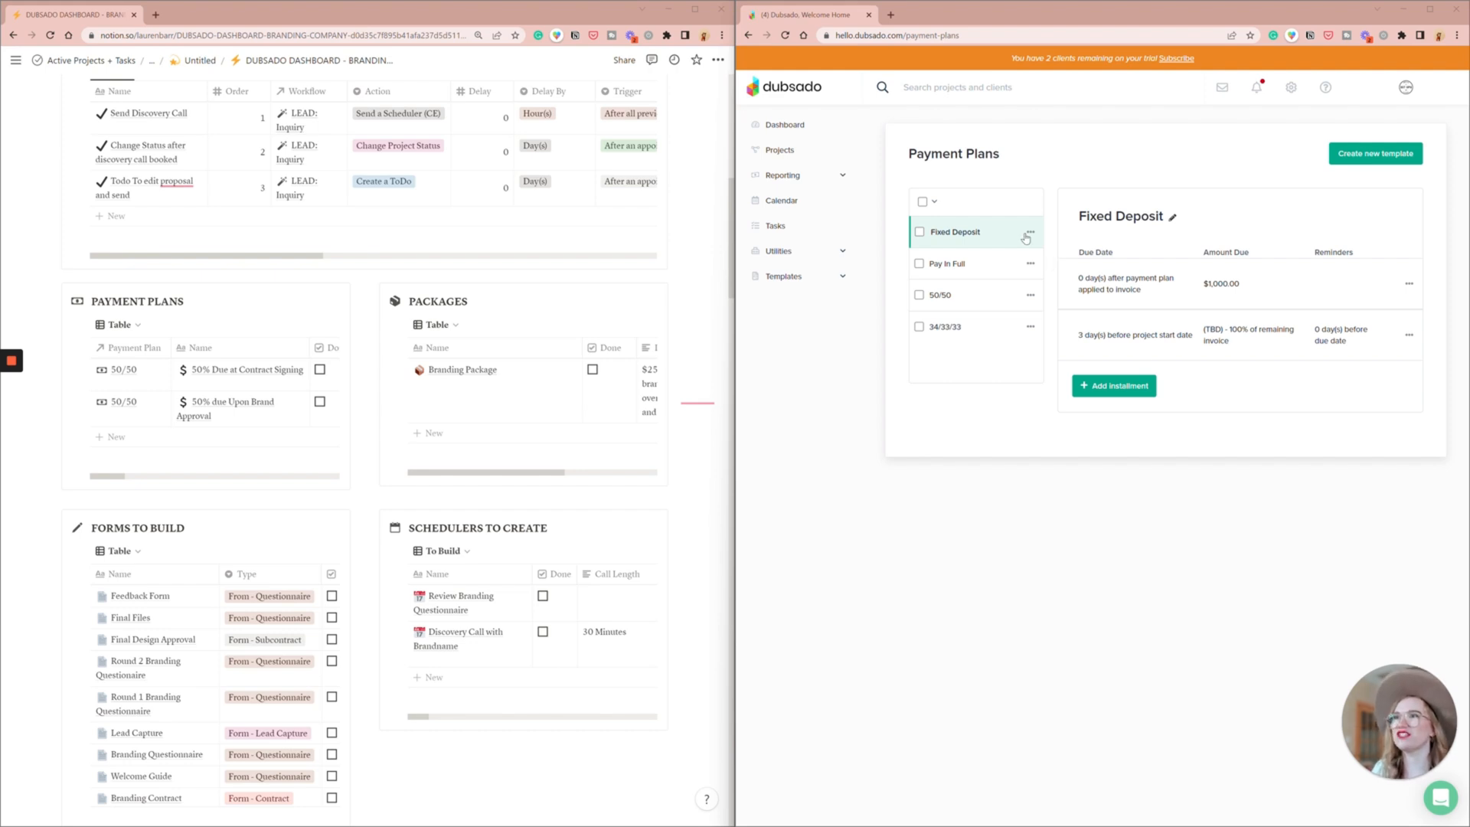
- Rename the 50/50 payment plan template as "50/50 Contract Signing + TBD"
left_click(957, 294)
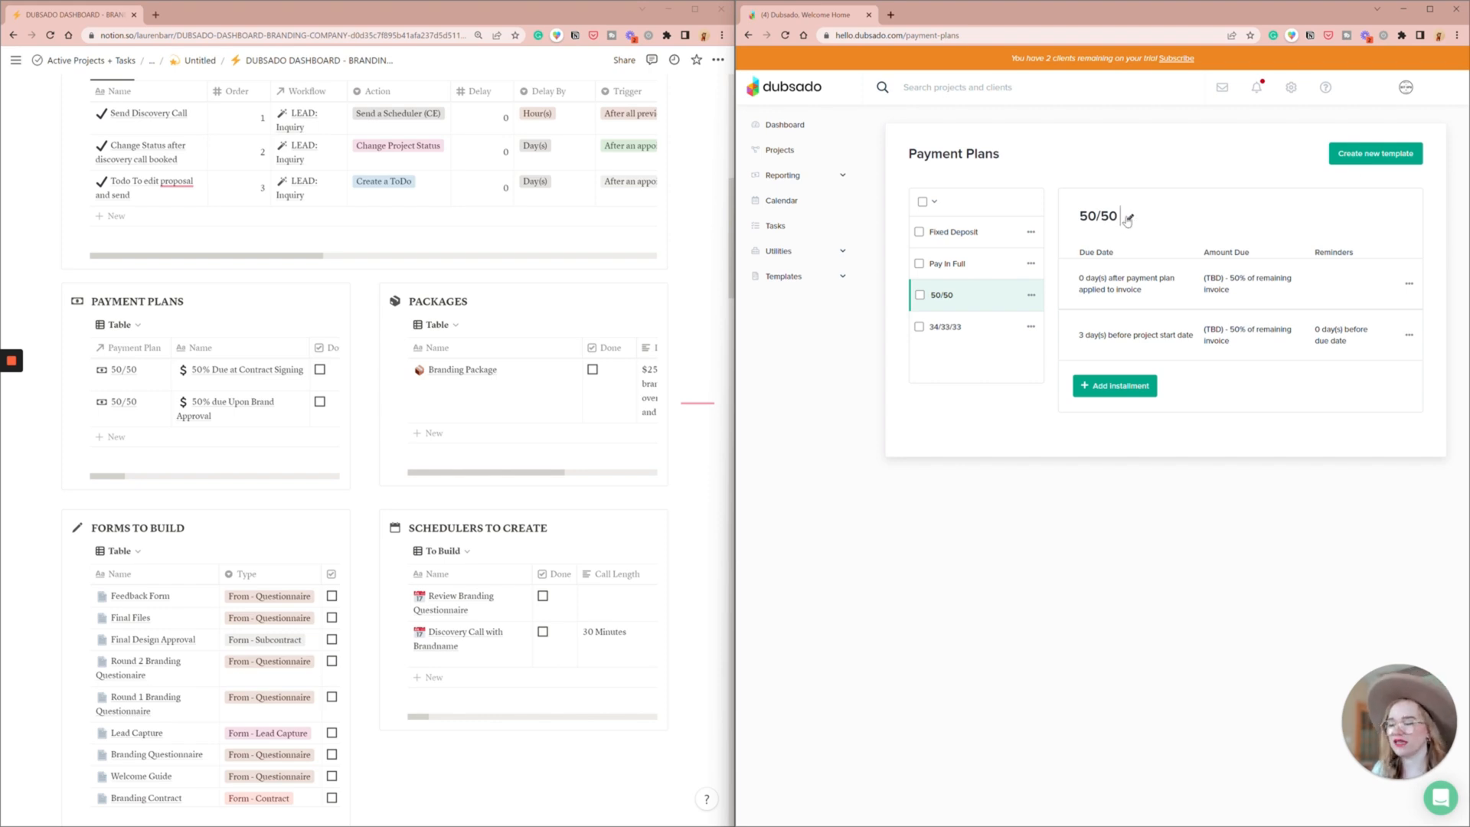
type("Contract")
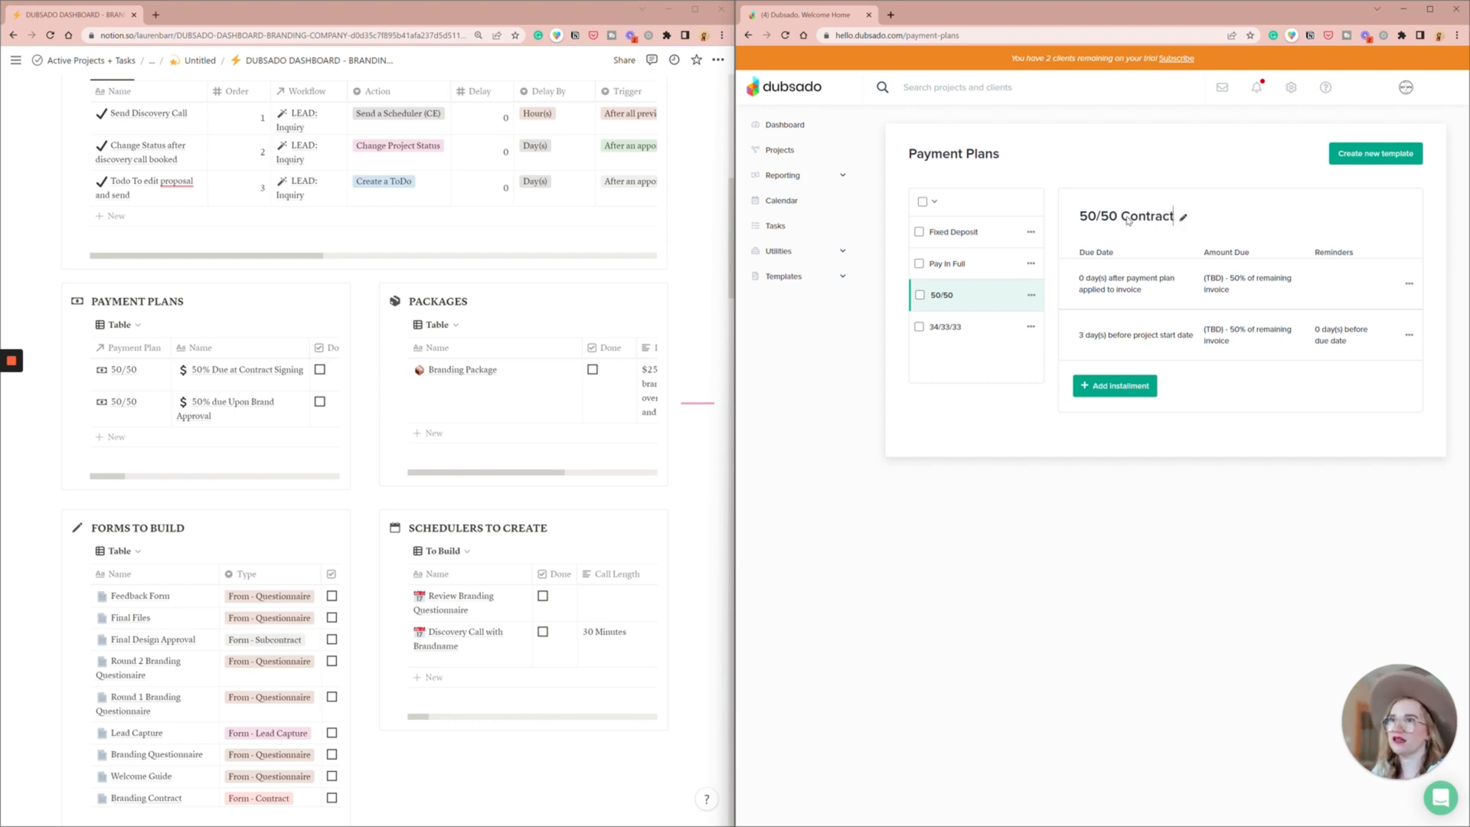
type(" sIGn=")
key("BackSpace")
key("BackSpace")
key("BackSpace")
key("BackSpace")
key("BackSpace")
type("igning + ")
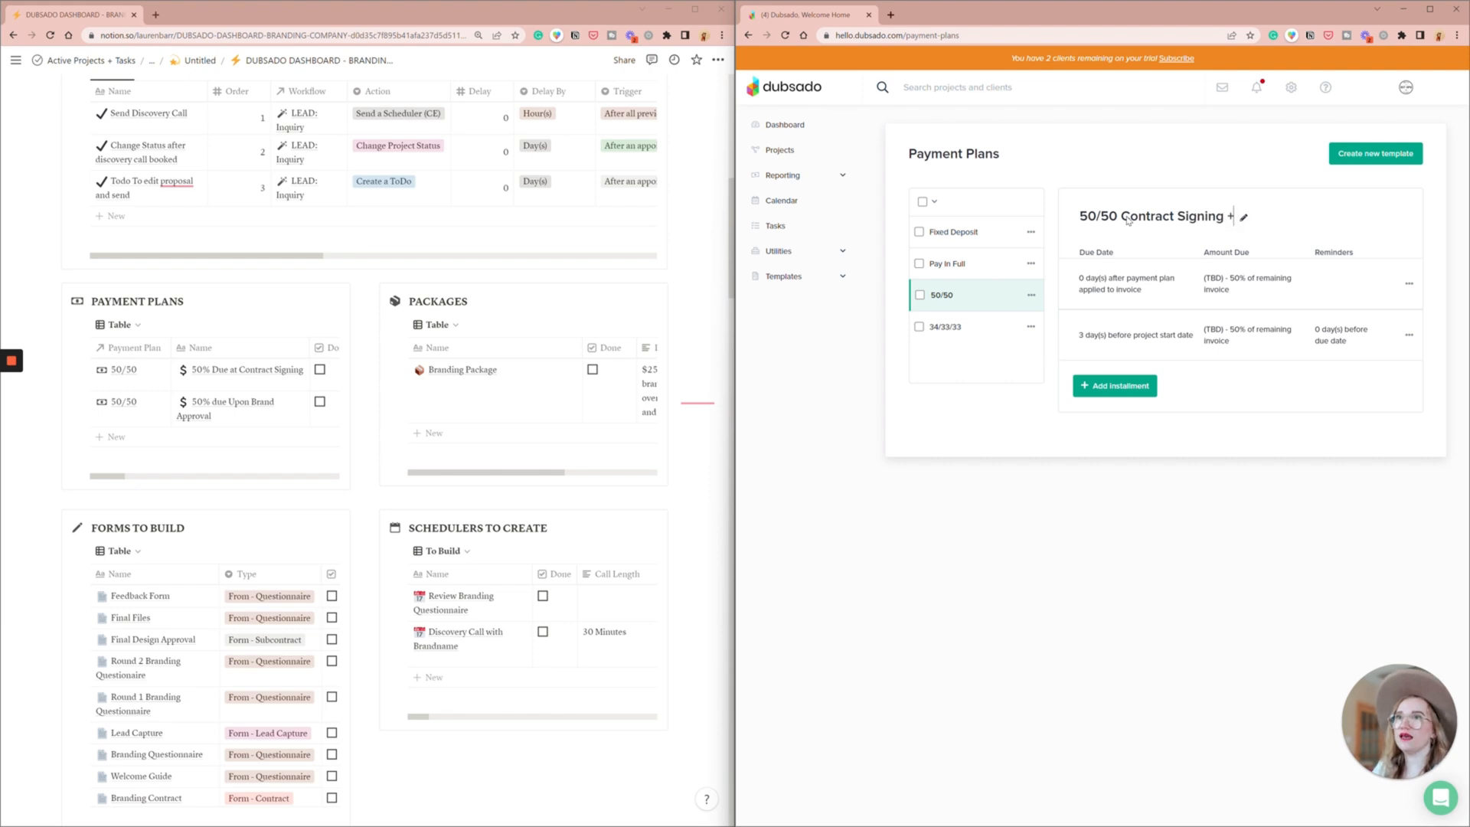
type("TBD")
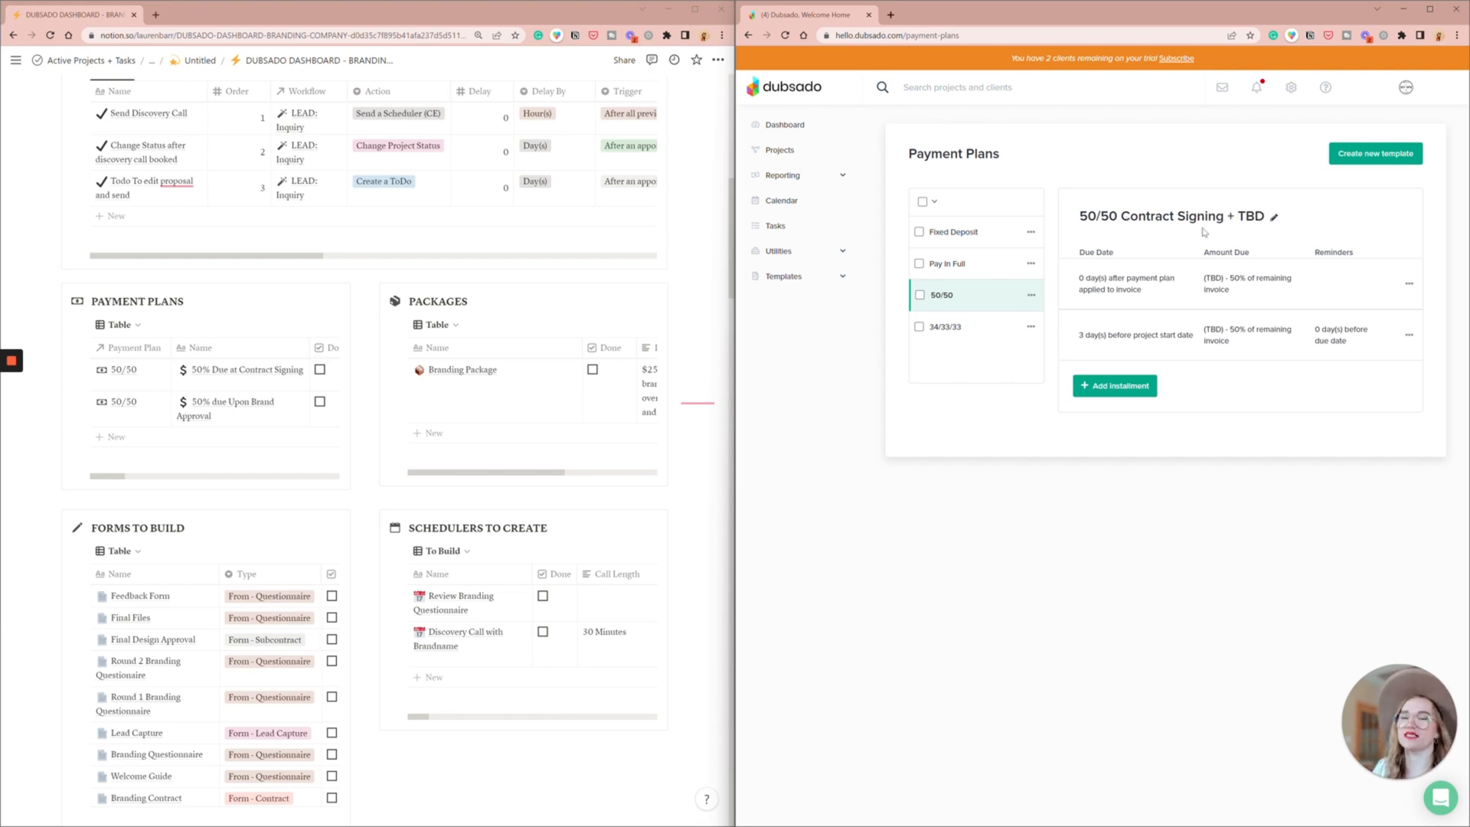
- Make the plan's first installment due 0 days after contract signed by client, with the amount divided equally
left_click(1210, 278)
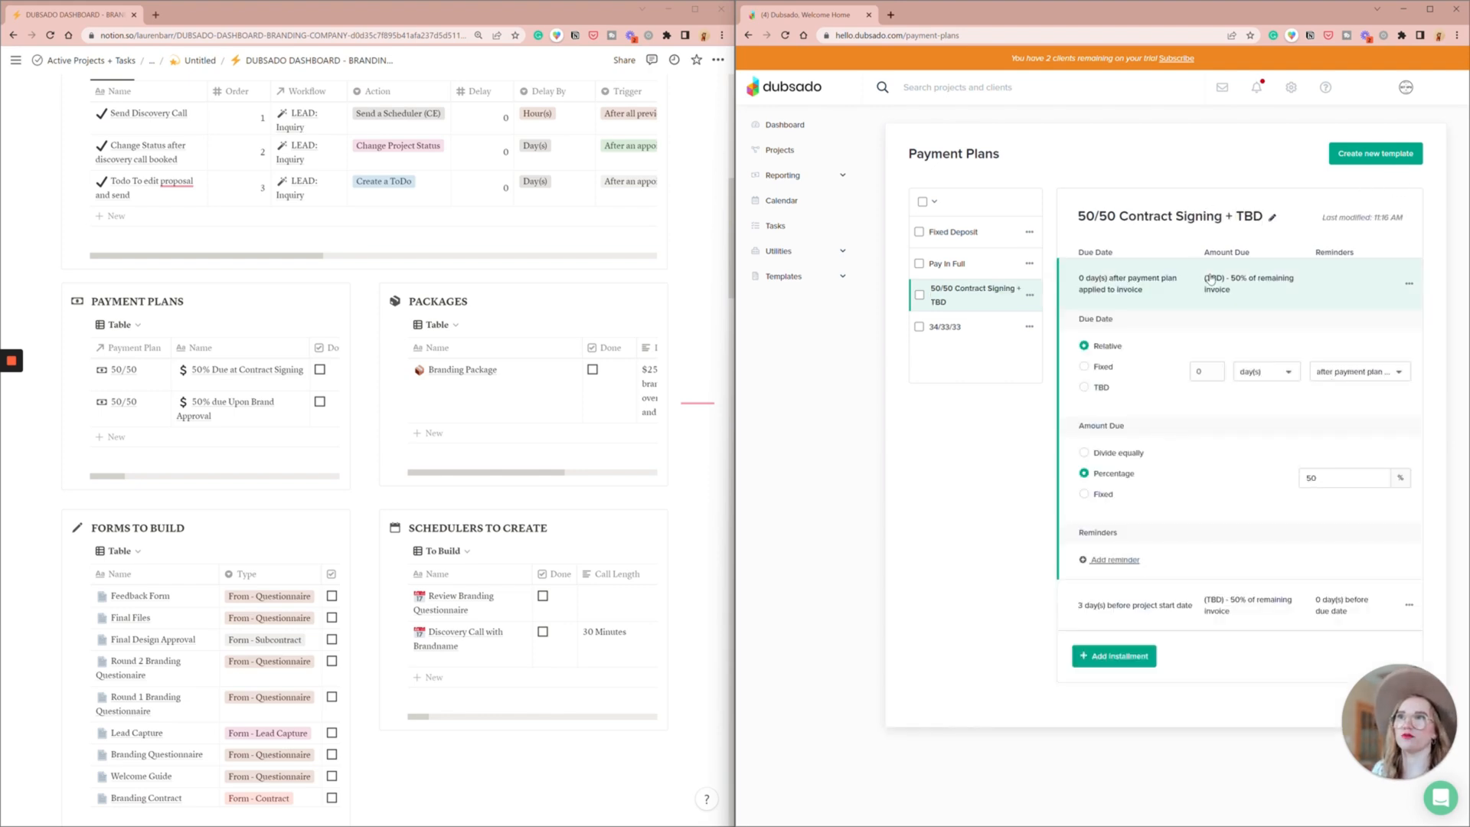
left_click(1360, 367)
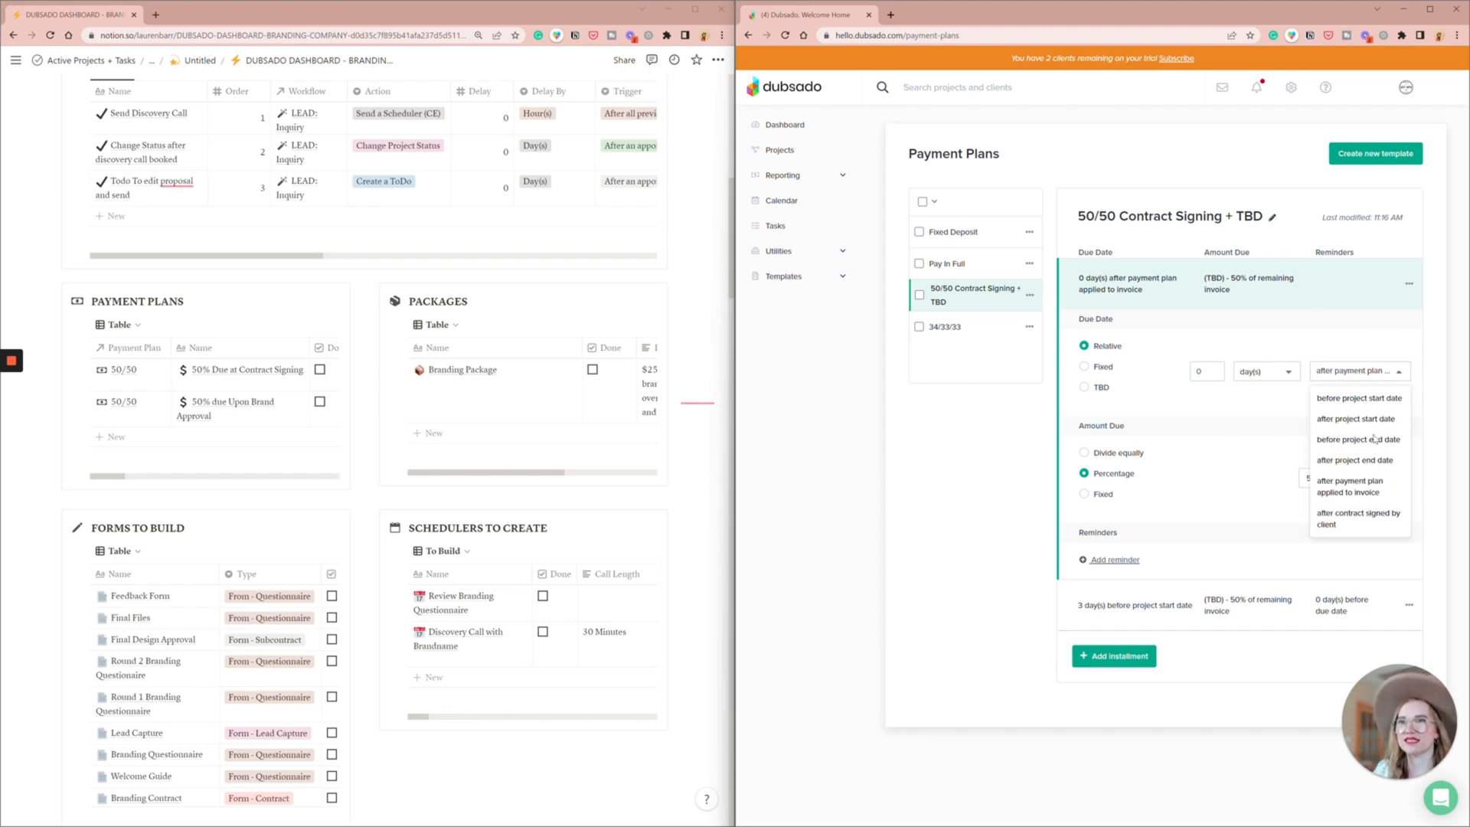
left_click(1361, 520)
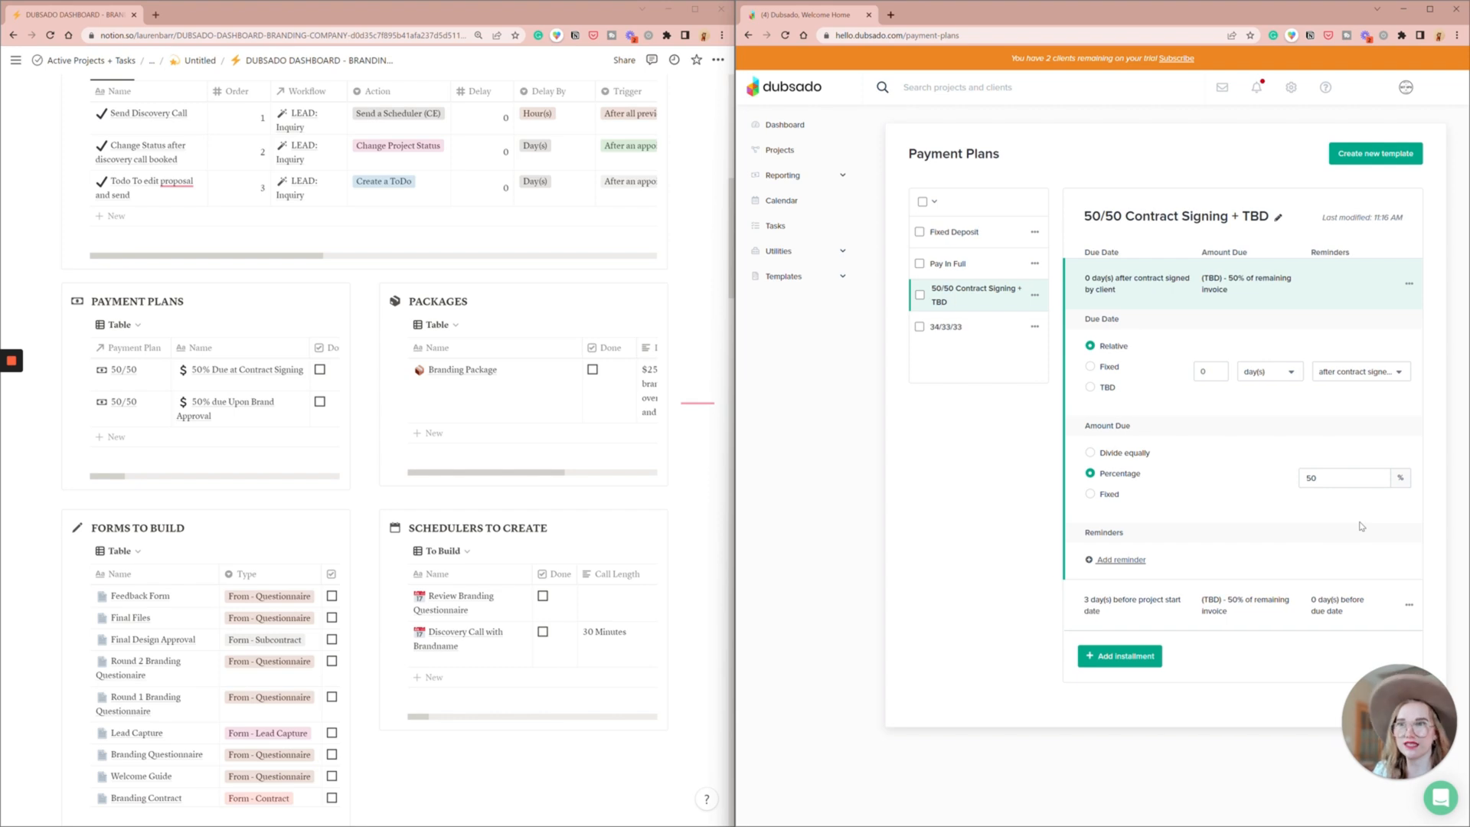
left_click(1106, 455)
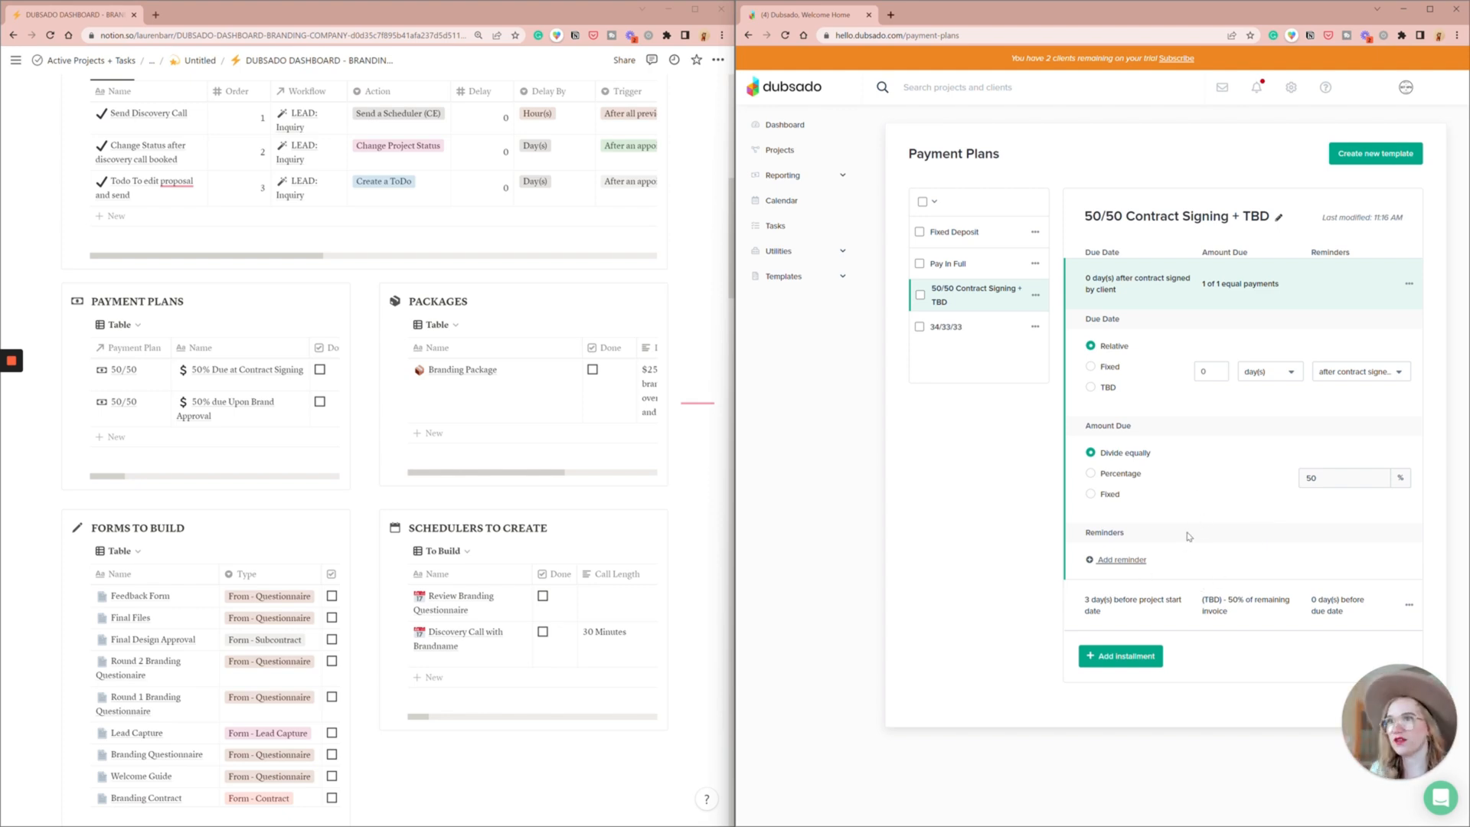
- Start a reminder for the first installment and search the existing canned emails for "invo"
left_click(1123, 561)
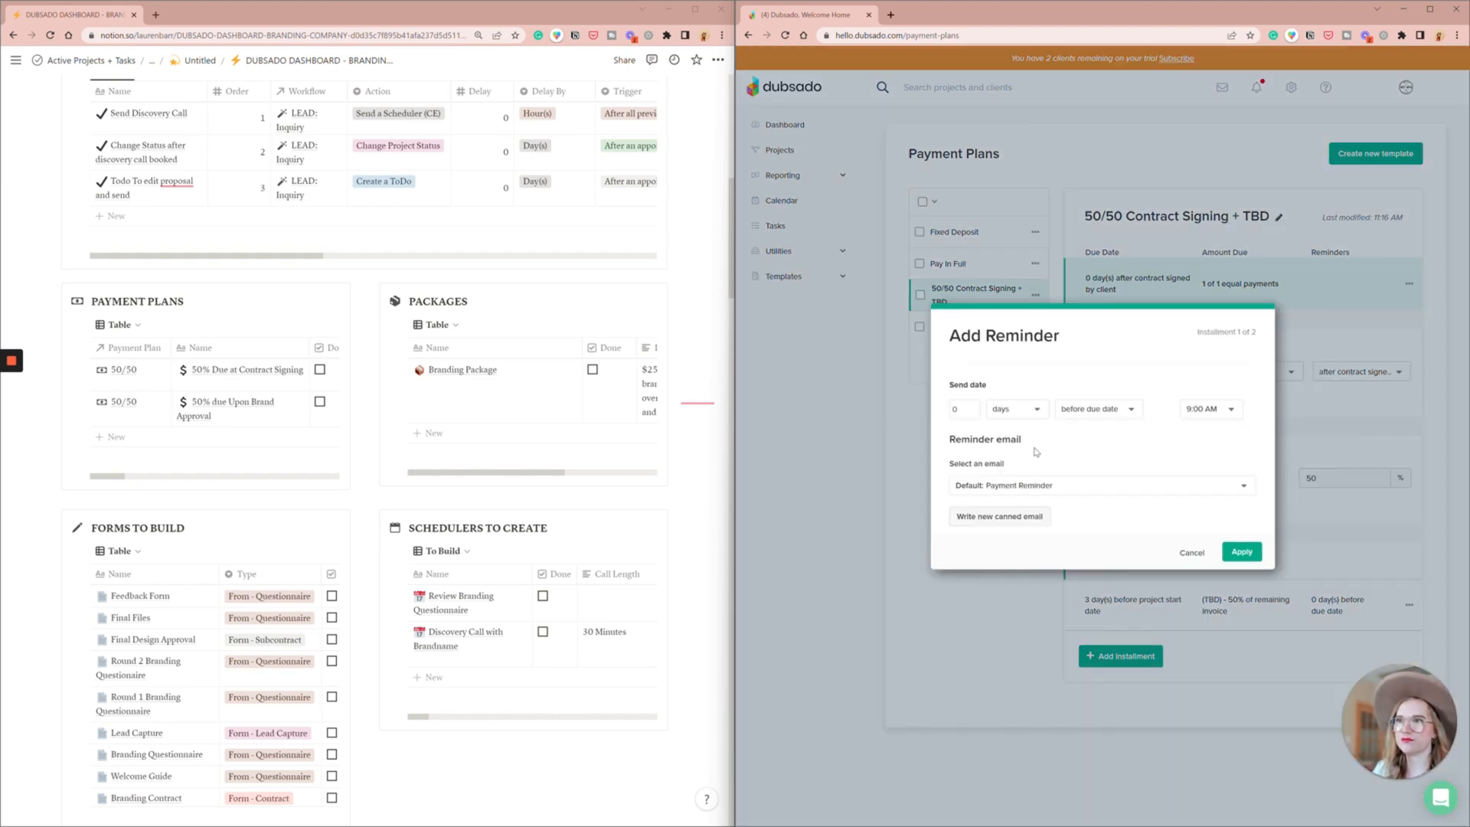
left_click(1049, 486)
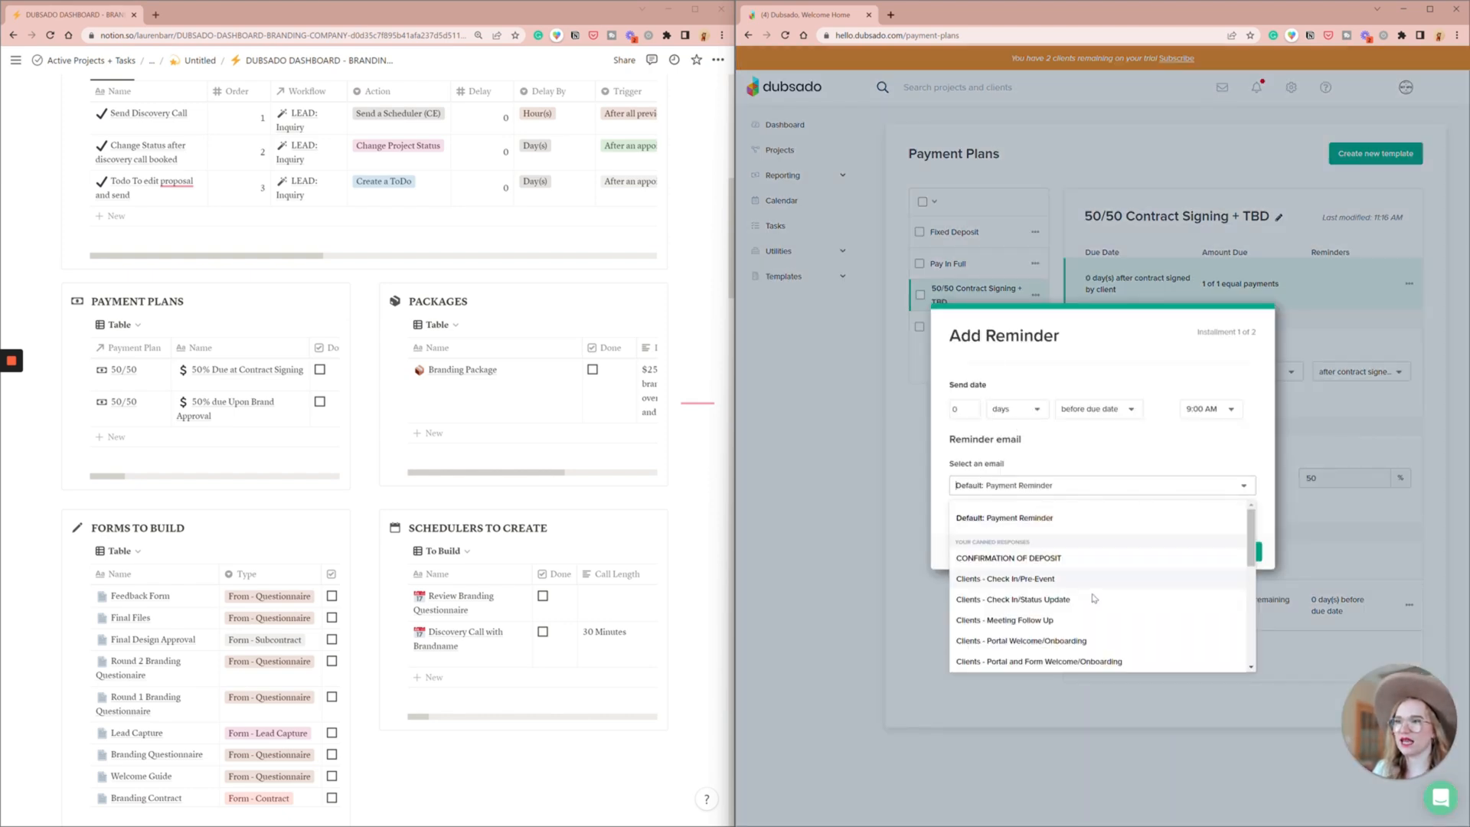
type("invo")
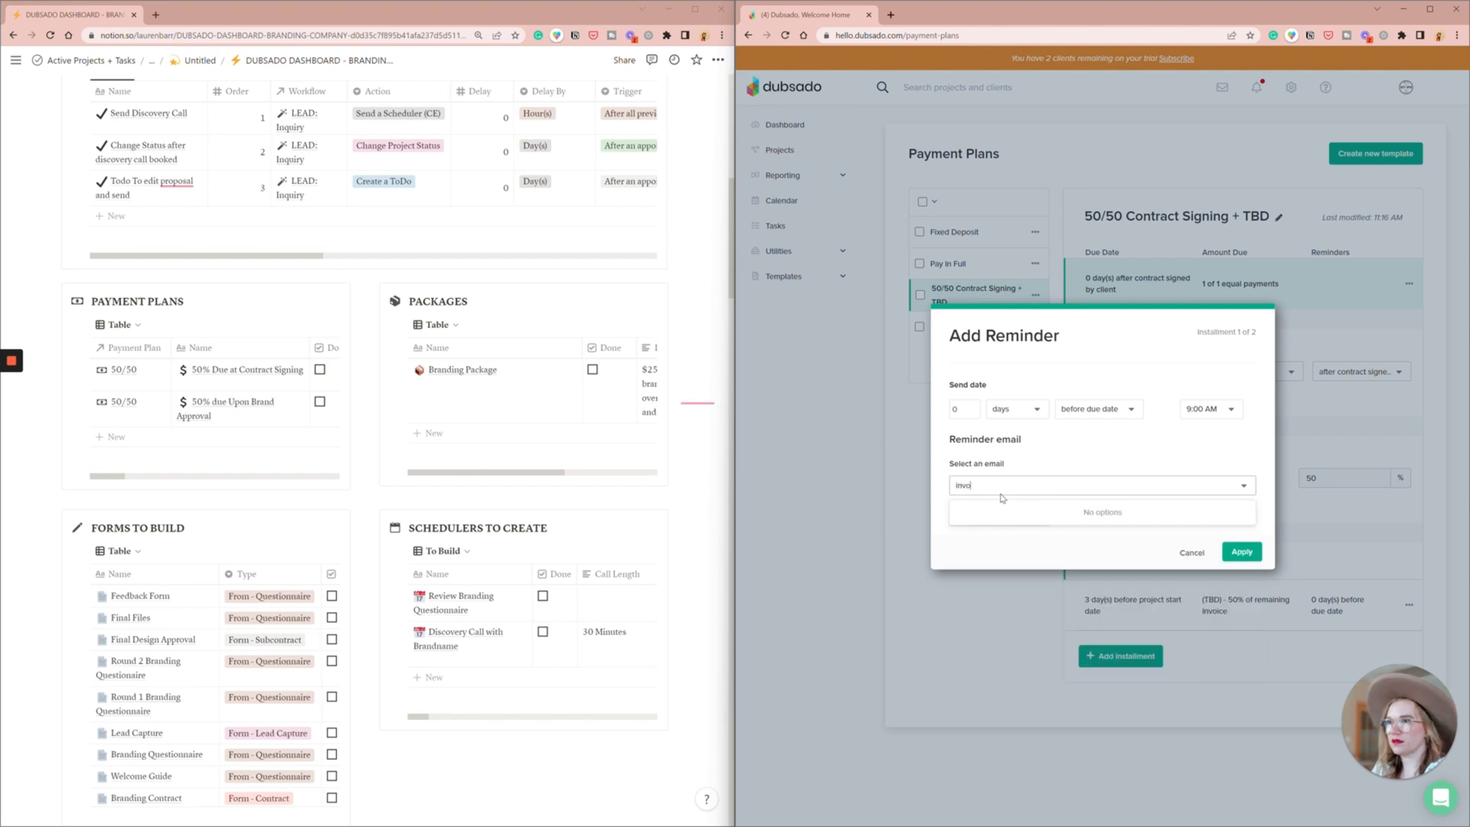
key("BackSpace")
key("BackSpace")
key("BackSpace")
key("BackSpace")
key("BackSpace")
key("BackSpace")
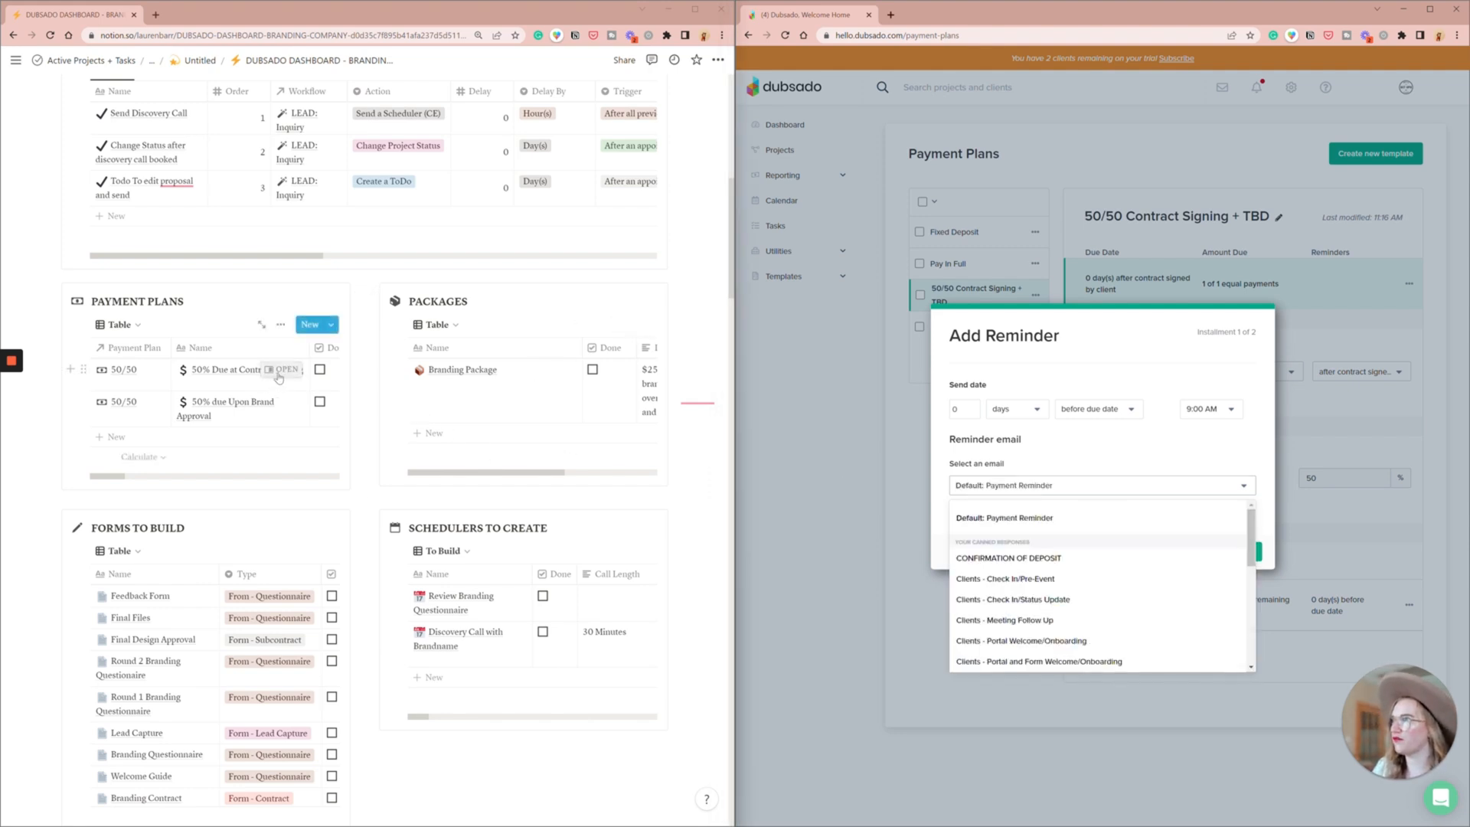
- Copy the content of the Contract Signed - Invoice Not Paid I email from Notion into the body of a new canned reminder email
left_click(279, 377)
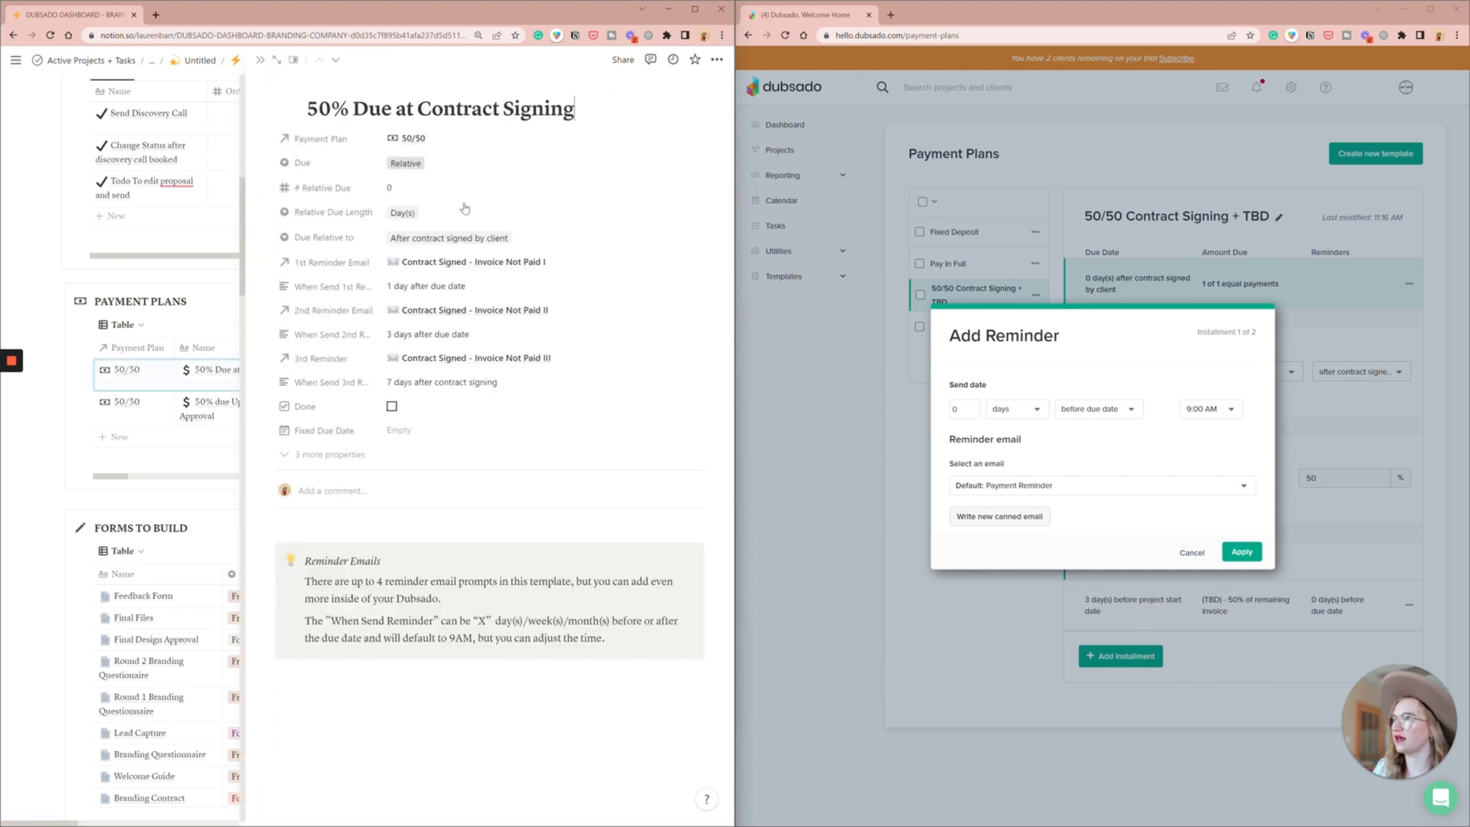
left_click(486, 263)
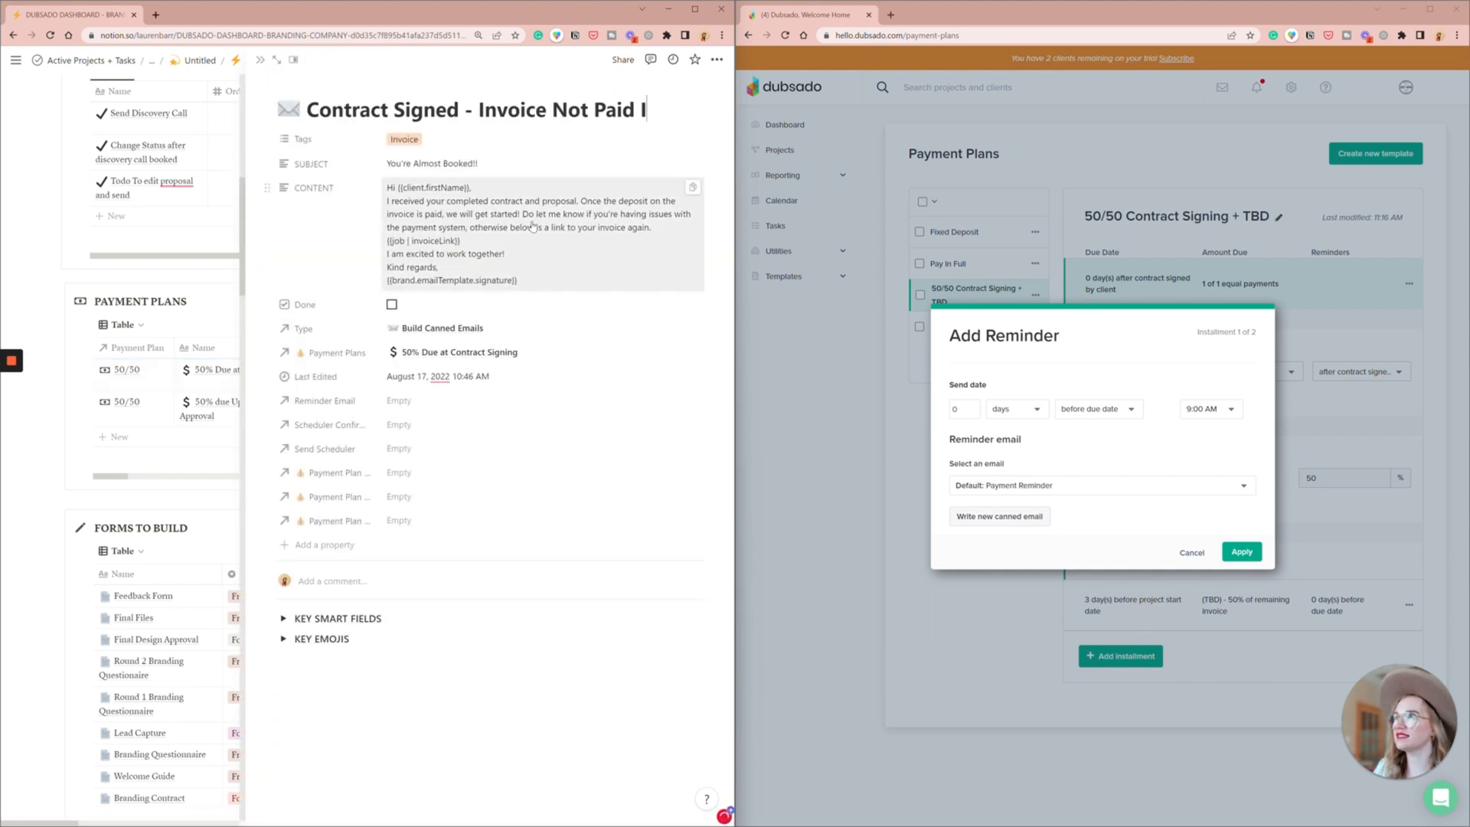
left_click(694, 189)
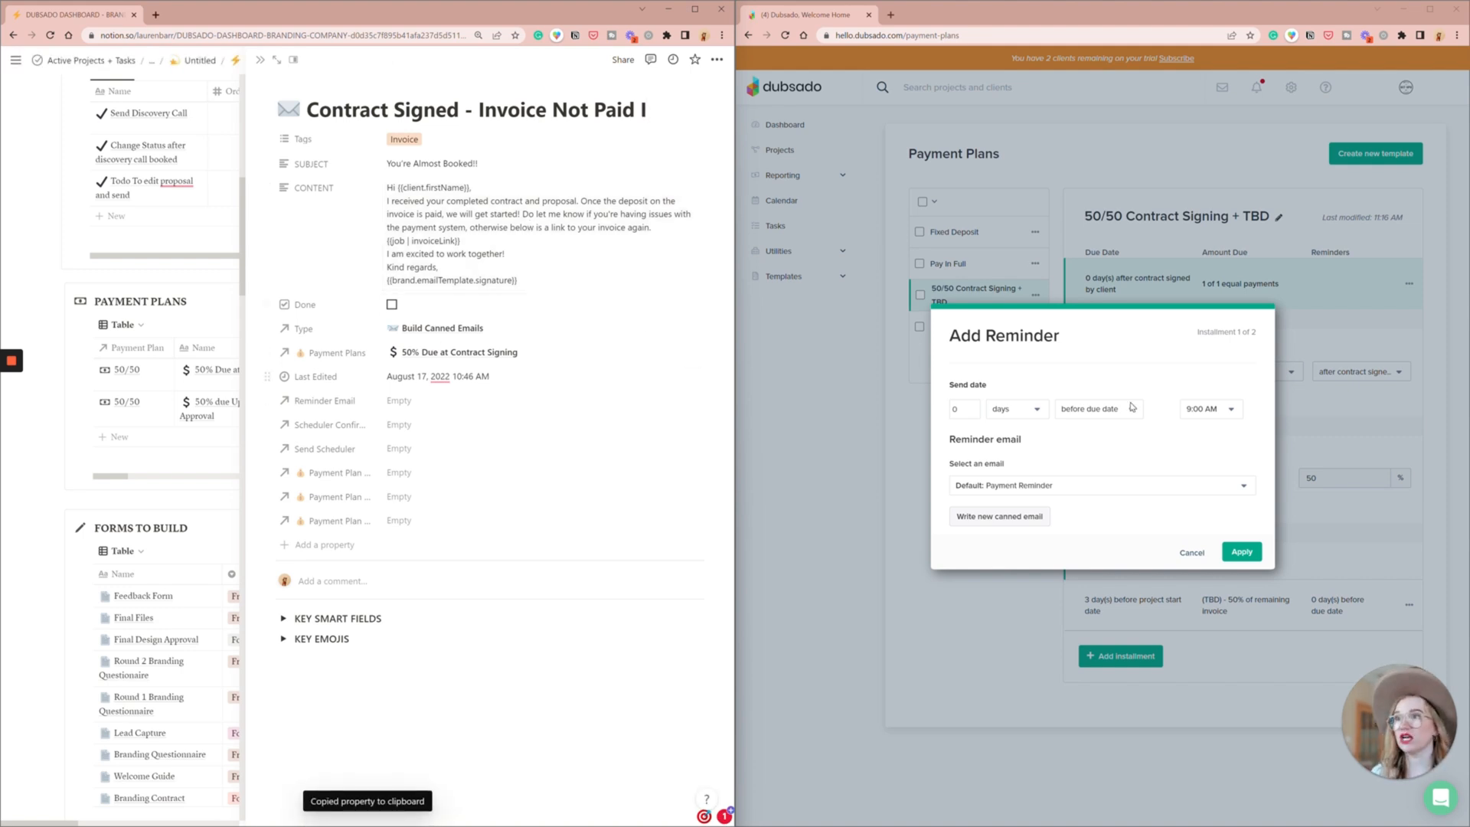
left_click(1006, 515)
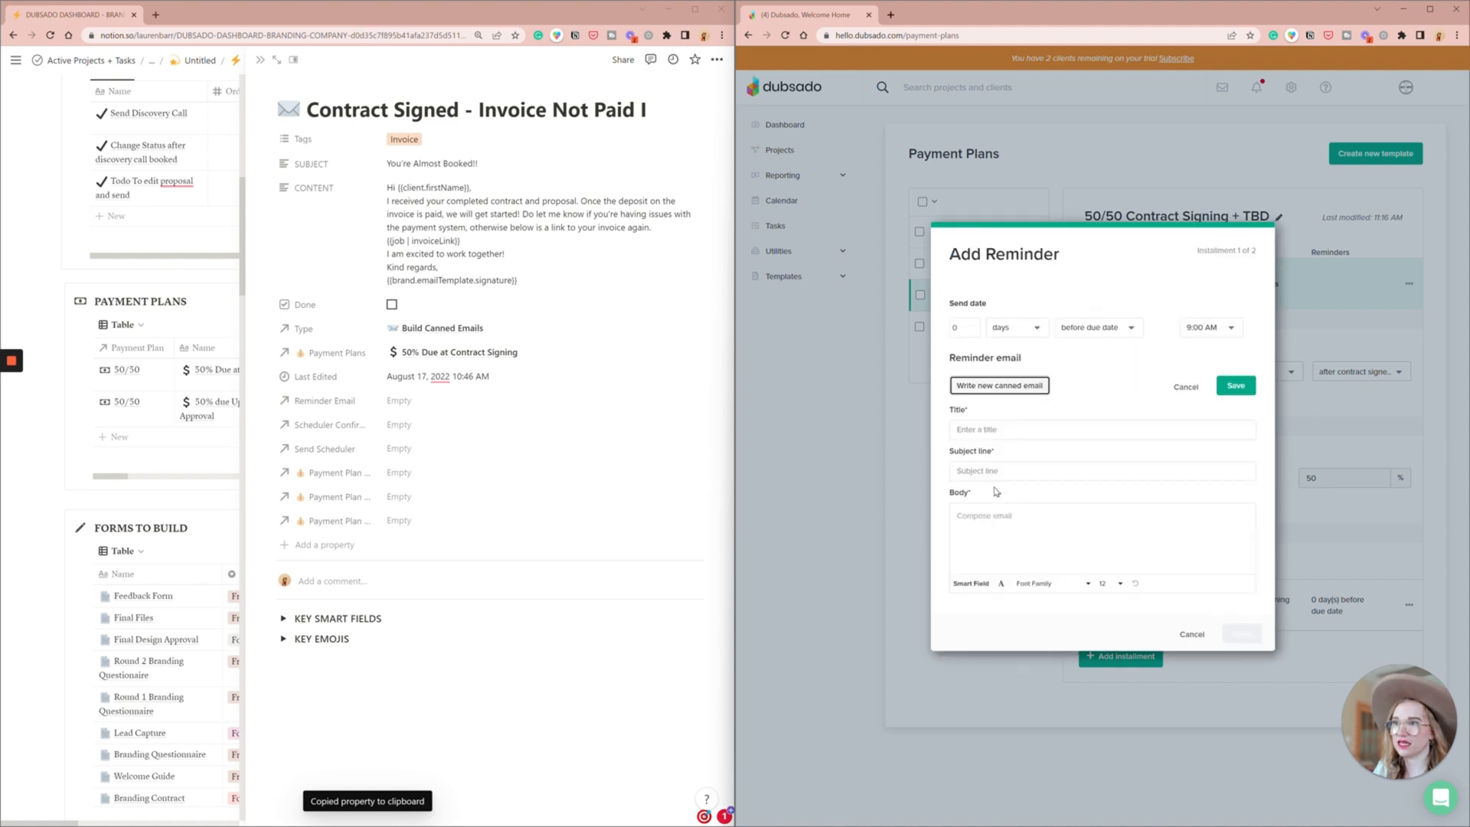
left_click(990, 530)
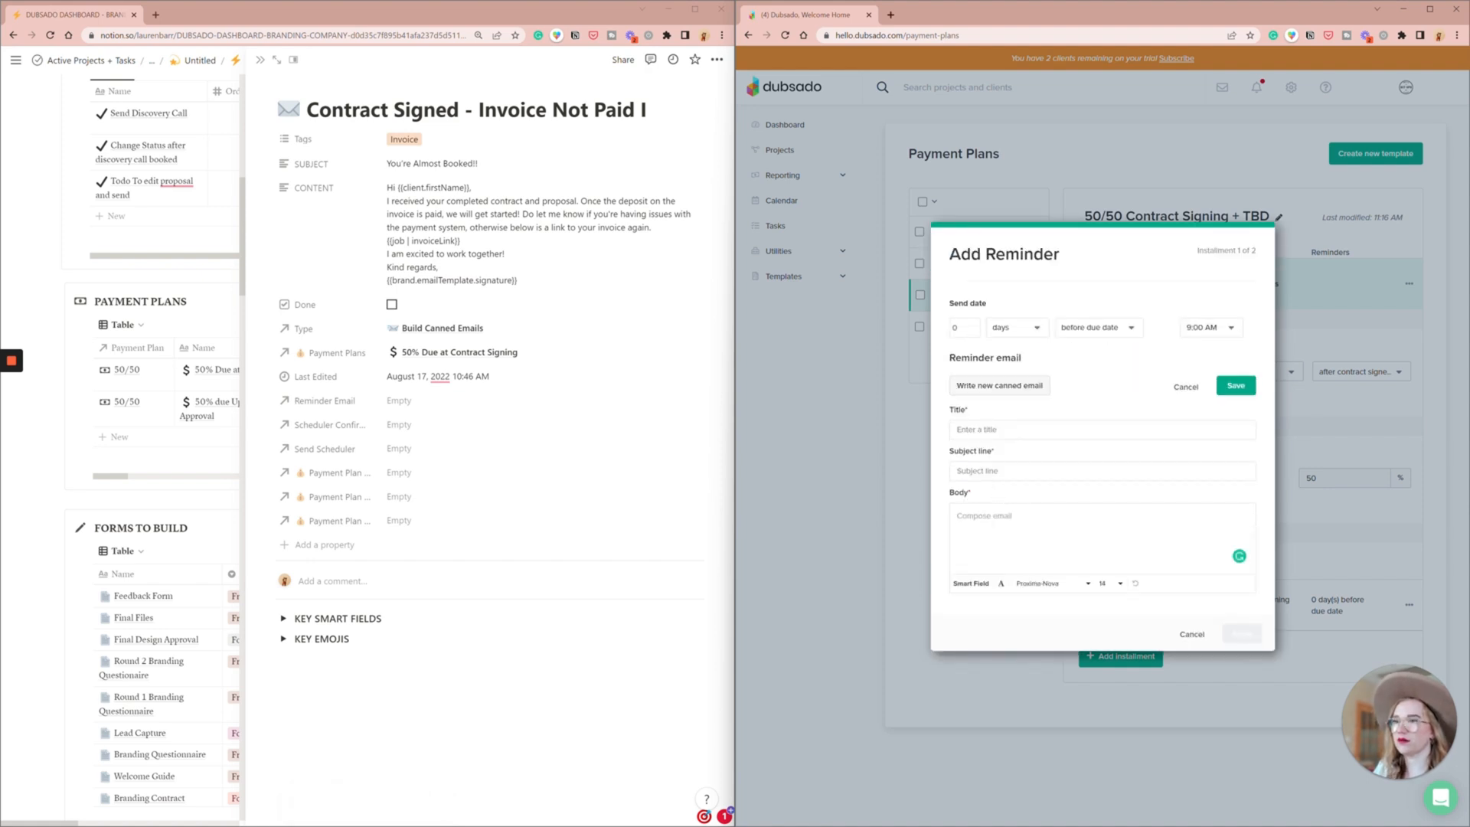
key("ctrl+v")
key("ctrl+a")
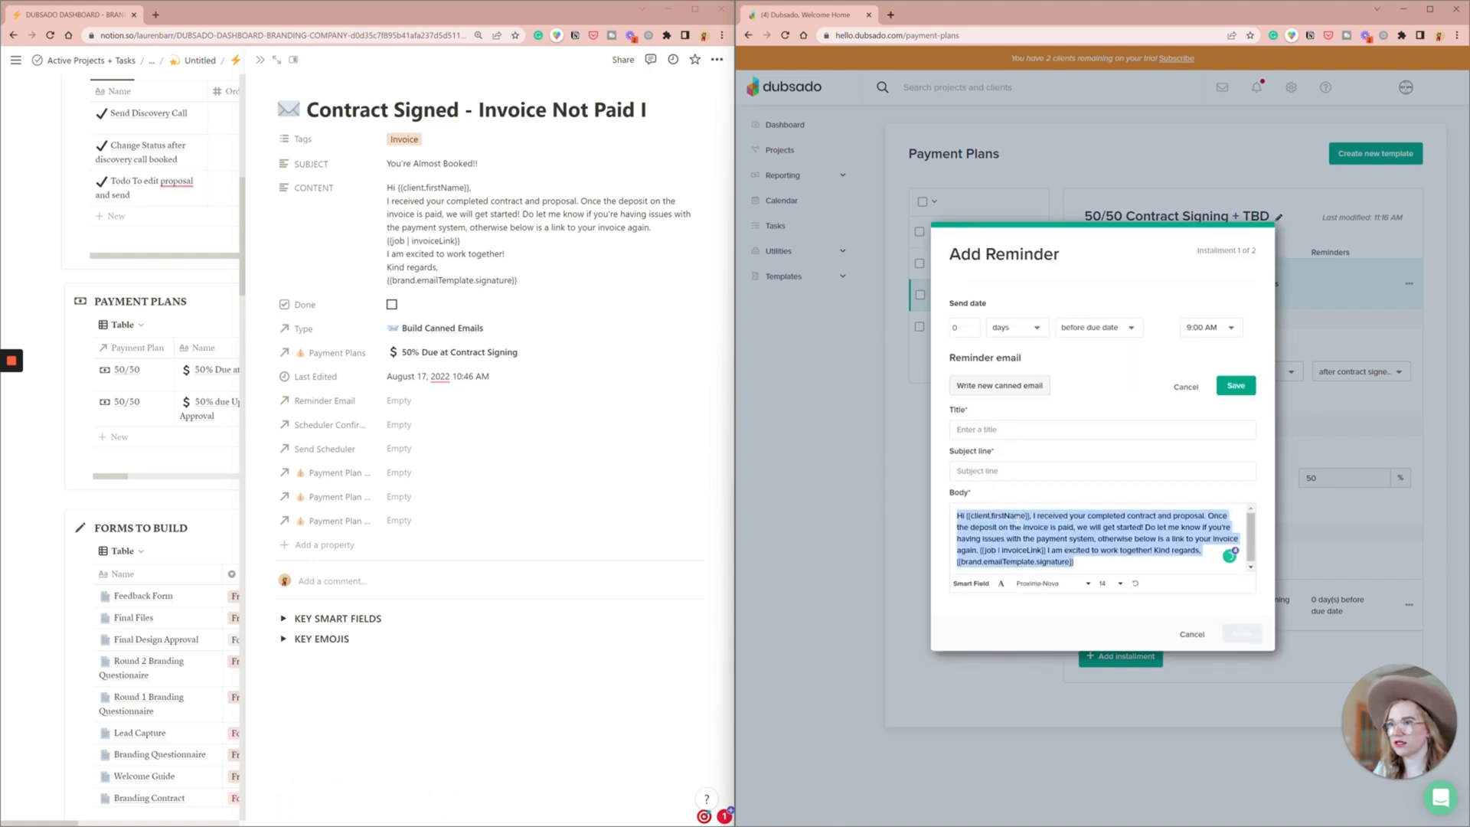
key("ctrl+v")
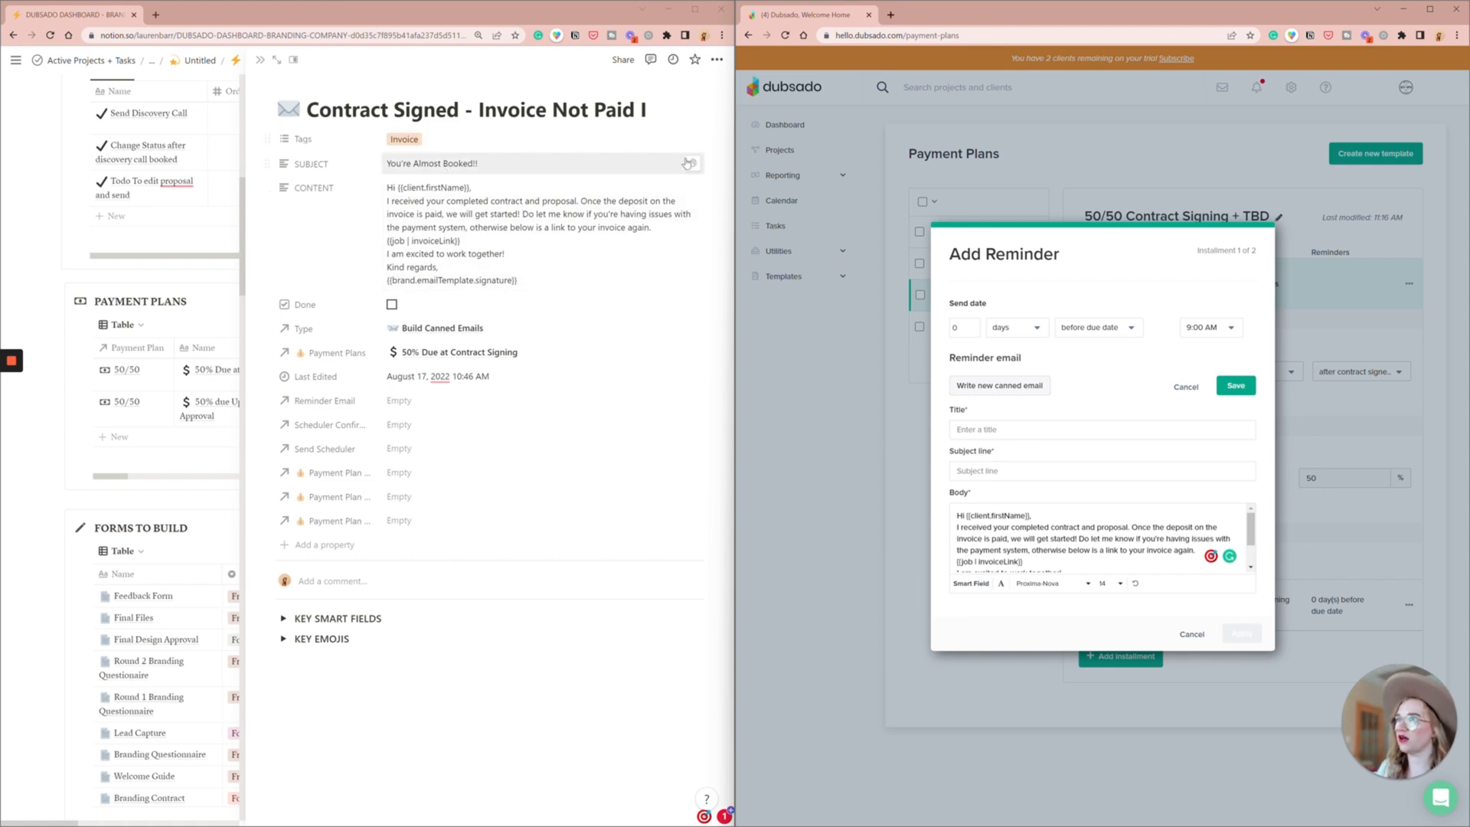
- Copy over the subject "You're Almost Booked!!" and the title "Contract Signed - Invoice Not Paid I" from Notion
left_click(692, 165)
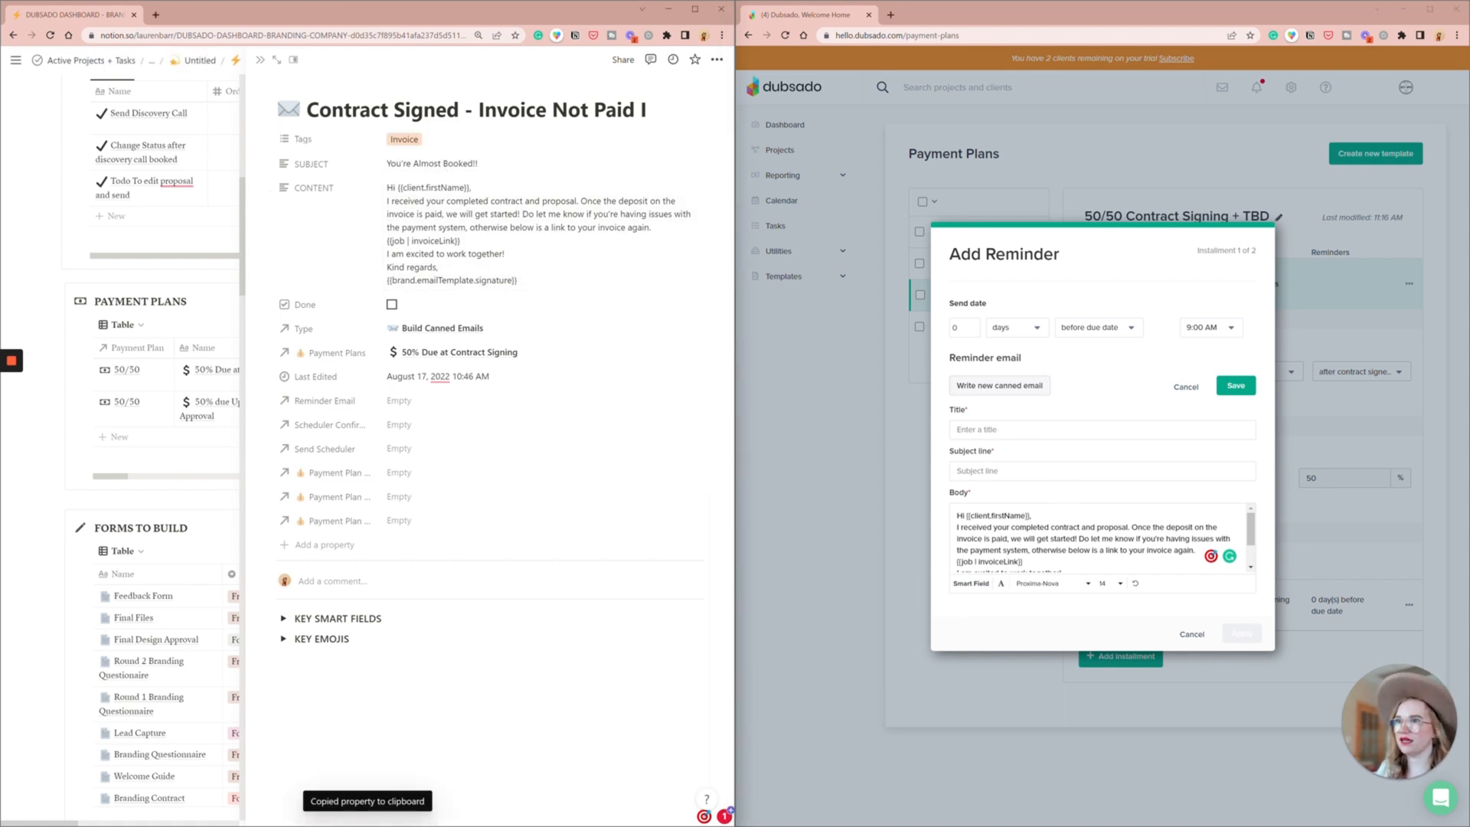
left_click(1026, 471)
key("ctrl+v")
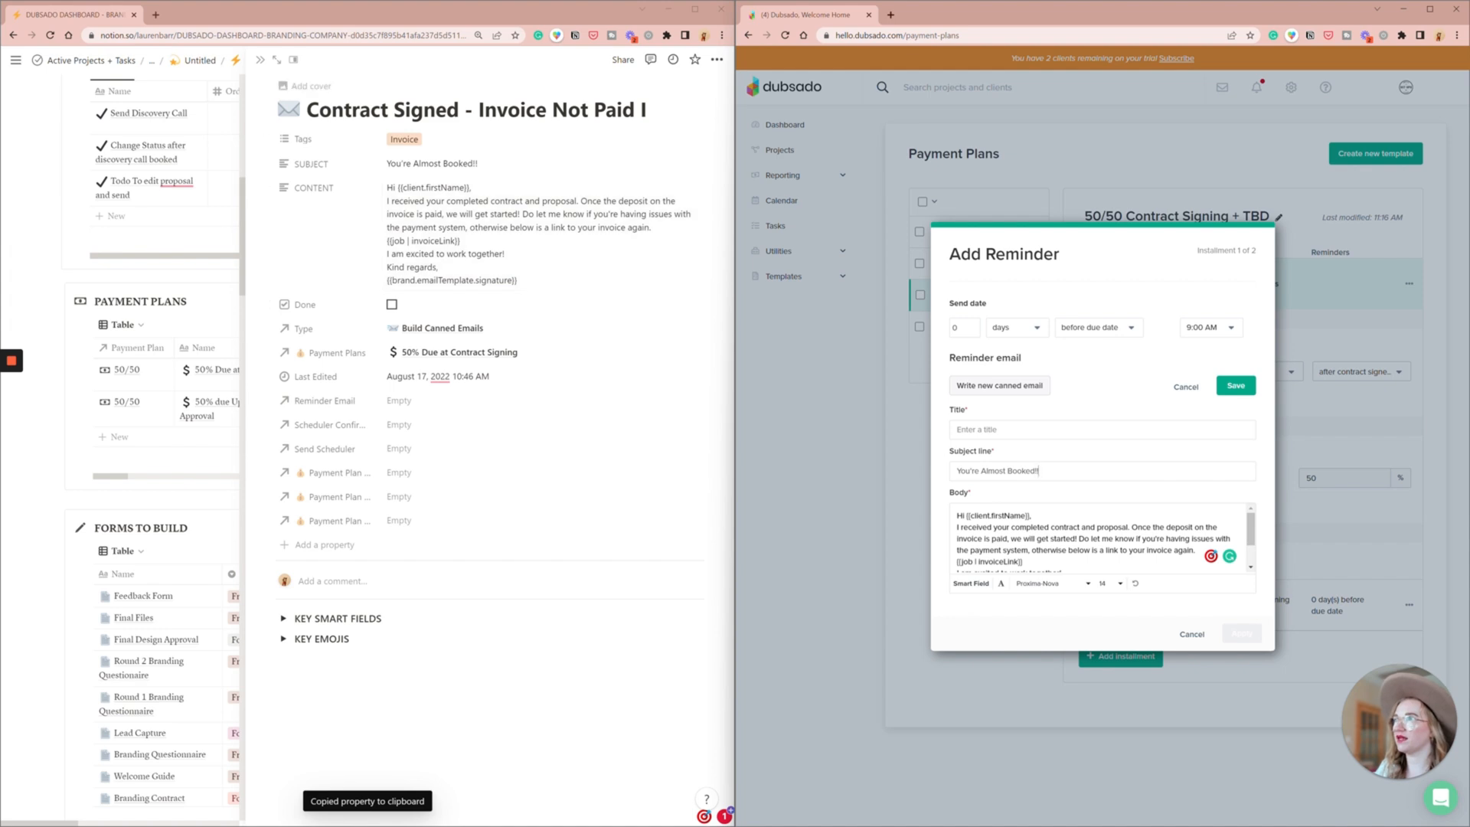
triple_click(490, 110)
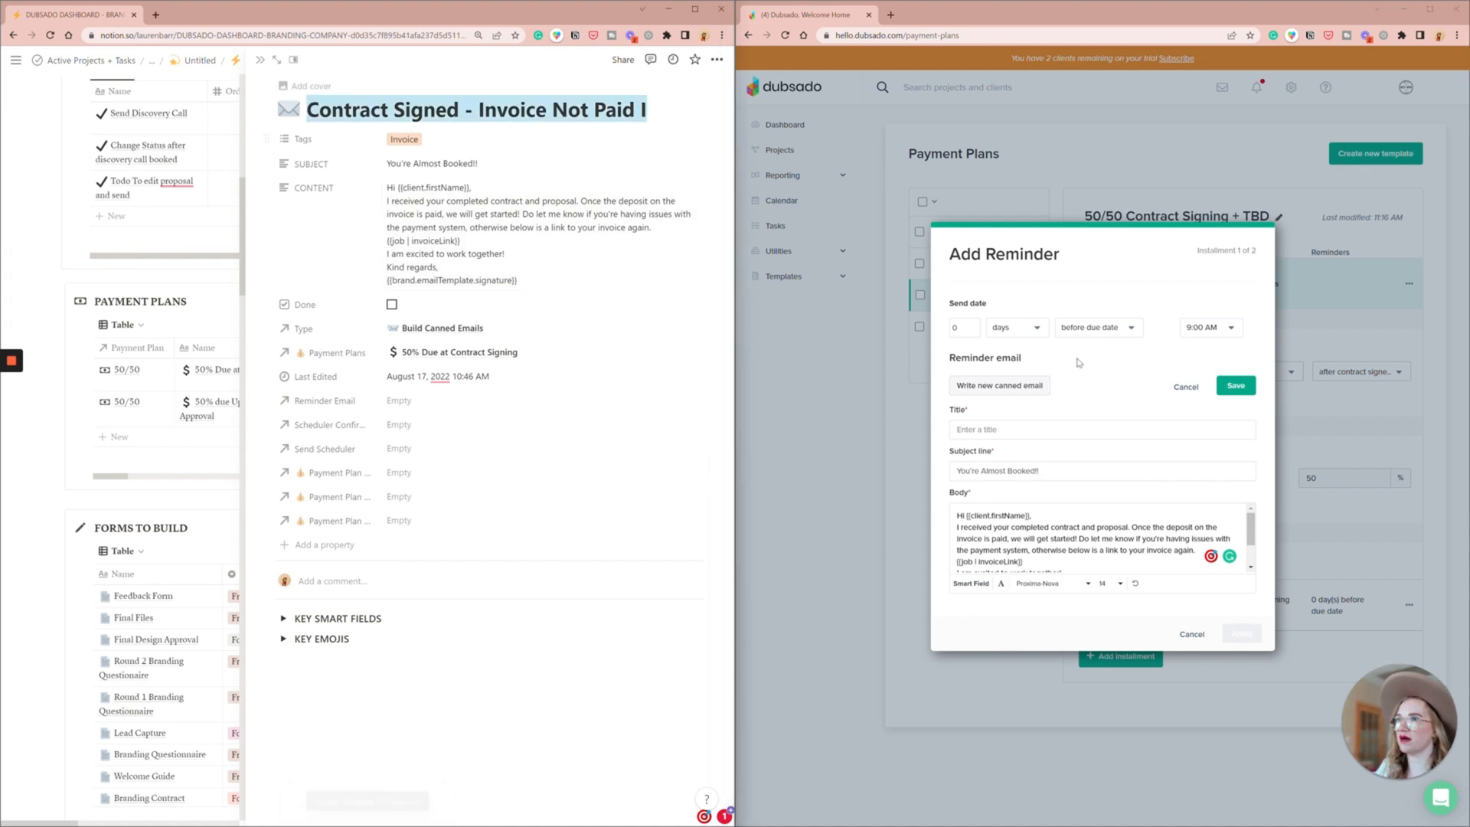
left_click(1072, 430)
key("ctrl+v")
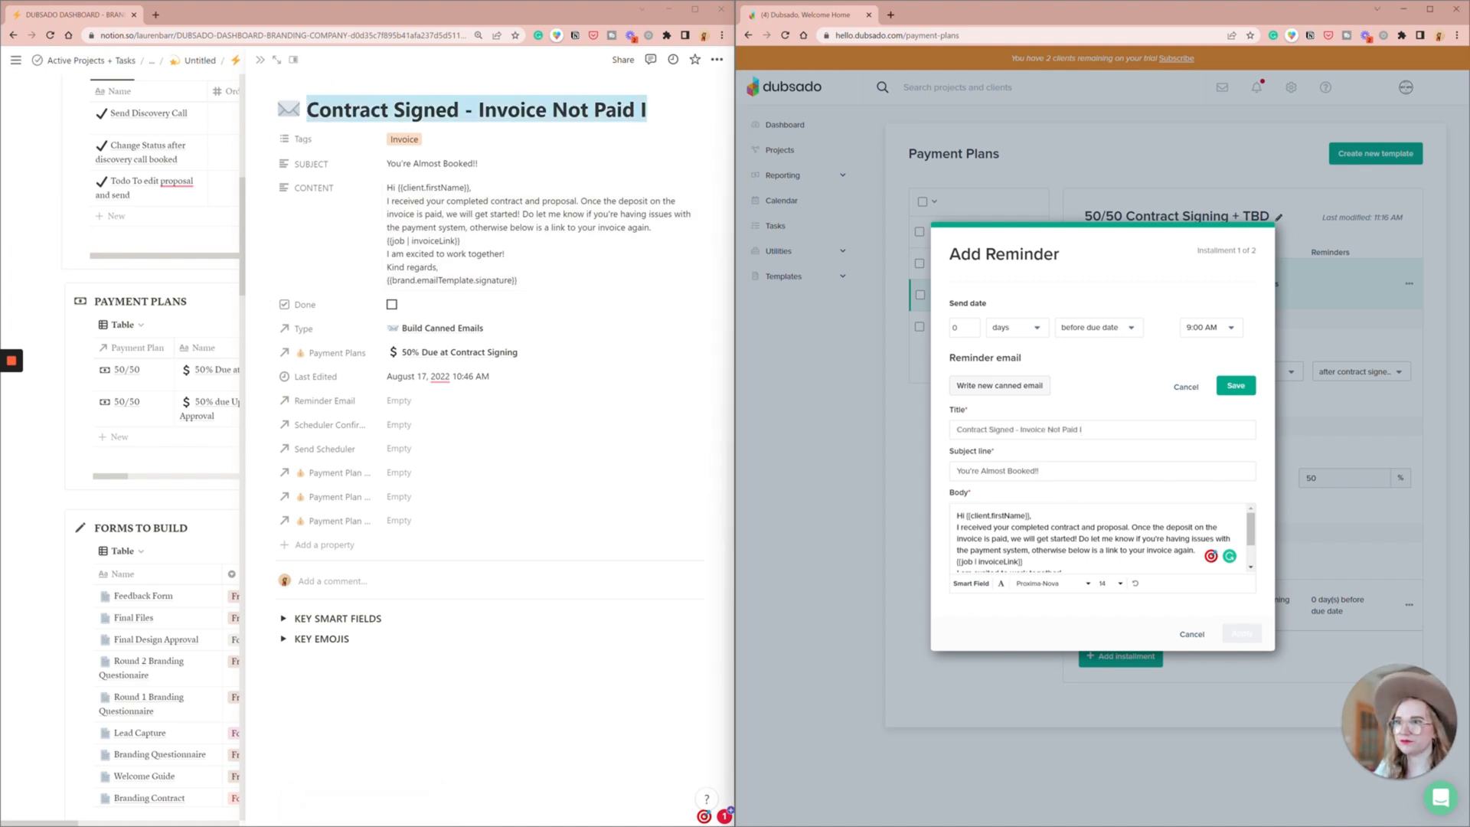
- Separate the paragraphs of the email body with blank lines, then save the canned email and apply the reminder
key("Return")
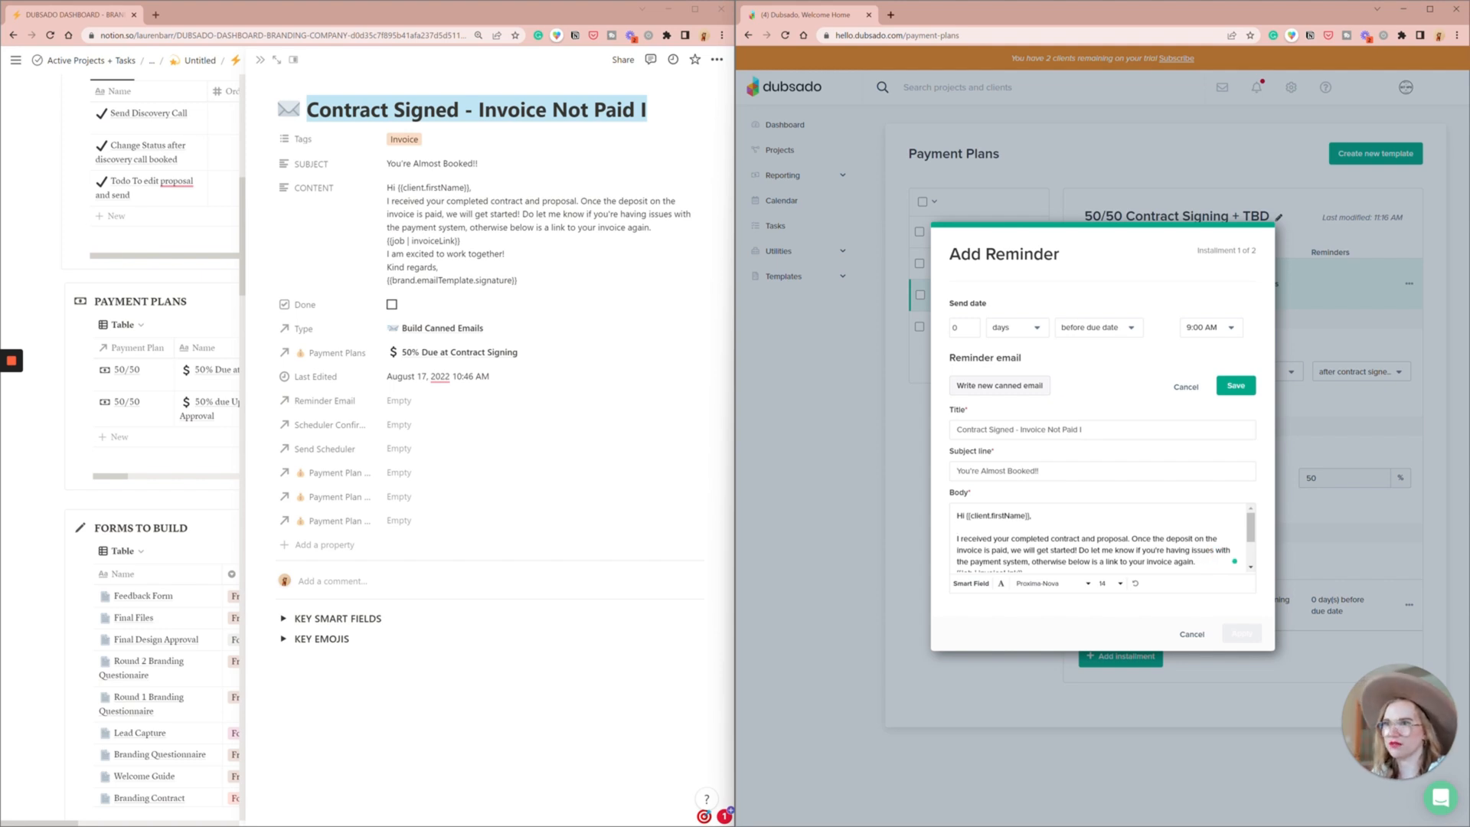
key("Down")
key("Down")
key("Down")
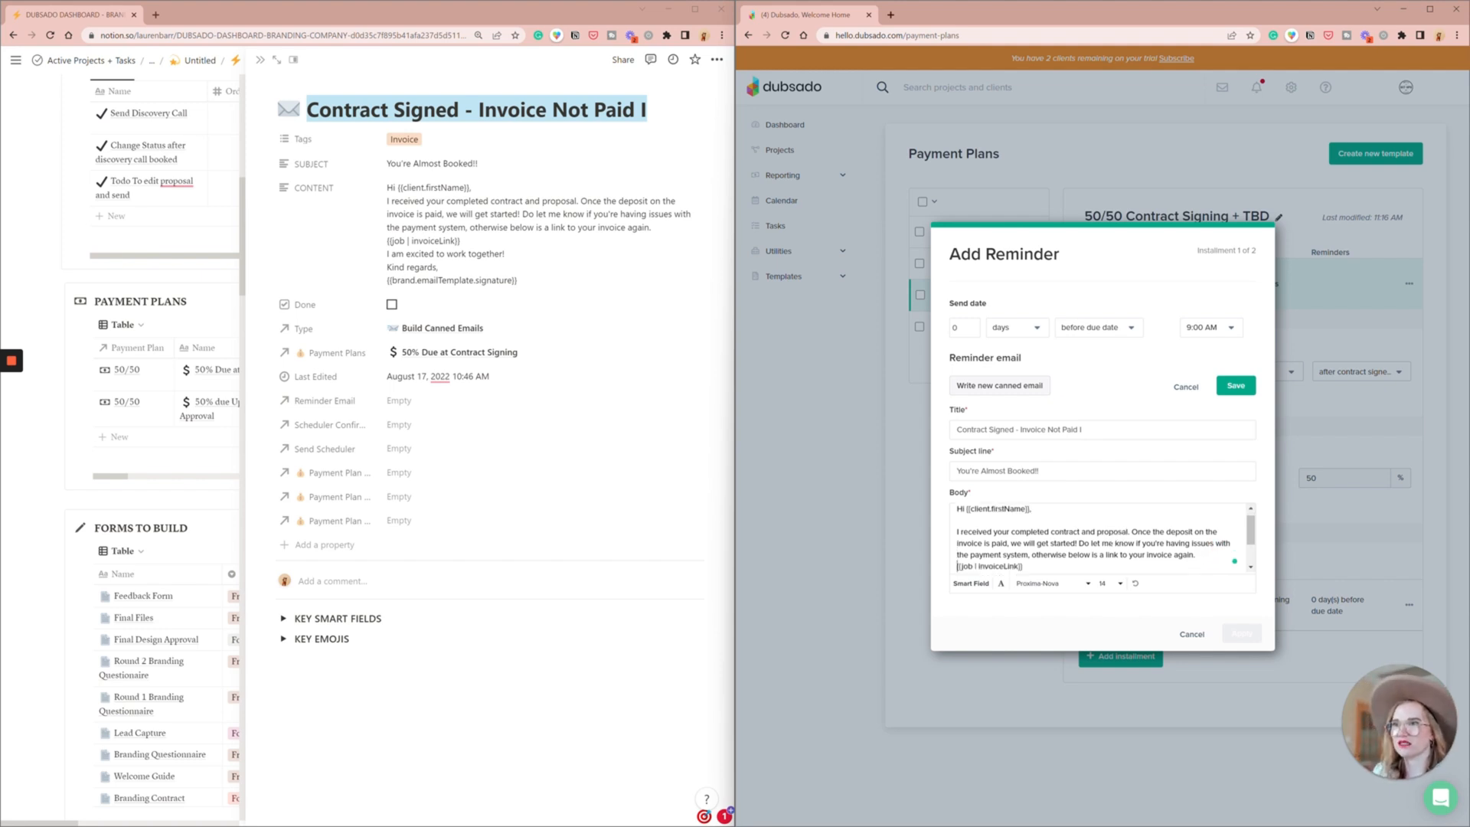
key("Return")
key("Down")
key("Return")
key("Down")
key("Return")
key("Down")
key("Down")
scroll(1225, 536, "up", 2)
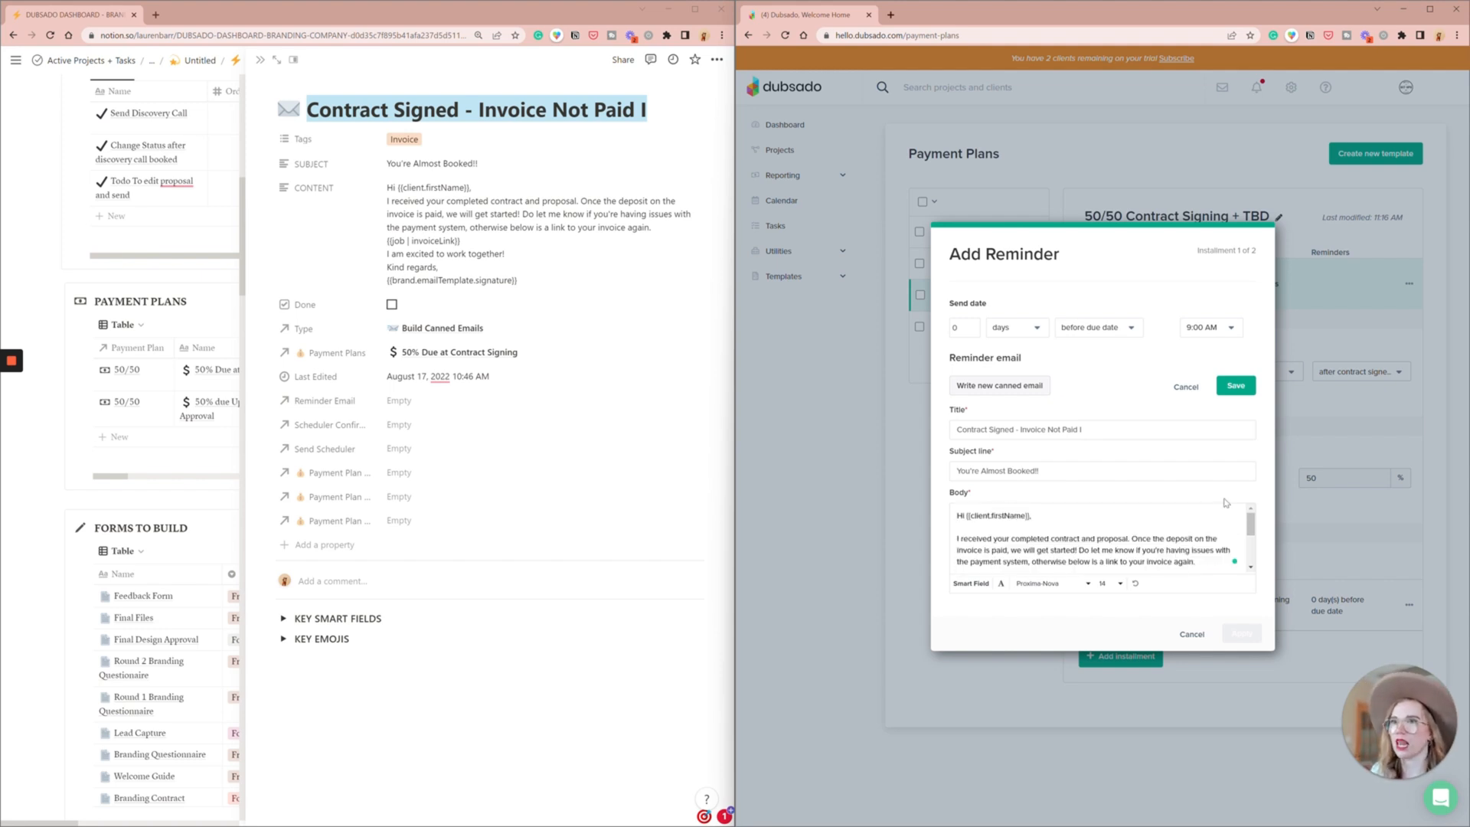
left_click(1237, 386)
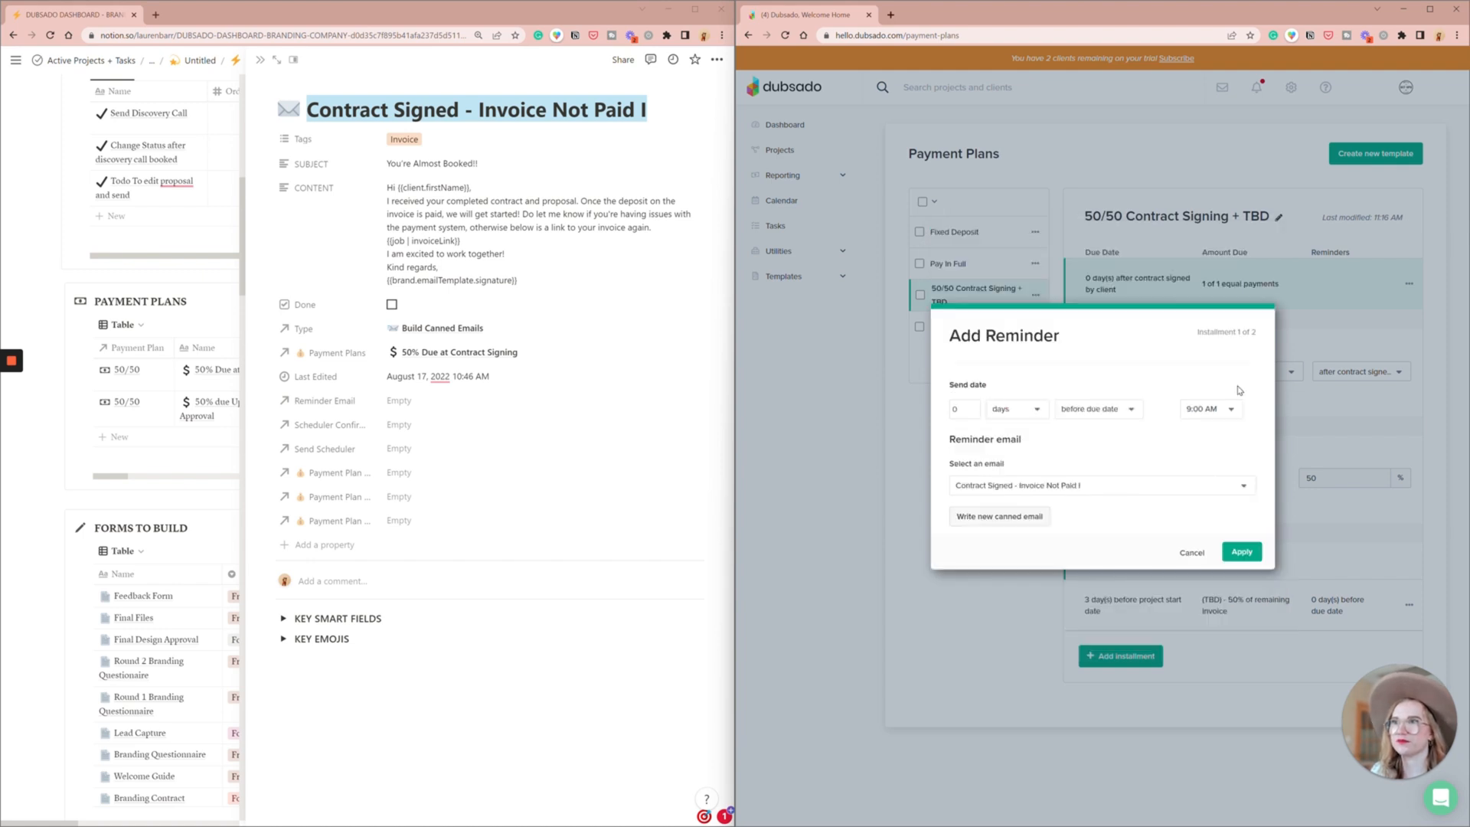
left_click(1257, 553)
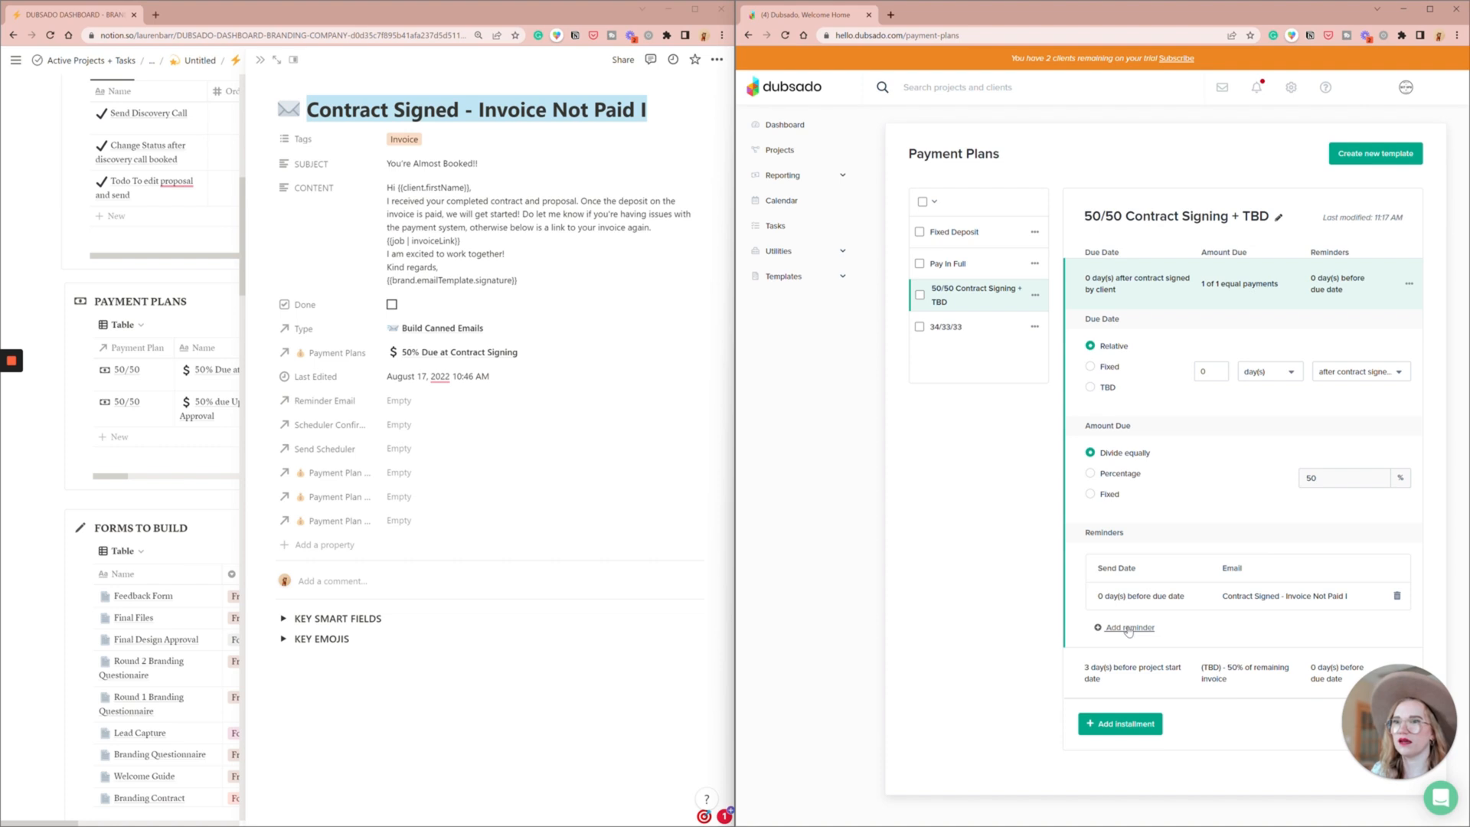
- Set the Contract Signed - Invoice Not Paid I reminder to send 1 day after due date
left_click(1133, 599)
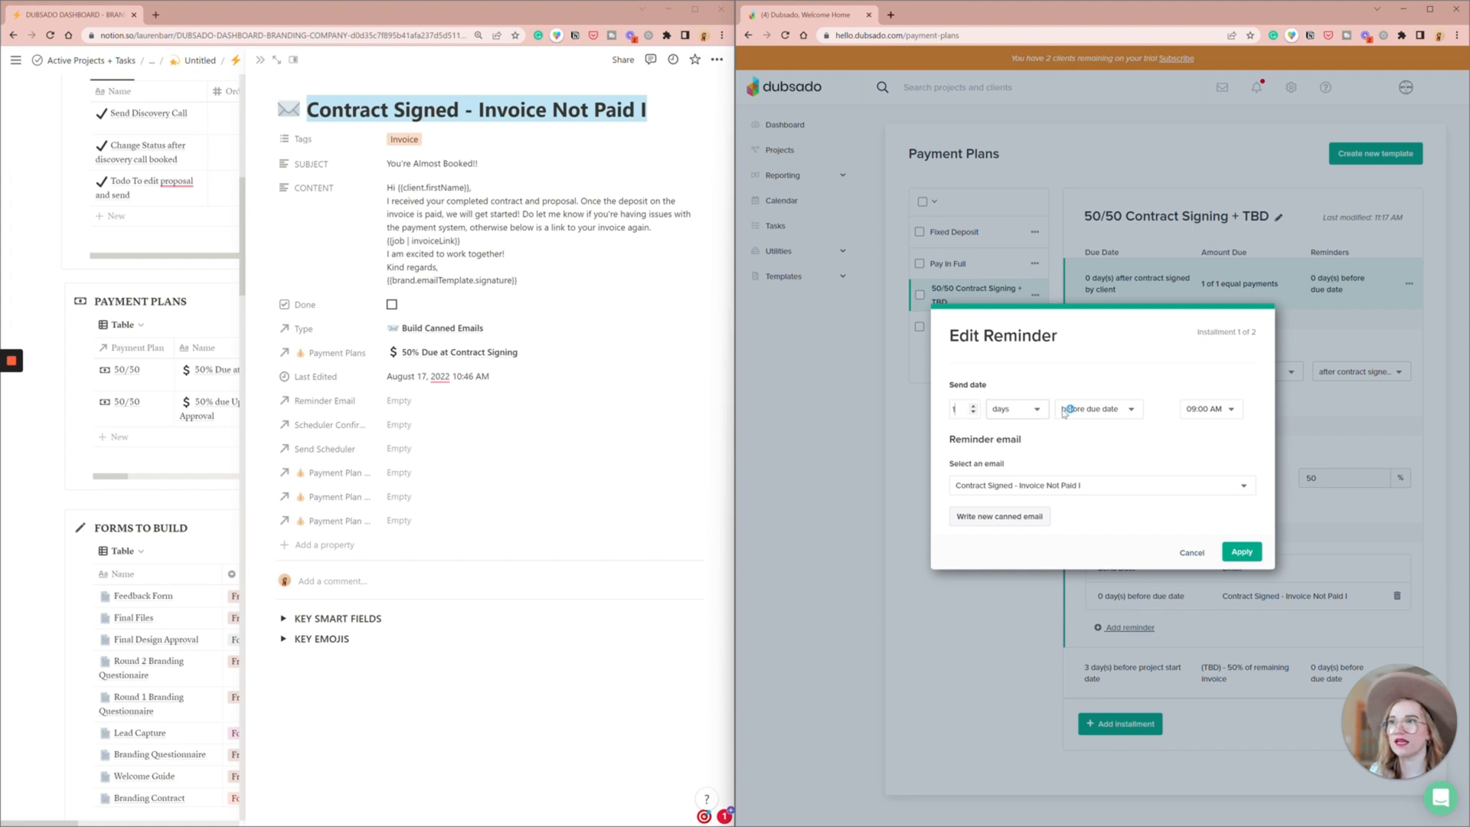
left_click(1095, 409)
left_click(1098, 459)
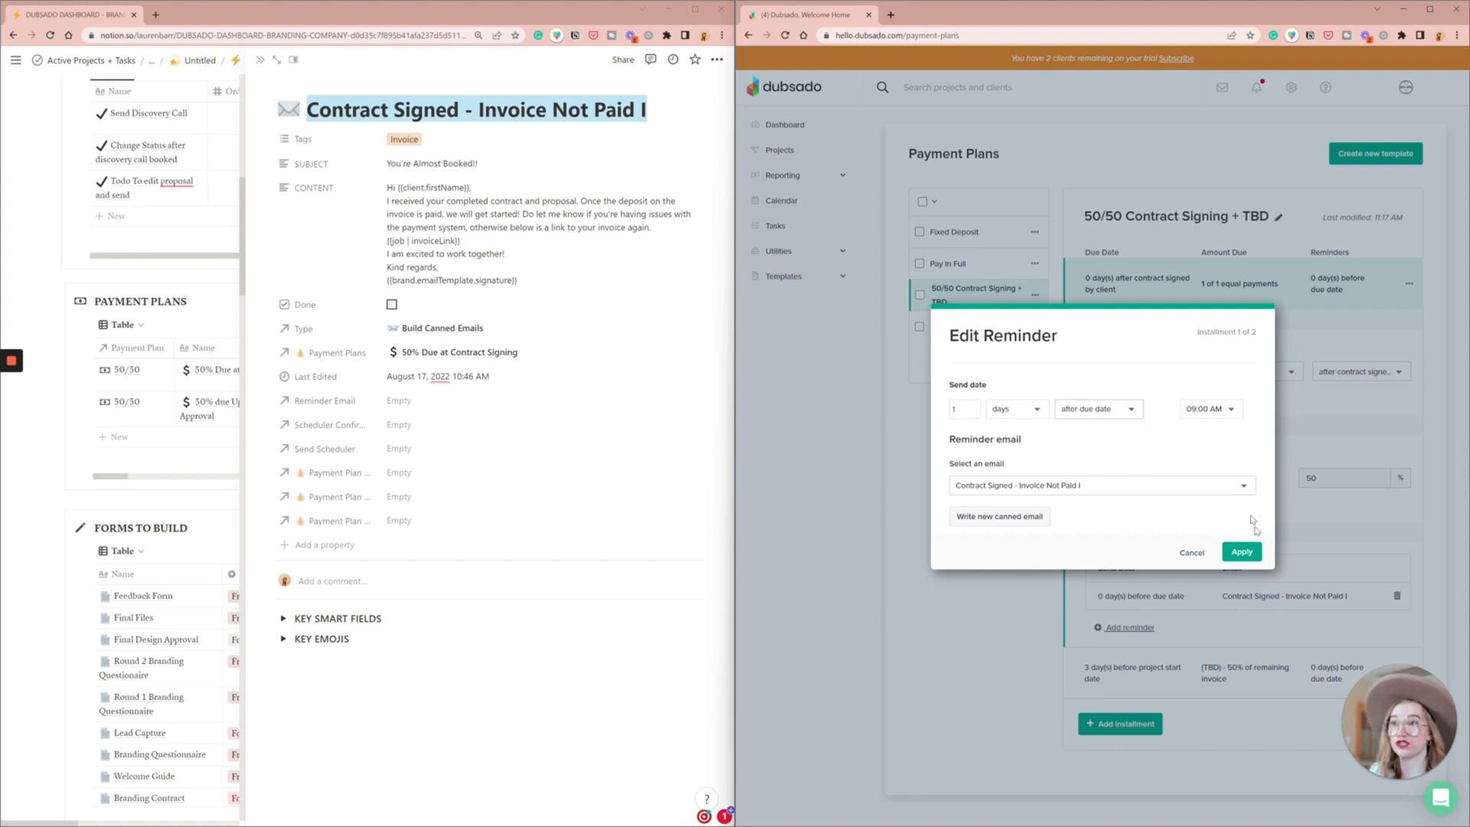
left_click(1244, 551)
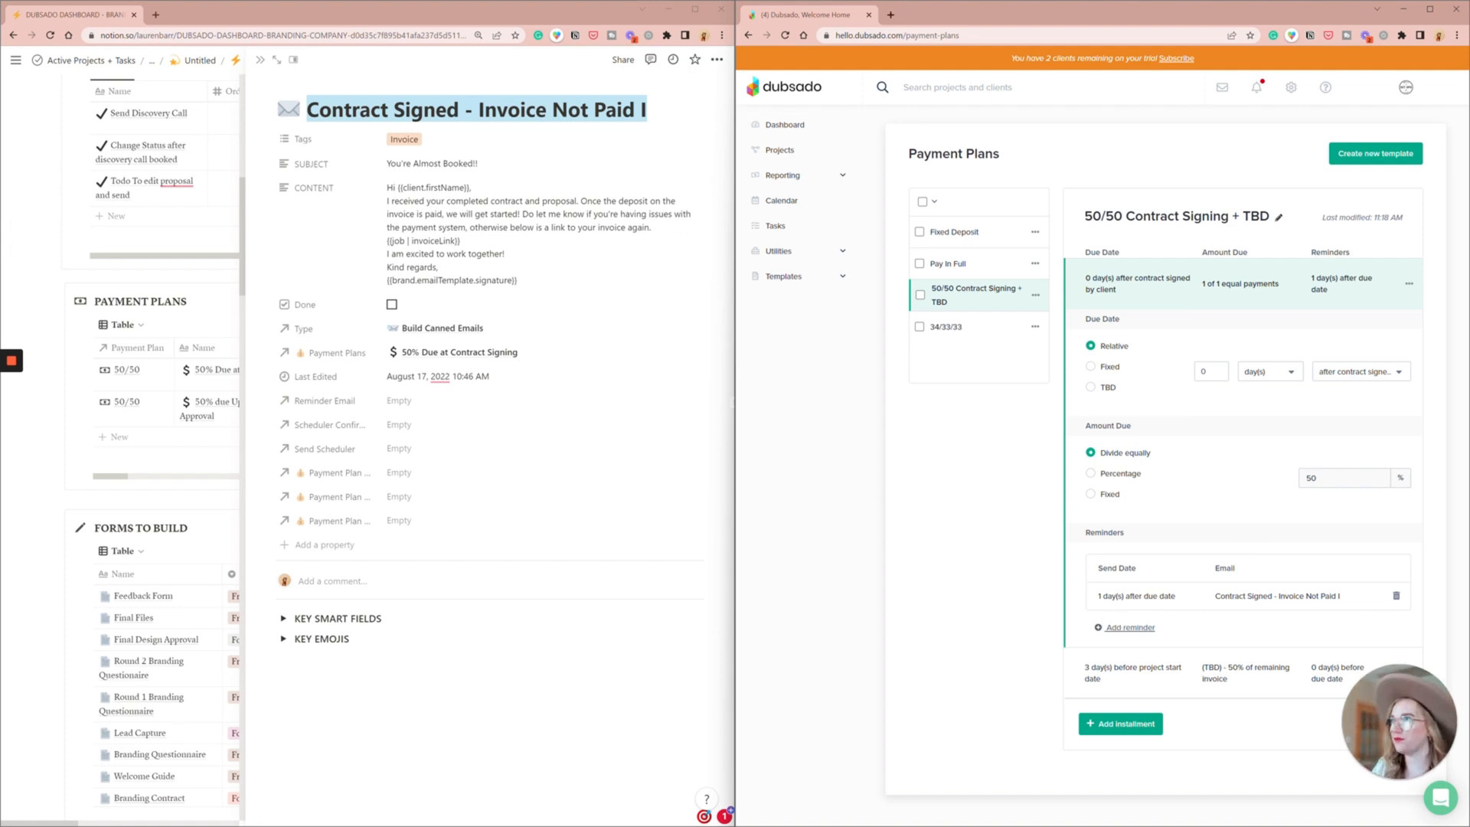
- Open Contract Signed - Invoice Not Paid II in Notion and start a second reminder 3 days after due date with a new canned email
left_click(14, 36)
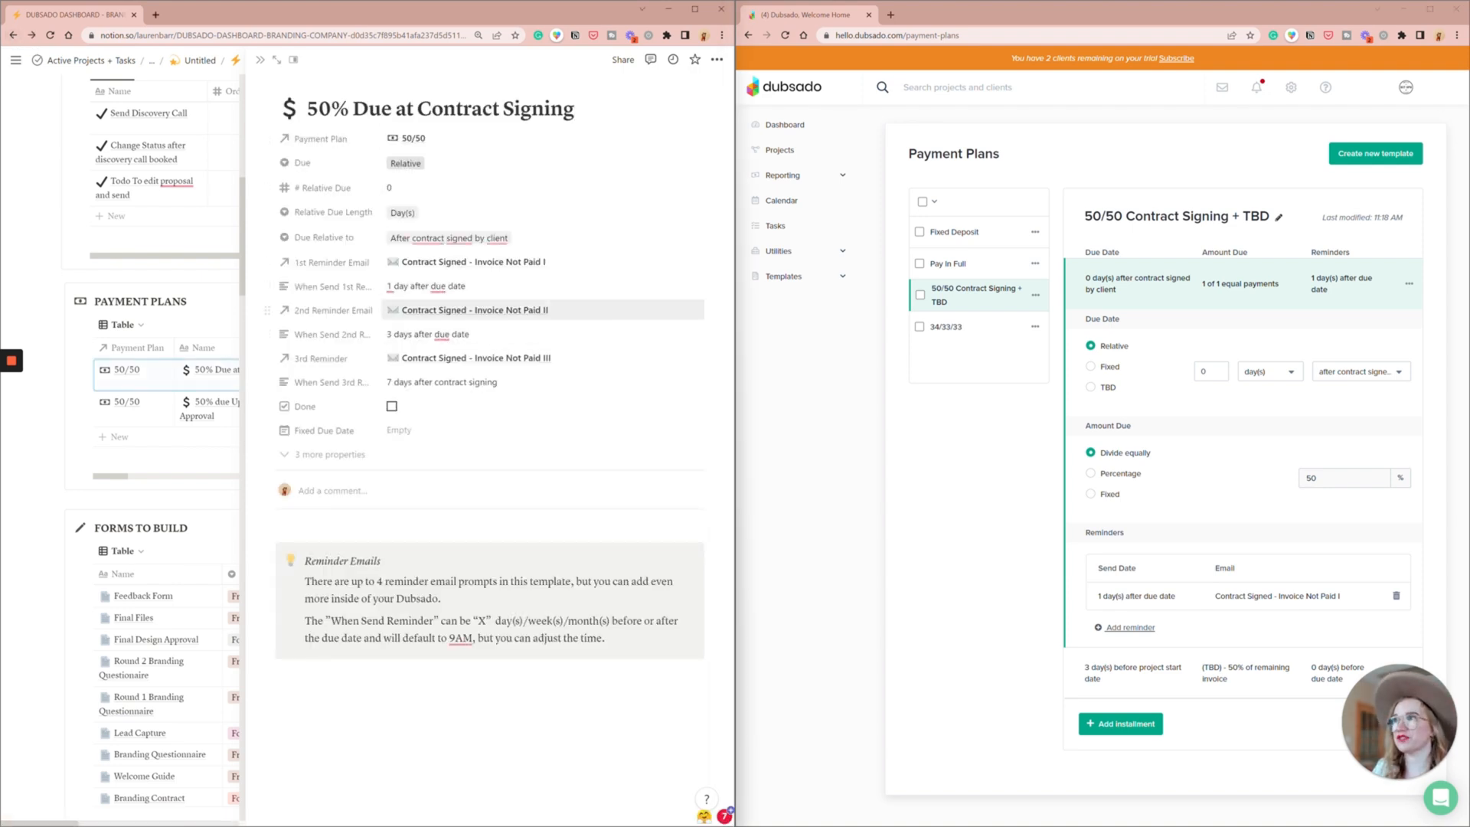
left_click(519, 317)
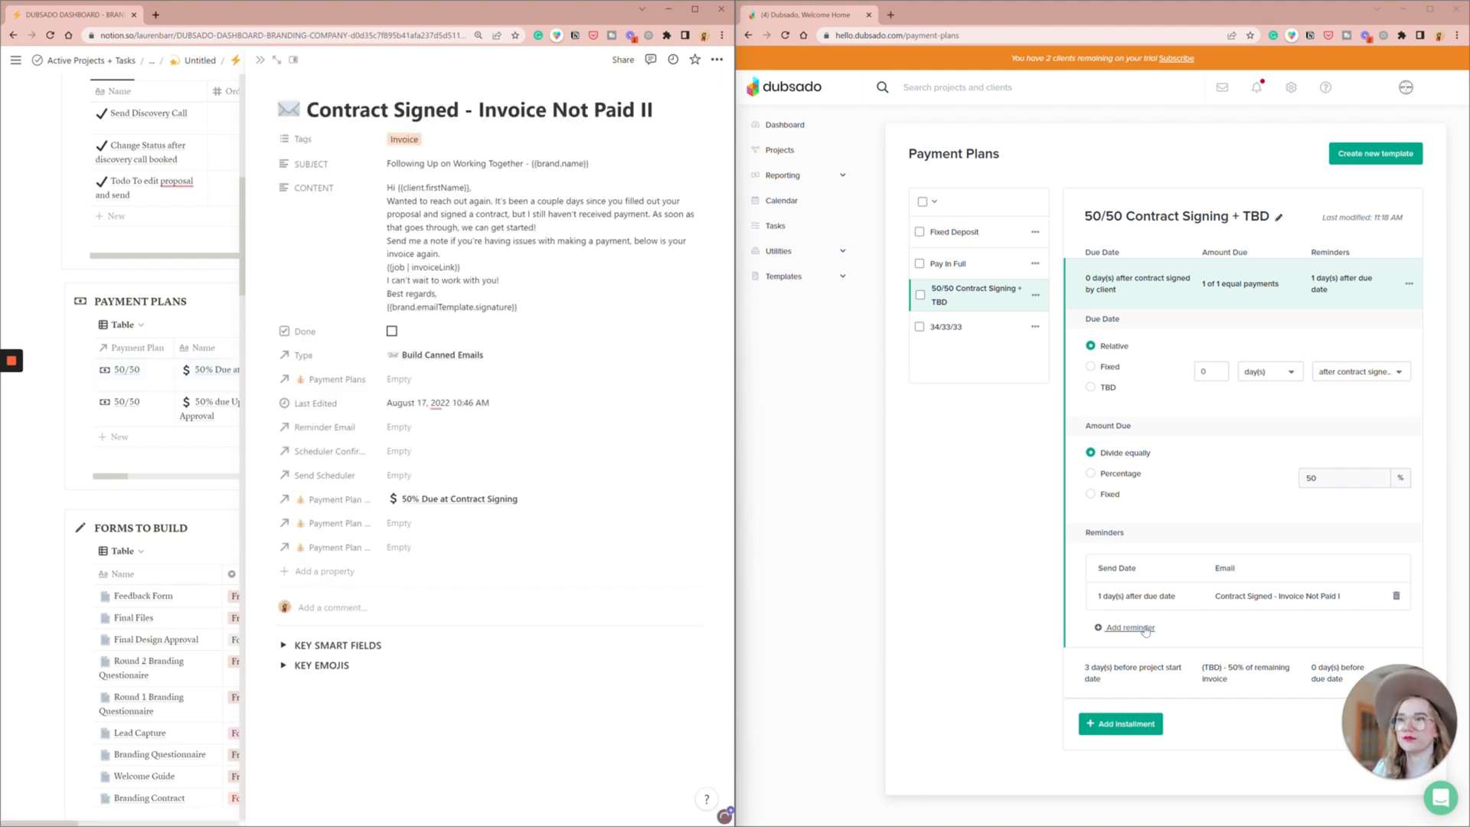
left_click(1144, 628)
type("3")
left_click(1085, 412)
left_click(1000, 516)
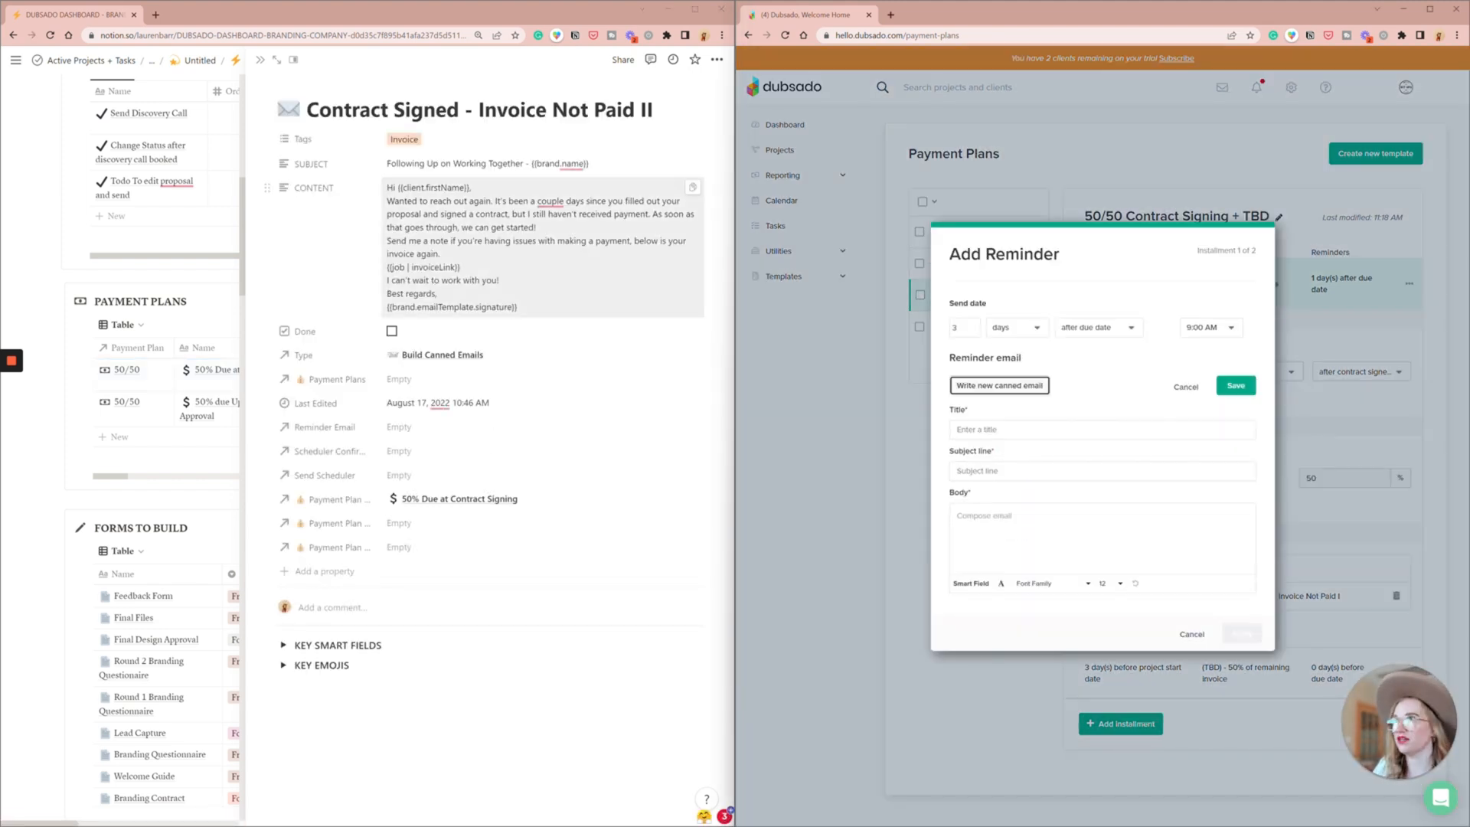
- Copy the title, subject and content of Contract Signed - Invoice Not Paid II from Notion into the new canned email
triple_click(480, 111)
key("ctrl+c")
left_click(1018, 430)
key("ctrl+v")
left_click(696, 164)
left_click(1009, 471)
key("ctrl+v")
left_click(695, 188)
left_click(1030, 529)
key("ctrl+v")
- Add blank lines between the second email's paragraphs, then save the email and apply the reminder
left_click(1053, 516)
key("Return")
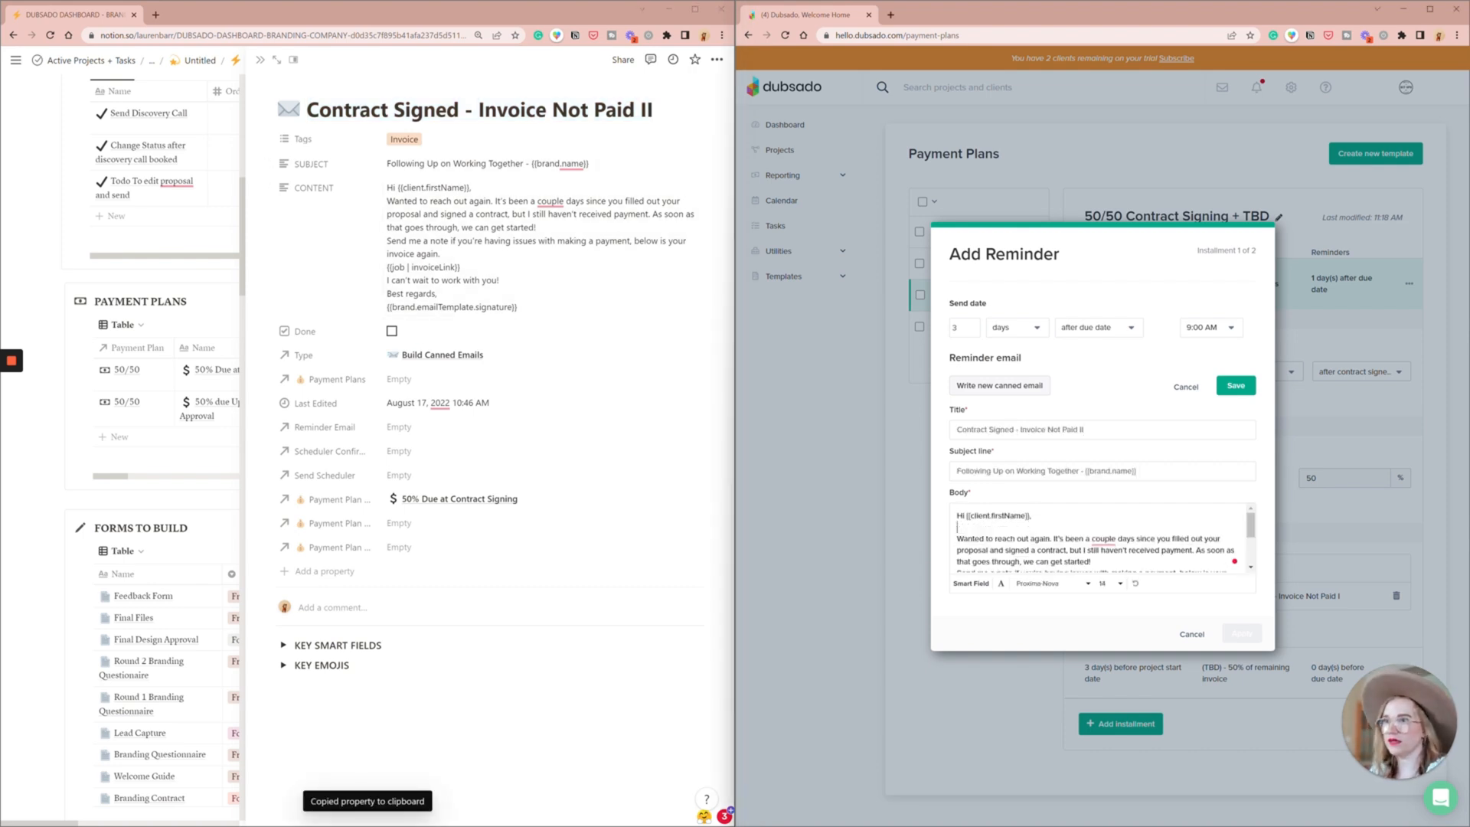
left_click(1126, 569)
scroll(1095, 540, "down", 5)
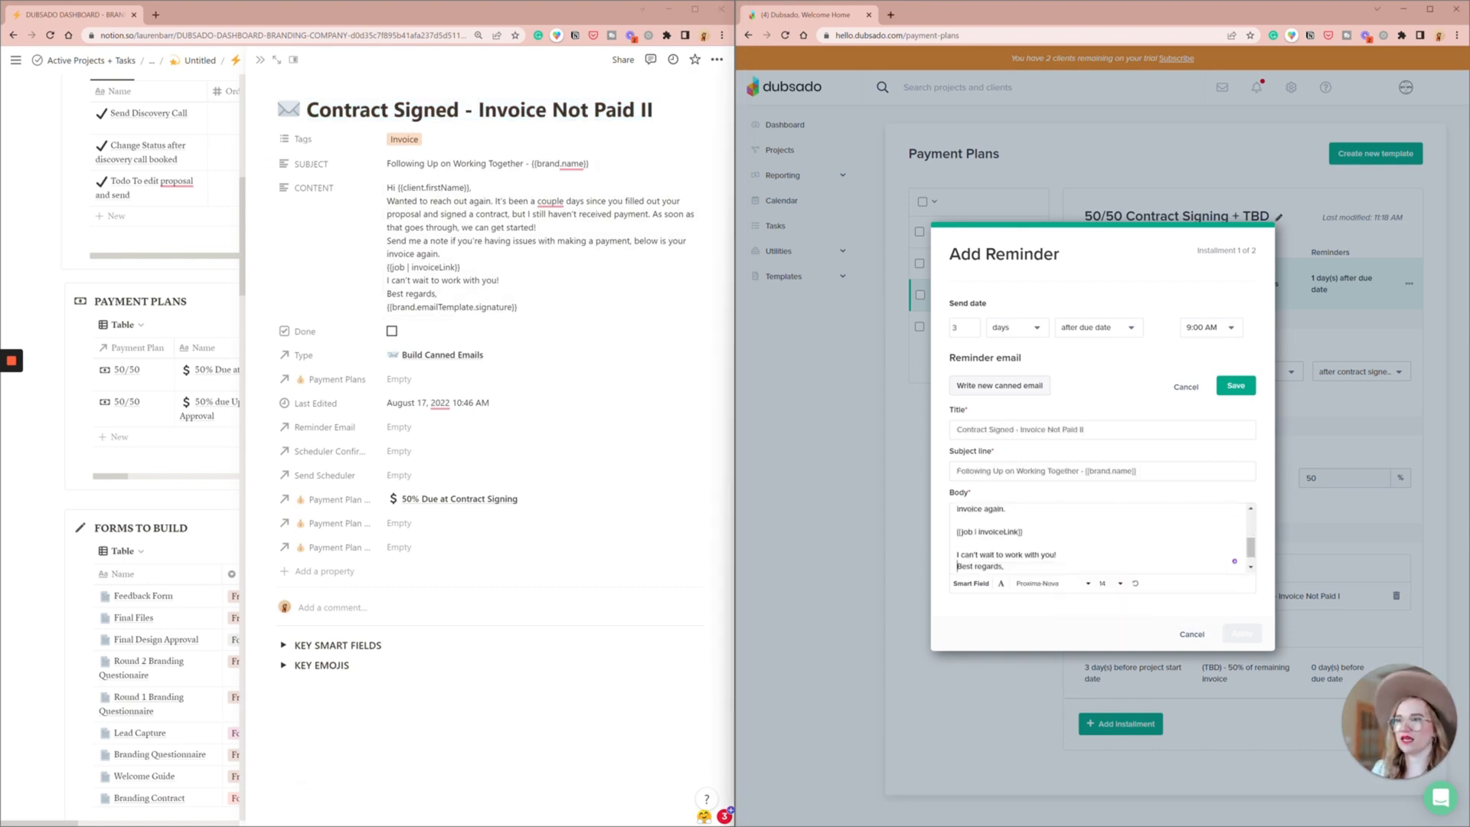
left_click(1236, 385)
left_click(1242, 553)
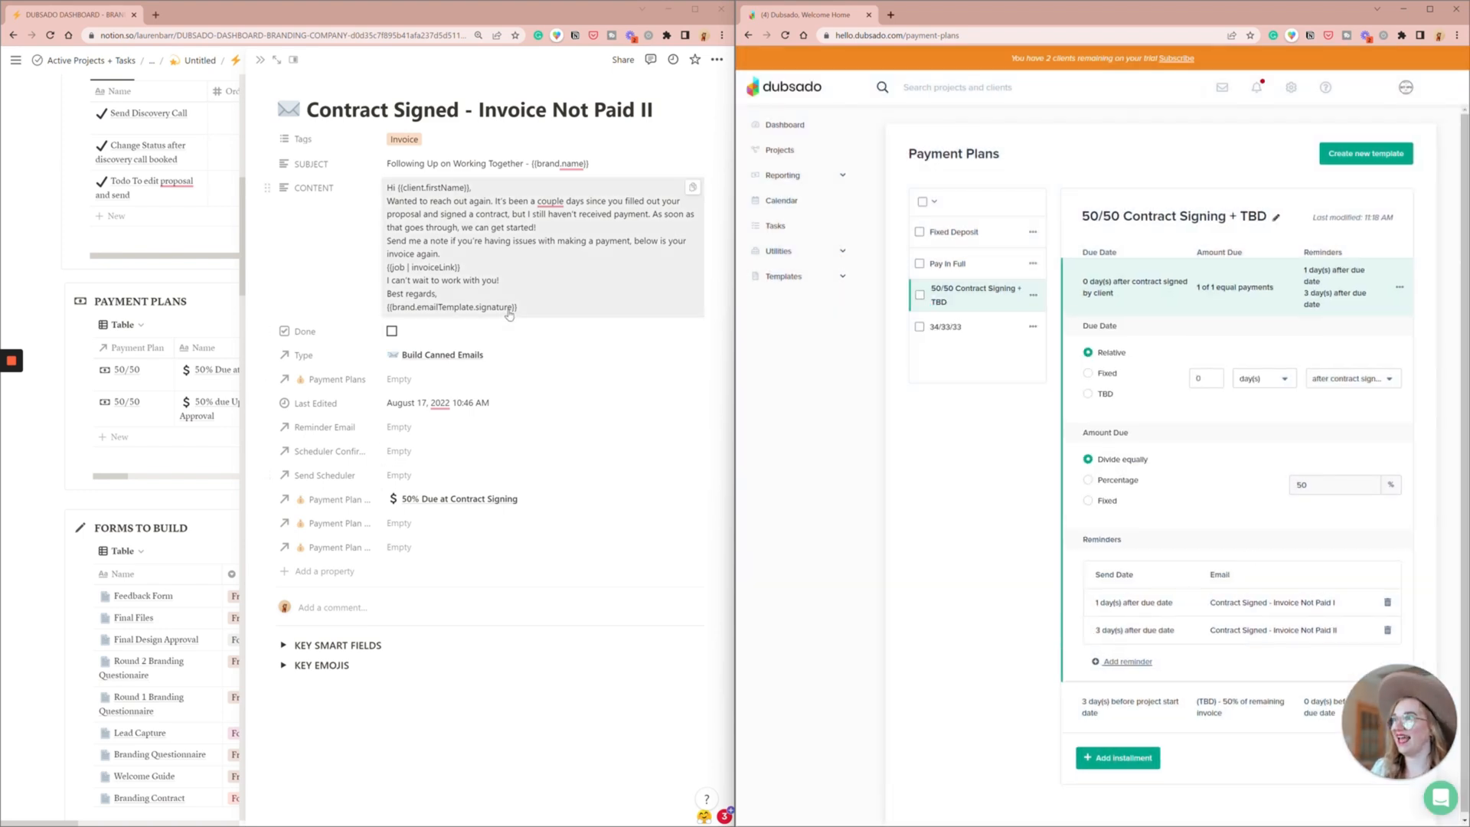
- Open Contract Signed - Invoice Not Paid III in Notion and start a third reminder 7 days after due date with a new canned email
left_click(12, 37)
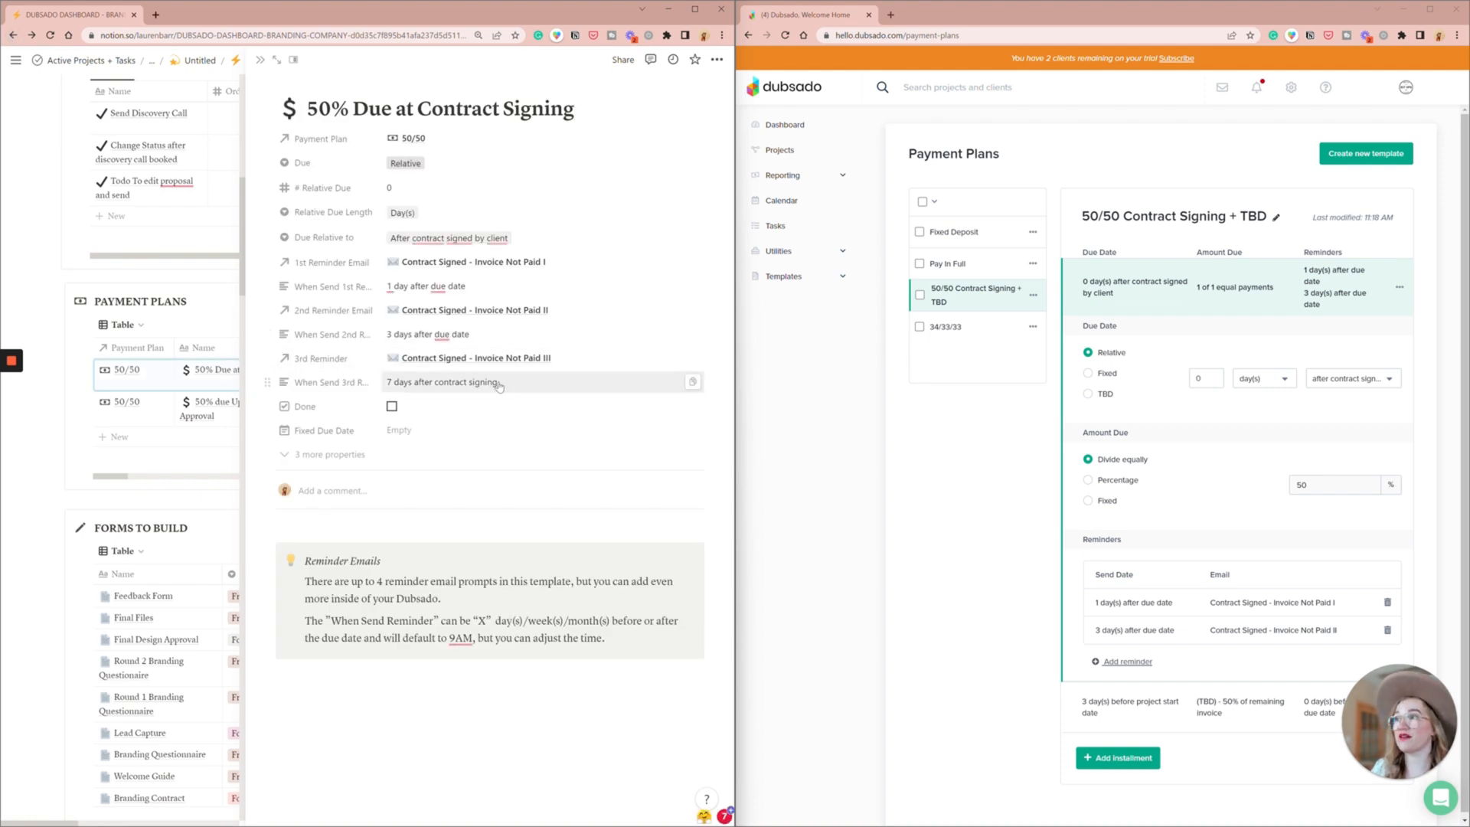
left_click(594, 361)
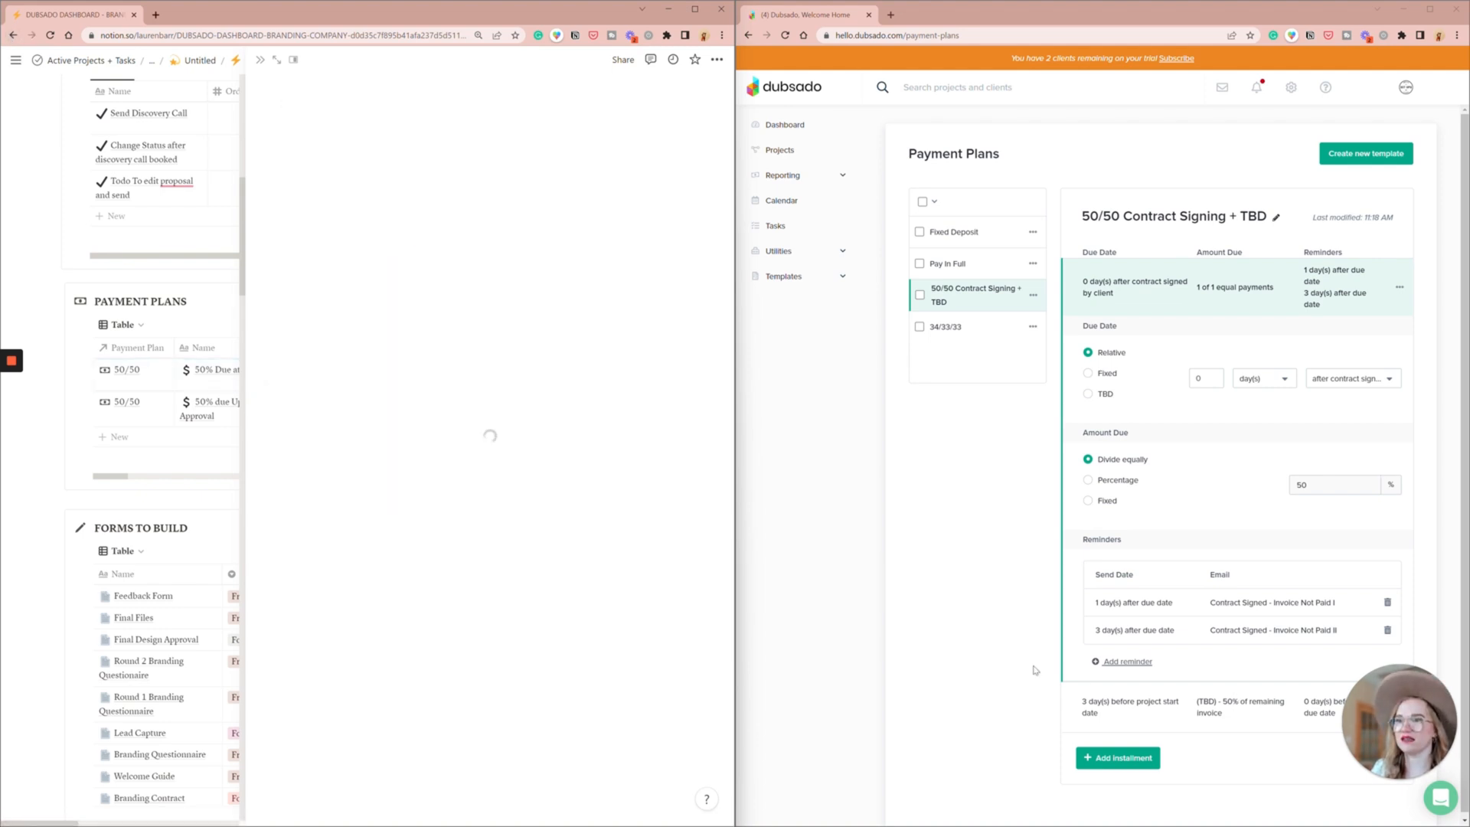
left_click(1116, 663)
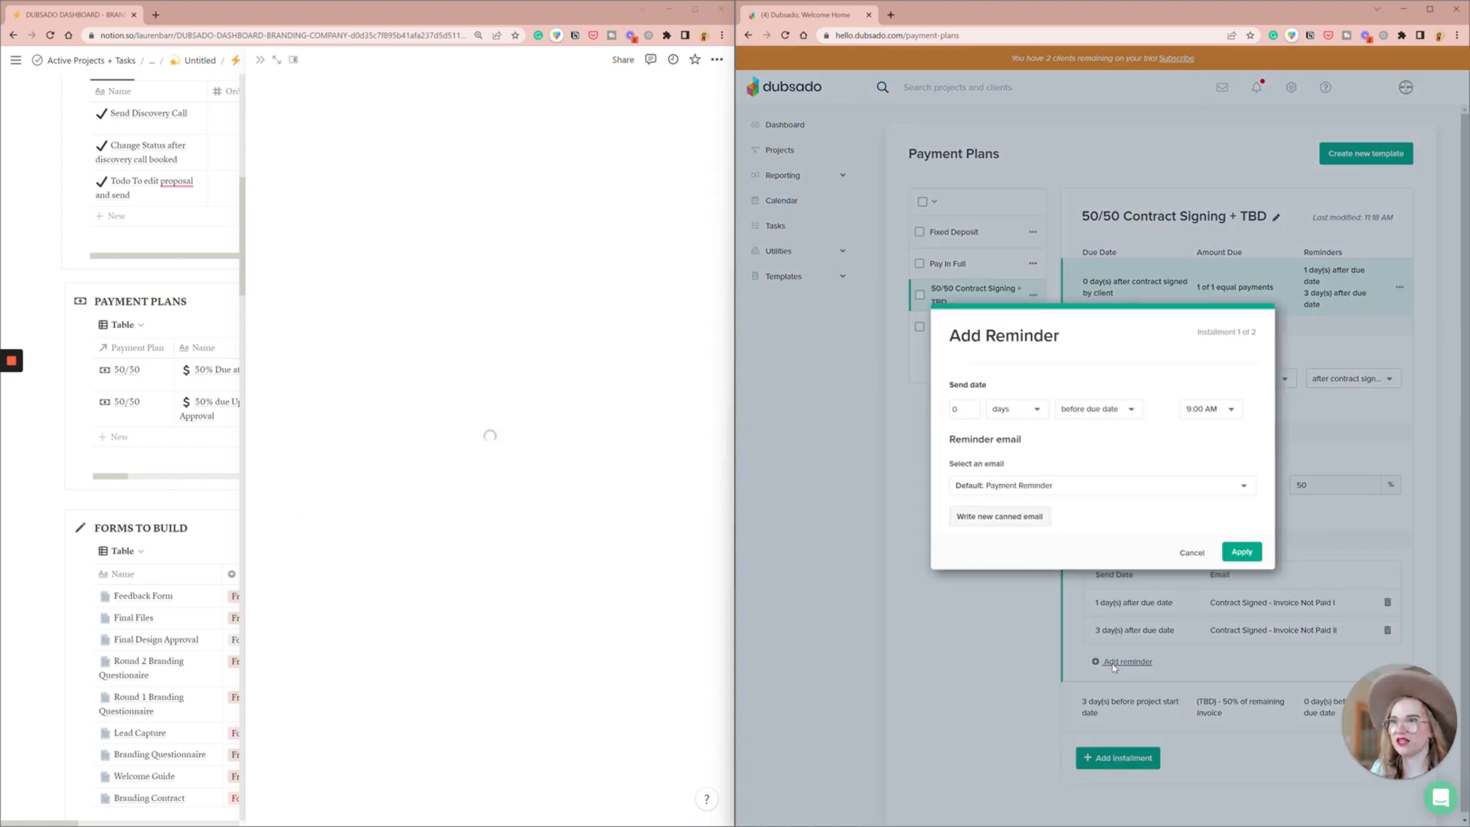
double_click(957, 409)
type("7")
left_click(1081, 412)
left_click(1087, 456)
left_click(999, 517)
- Copy the title, subject and content of Contract Signed - Invoice Not Paid III into the new canned email and save it
triple_click(484, 110)
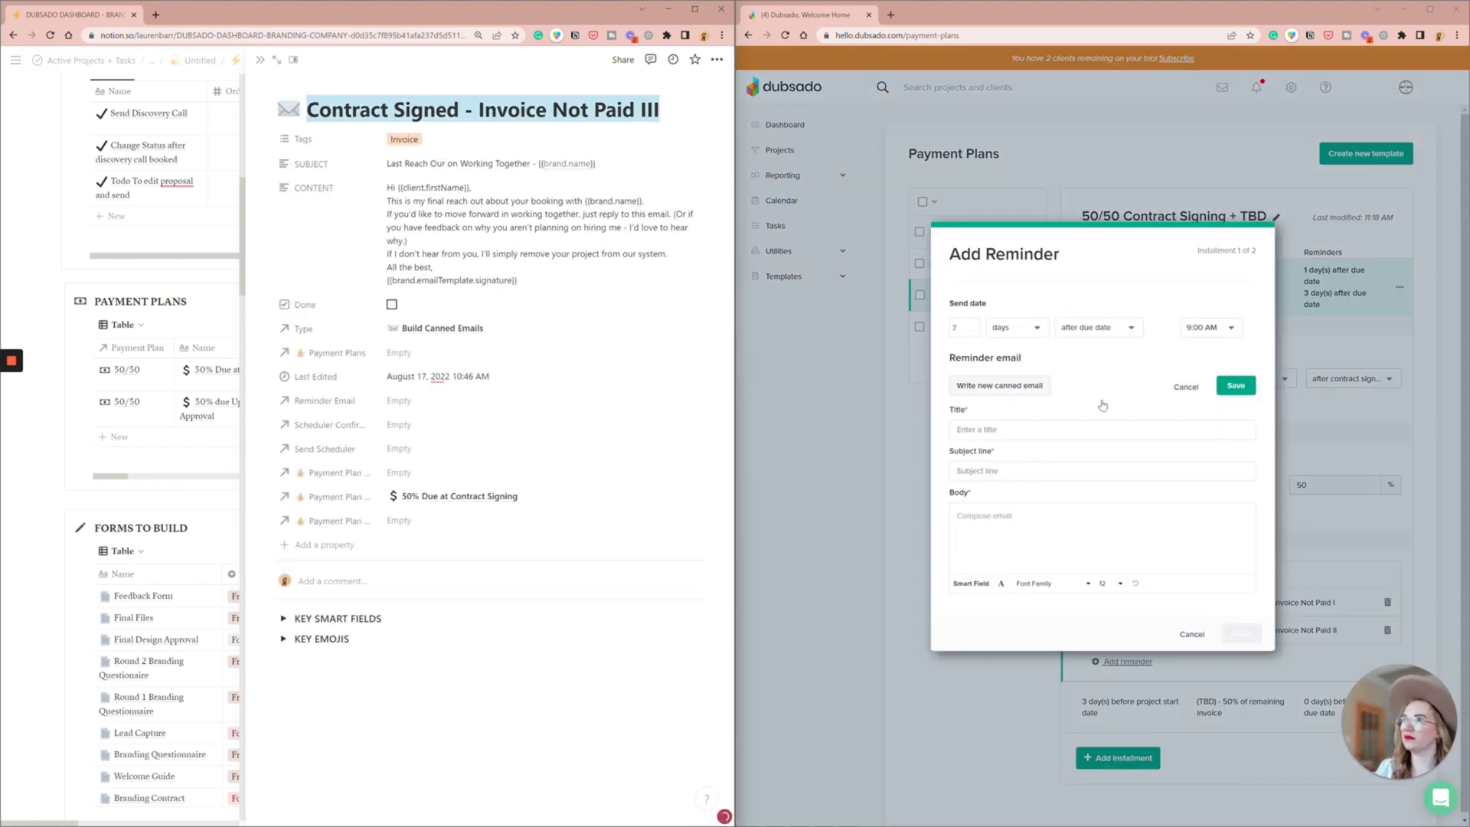
left_click(1102, 429)
key("ctrl+v")
left_click(693, 164)
left_click(1072, 471)
key("ctrl+v")
left_click(693, 188)
left_click(1068, 512)
key("ctrl+v")
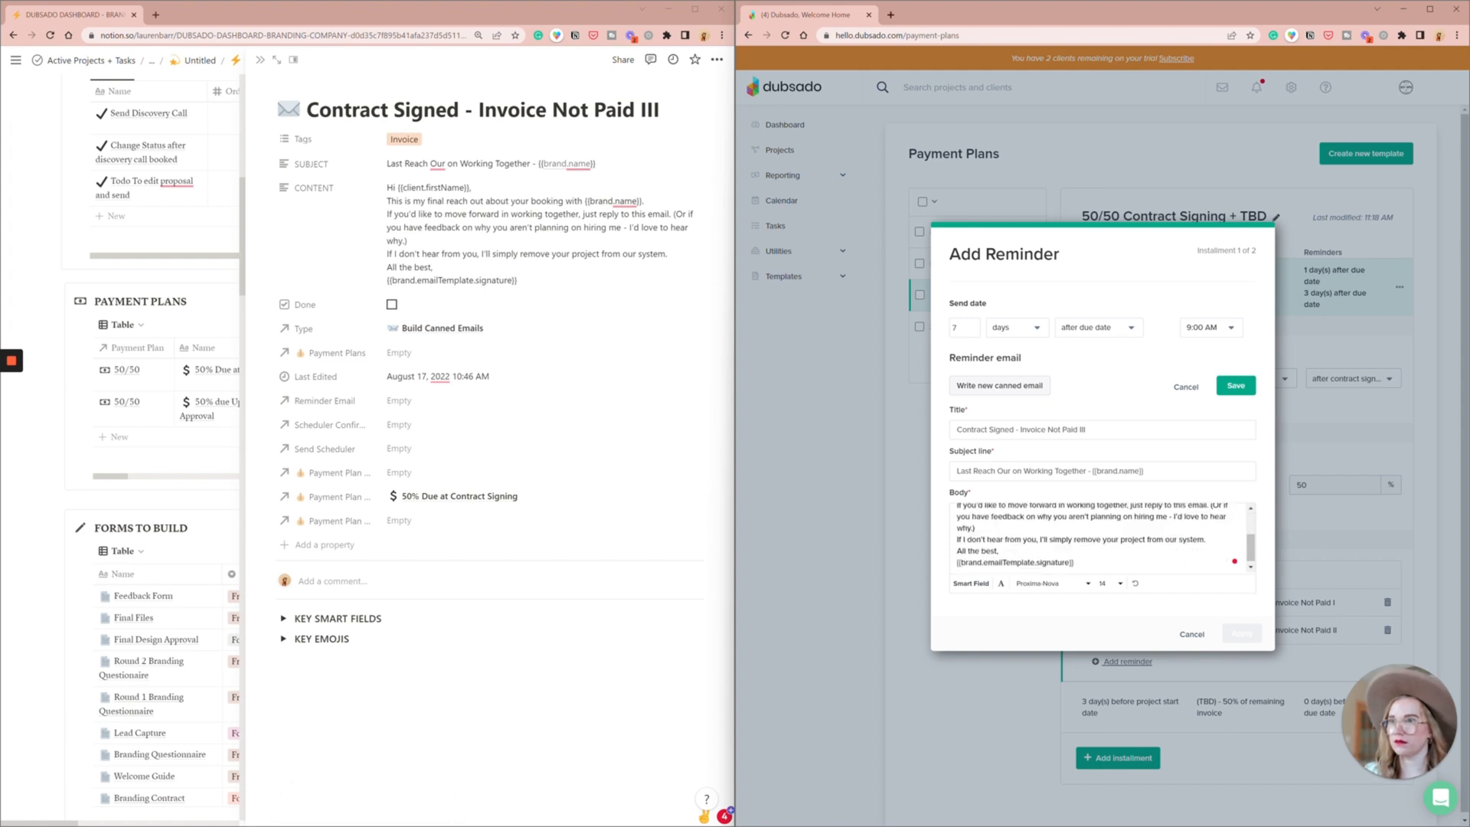
left_click(1236, 385)
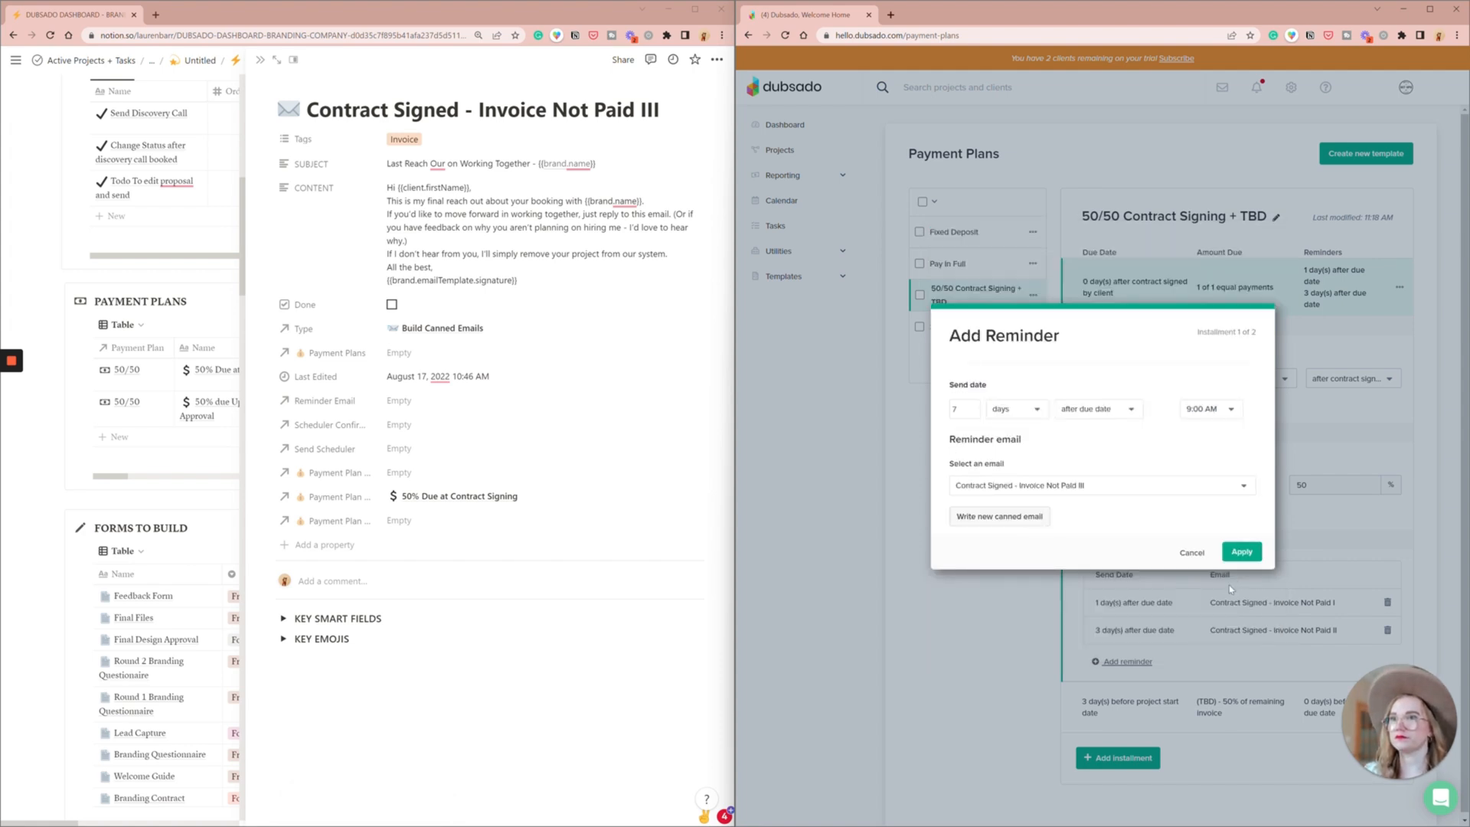
- Apply the third invoice reminder, then open the 50% due Upon Brand Approval entry from the Payment Plans table in Notion
left_click(1242, 550)
left_click(13, 35)
left_click(13, 35)
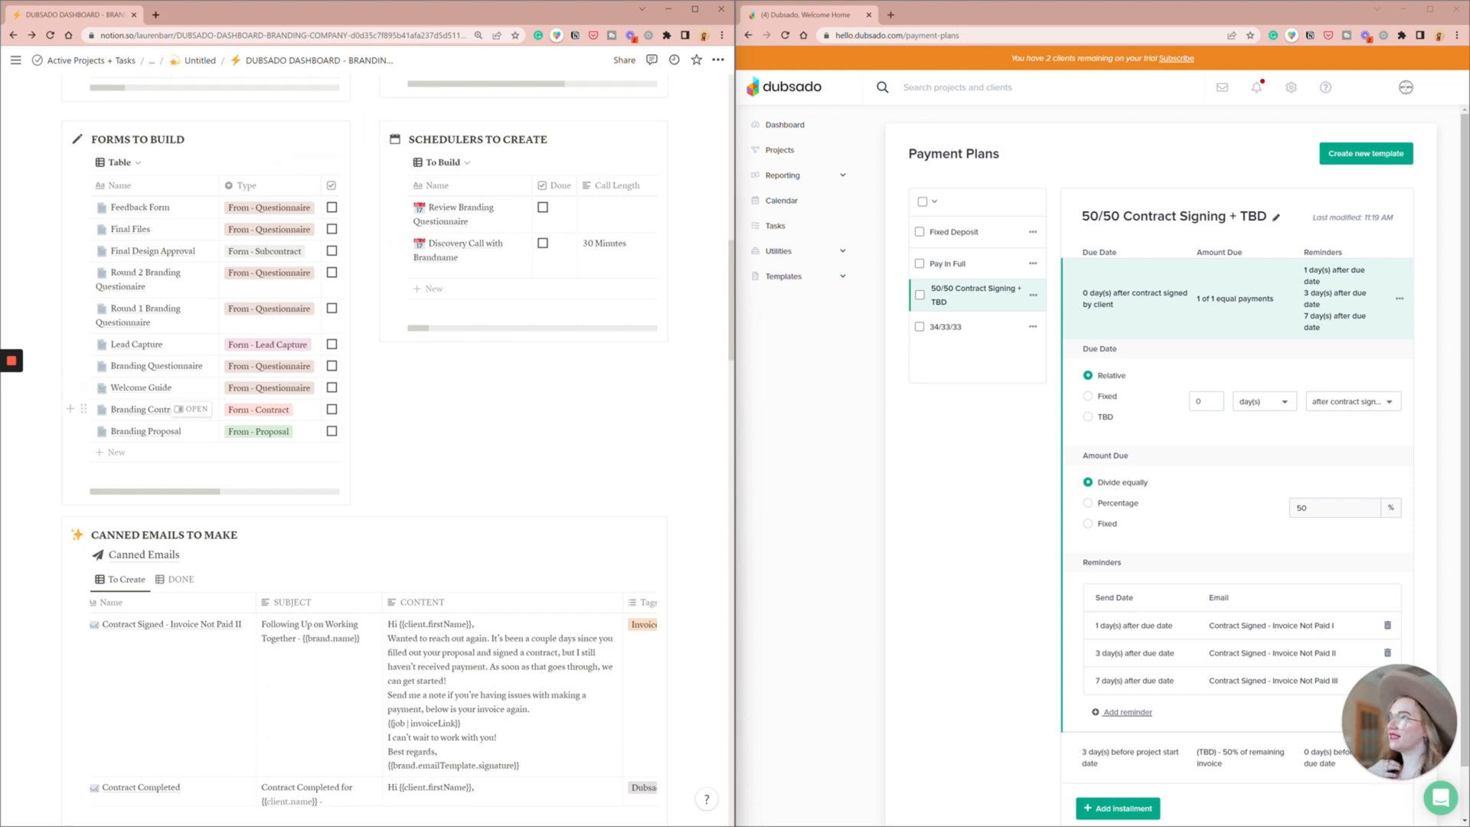
scroll(318, 163, "up", 2)
scroll(306, 176, "up", 1)
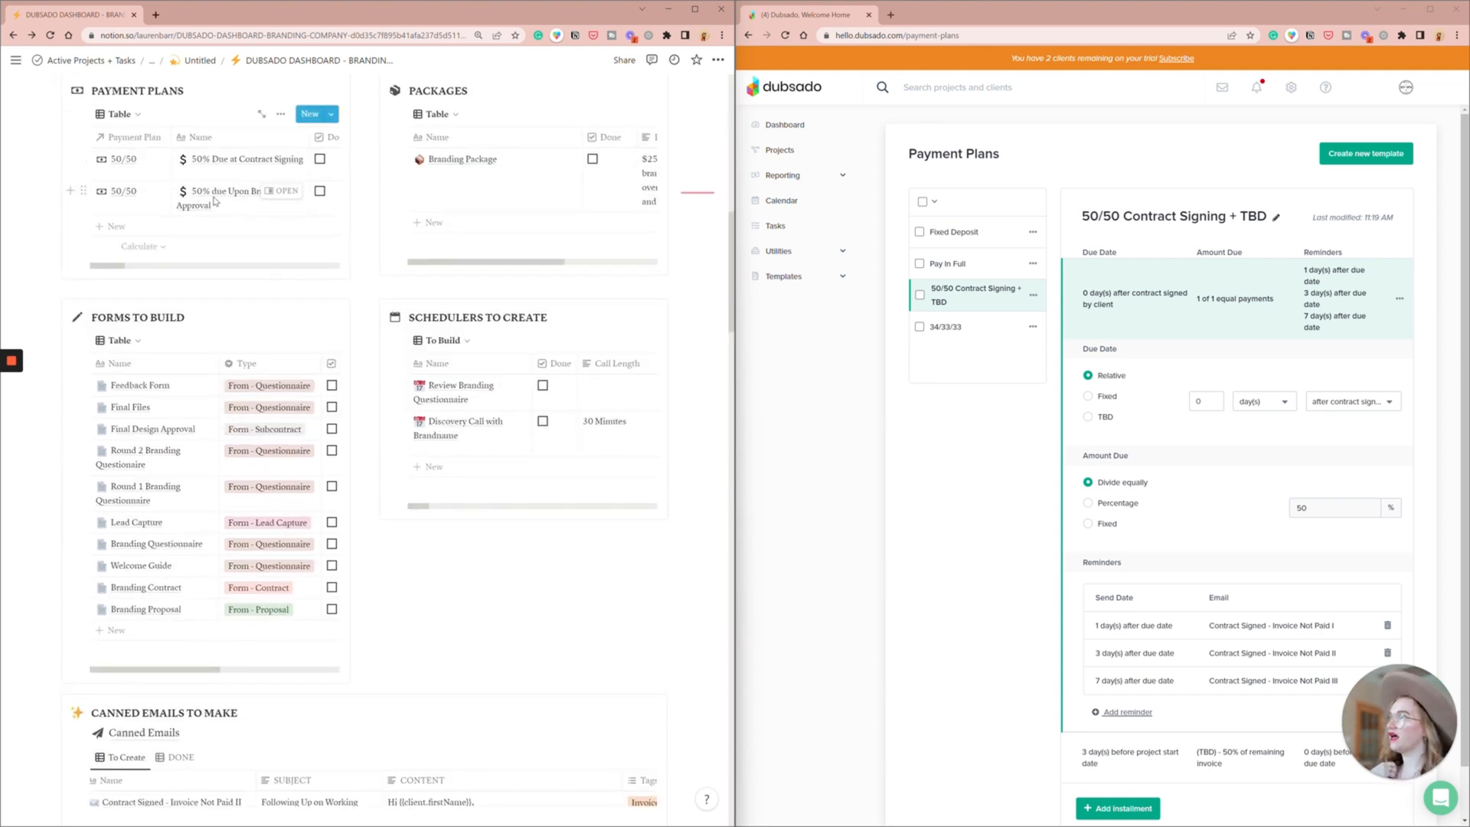
left_click(291, 191)
left_click(161, 199)
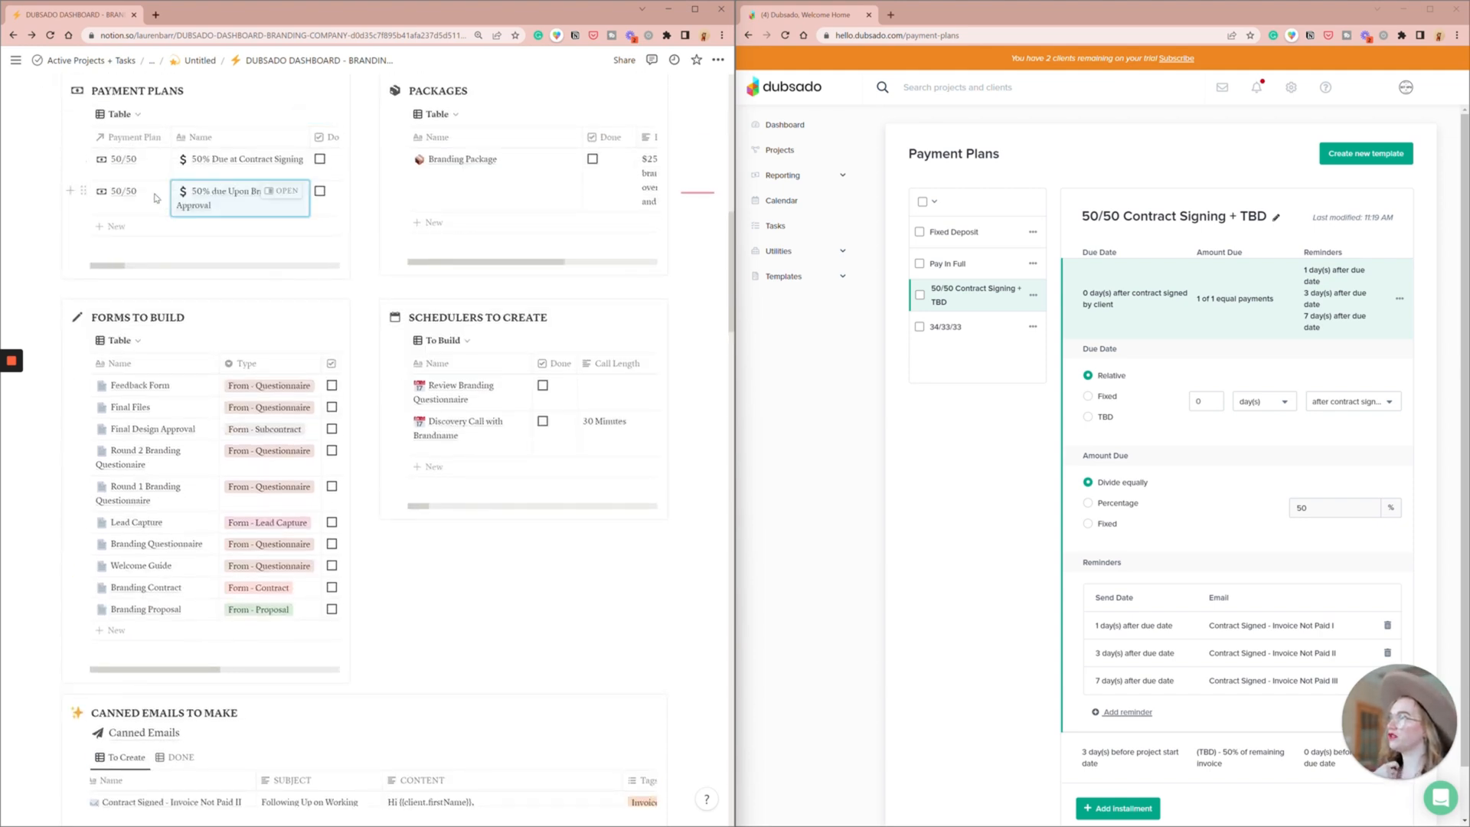
left_click(283, 193)
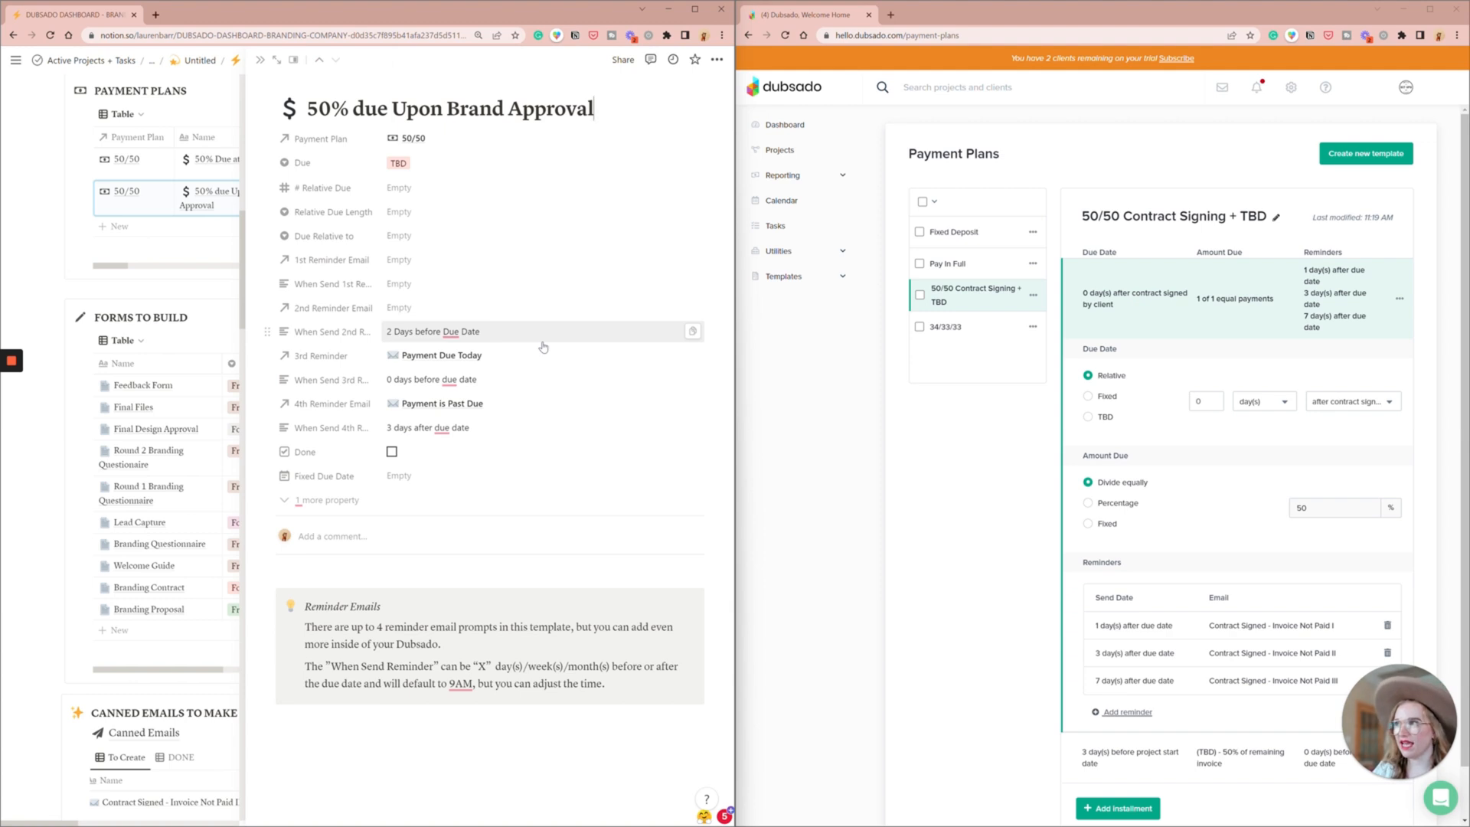
- Set the second installment of the 50/50 Contract Signing + TBD plan to a TBD due date and an equally divided amount
scroll(1136, 461, "down", 1)
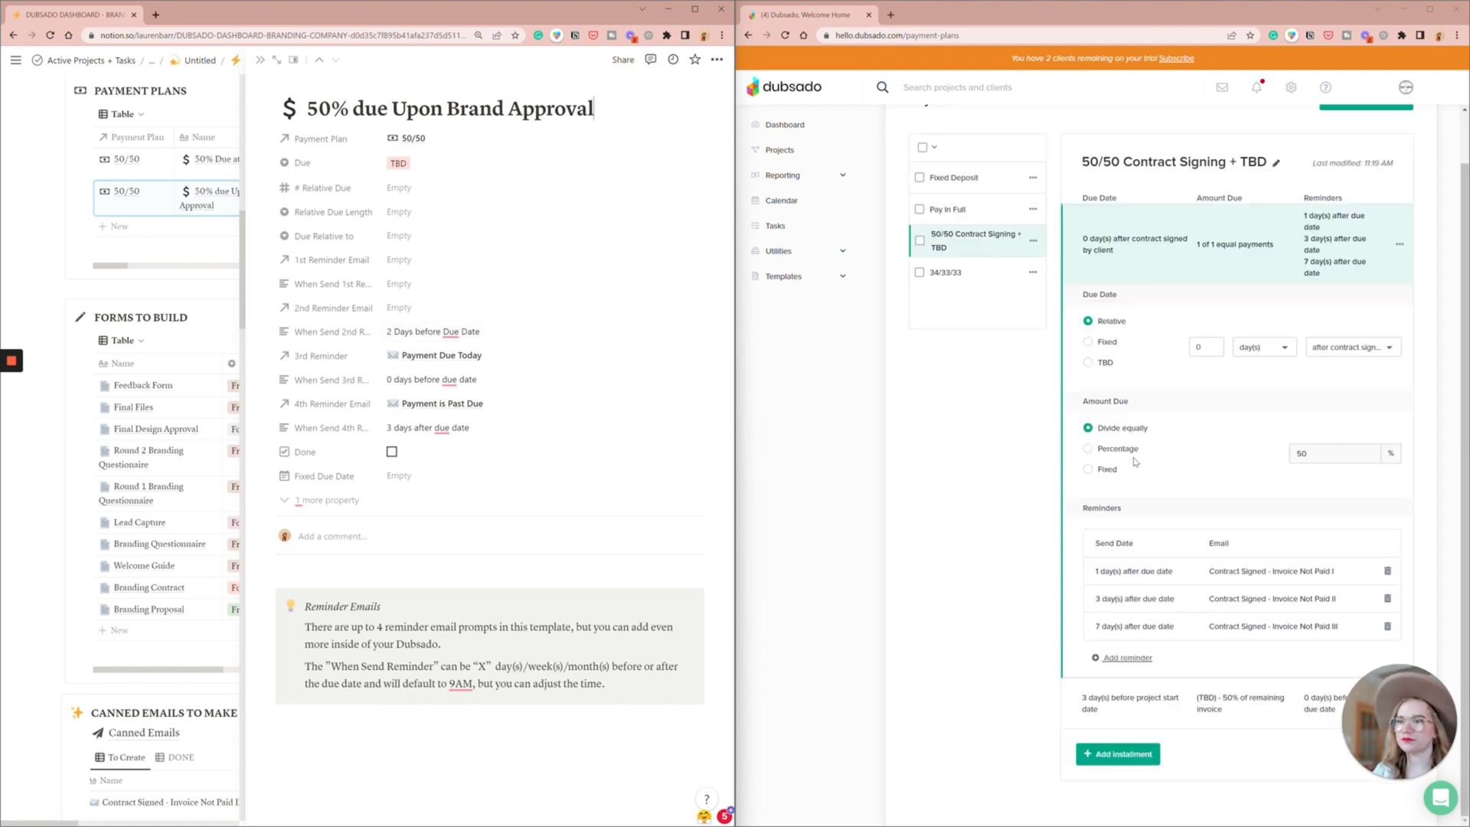
left_click(1131, 705)
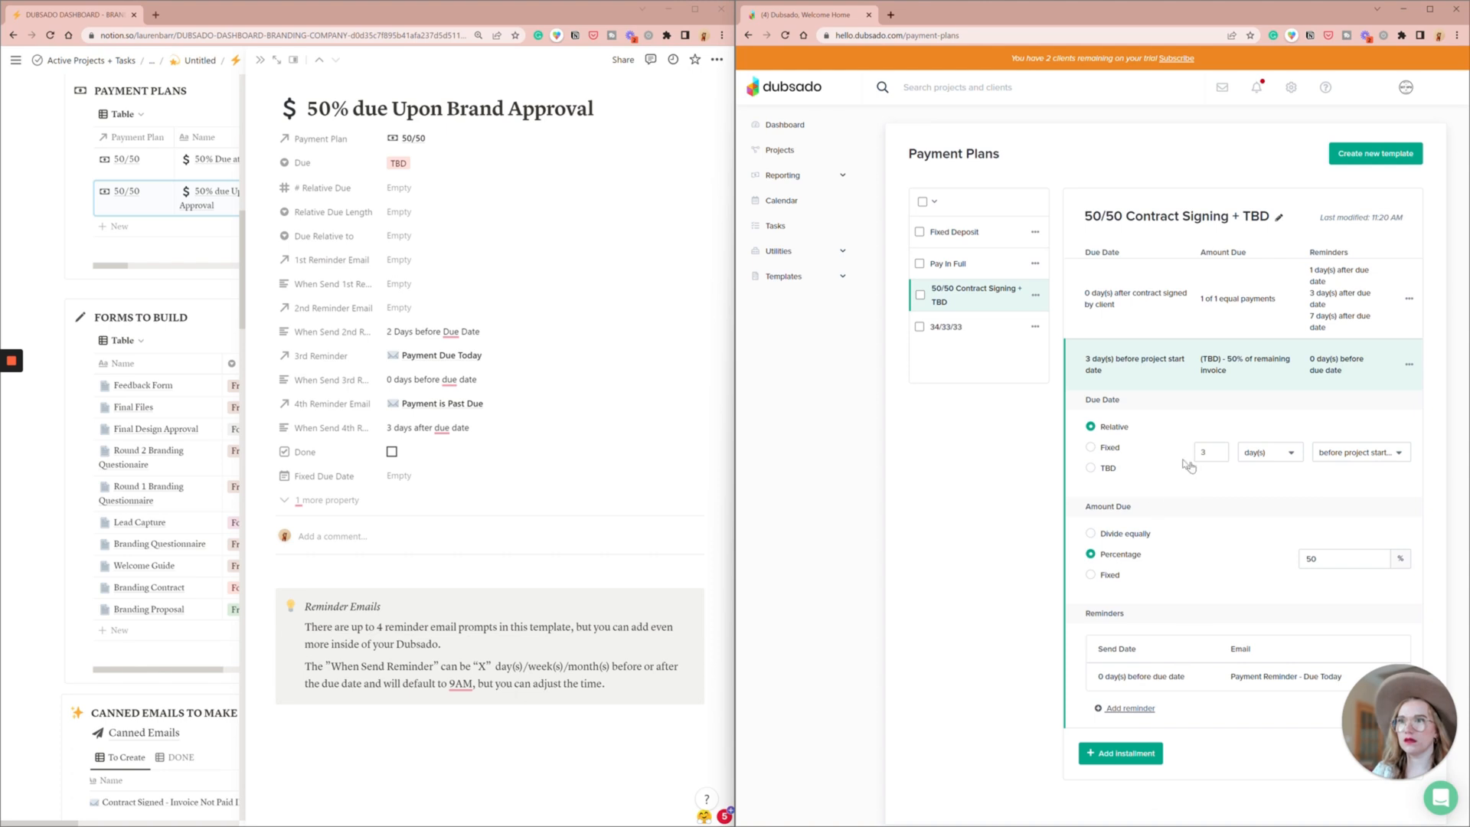
left_click(1107, 471)
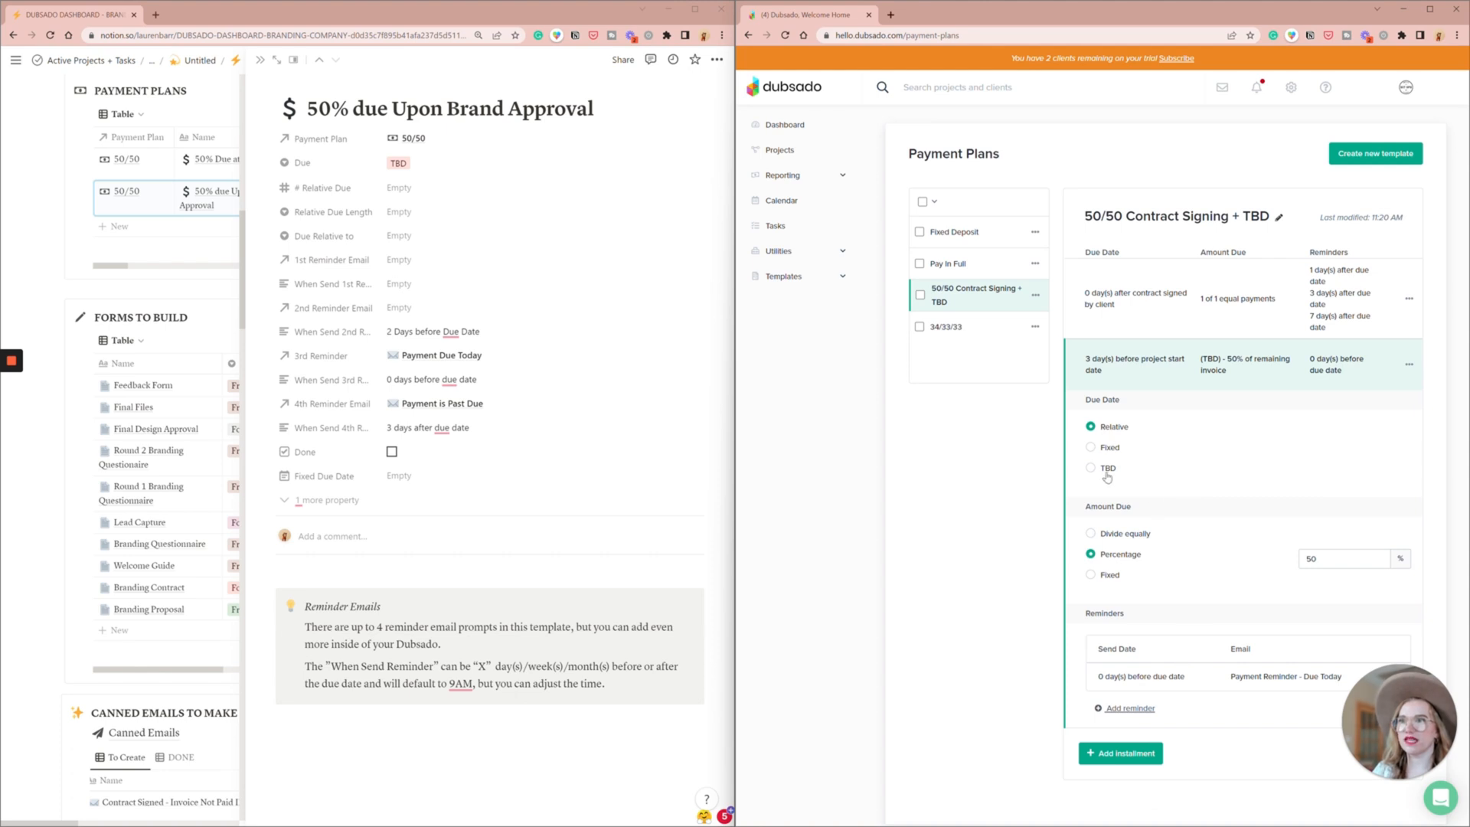
left_click(1120, 537)
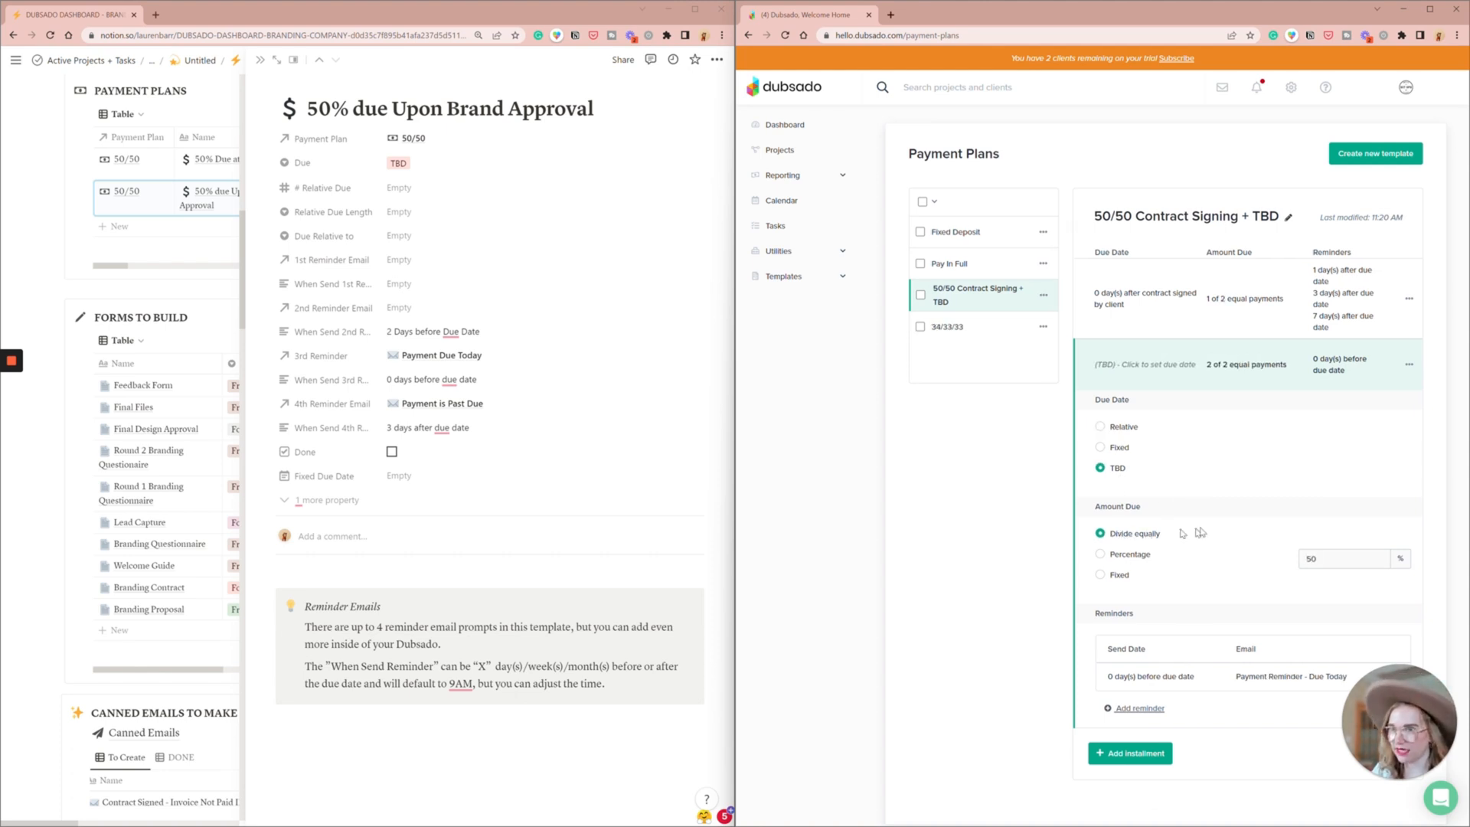
- Keep the second installment's Due Today reminder and add a Payment Reminder - Past Due email 3 days after due date
left_click(1151, 678)
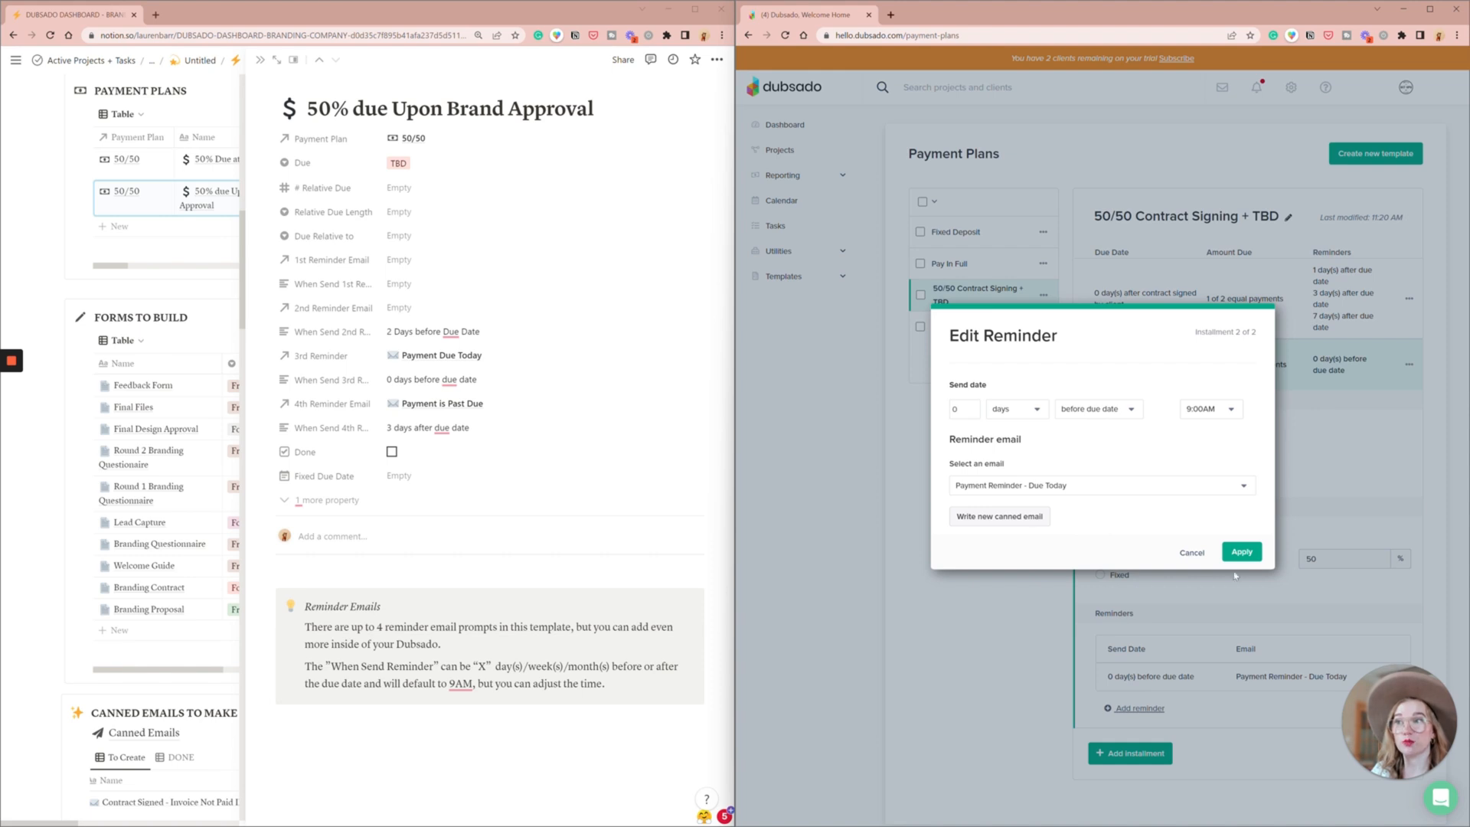
left_click(1254, 554)
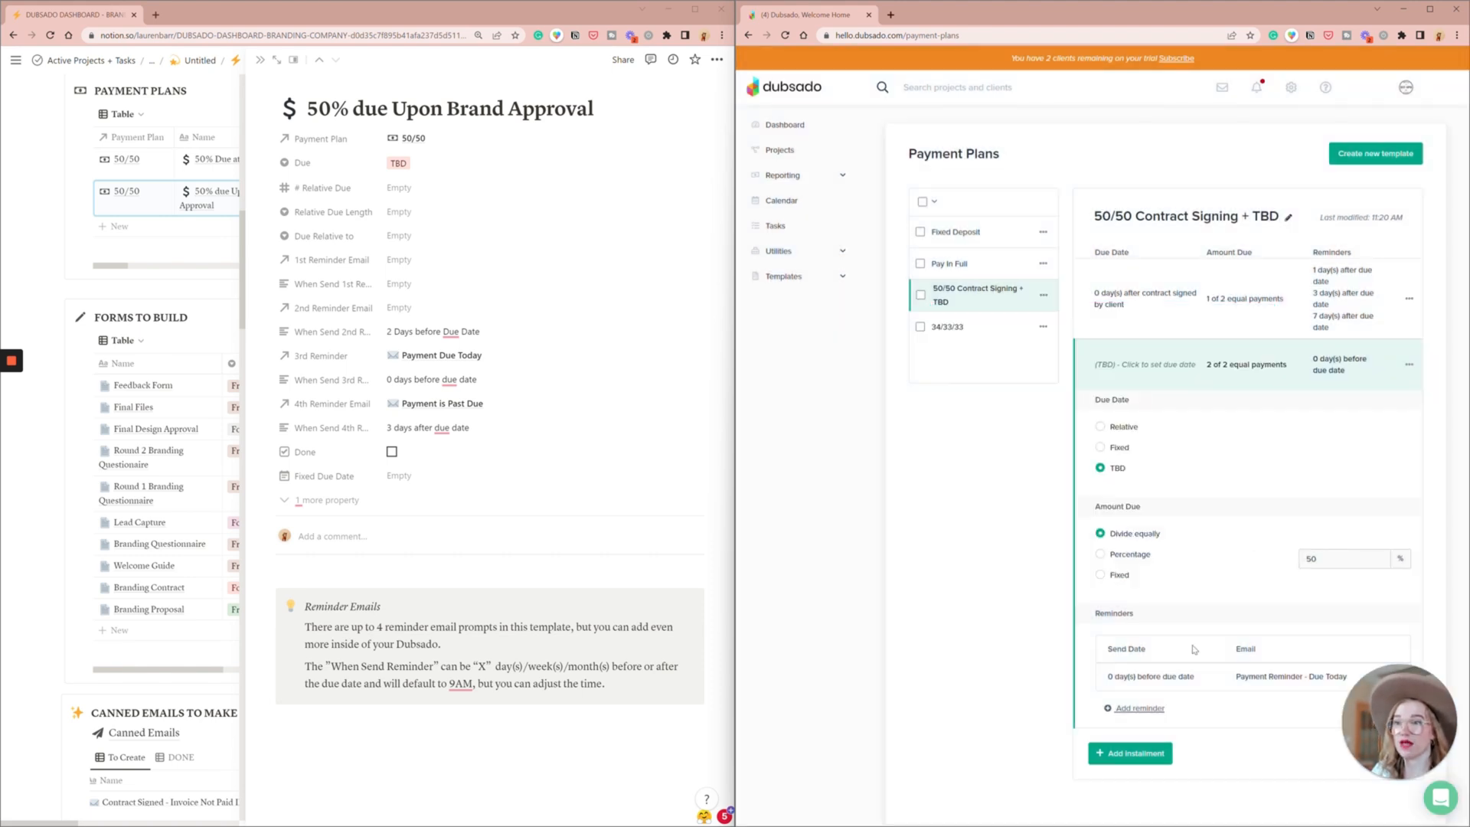
left_click(1138, 709)
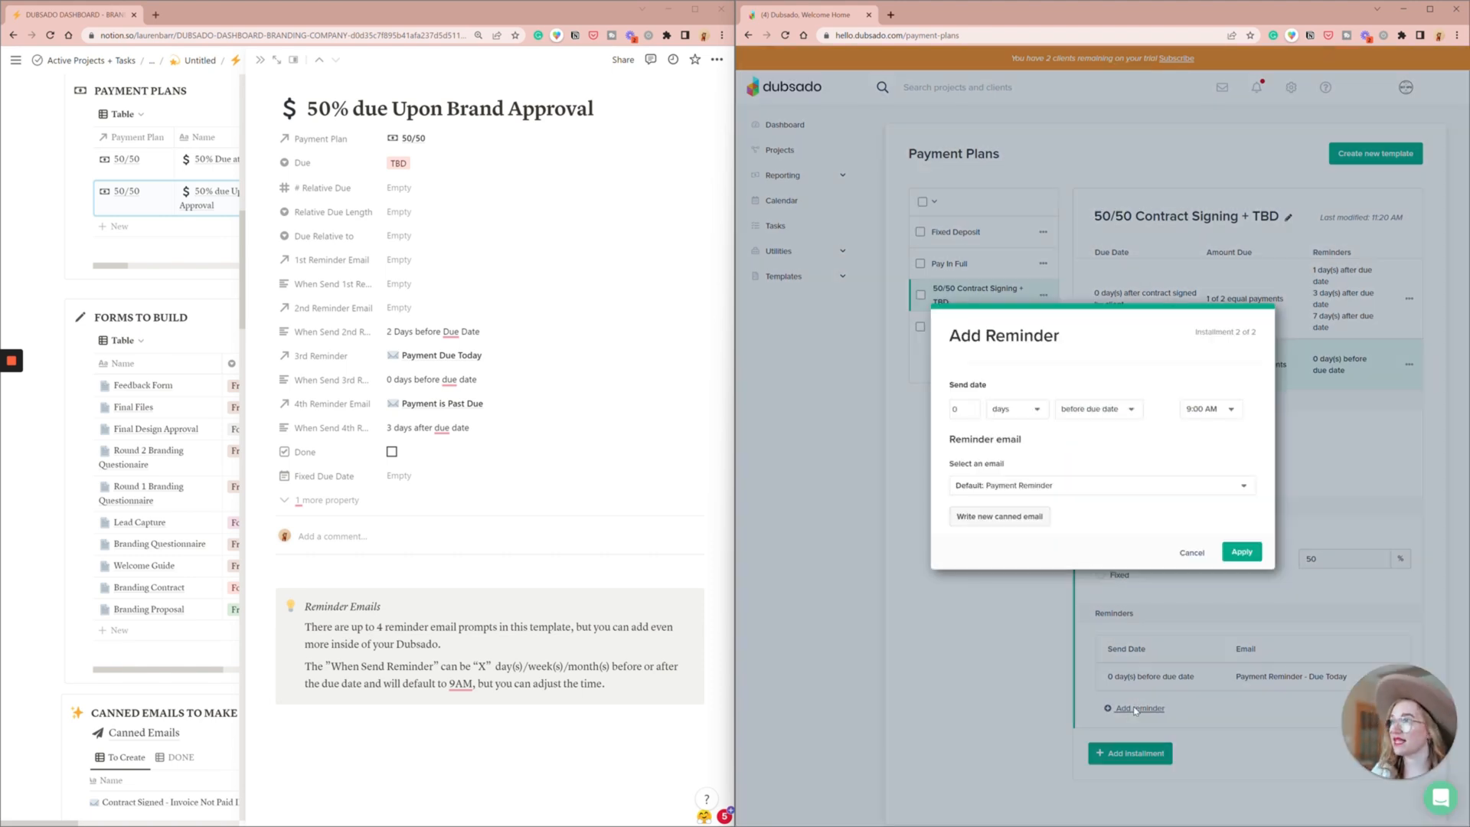
left_click(1092, 480)
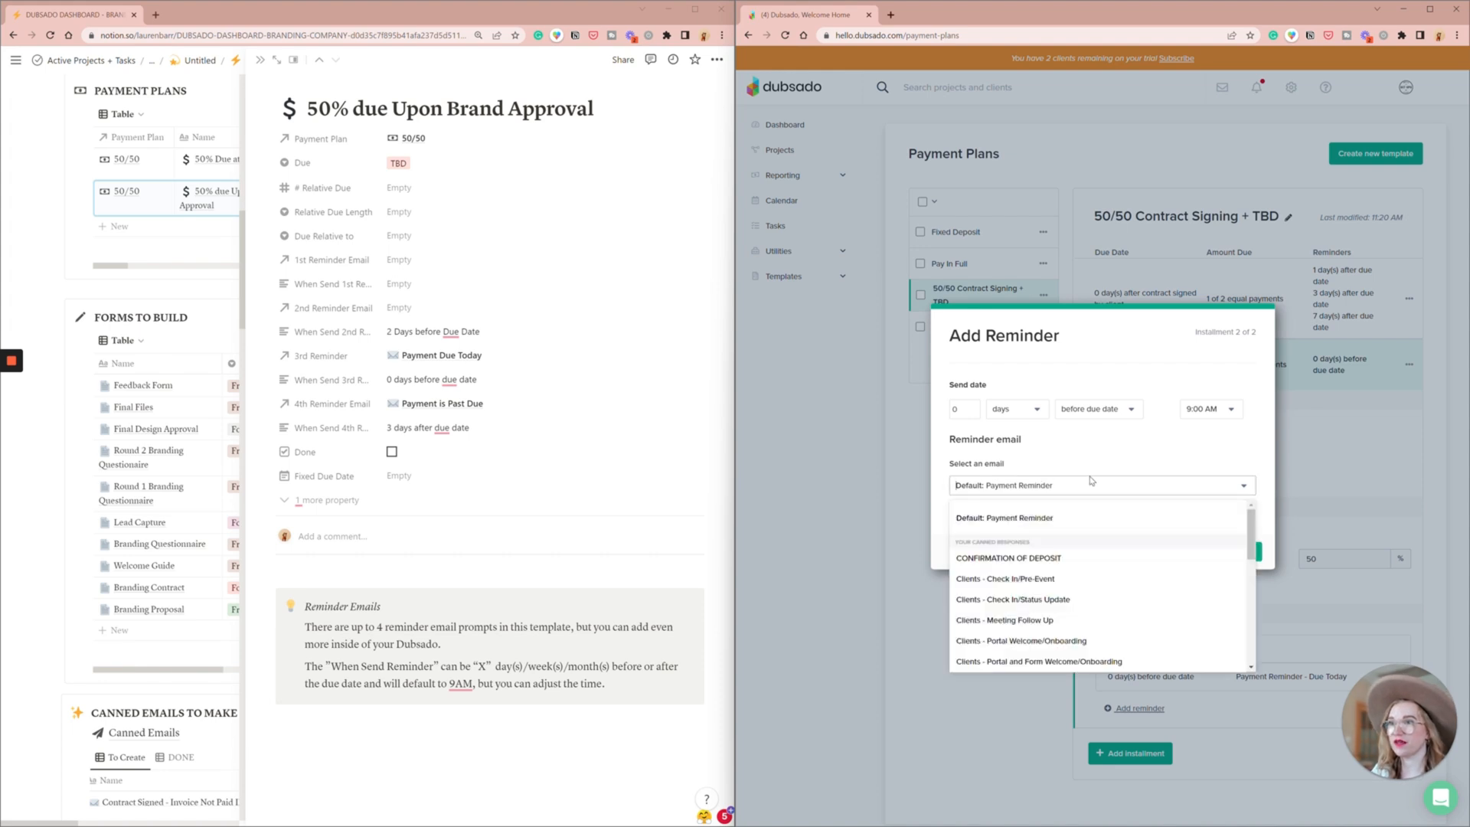
type("past")
left_click(1072, 512)
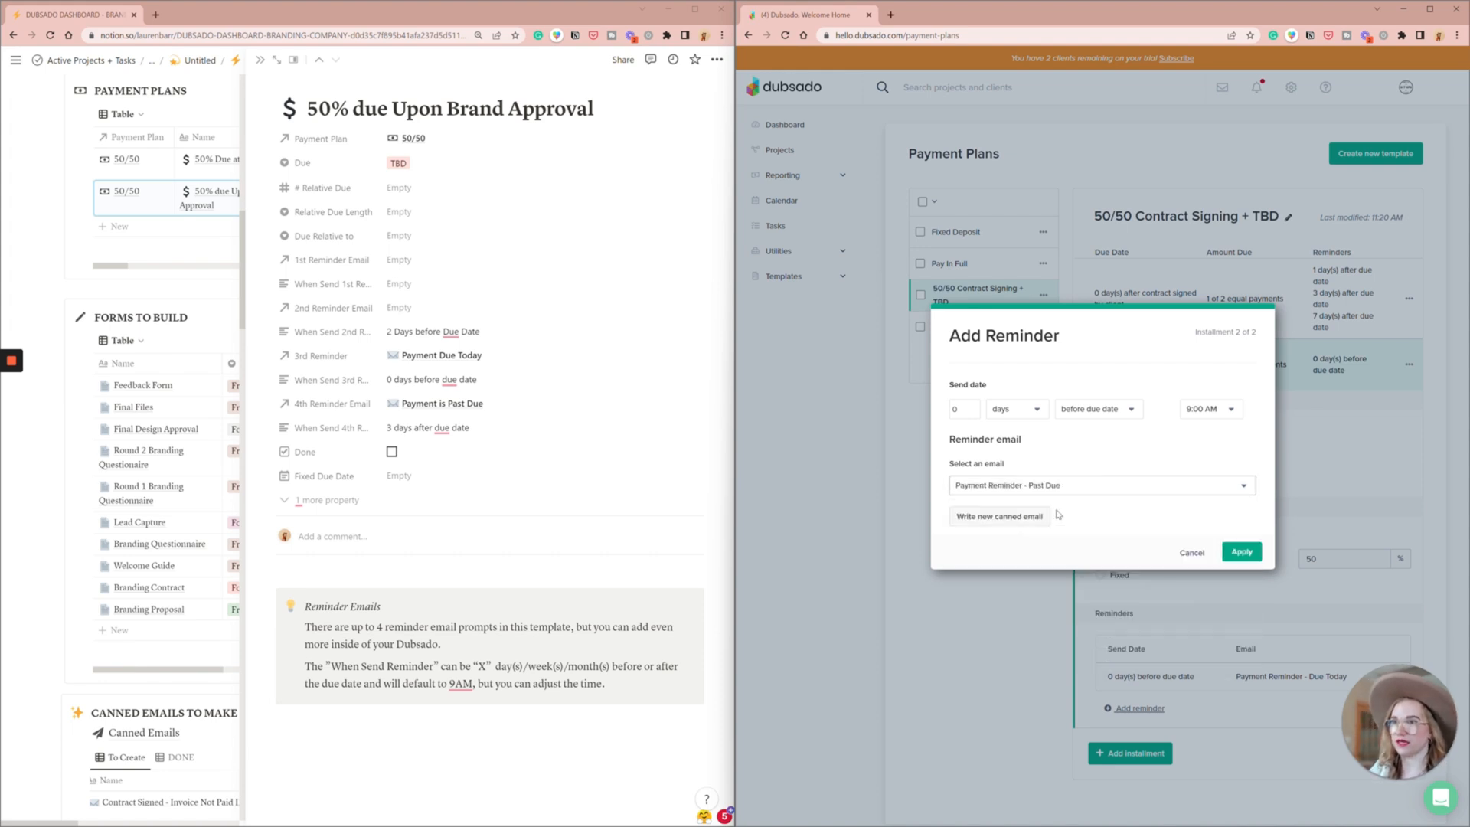
left_click(973, 407)
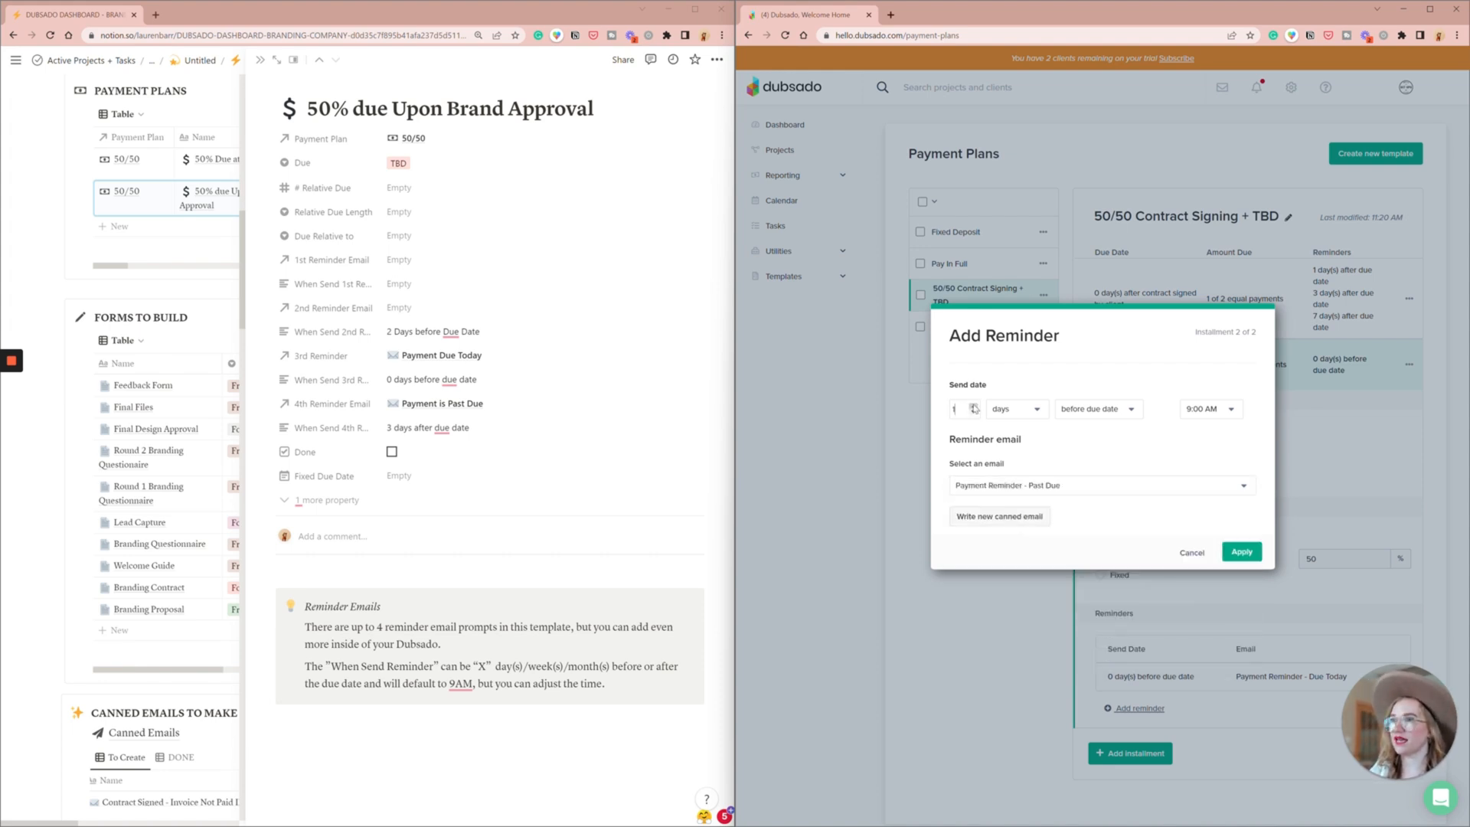
left_click(1092, 409)
left_click(1102, 456)
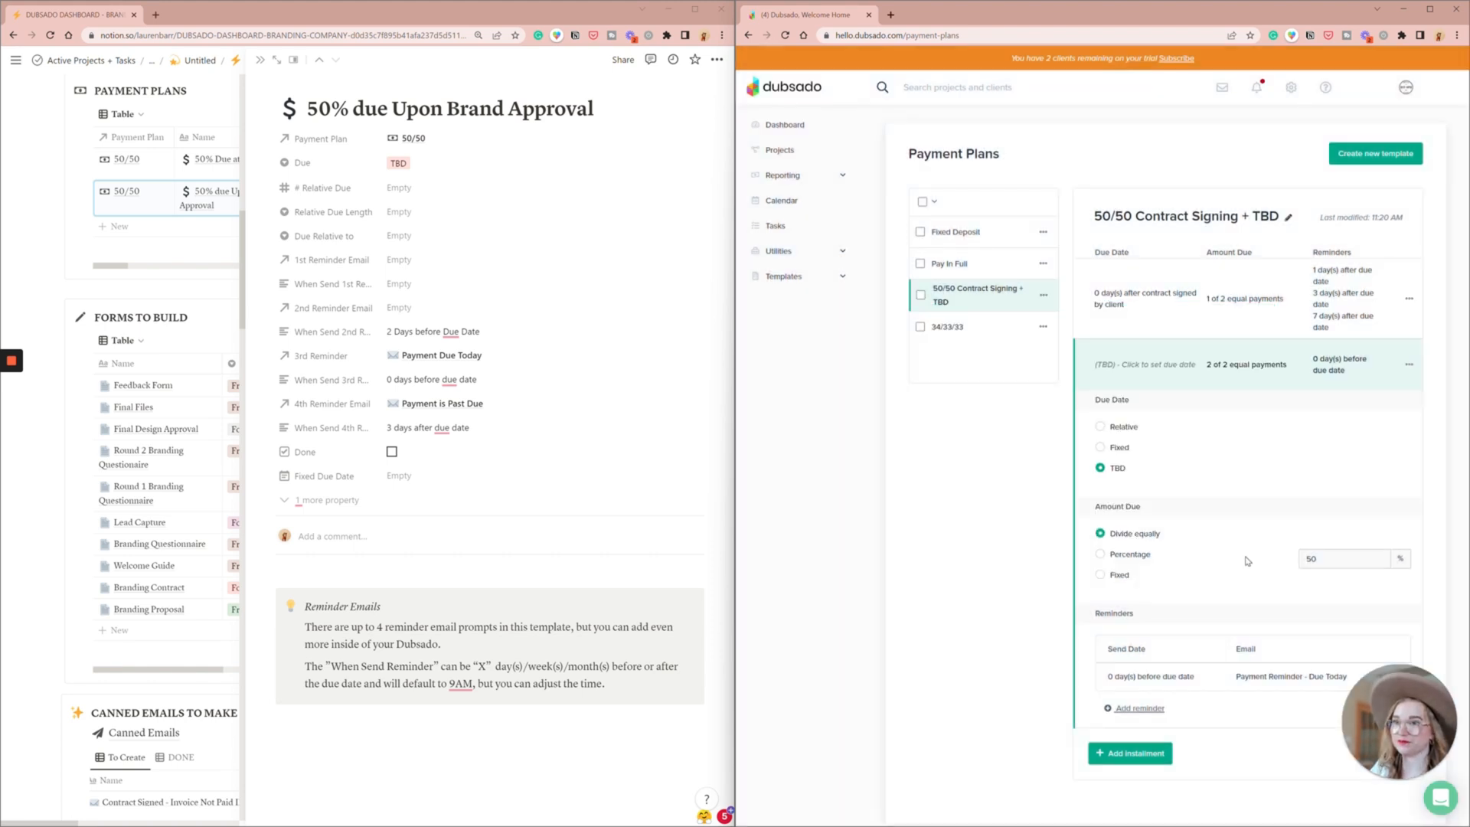
left_click(1242, 553)
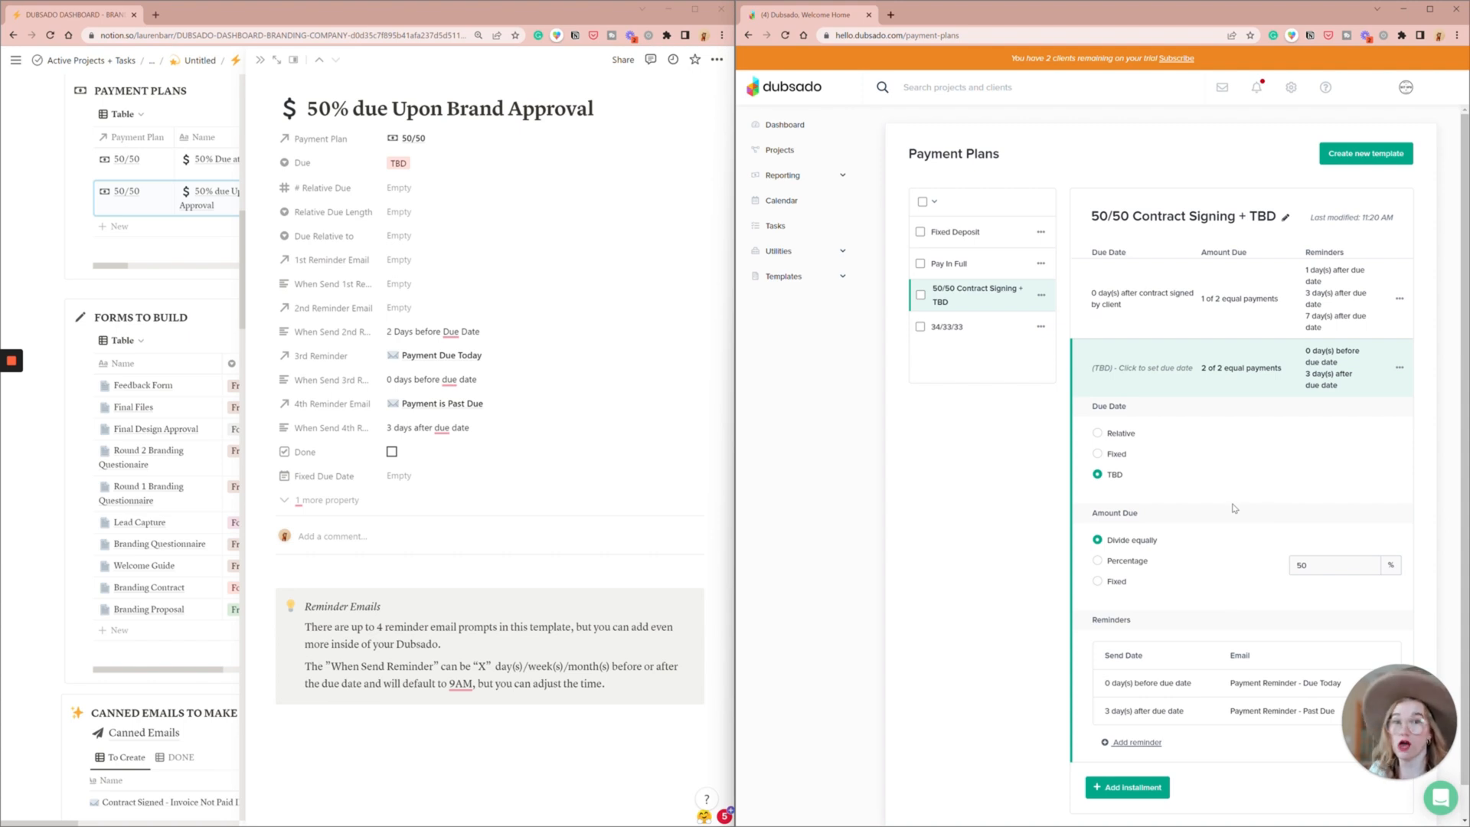
- In the Payment Reminder - Due Today canned email, replace the payment due date smart field with "today" and save
left_click(781, 277)
left_click(788, 352)
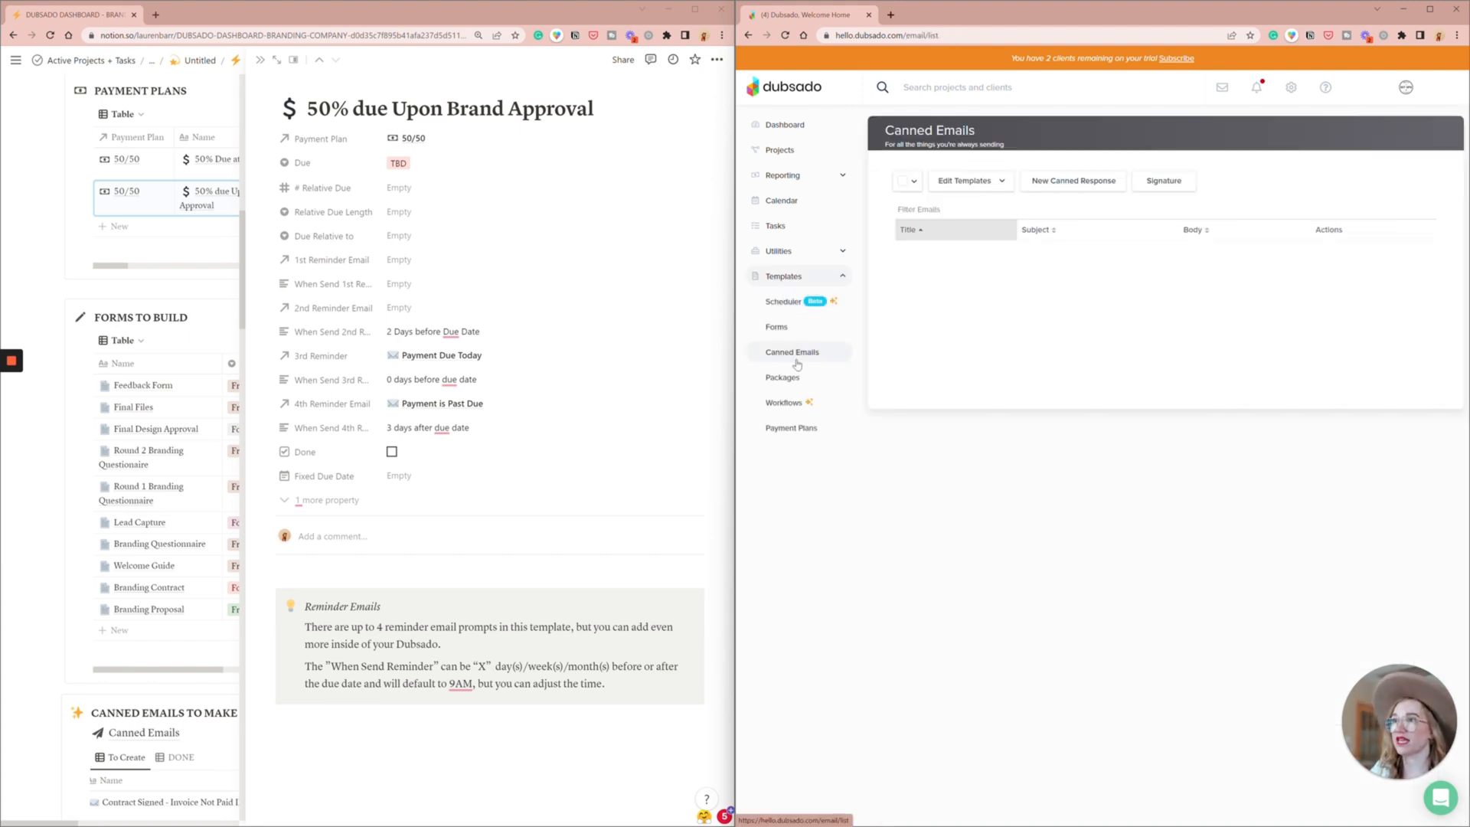
left_click(977, 207)
type("today")
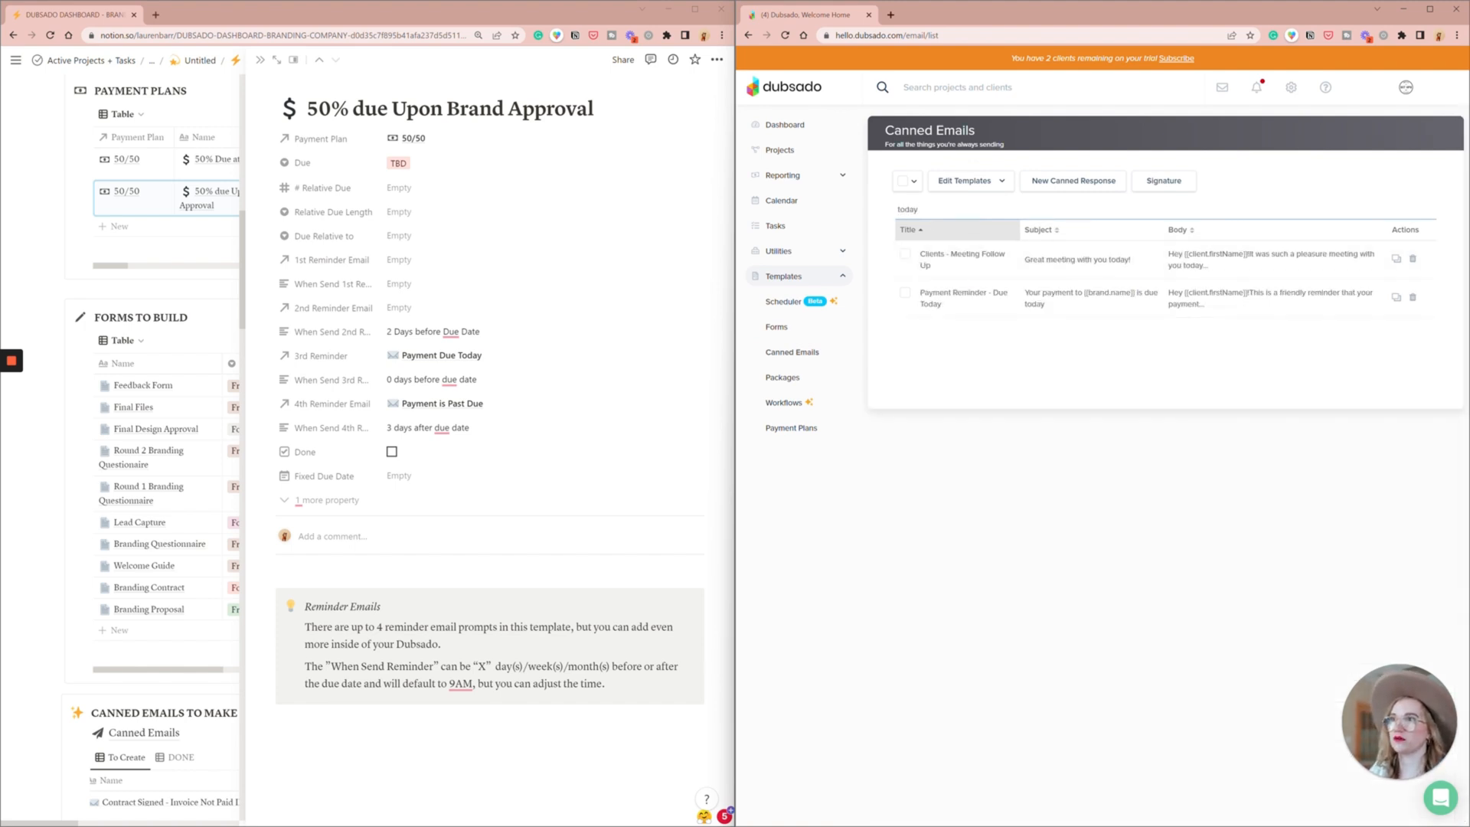
left_click(1071, 297)
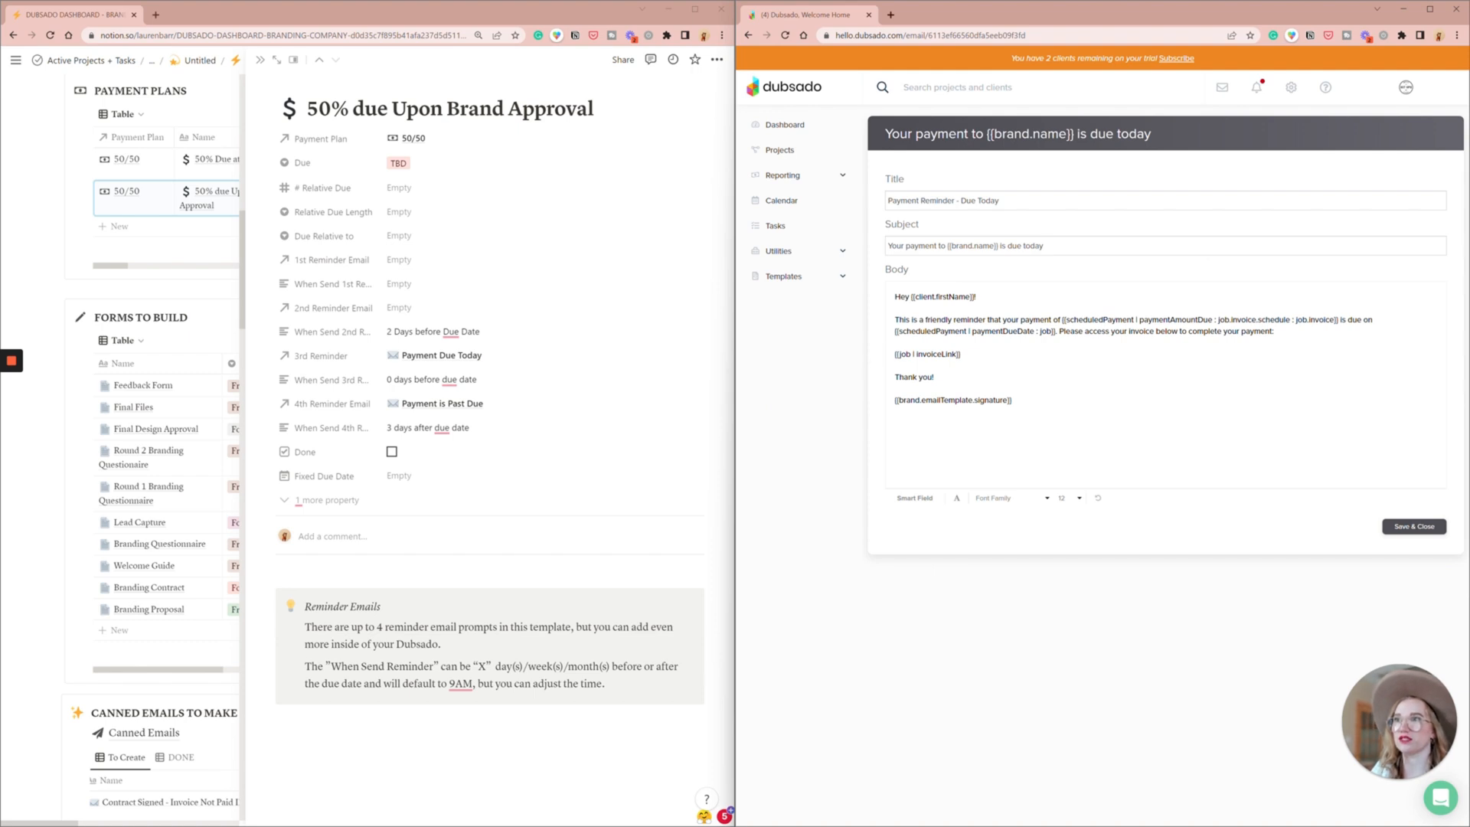
left_click_drag(1055, 331, 895, 332)
type("today")
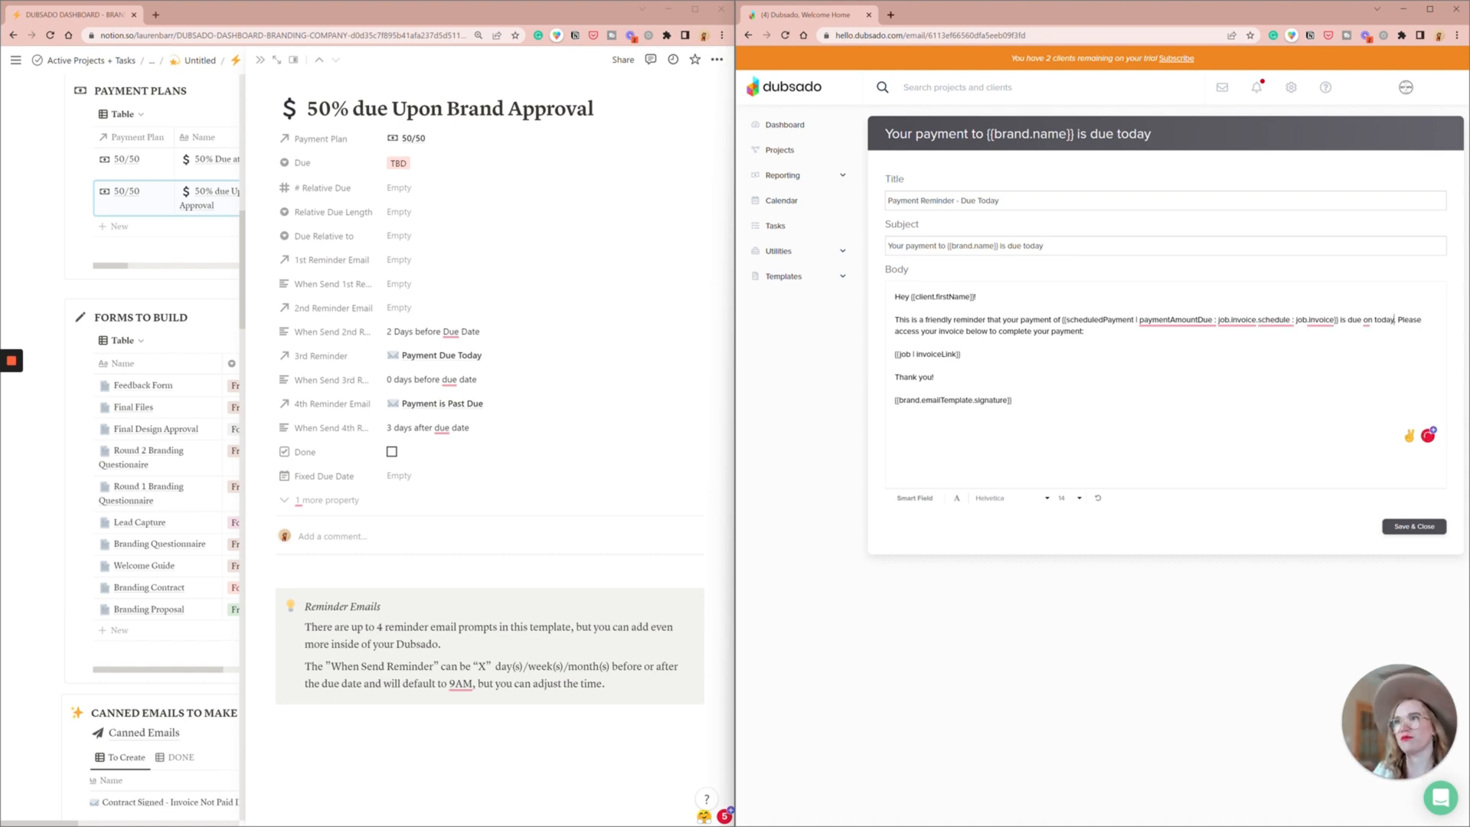
left_click(1415, 526)
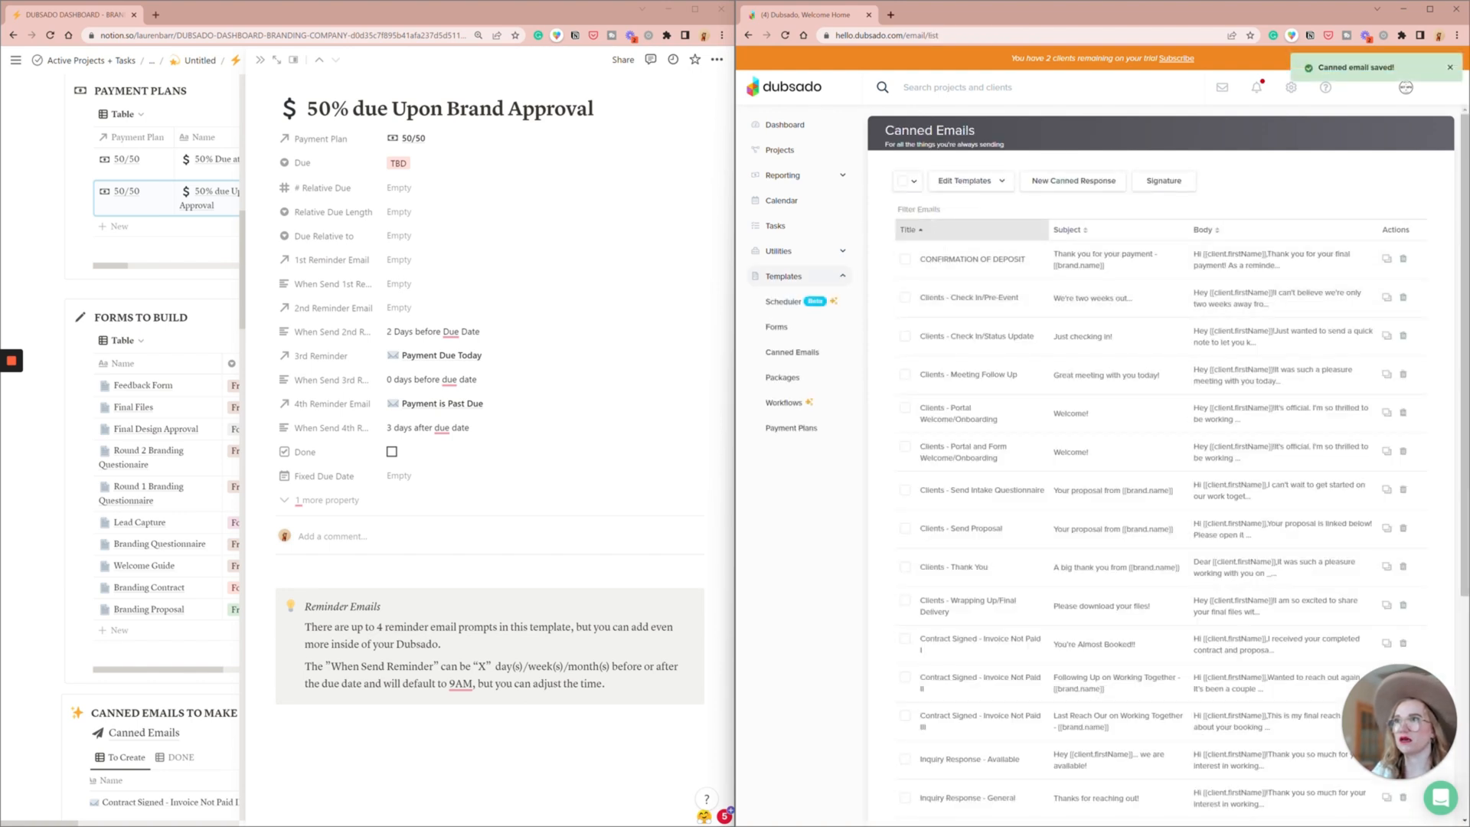
- In the Payment Reminder - Past Due email, remove the due date wording and add "Let me know if you are having any issues with the payment processor!"
left_click(919, 209)
type("past")
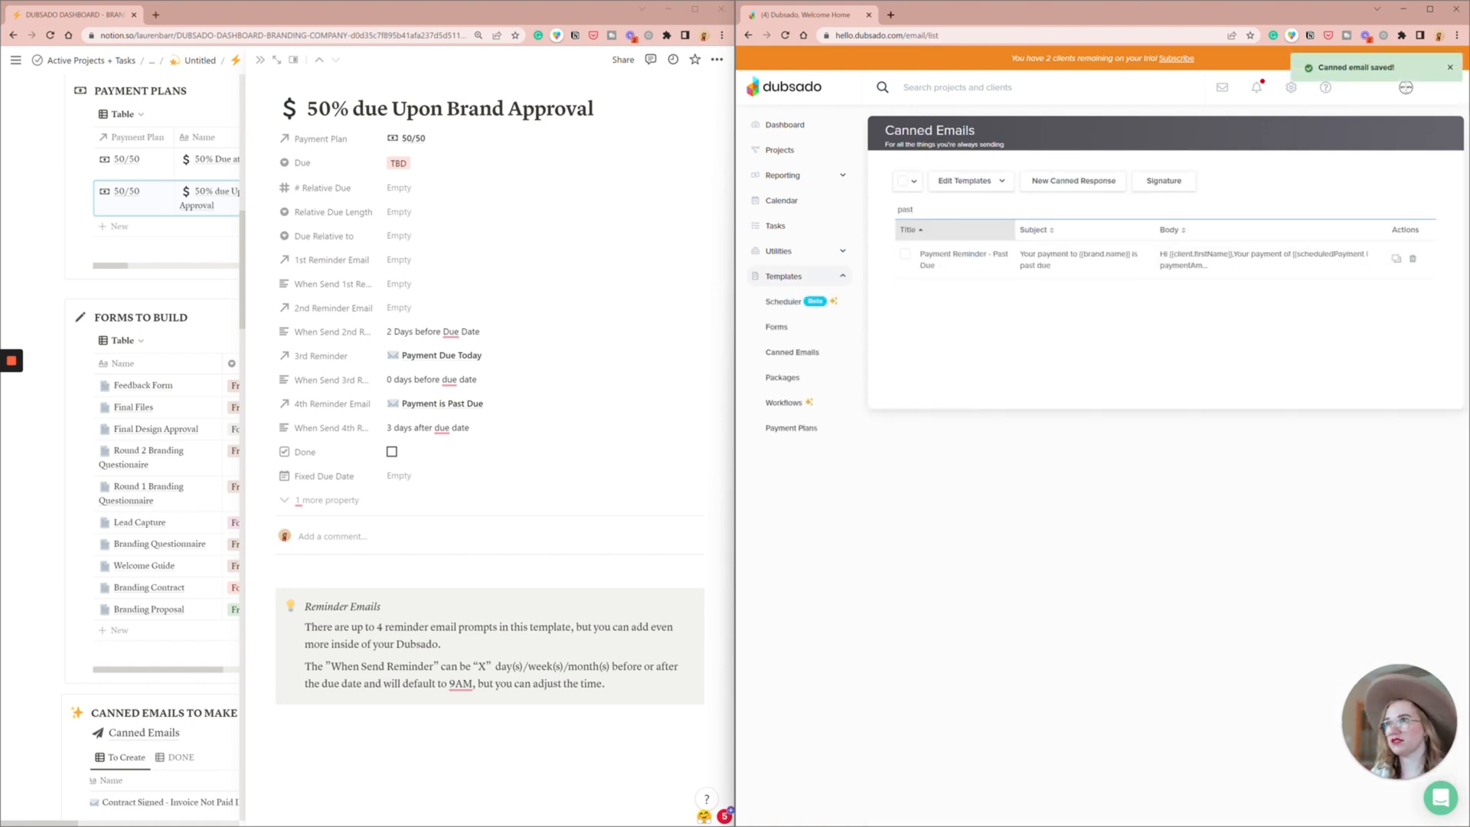
left_click(945, 256)
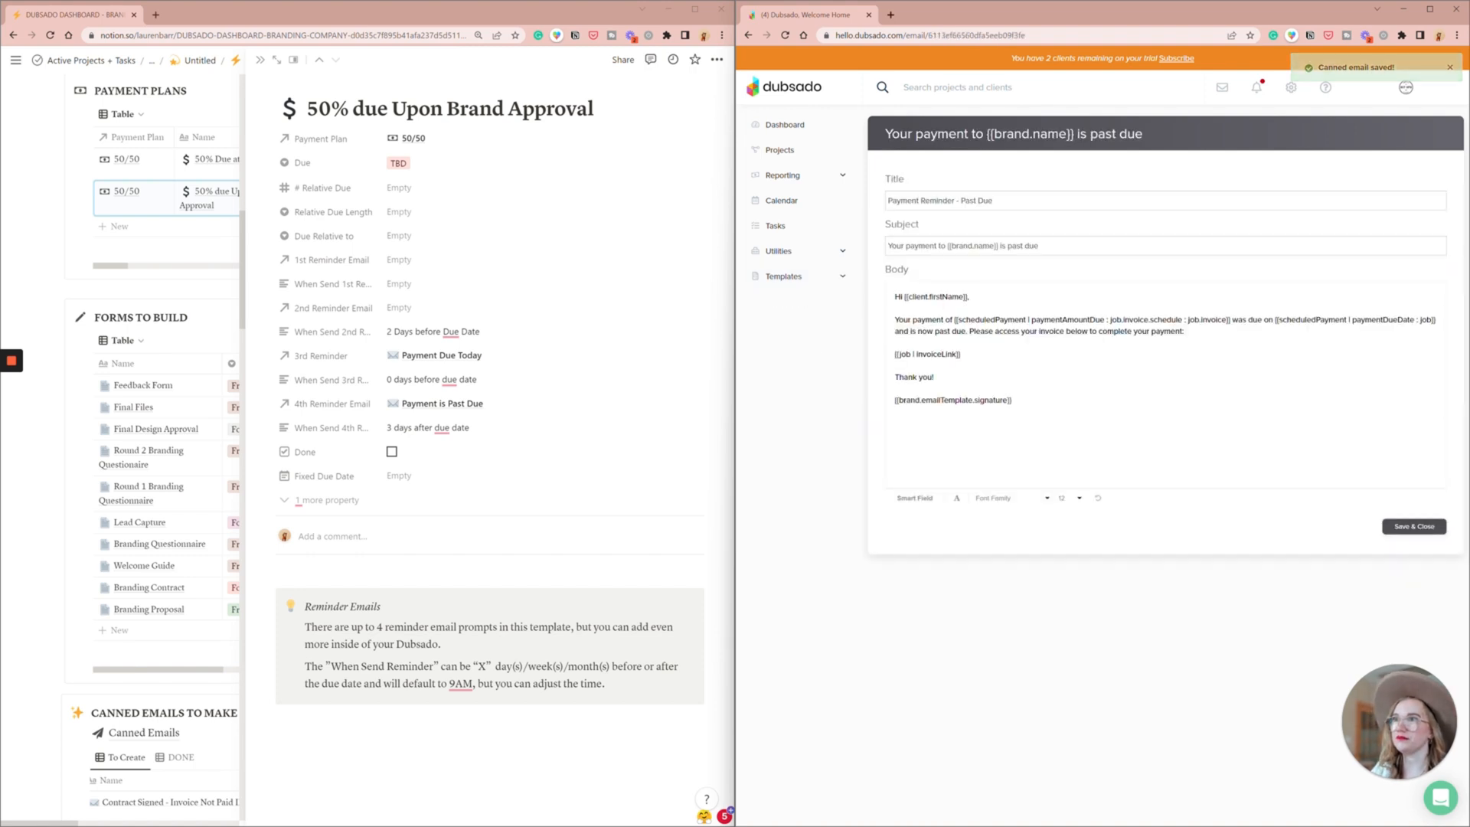
left_click_drag(1232, 319, 933, 332)
key("BackSpace")
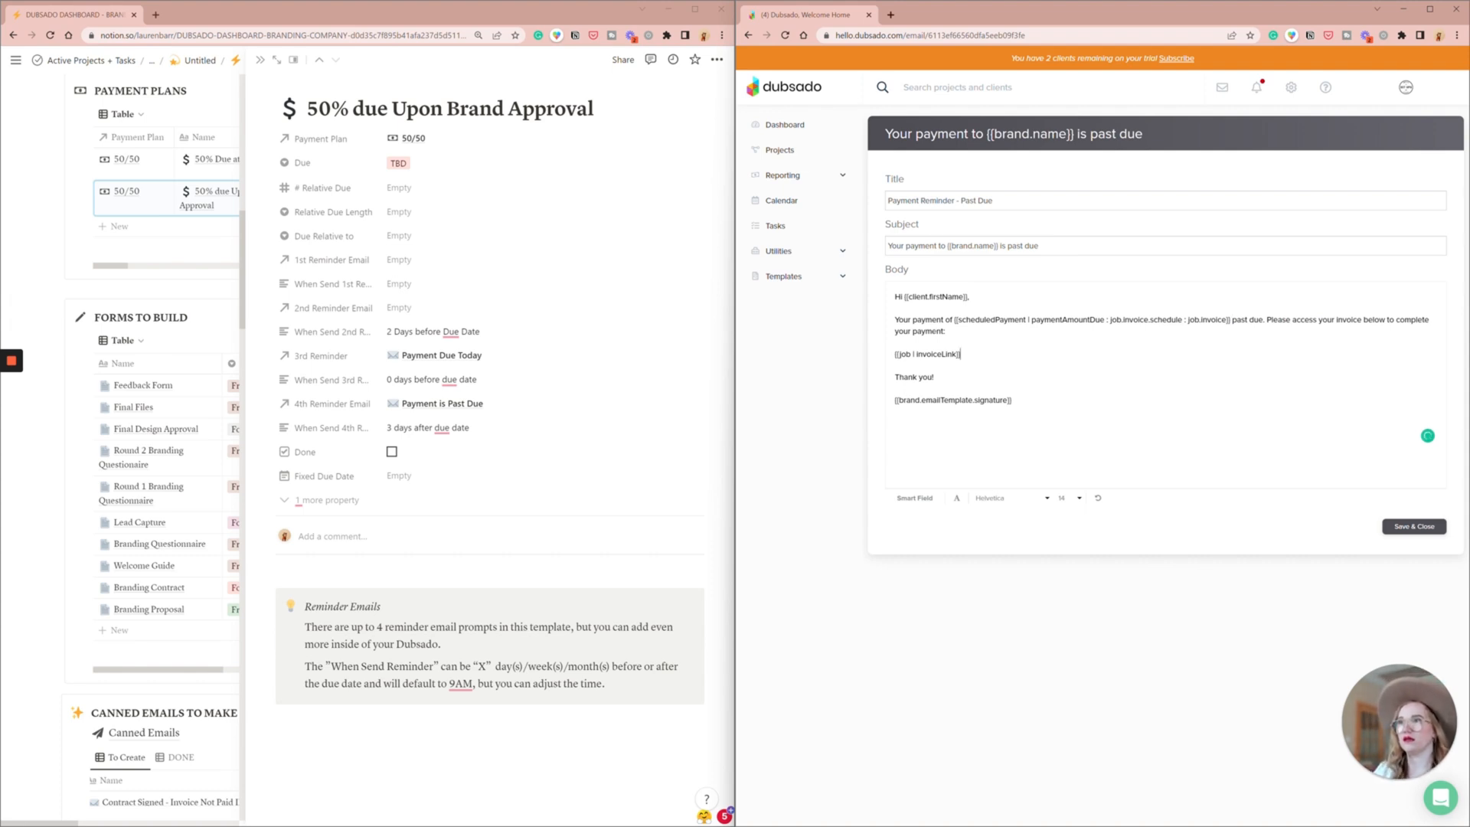
key("Return")
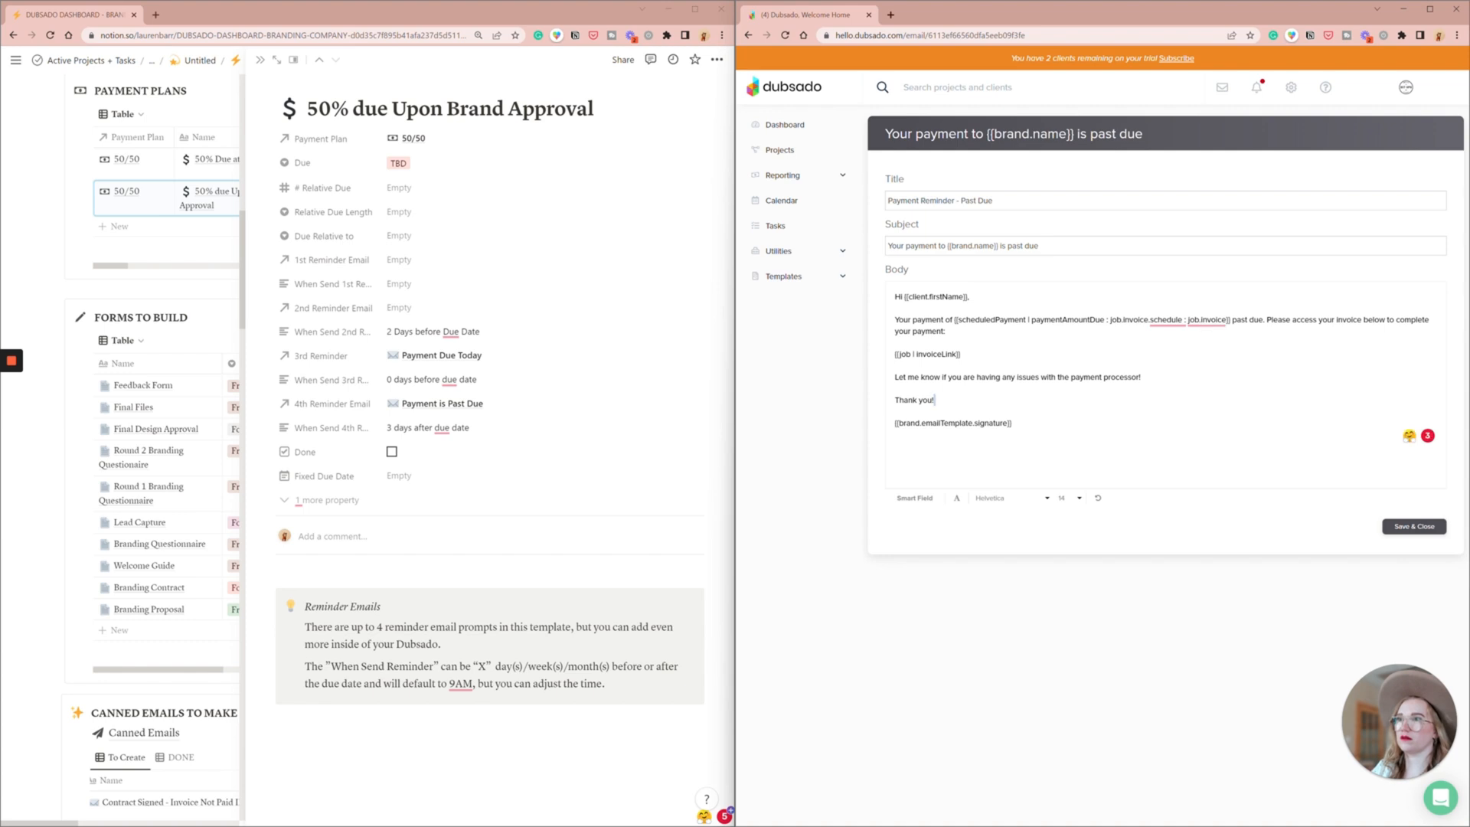
- Change the past-due email's closing to "Kind regards,", prefix its subject with "ALERT:", and save it
left_click_drag(934, 399, 894, 399)
type("Kind regards,")
left_click(897, 246)
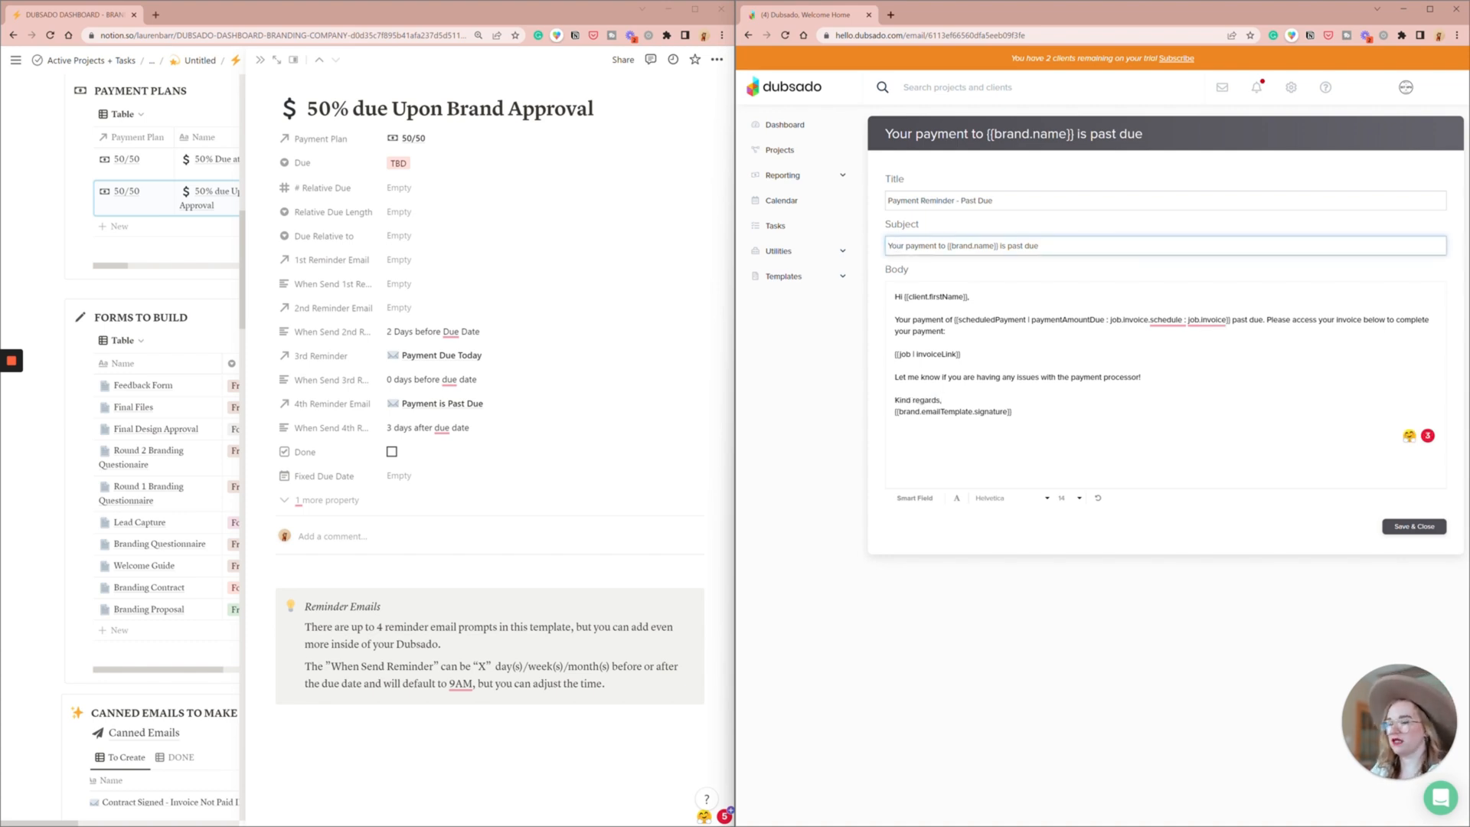
type("ALERT:")
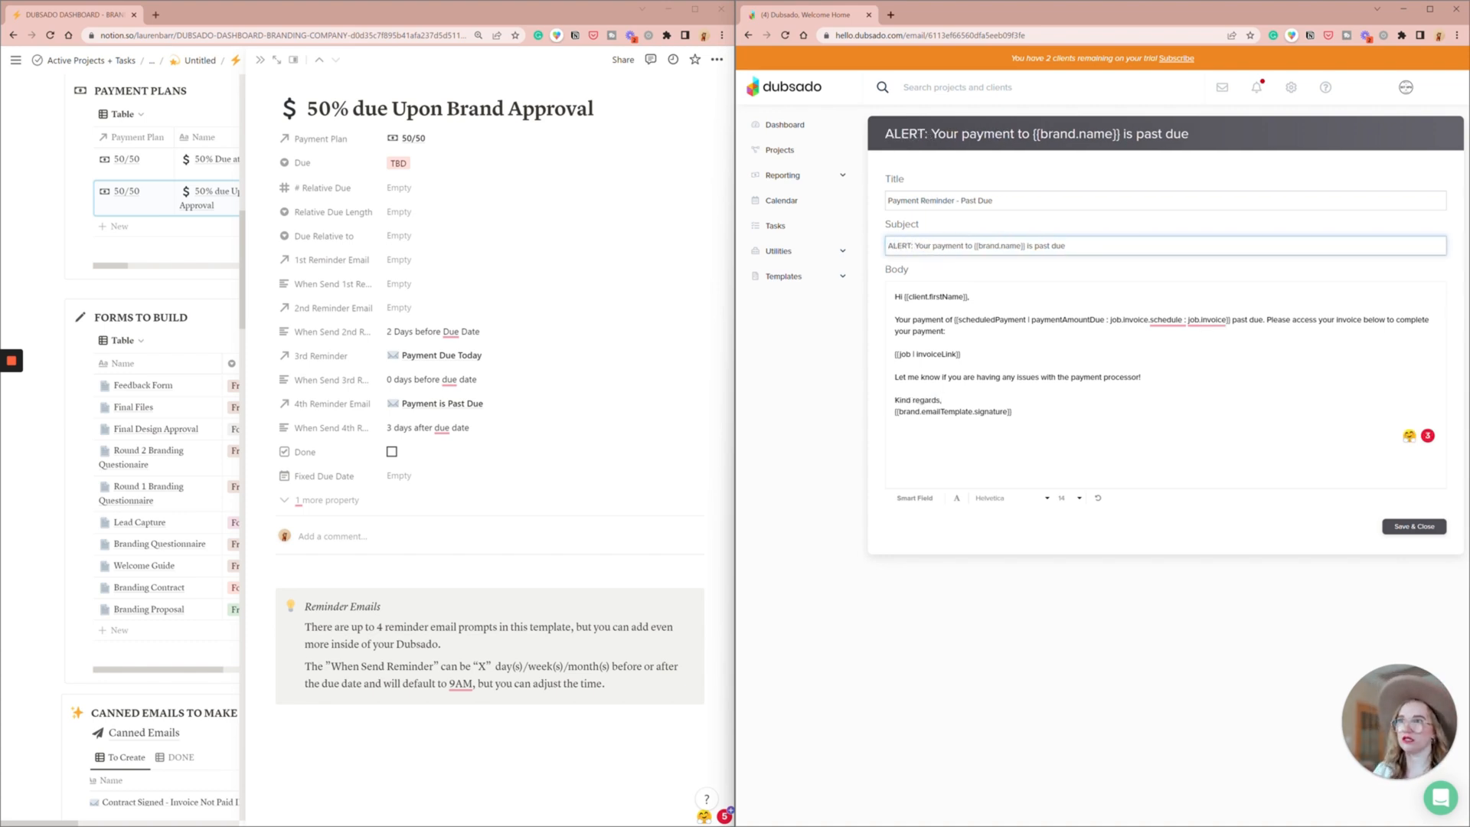
left_click(1398, 525)
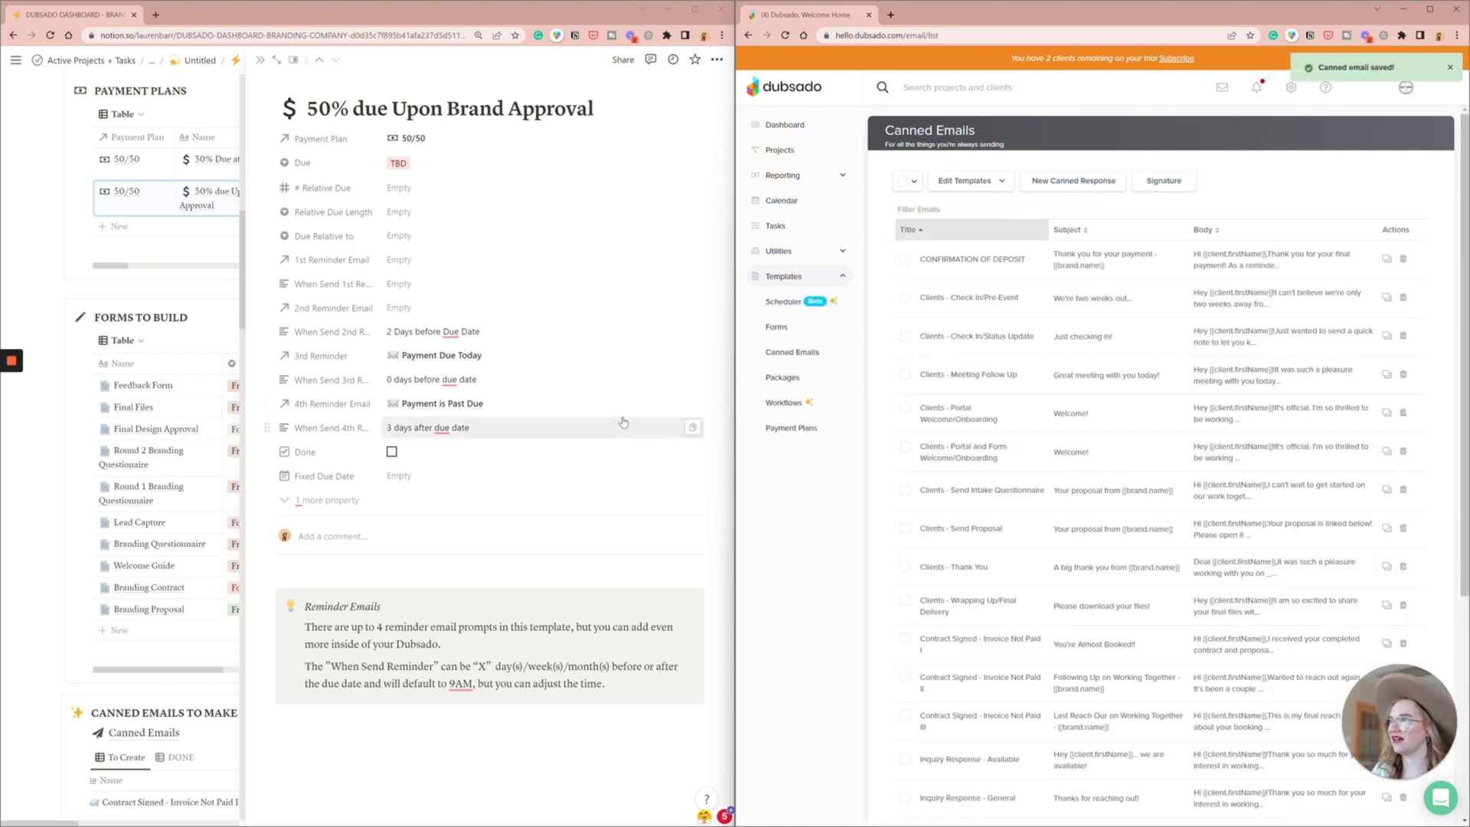
- Mark the 50% due Upon Brand Approval and 50% Due at Contract Signing entries as done in Notion
left_click(391, 454)
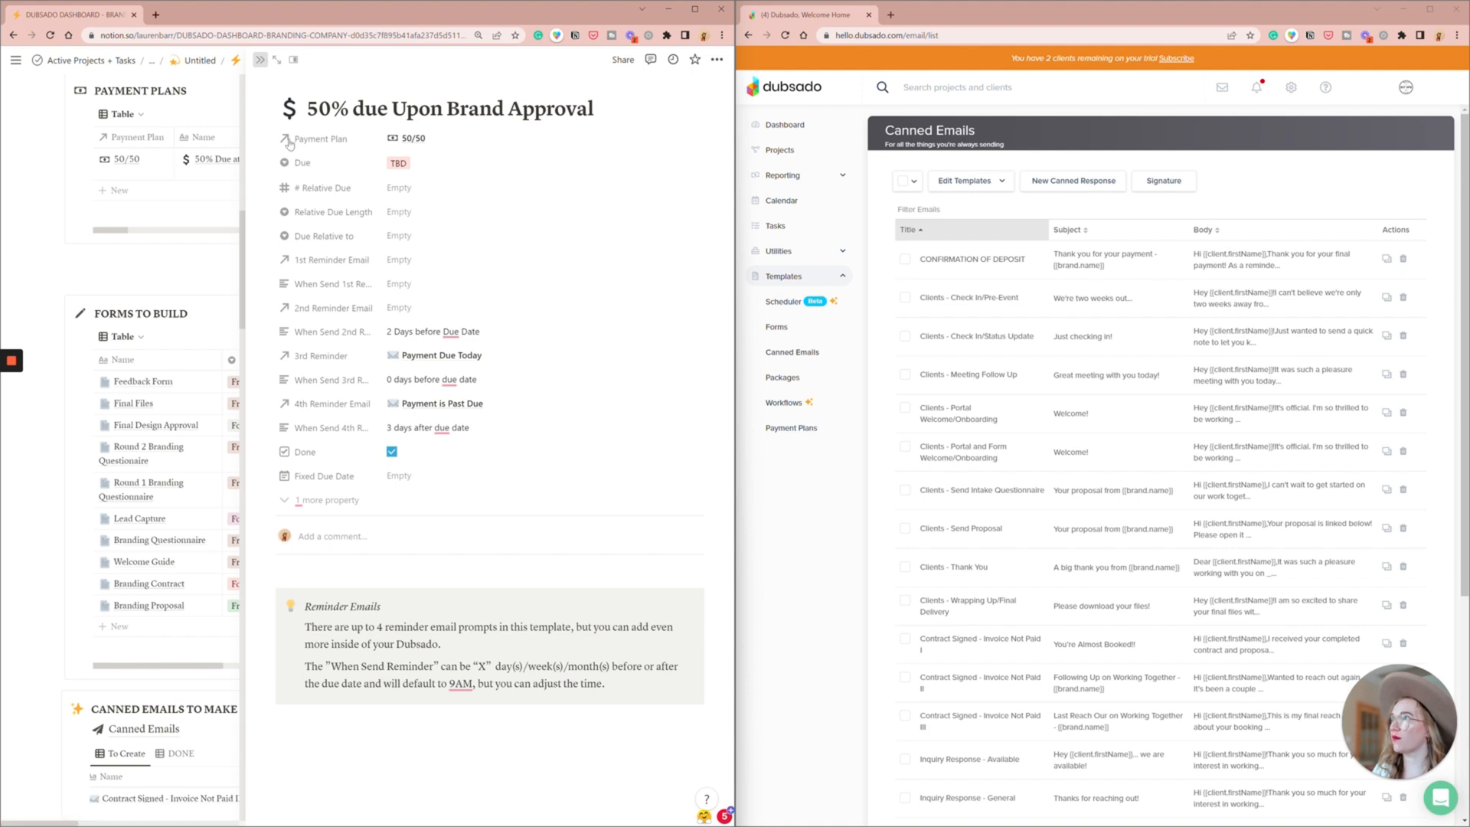
left_click(260, 60)
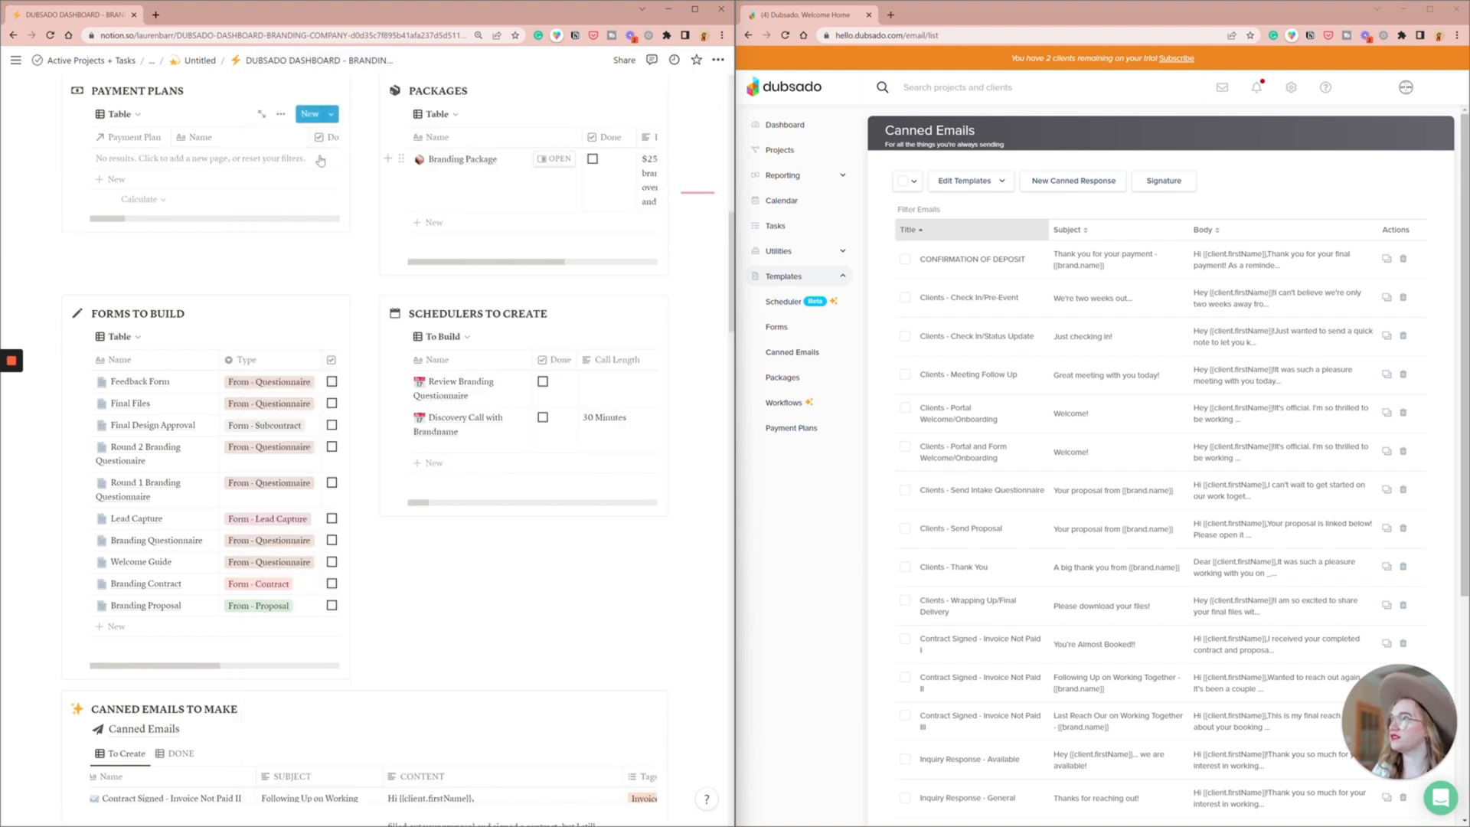
- Mark Contract Signed - Invoice Not Paid I and III as done in the Canned Emails to Make table
scroll(327, 259, "down", 5)
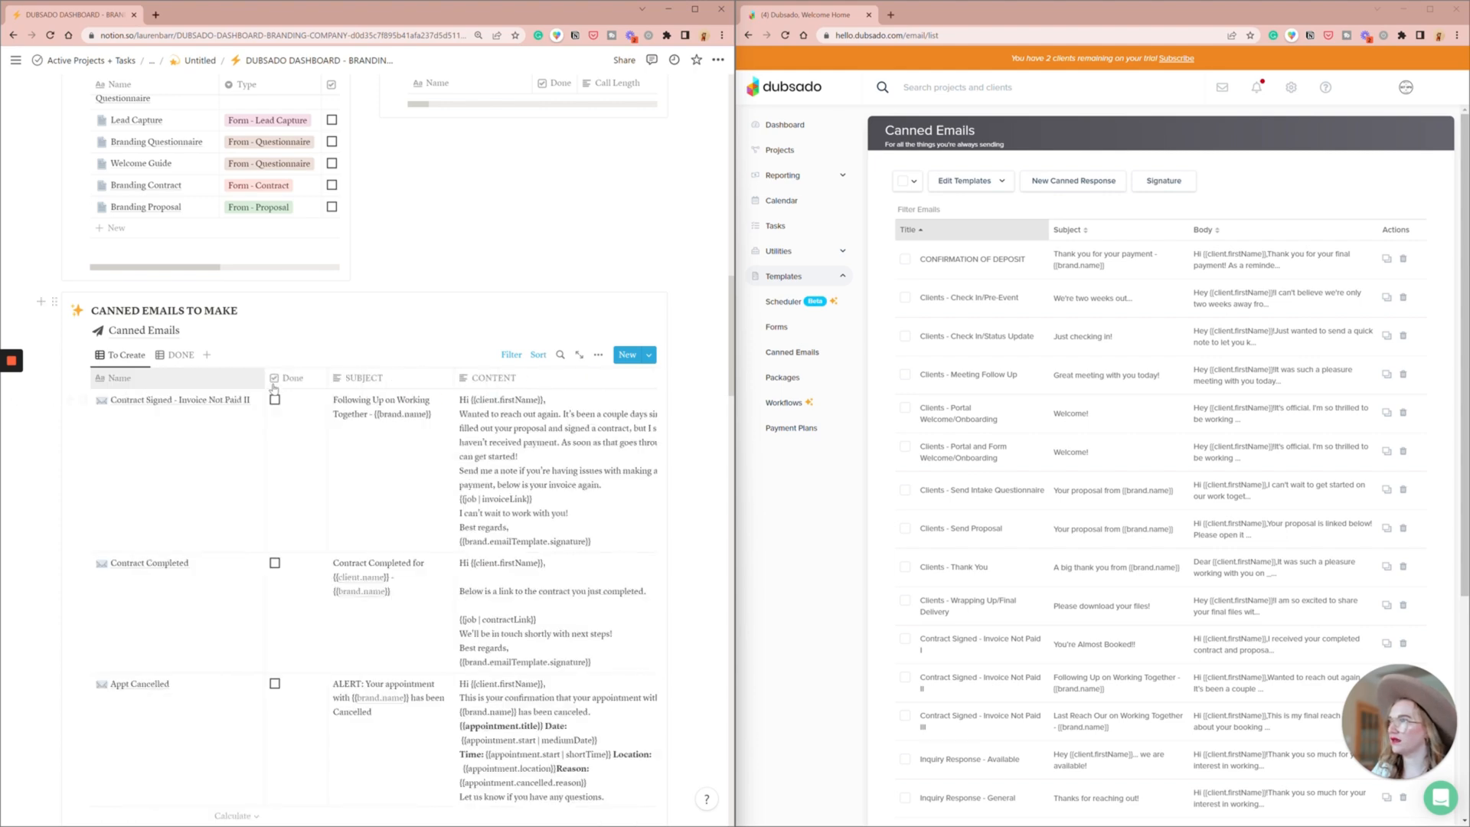
scroll(276, 429, "down", 9)
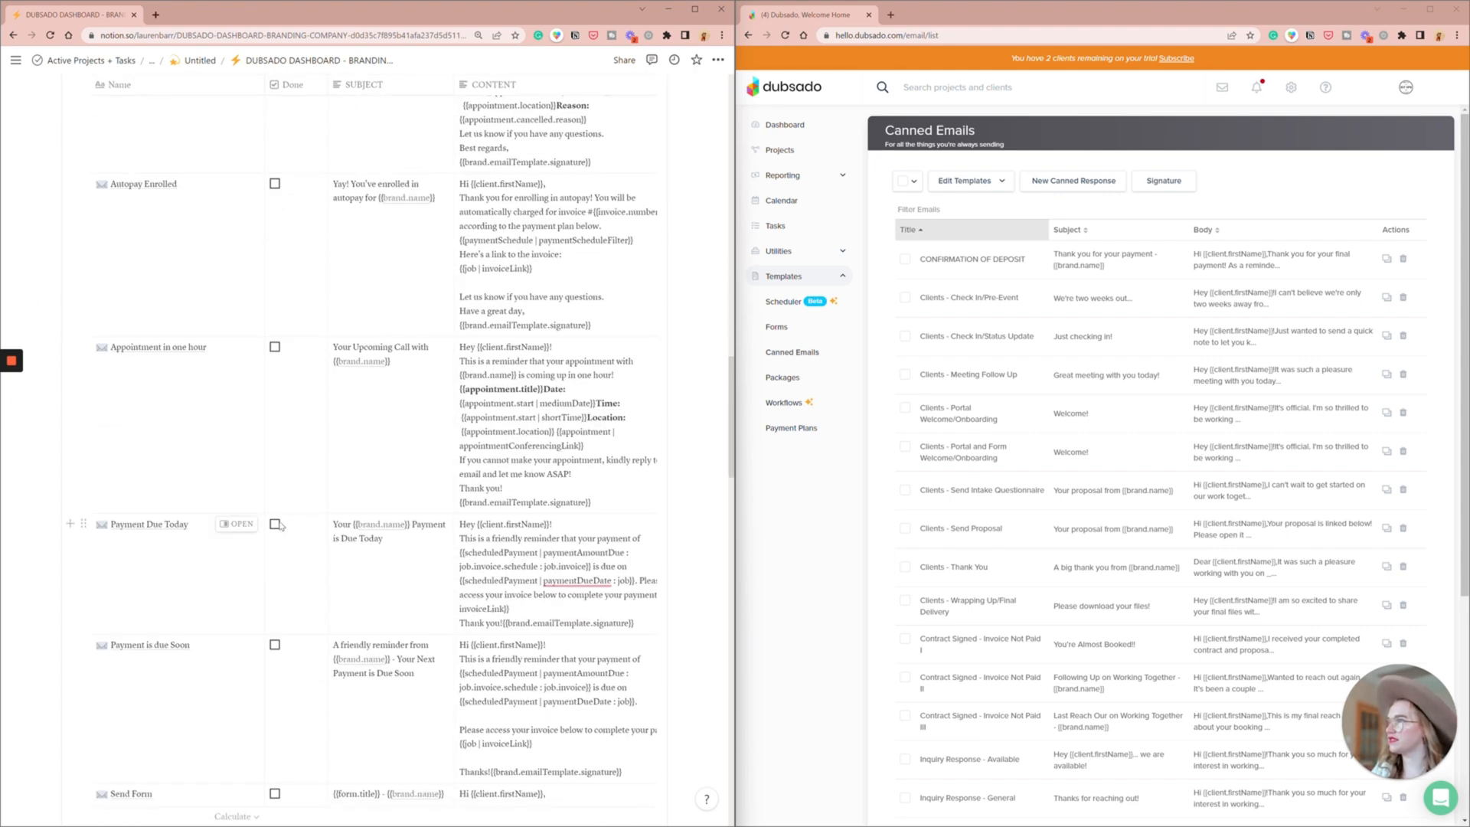
scroll(279, 651, "down", 12)
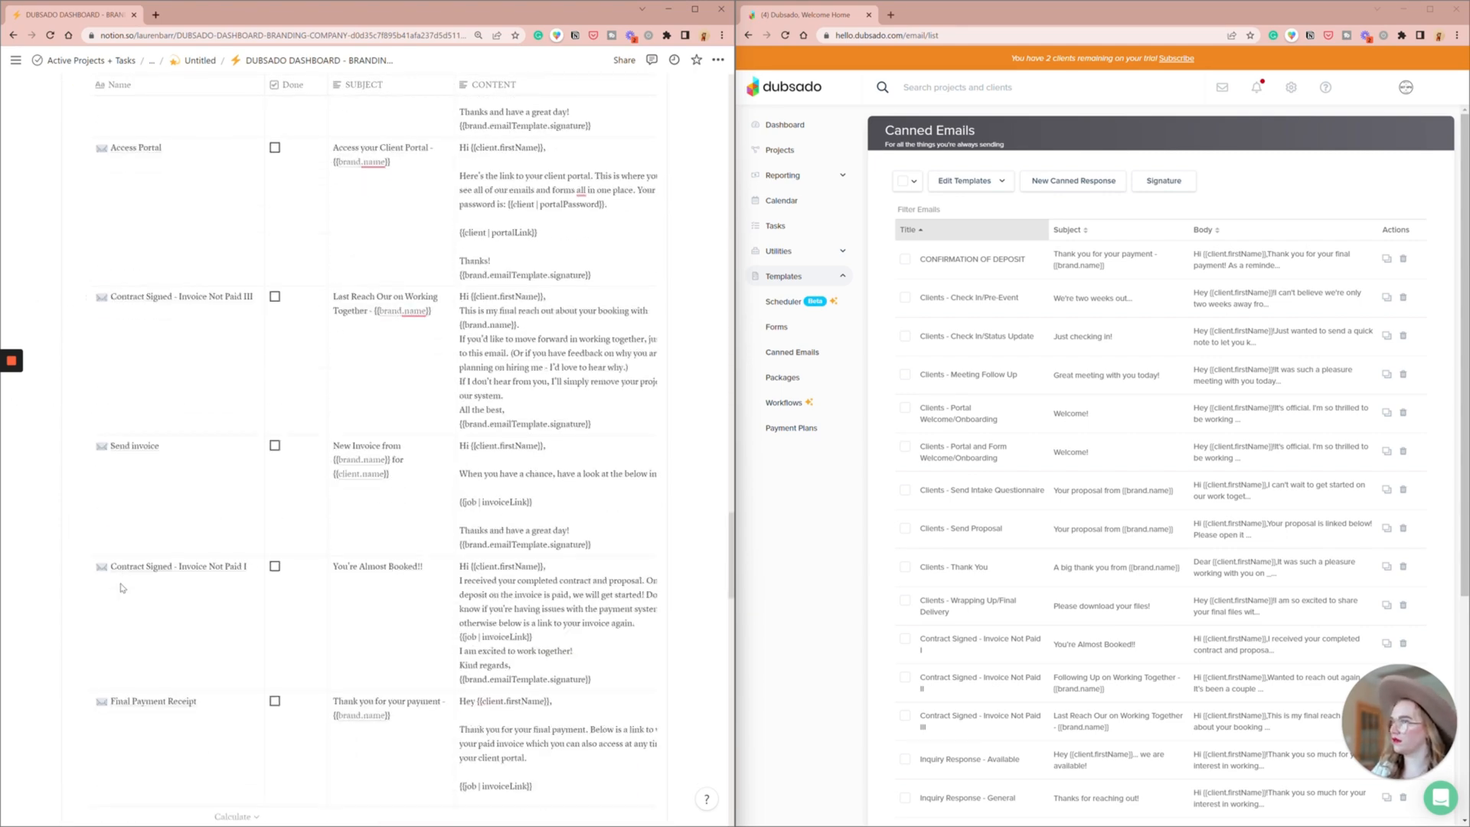
left_click(274, 566)
scroll(275, 460, "down", 2)
left_click(275, 163)
scroll(413, 350, "up", 2)
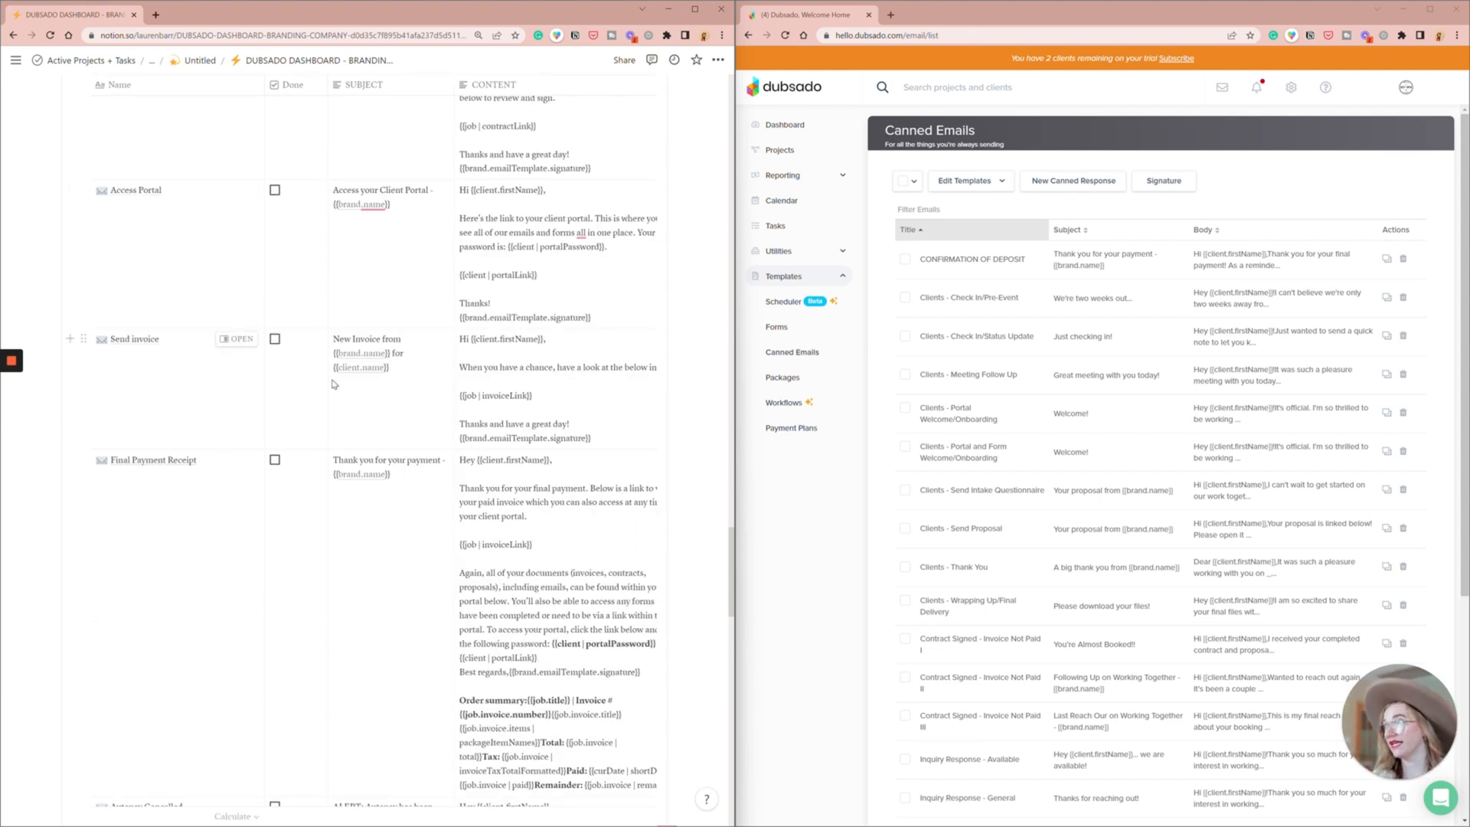
scroll(333, 384, "down", 10)
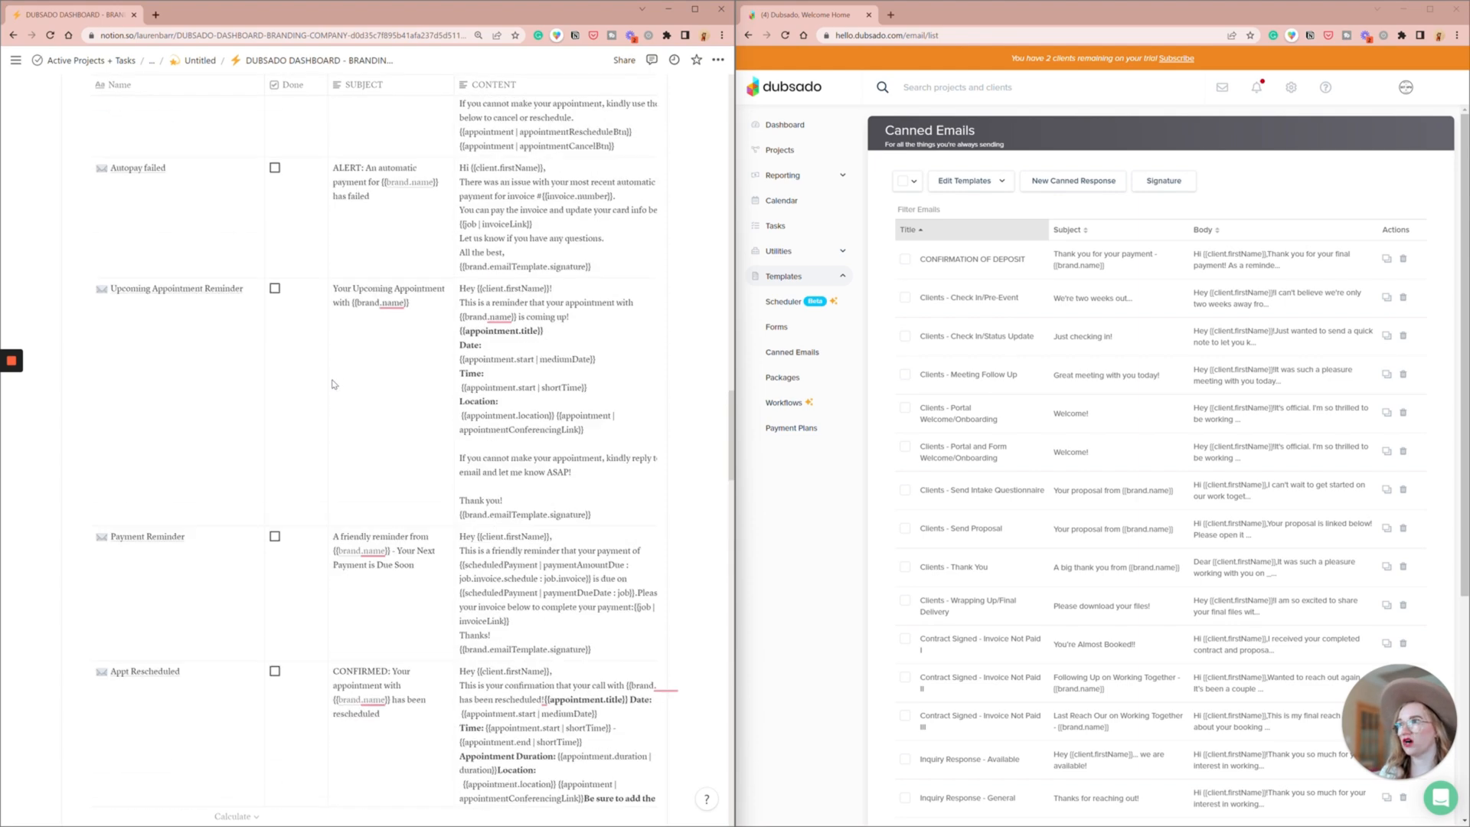
- Open the Branding Package entry from the Packages table on the Notion dashboard
scroll(332, 384, "up", 15)
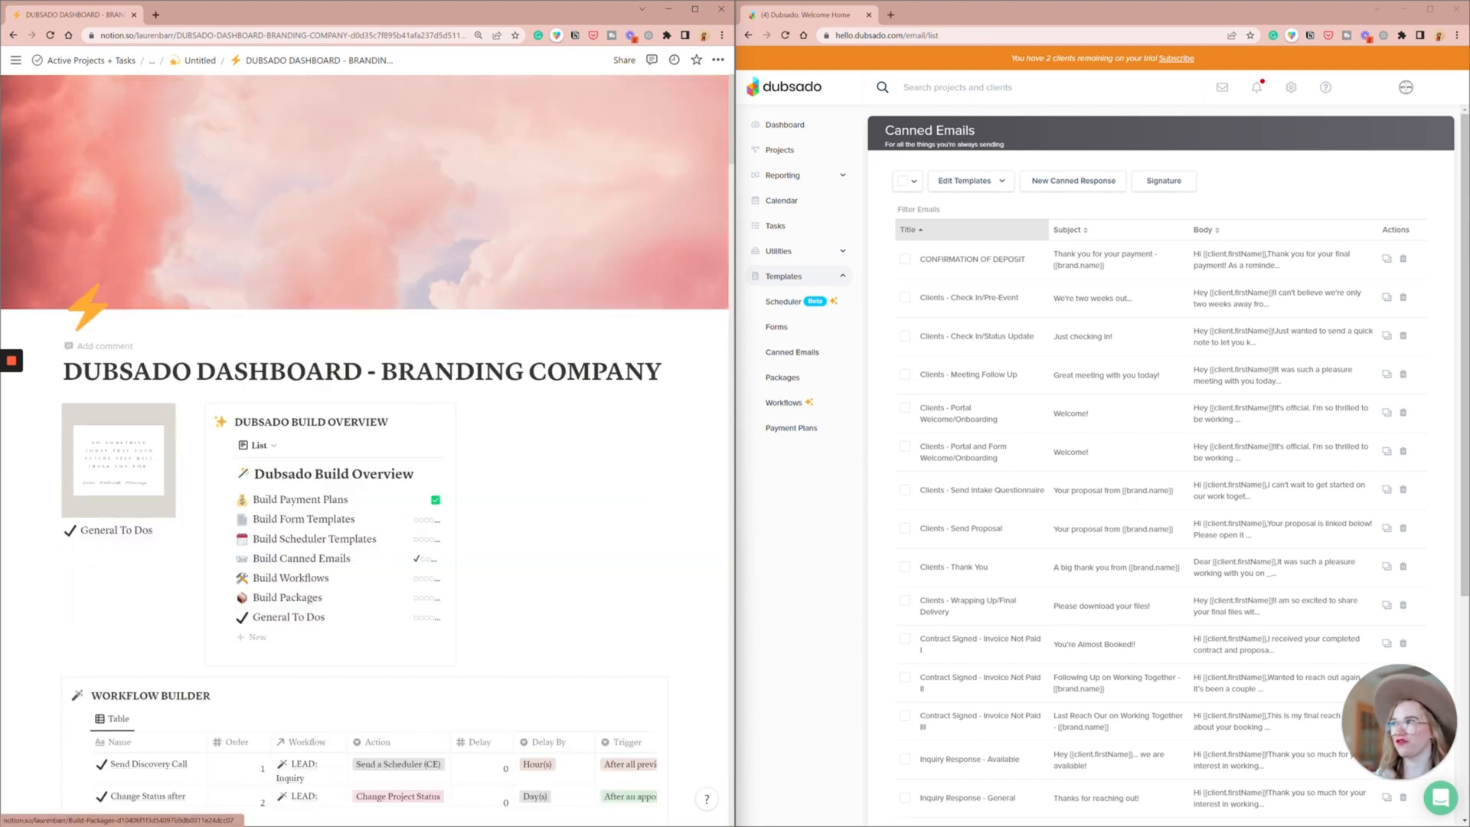
scroll(486, 560, "down", 3)
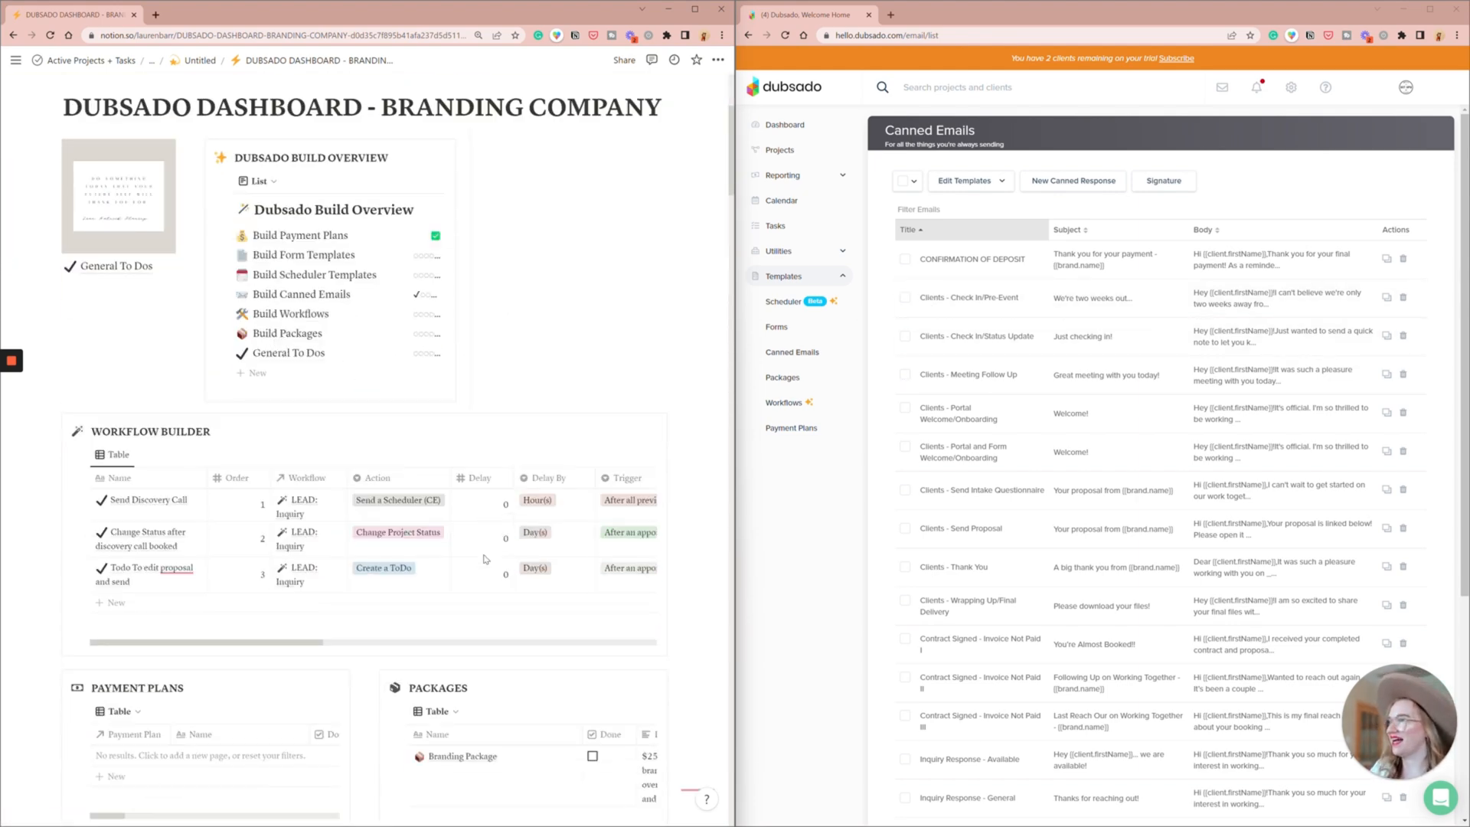
scroll(490, 551, "down", 4)
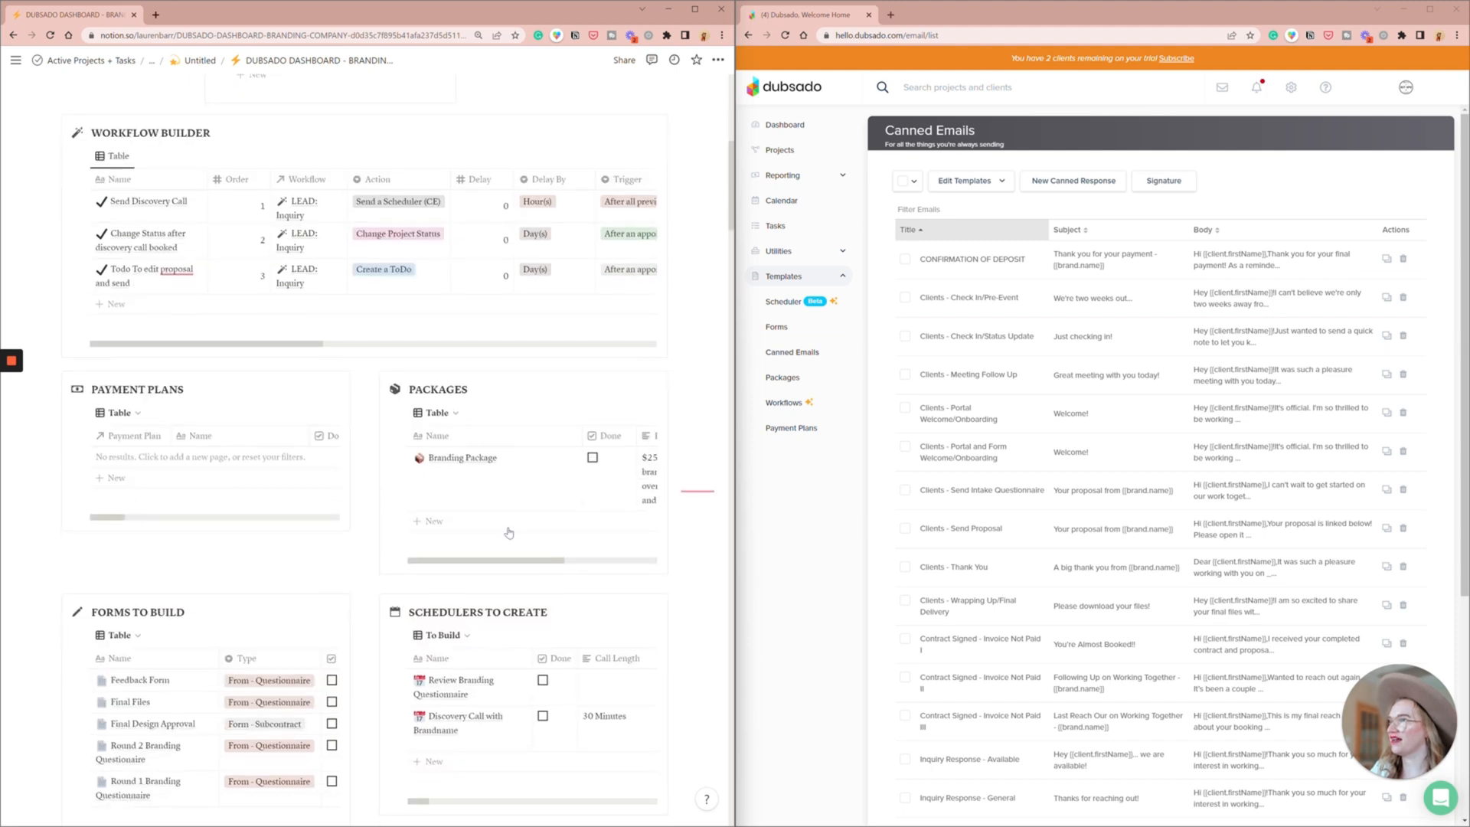
mouse_move(553, 458)
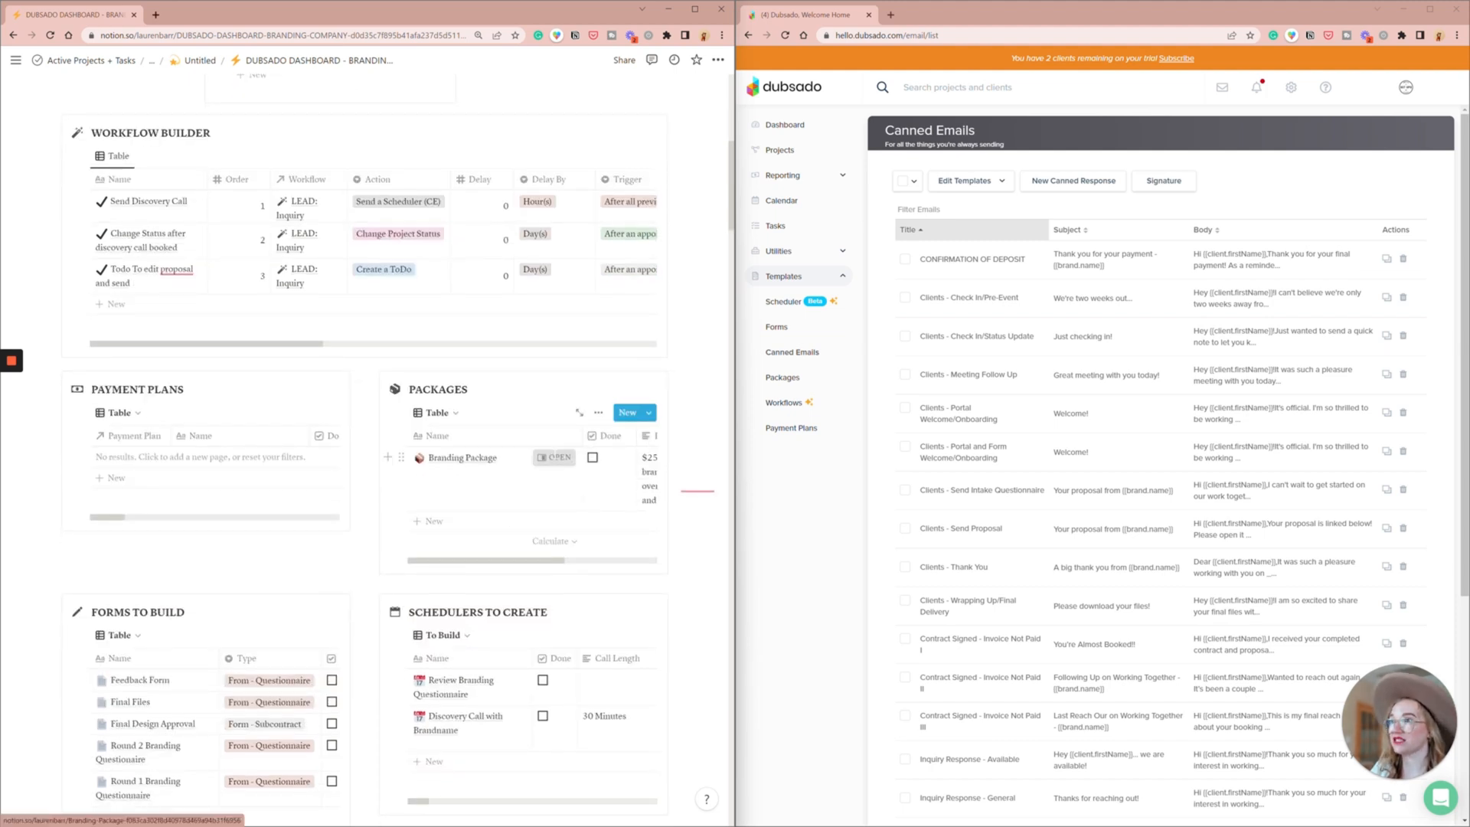
left_click(555, 457)
- Switch to Dubsado and create a new package named "Branding Package"
left_click(791, 381)
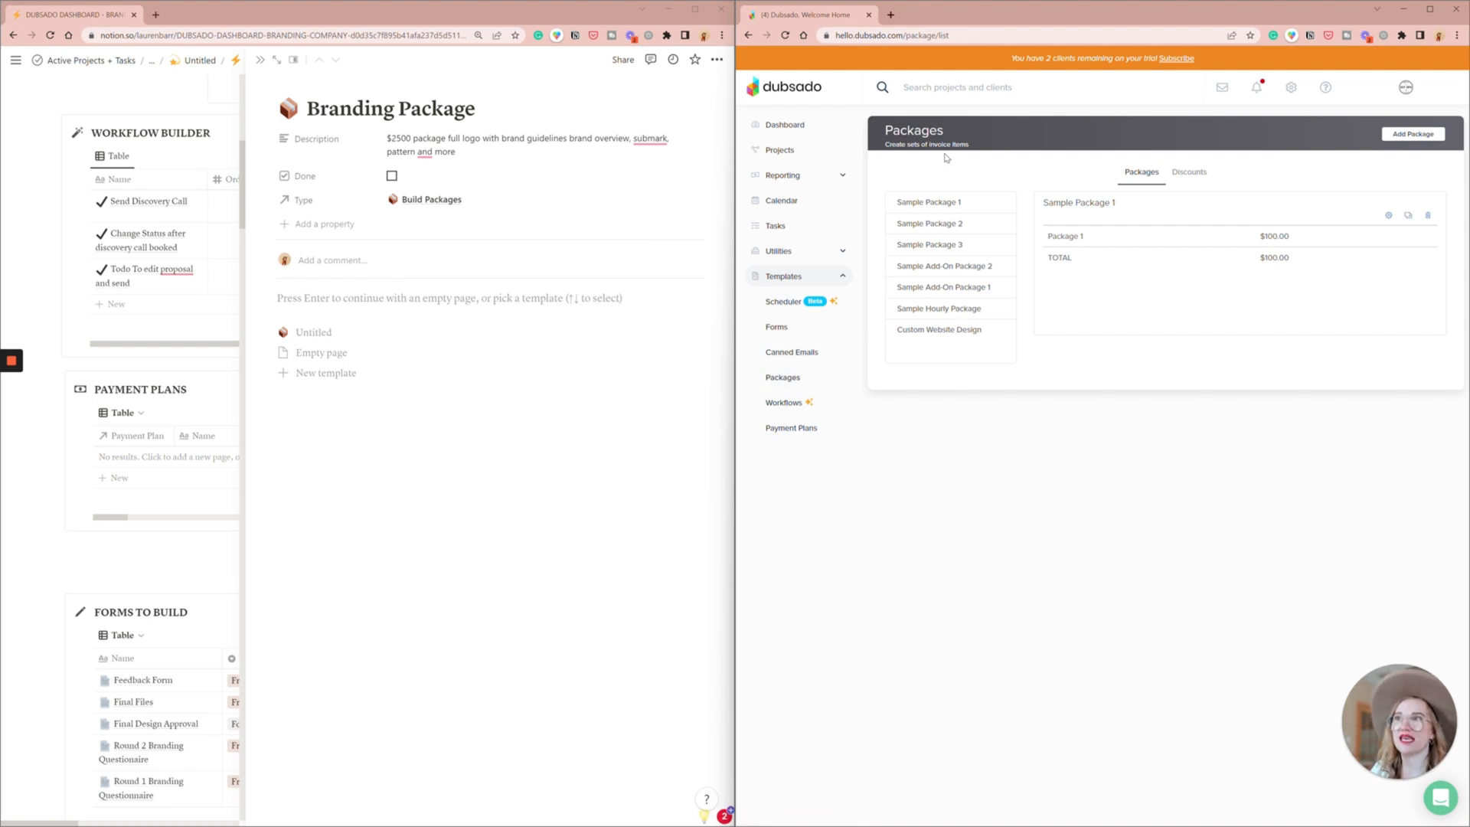
left_click(1402, 140)
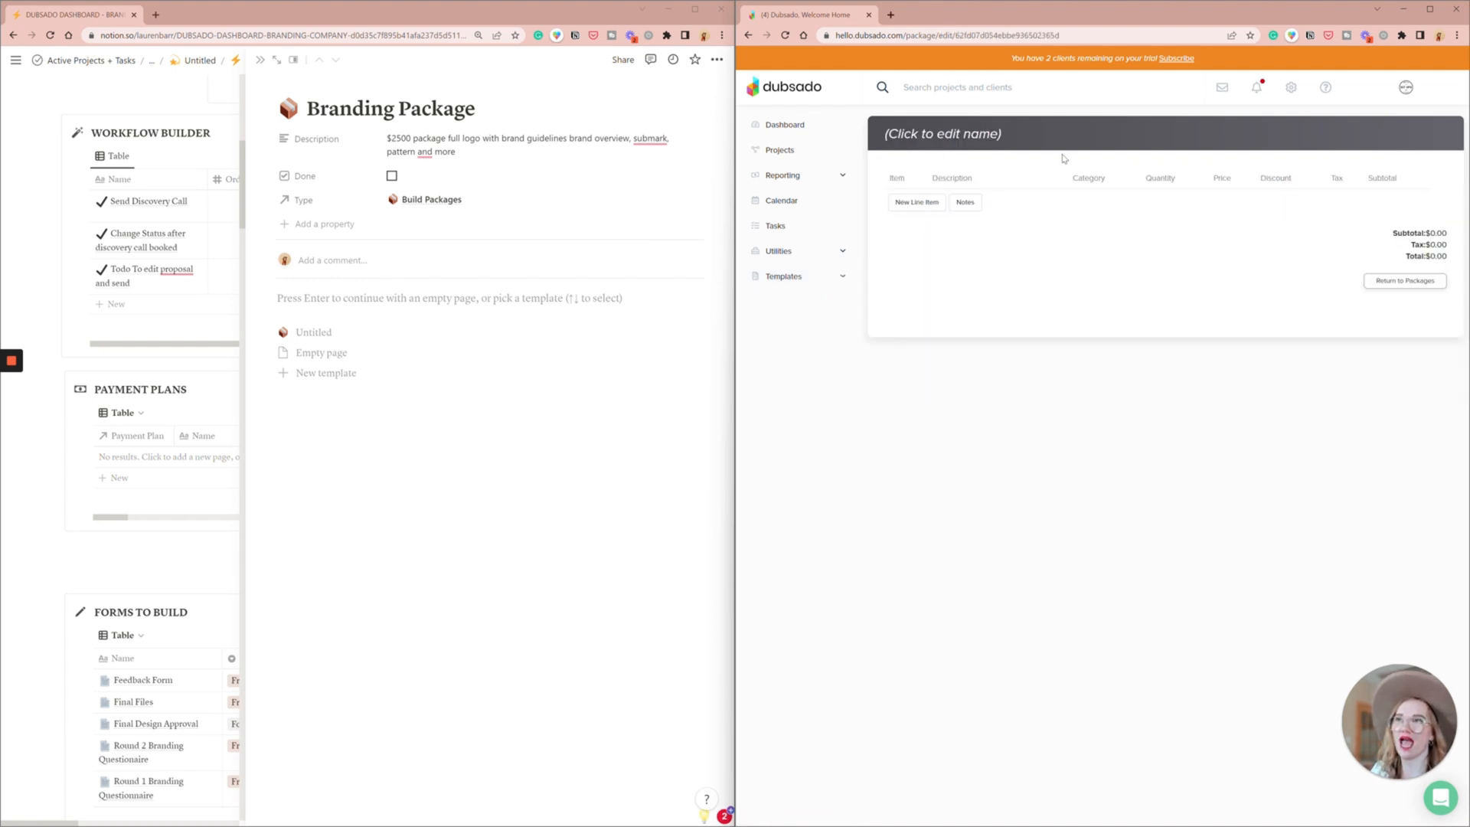
left_click(938, 130)
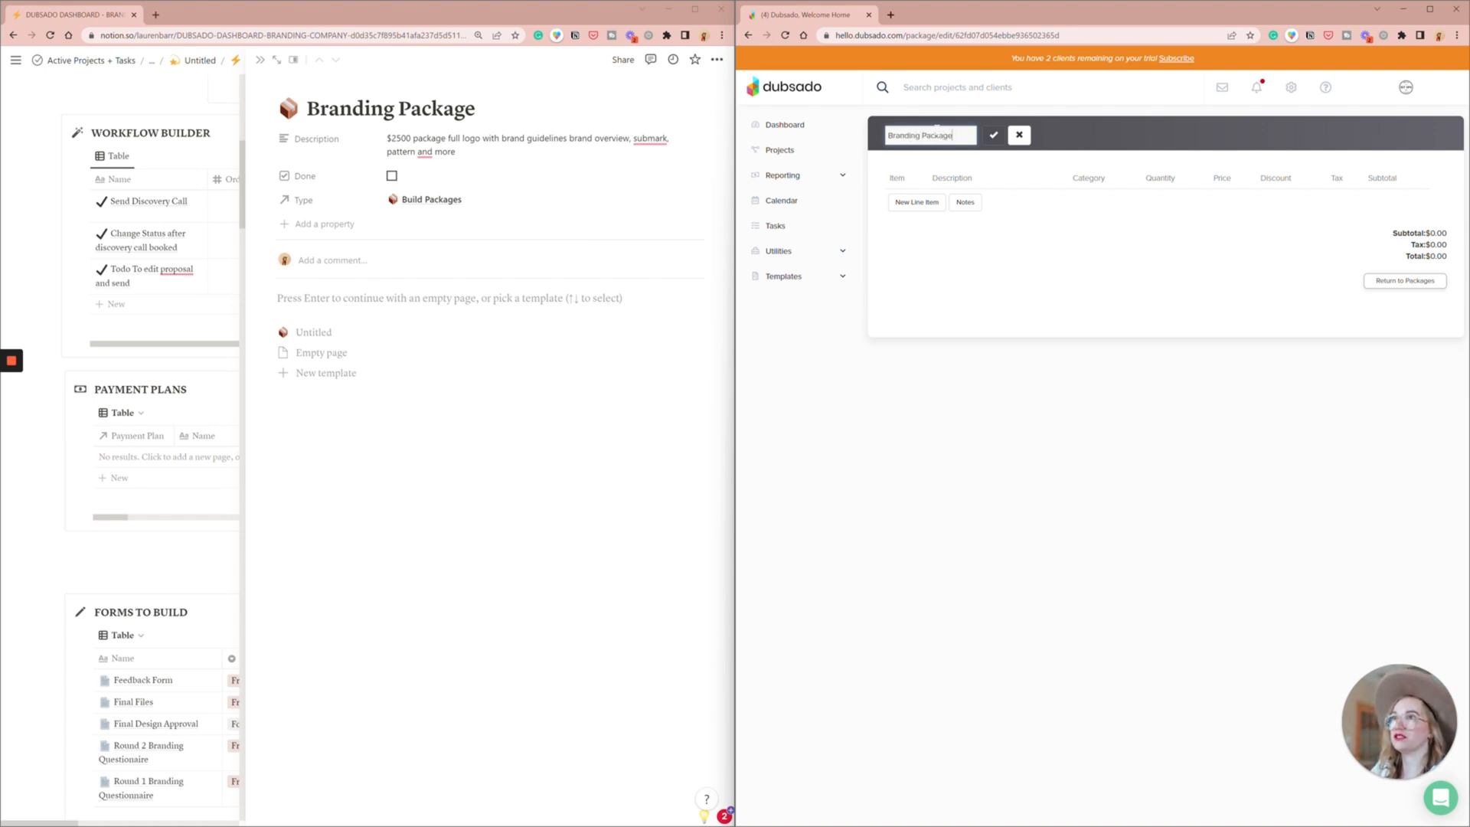
type("Branding Package")
key("Return")
- Start a "Custom Branding" line item described on separate lines as Full logo, Brand Guidelines, Sub-marks, Patterns and Brand Overview
left_click(916, 202)
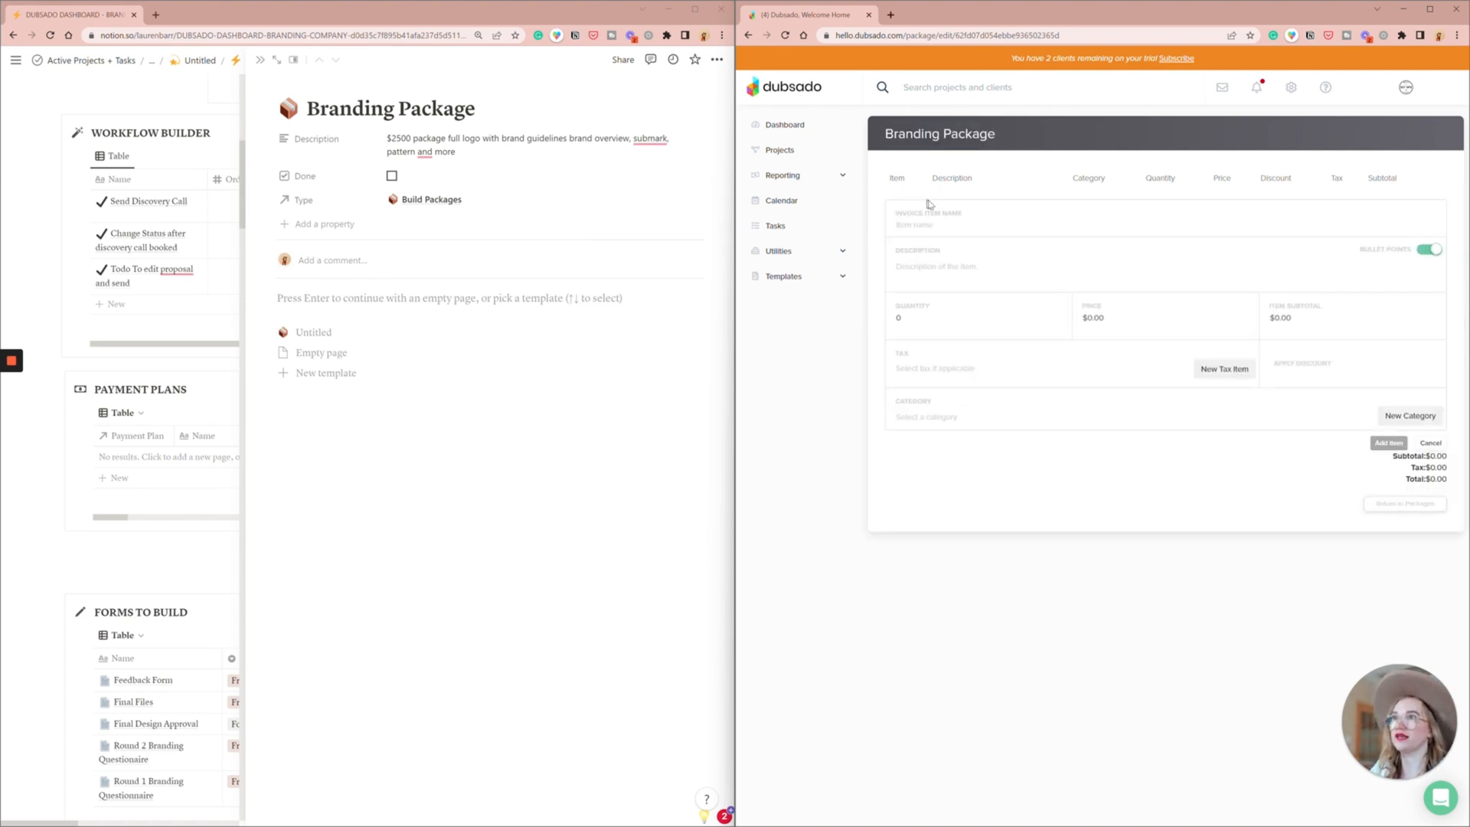
type("Custom Branding")
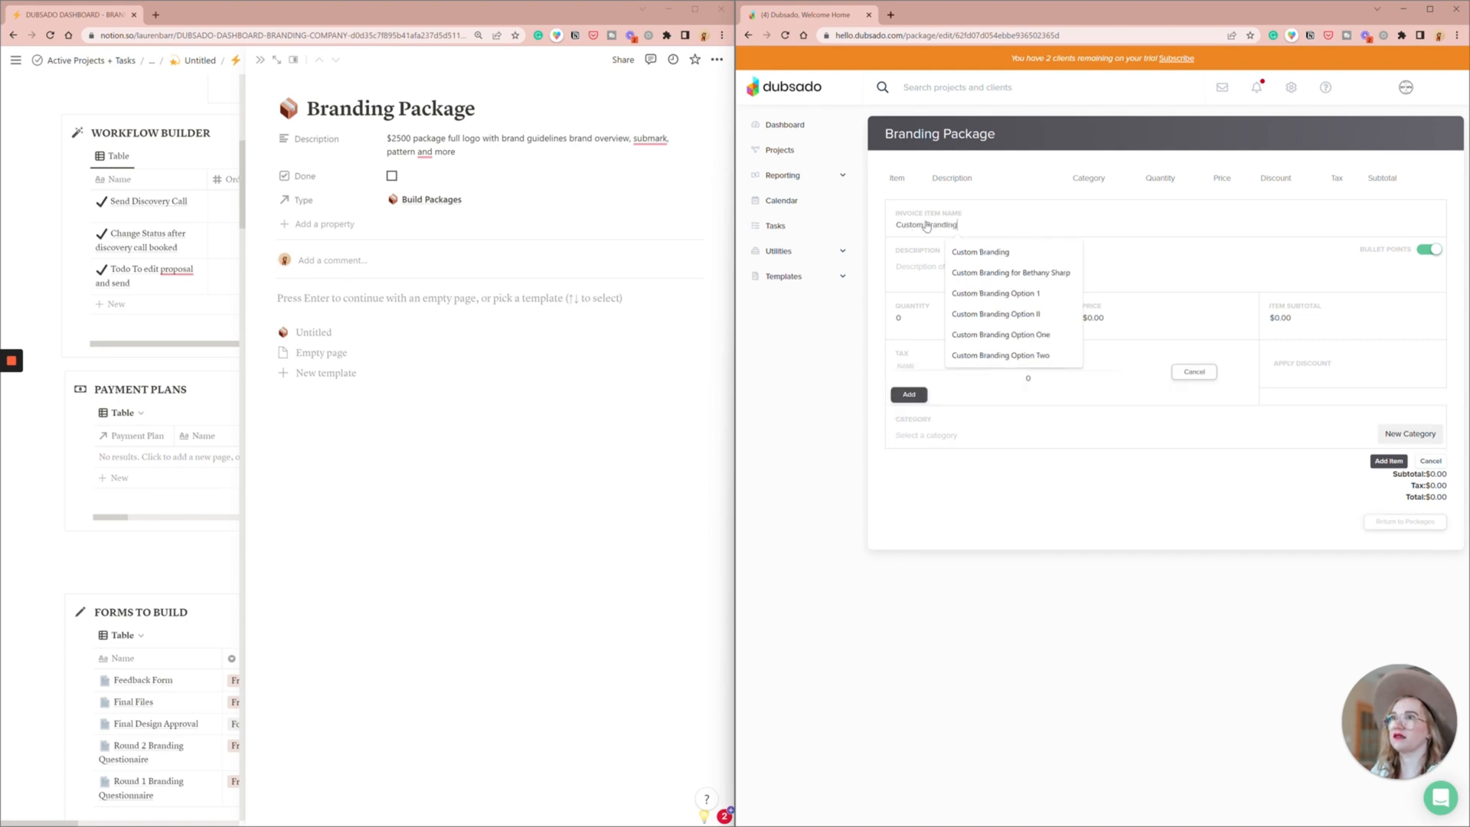
key("Tab")
key("Tab")
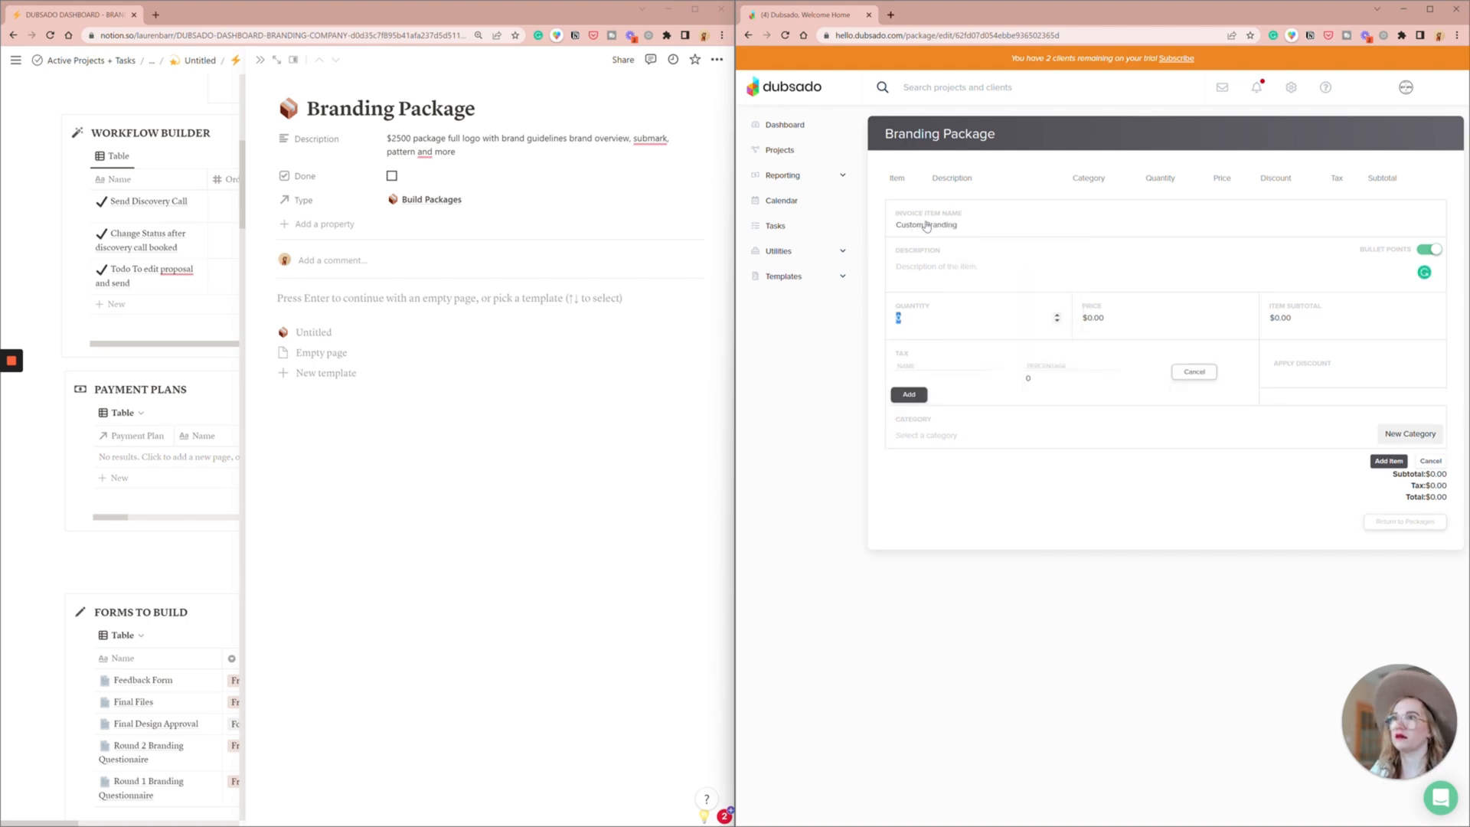
left_click(963, 268)
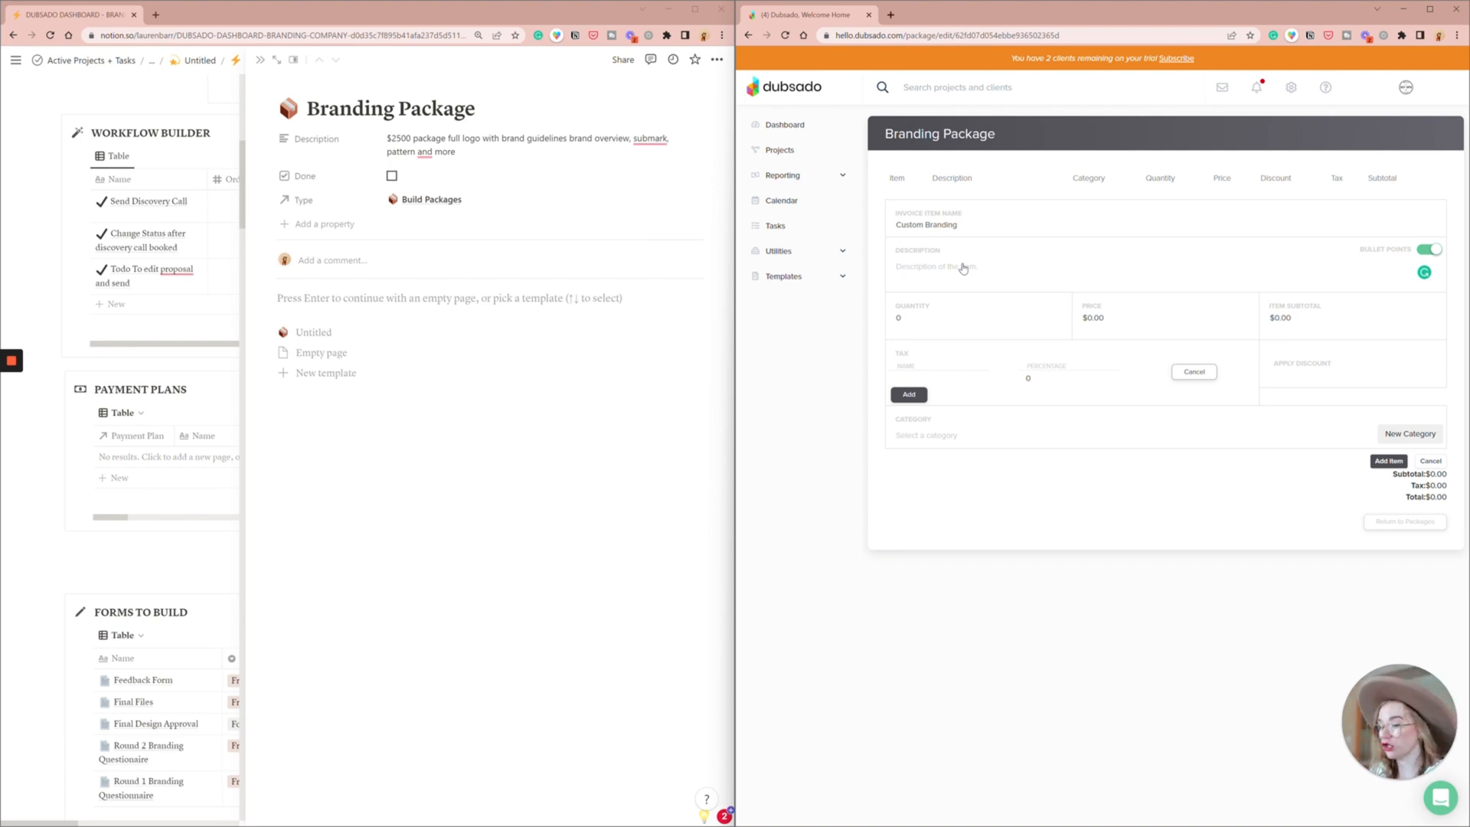
type("Full logo Brand Guidelines Sub-marks Patterns Brand Overview")
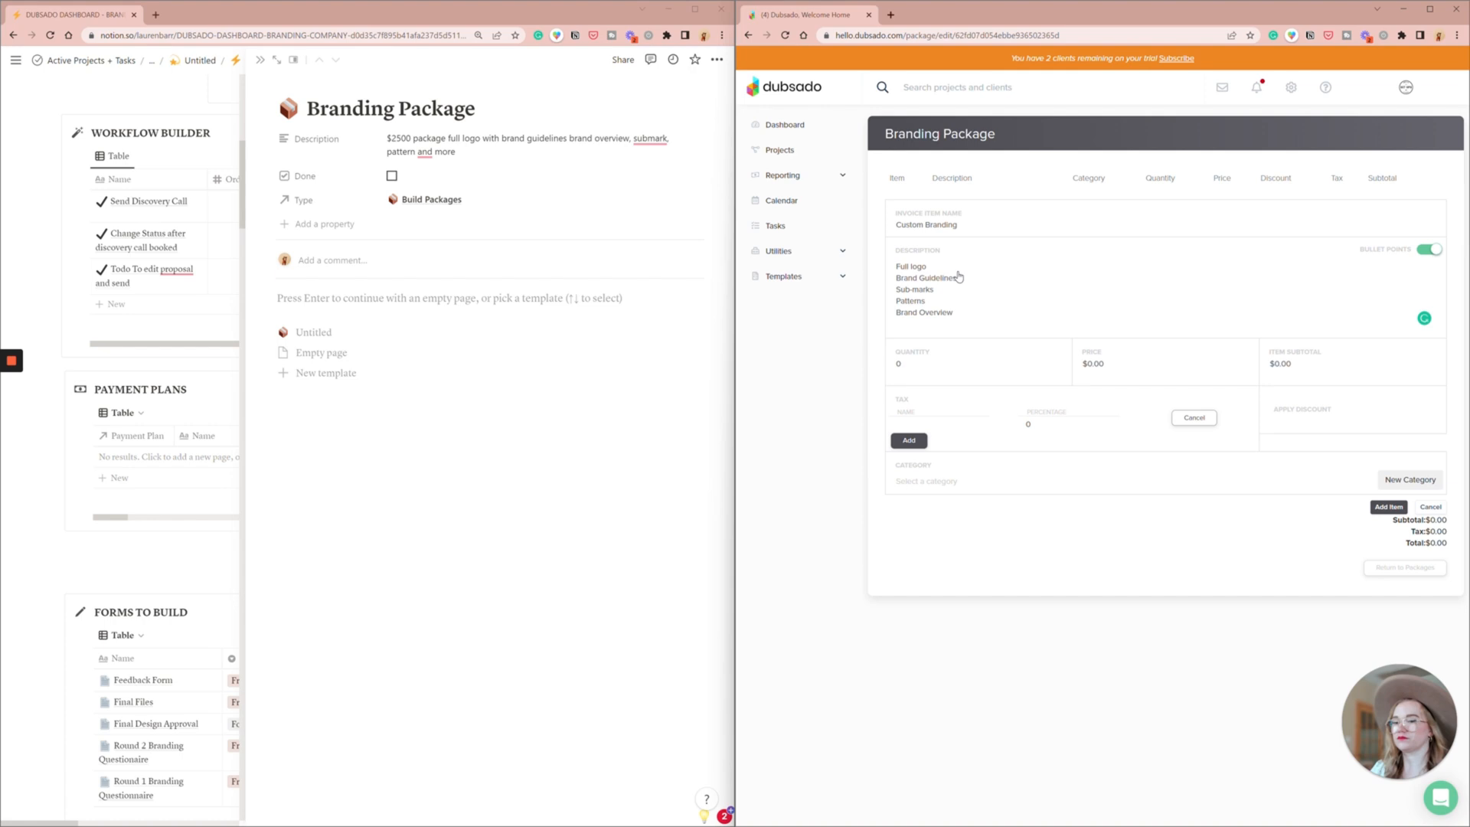
- Set the Custom Branding item's quantity to 1 and price to 2500, and dismiss the new tax entry
key("Tab")
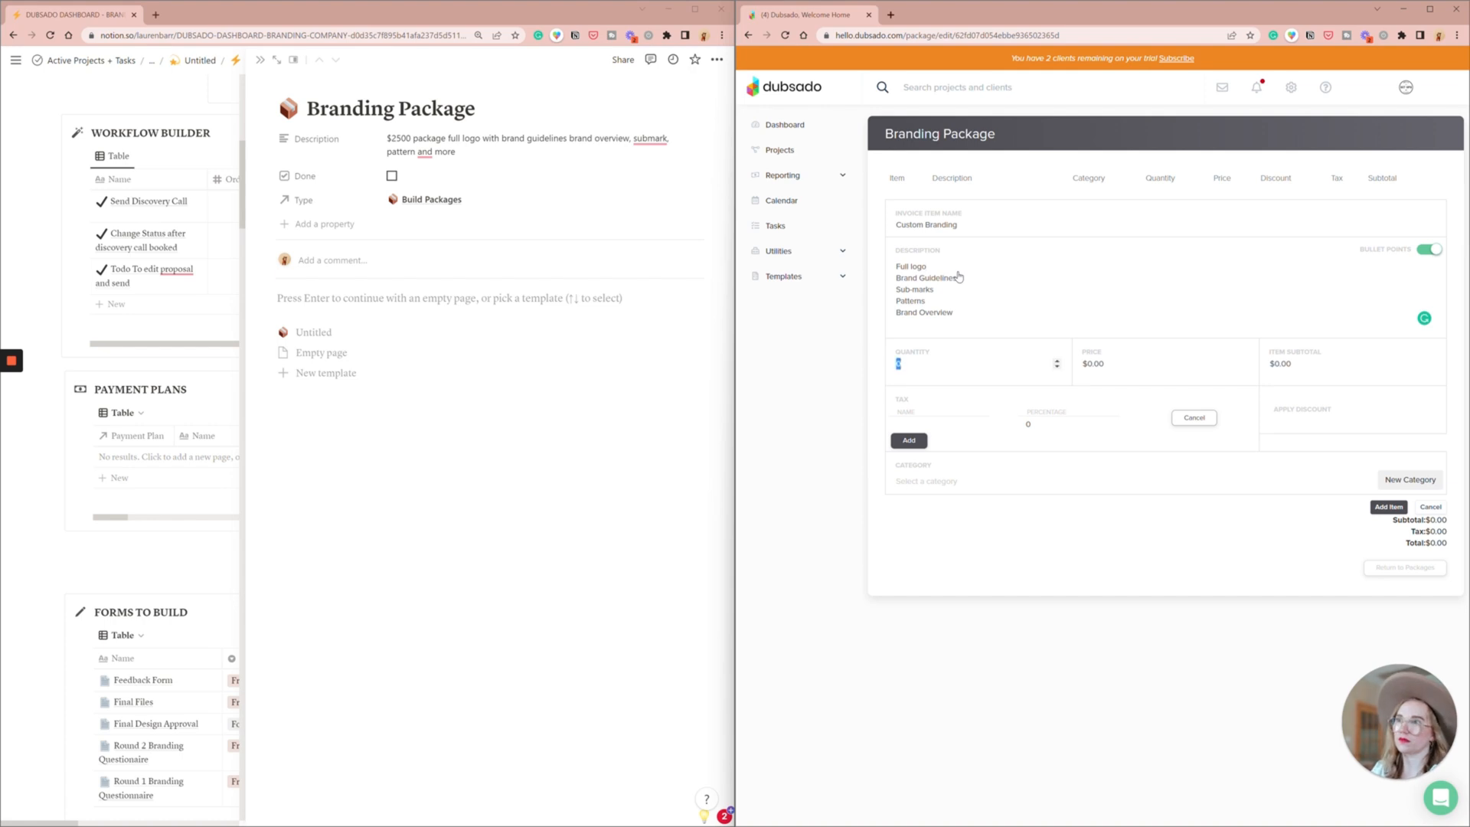
type("1")
key("Tab")
type("2500")
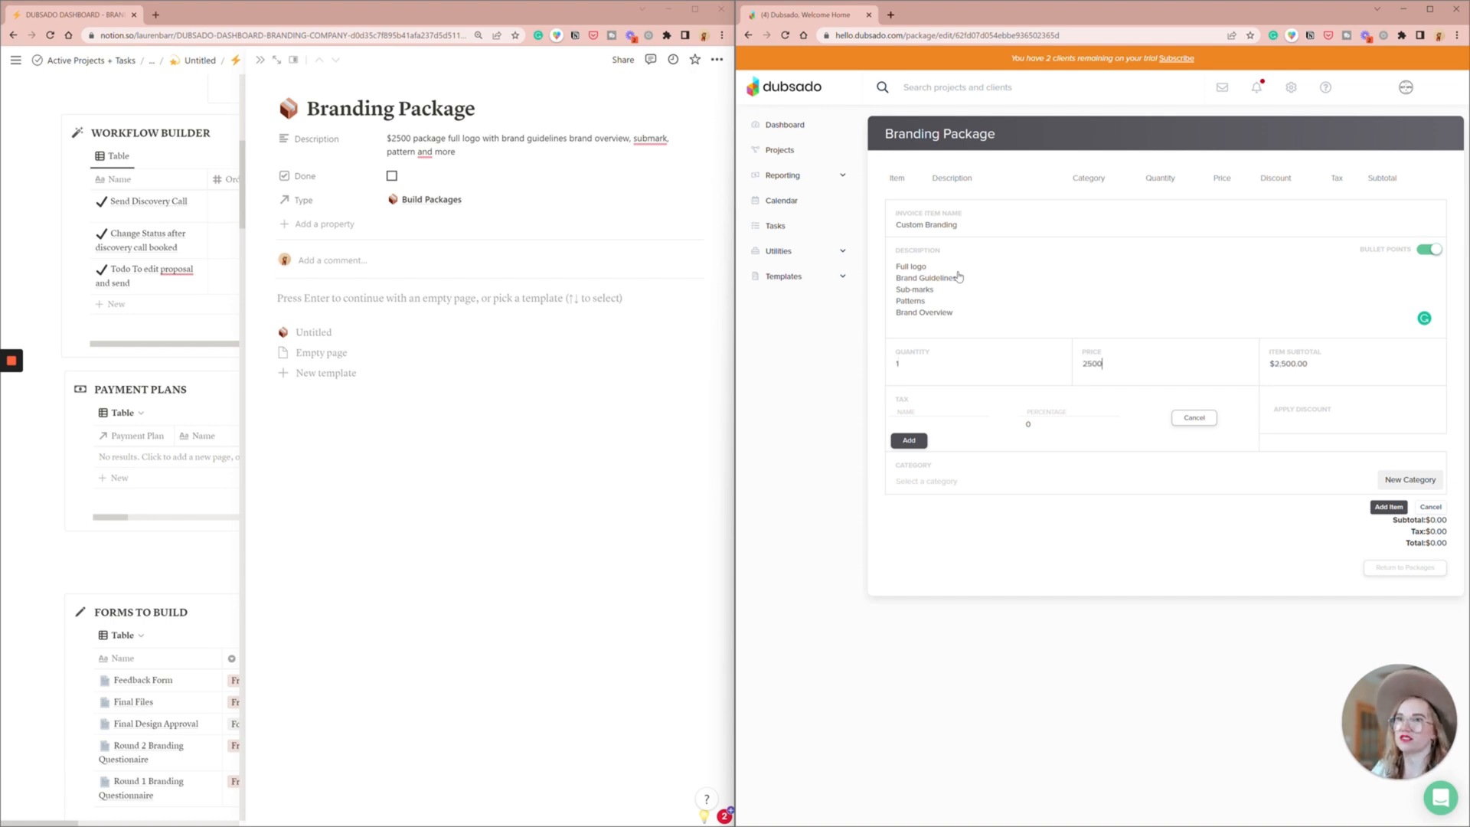
left_click(1194, 420)
- Create a category named "Branding" of type Services for the Custom Branding item
left_click(929, 464)
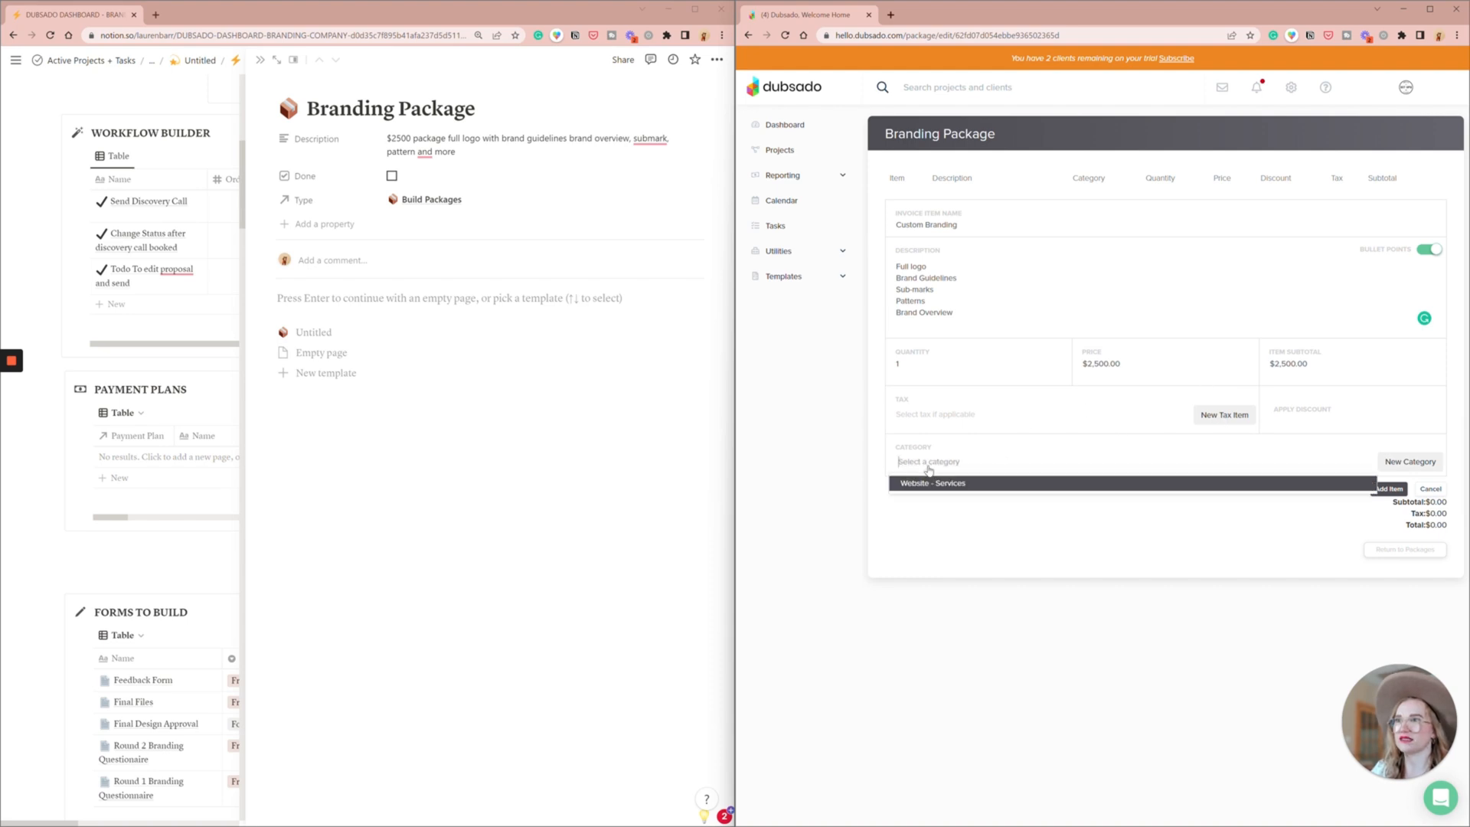
left_click(1406, 461)
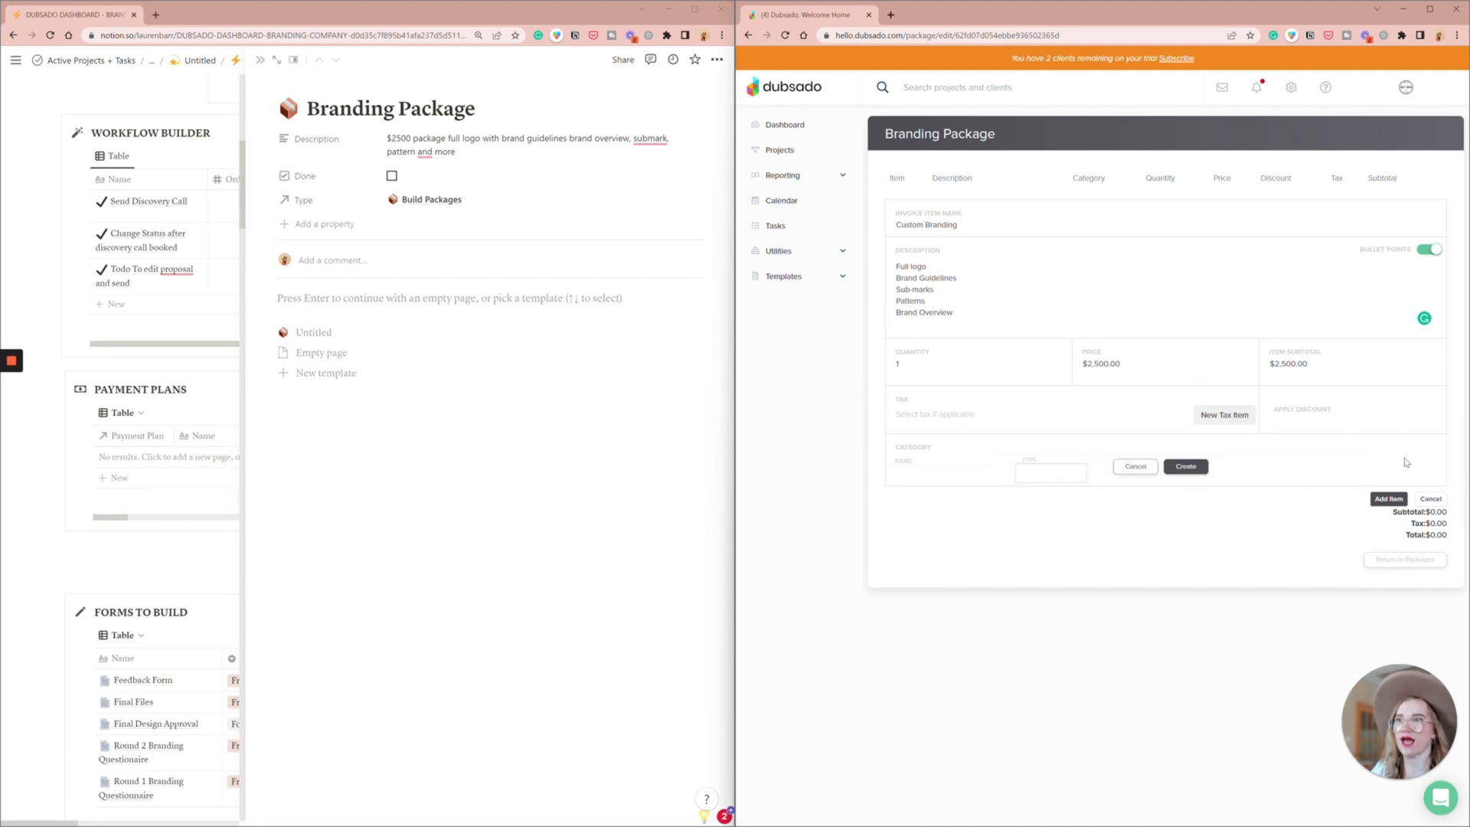
left_click(917, 474)
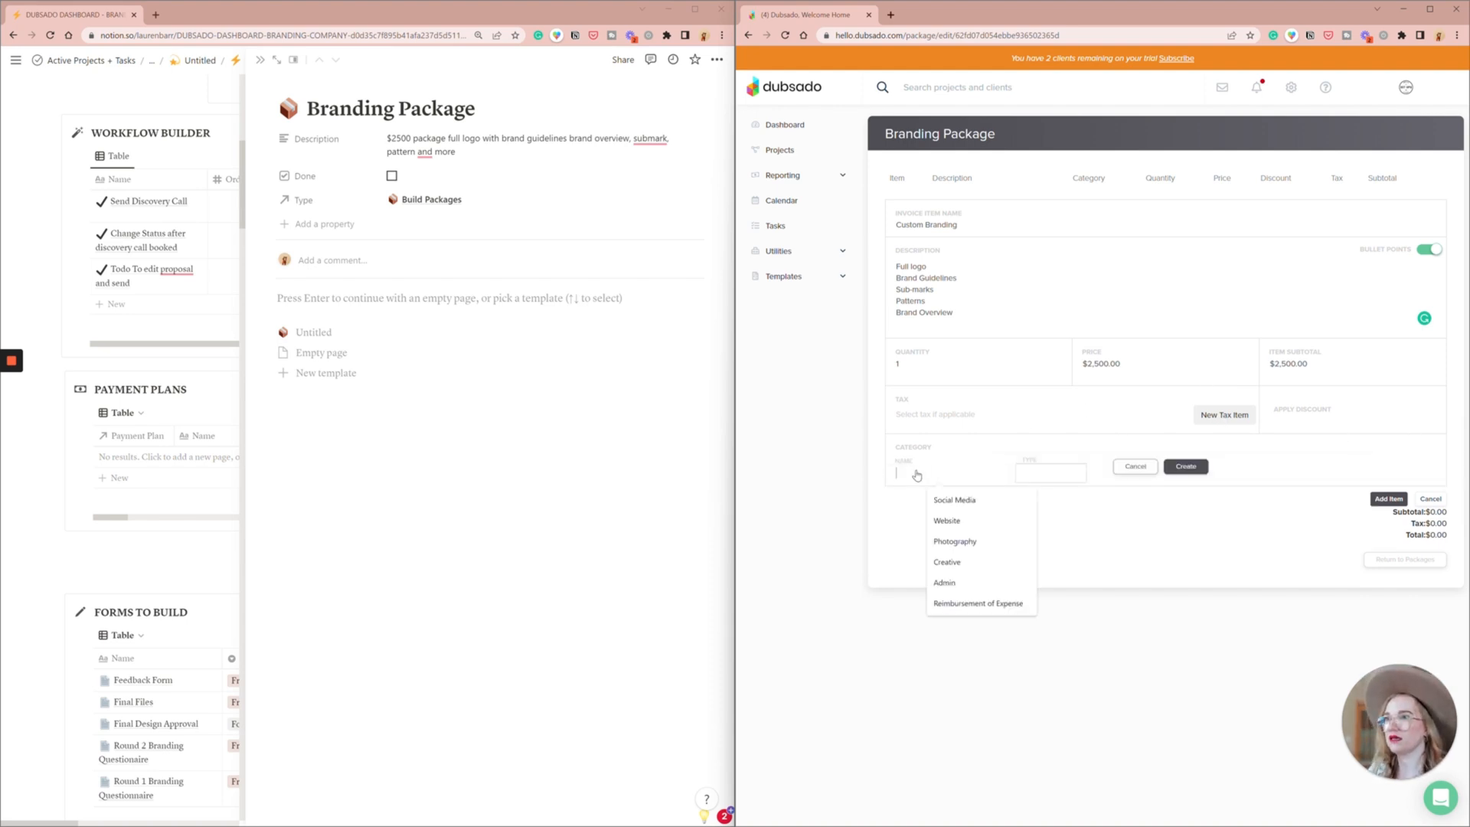
type("Branding")
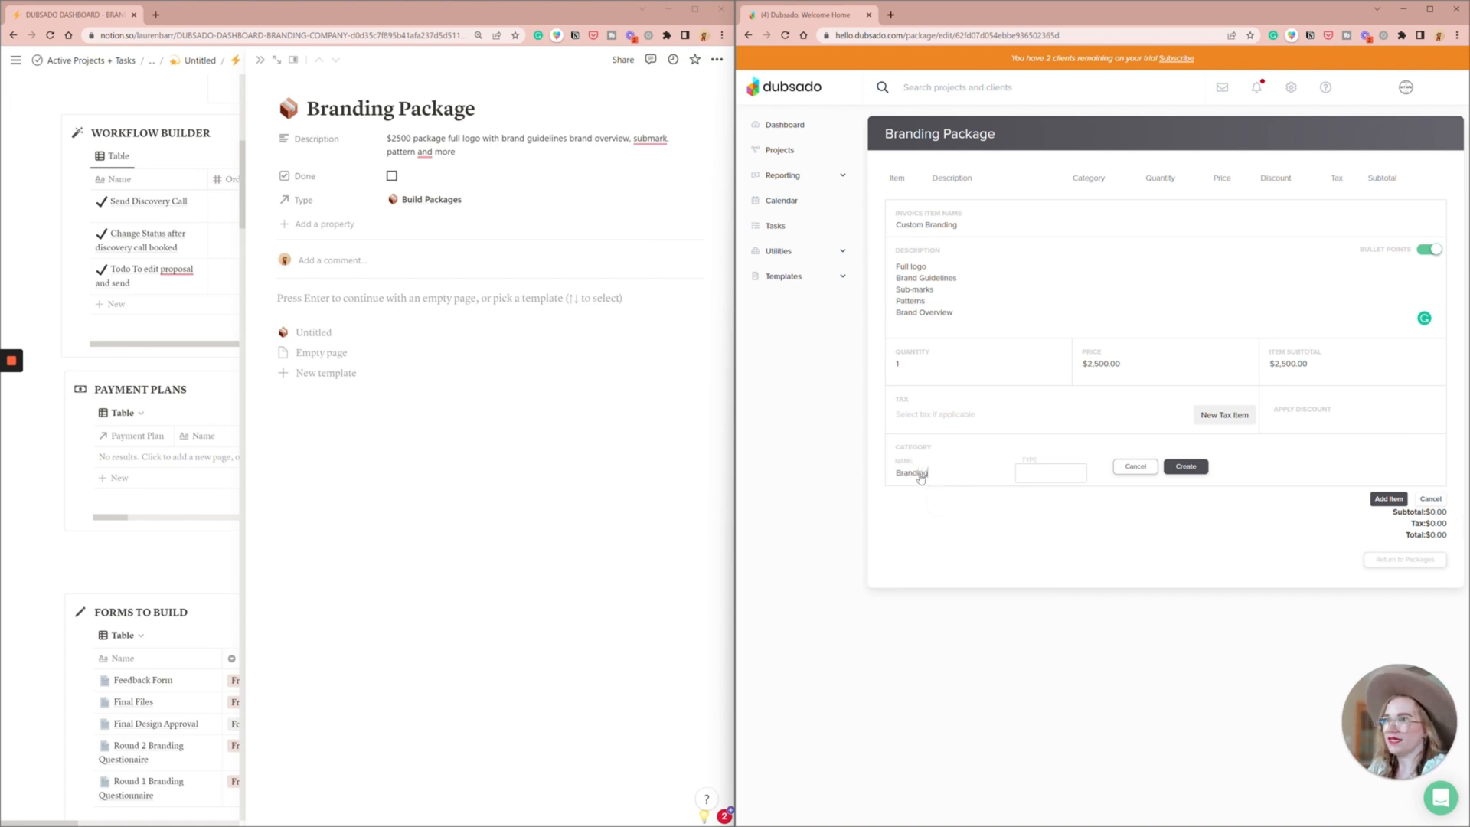
left_click(1046, 480)
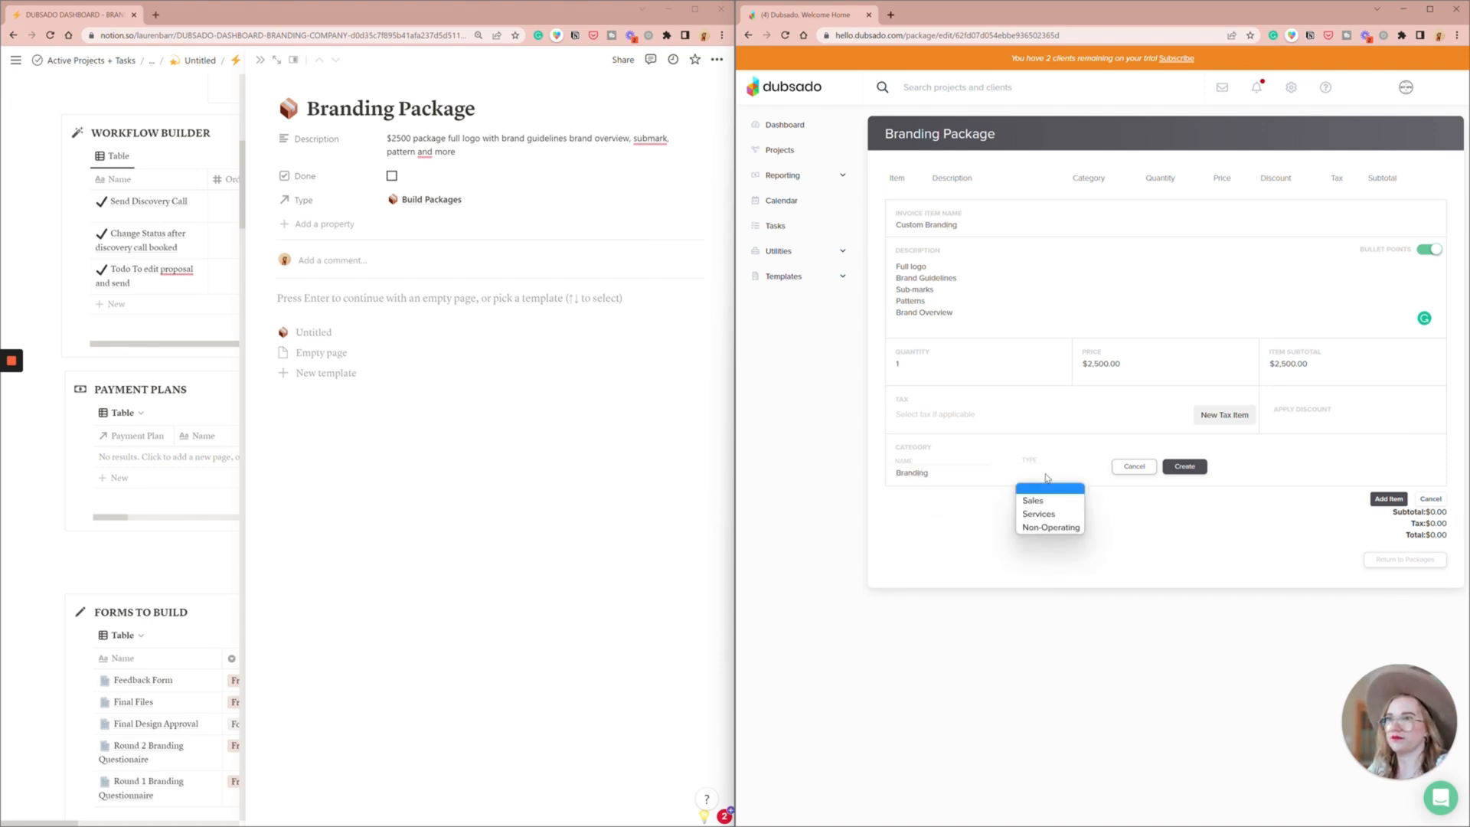
left_click(1050, 513)
left_click(1171, 473)
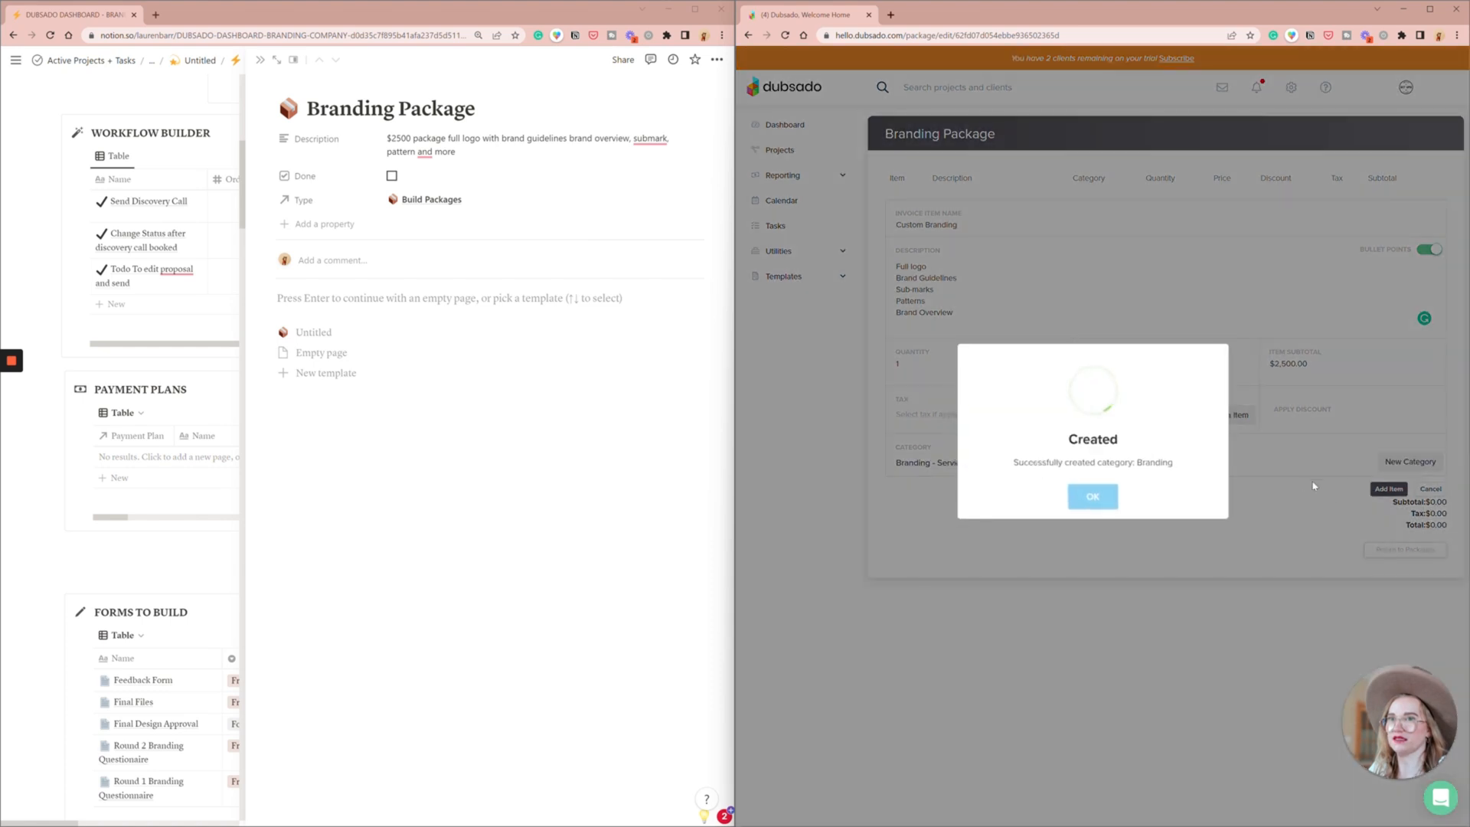
left_click(1101, 496)
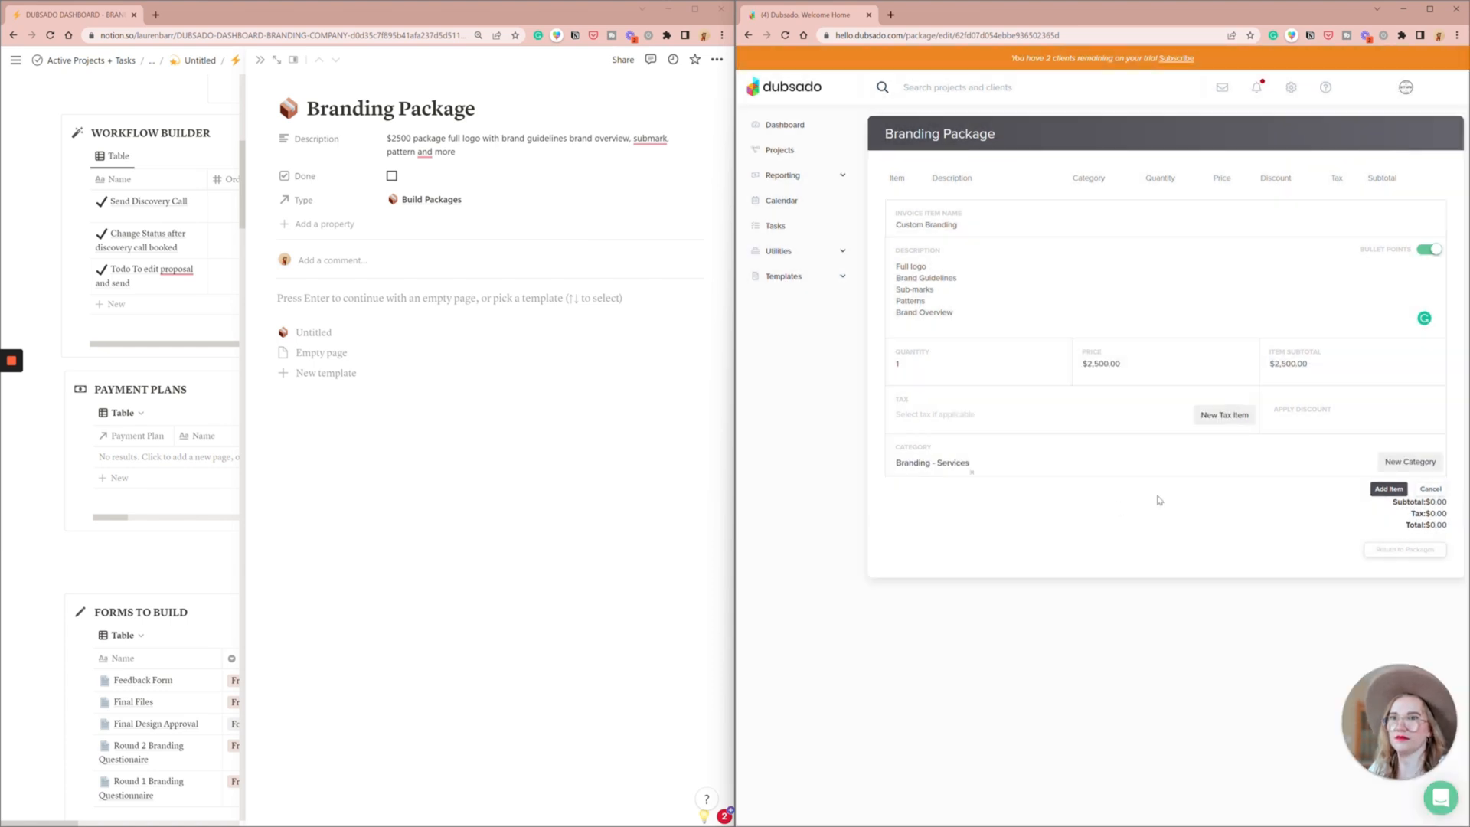
- Add the Custom Branding item to the package, and mark the Branding Package entry as done in Notion
left_click(1377, 491)
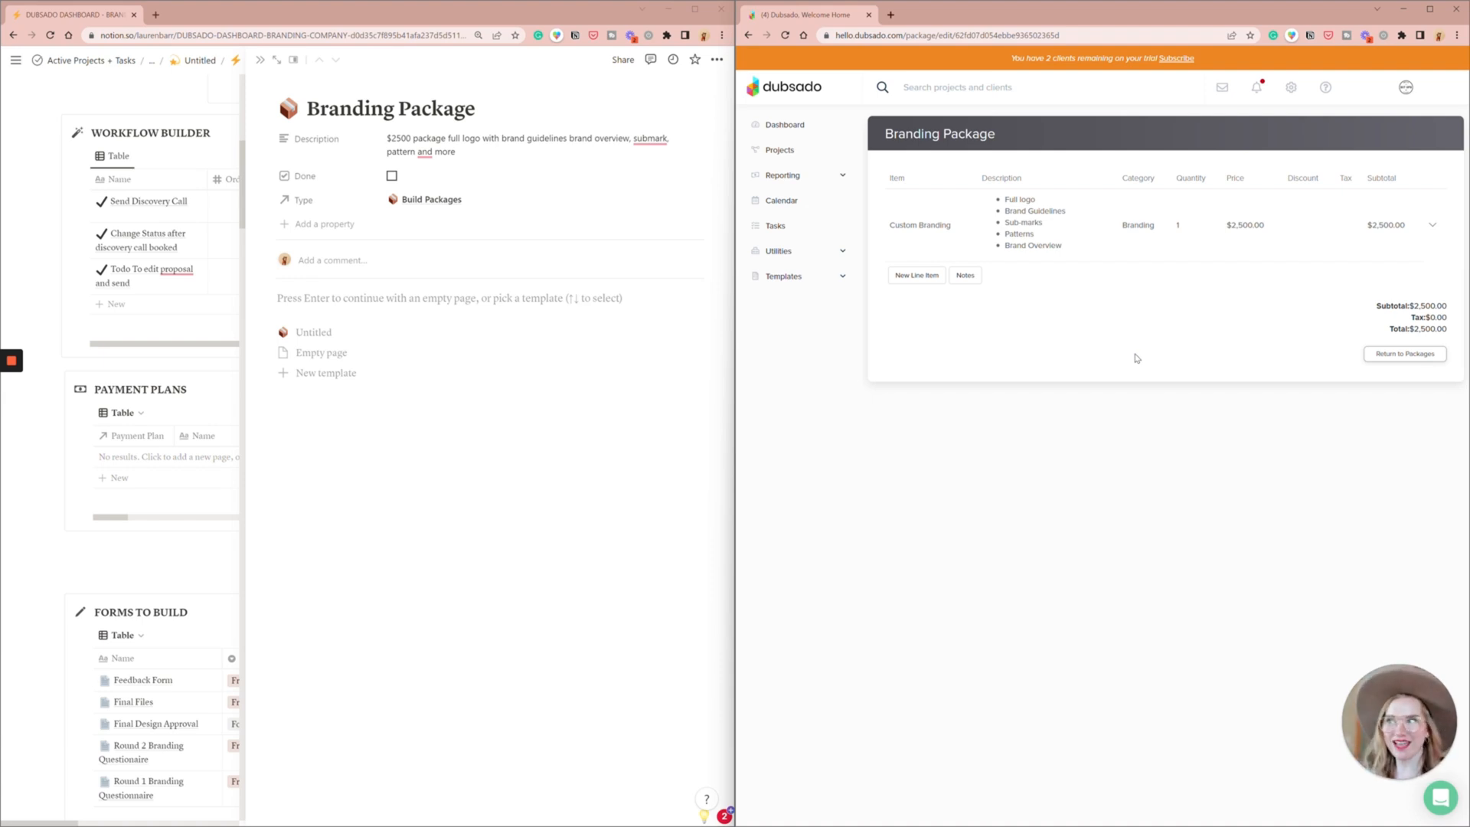
left_click(391, 175)
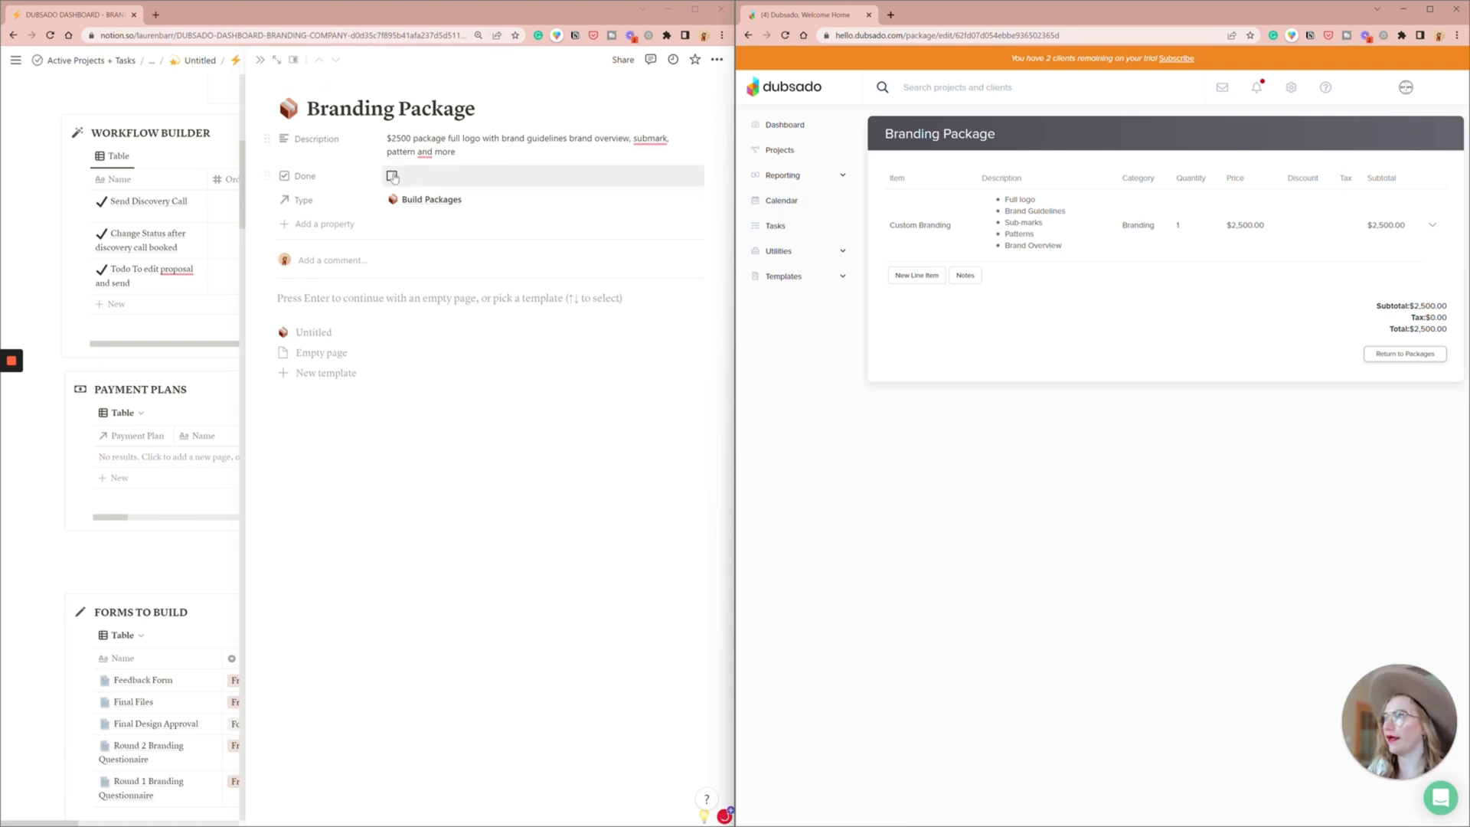
key("Escape")
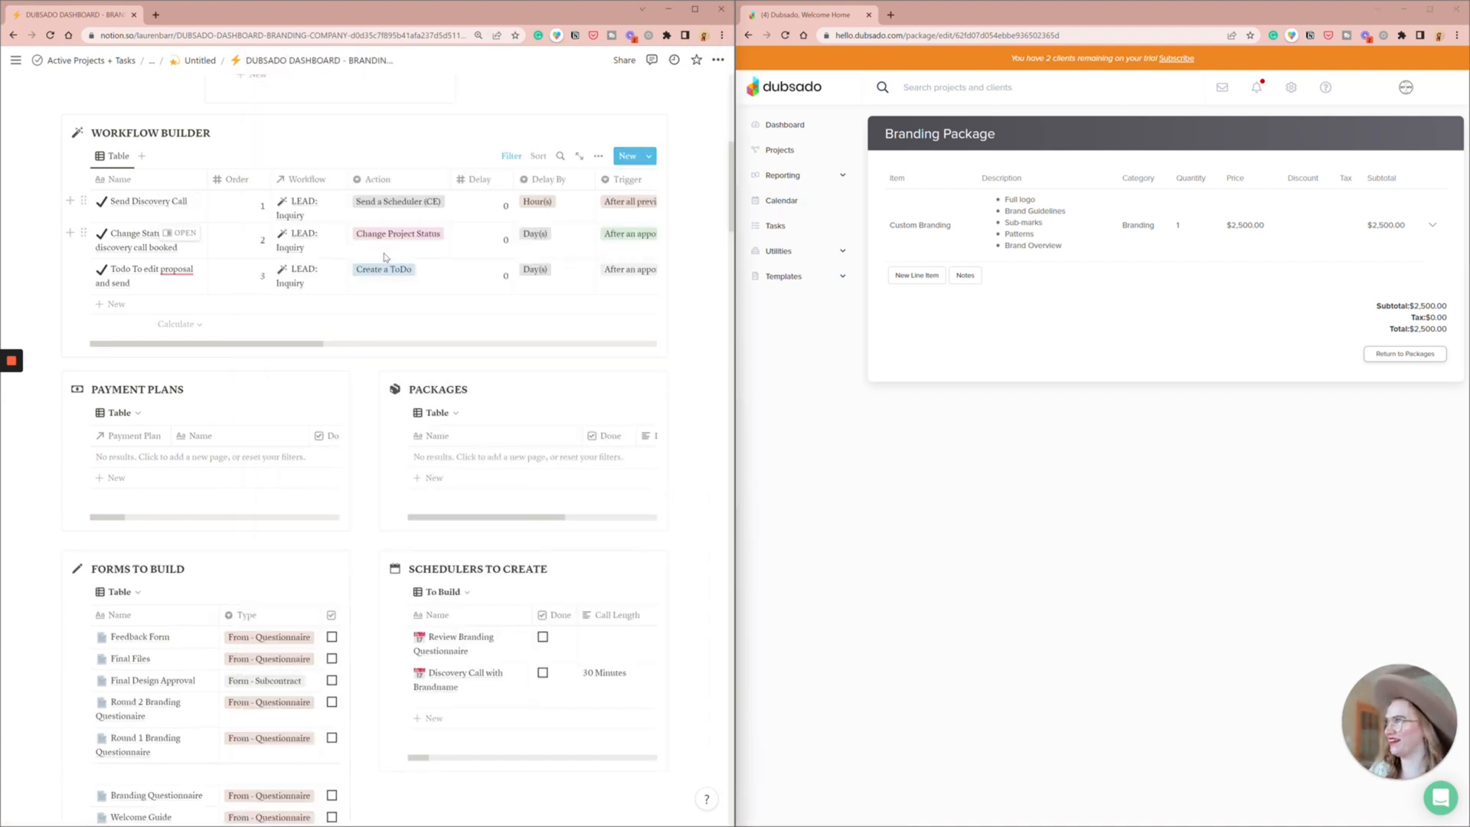
- Create a new appointment scheduler template in Dubsado named "Discovery Call with Brandname"
scroll(278, 467, "down", 3)
scroll(278, 468, "down", 1)
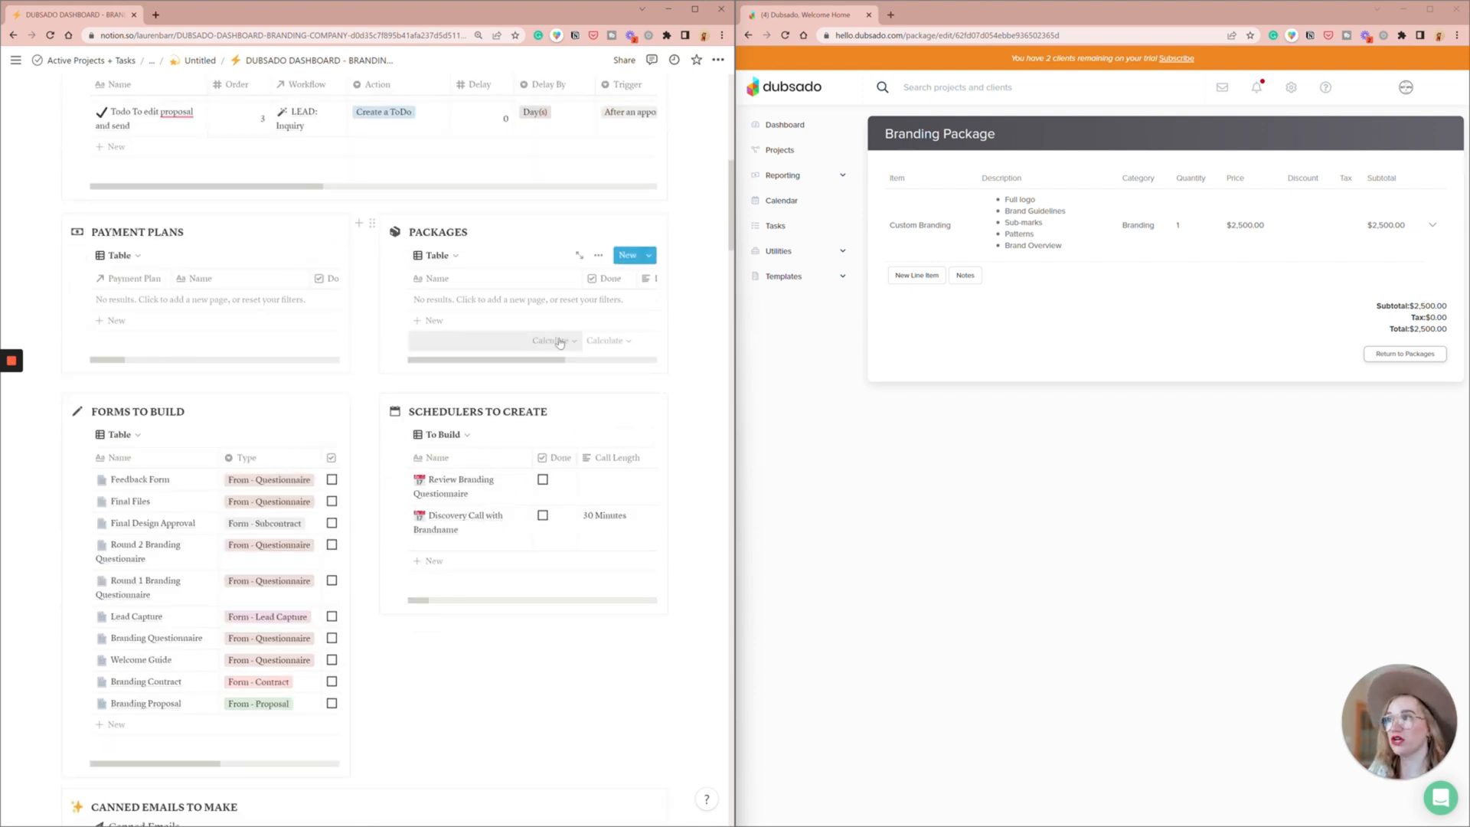
left_click(785, 277)
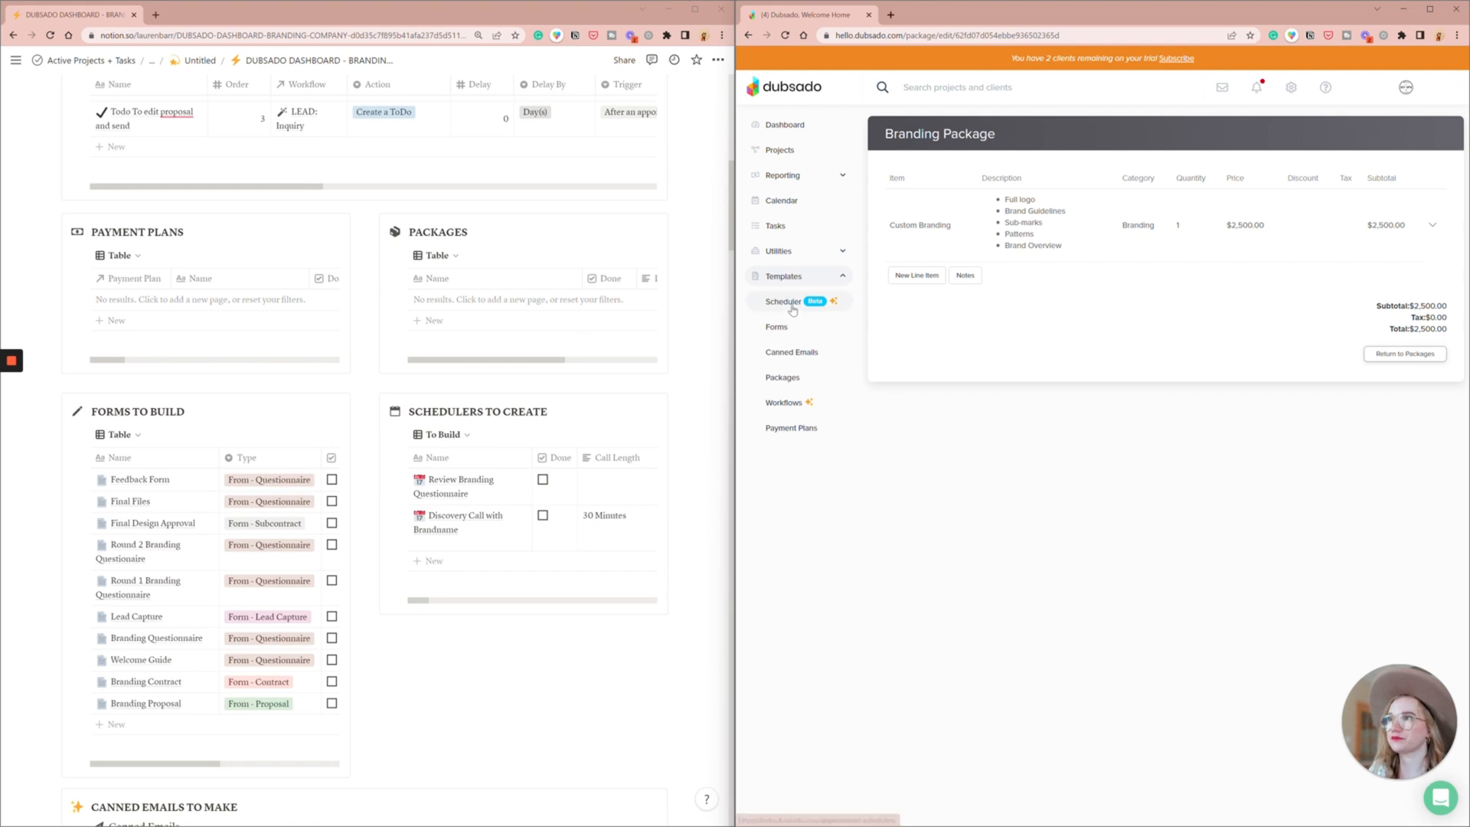
left_click(797, 304)
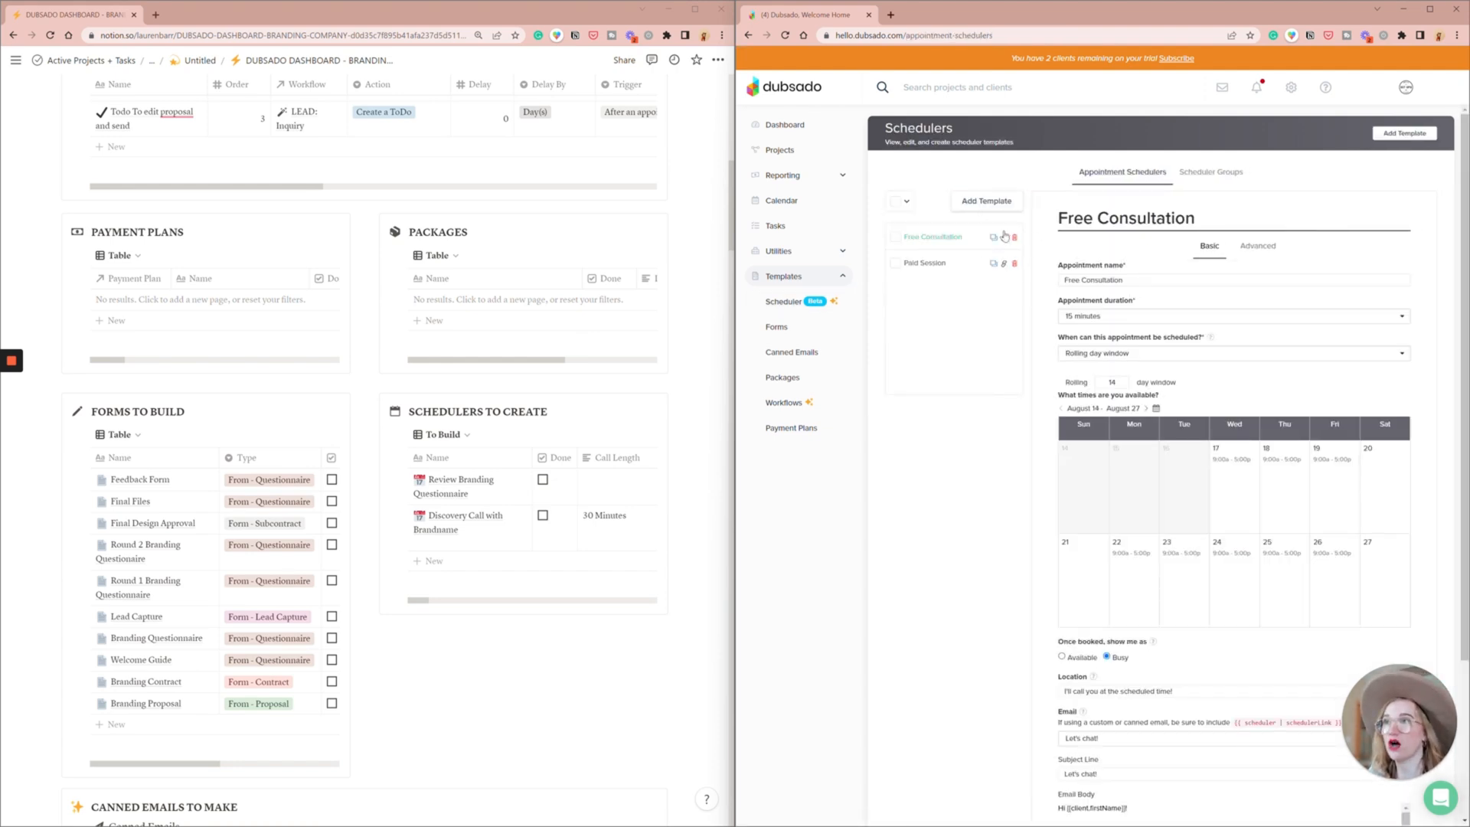
left_click(987, 204)
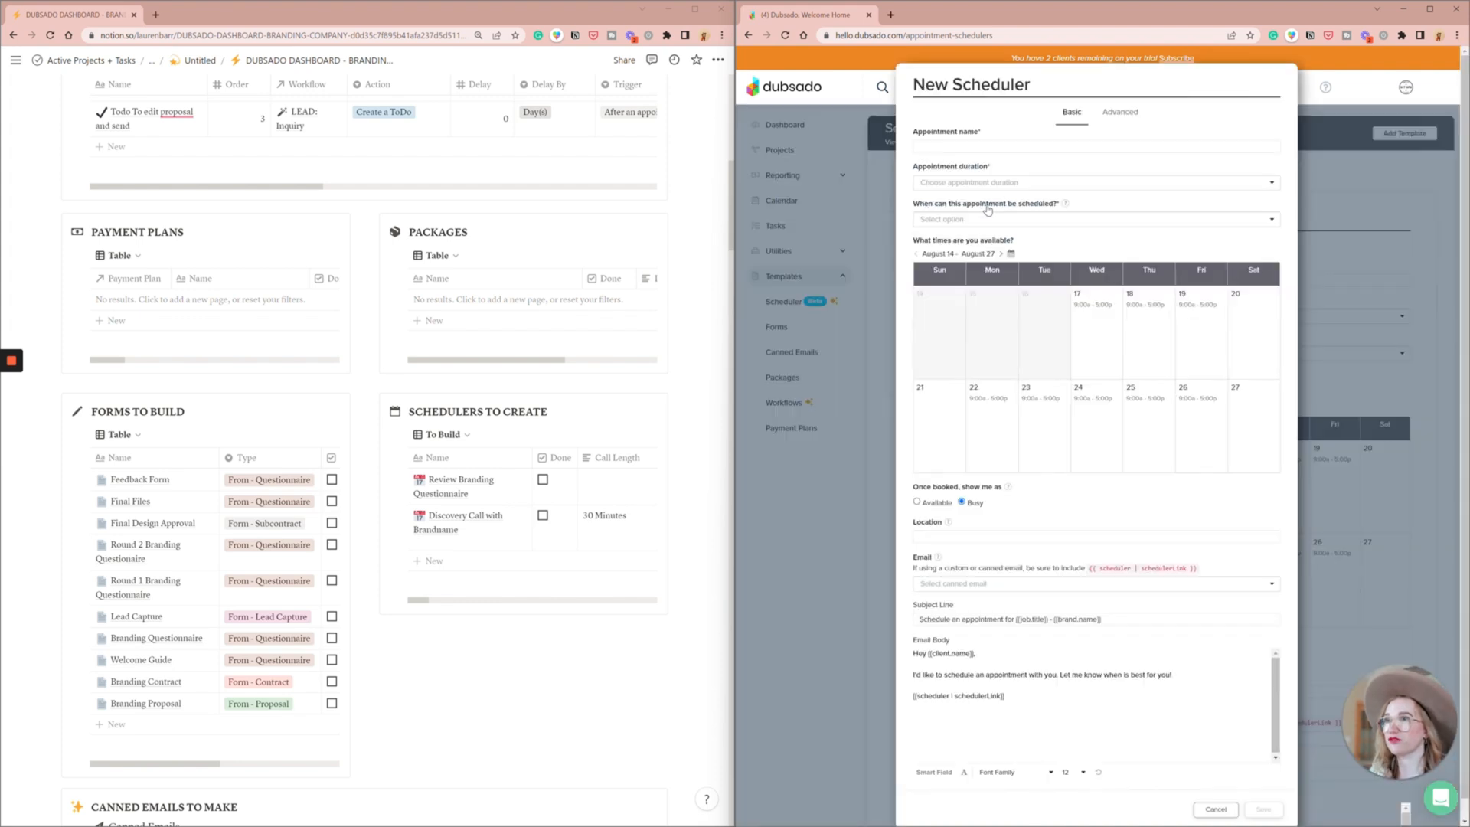
type("Disoc")
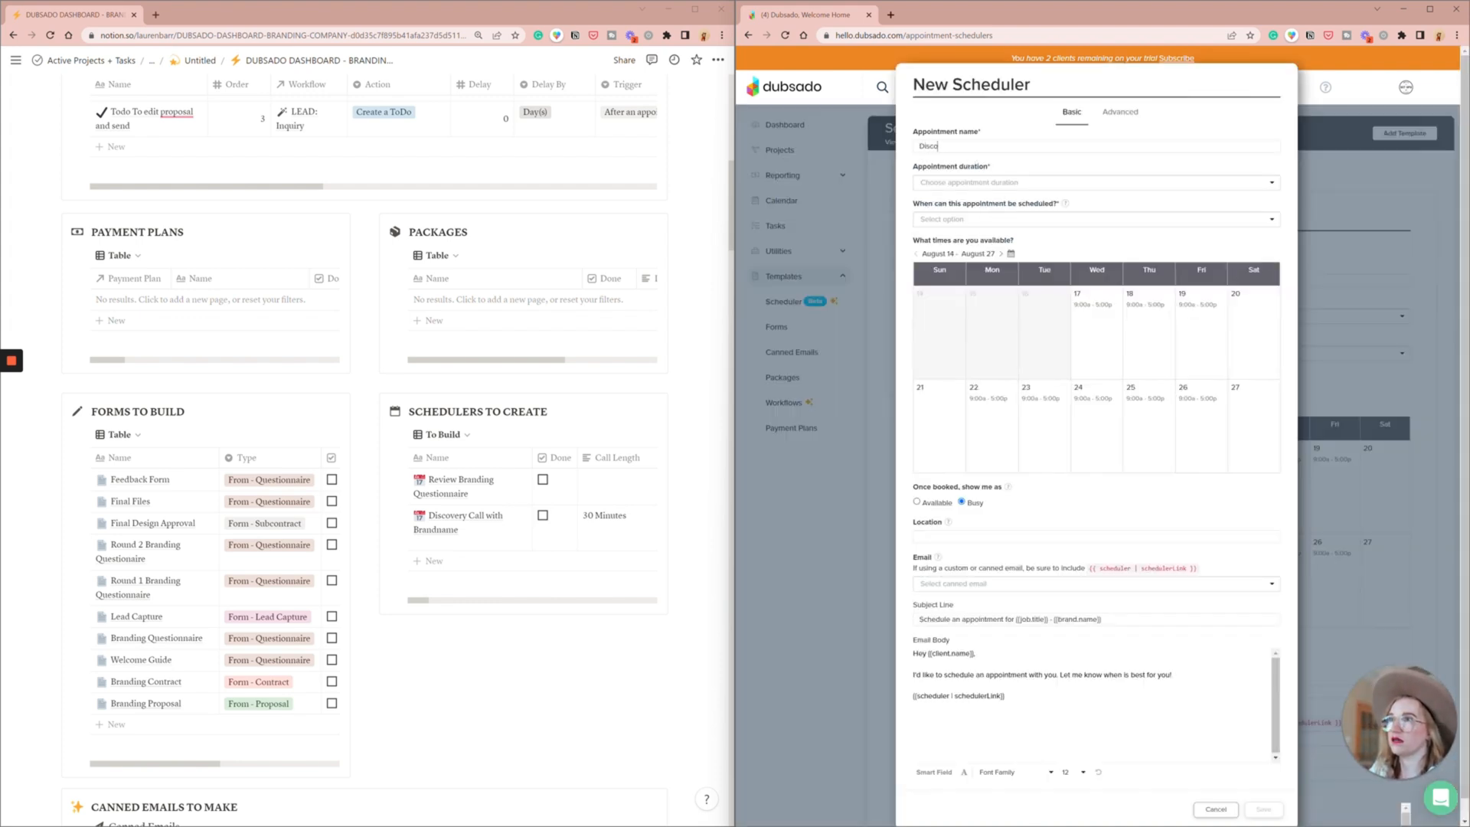
type("very Call with Brand")
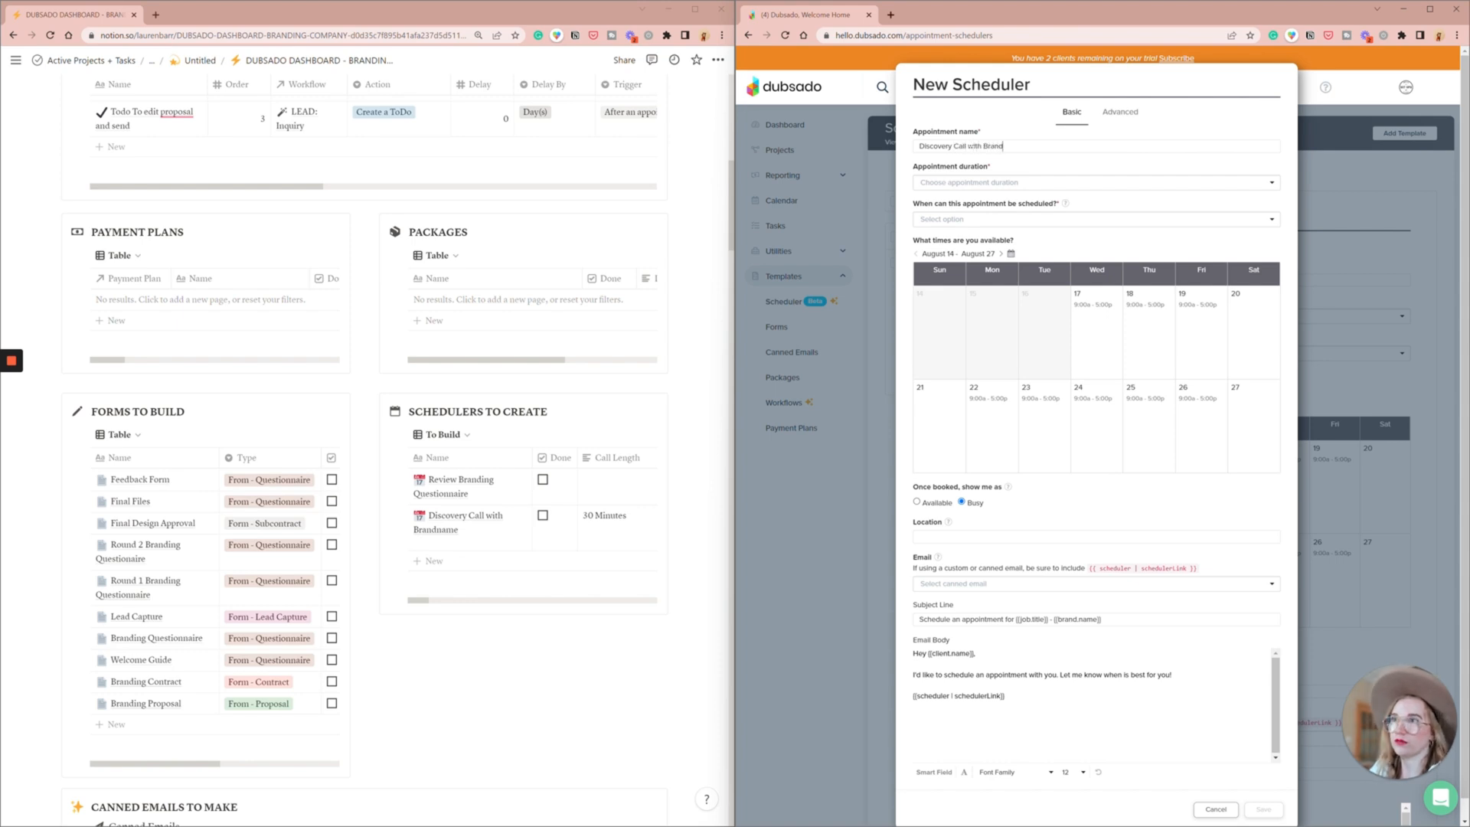
type("name")
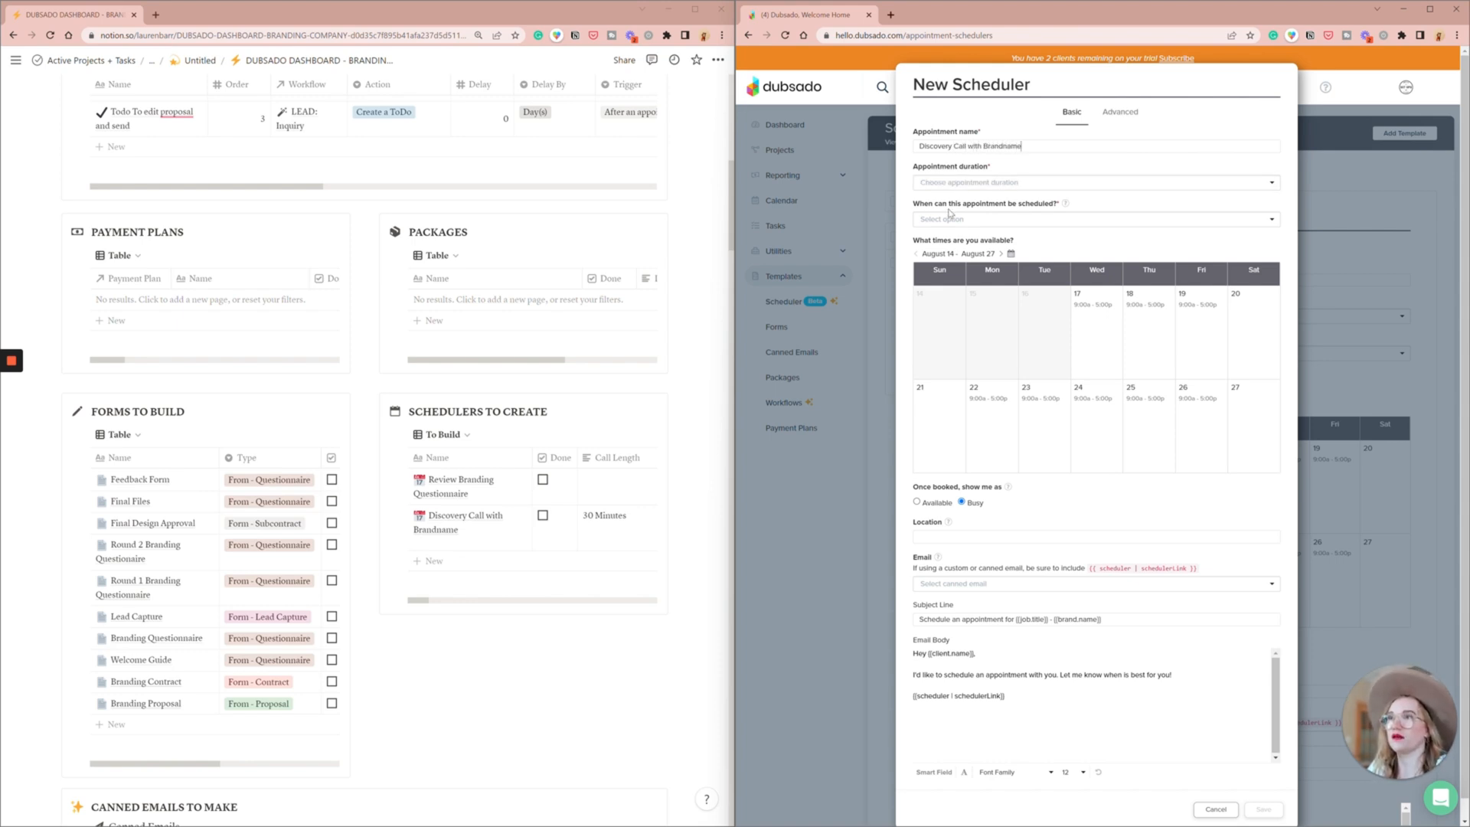
- Set the discovery call's duration to 30 minutes and its availability to a rolling 45 day window
left_click(949, 183)
left_click(963, 221)
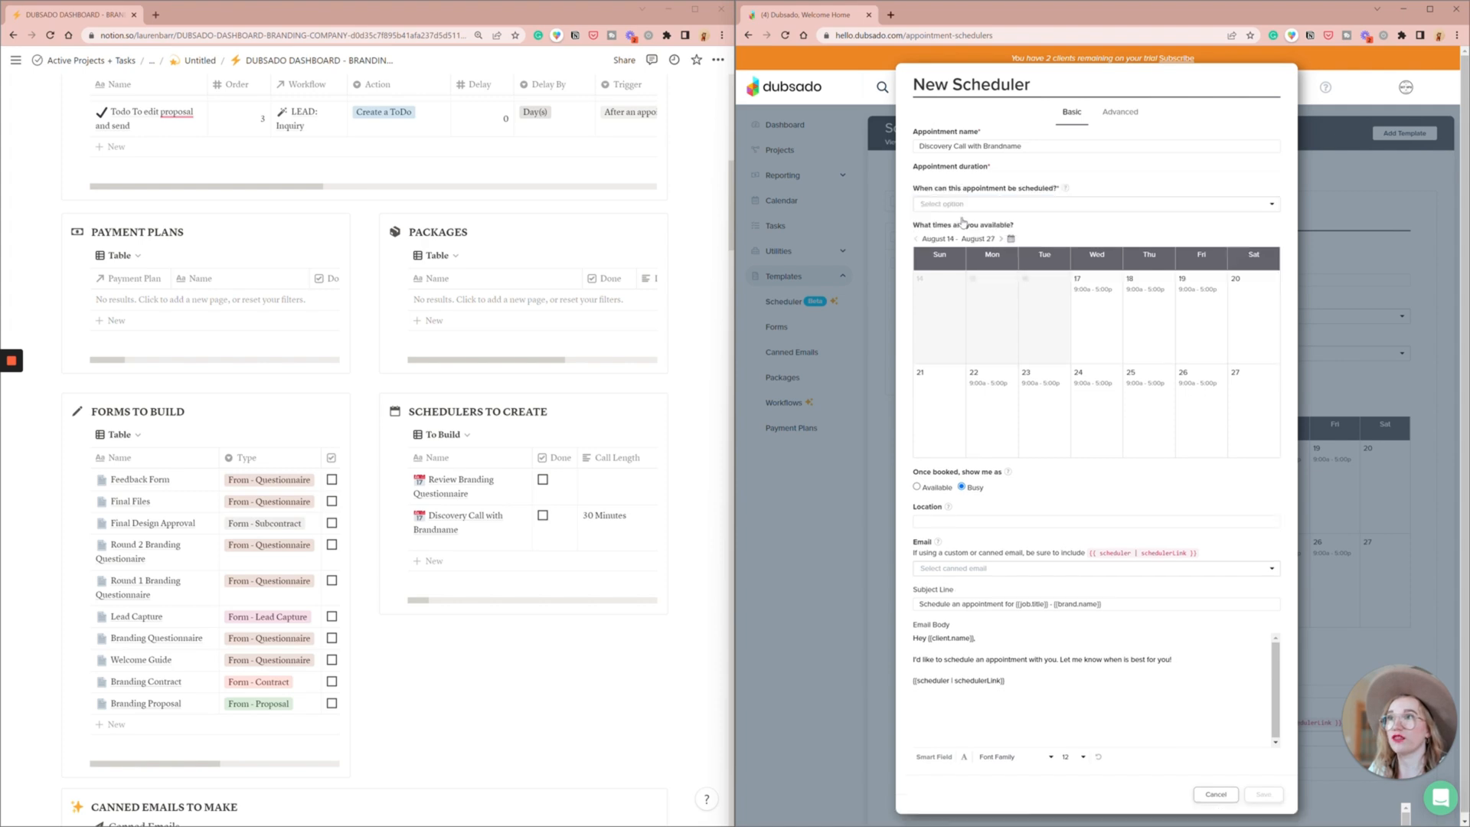
left_click(963, 222)
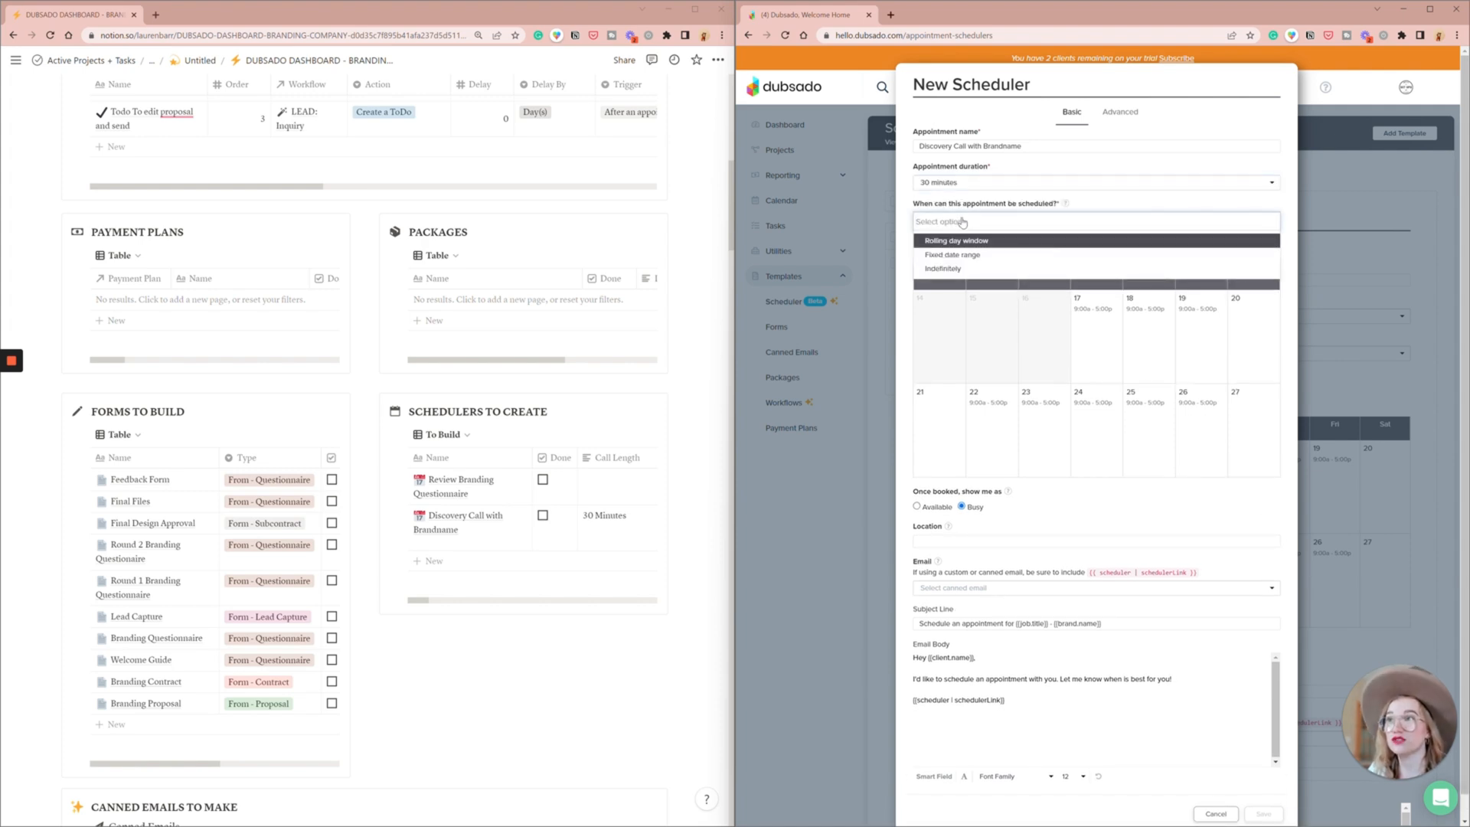
left_click(996, 240)
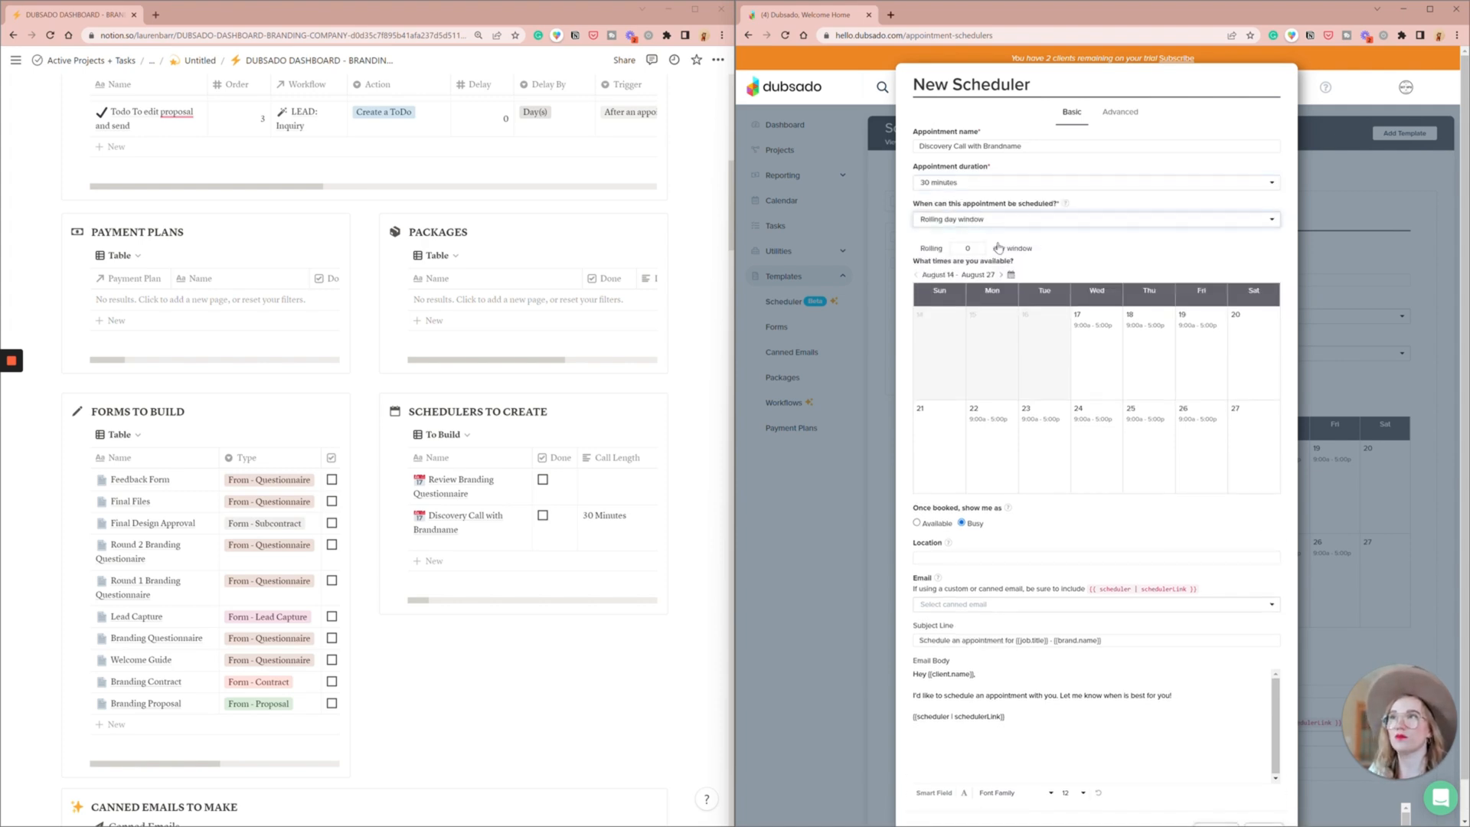
type("15")
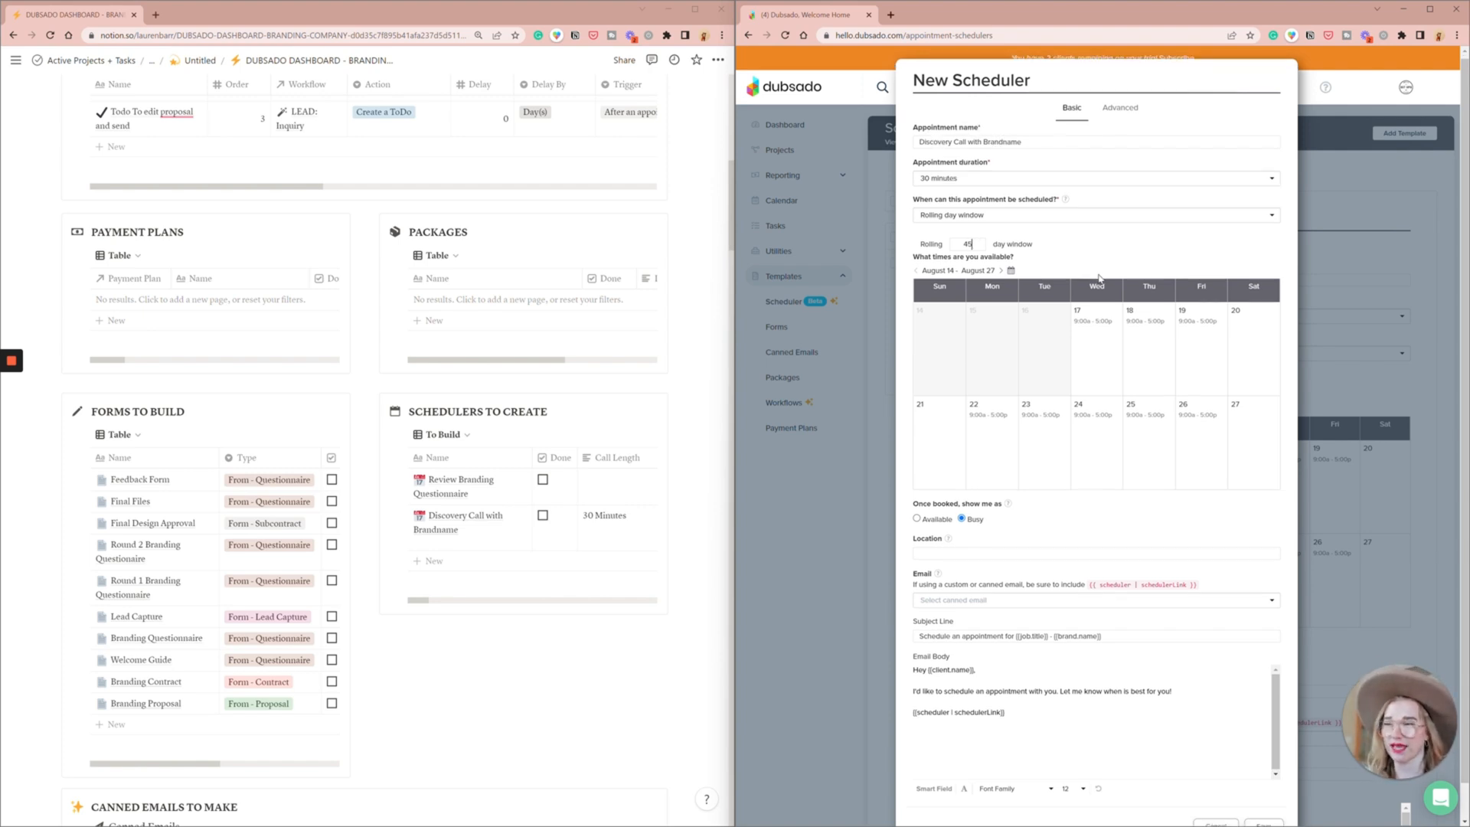
- Set the discovery call's location to "I'll call you!" and save the new scheduler
scroll(1100, 278, "down", 1)
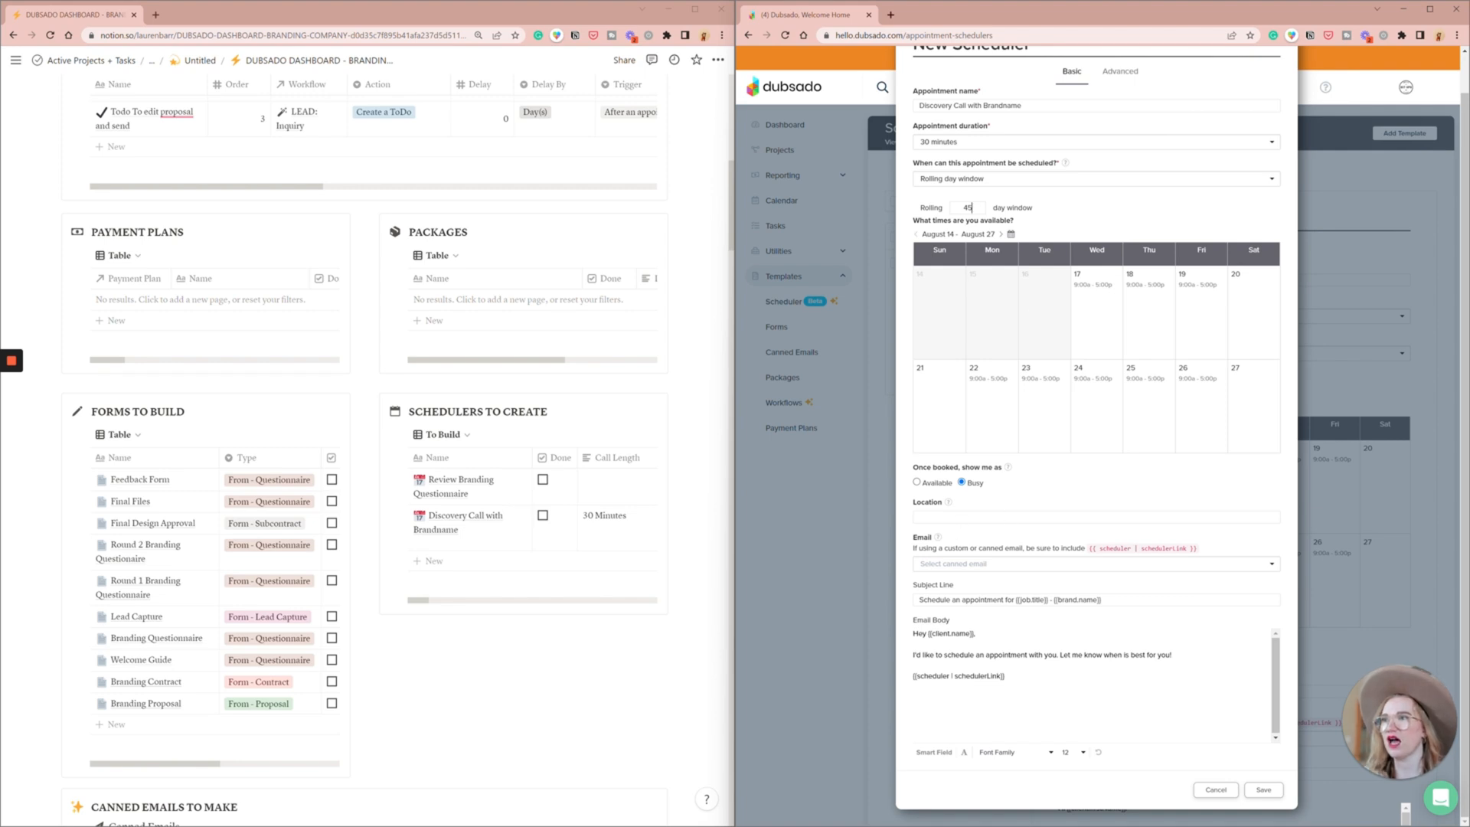
type("I'll Cal")
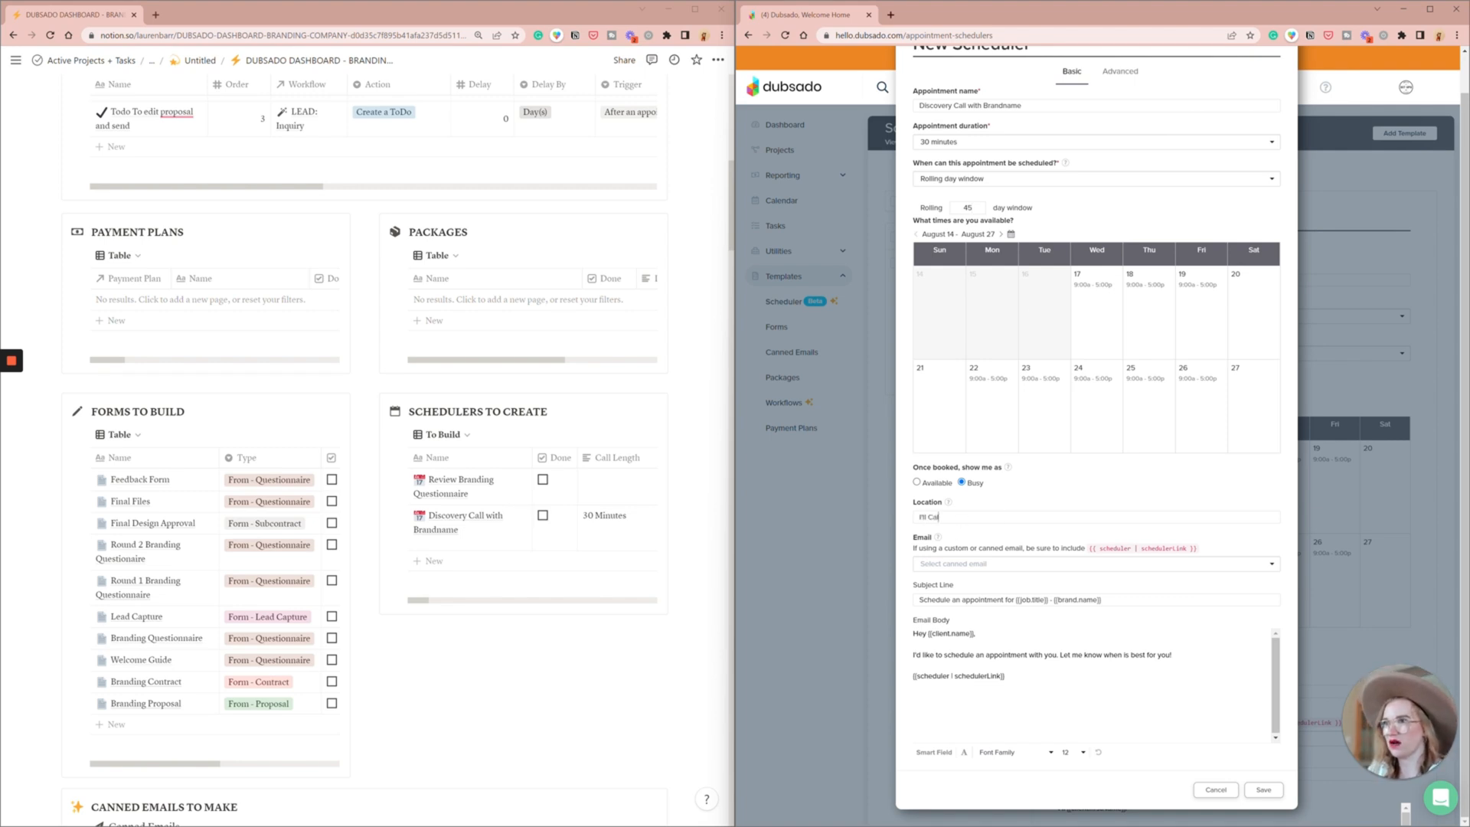
type("l you")
type("all")
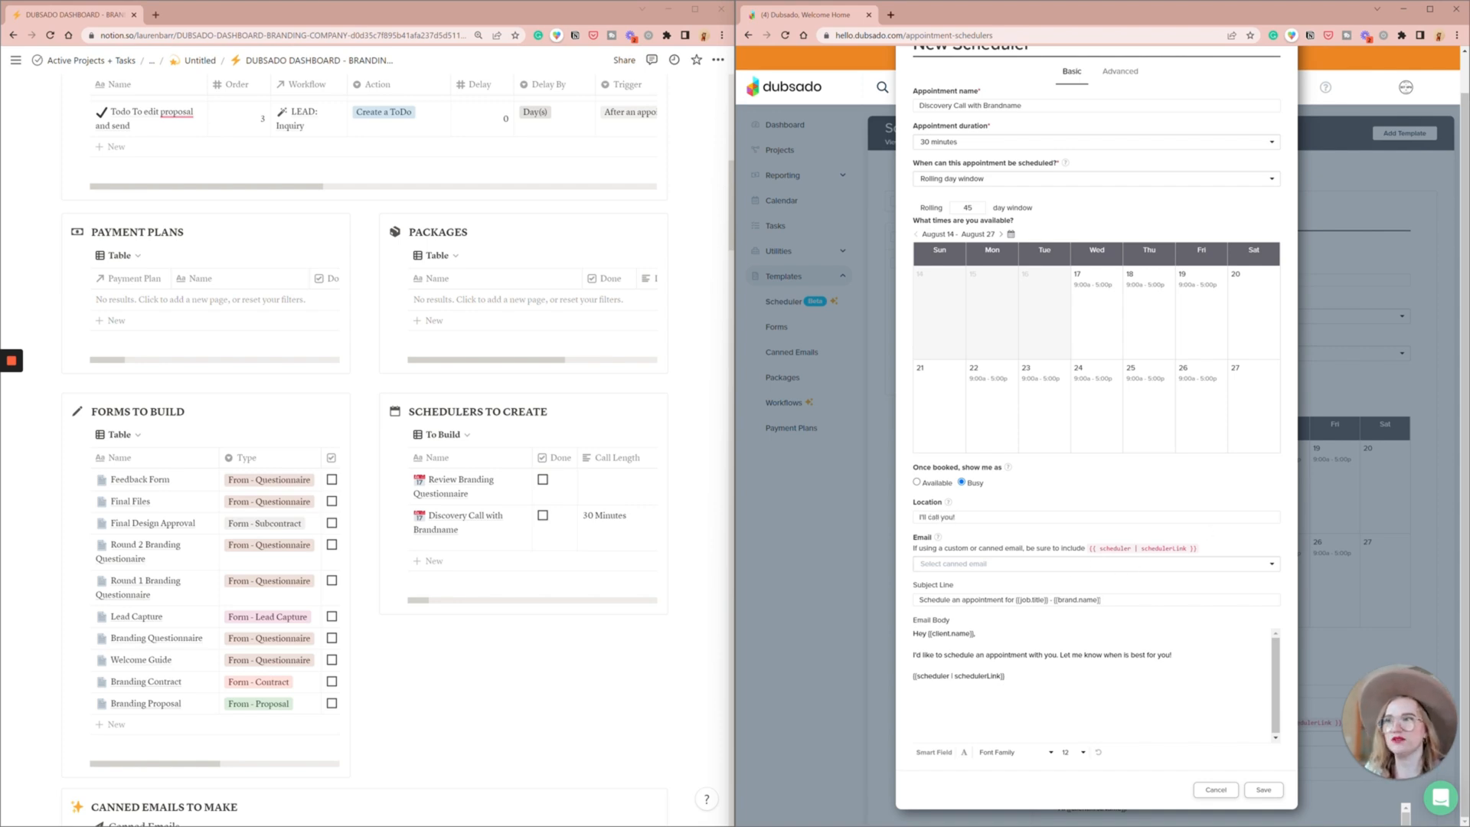
left_click(1015, 567)
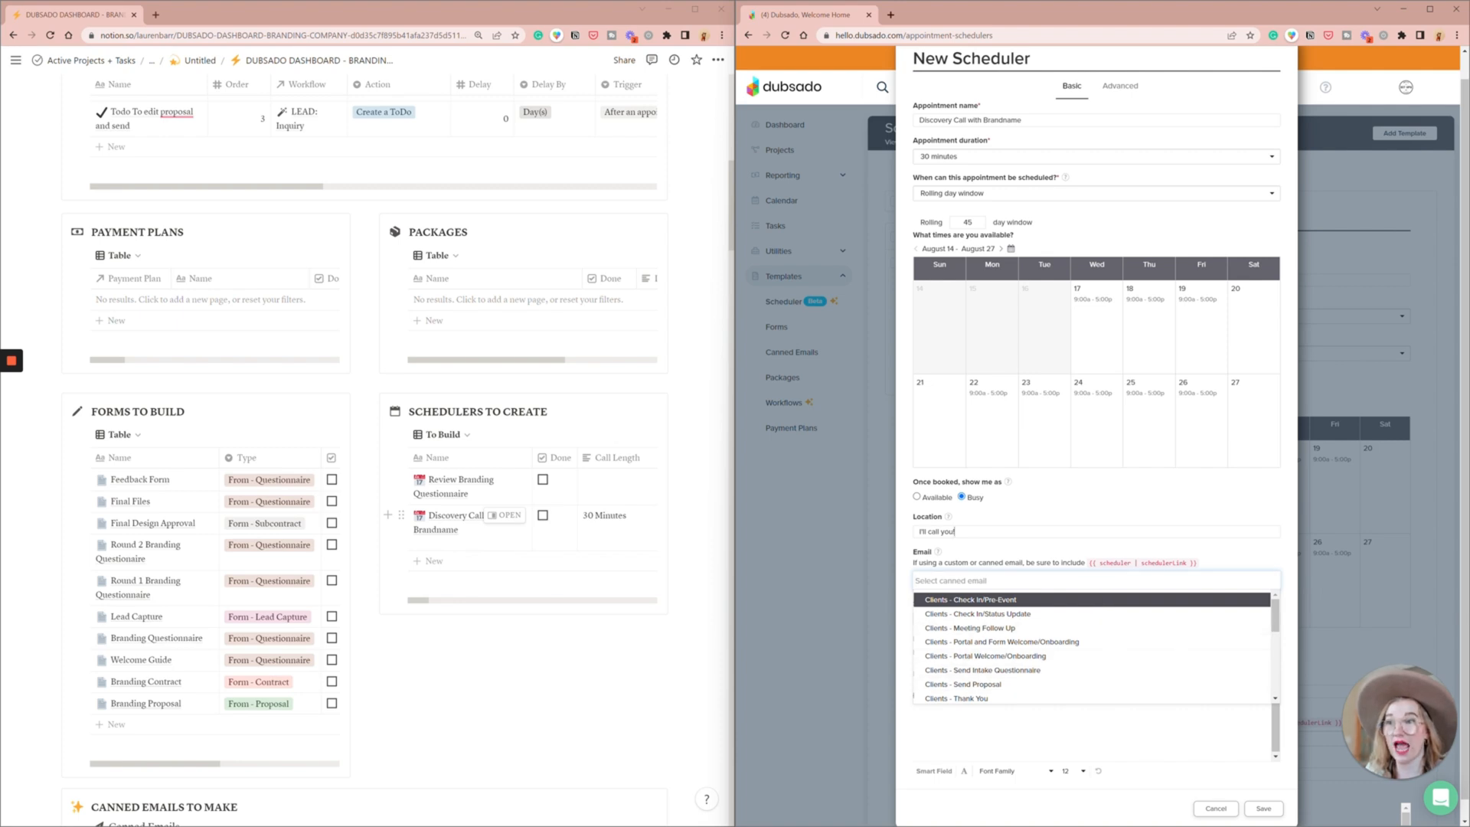
left_click(1185, 572)
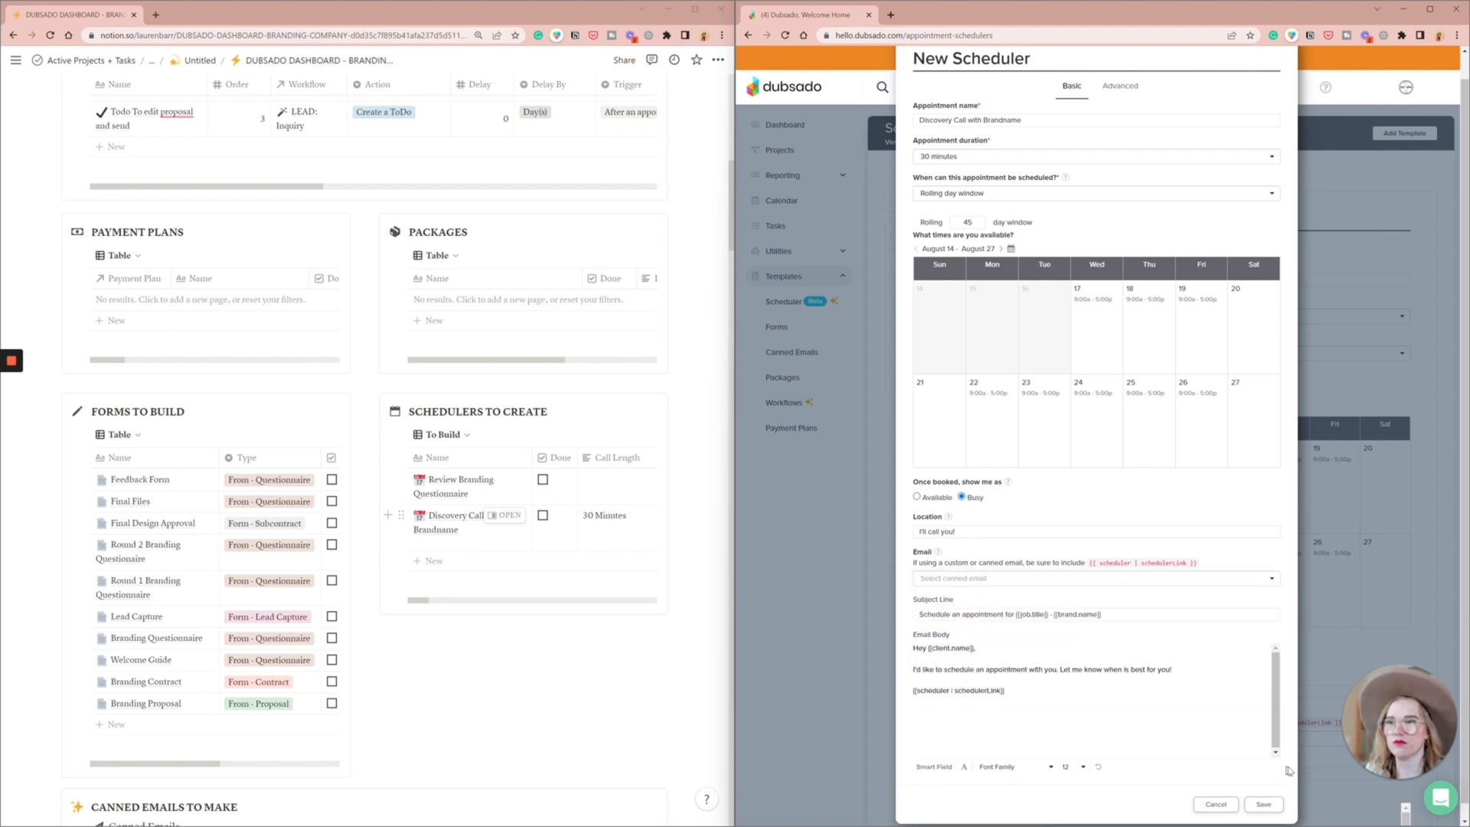
left_click(1266, 803)
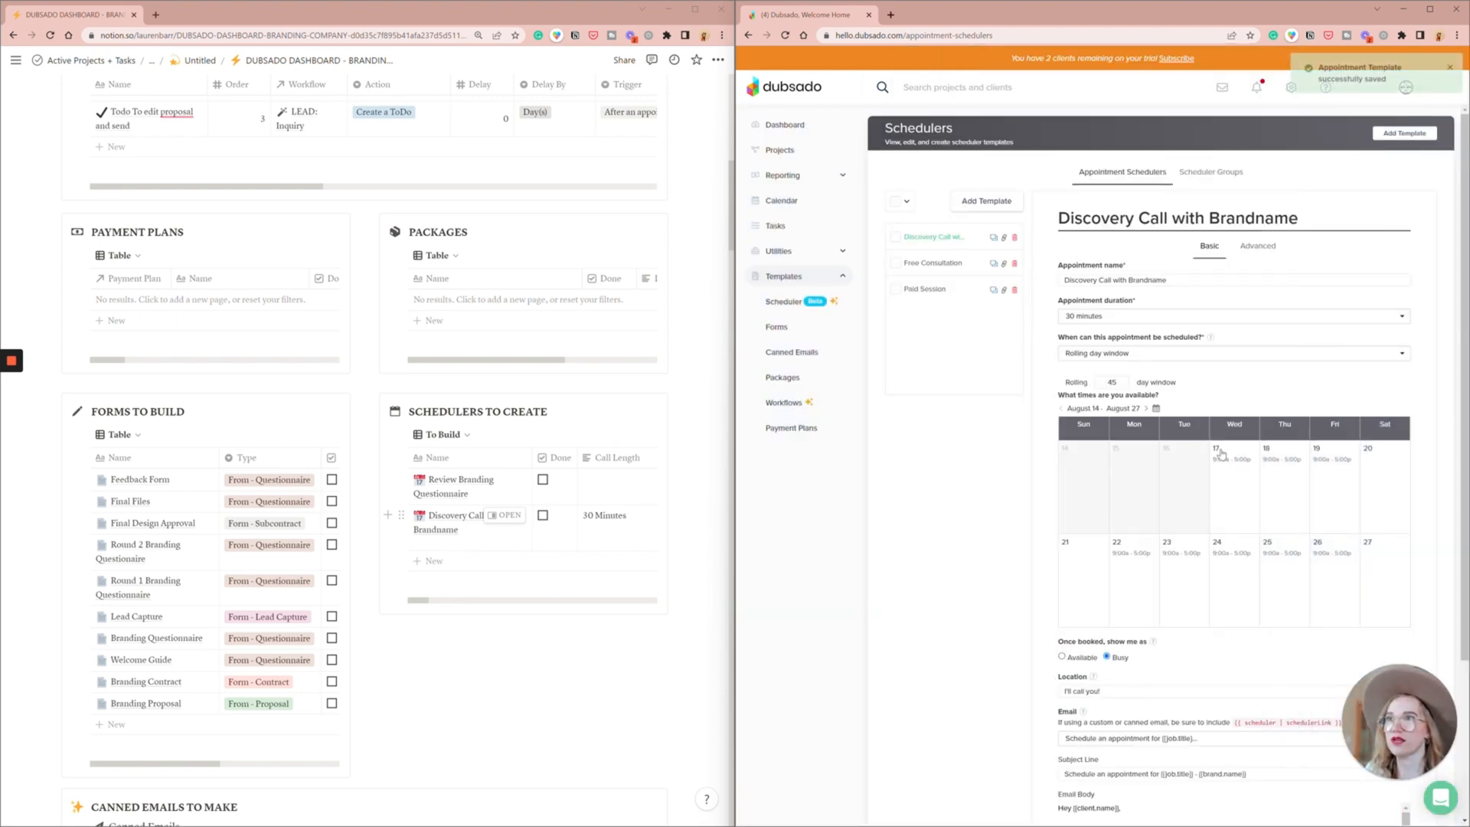
- Following the Notion entry, prevent booking less than 24 hours ahead, add a 15 minute buffer after the appointment, and allow 1 use
left_click(1259, 251)
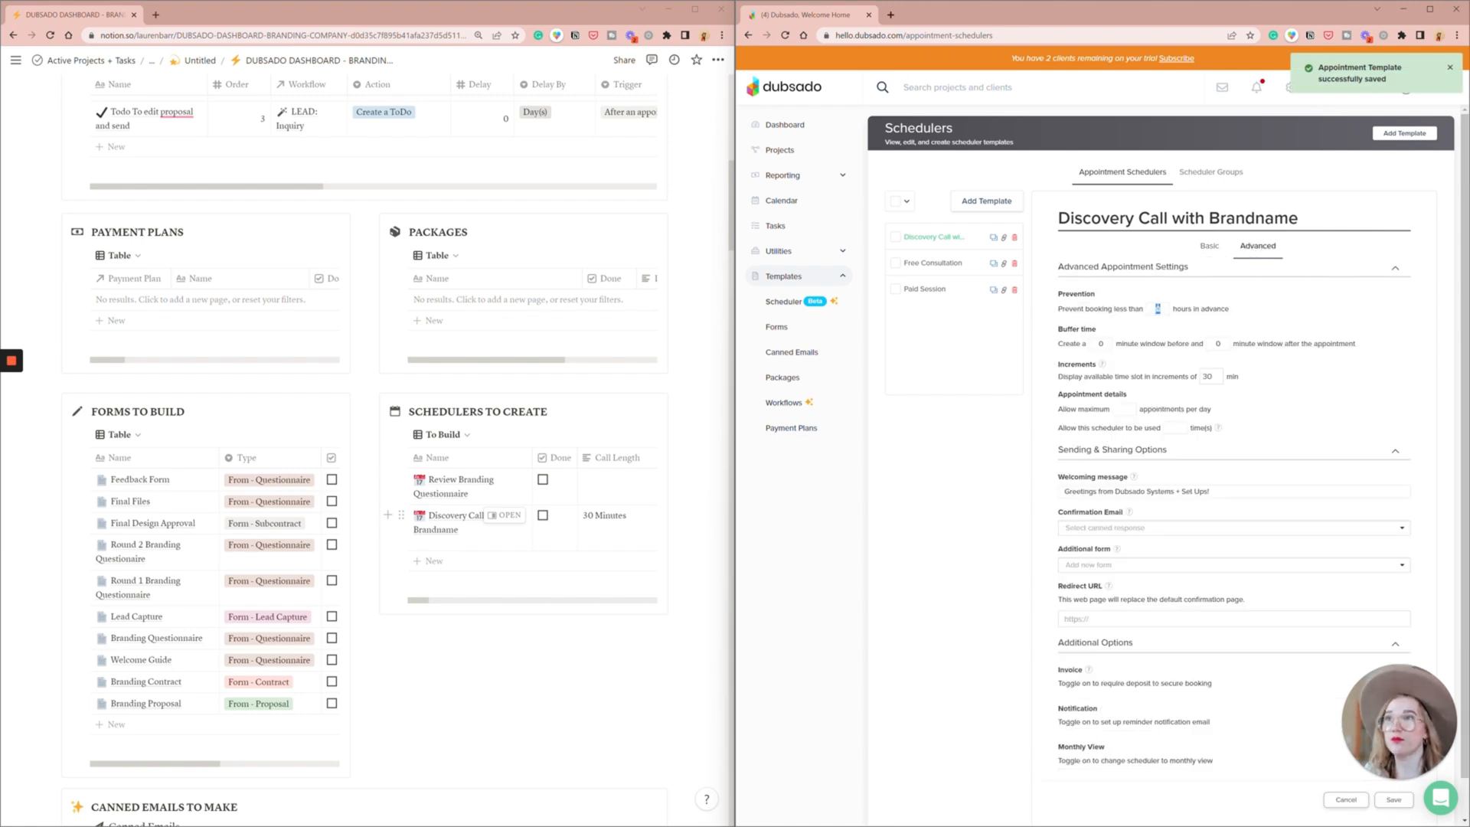
left_click(509, 516)
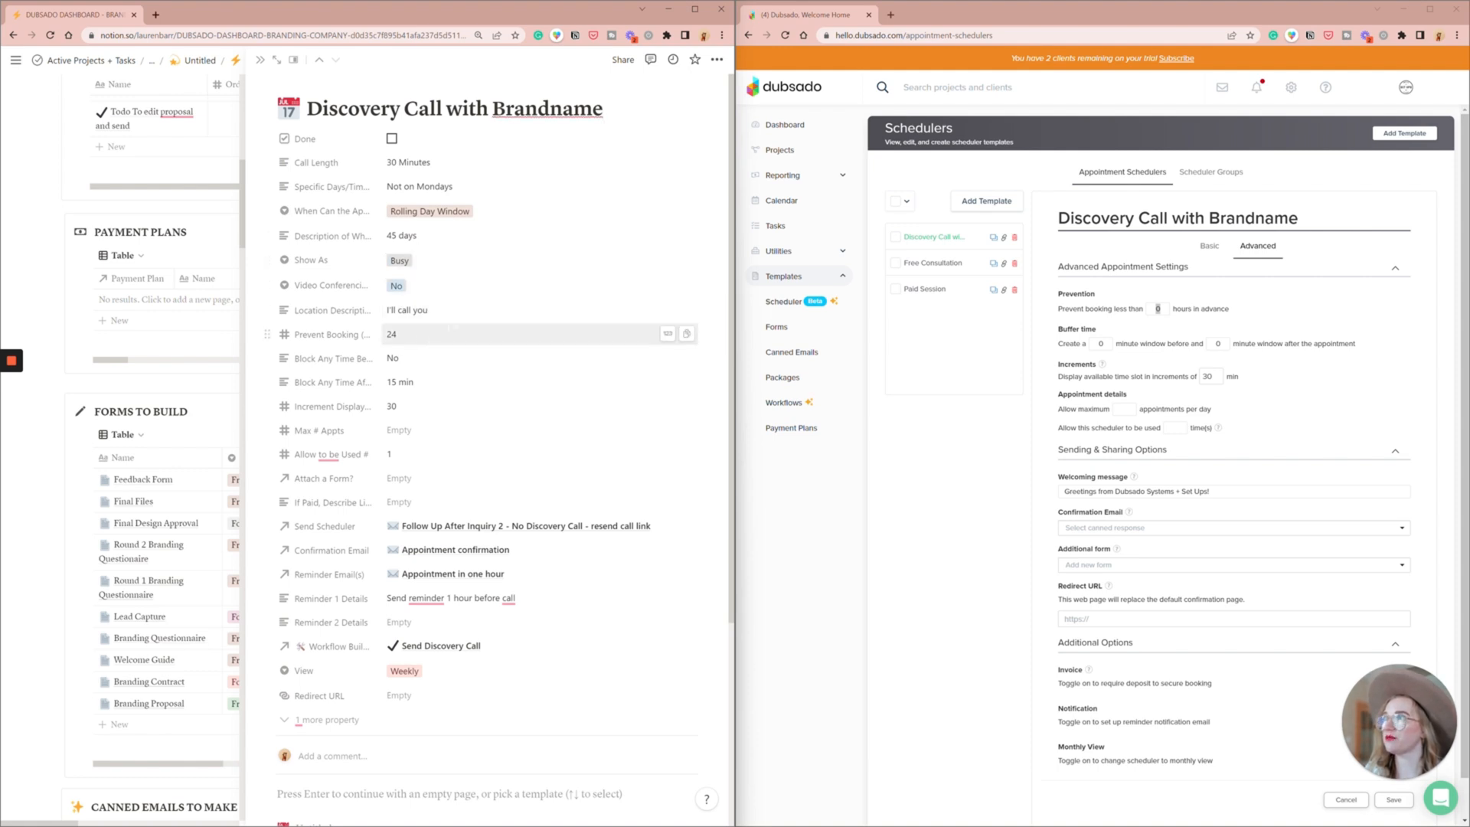
type("24")
double_click(1159, 310)
type("24")
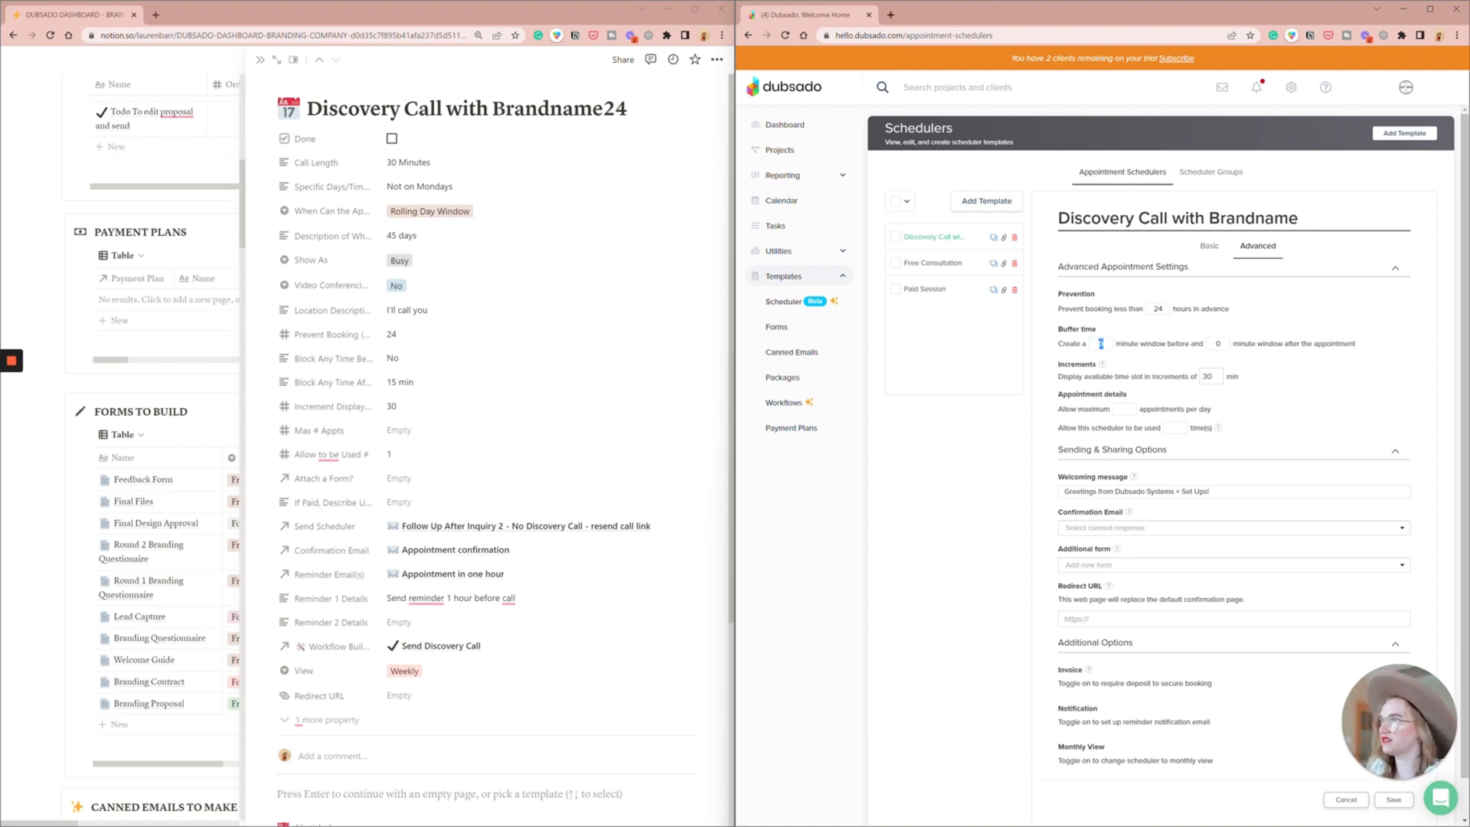
key("Tab")
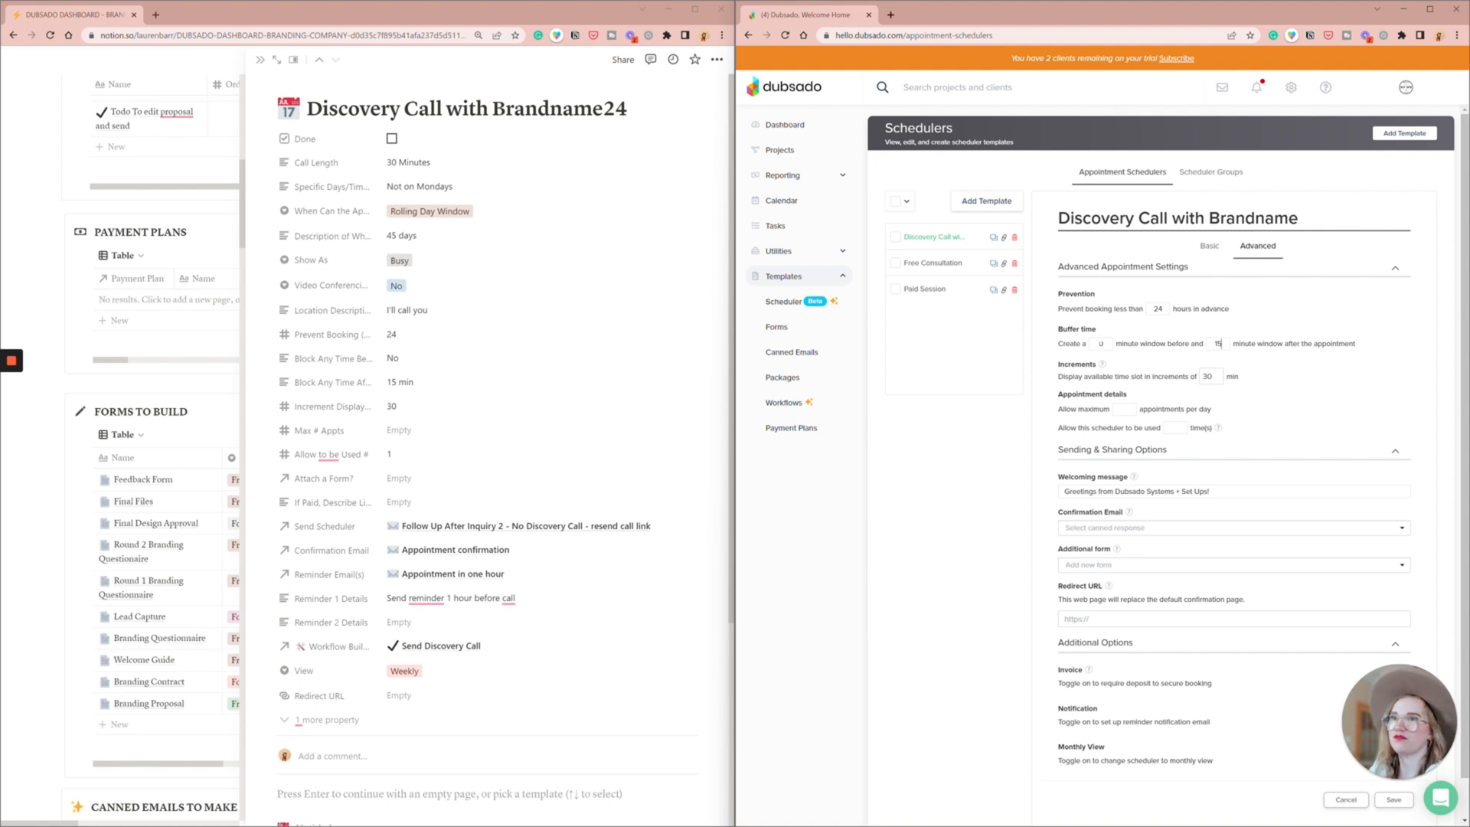
key("Tab")
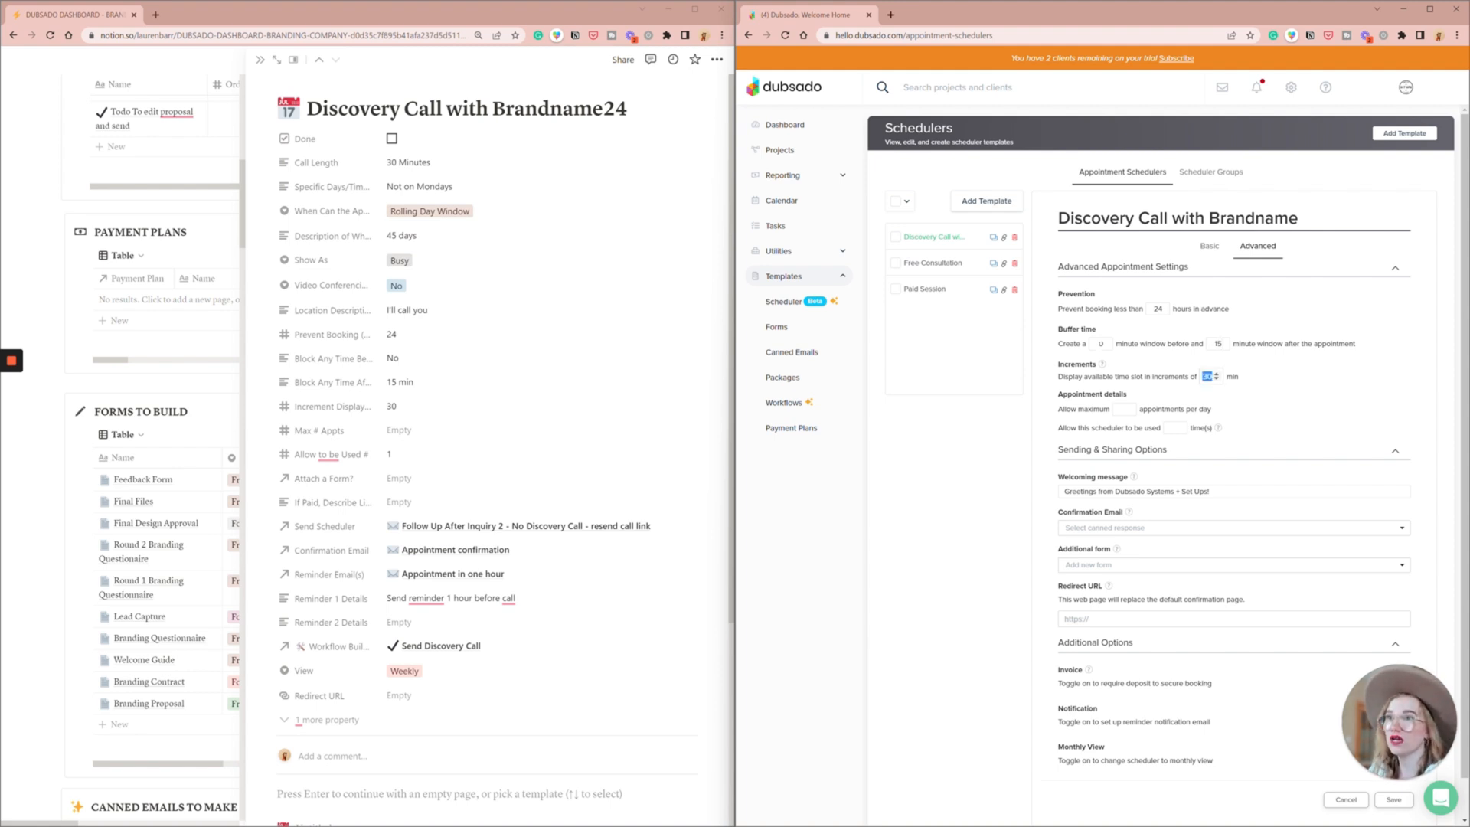
key("Tab")
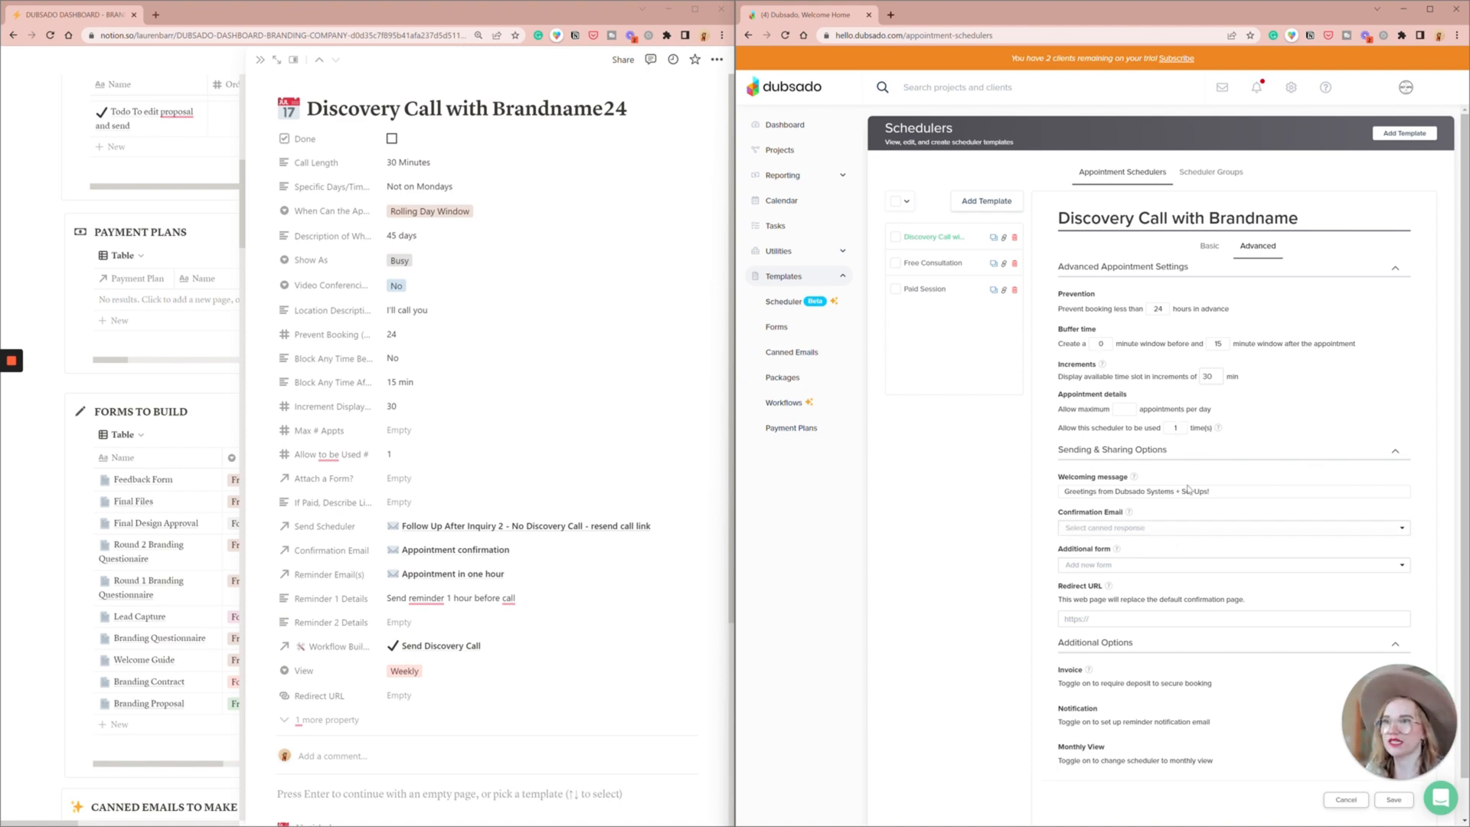
left_click(1139, 526)
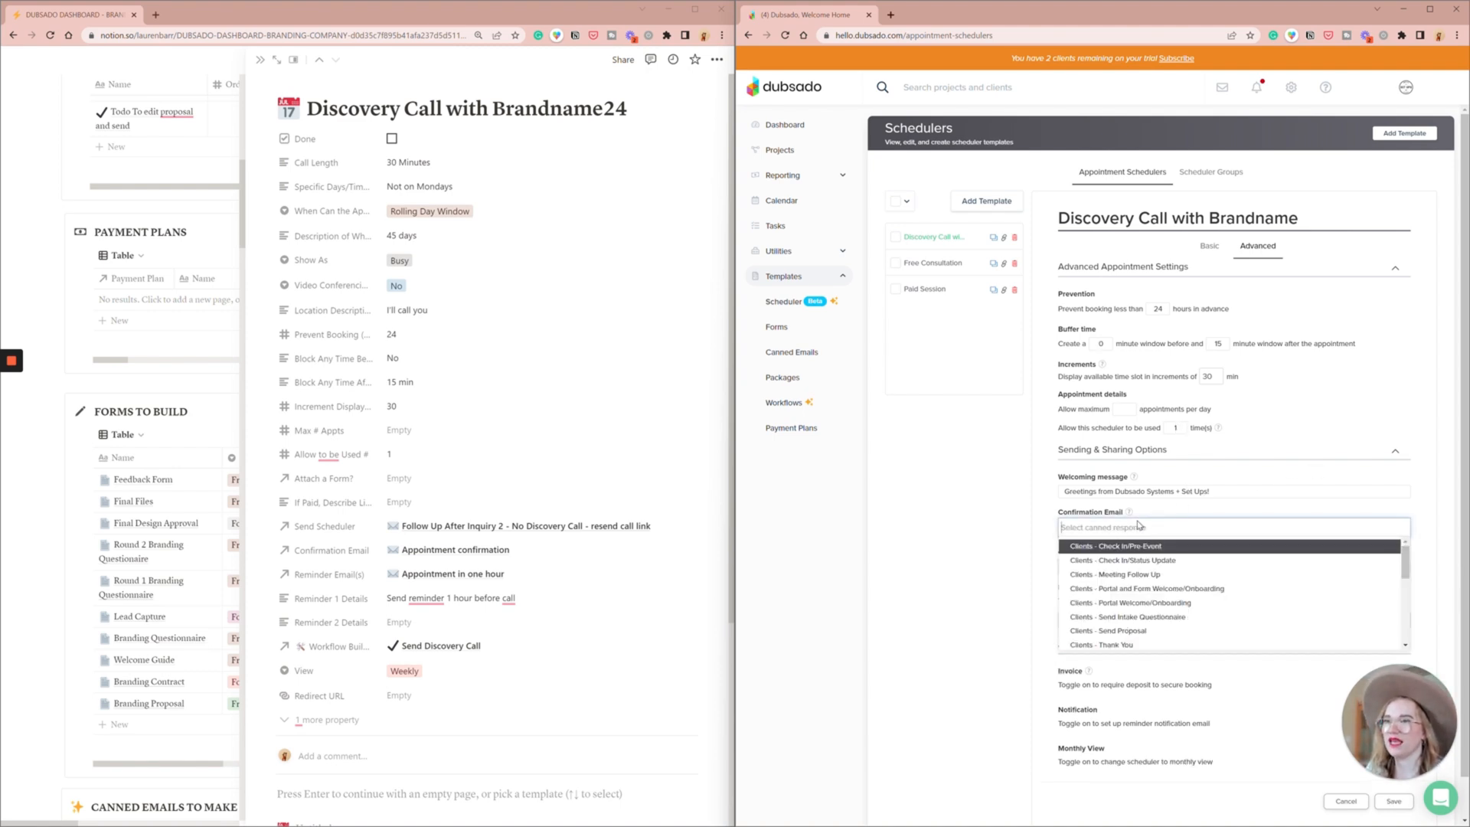
type("app")
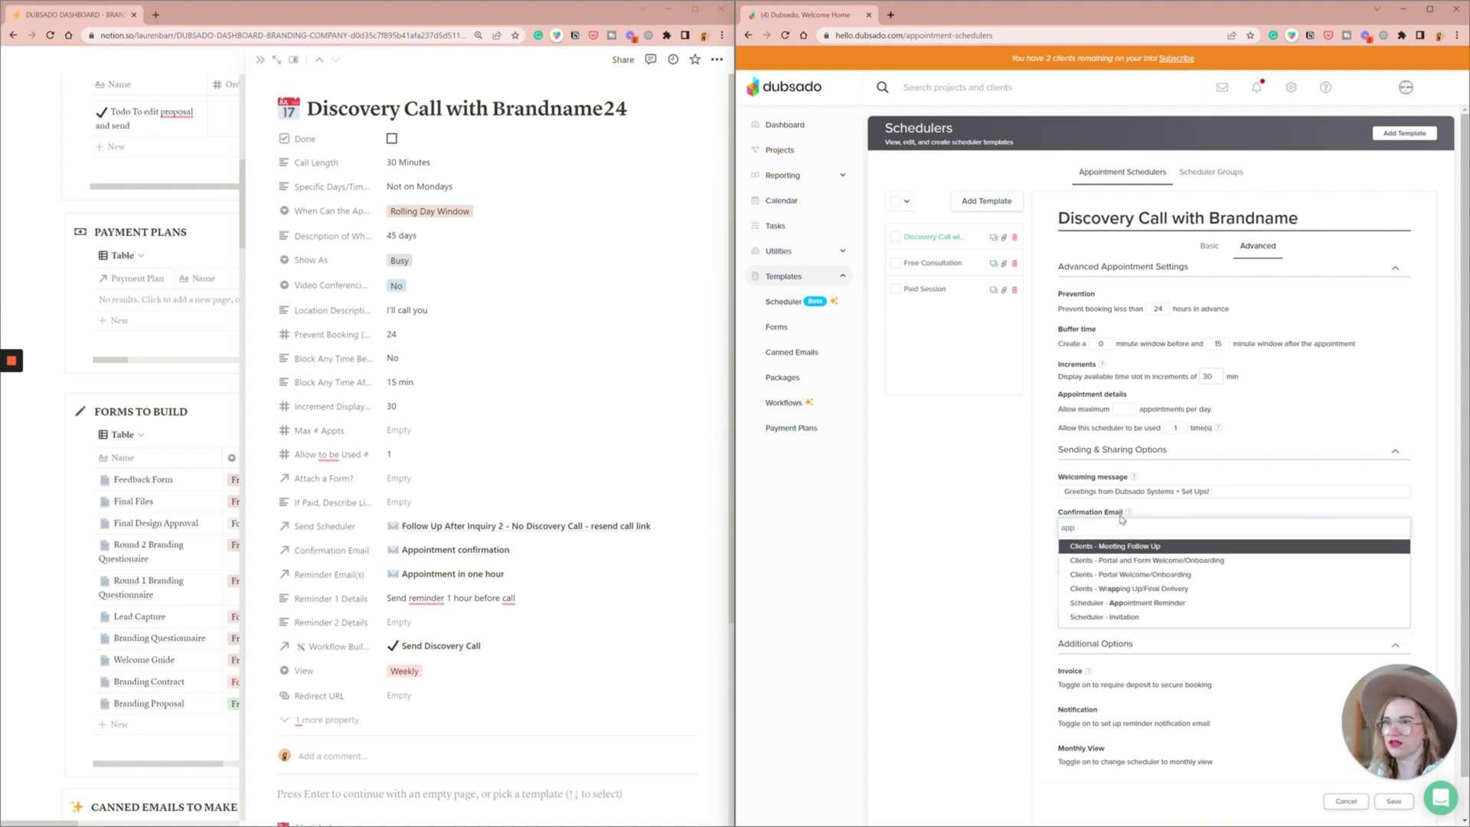
key("BackSpace")
key("BackSpace")
key("BackSpace")
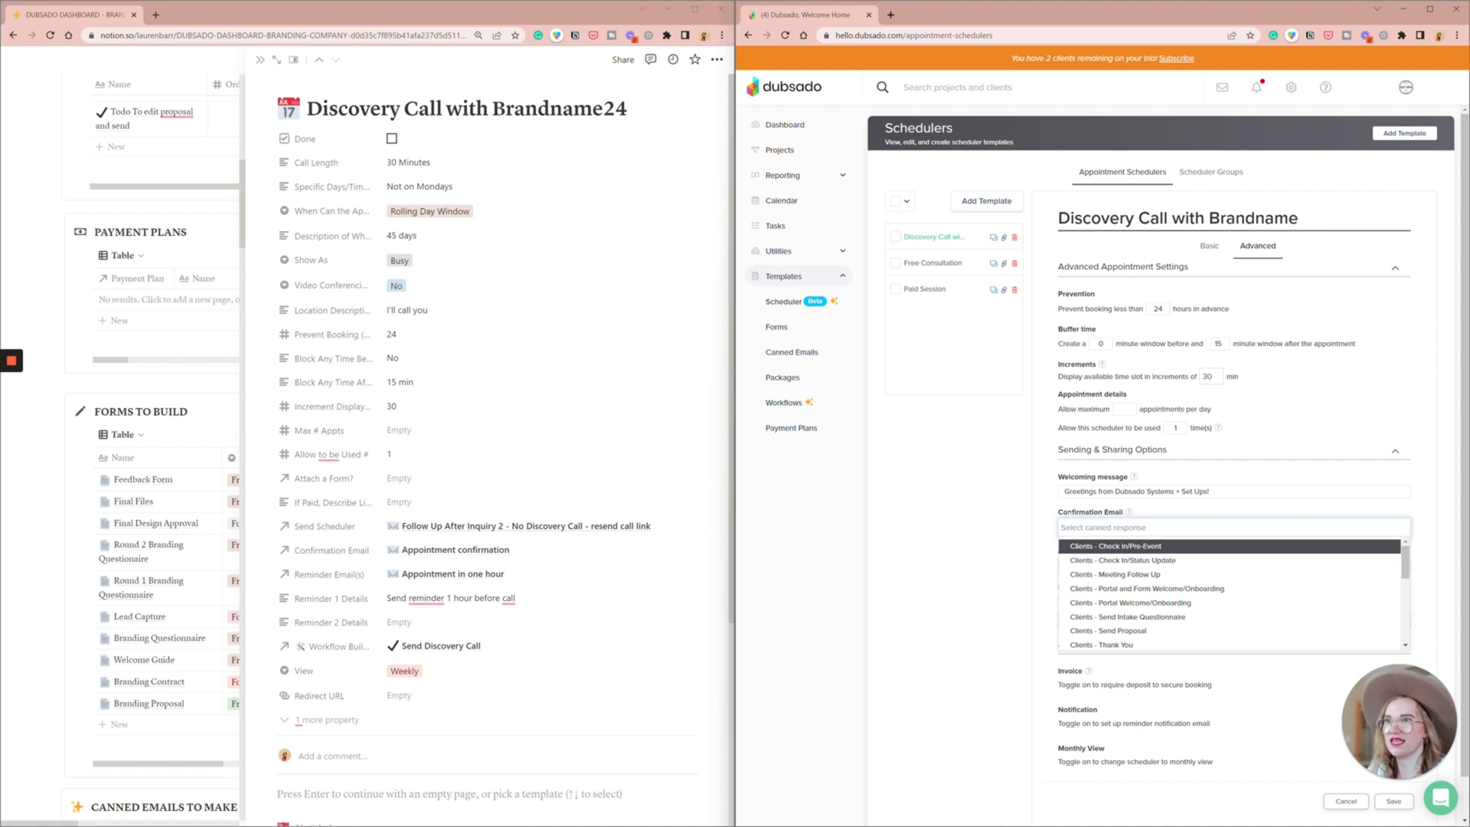
left_click(1009, 518)
- Save the scheduler's advanced settings and open the canned email "Scheduler - Appointment Reminder" for editing
scroll(1009, 517, "down", 1)
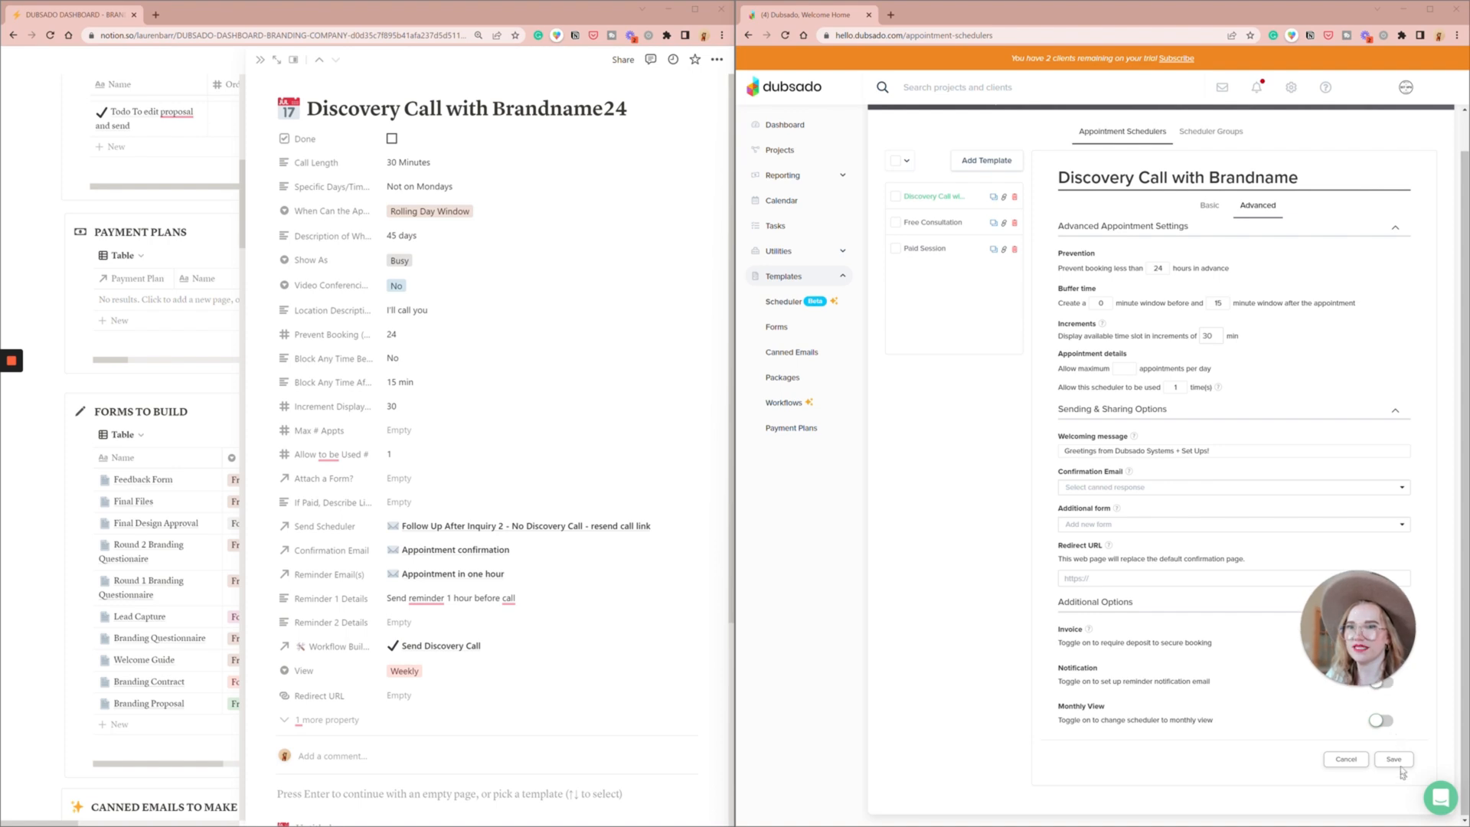
left_click(1396, 759)
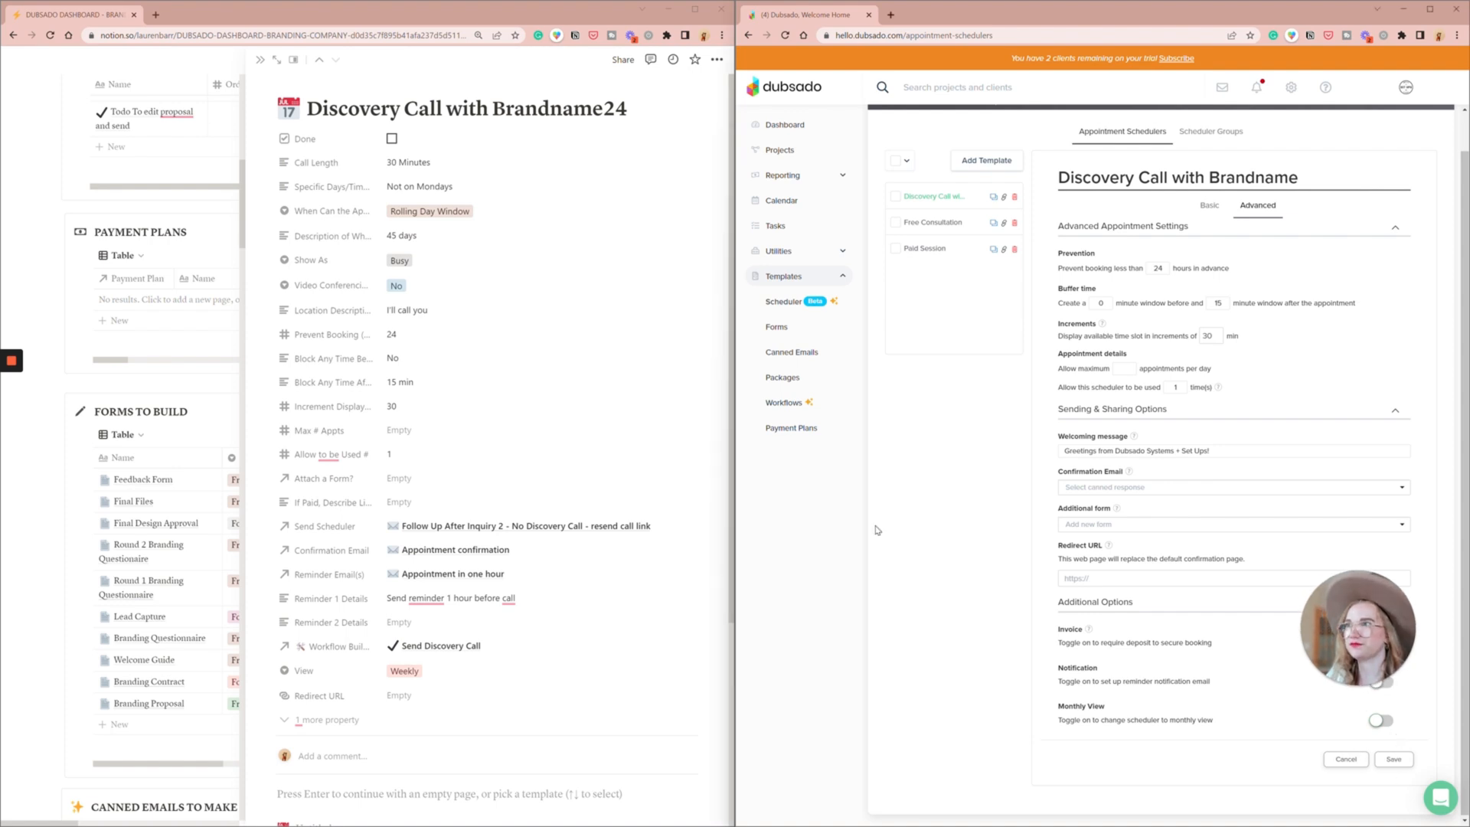
left_click(810, 358)
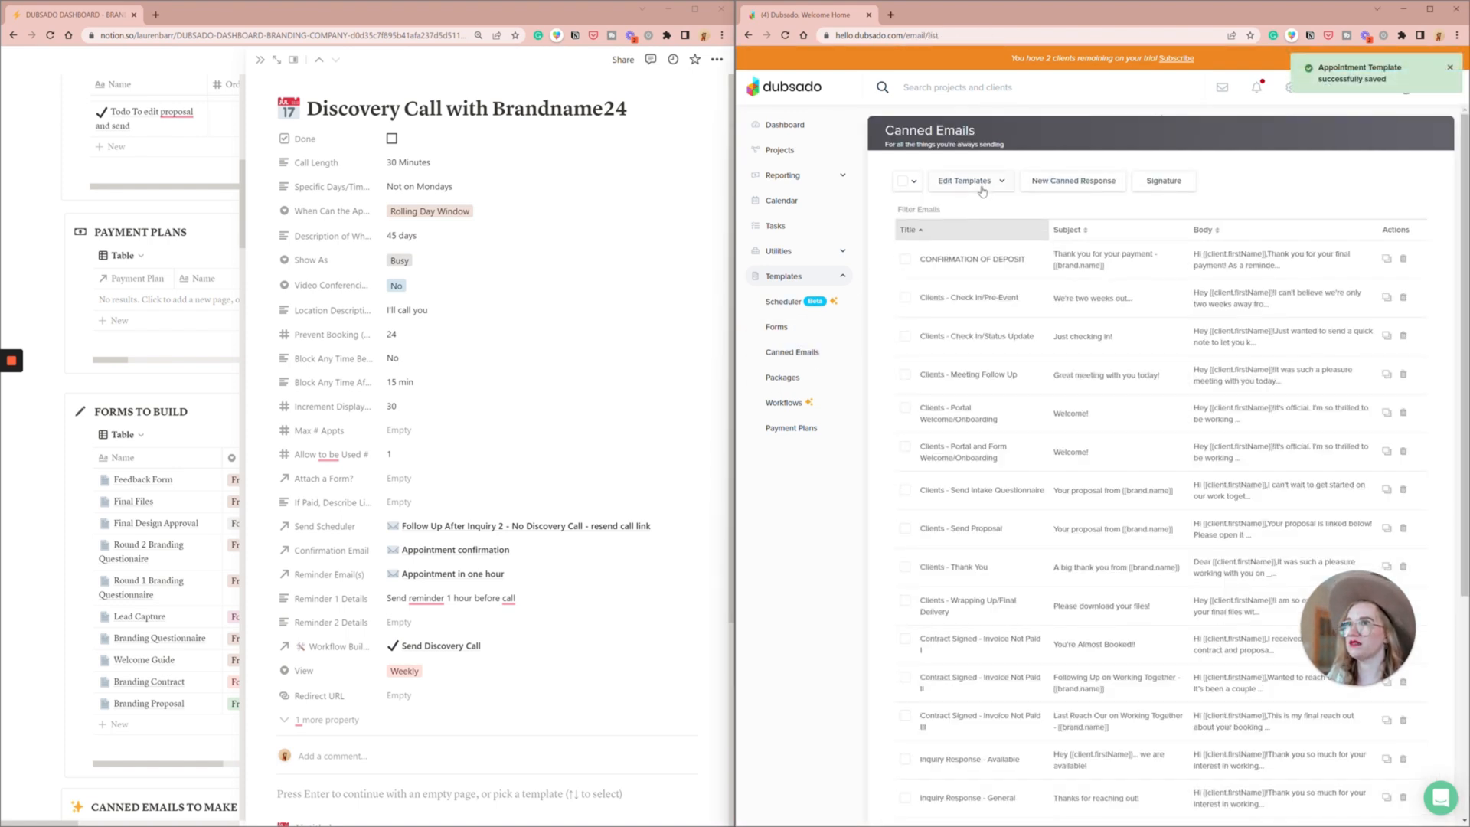
left_click(899, 209)
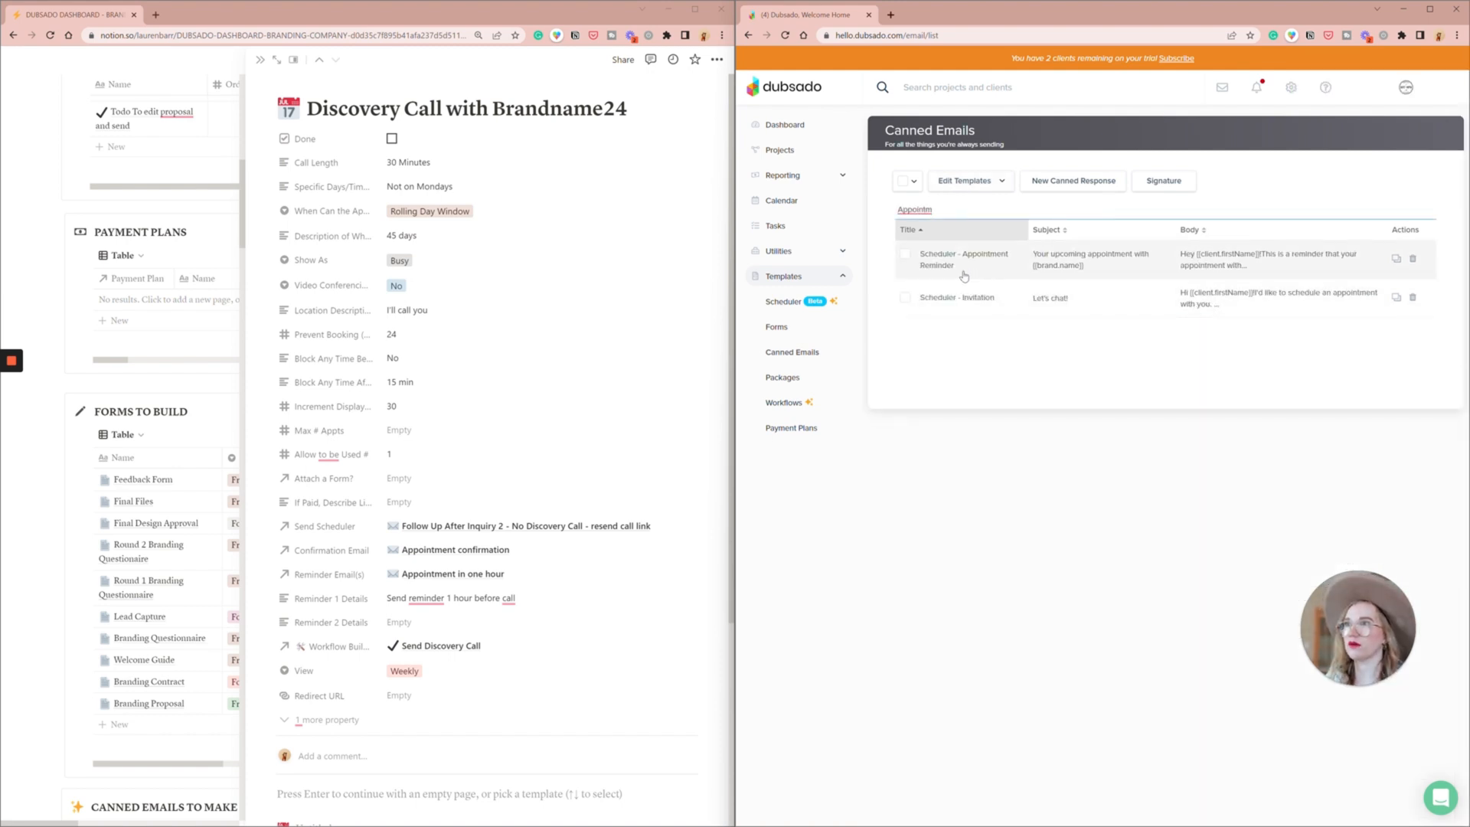
left_click(964, 276)
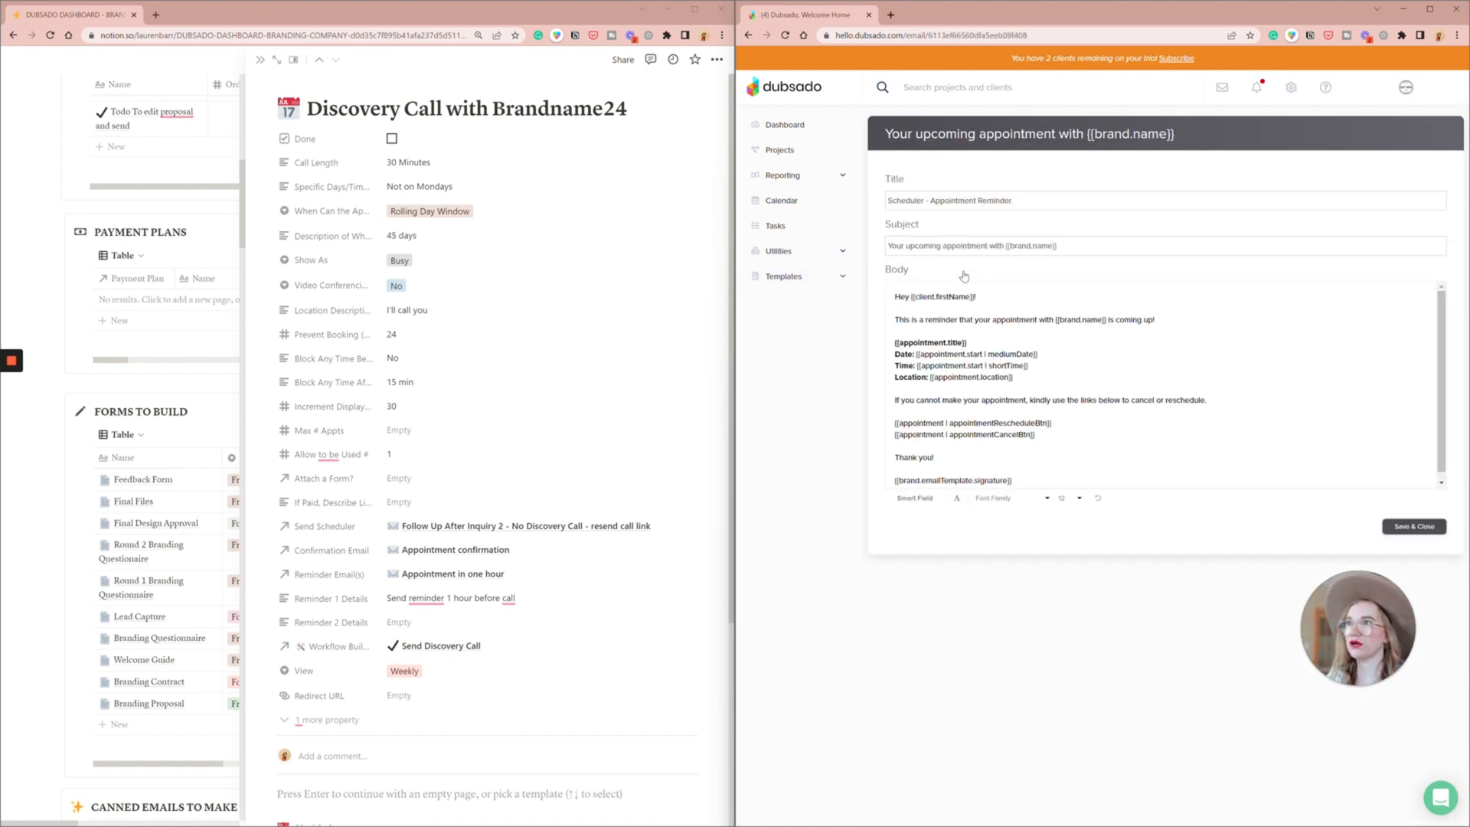
- Retitle the email "Scheduler - Appointment Reminder 1 HOUR" and change its subject to "Your call with {{brand.name}} is in One Hour! 🎉"
left_click(1061, 200)
type("1 HOUR")
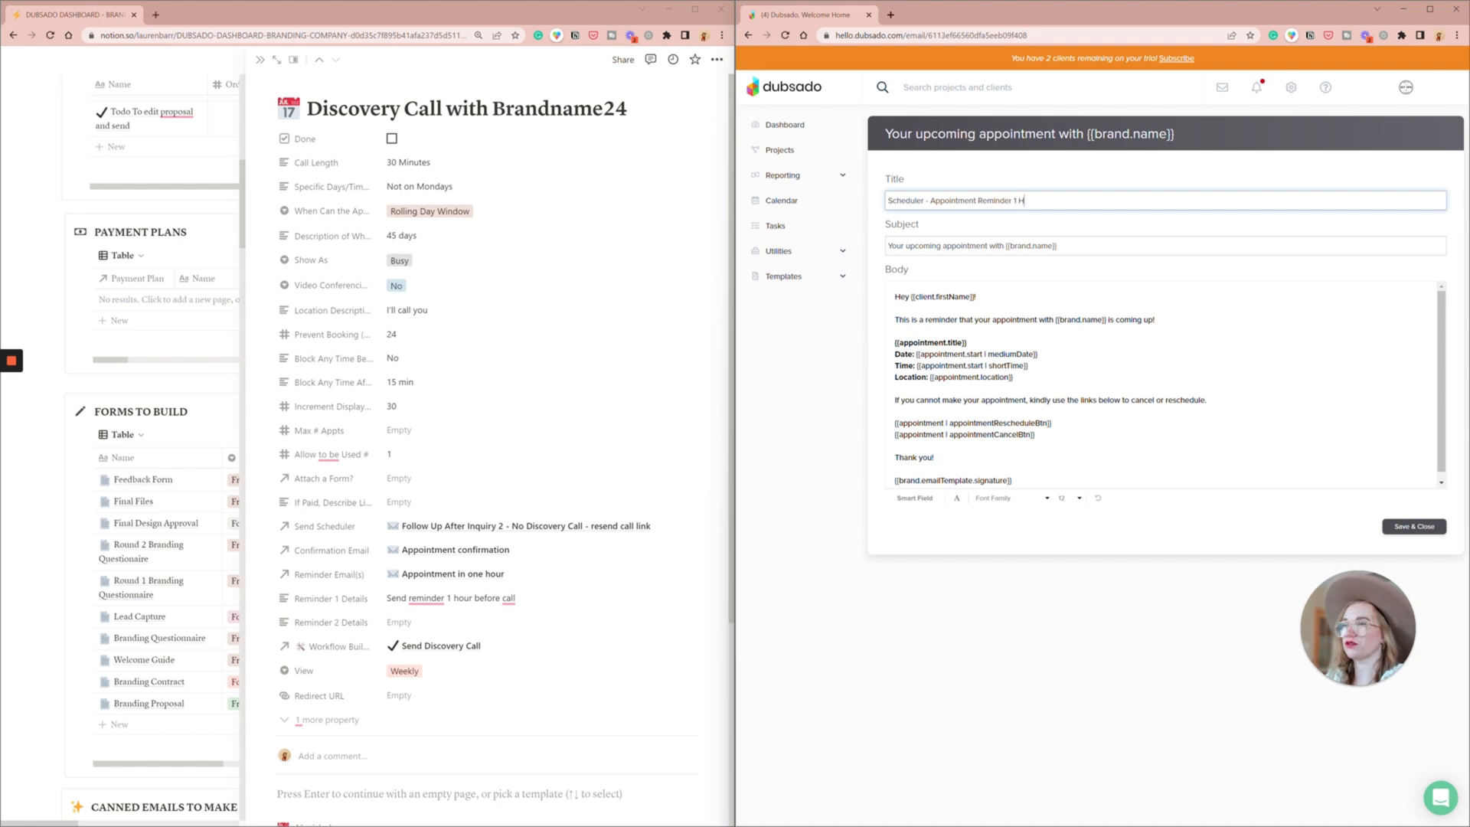
double_click(967, 246)
type("call")
double_click(917, 246)
key("BackSpace")
key("End")
type("is in One Hour!")
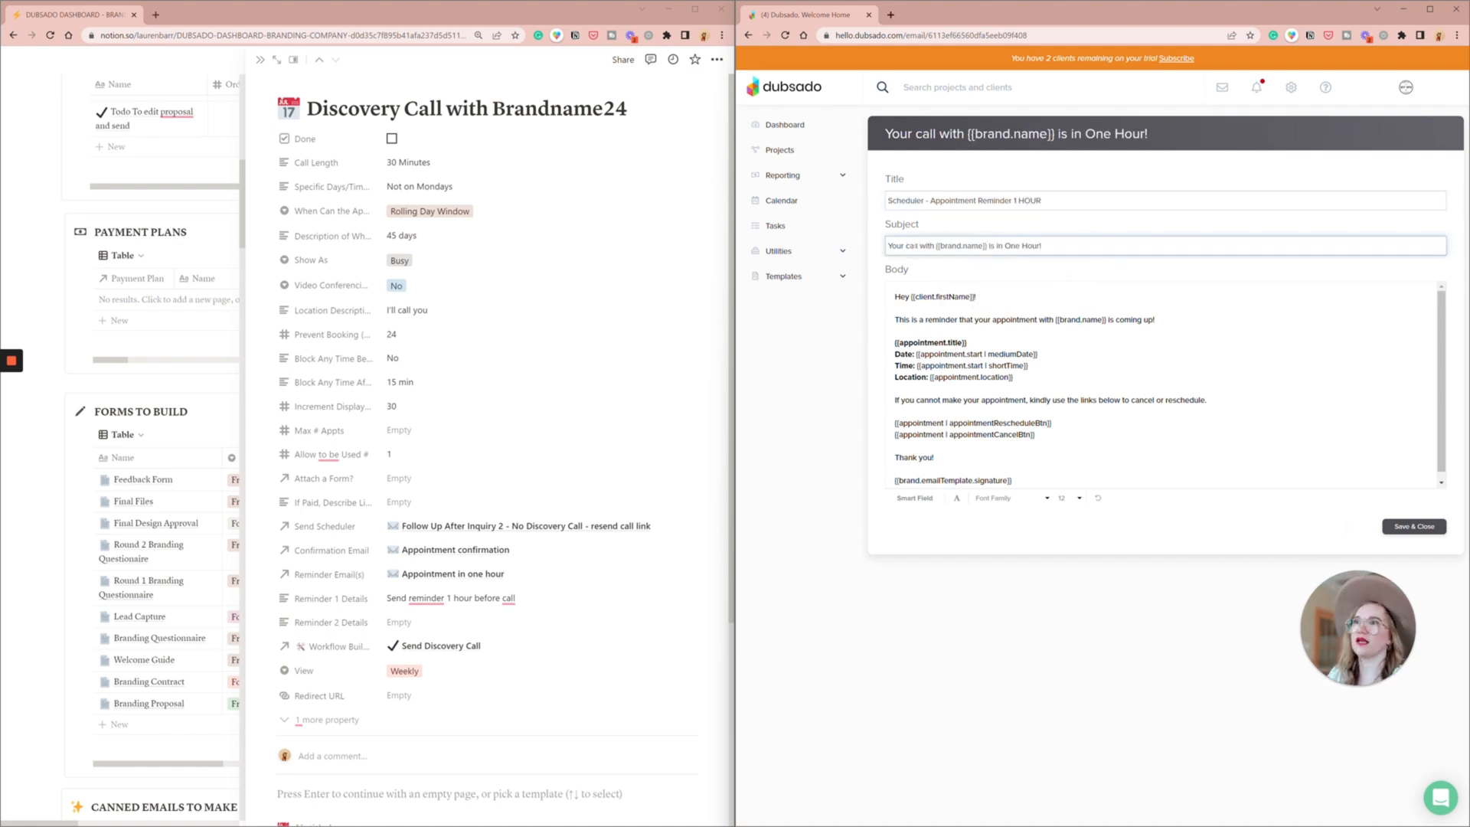
key("super+period")
key("Return")
- Change "appointment" to "call" in the body's opening sentence and add a dash and the Appointment End Time smart field to the Time line
double_click(1014, 321)
type("call ")
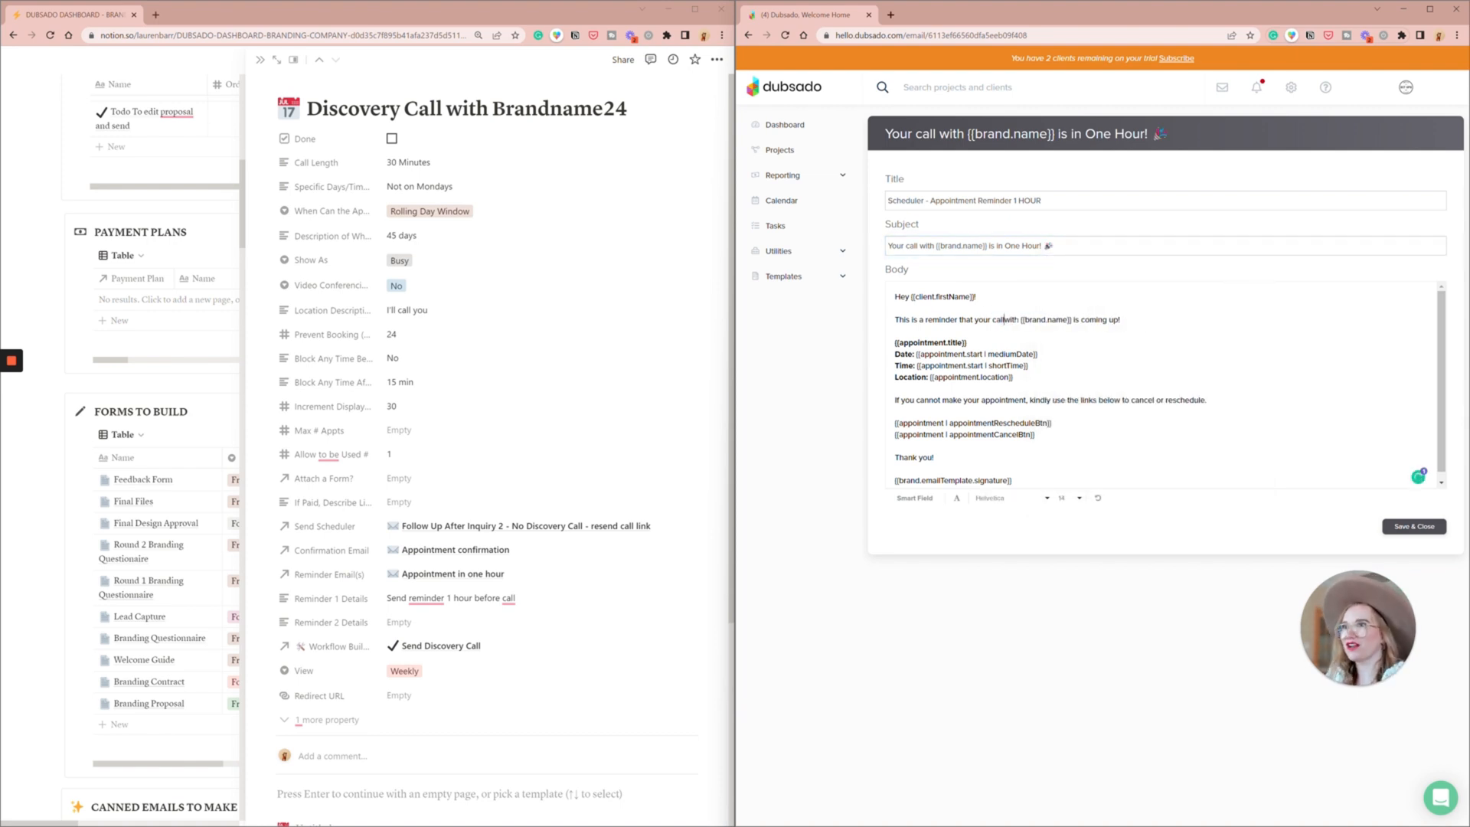
type(" -")
left_click(915, 498)
left_click(1147, 479)
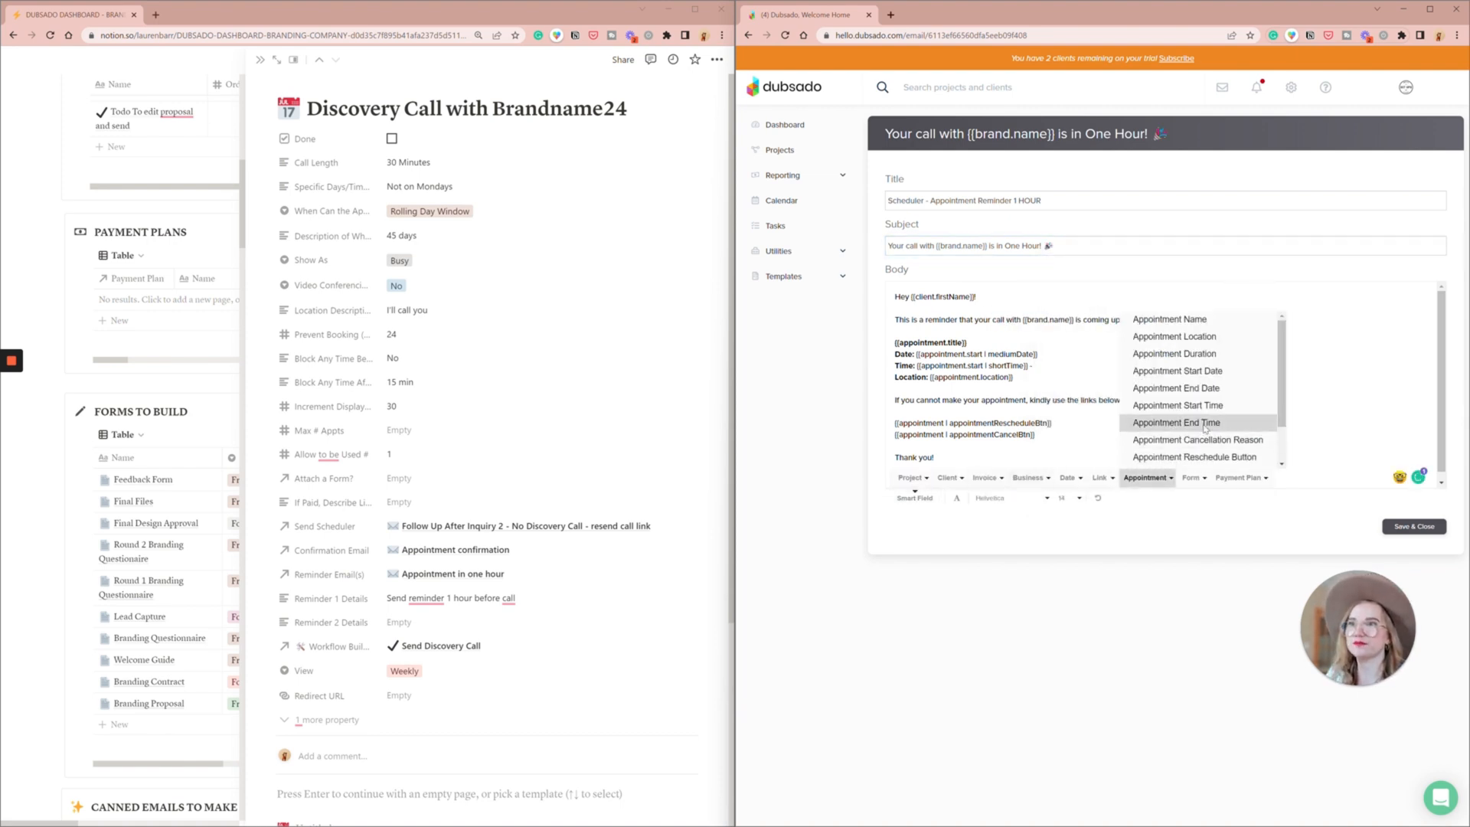
left_click(1177, 421)
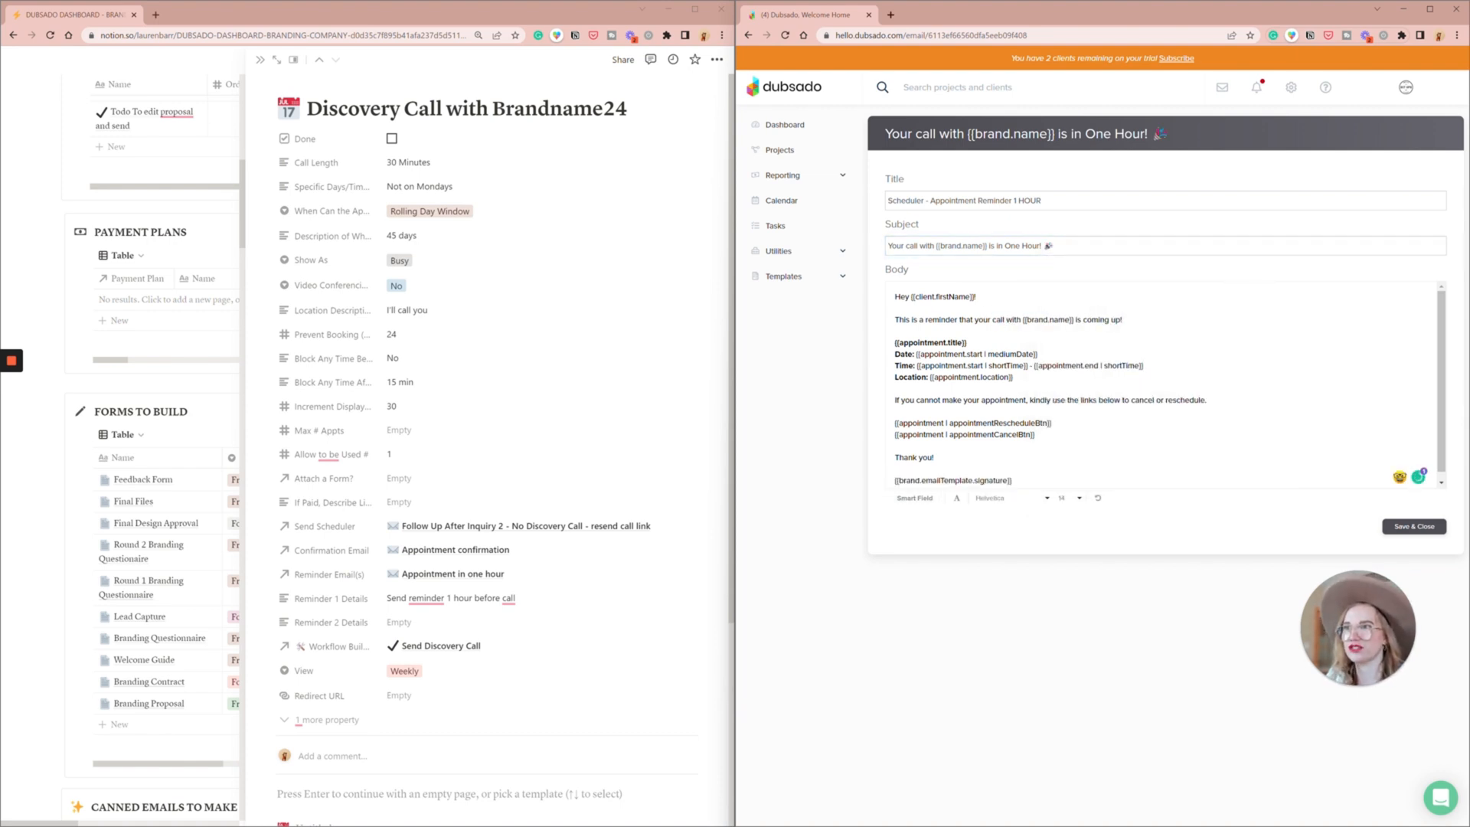
- Insert the appointment conferencing link smart field after the location on the Location line
left_click(915, 498)
left_click(1146, 479)
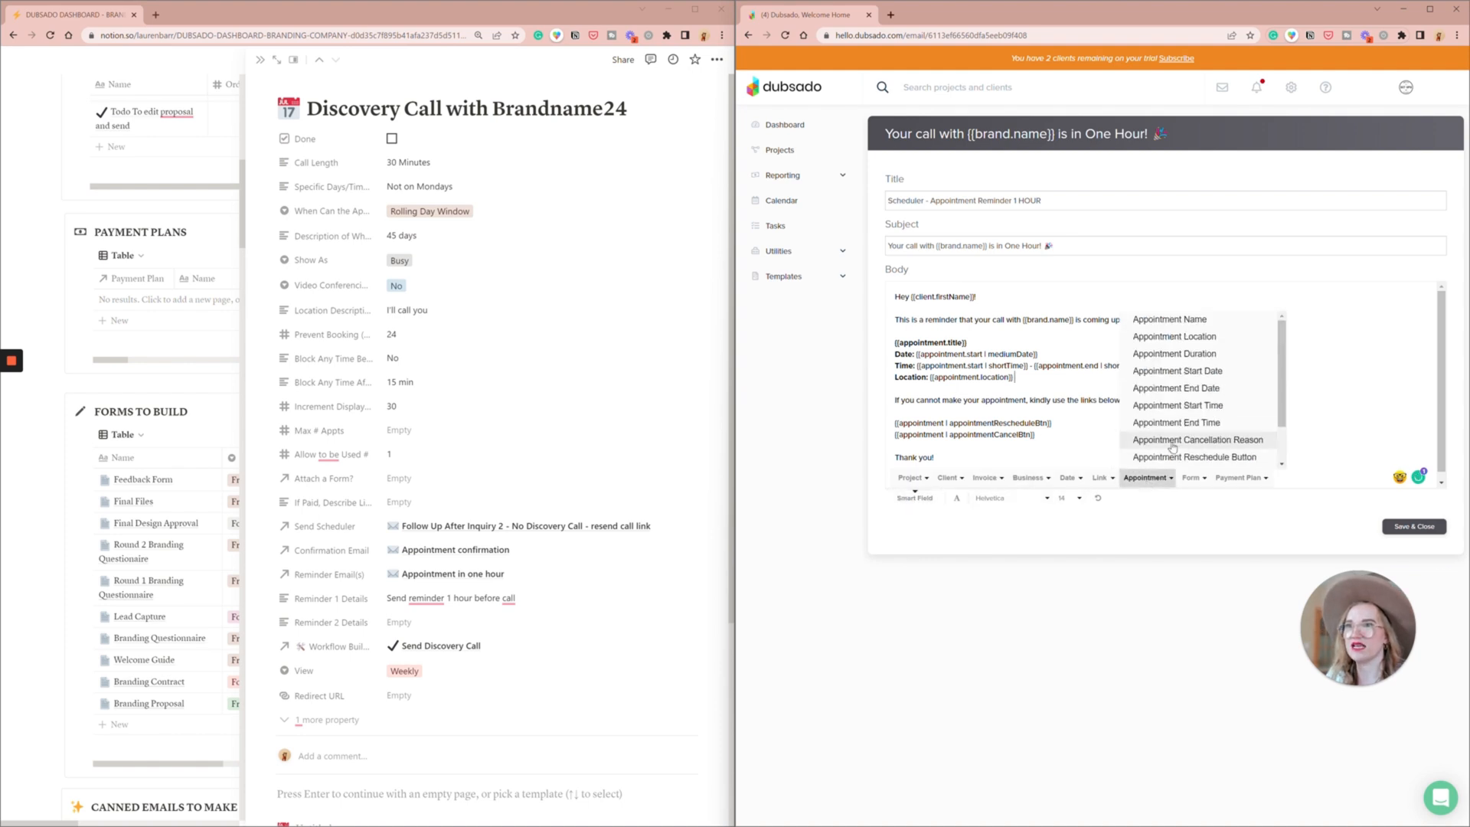
scroll(1226, 444, "down", 2)
left_click(1235, 444)
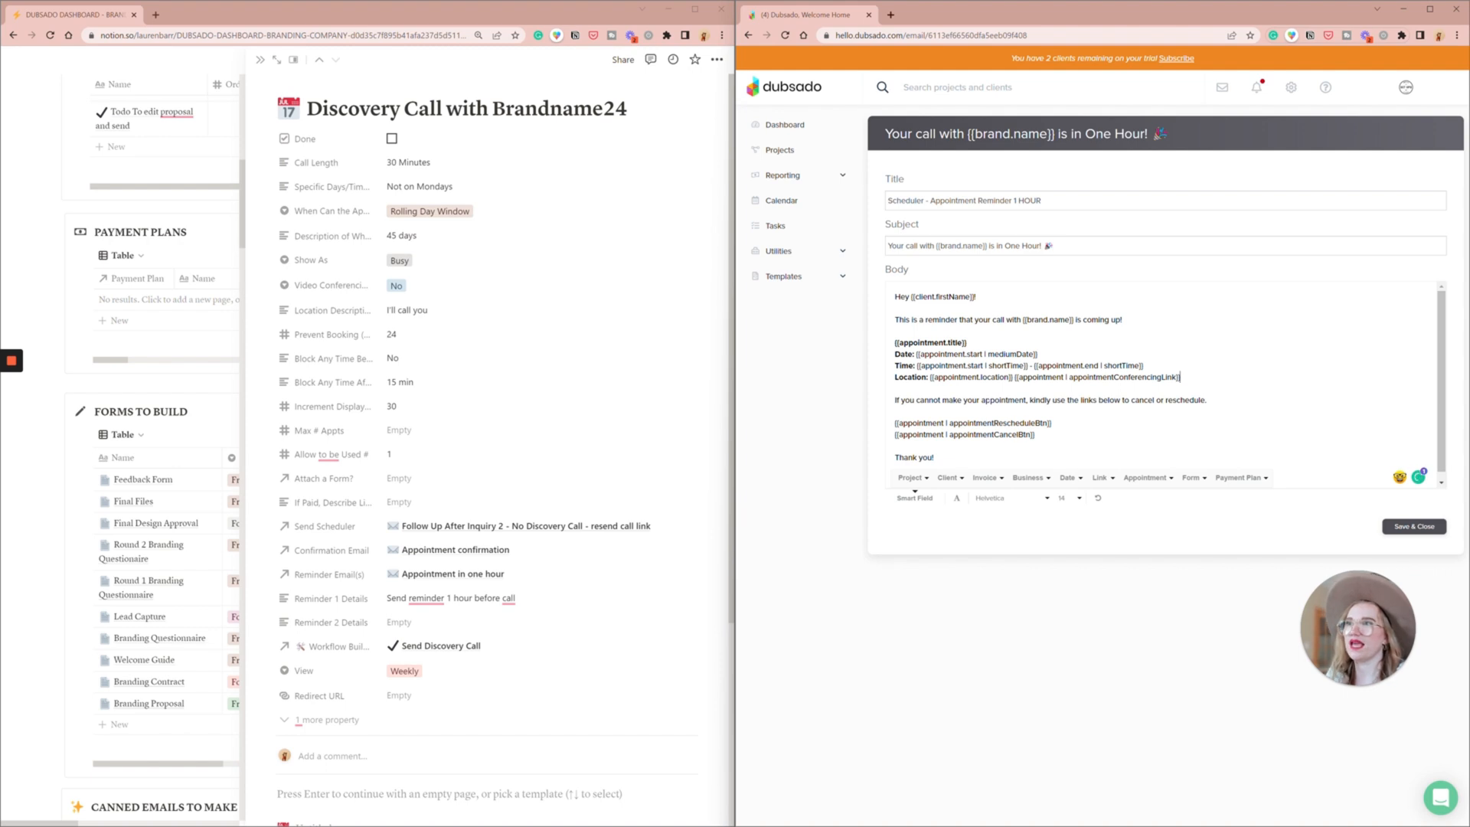
left_click(1180, 378)
- Delete the reschedule and cancel button fields and end the cancellation sentence with "shoot me an email ASAP to let me know."
scroll(1164, 382, "down", 1)
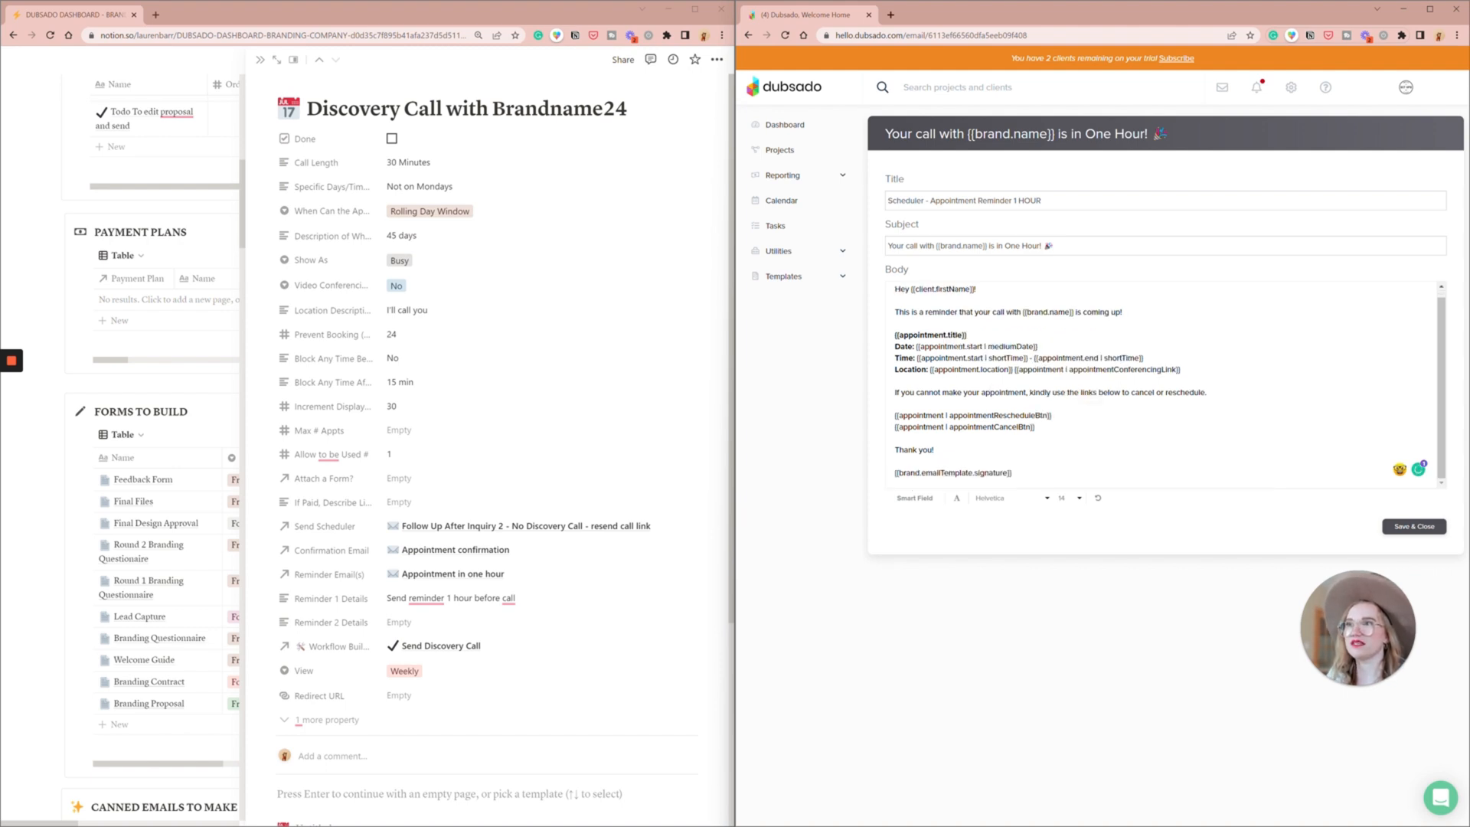
left_click_drag(1038, 428, 877, 418)
key("BackSpace")
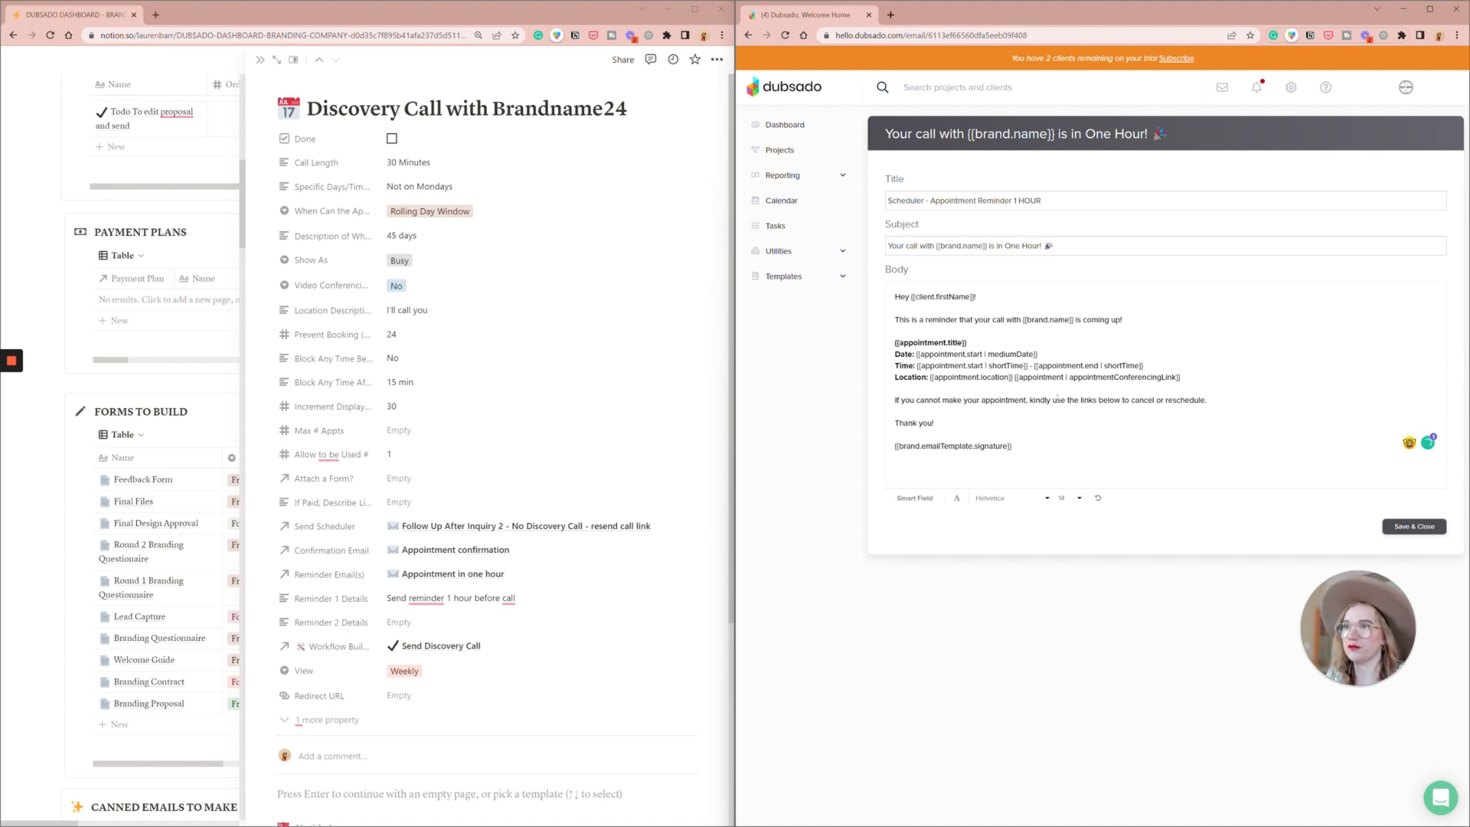
left_click_drag(1053, 399, 1206, 400)
type("shoo")
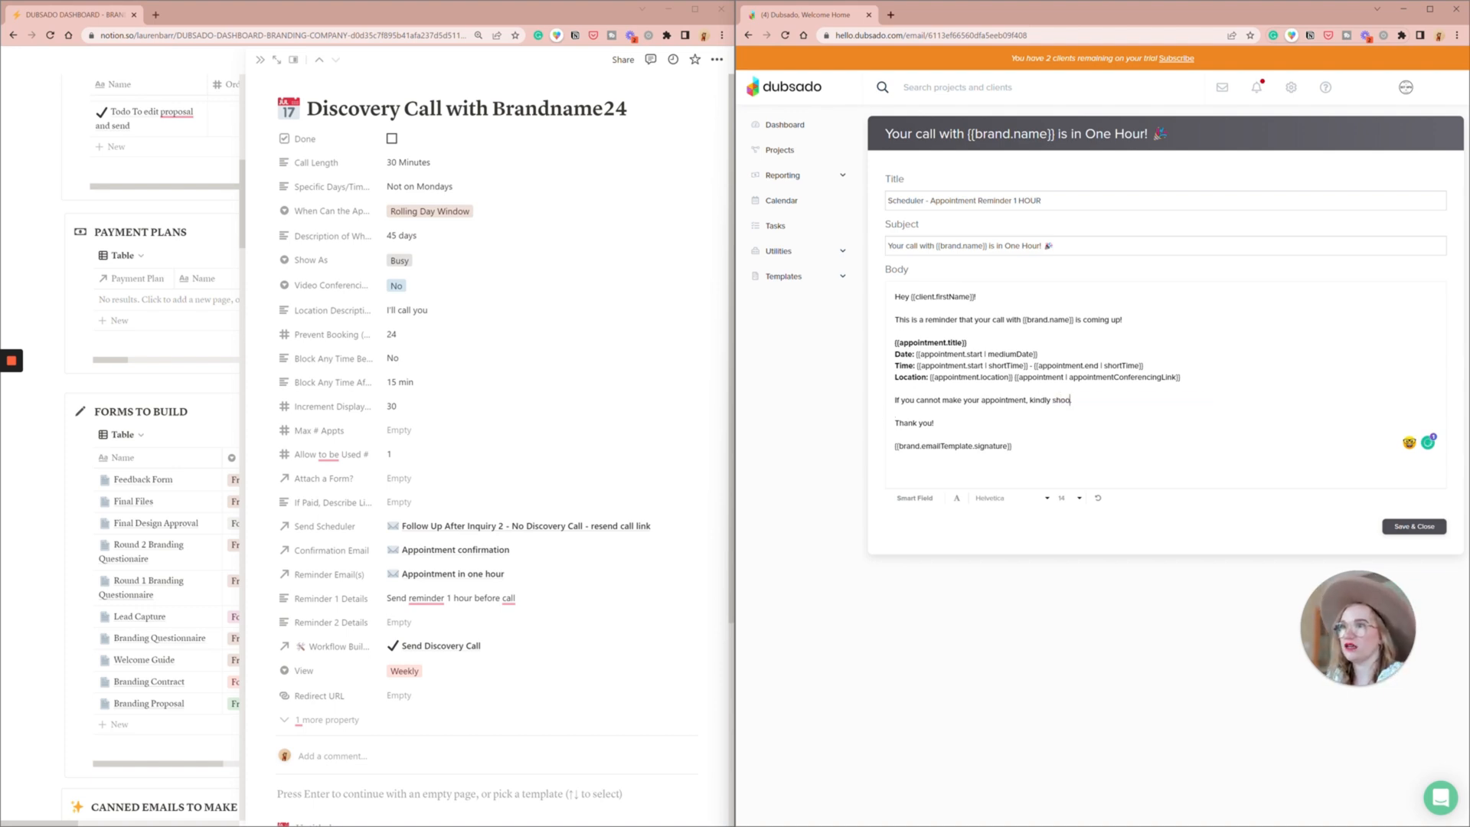
type("t me an email")
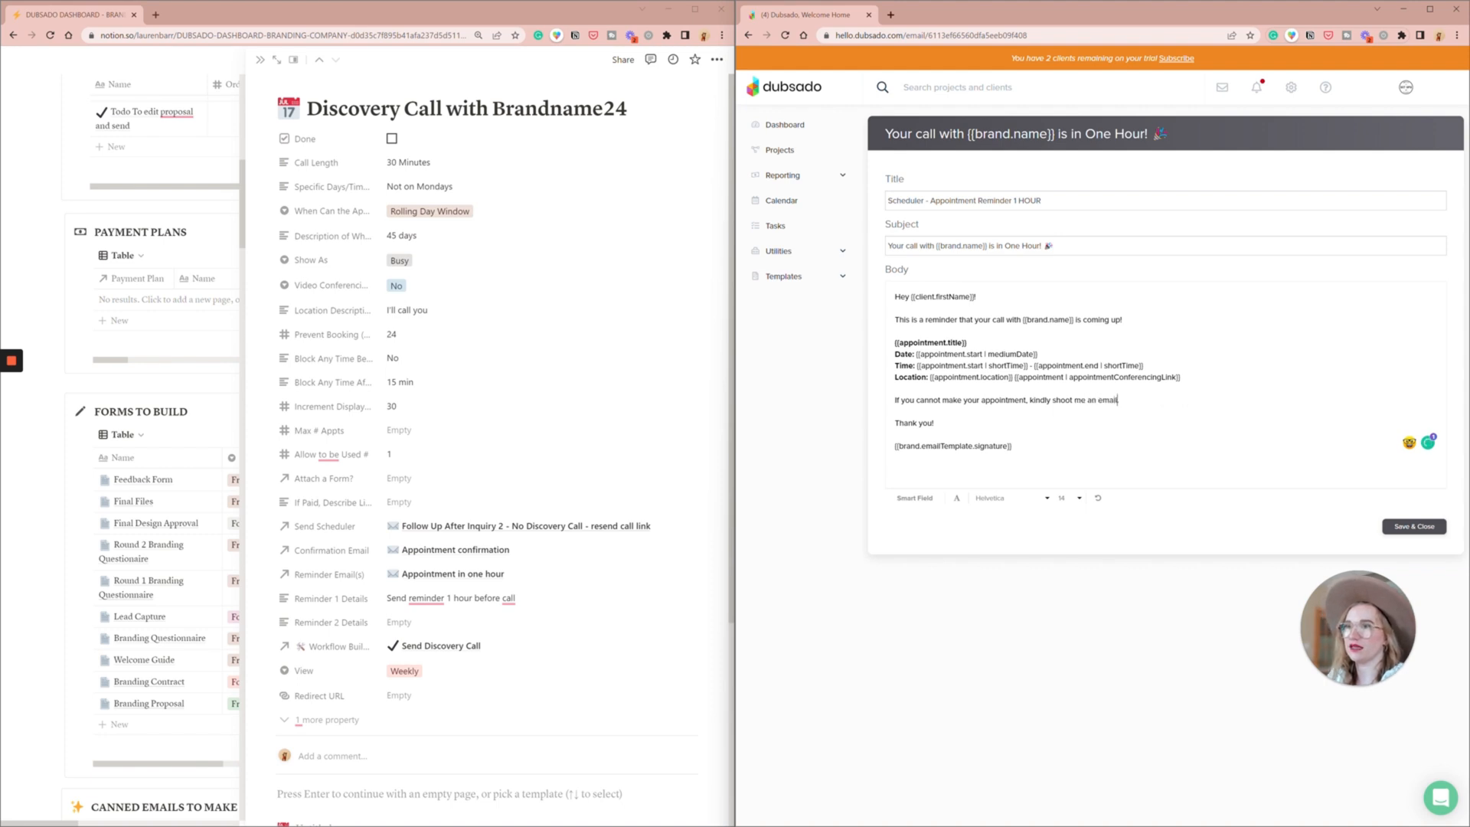
type(" ASAP to let me know.")
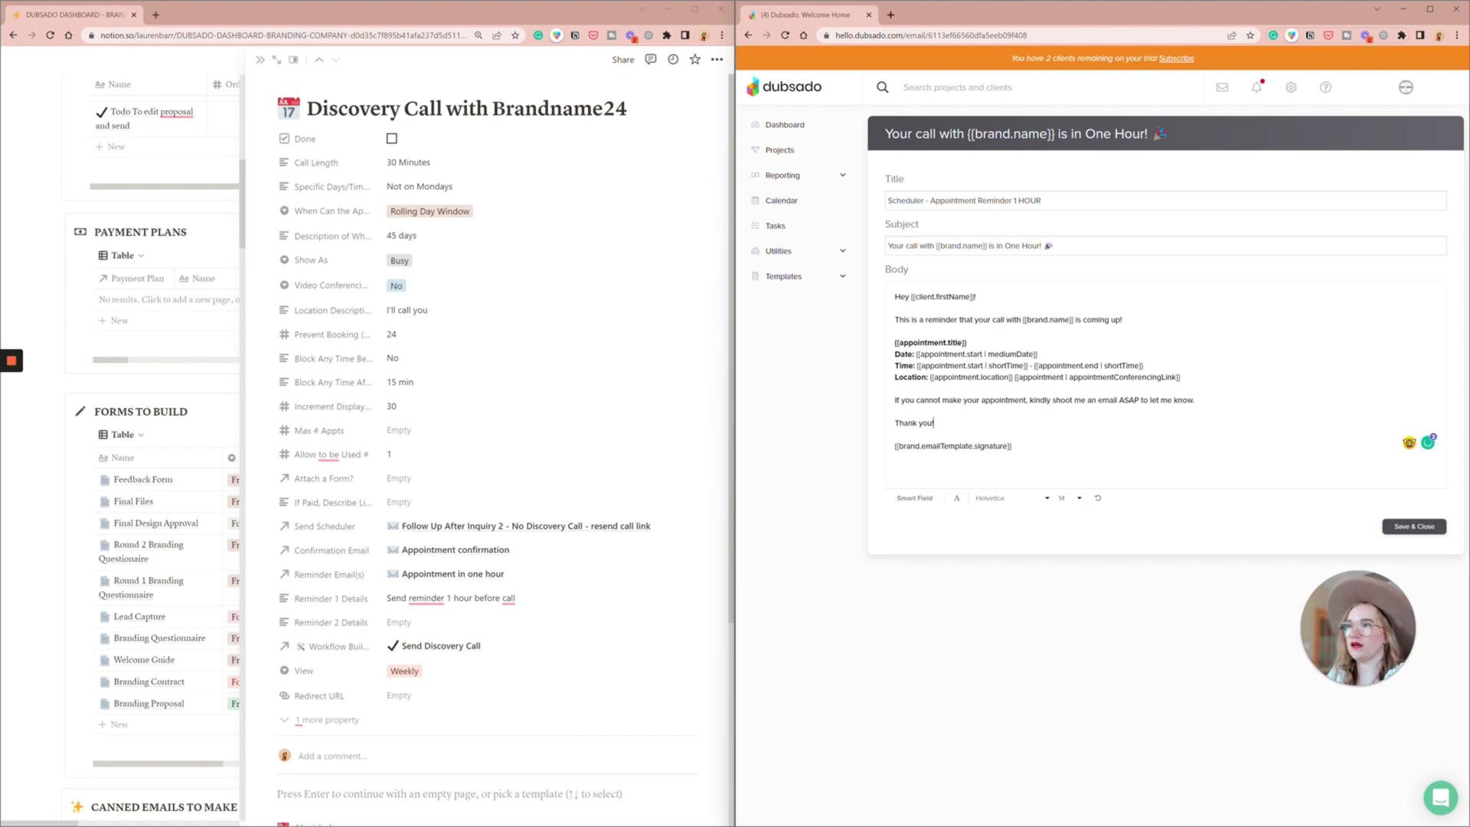
- Remove the blank line above the signature field and replace the closing "Thank you!" with "Chat soon!"
key("BackSpace")
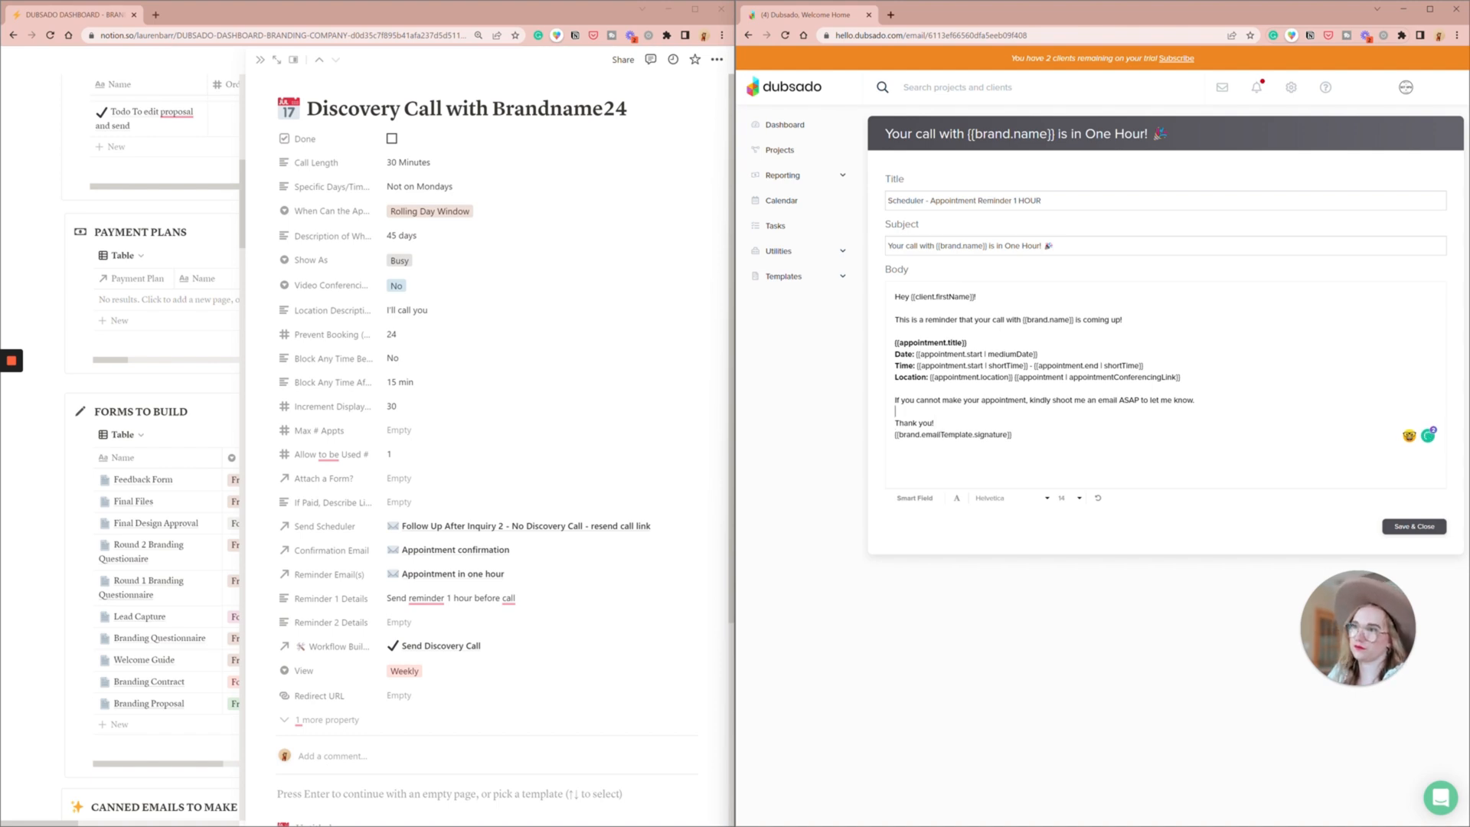
triple_click(912, 422)
type("Chat soo")
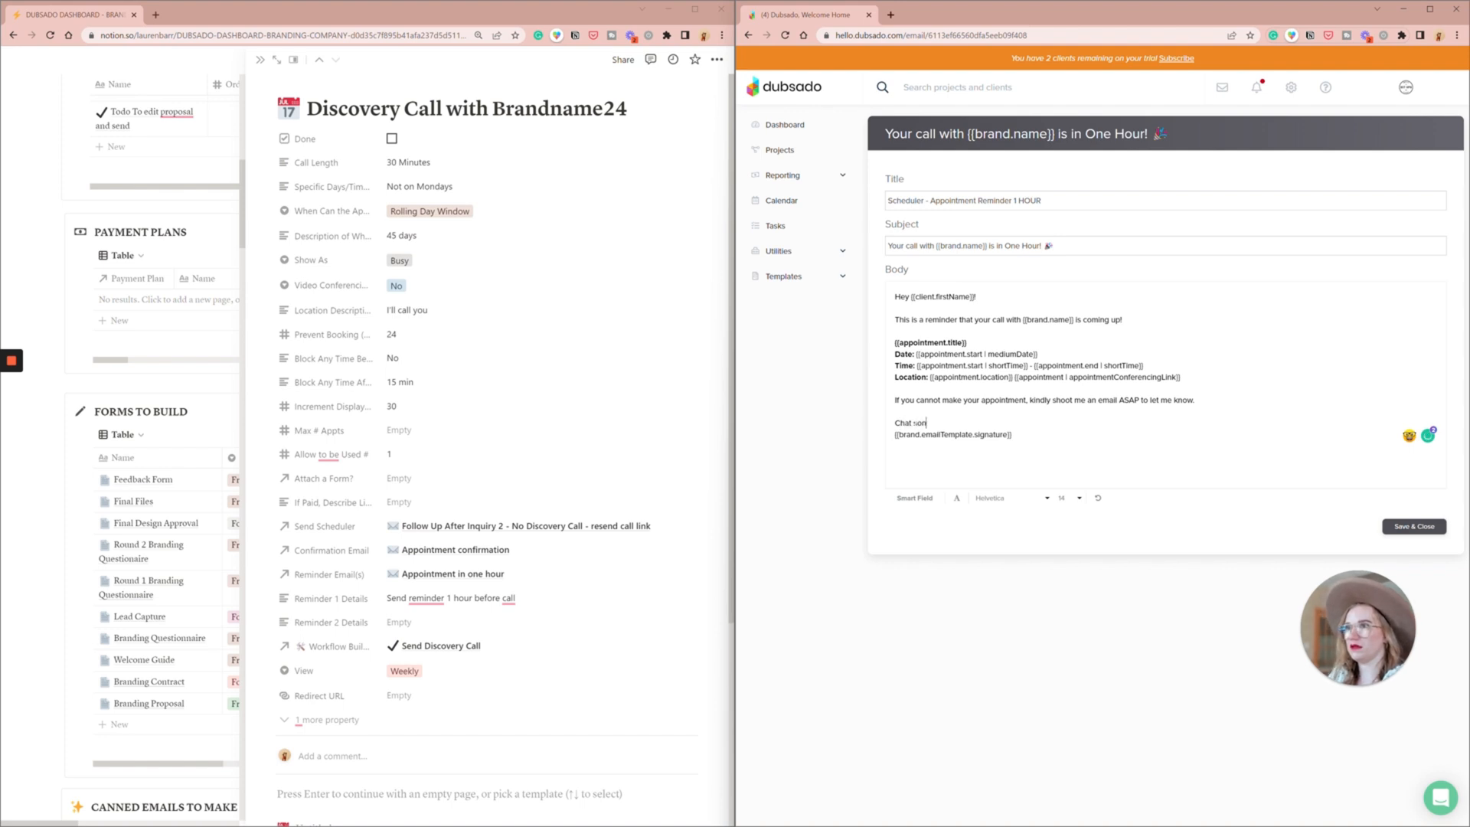
type("n!")
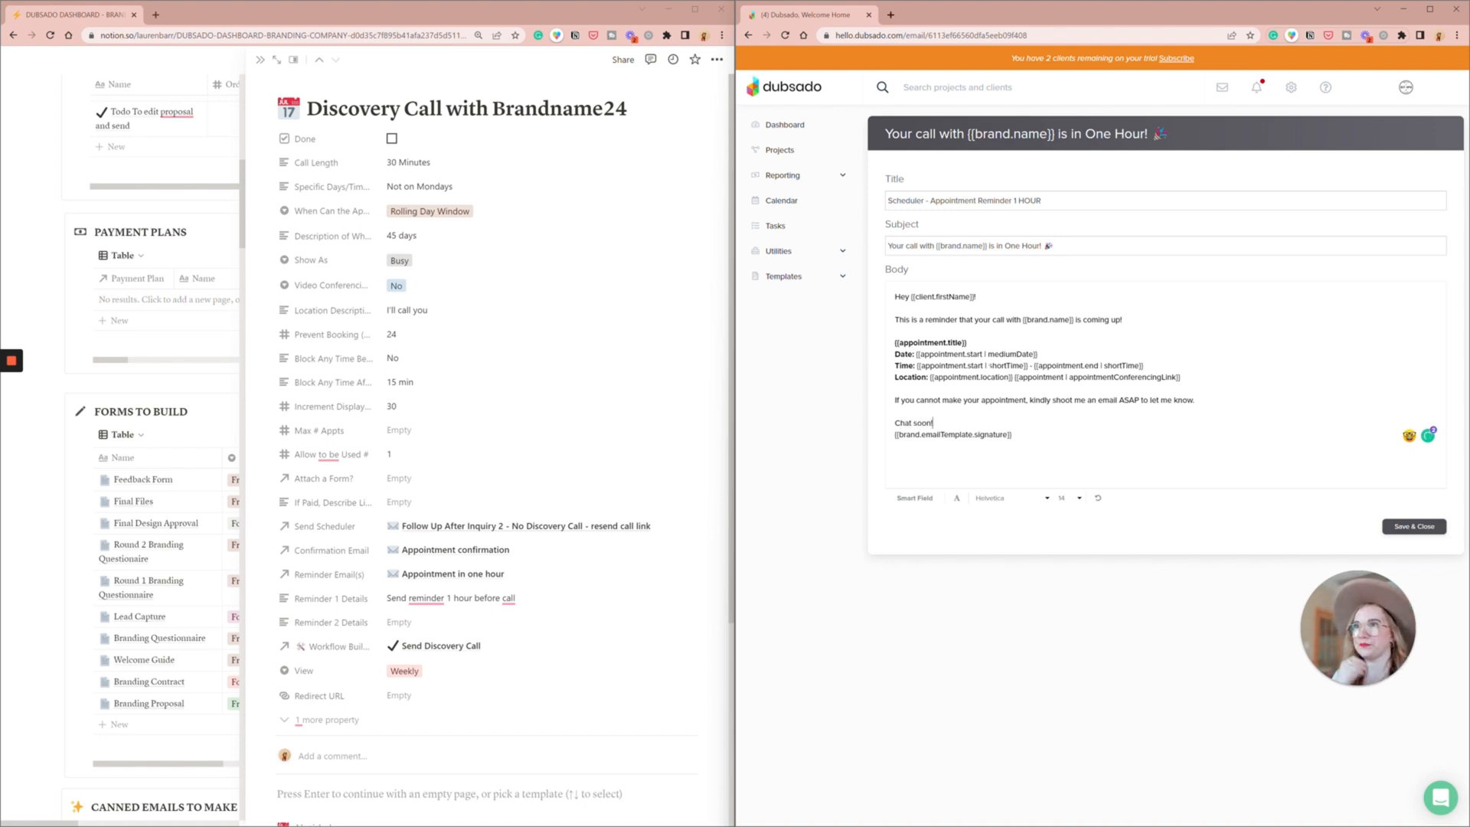
- Save the one-hour reminder email and copy the whole body of the Appointment Confirmed email template
left_click(1414, 527)
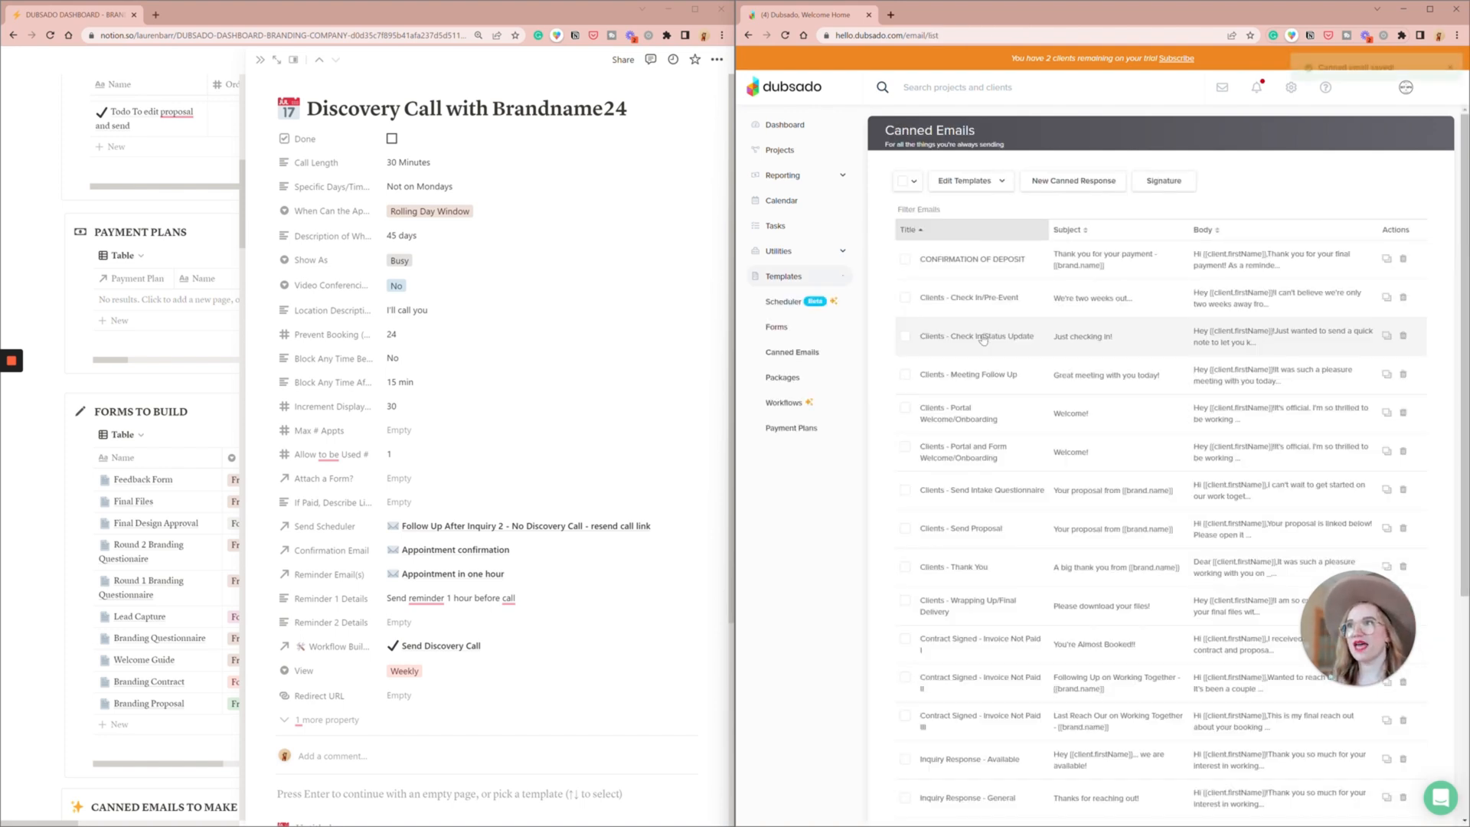
left_click(963, 183)
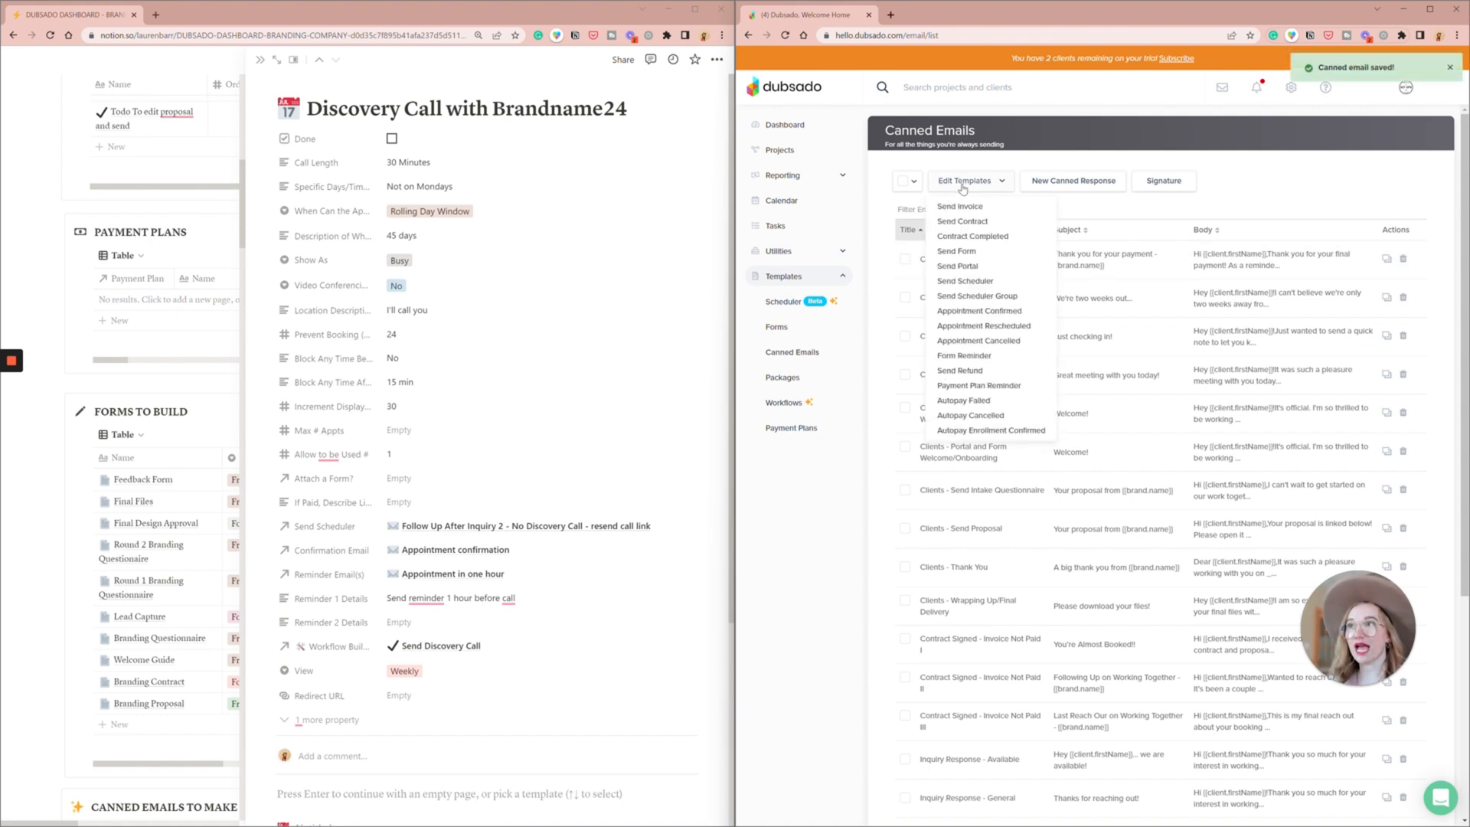
left_click(981, 311)
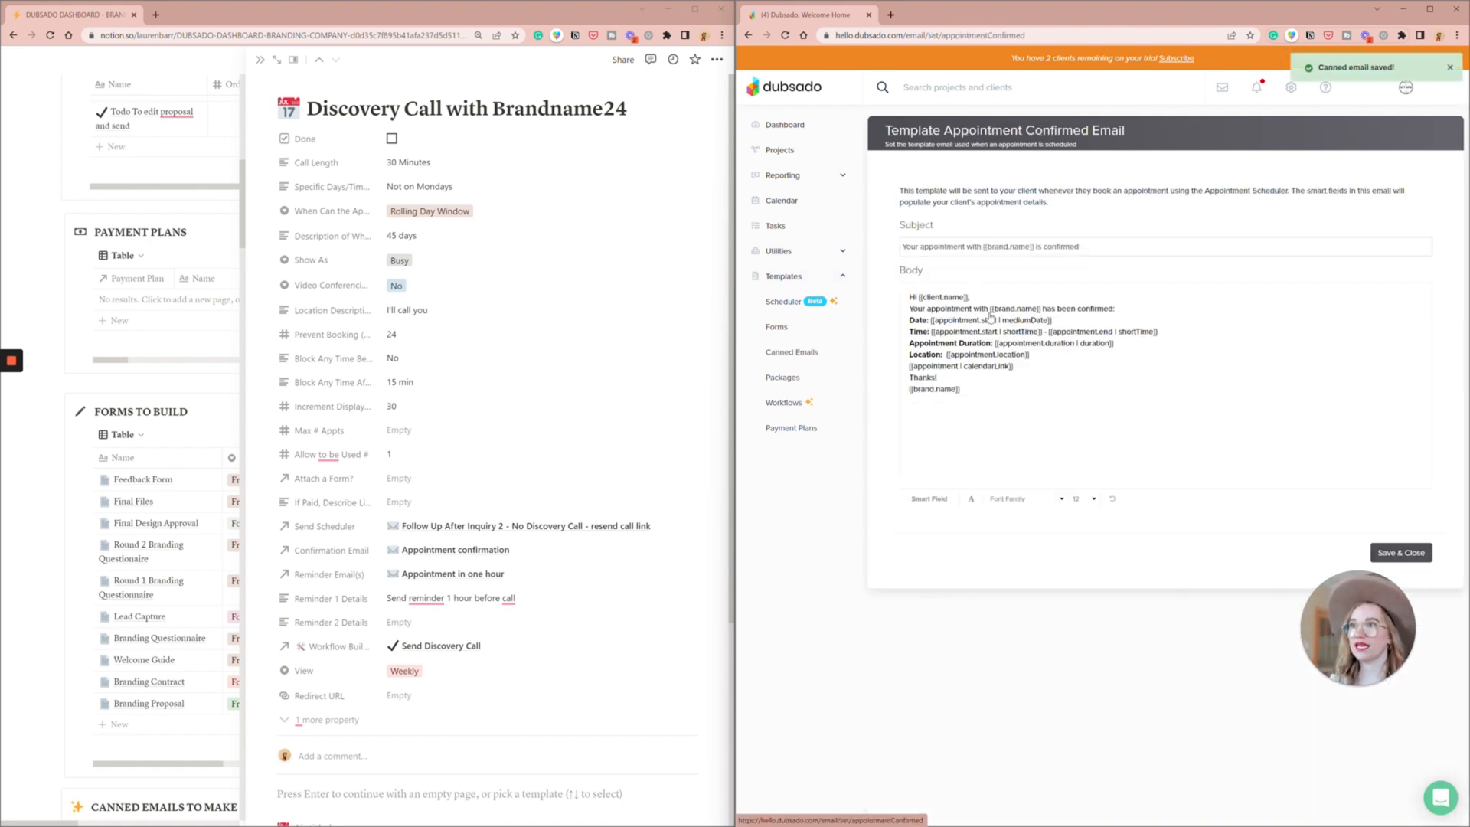
left_click_drag(909, 355, 1030, 354)
key("ctrl+a")
key("ctrl+c")
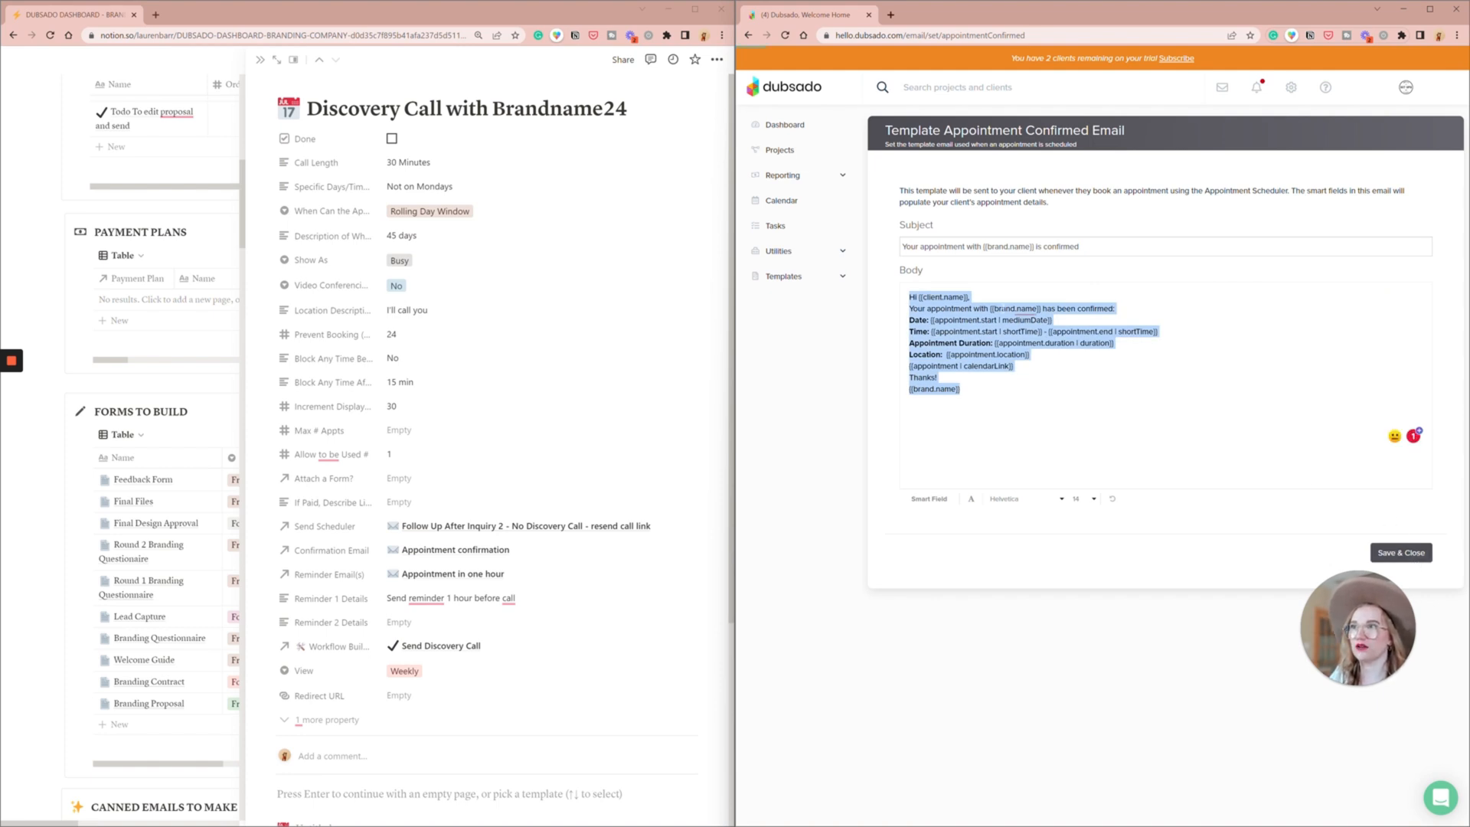
- Save the template and create a new canned response titled "Scheduler - Appointment Confirmation"
left_click(1401, 553)
left_click(1068, 183)
type("Sch")
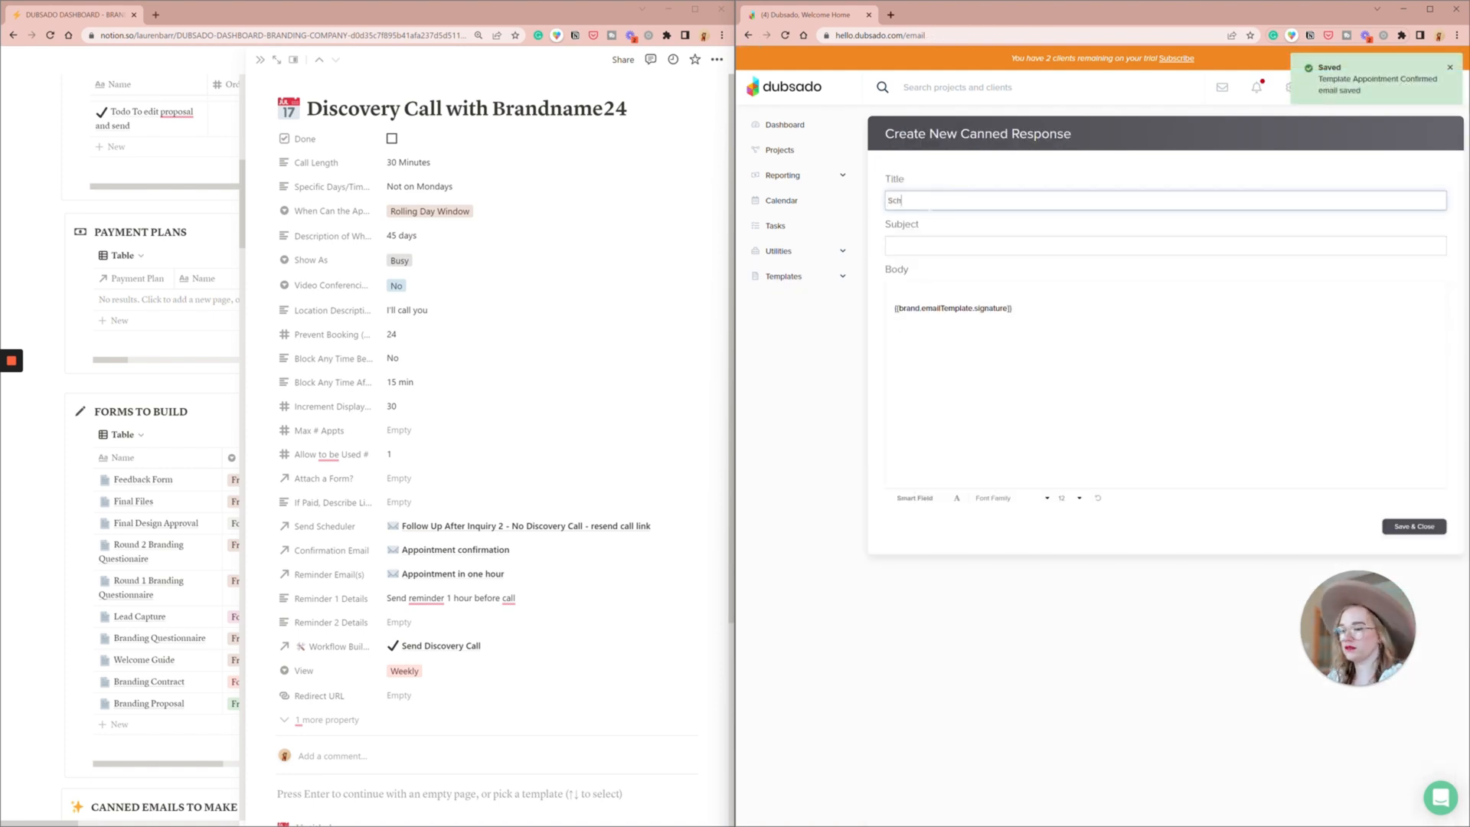
type("eduler - Appontment Confirmation")
- Paste the copied template text above the signature in the body and set the subject to "Your call with {{brand.name}} is Confirmed!"
left_click(930, 298)
key("ctrl+v")
key("ctrl+z")
key("ctrl+v")
left_click(995, 246)
type("Your call with {{brand.name}} is Confirmed!")
left_click(1099, 274)
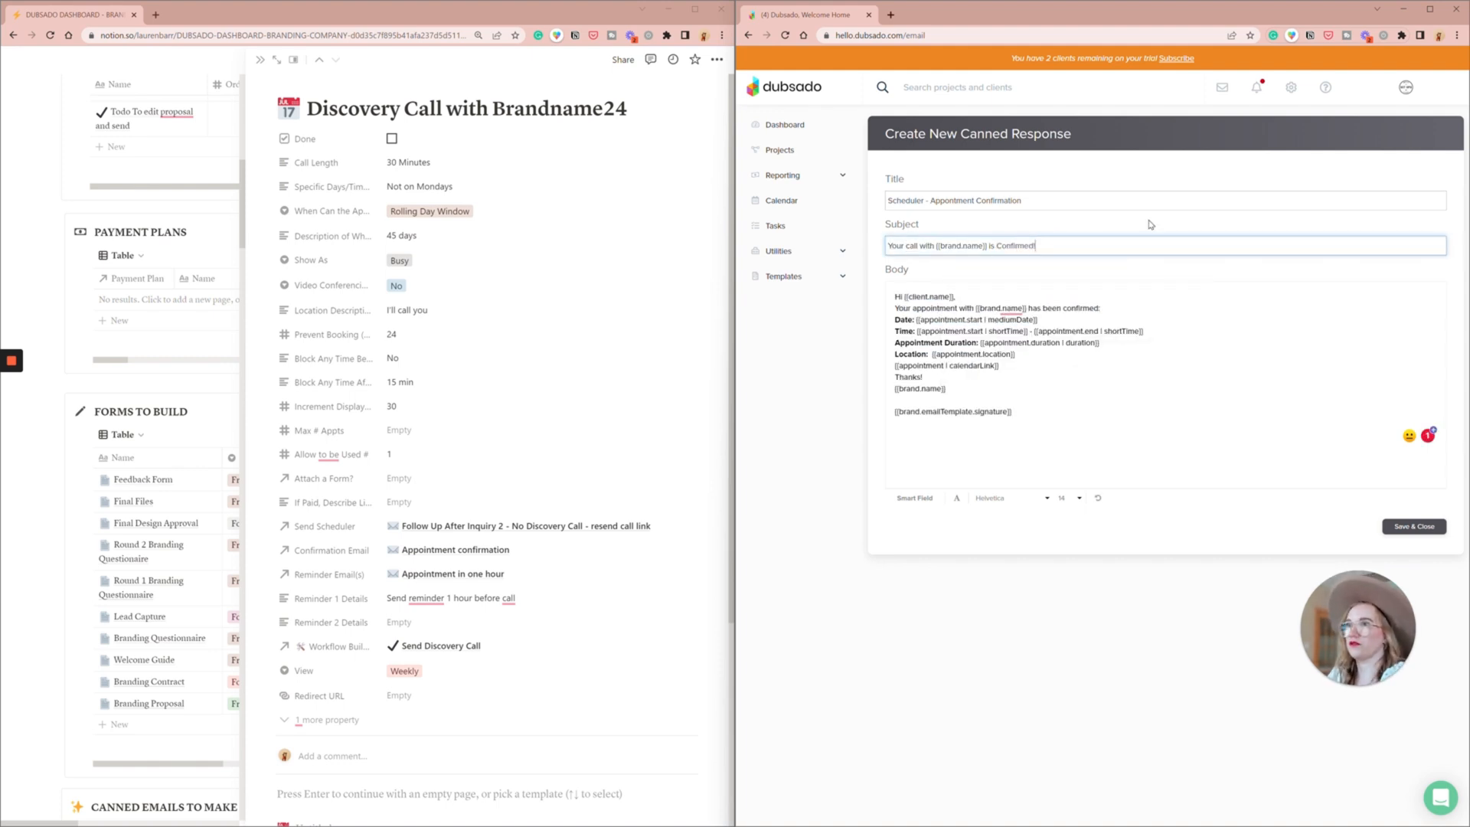
- Set the body's opening sentence apart with blank lines and replace the greeting's client name with the client first name smart field
left_click(1101, 308)
key("Return")
left_click(957, 296)
key("Return")
left_click_drag(957, 297, 904, 297)
key("BackSpace")
left_click(915, 498)
left_click(950, 478)
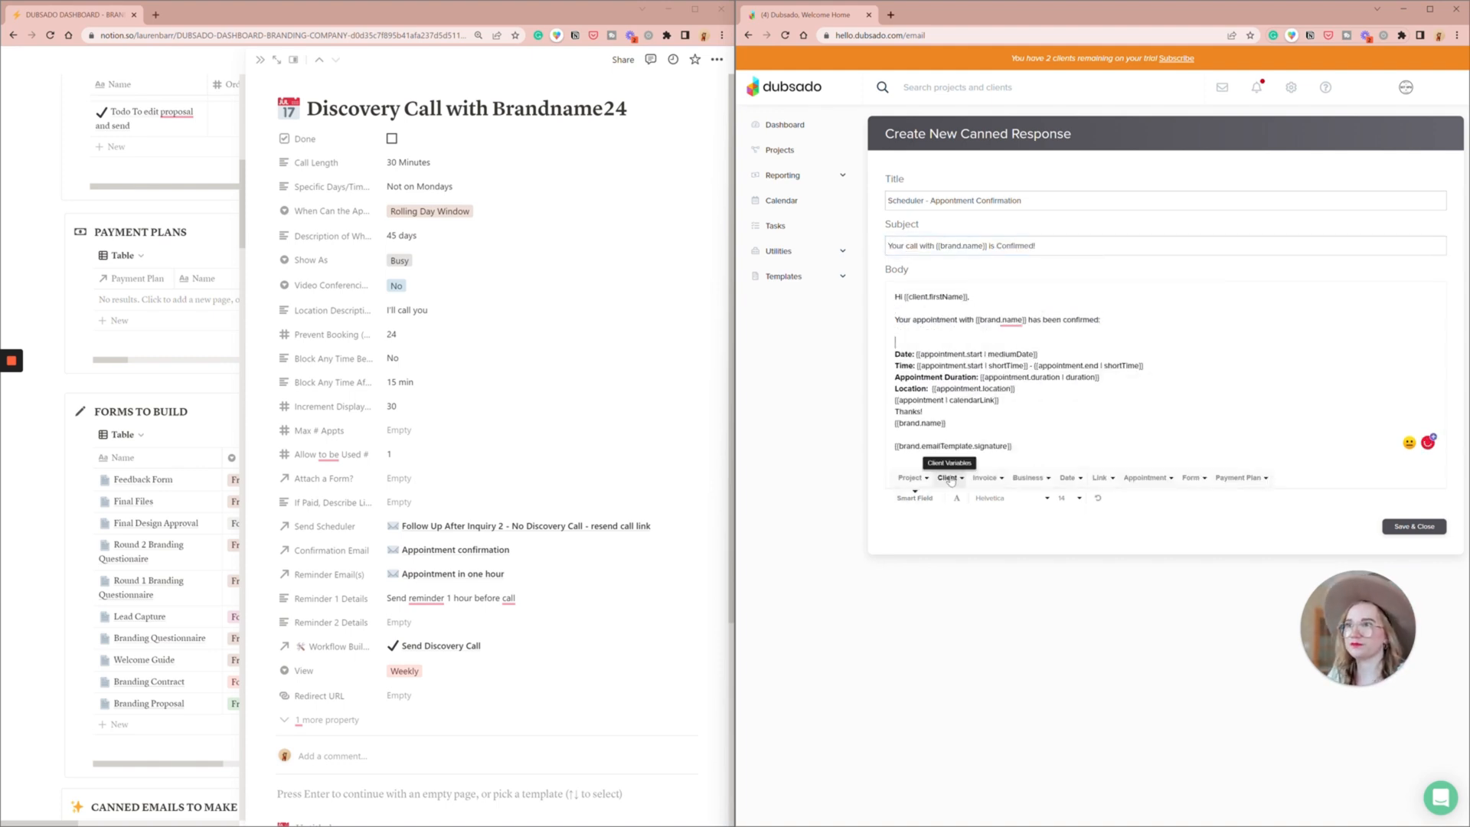
- Insert a bold appointment title smart field above the Date line and change "appointment" to "call" in the opening sentence
left_click(1147, 478)
left_click(1164, 329)
left_click_drag(963, 343, 895, 343)
key("ctrl+b")
double_click(936, 320)
type("call")
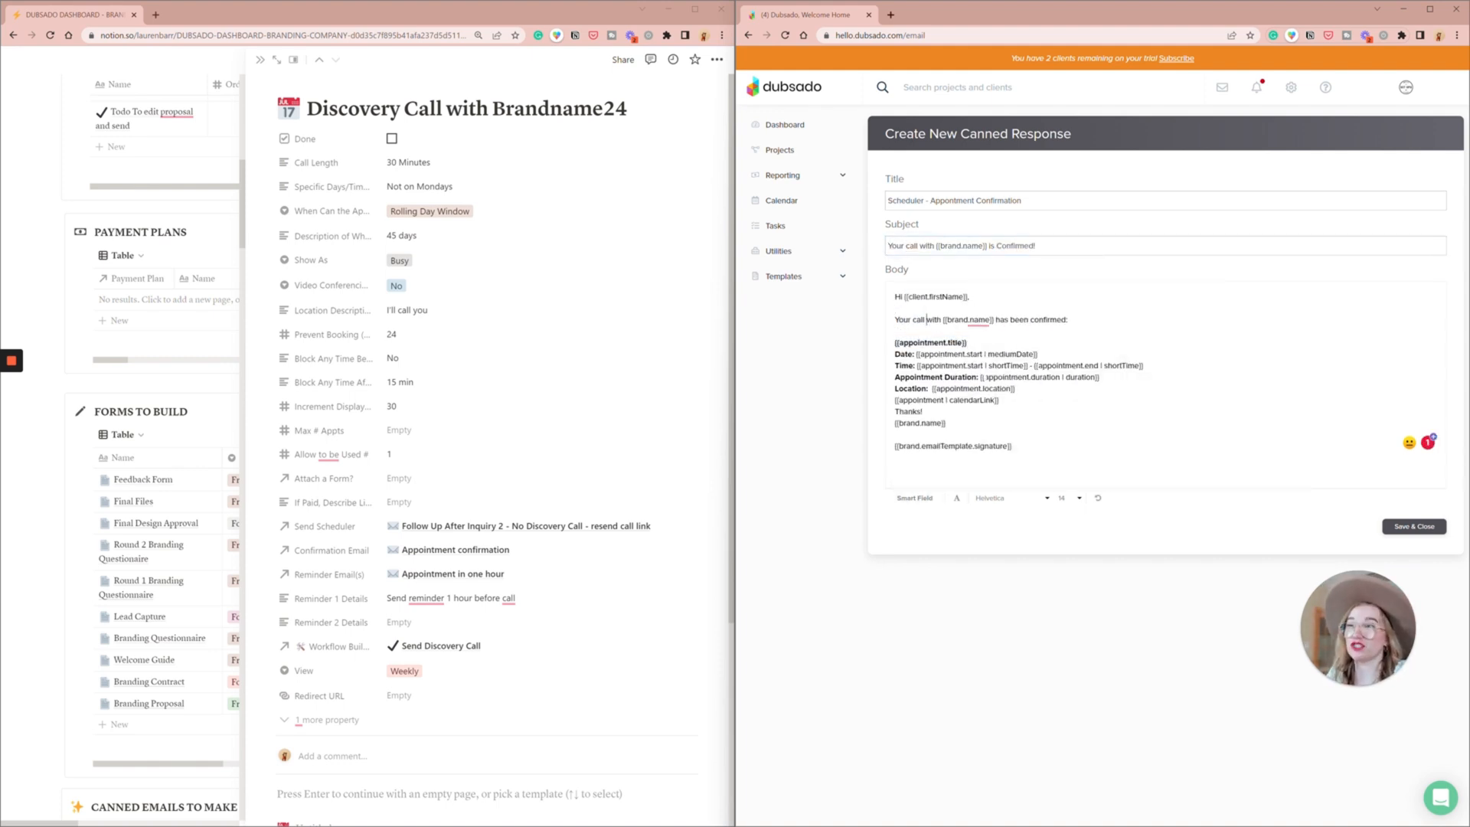
- Add the appointment conferencing link smart field after the location and a blank line below the Location line
left_click(1020, 389)
key("Return")
left_click(1023, 389)
left_click(915, 498)
left_click(1147, 478)
left_click(1172, 419)
left_click(1139, 379)
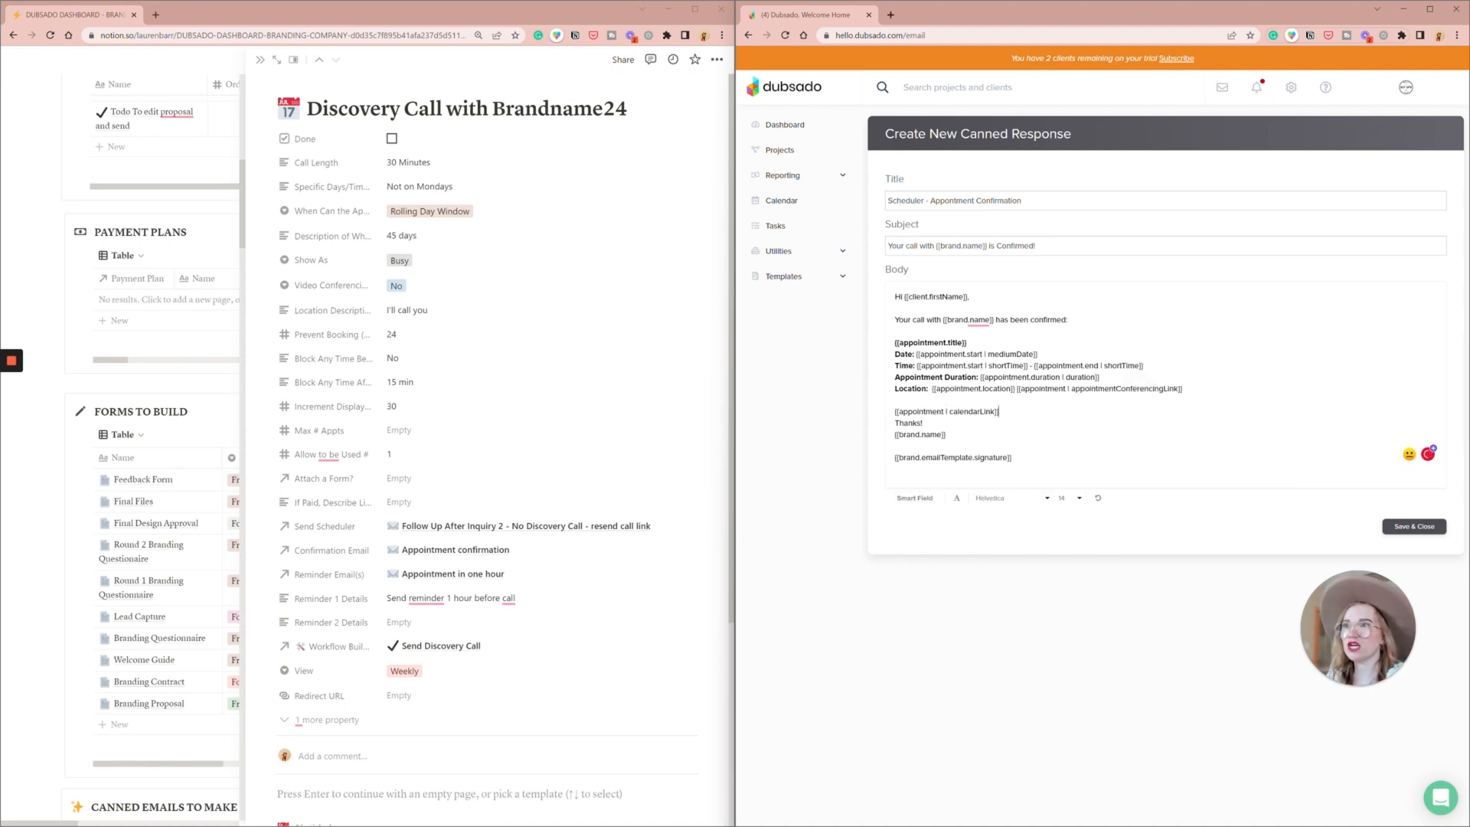
- Introduce the calendar link with "Please add this appointment to your calendar:" as a bold line, separated from "Thanks!" by a blank line
key("Return")
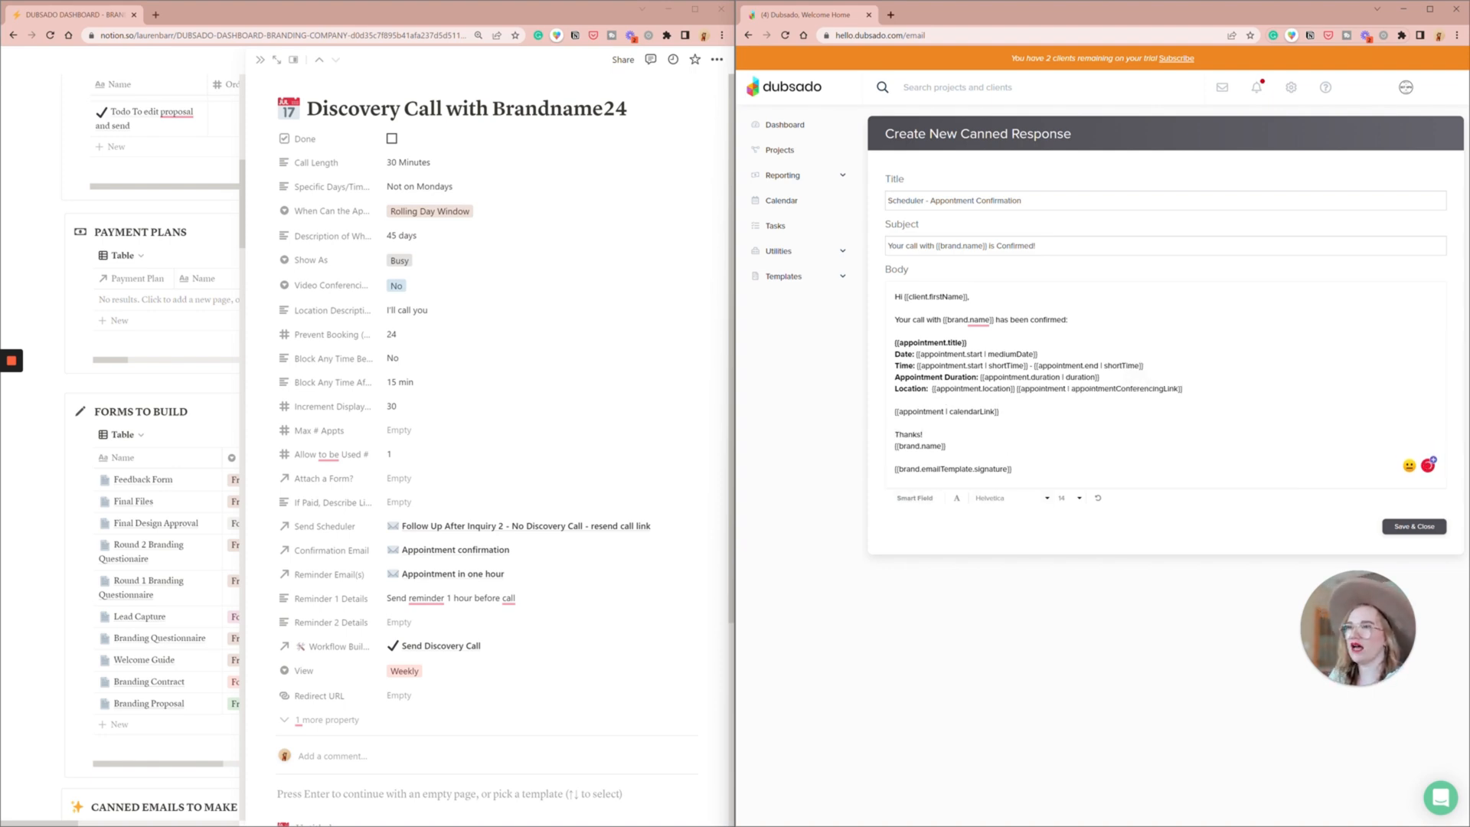
type("Please add this appoi")
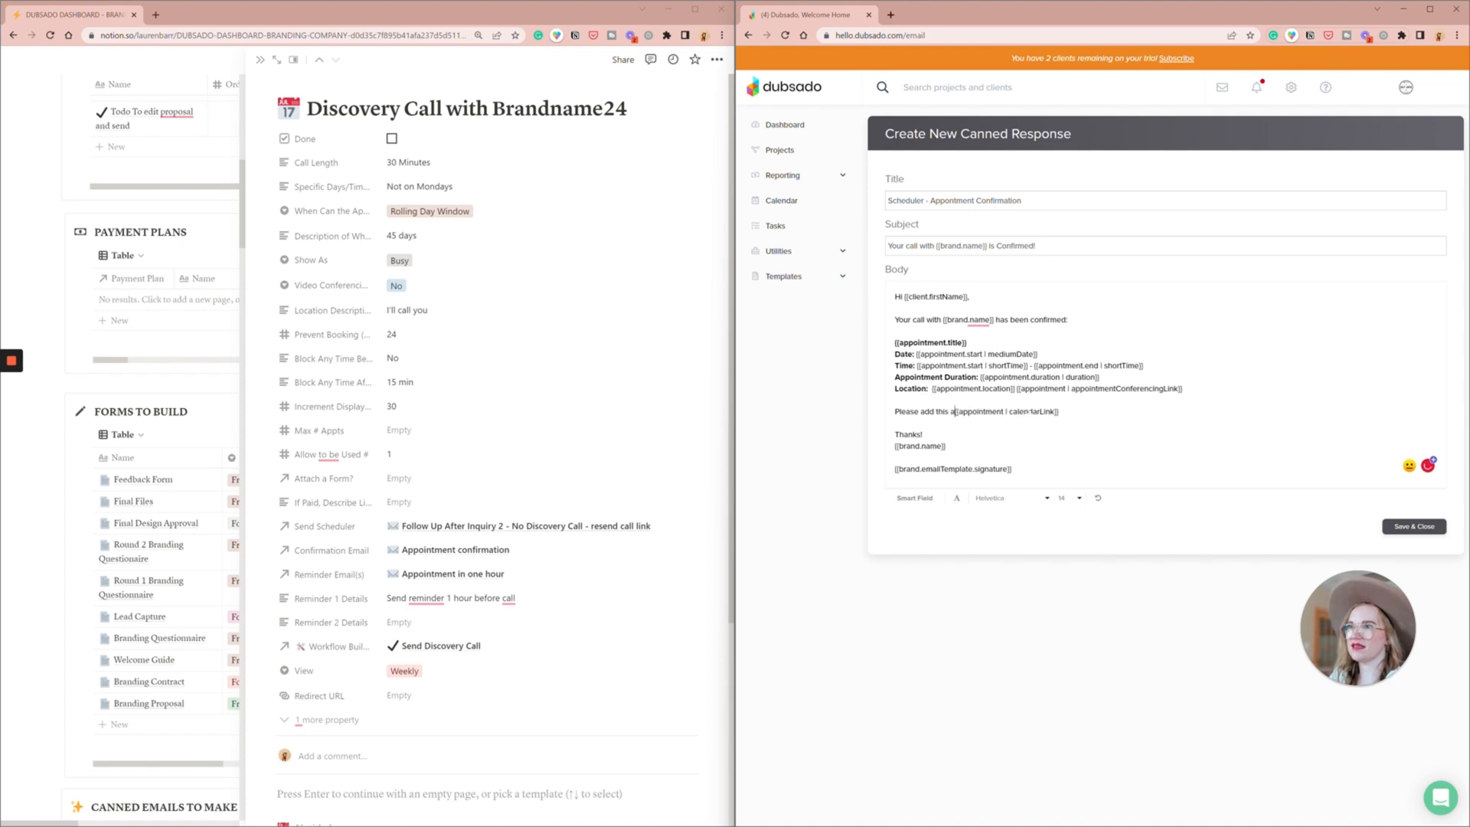
type("ntment to your cale")
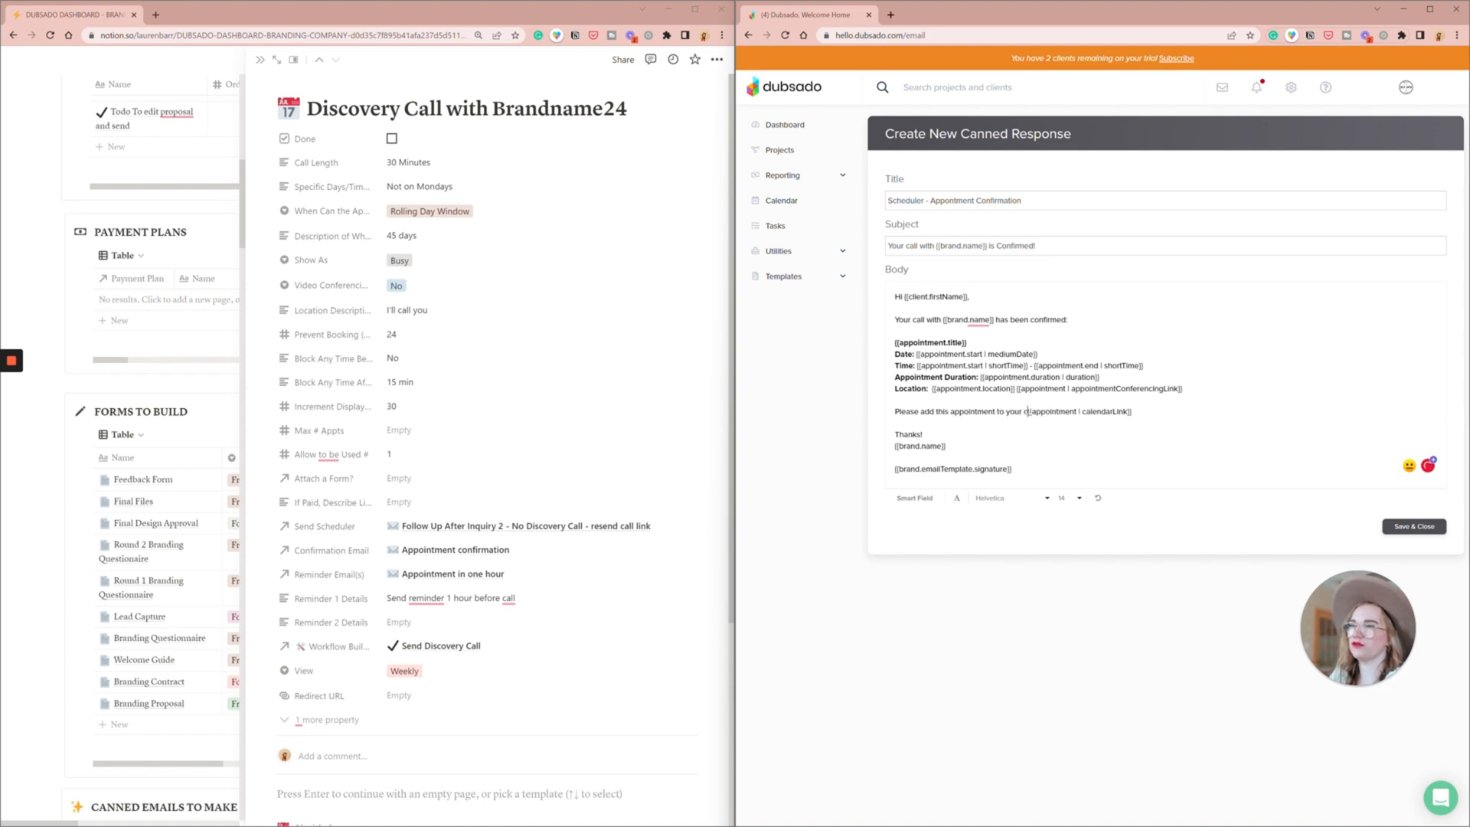
type("ndar:")
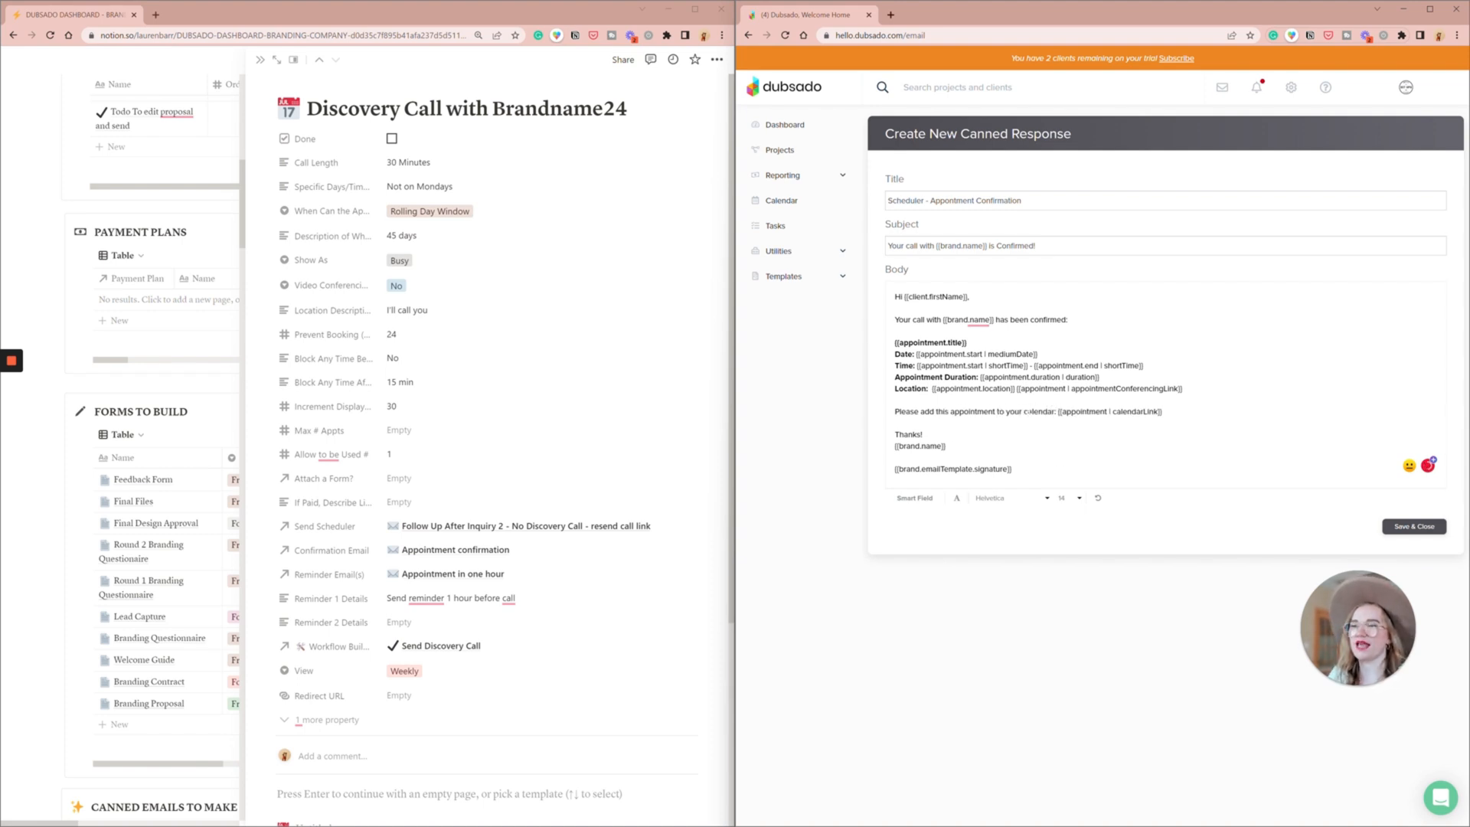
triple_click(1137, 411)
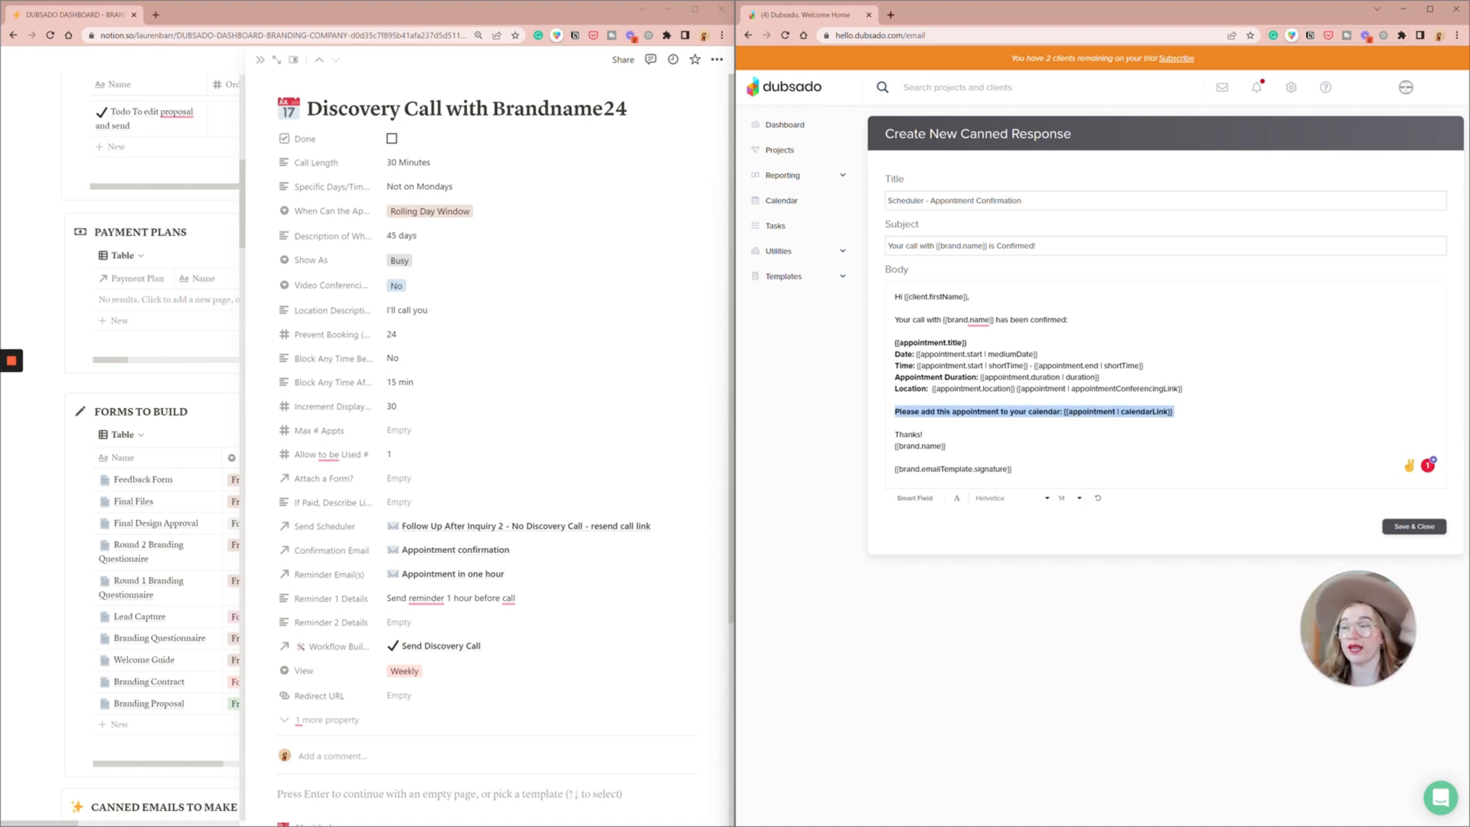
left_click(1173, 412)
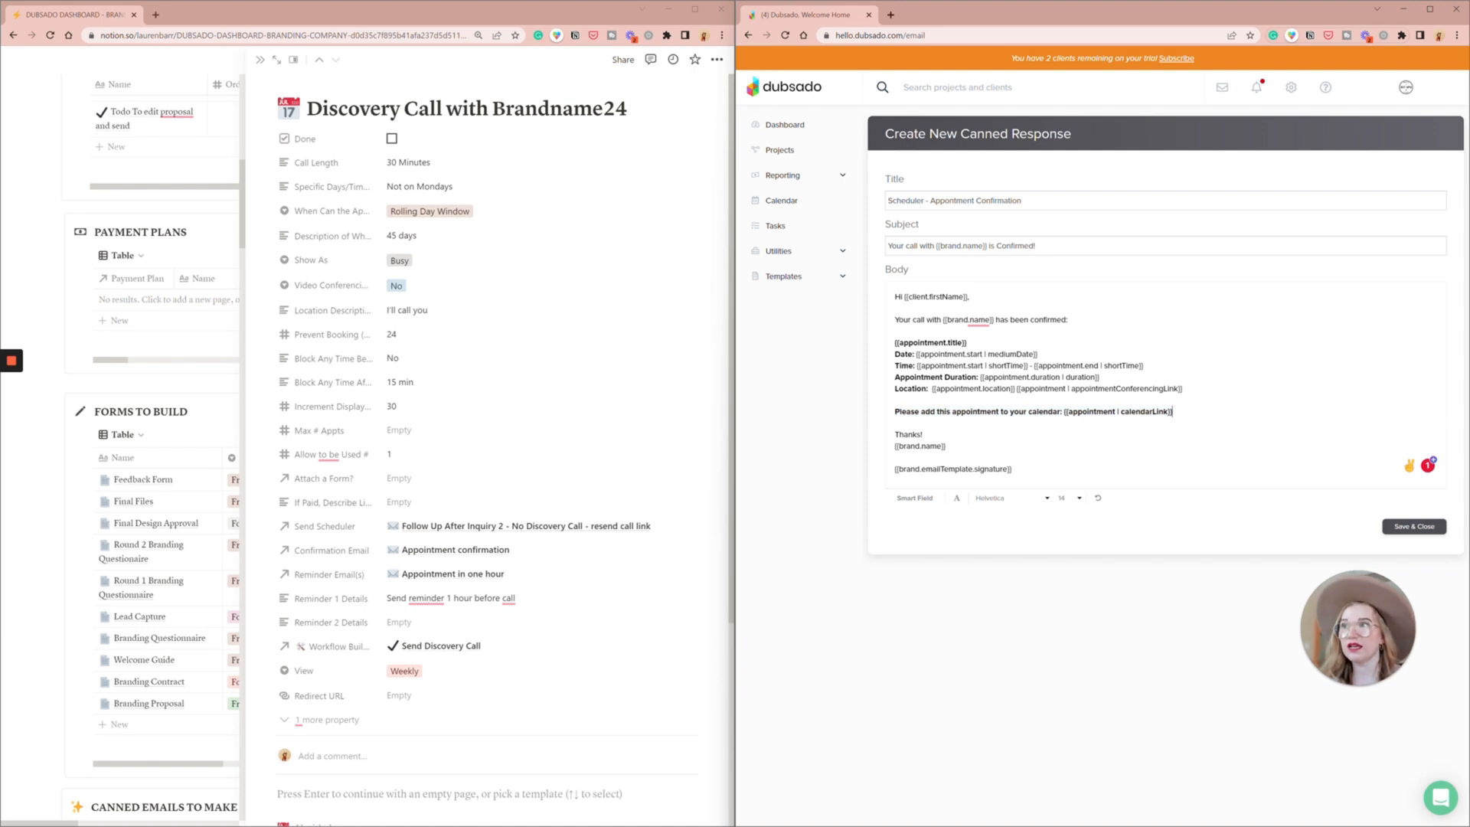
- Delete the brand name field and blank line between "Thanks!" and the signature, and add blank lines below the signature
triple_click(930, 446)
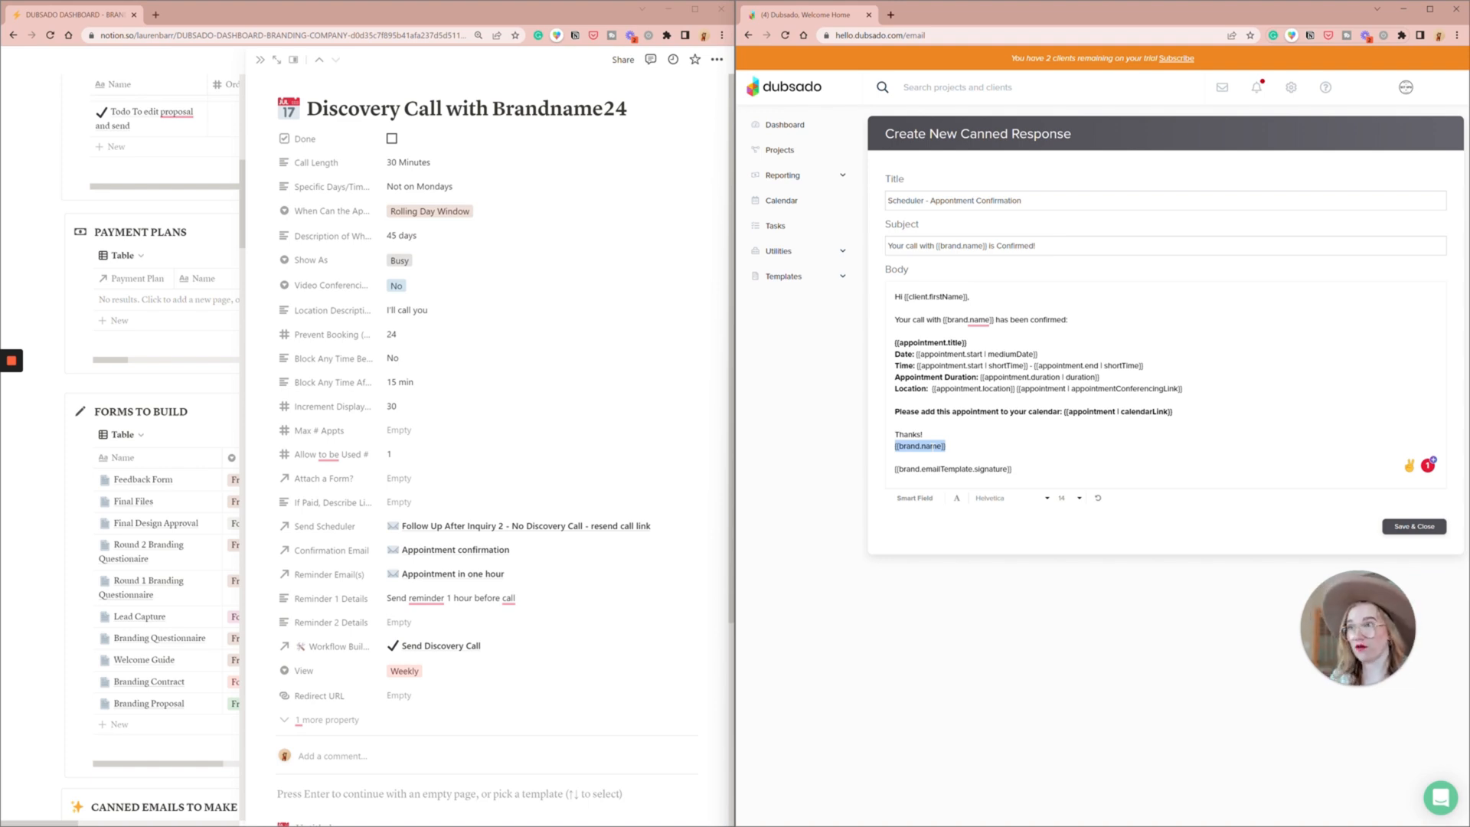
key("Down")
key("BackSpace")
key("BackSpace")
key("BackSpace")
key("BackSpace")
key("BackSpace")
key("BackSpace")
key("BackSpace")
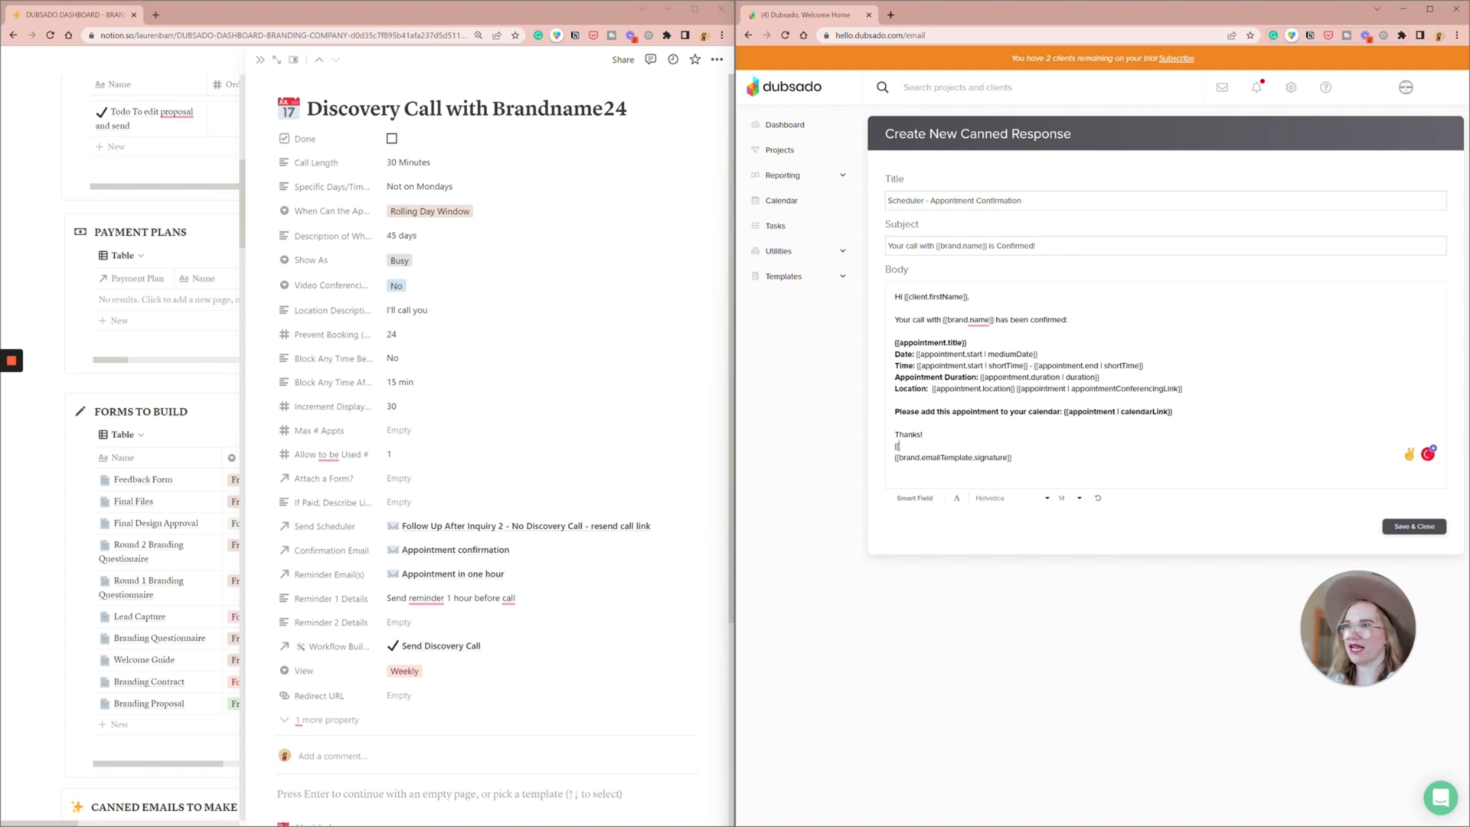
key("BackSpace")
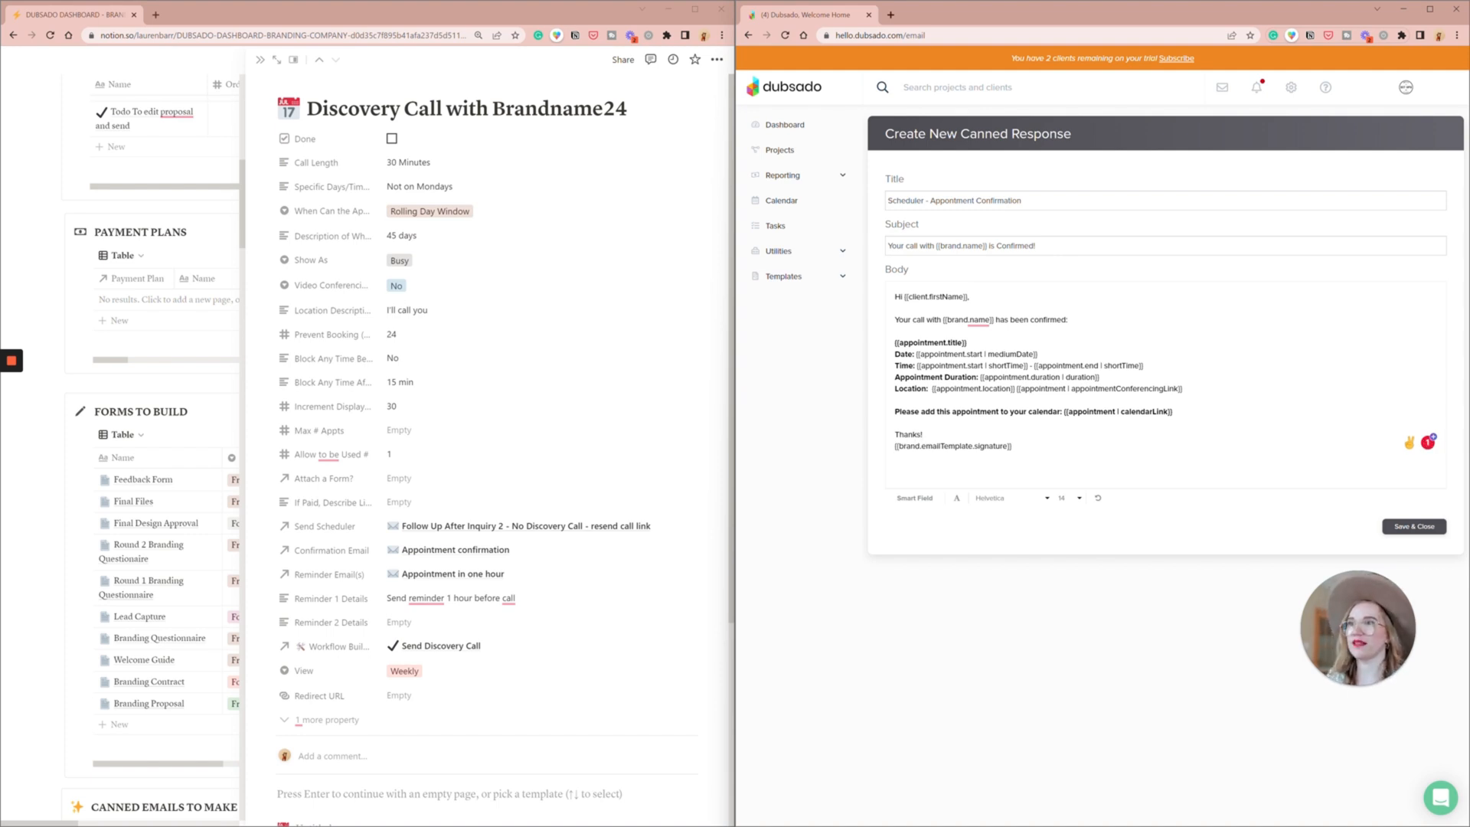
key("Return")
key("Return")
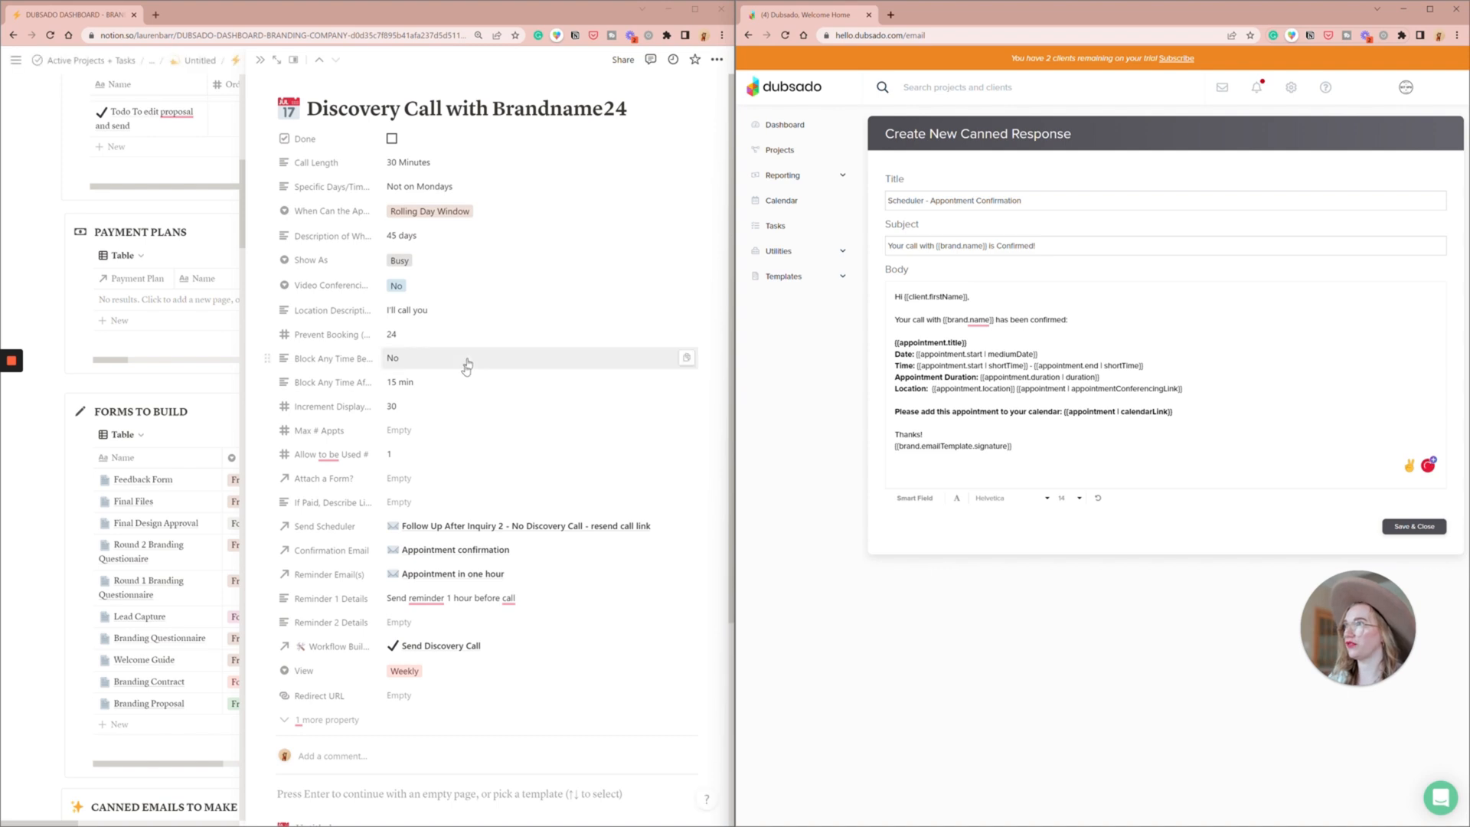
- Copy the cancellation sentence with its reschedule and cancel button fields from Notion's Appointment confirmation page and paste them below the signature in Dubsado
left_click(477, 550)
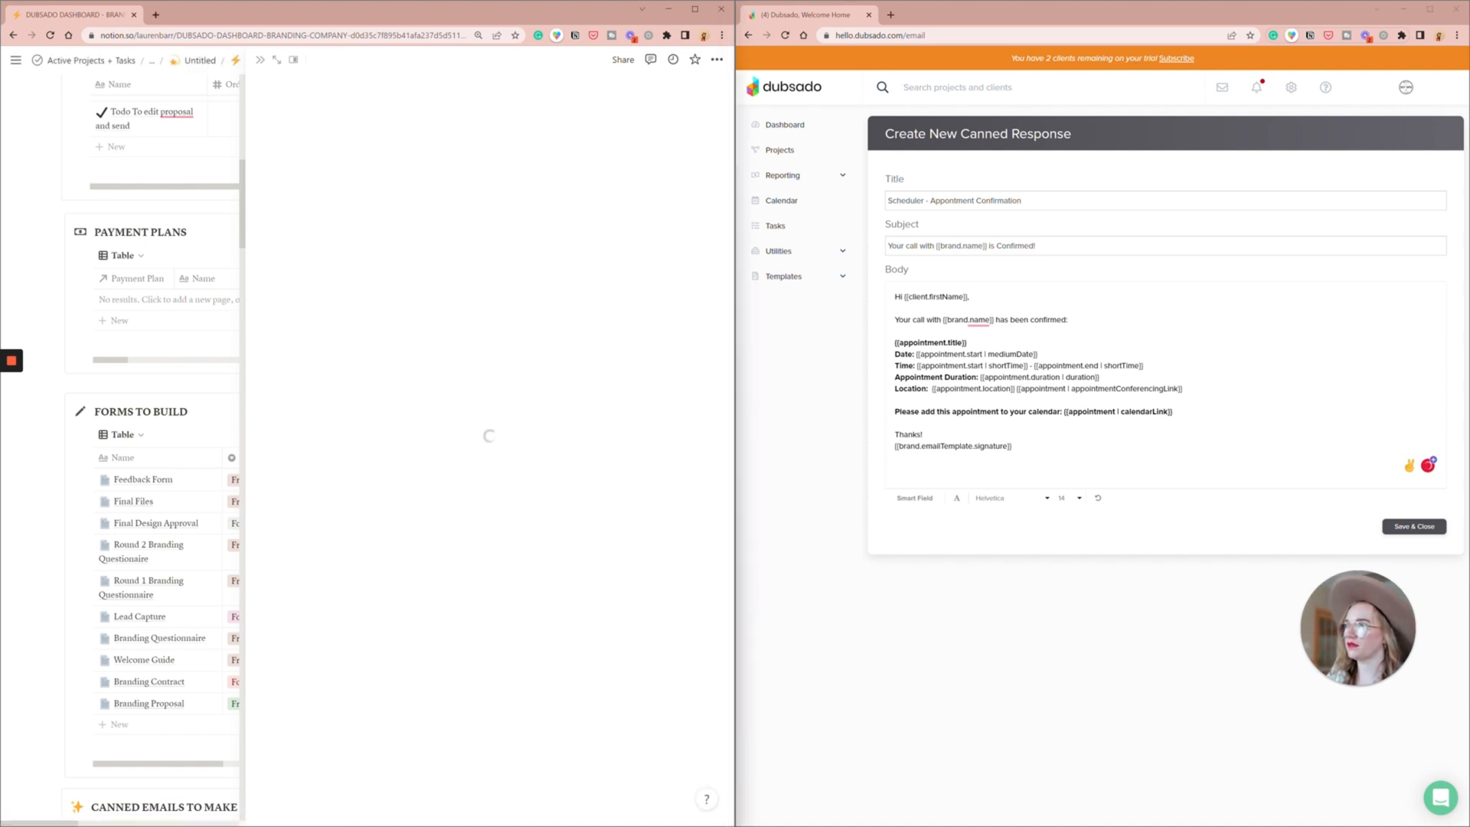
left_click(452, 399)
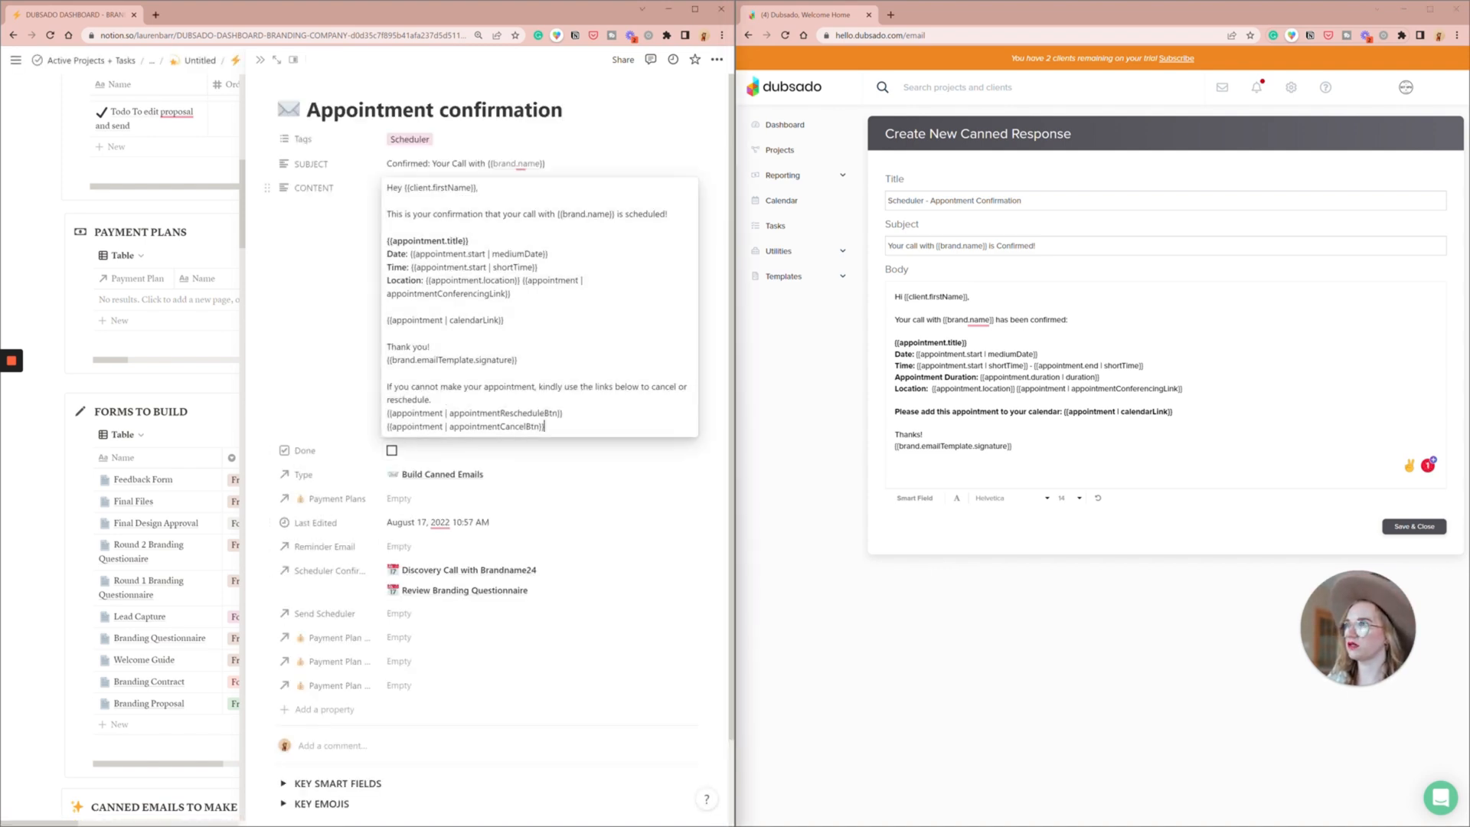
left_click(388, 388)
right_click(581, 435)
left_click(545, 427)
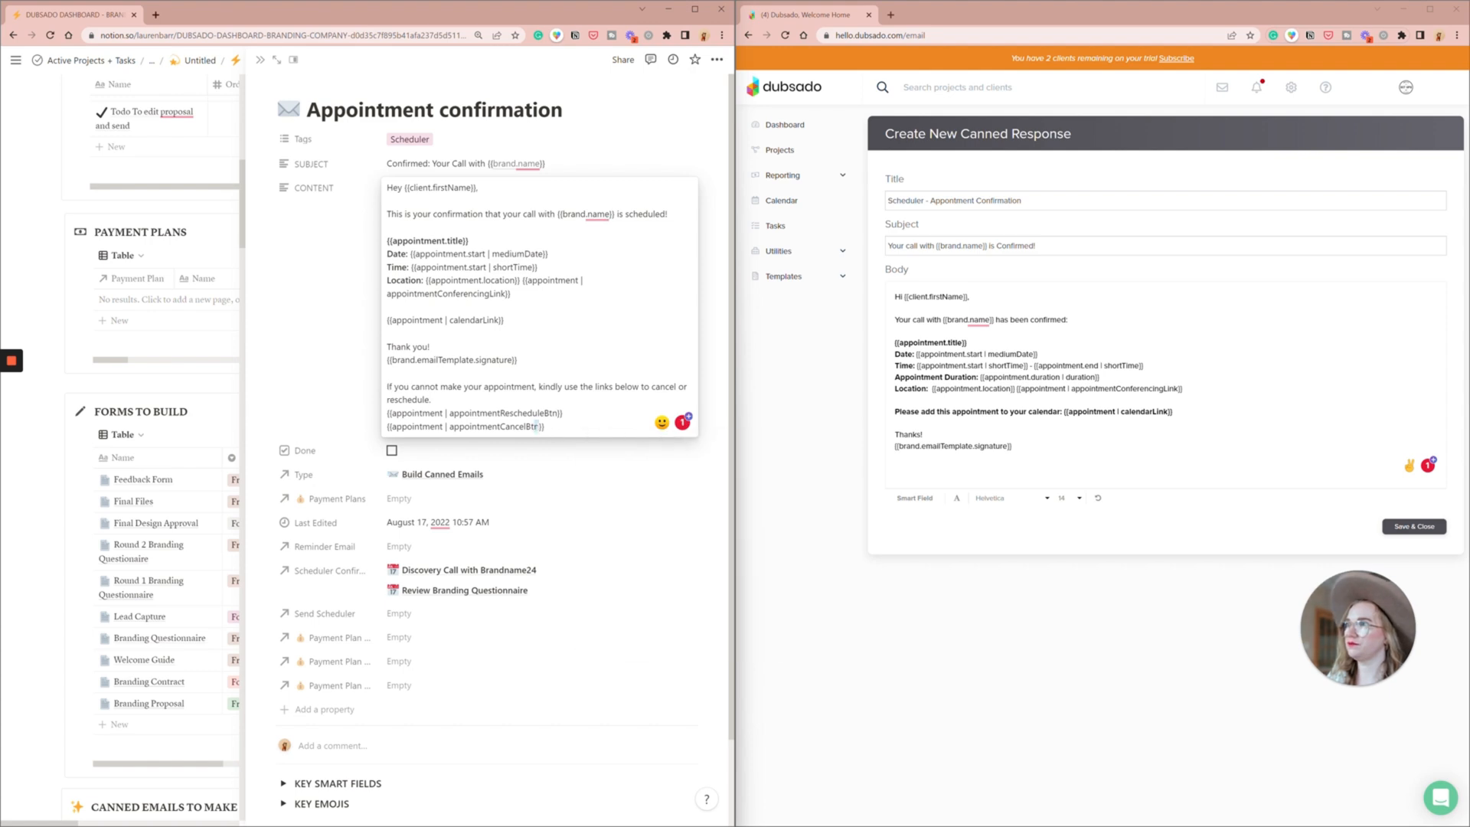
left_click_drag(545, 428, 376, 389)
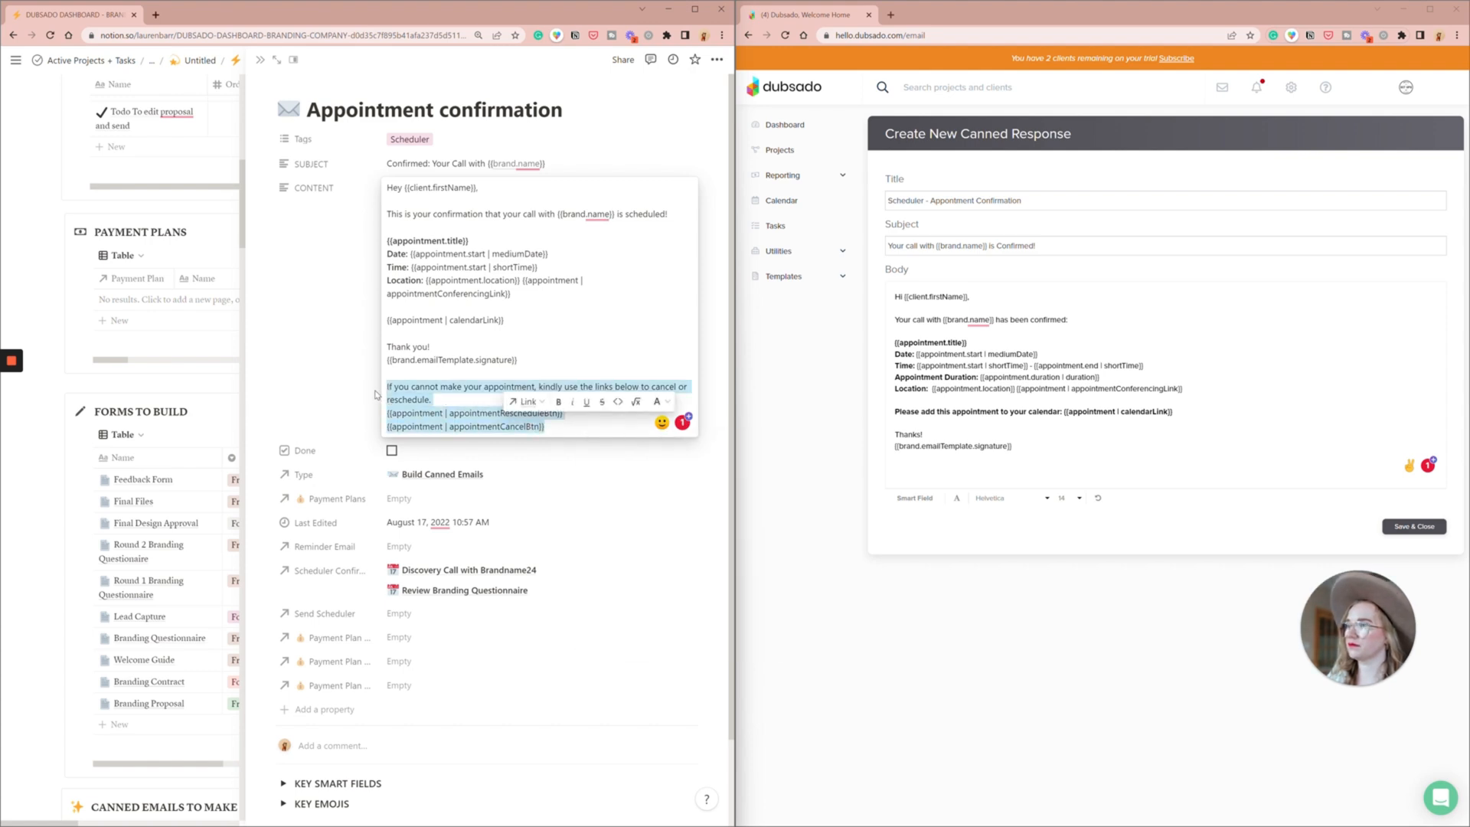
type("If you cannot make your appointment, kindly use the links below to cancel or reschedule. {{appointment | appointmentRescheduleBtn}} {{appointment | appointmentCancelBtn}}")
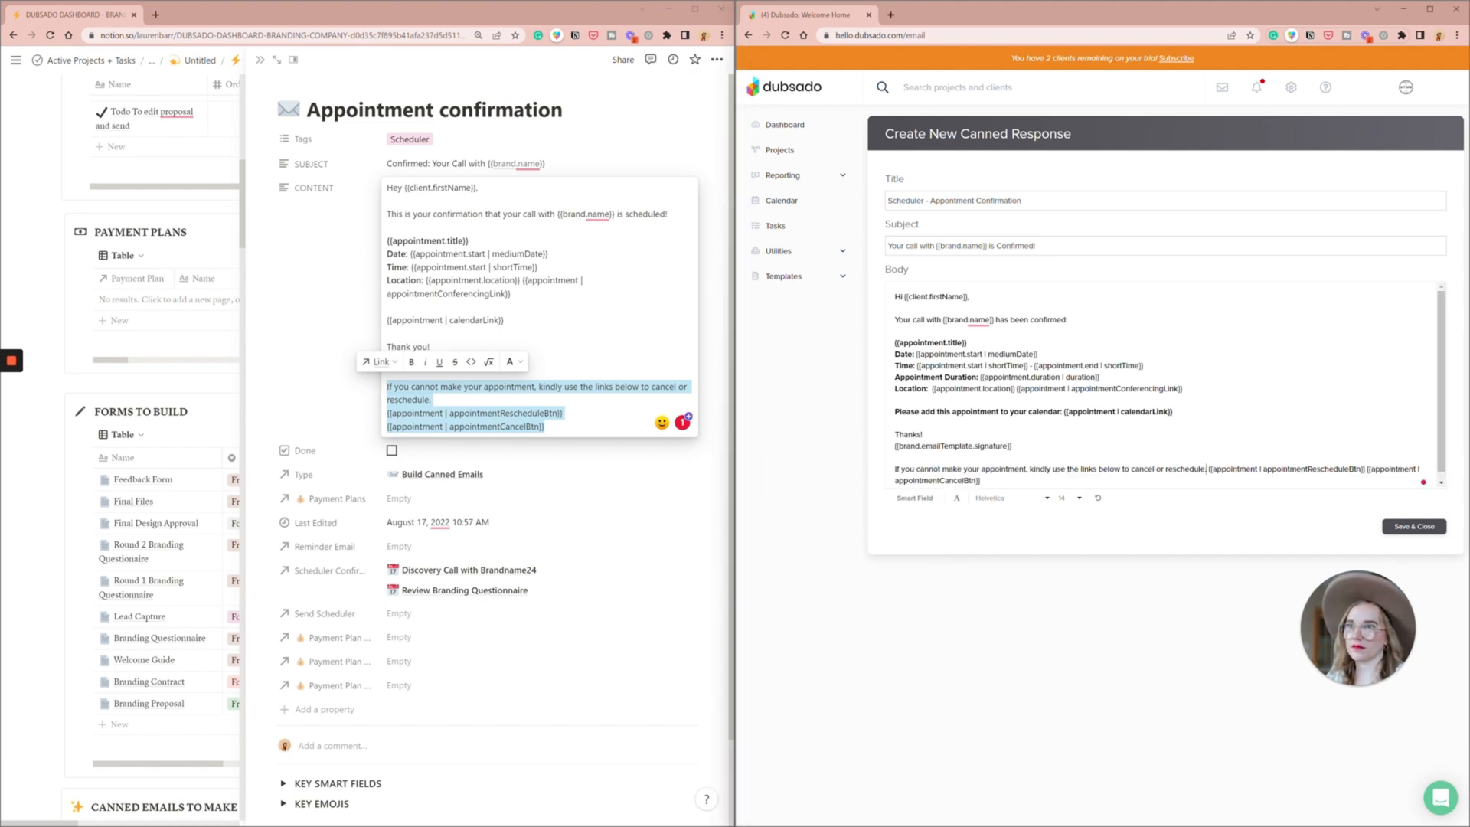
- Put the reschedule and cancel button fields on separate lines below the cancellation sentence and save the canned response
key("Return")
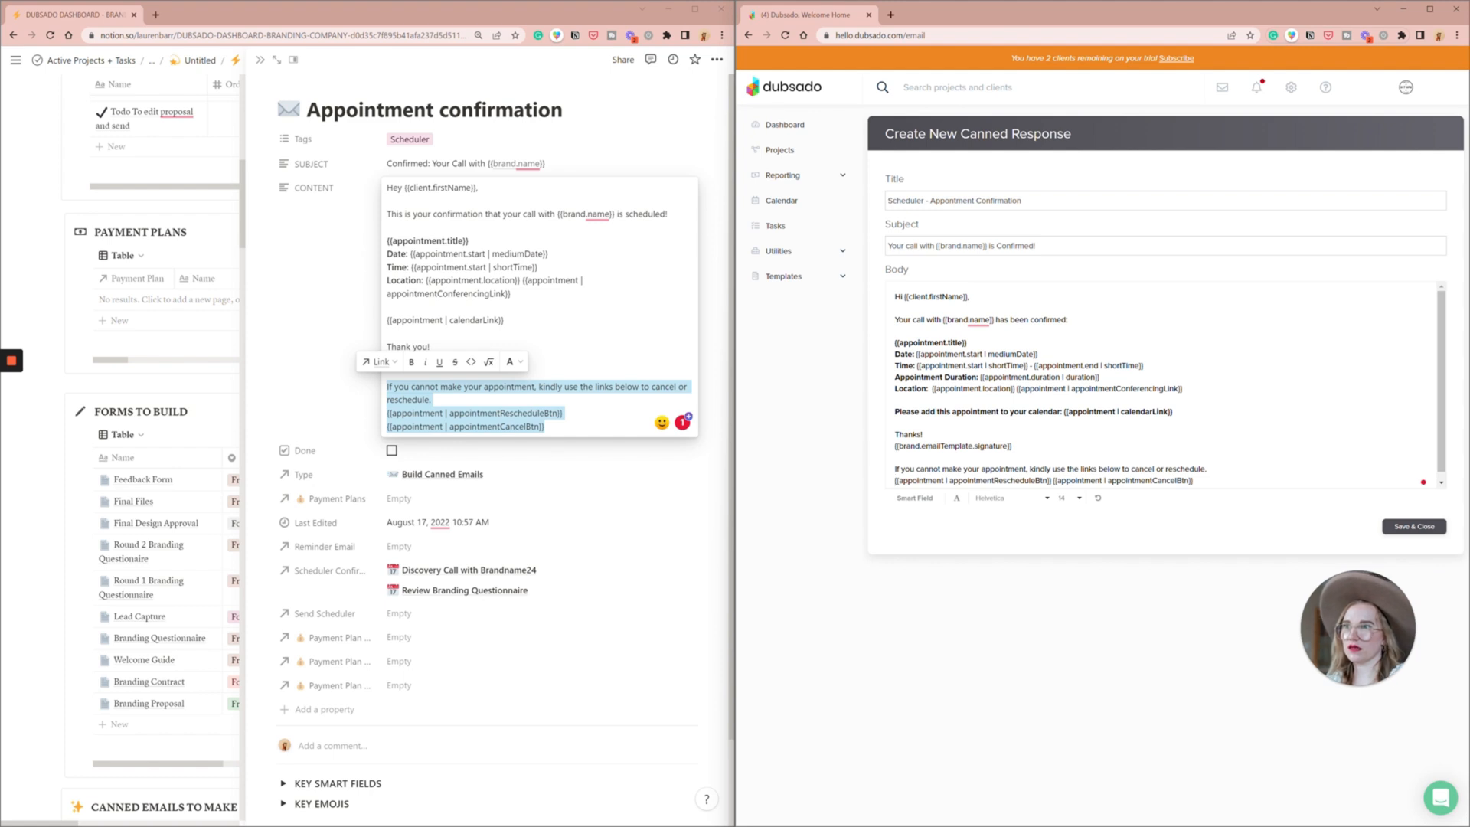
key("Return")
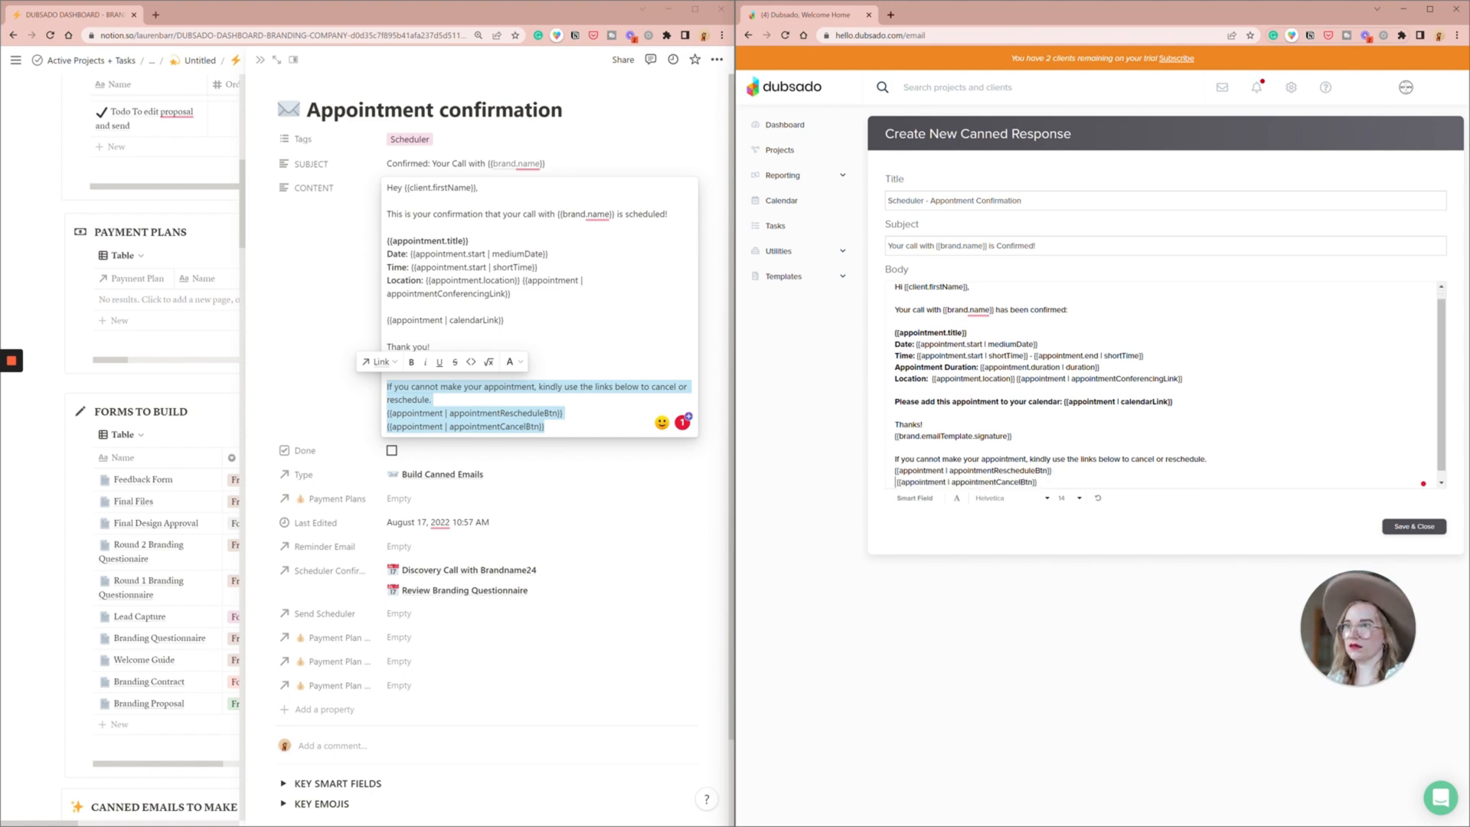
key("BackSpace")
scroll(1166, 386, "up", 1)
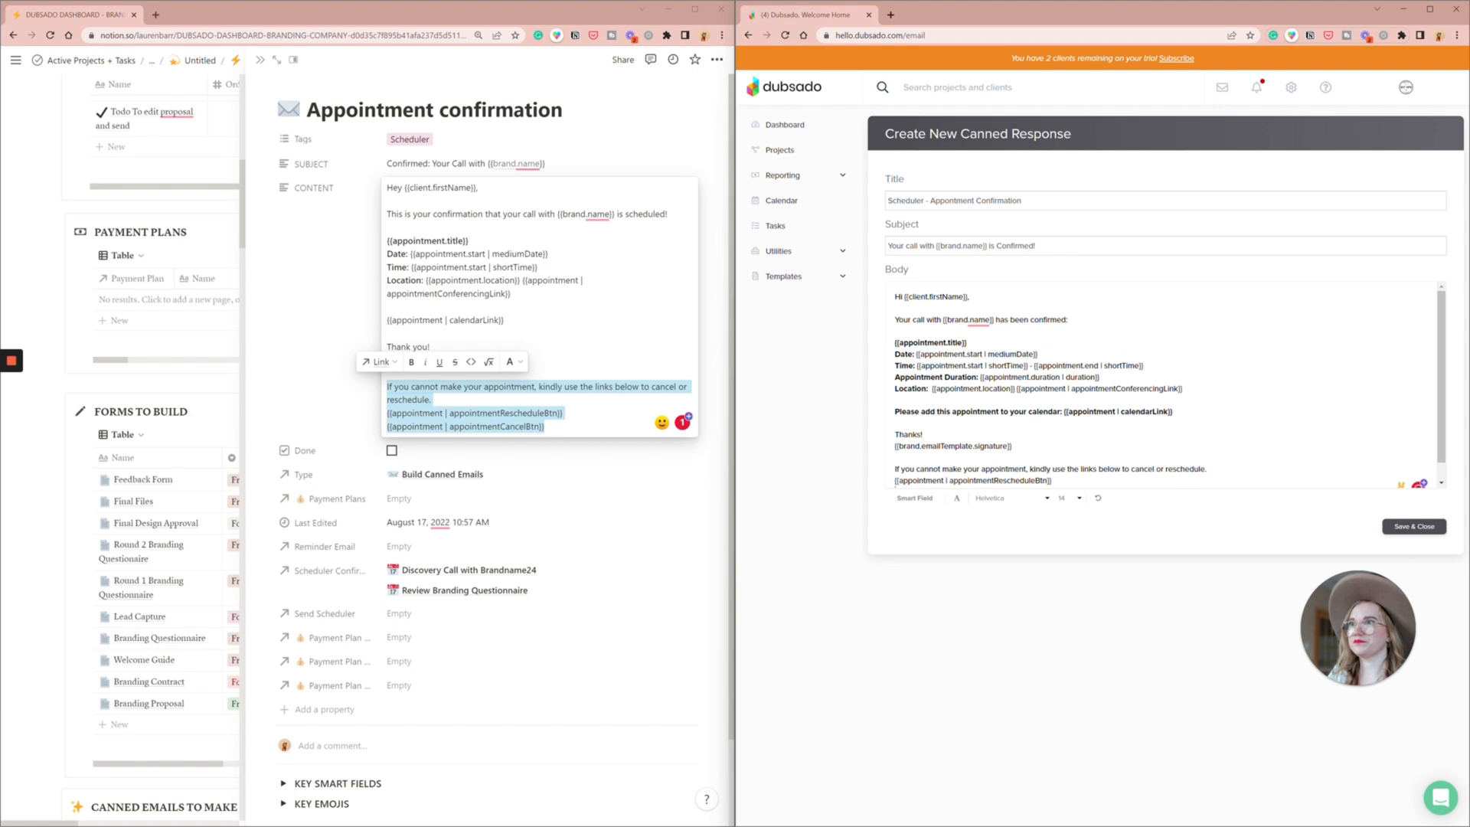
left_click(1412, 528)
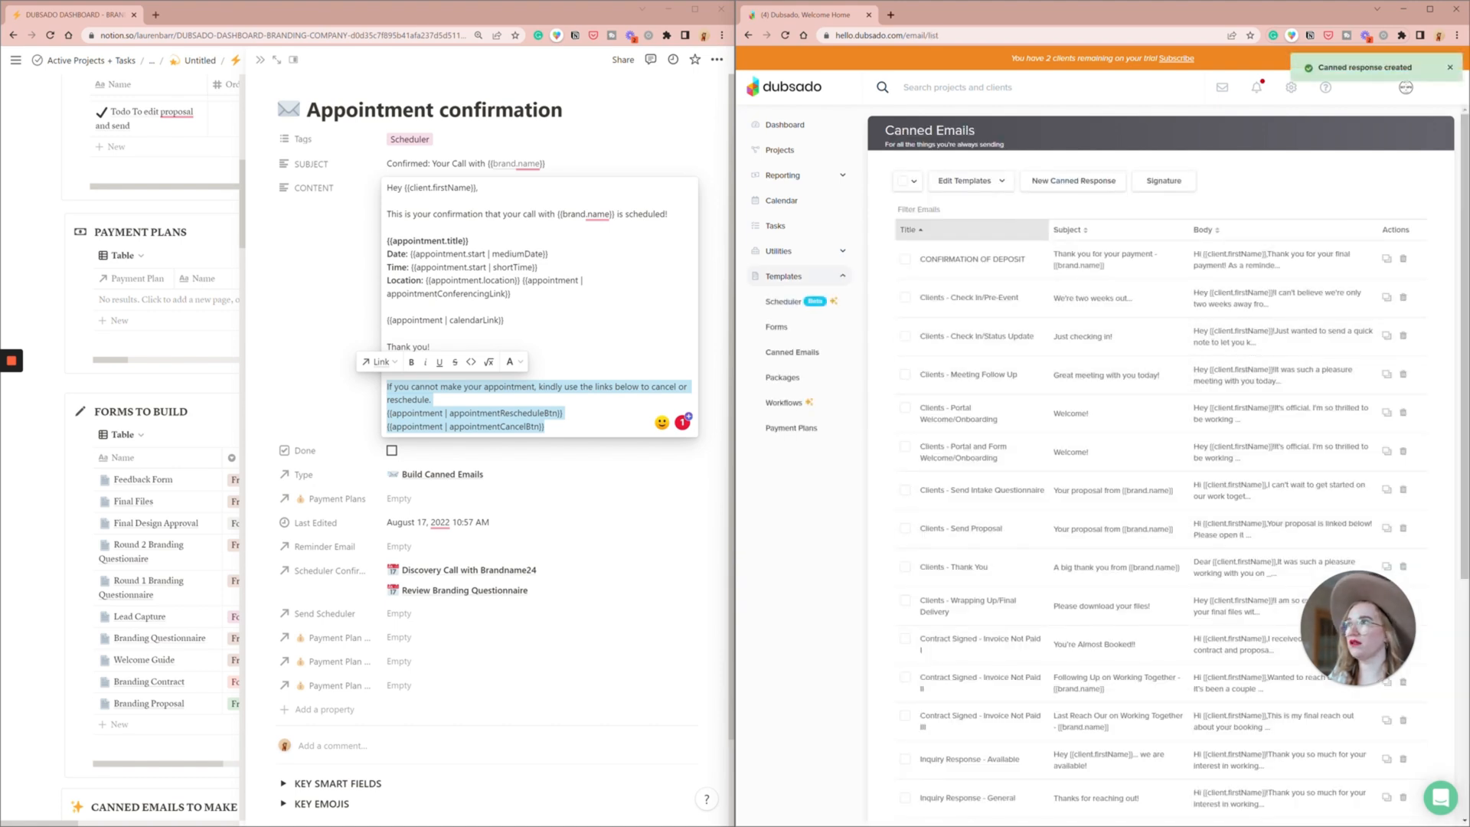
- Close the selected confirmation text in Notion and create a new canned response in Dubsado titled "Send Discovery Call"
left_click(316, 137)
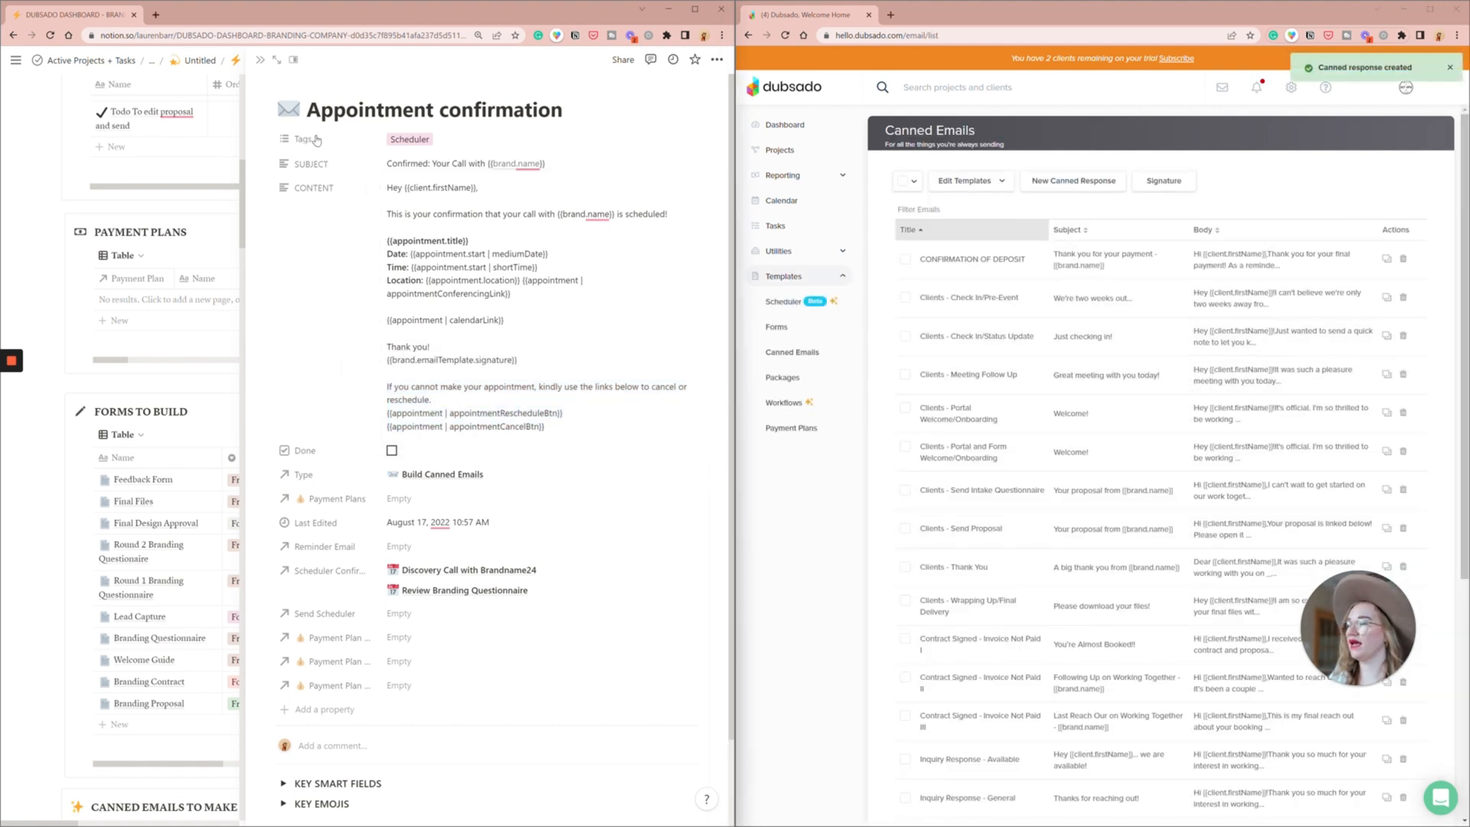
left_click(1066, 181)
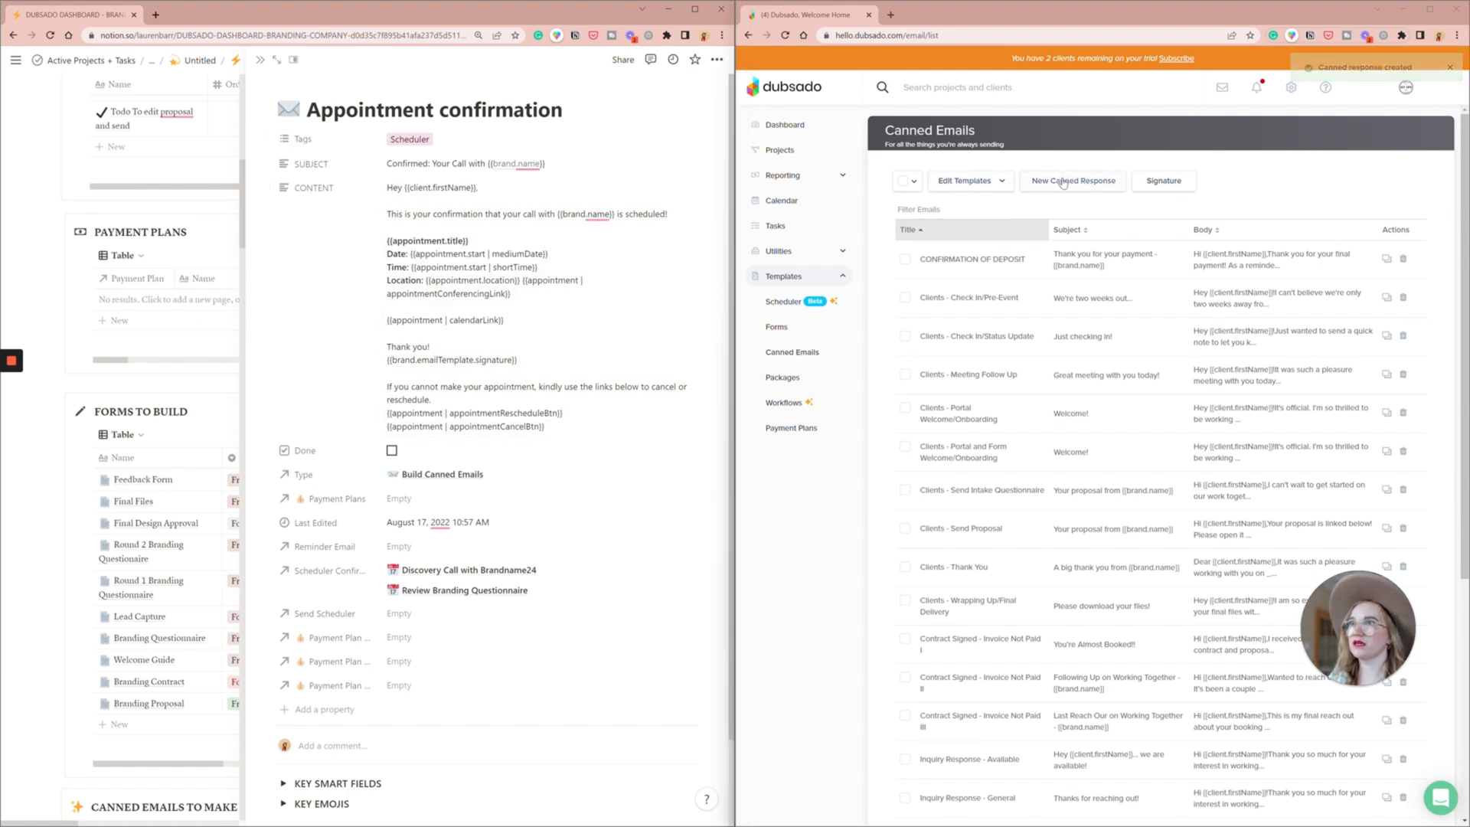
left_click(1063, 200)
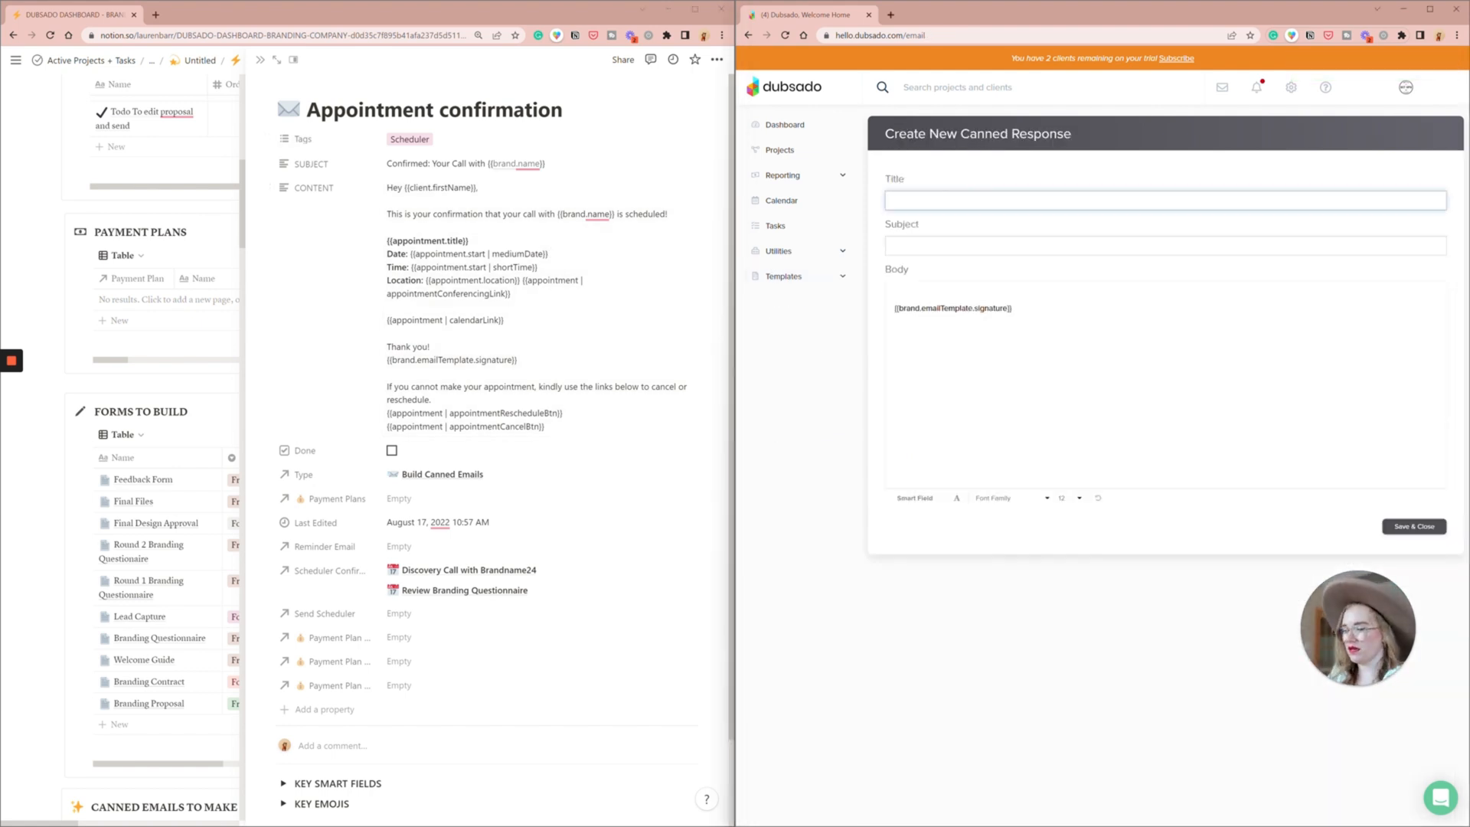
type("Di")
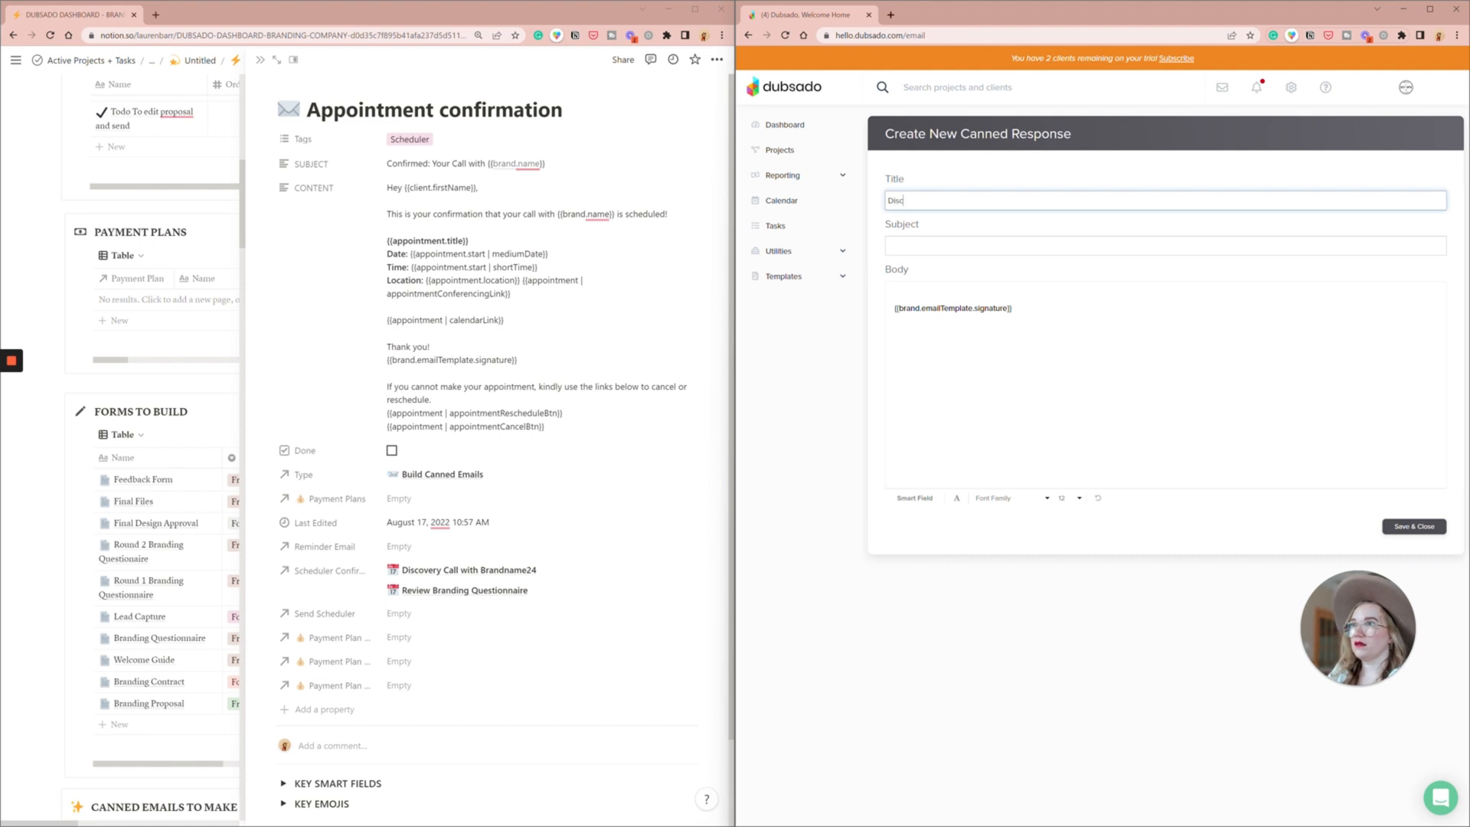
type("sc")
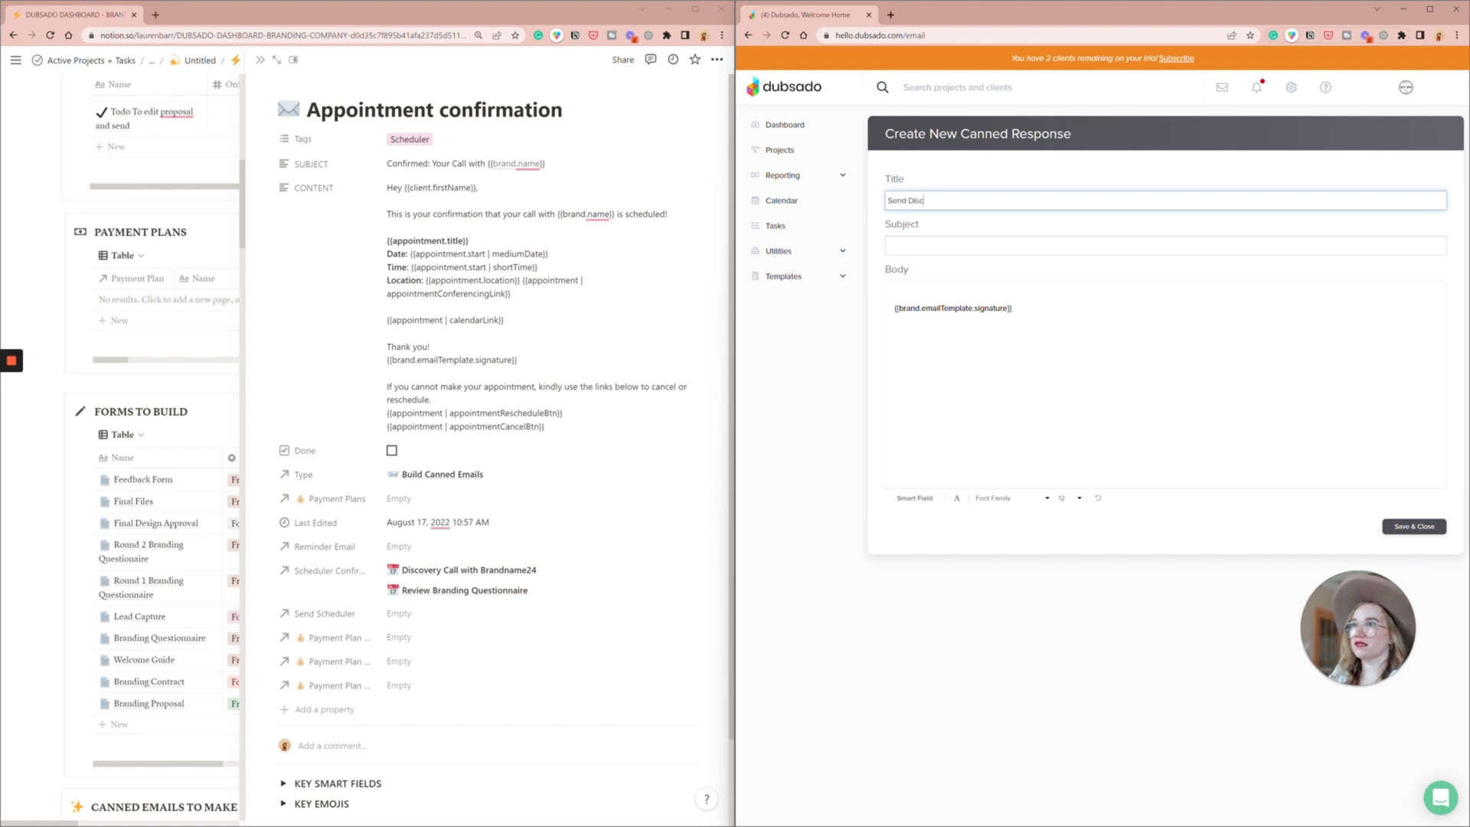
type("overy Call")
key("Tab")
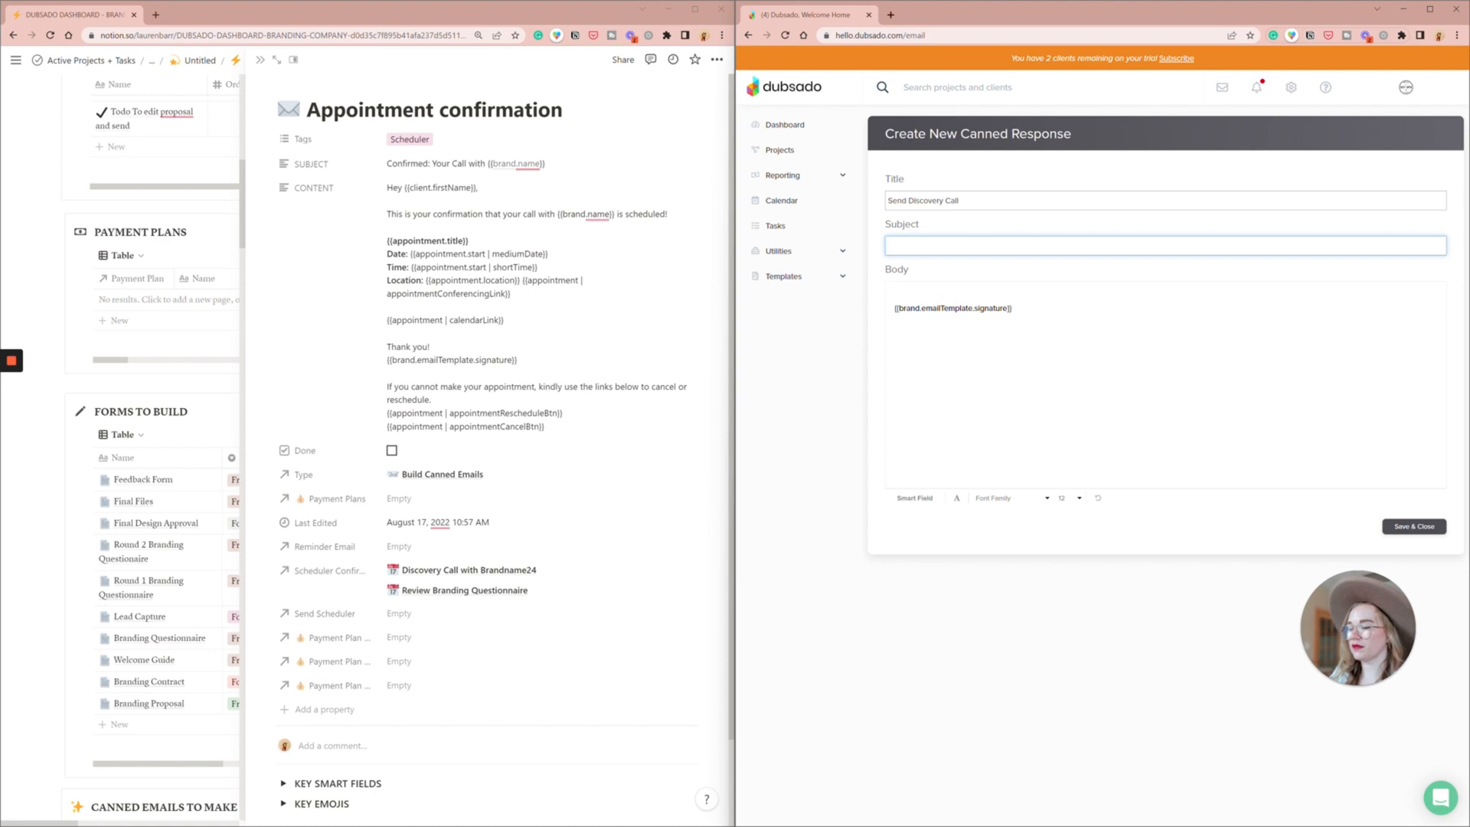
- Start the canned response's subject line with "Thank you for your interest with"
type("Thank you")
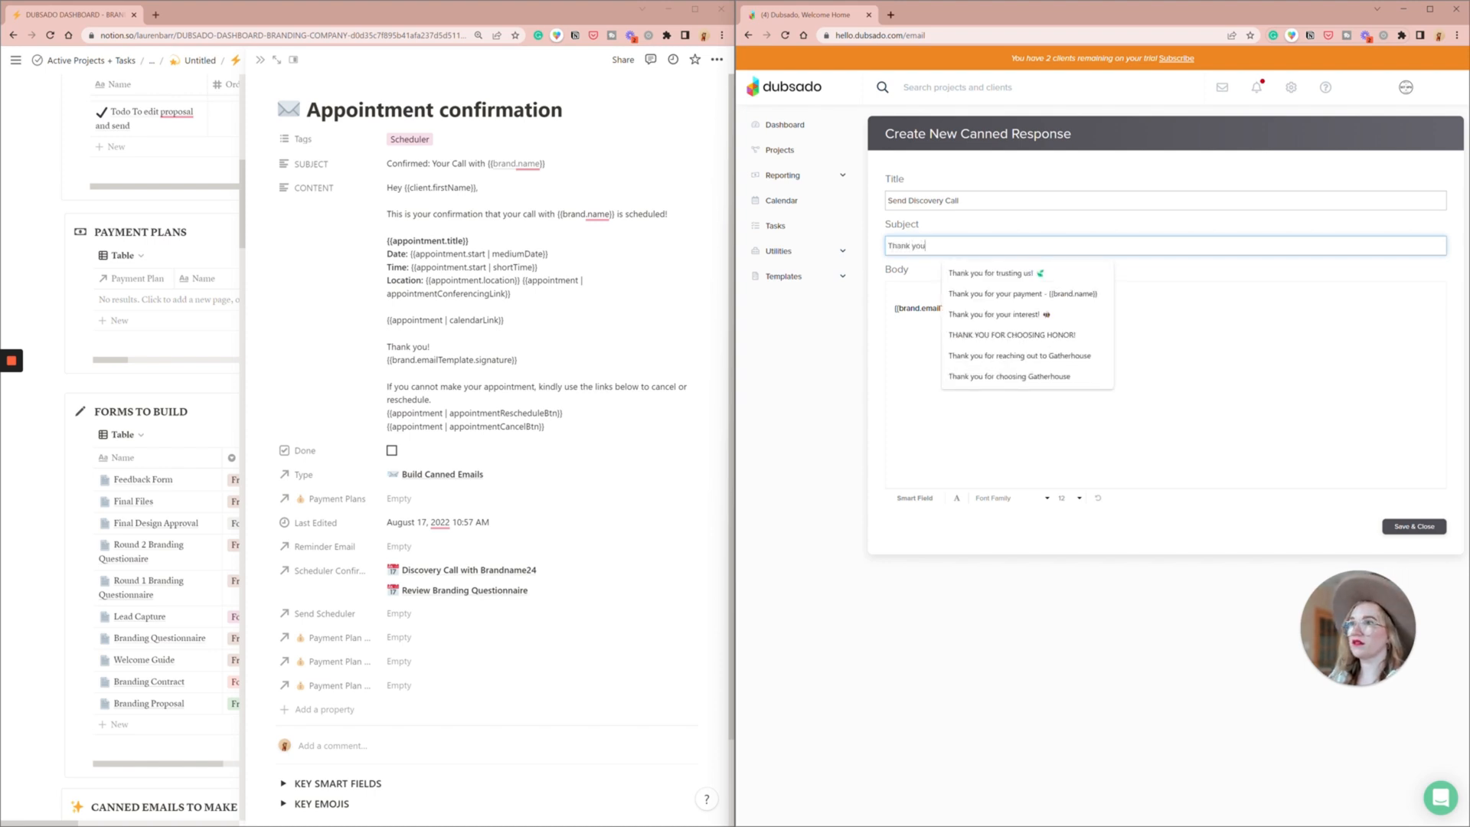
type(" for your i")
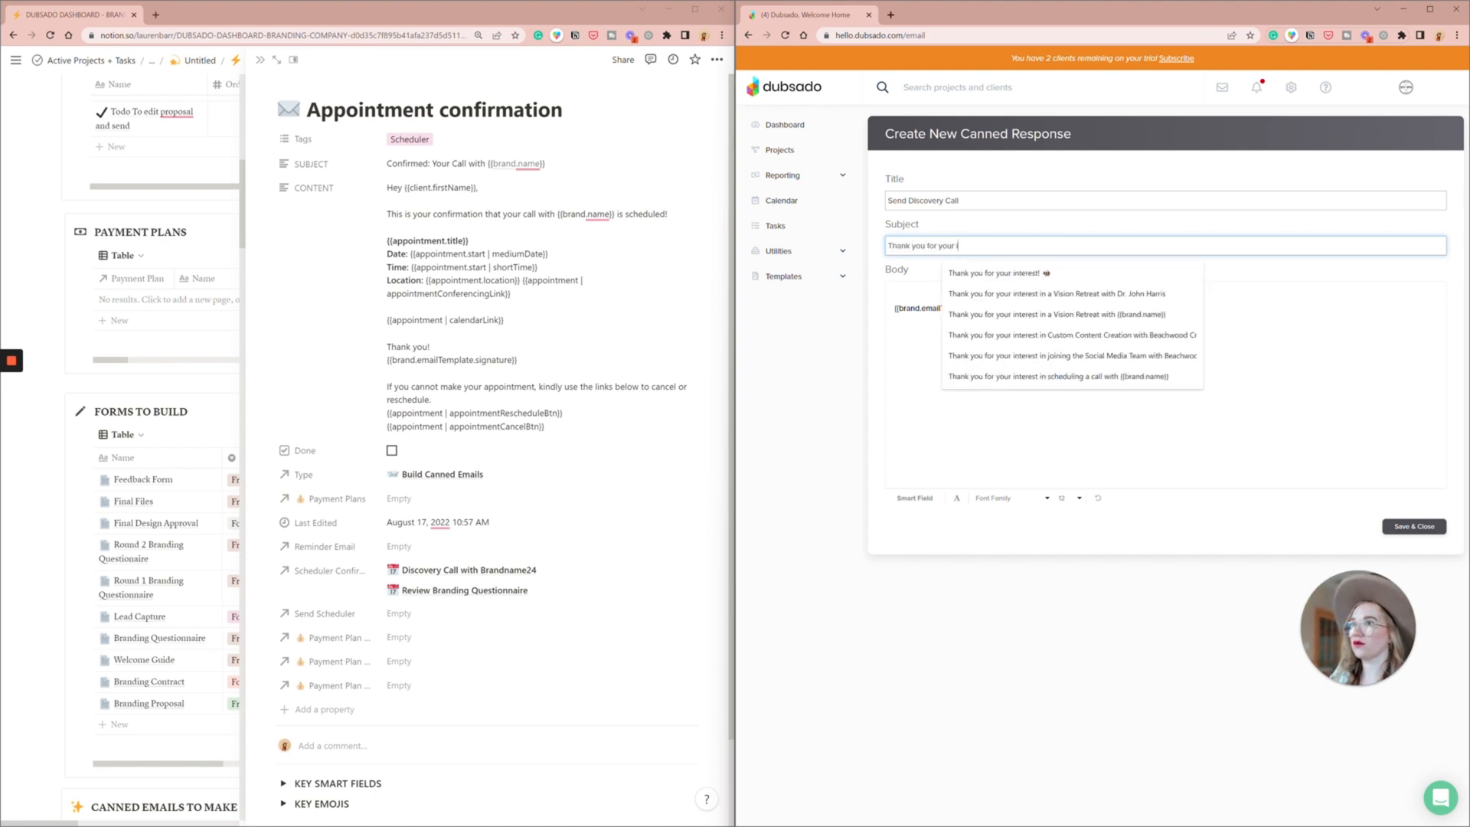
type("nterest with")
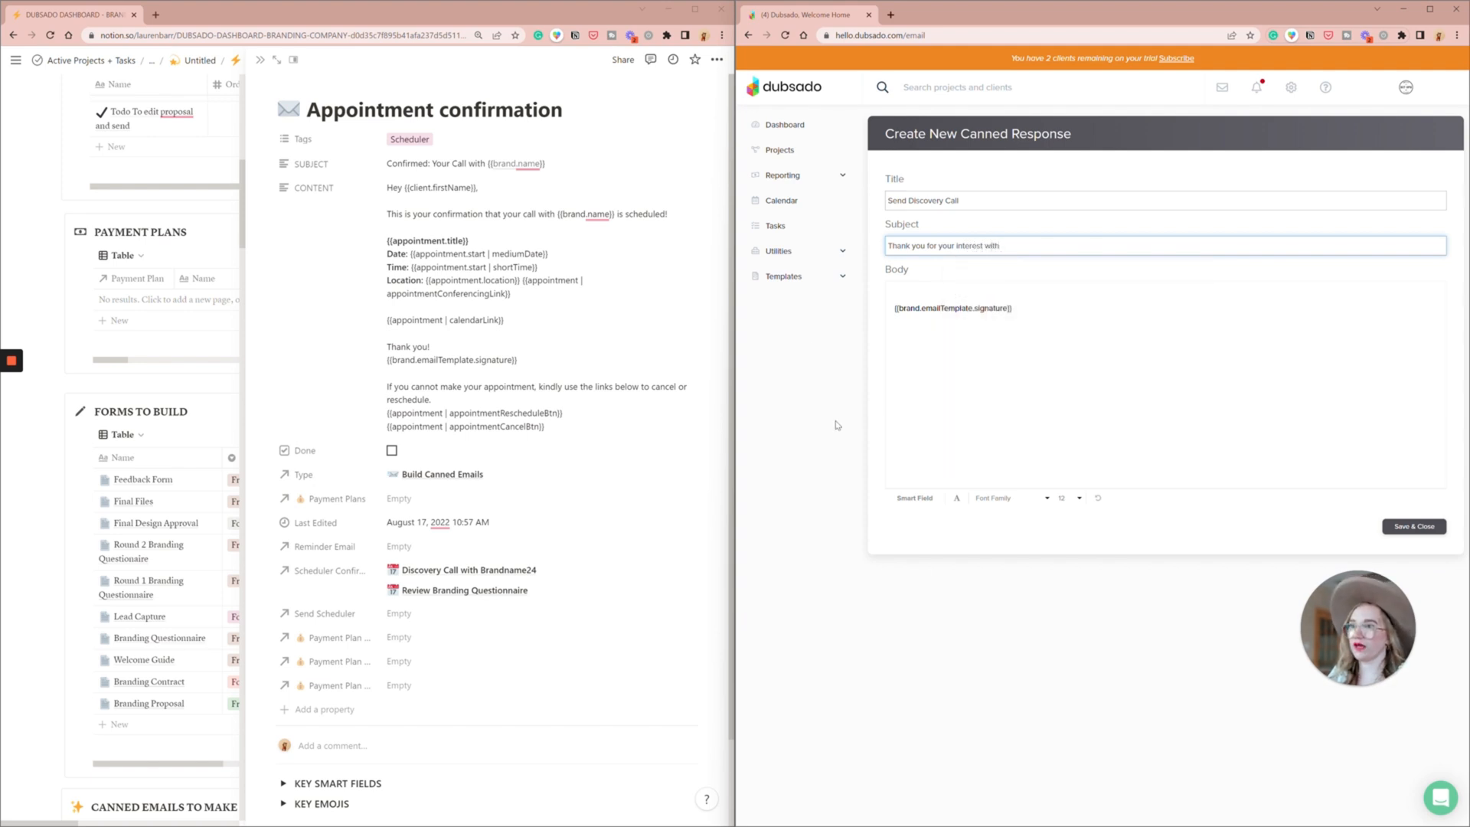
- Complete the subject line with the business name smart field {{brand.name}}, moved from the body, and a party popper emoji
left_click(916, 497)
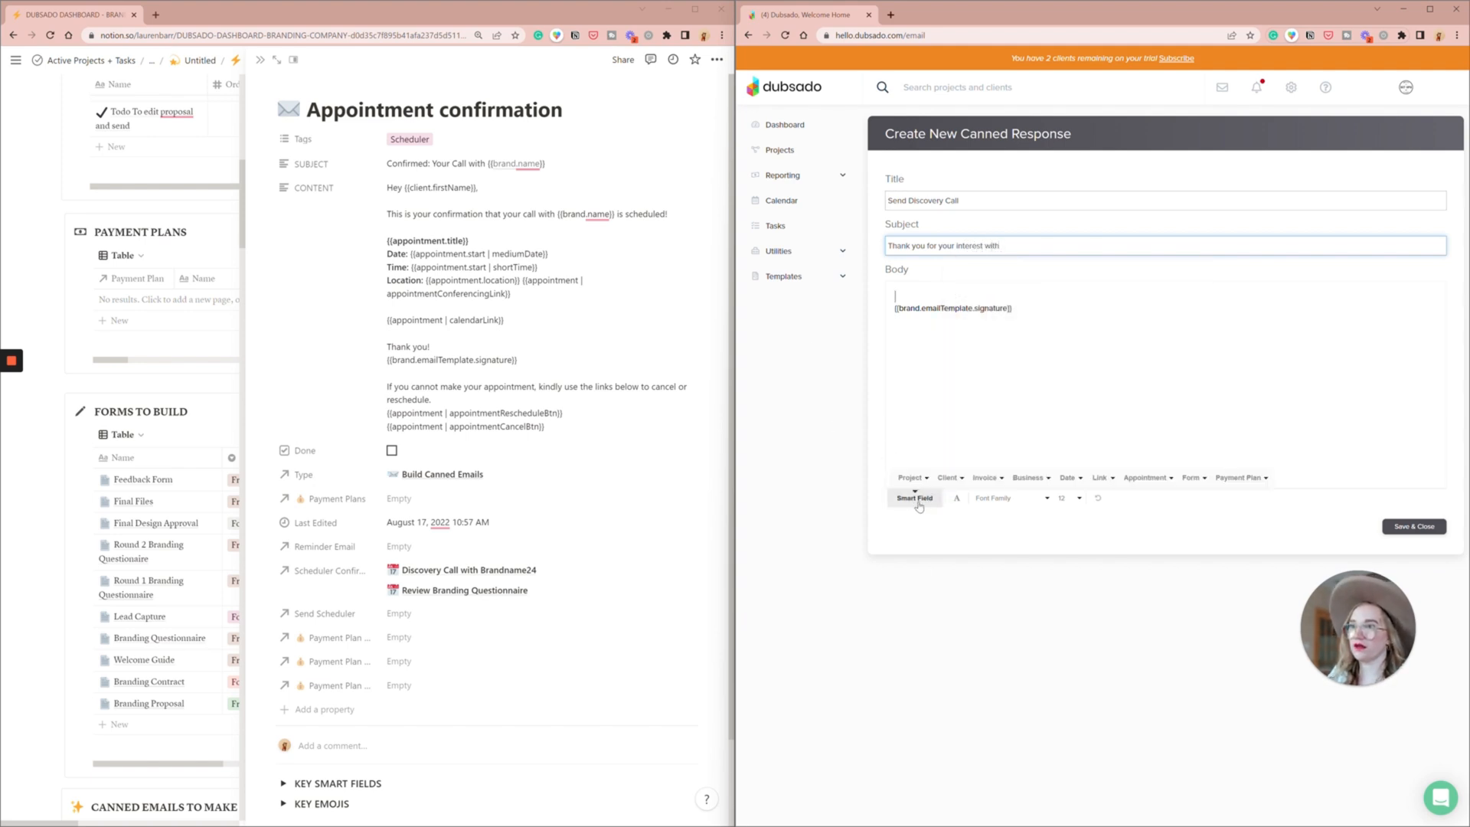
left_click(1045, 478)
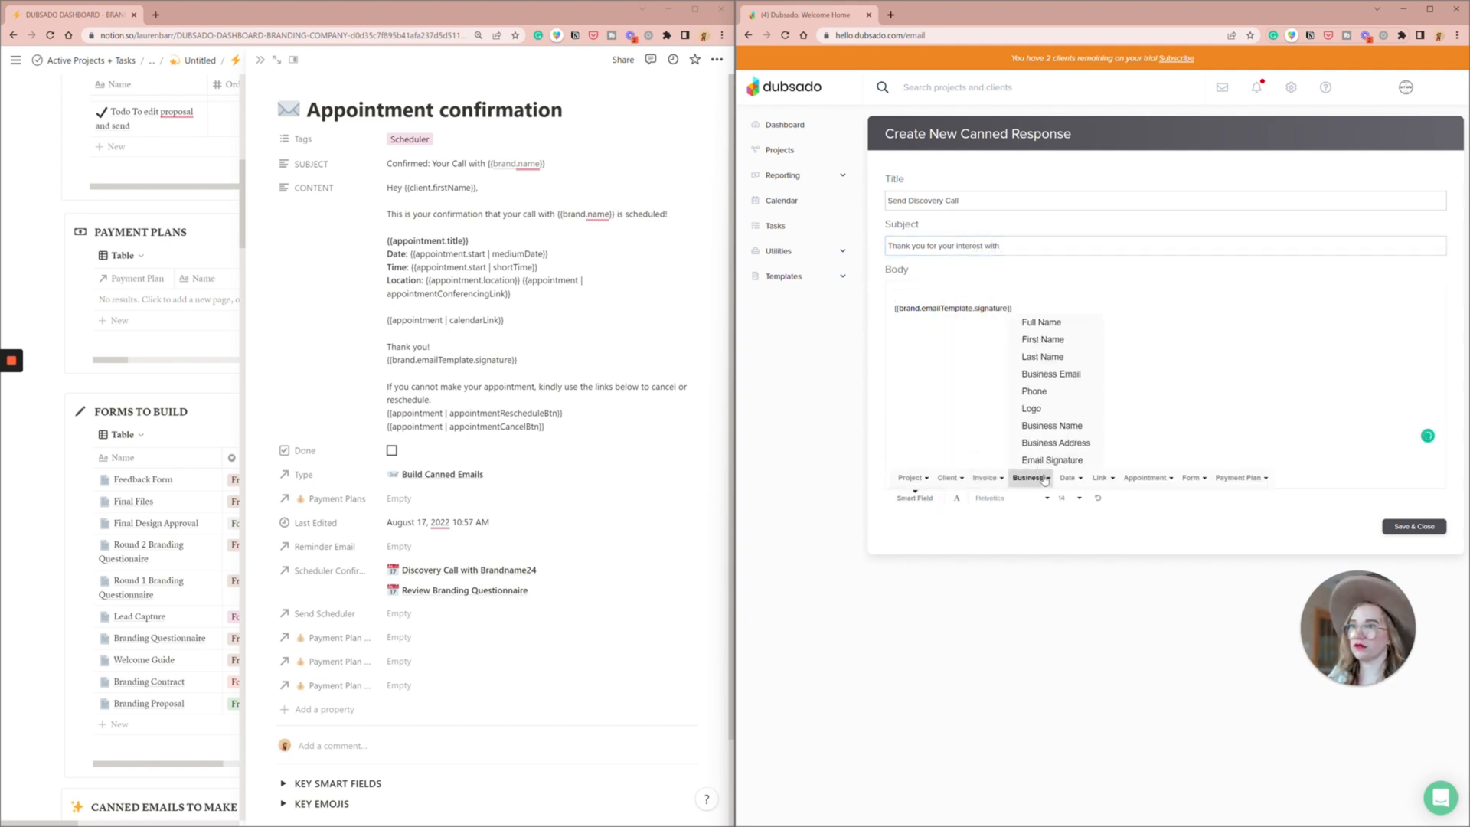
left_click(1060, 426)
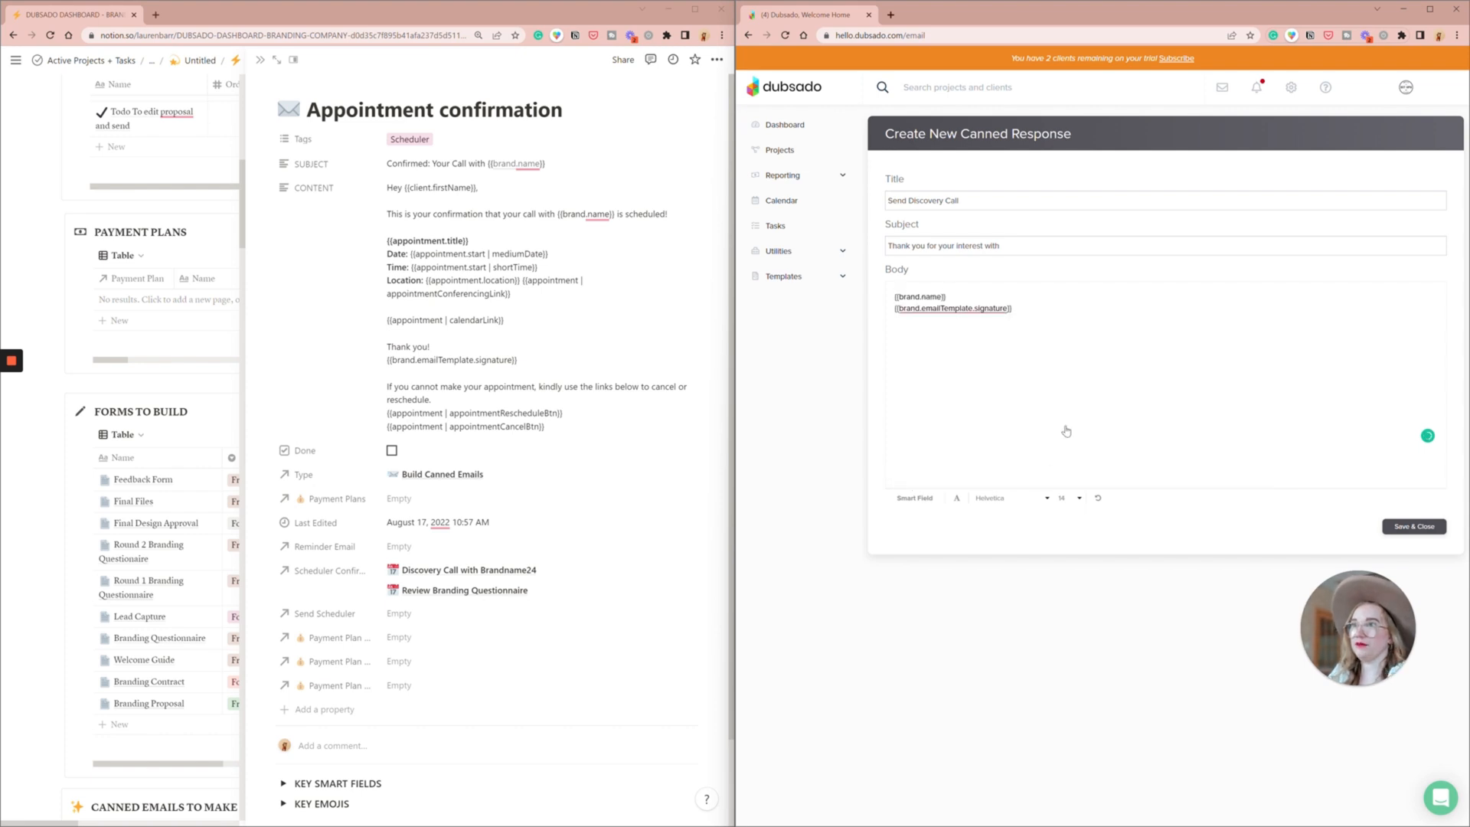
key("shift+Home")
key("ctrl+c")
key("BackSpace")
left_click(1041, 243)
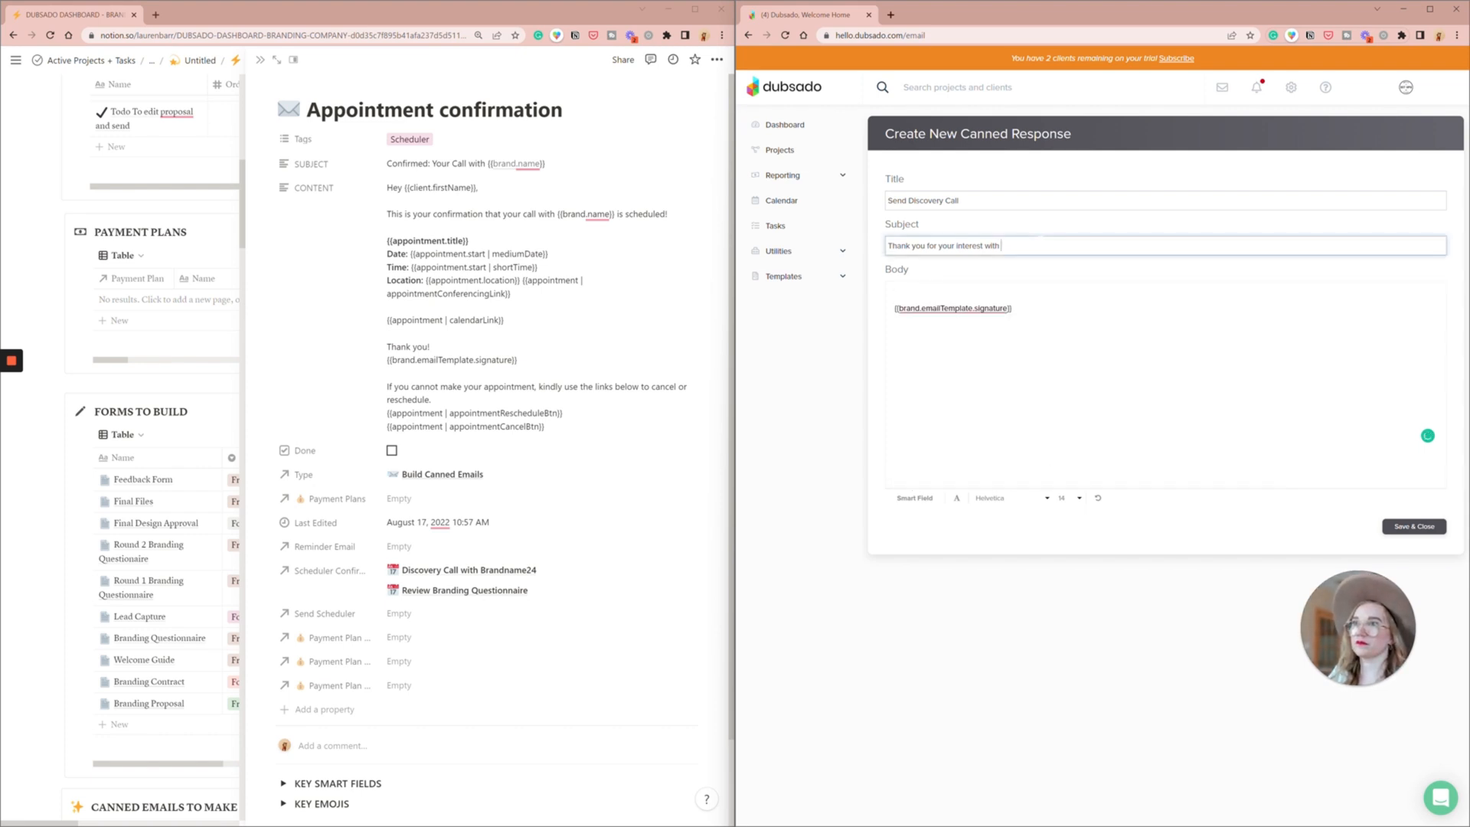
key("ctrl+v")
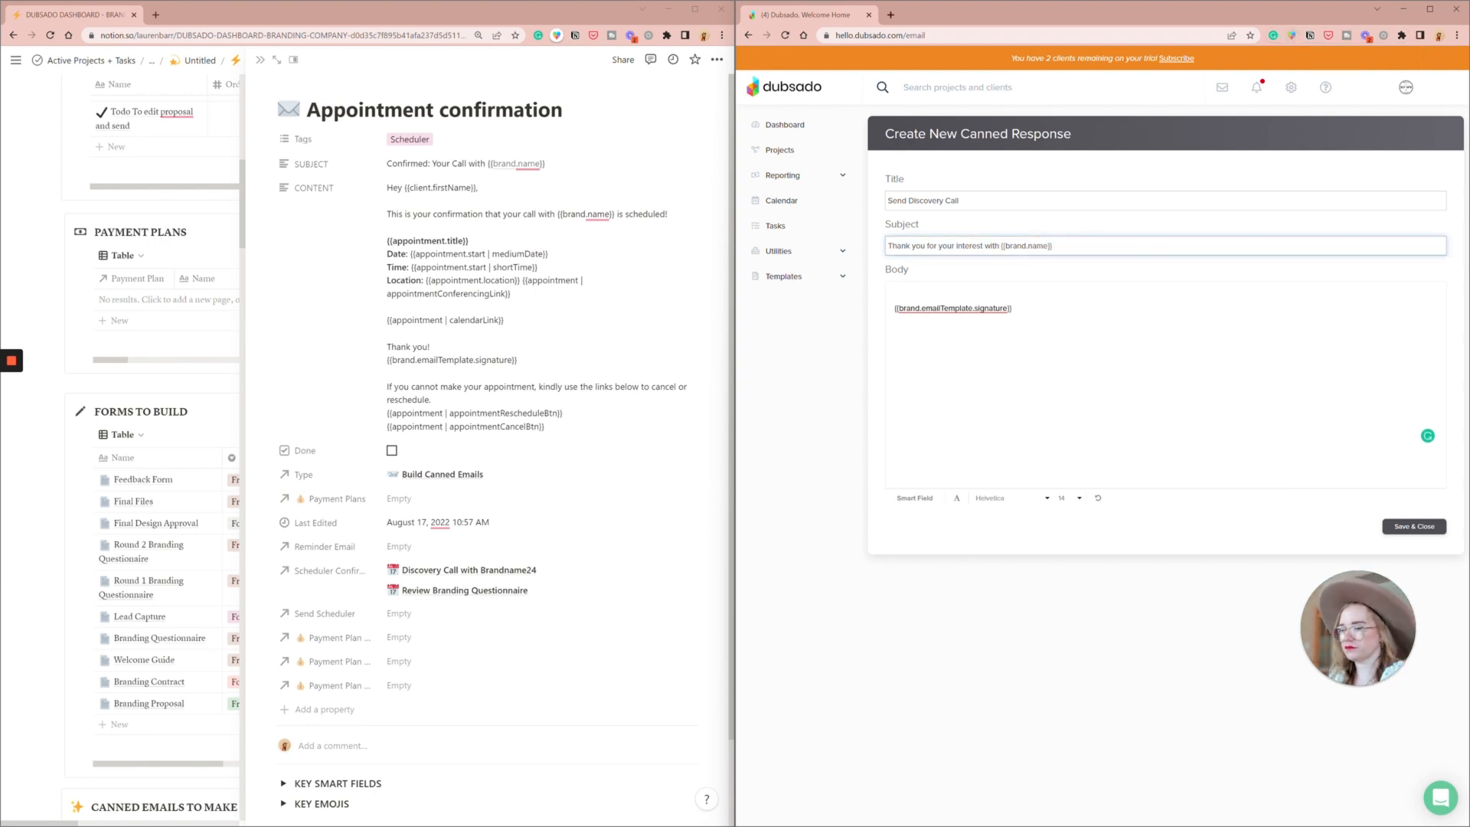
key("super+period")
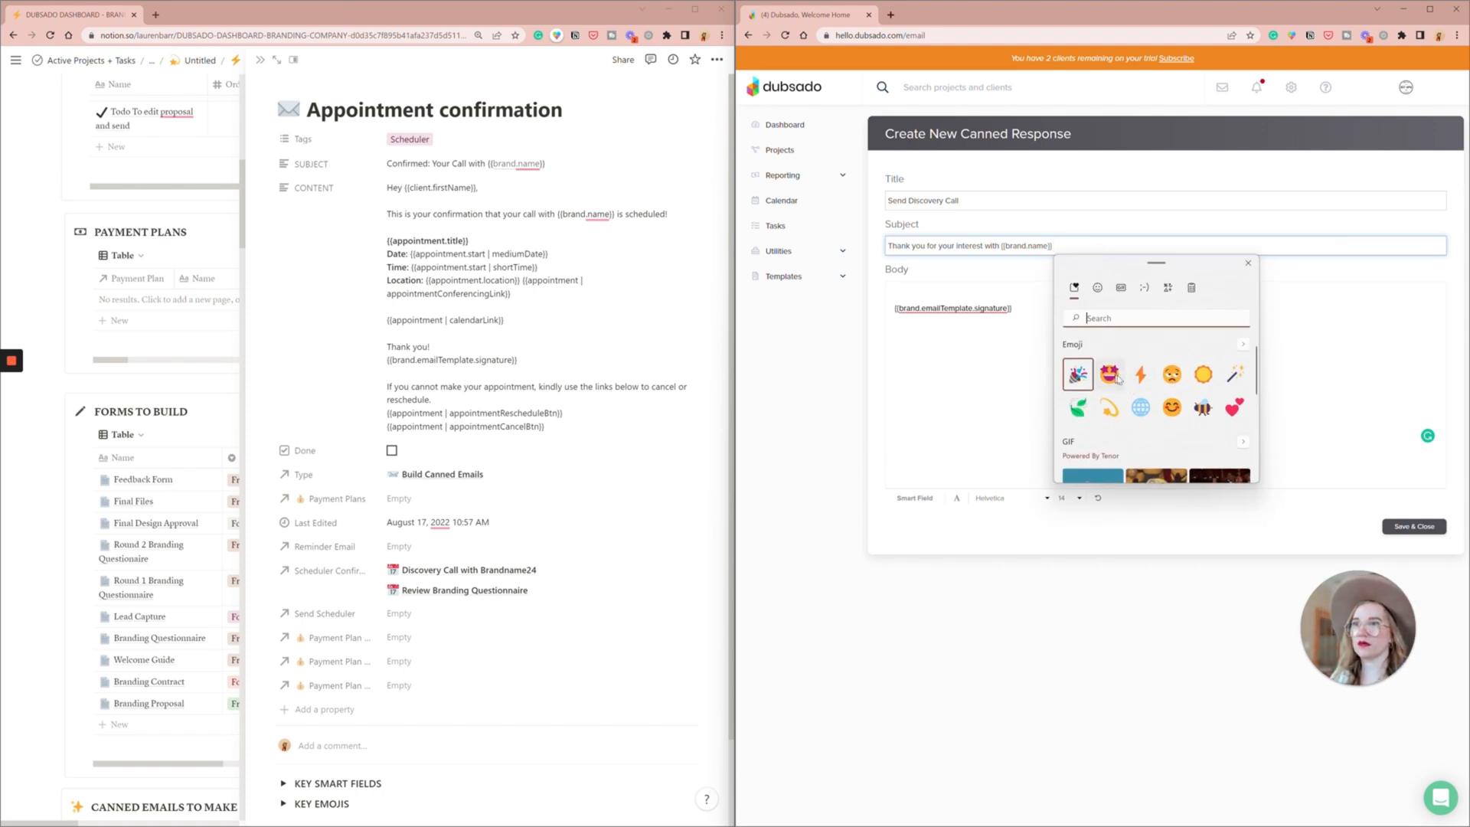
left_click(1078, 374)
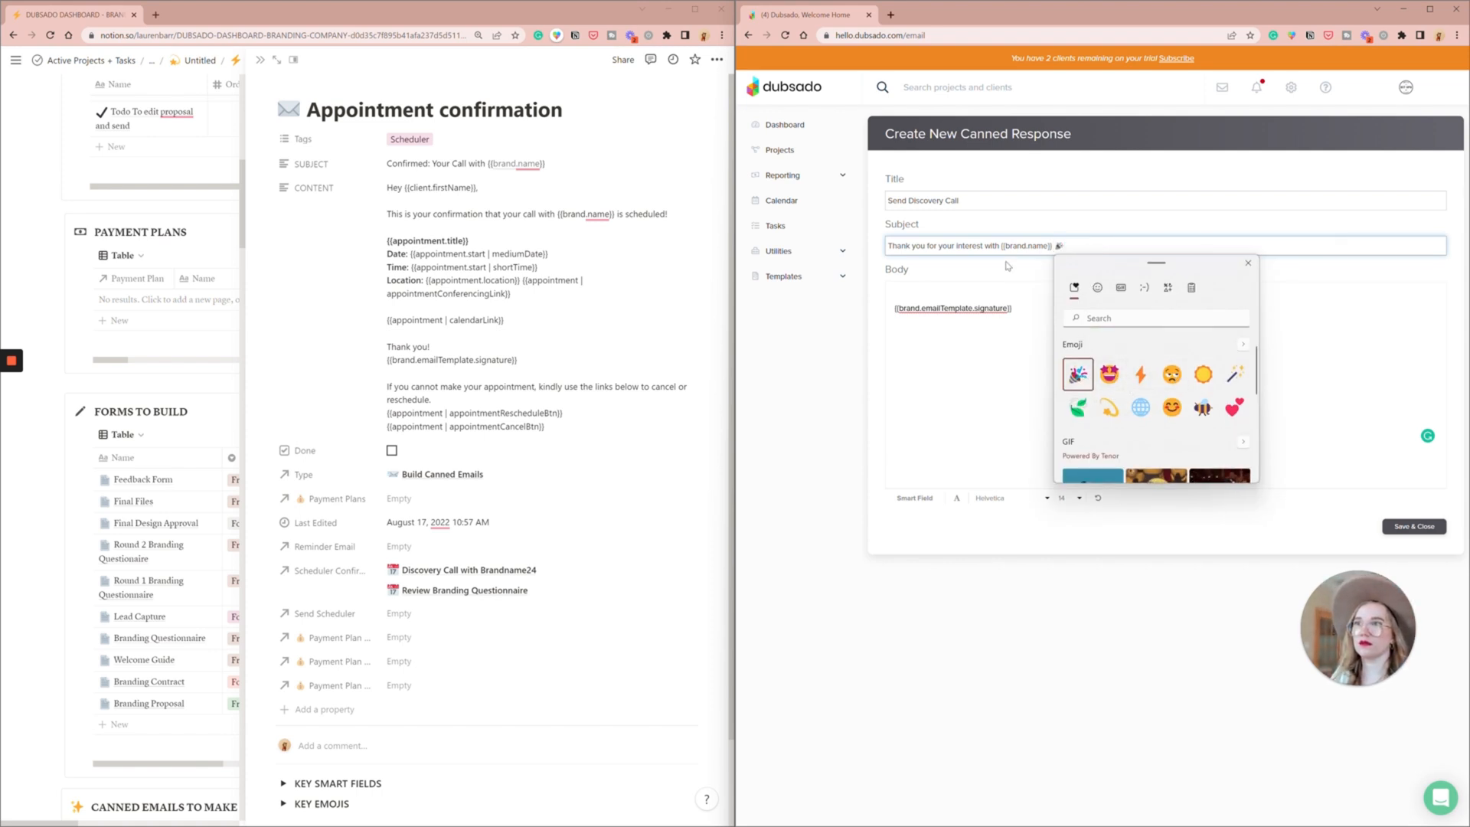
- Copy the Book Your Discovery Call content from Notion's Canned Emails table and replace the entire canned response body in Dubsado with it
left_click(896, 295)
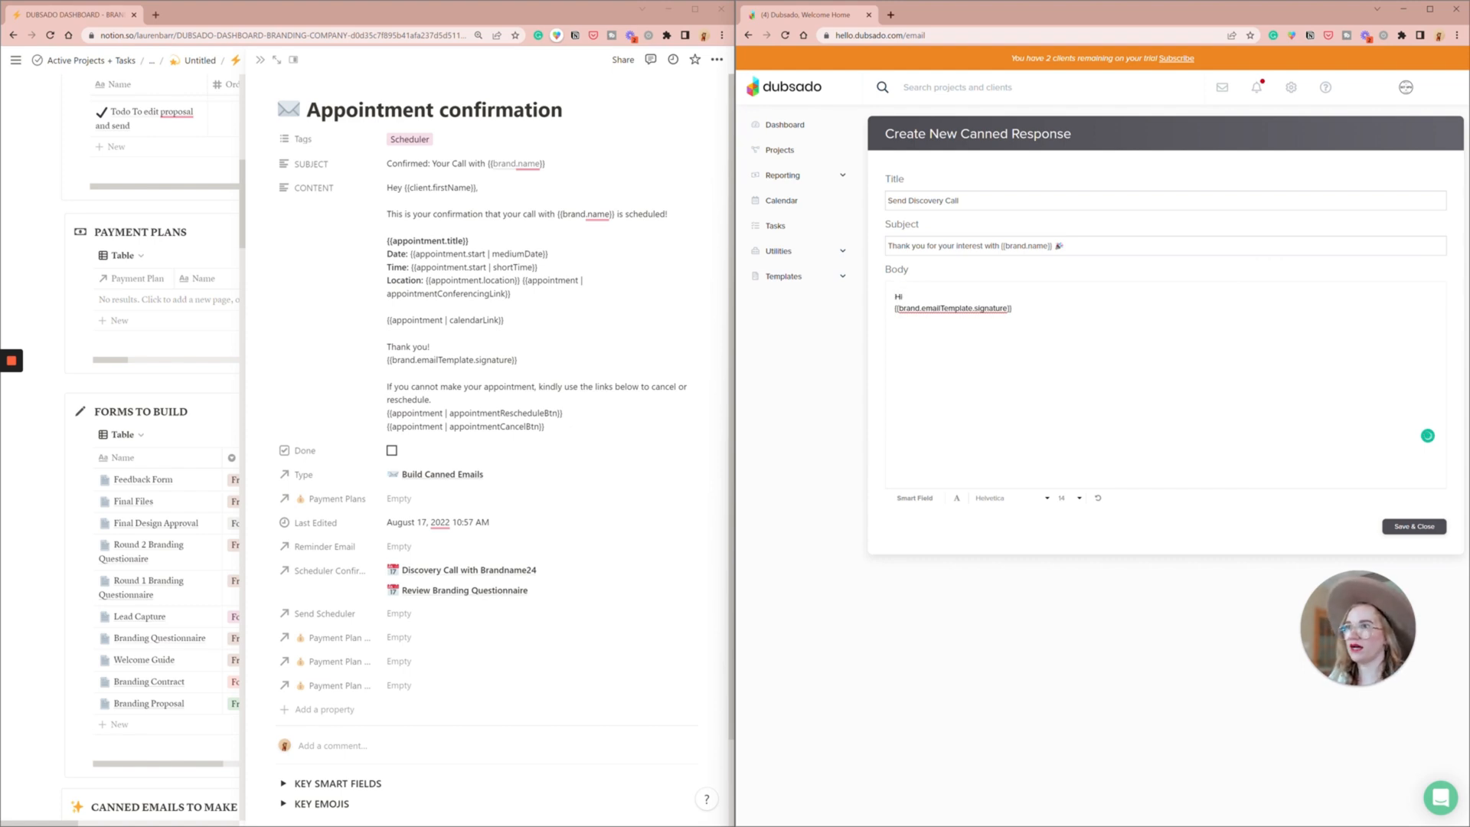
left_click(915, 497)
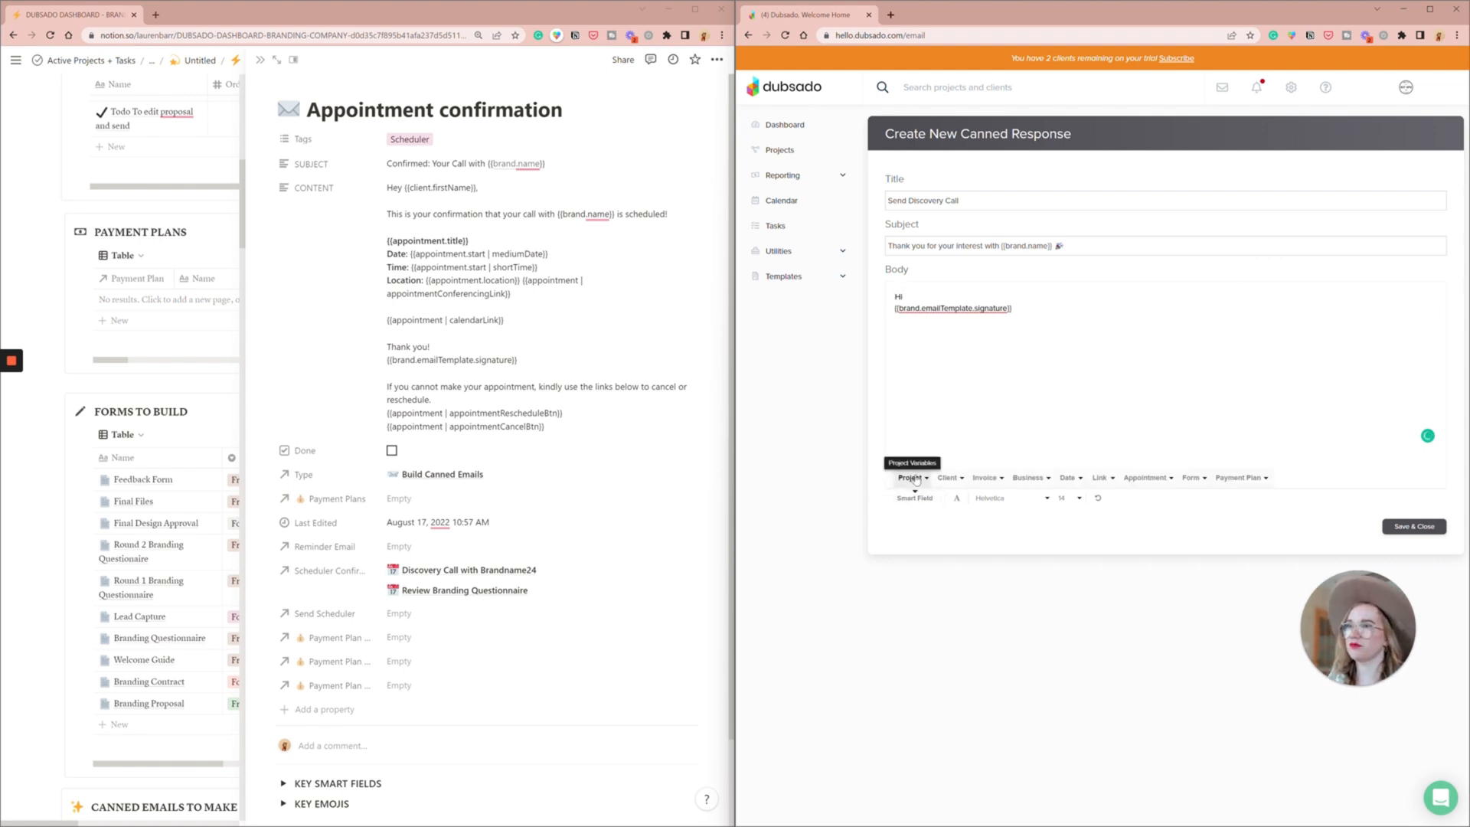
left_click(589, 696)
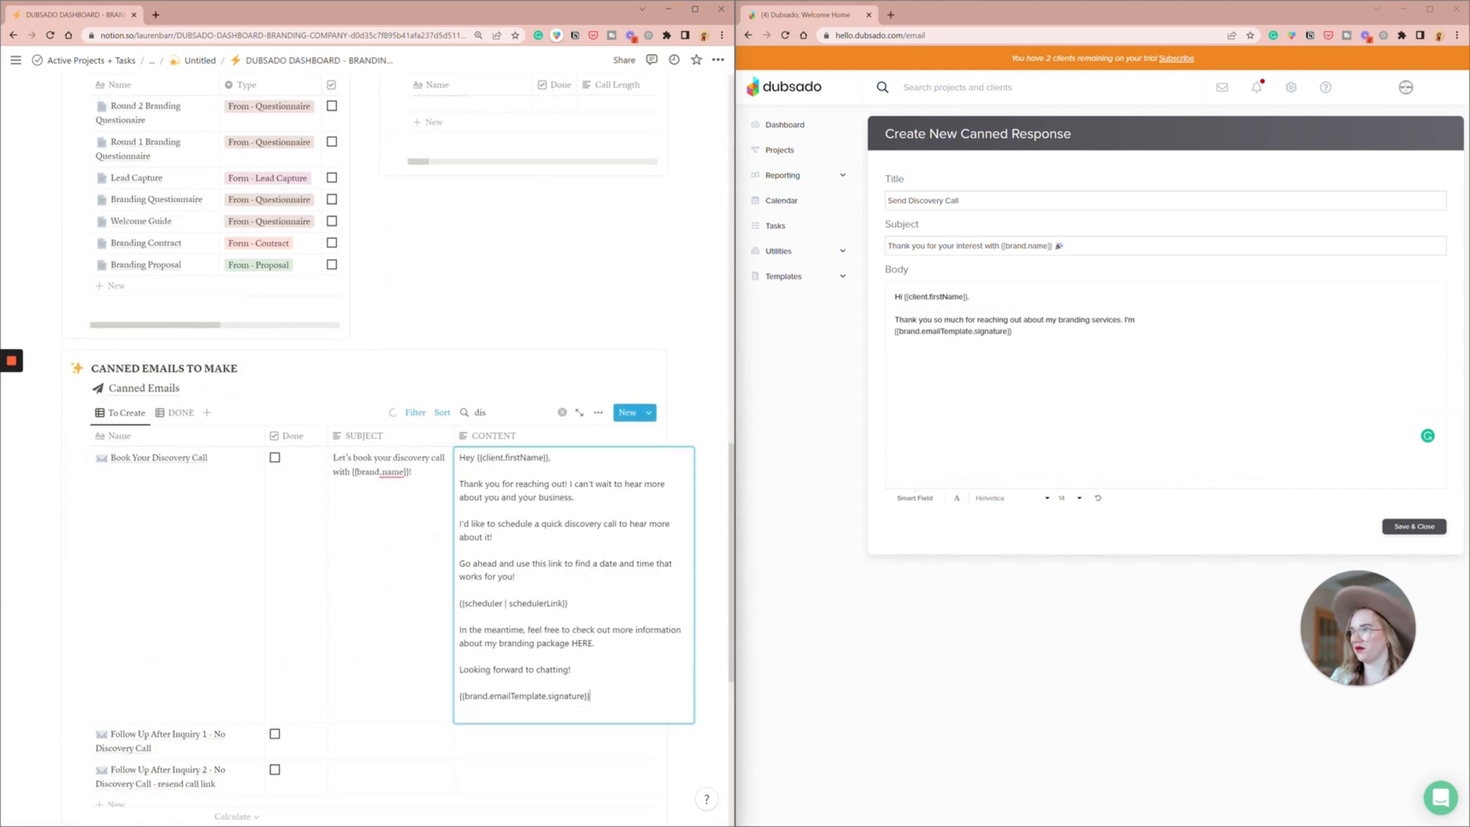
key("ctrl+a")
key("ctrl+c")
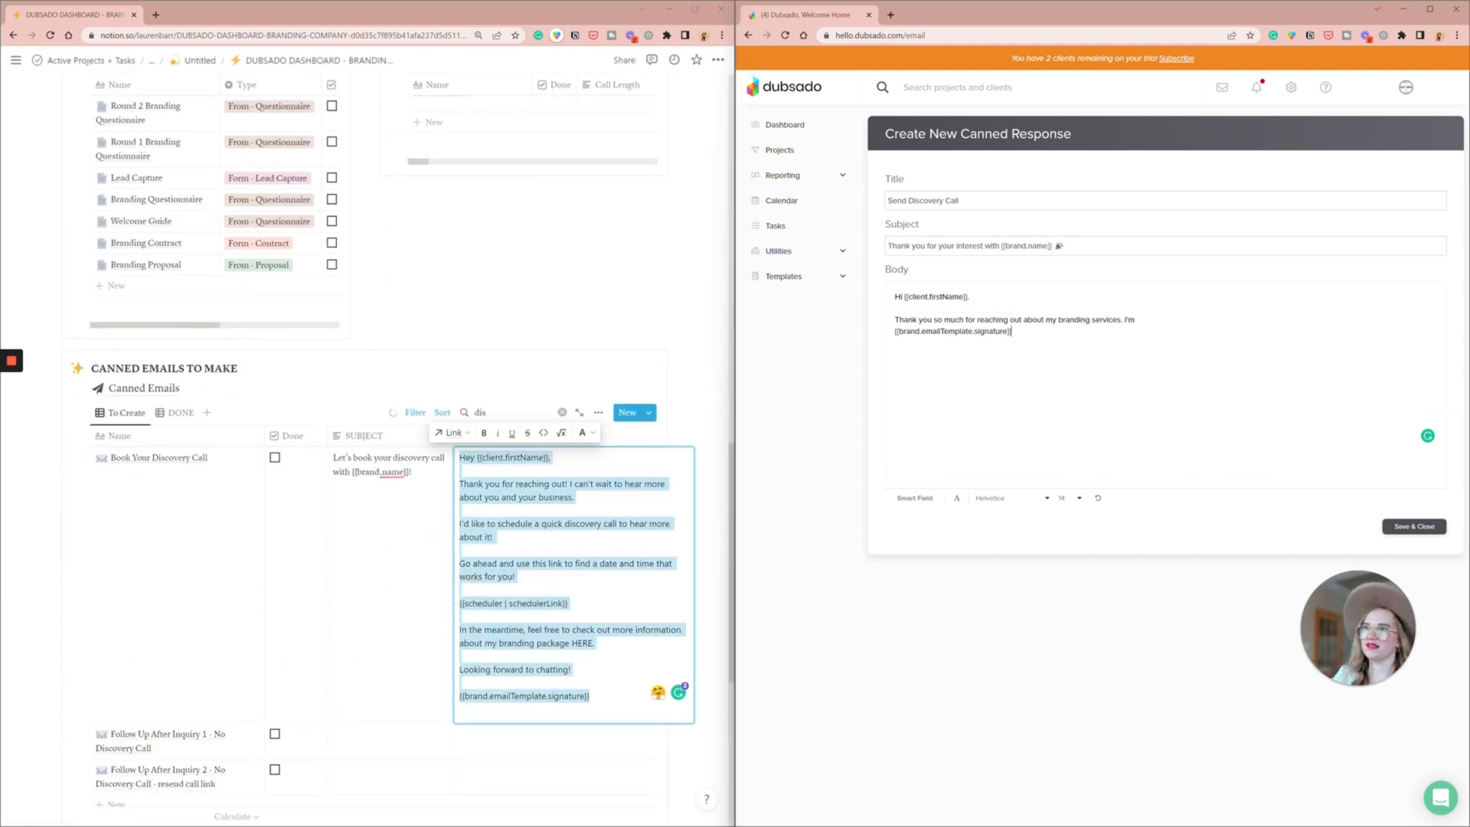
key("ctrl+a")
key("ctrl+v")
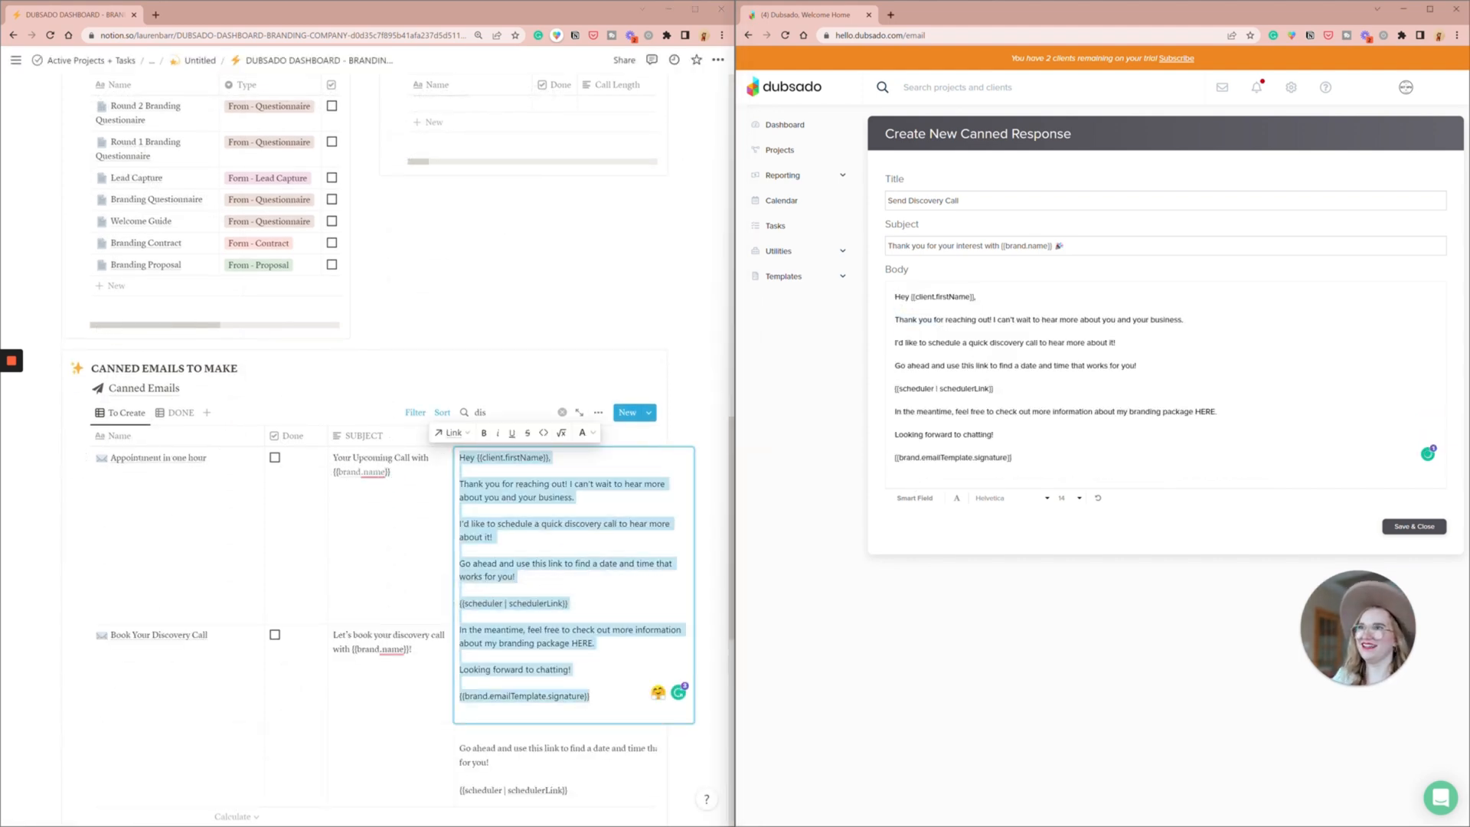
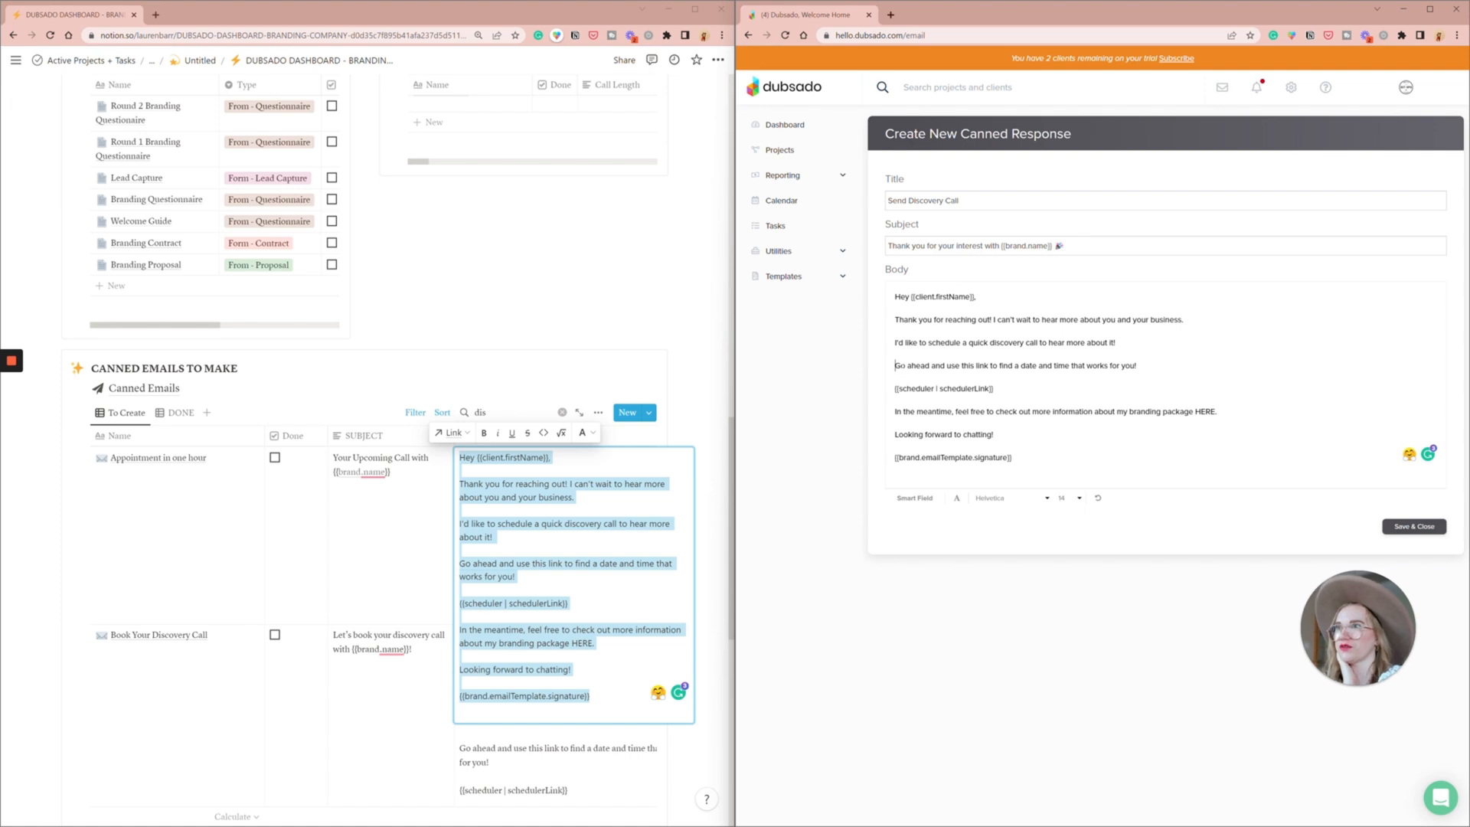
- Join the scheduling paragraph with the one above, link HERE to googledrive.com/file opening in a new tab, and save the canned response
key("BackSpace")
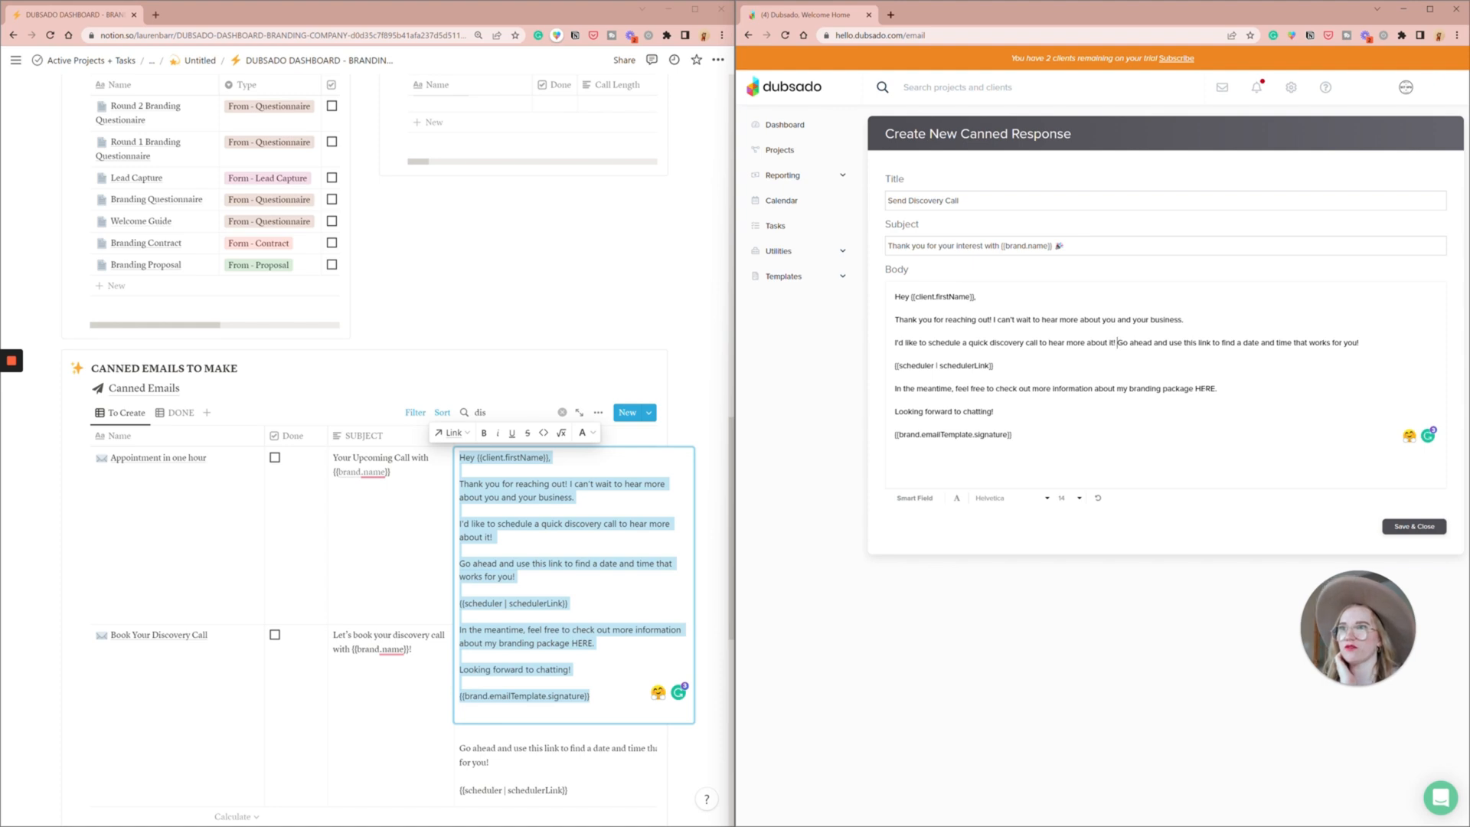
double_click(1205, 389)
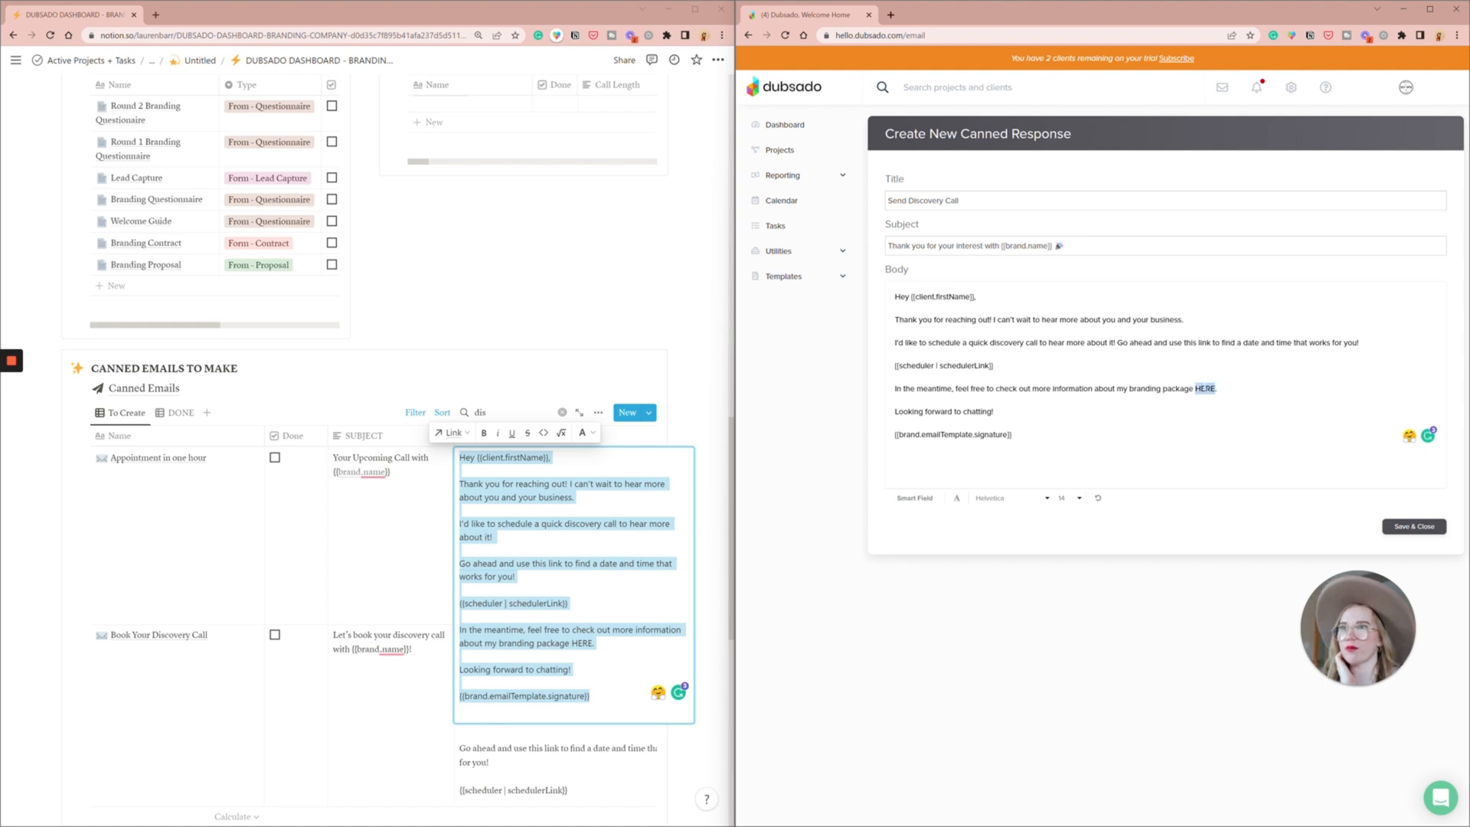
left_click(957, 498)
left_click(1134, 479)
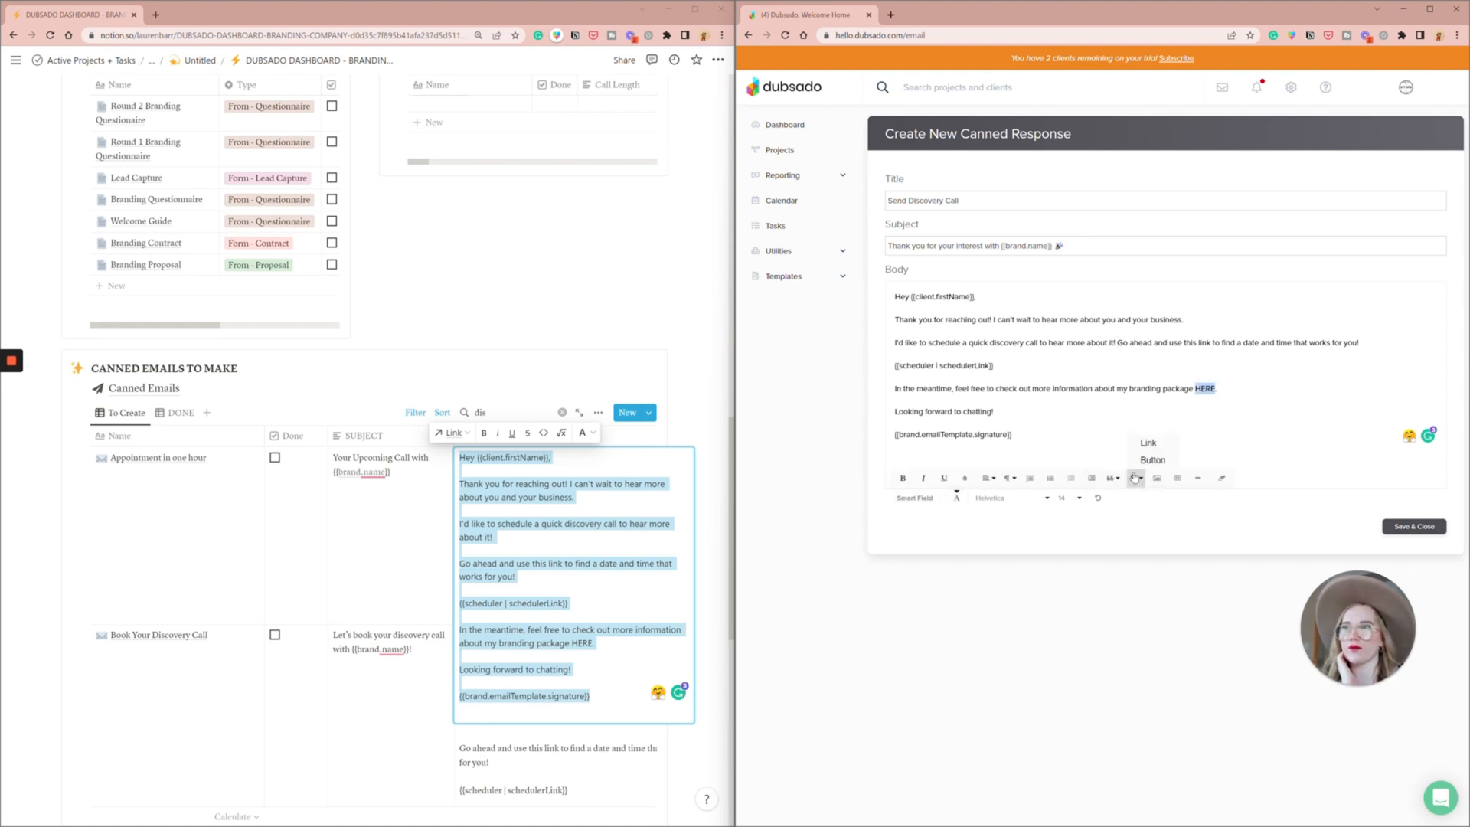
left_click(1149, 442)
type("g")
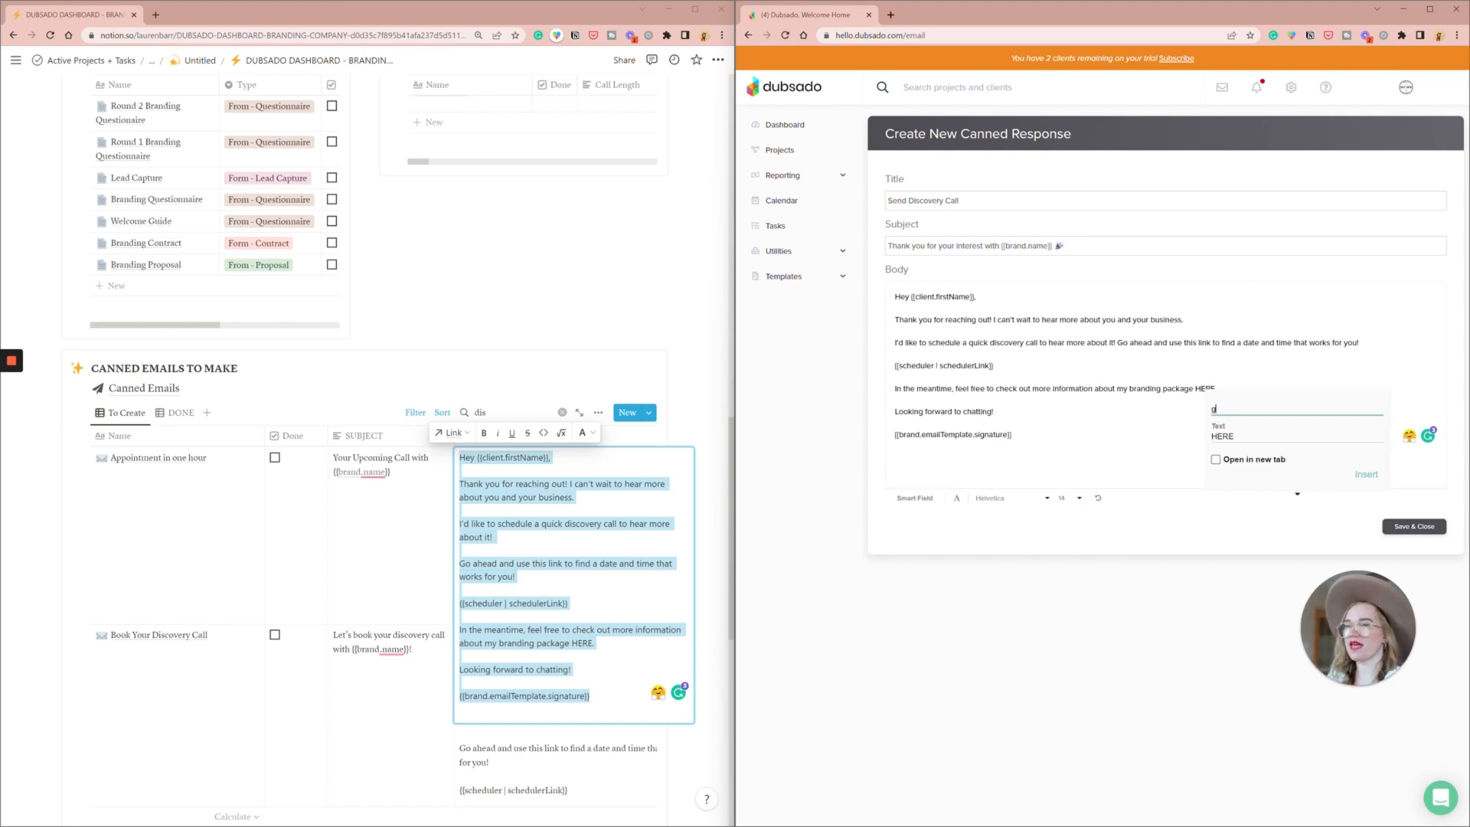
type("oogledrive.com/file")
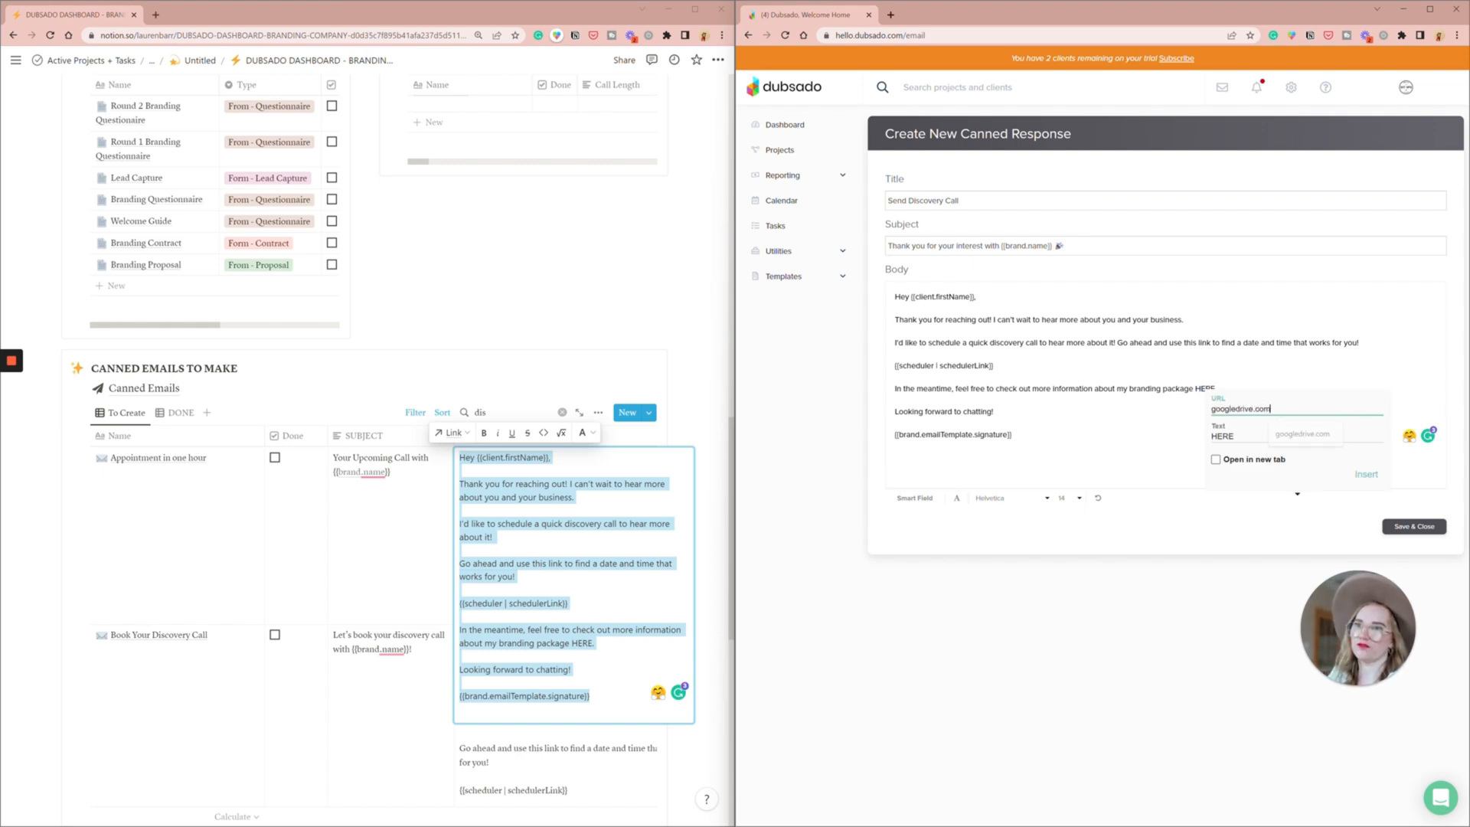
left_click(1250, 463)
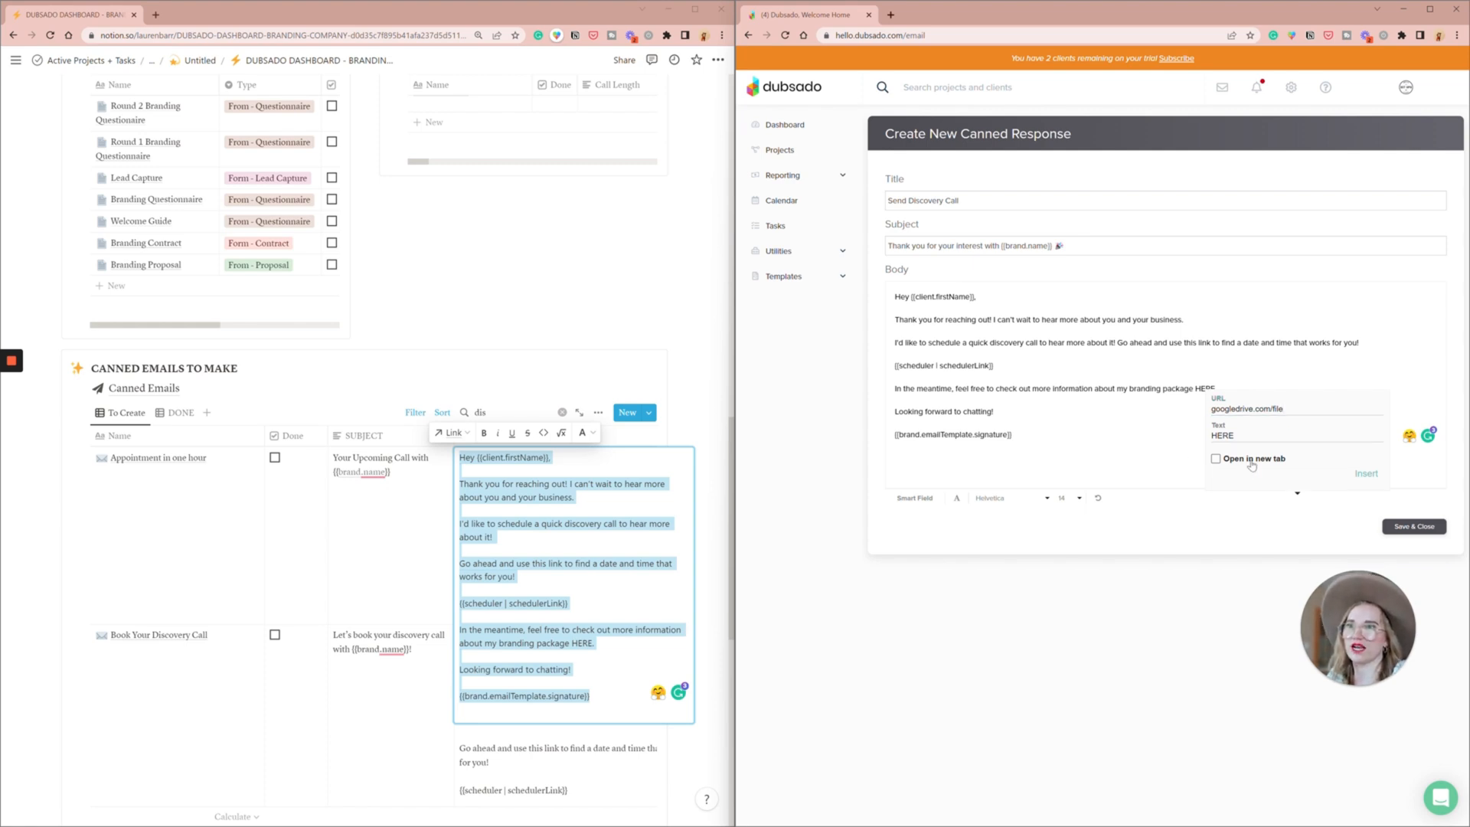
left_click(1366, 473)
left_click(896, 400)
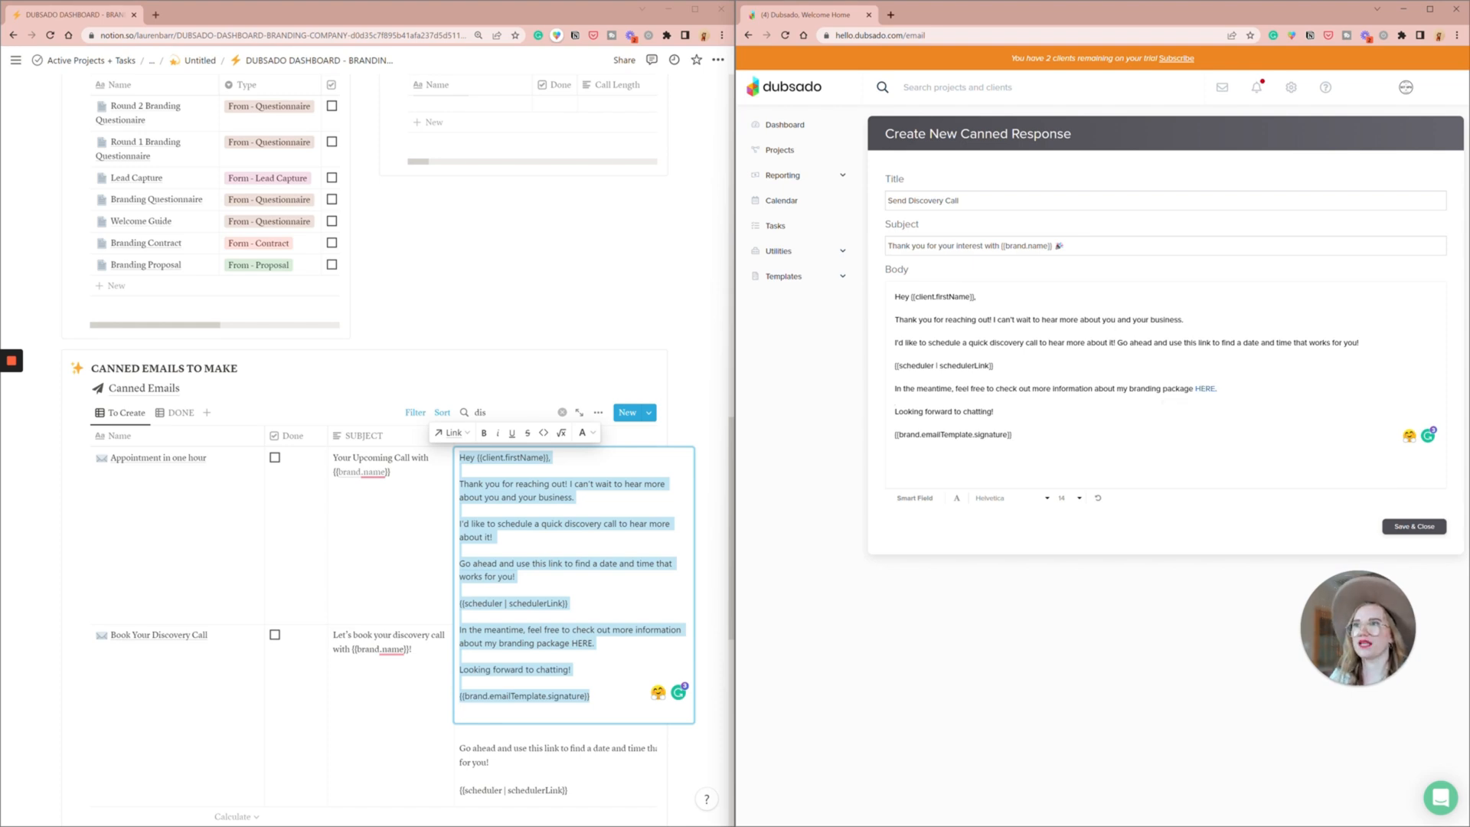
left_click(1401, 527)
- Set the discovery call scheduler's confirmation email to "Scheduler - Appointment Confirmation"
left_click(786, 304)
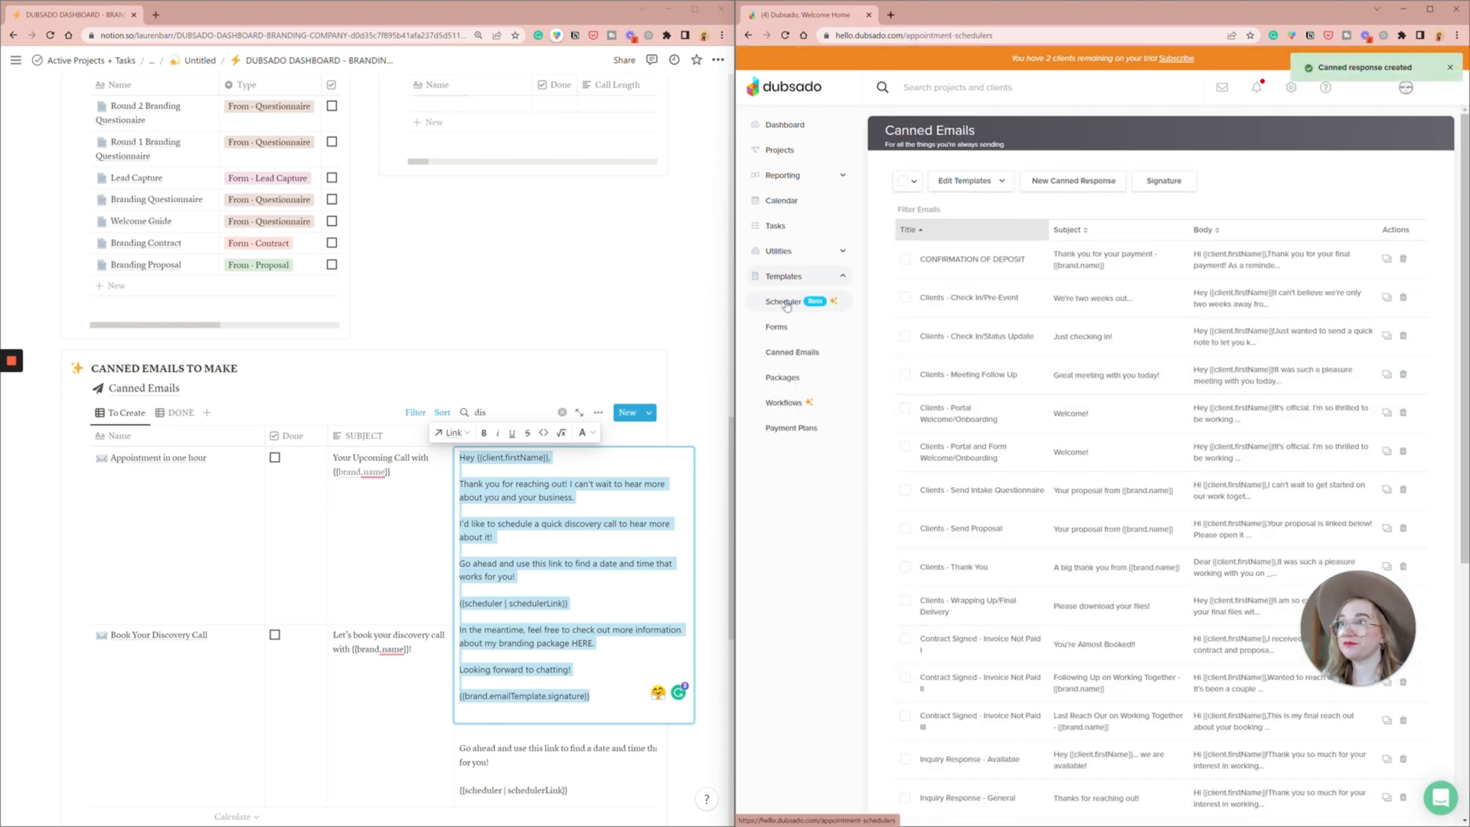
left_click(1243, 245)
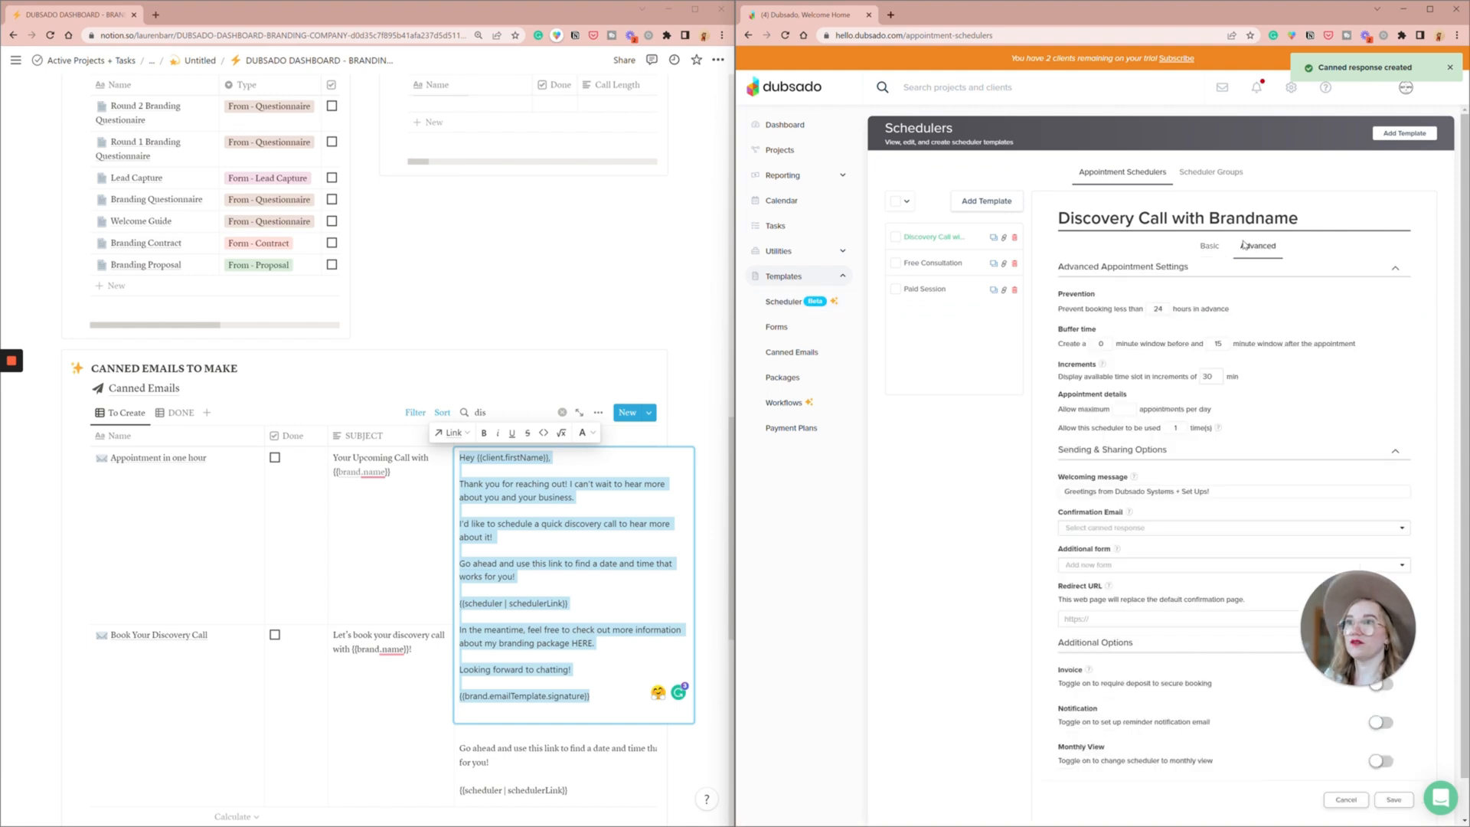
scroll(1305, 311, "down", 1)
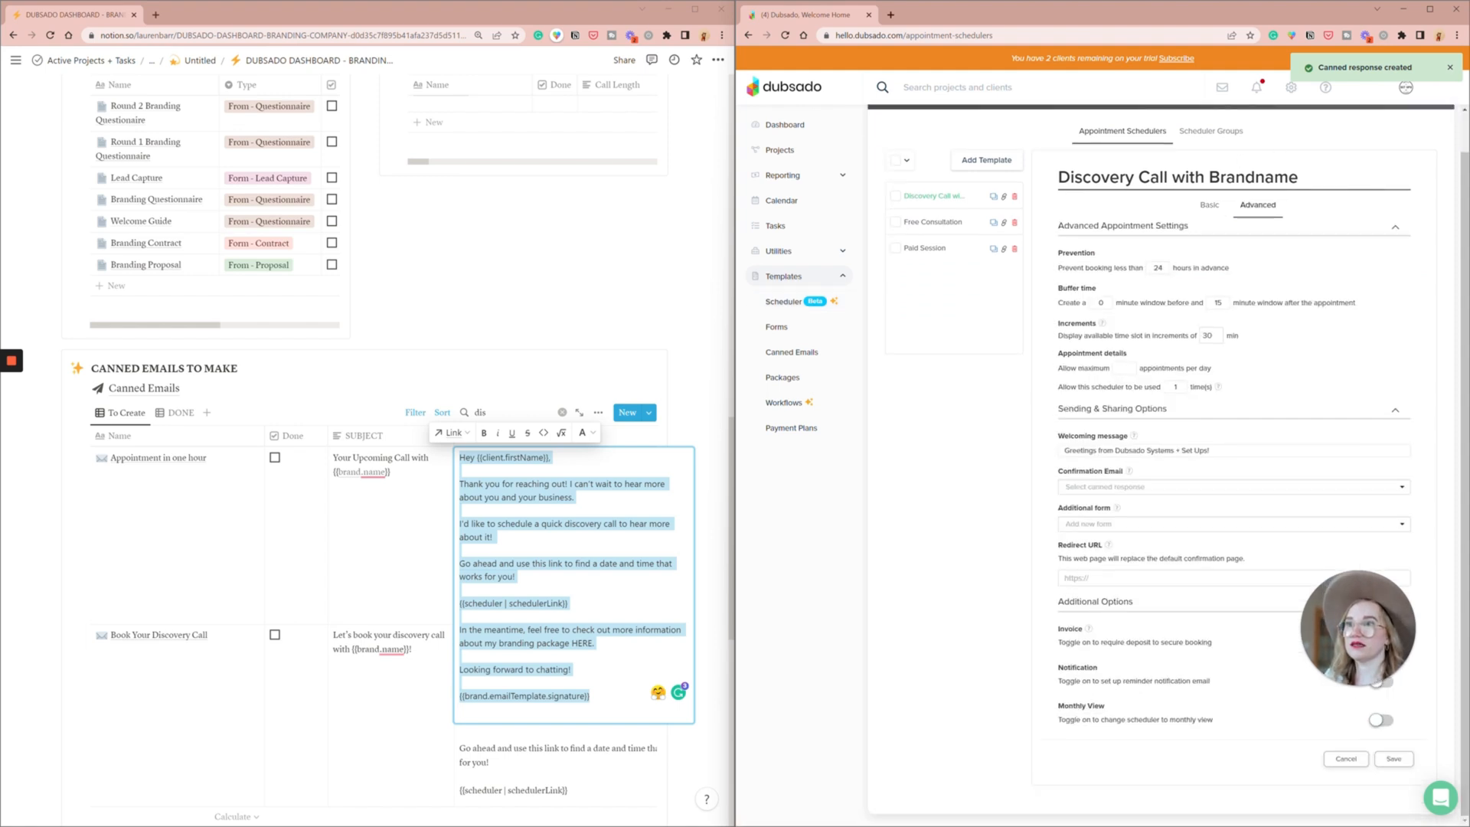
left_click(1157, 487)
type("conf")
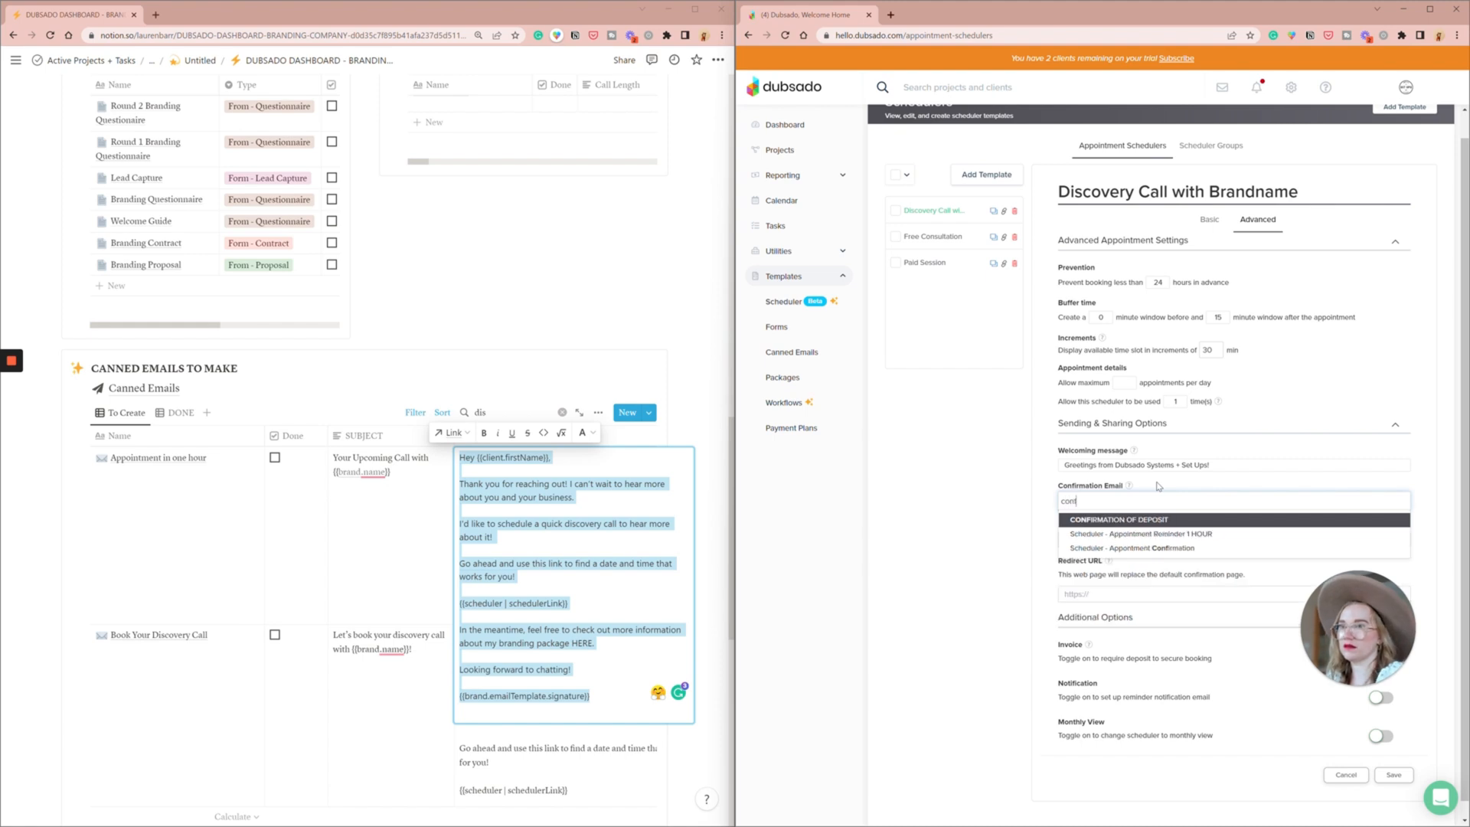
left_click(1172, 548)
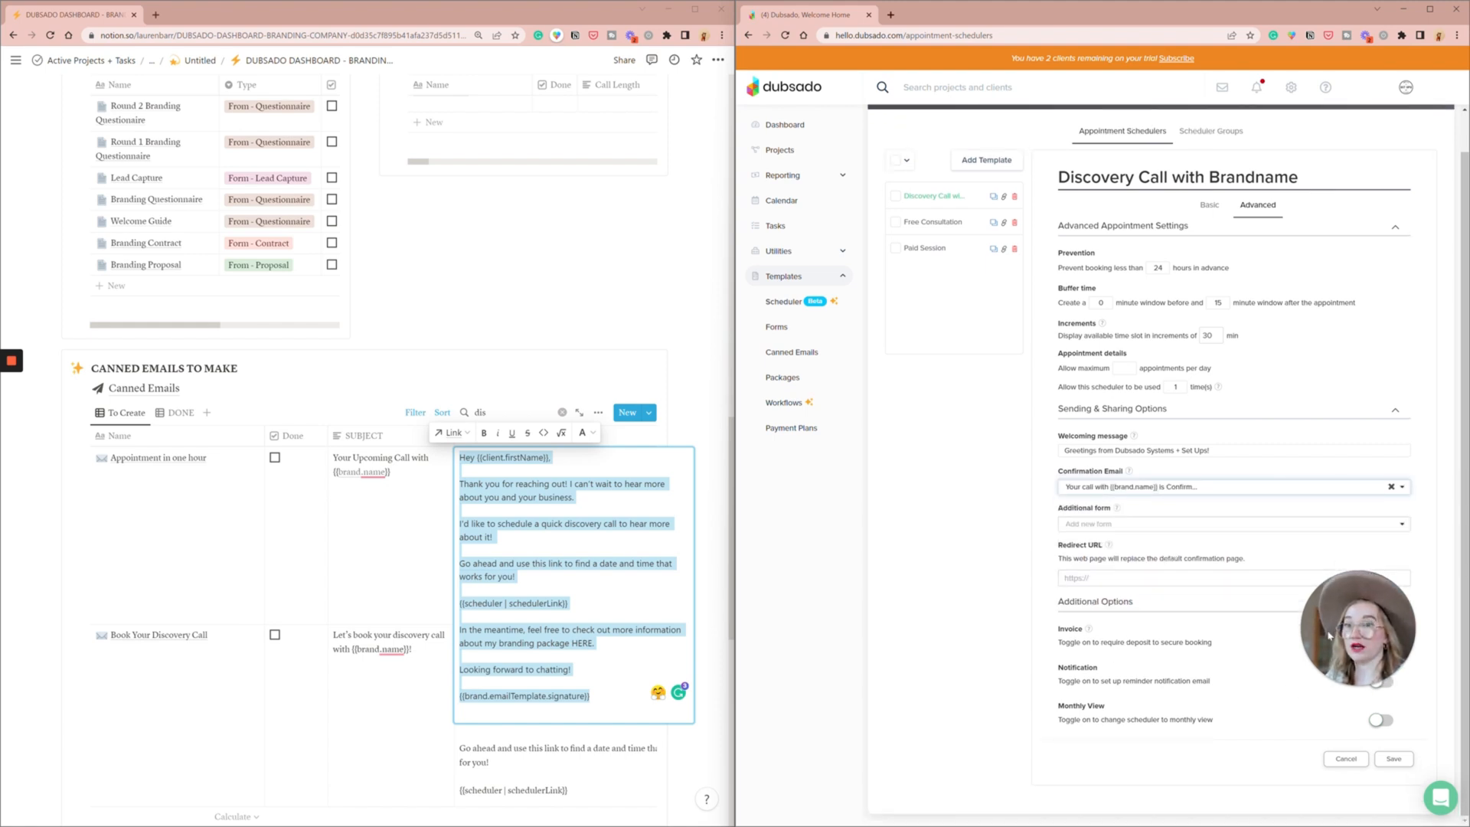
- Enable reminder notifications for the discovery call scheduler and add one 1 hour prior using "Scheduler - Appointment Reminder 1 HOUR"
left_click(1380, 681)
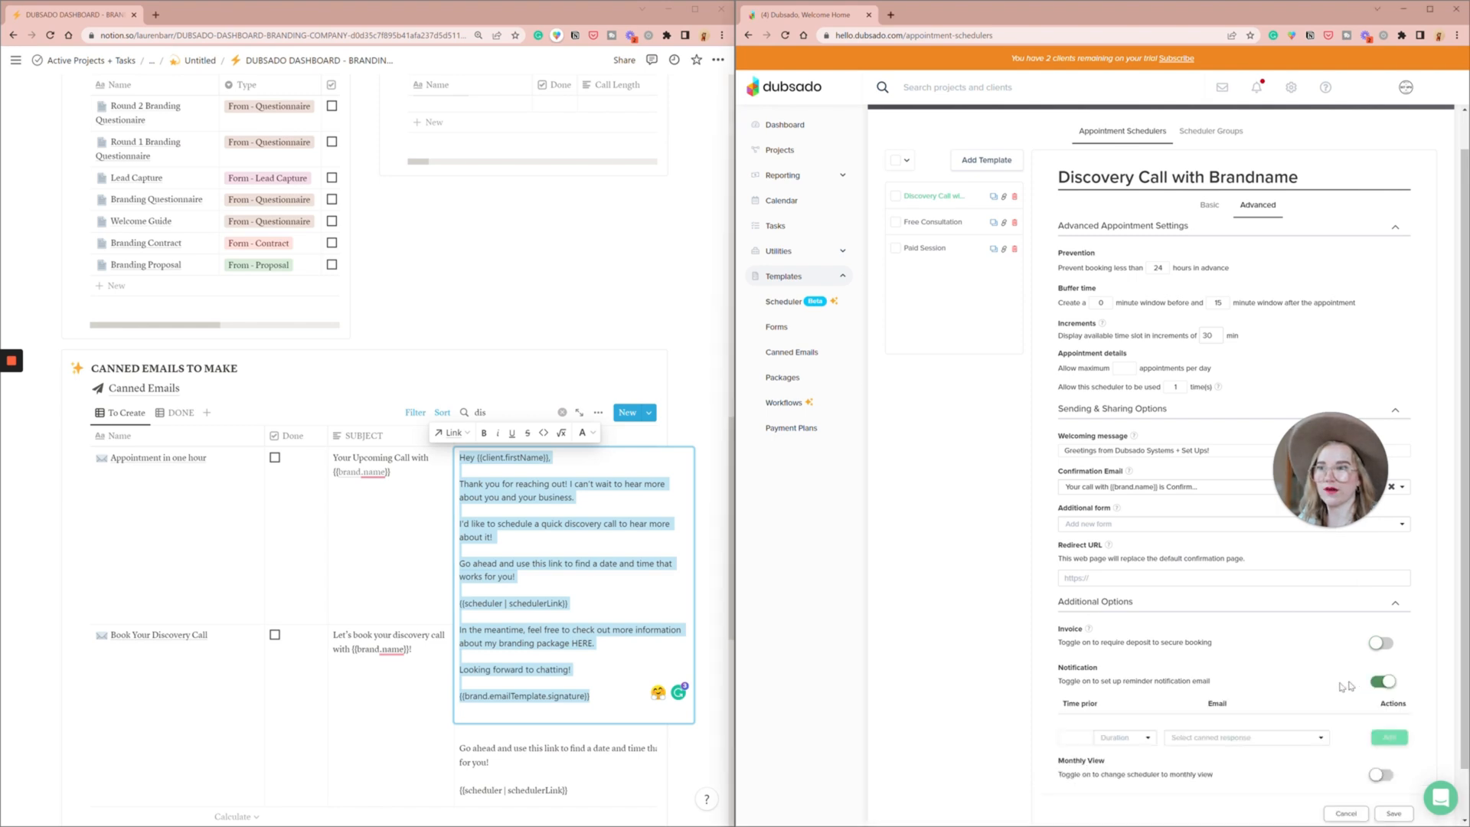
left_click(1076, 738)
type("1")
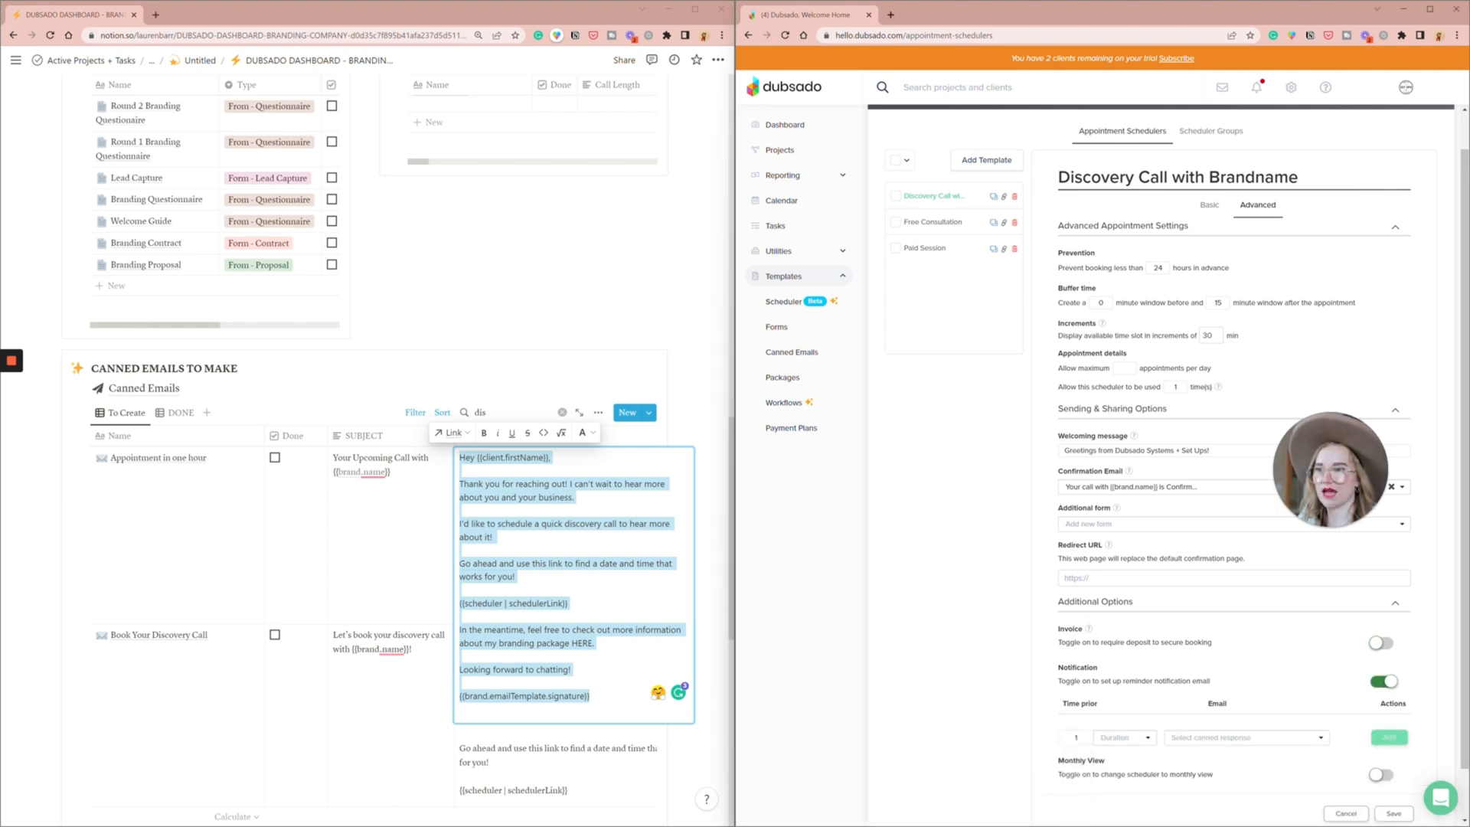
left_click(1141, 740)
left_click(1119, 769)
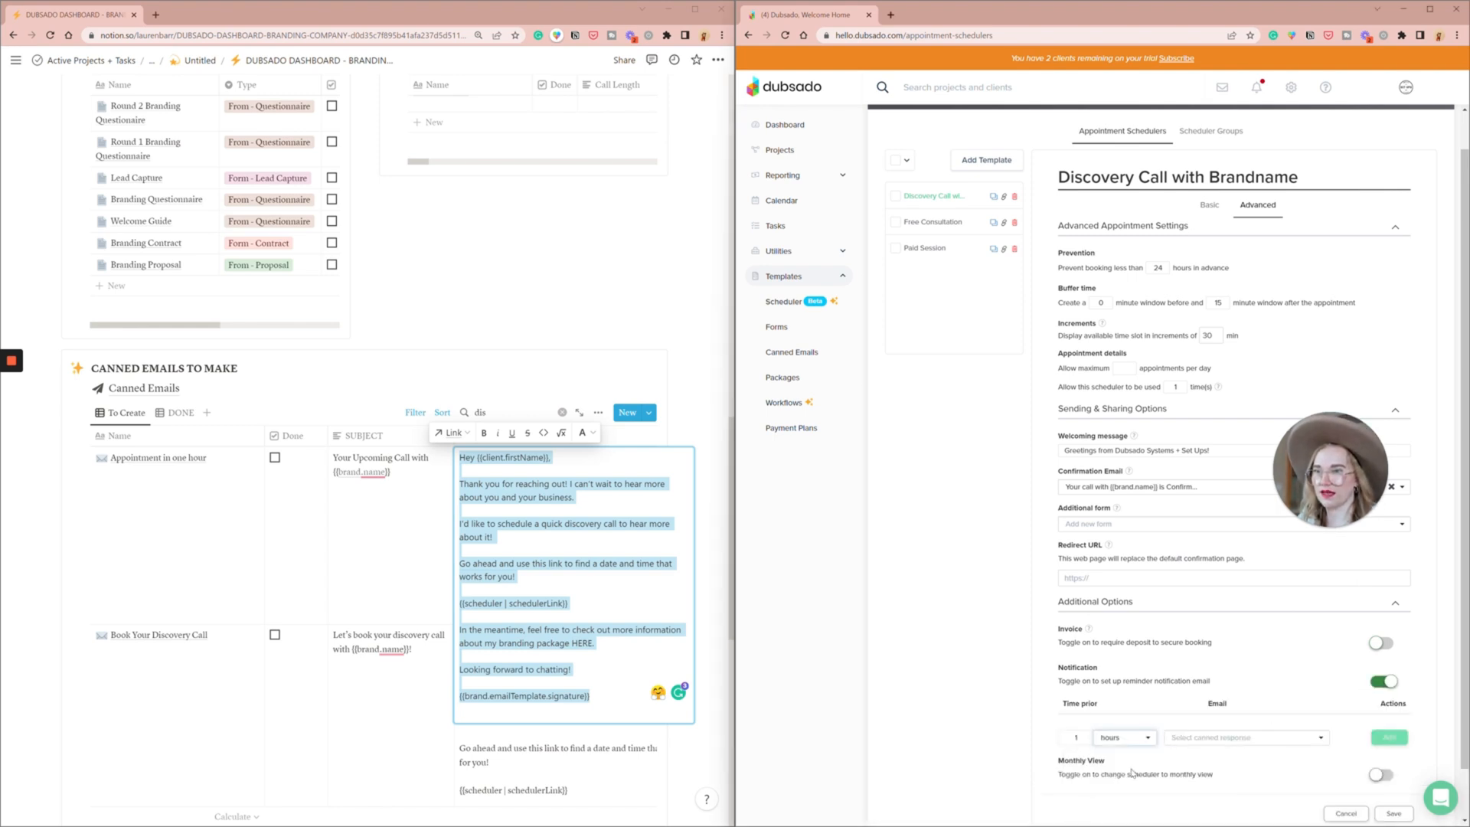
left_click(1210, 736)
type("r")
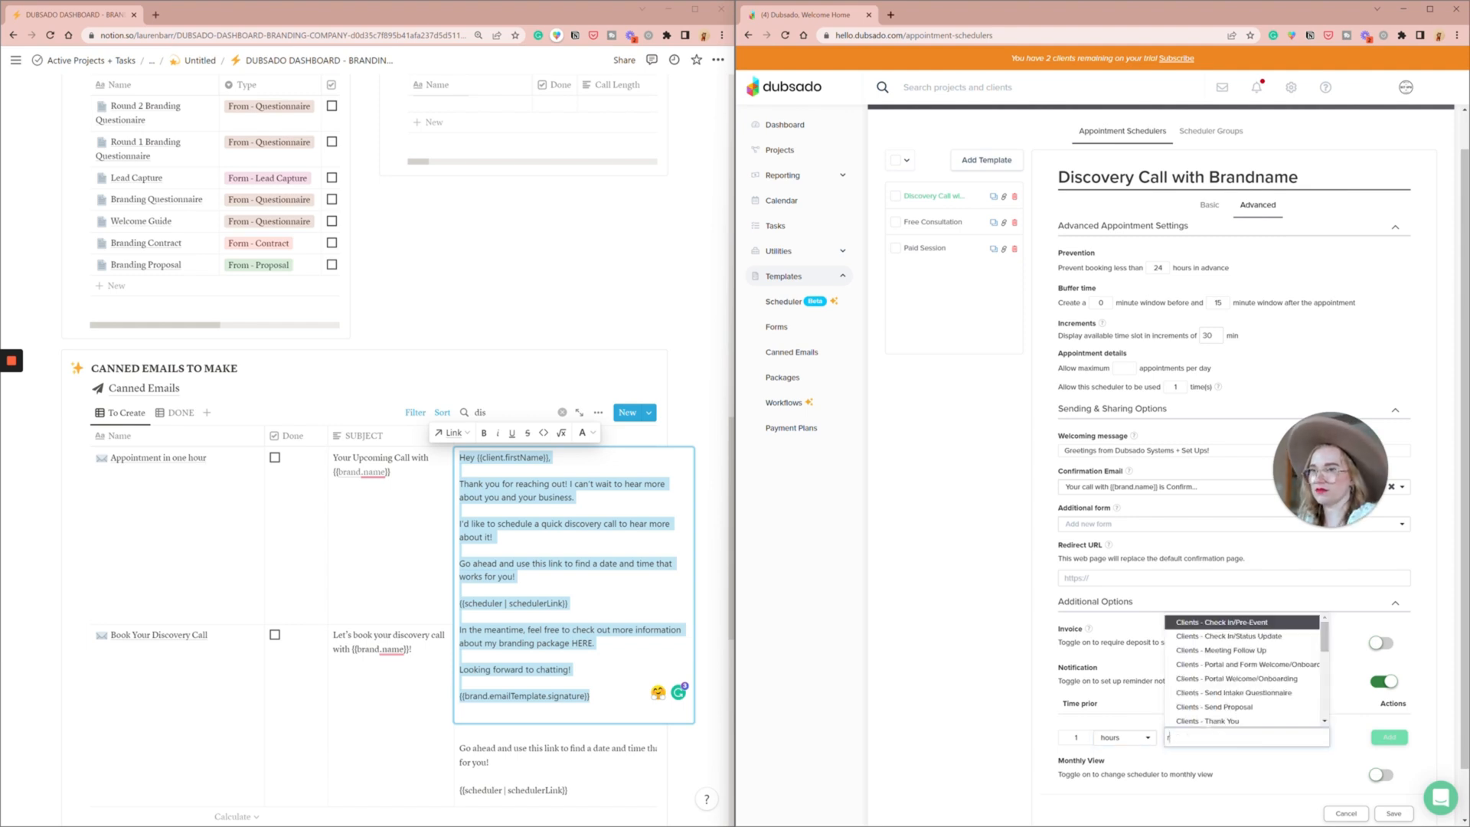
type("emind")
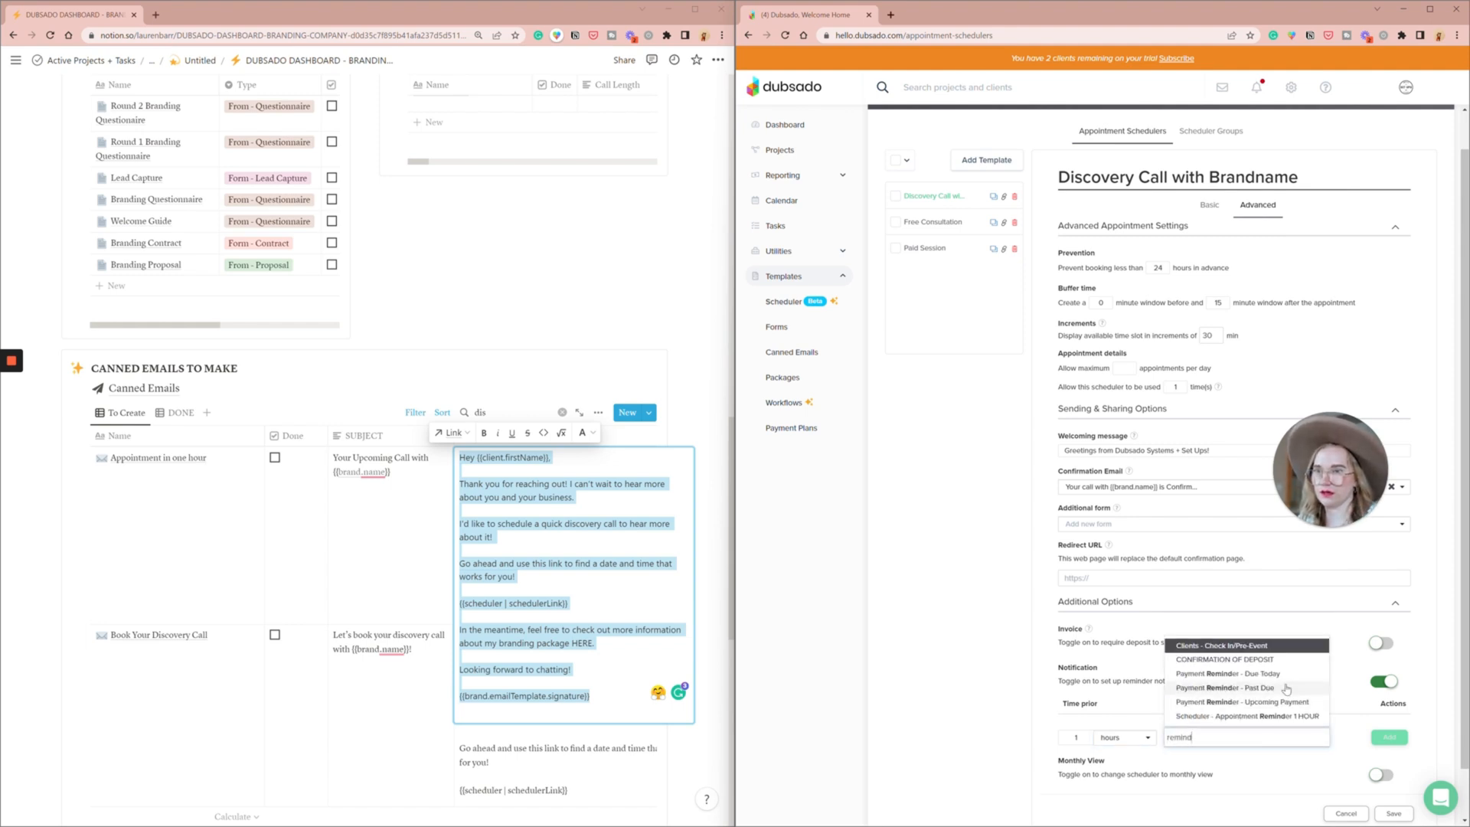
left_click(1302, 716)
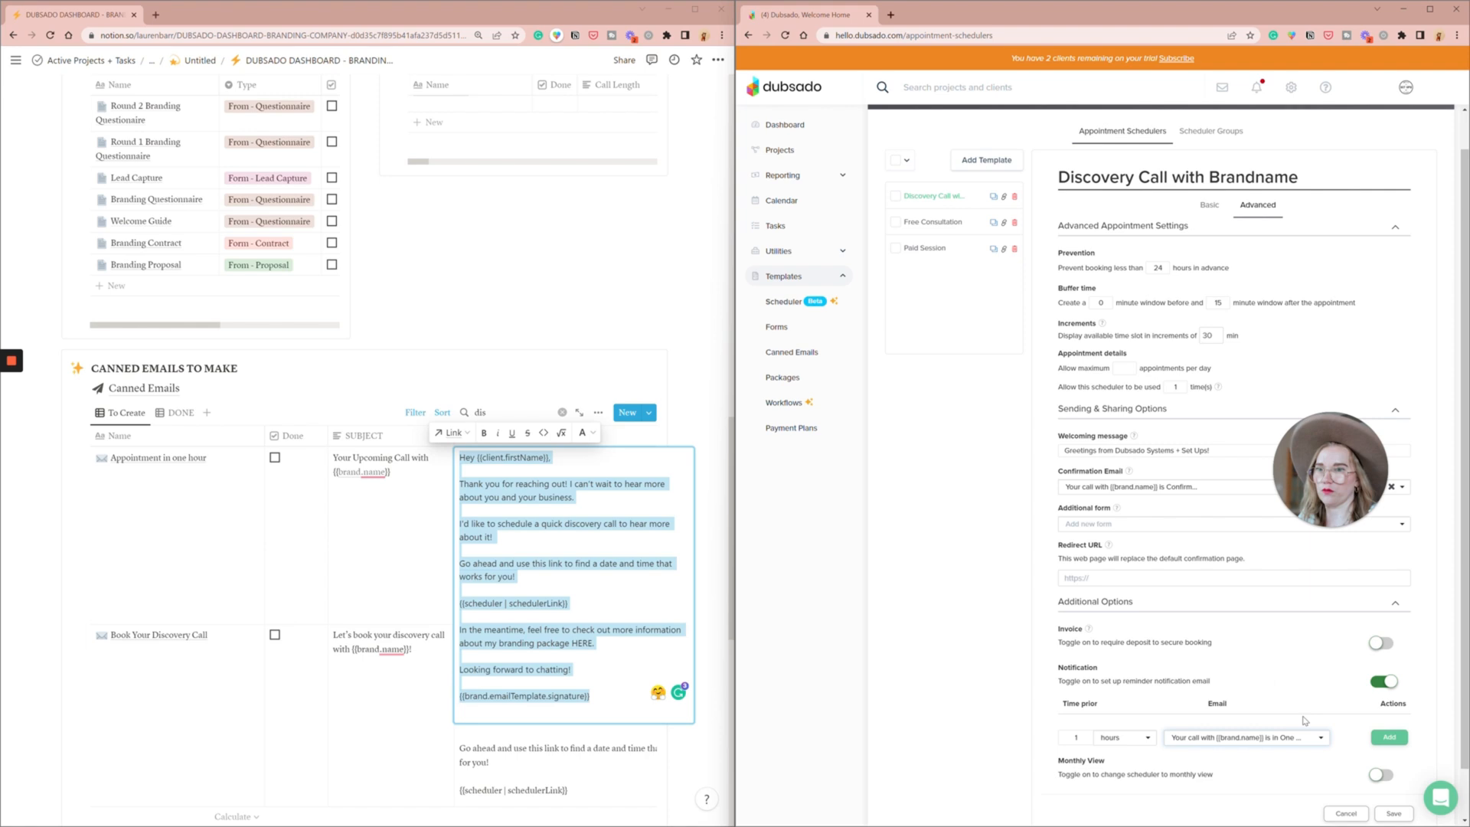
left_click(1390, 737)
scroll(1179, 693, "down", 1)
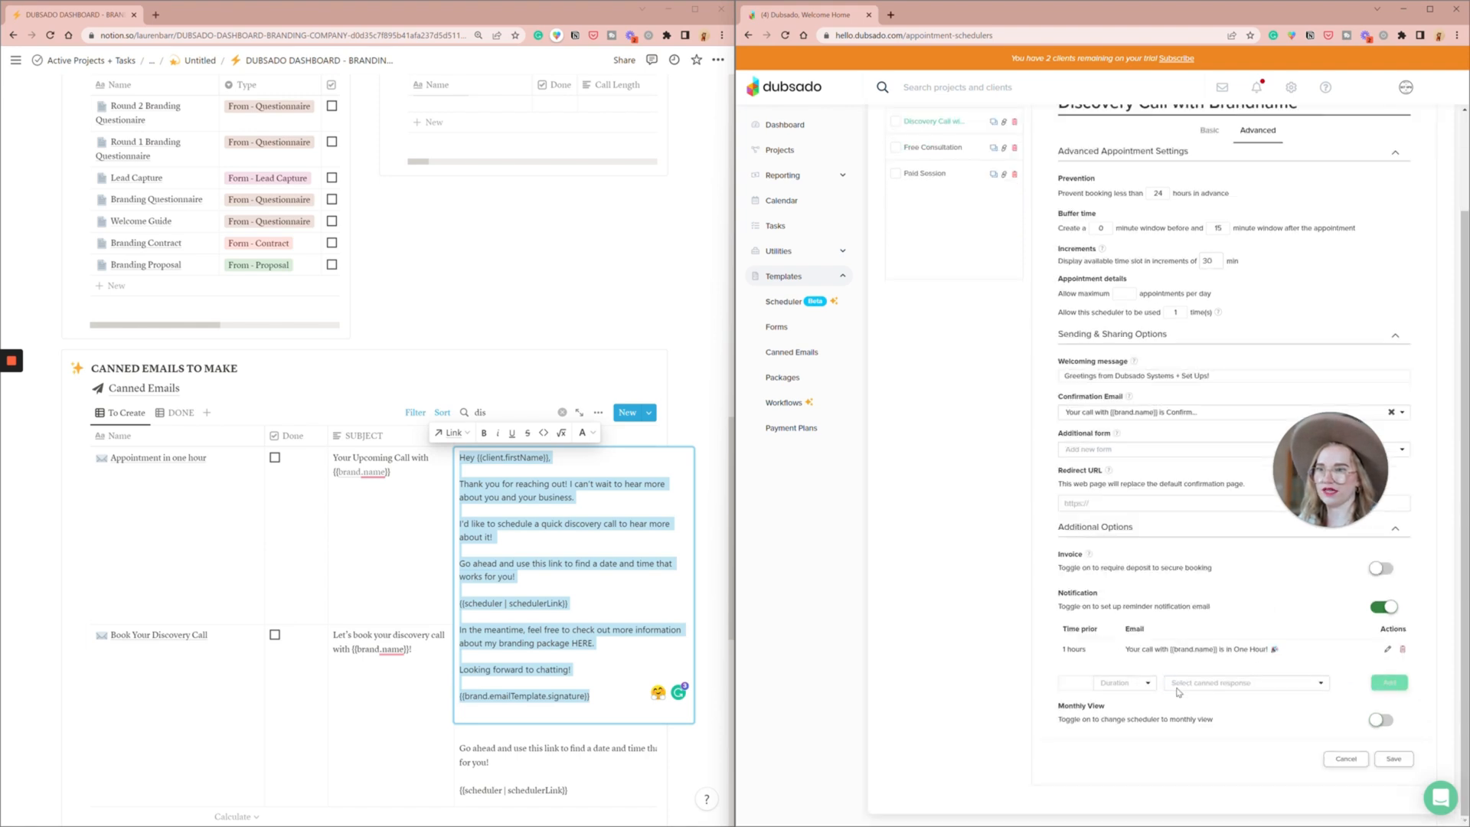
- Set the discovery call scheduler's sending email to the "Send Discovery Call" canned email and save the scheduler template
scroll(1187, 697, "up", 2)
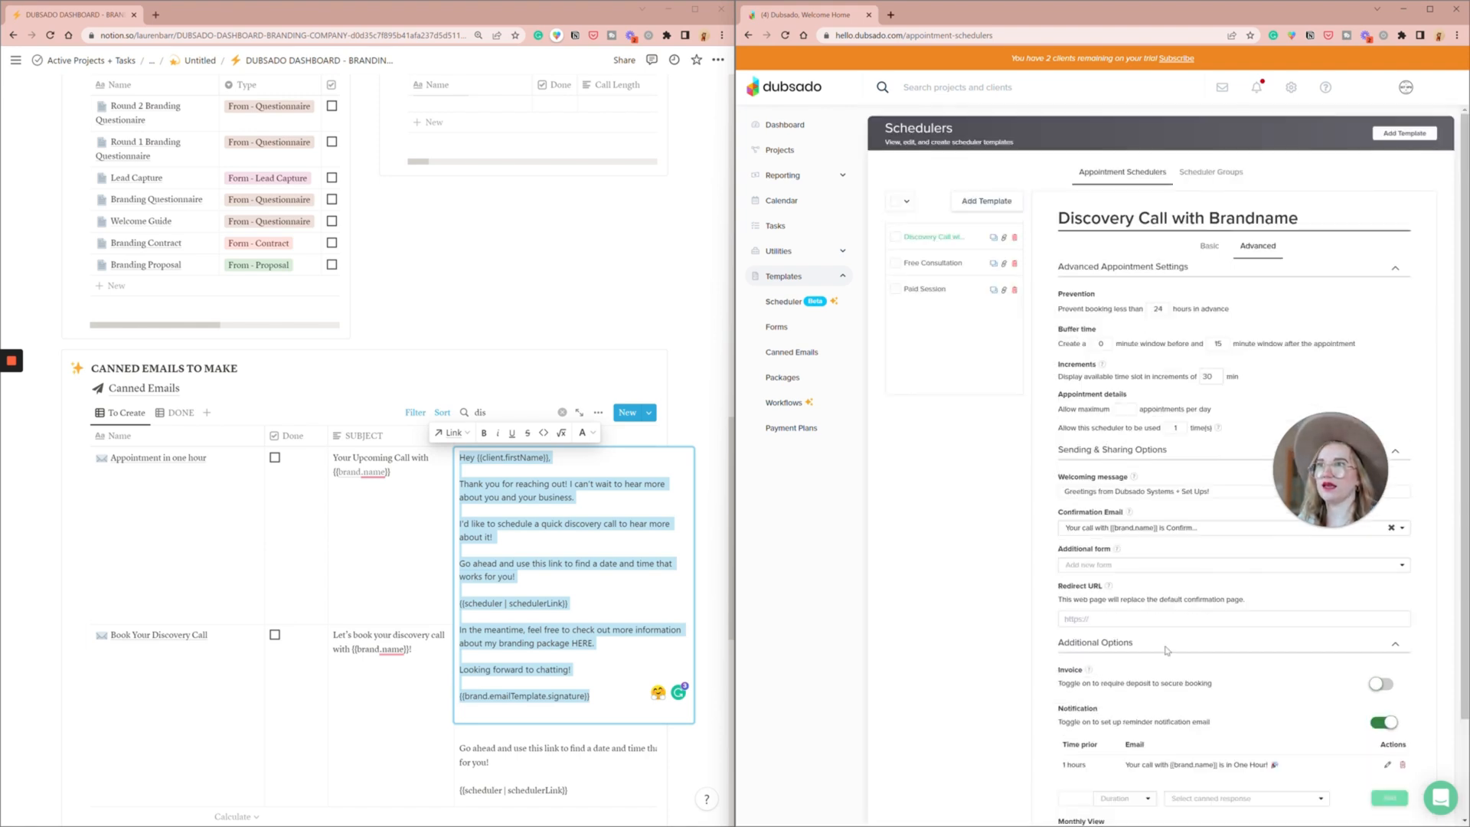
left_click(1212, 246)
scroll(1154, 475, "down", 1)
scroll(1155, 487, "down", 2)
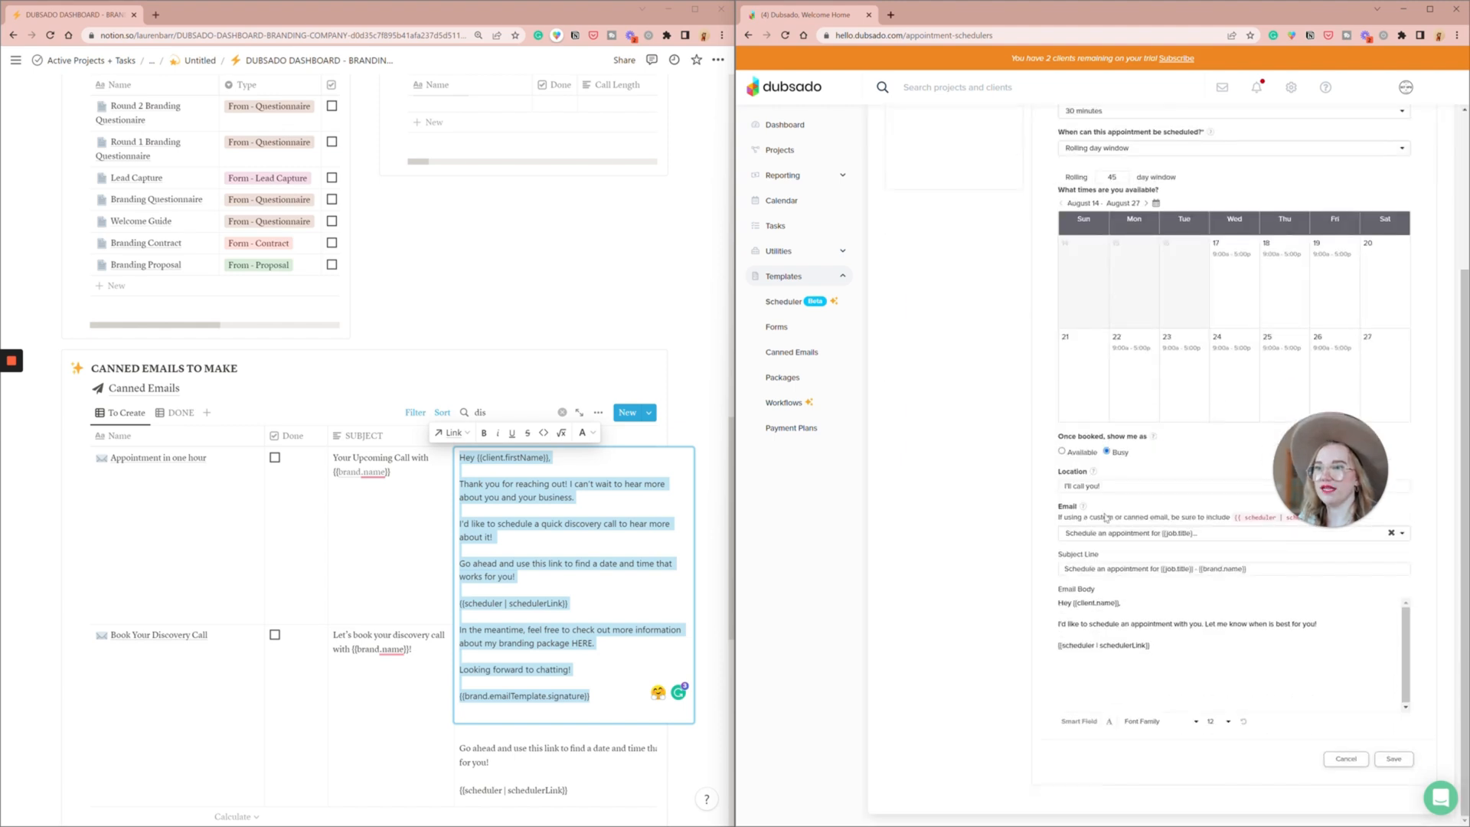
left_click(1103, 536)
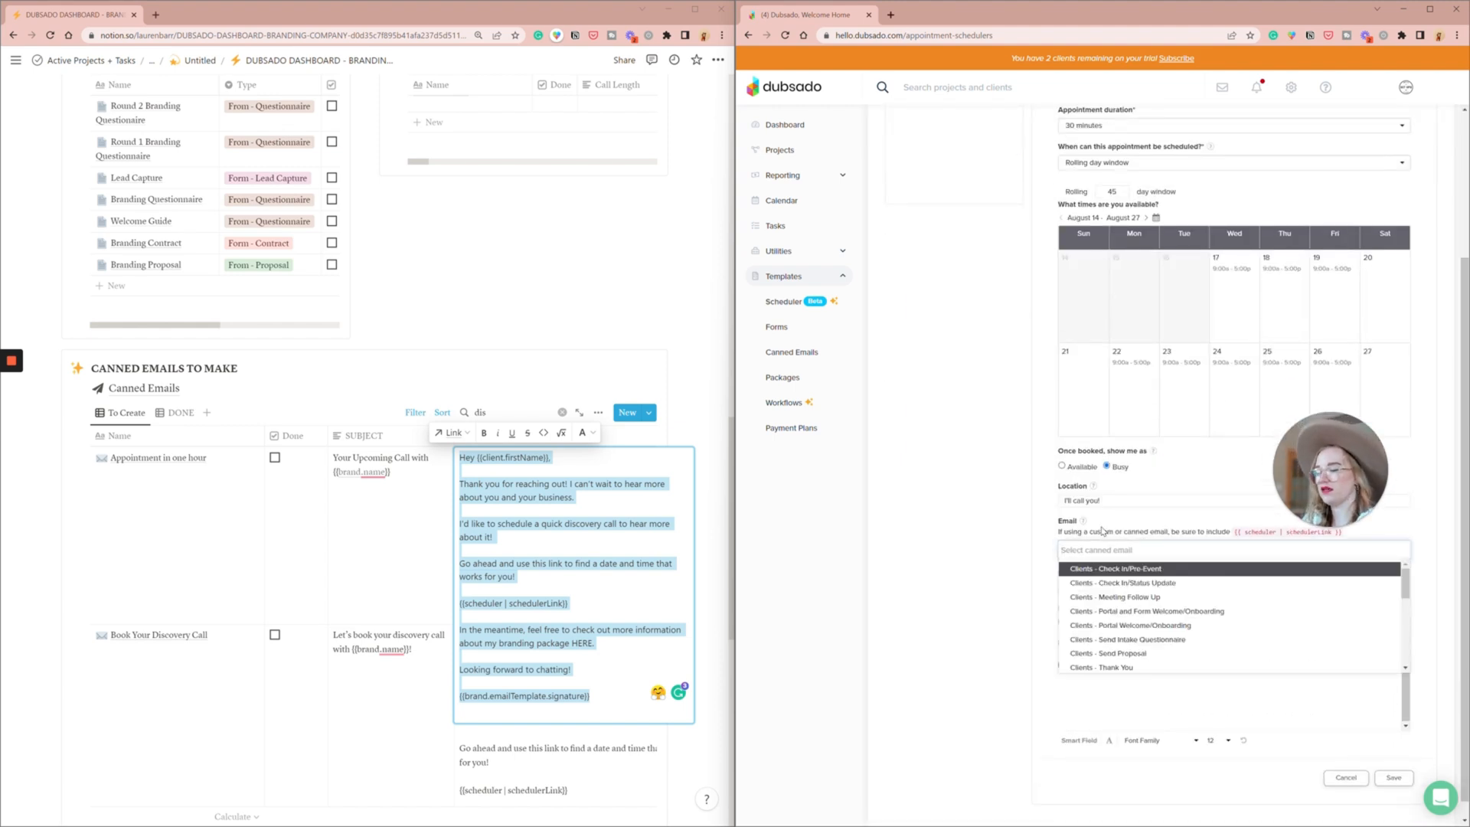
type("disco")
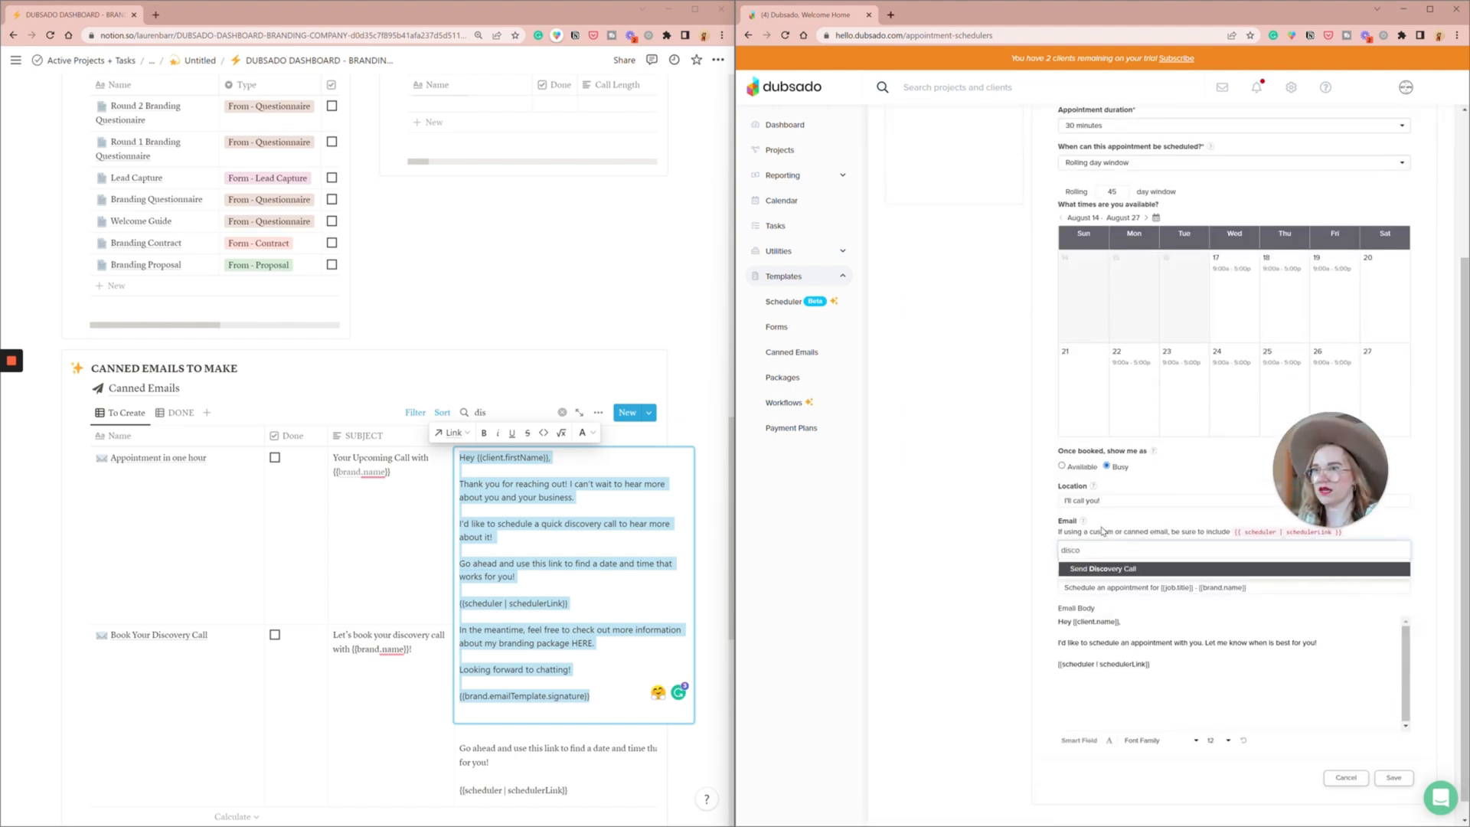
left_click(1106, 569)
left_click(1393, 773)
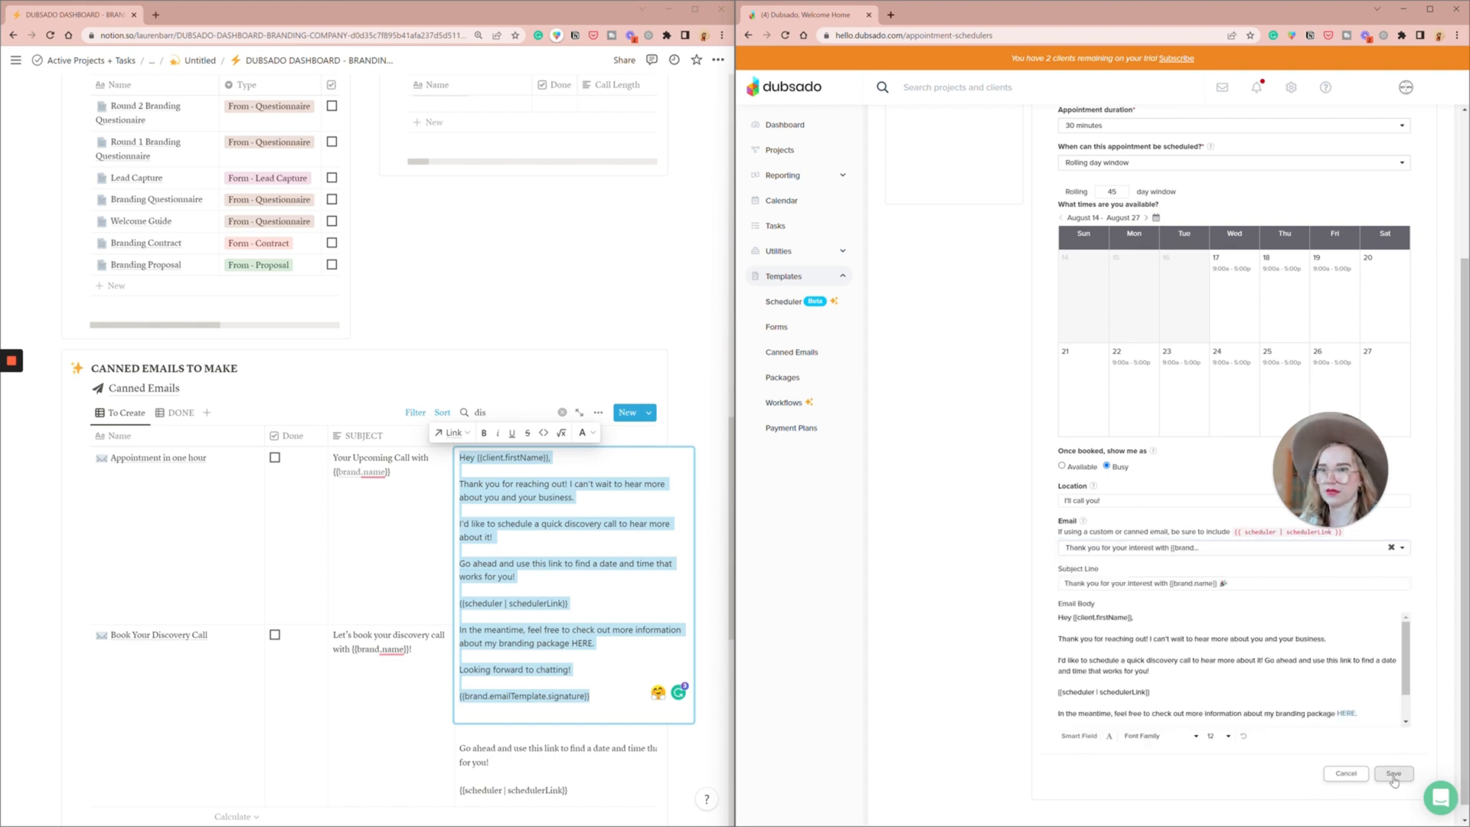
- Mark the Discovery Call with Brandname24 scheduler as done in Notion's Schedulers to Create table
left_click(518, 335)
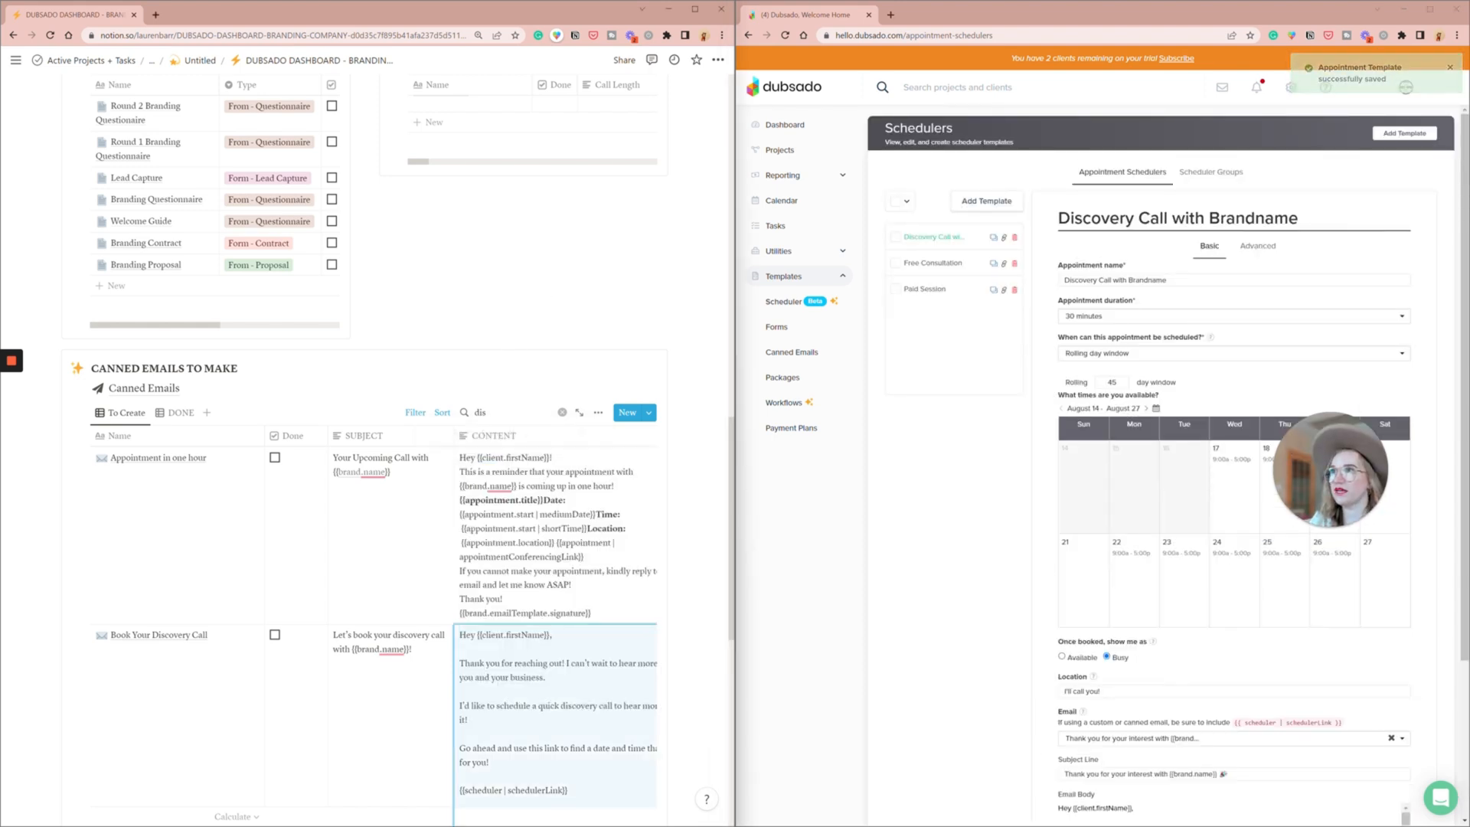
scroll(519, 334, "up", 3)
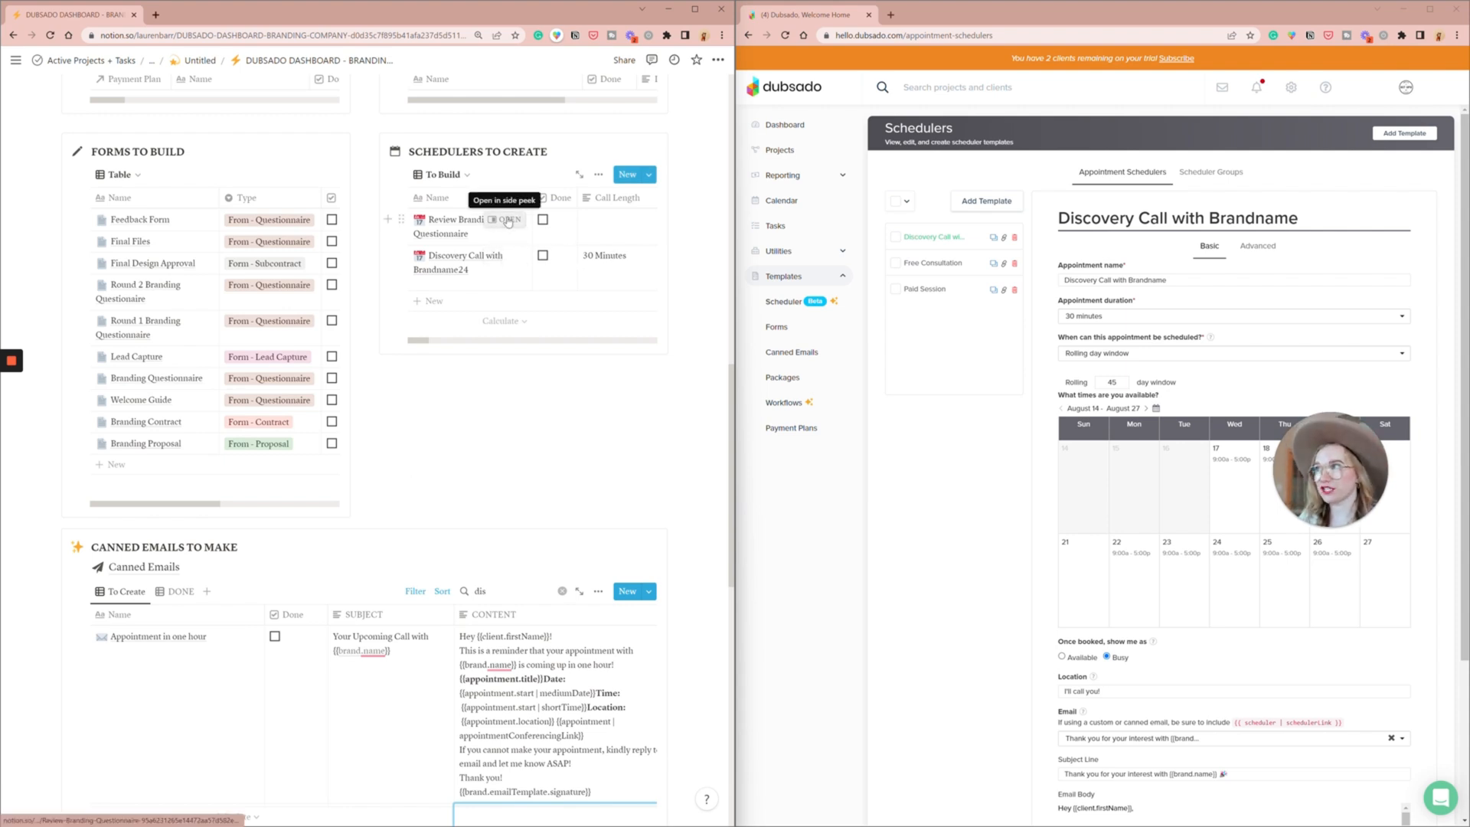
left_click(543, 256)
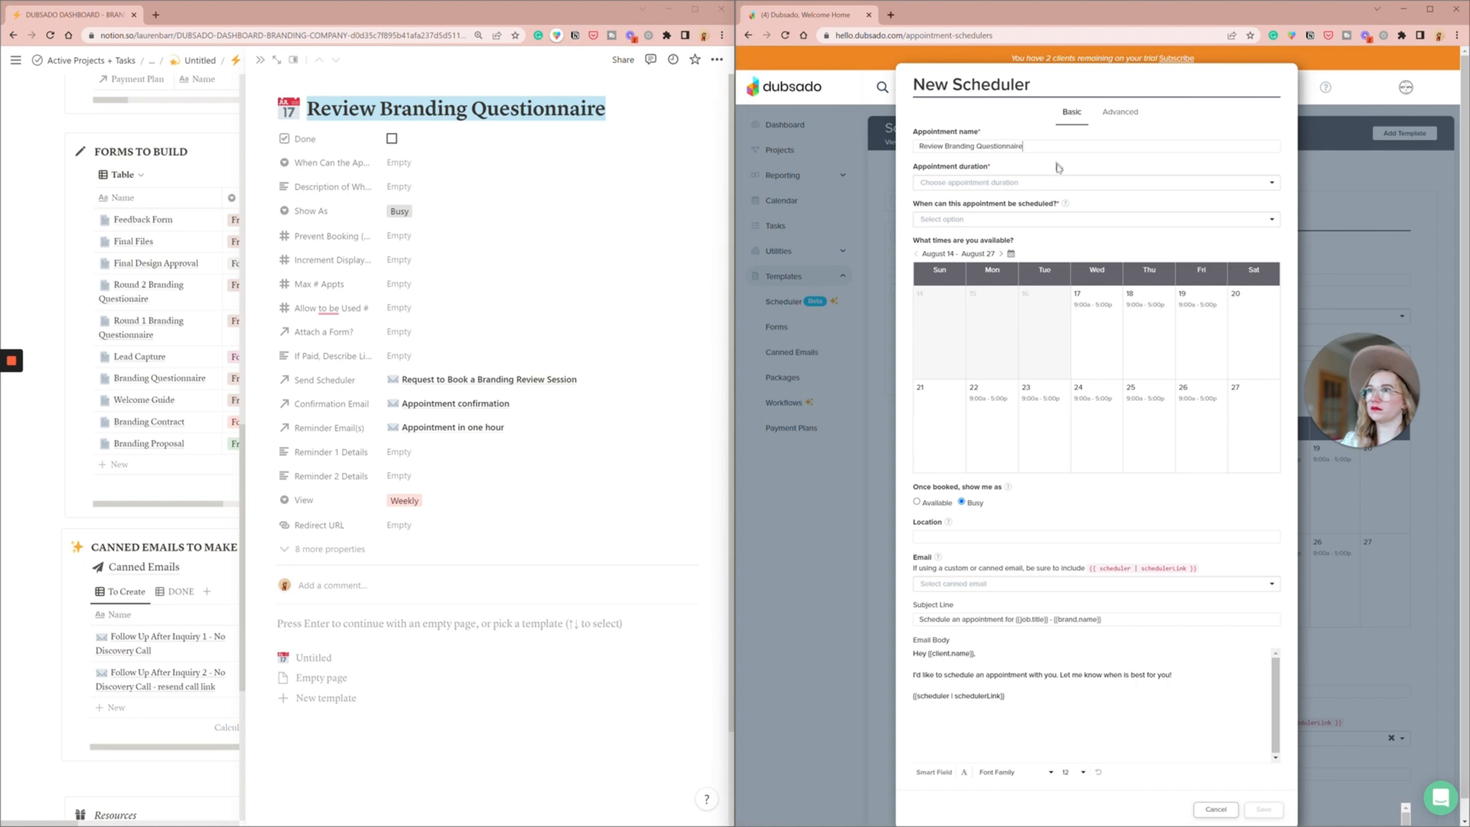
- Add and save a Dubsado scheduler template named "Review Branding Questionnaire" with Google Meet as the location
left_click(994, 221)
left_click(957, 241)
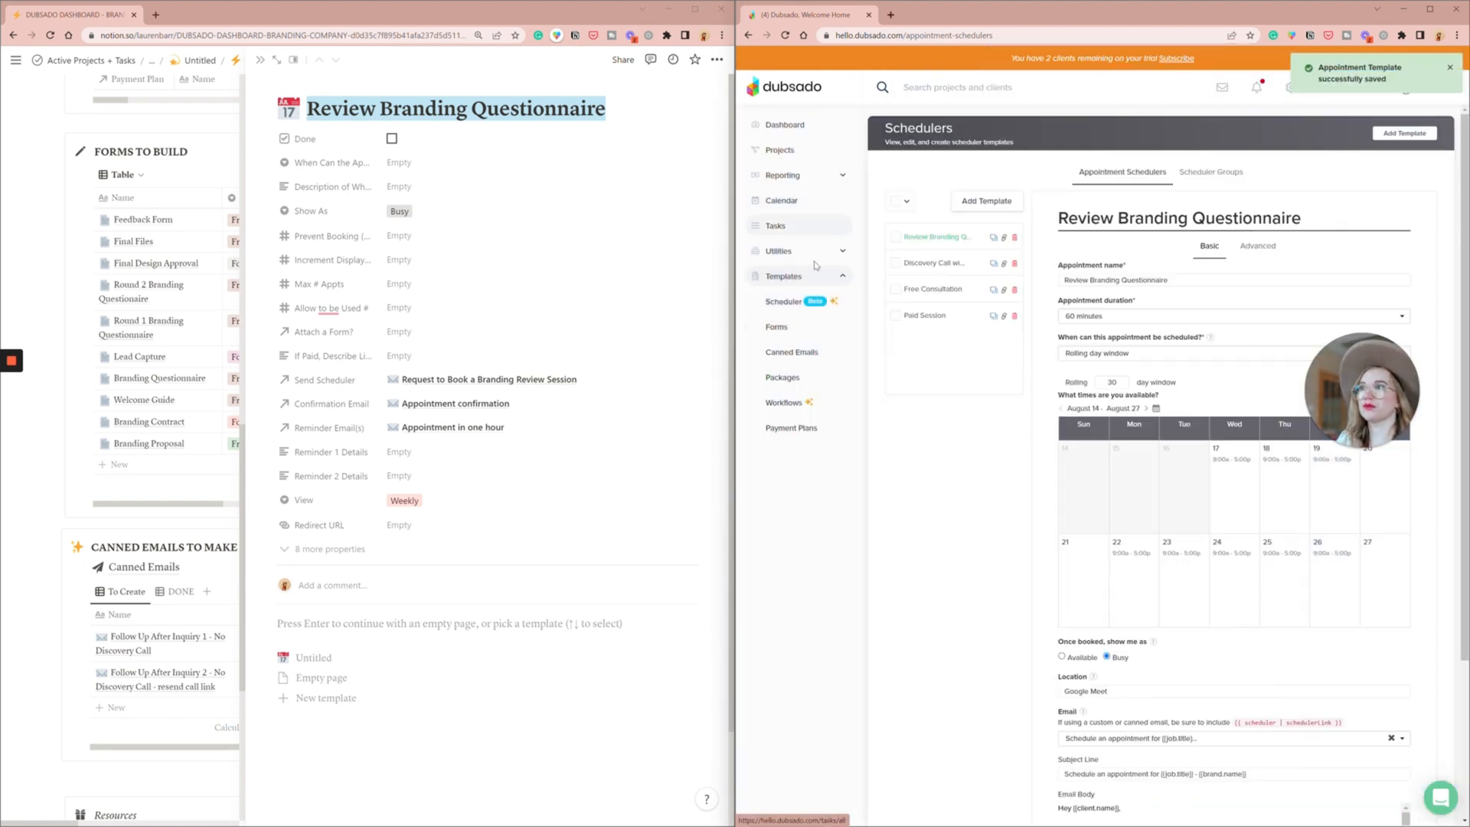
- Enable video conferencing from the calendar settings with TSC – Events as the default conferencing calendar
left_click(787, 215)
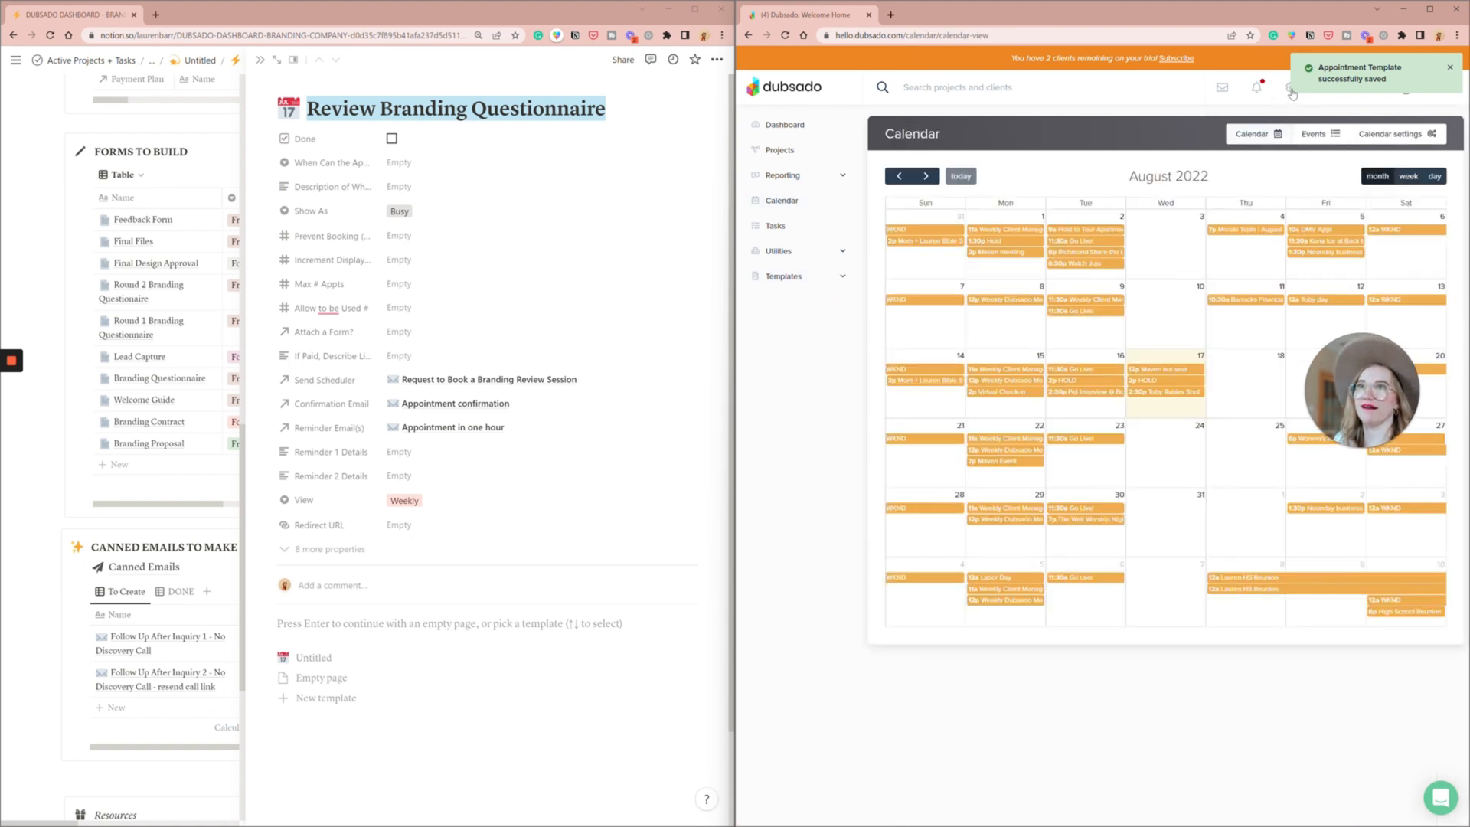
left_click(1402, 142)
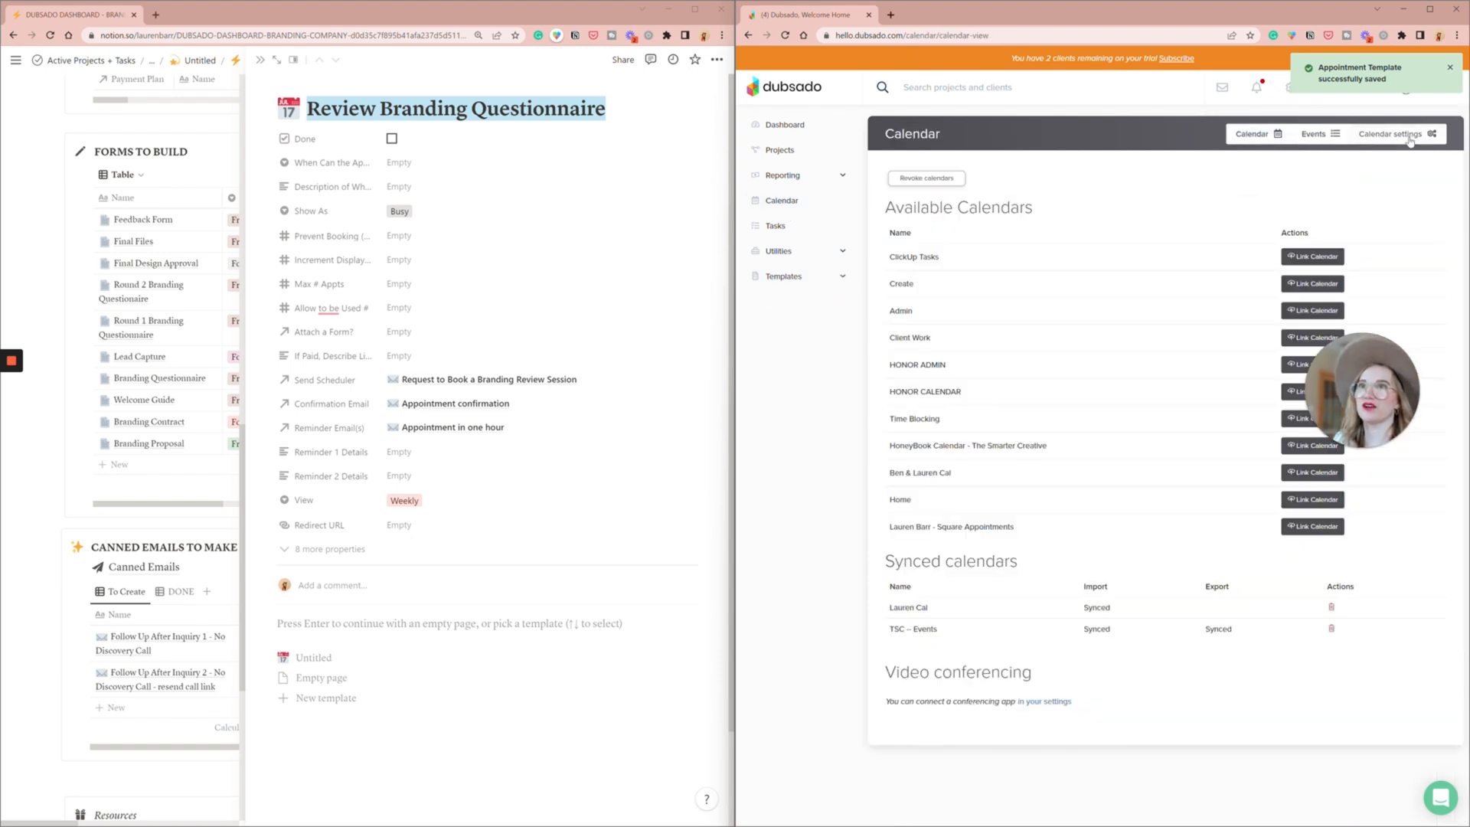
left_click(1060, 702)
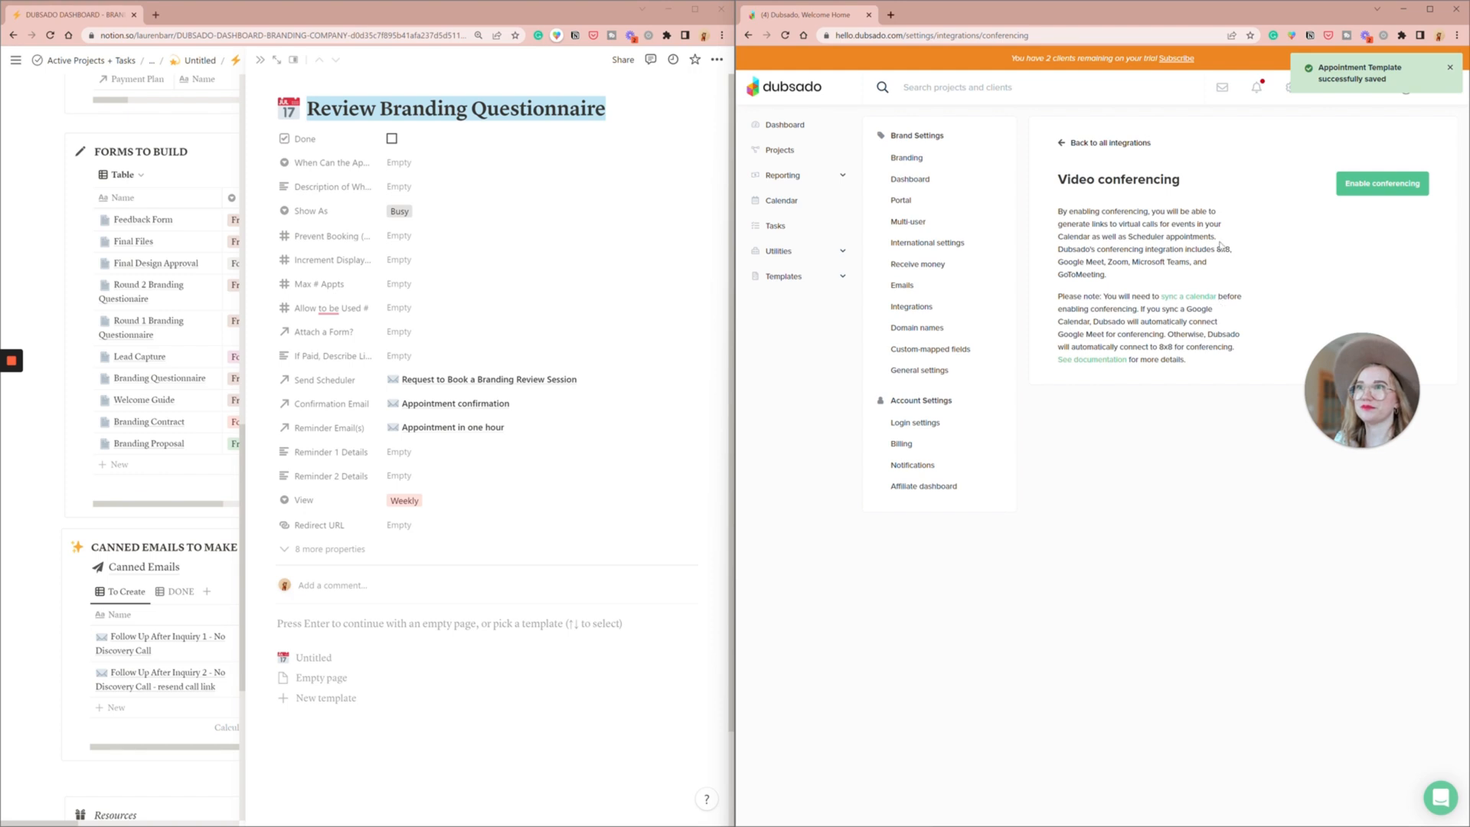
left_click(1396, 183)
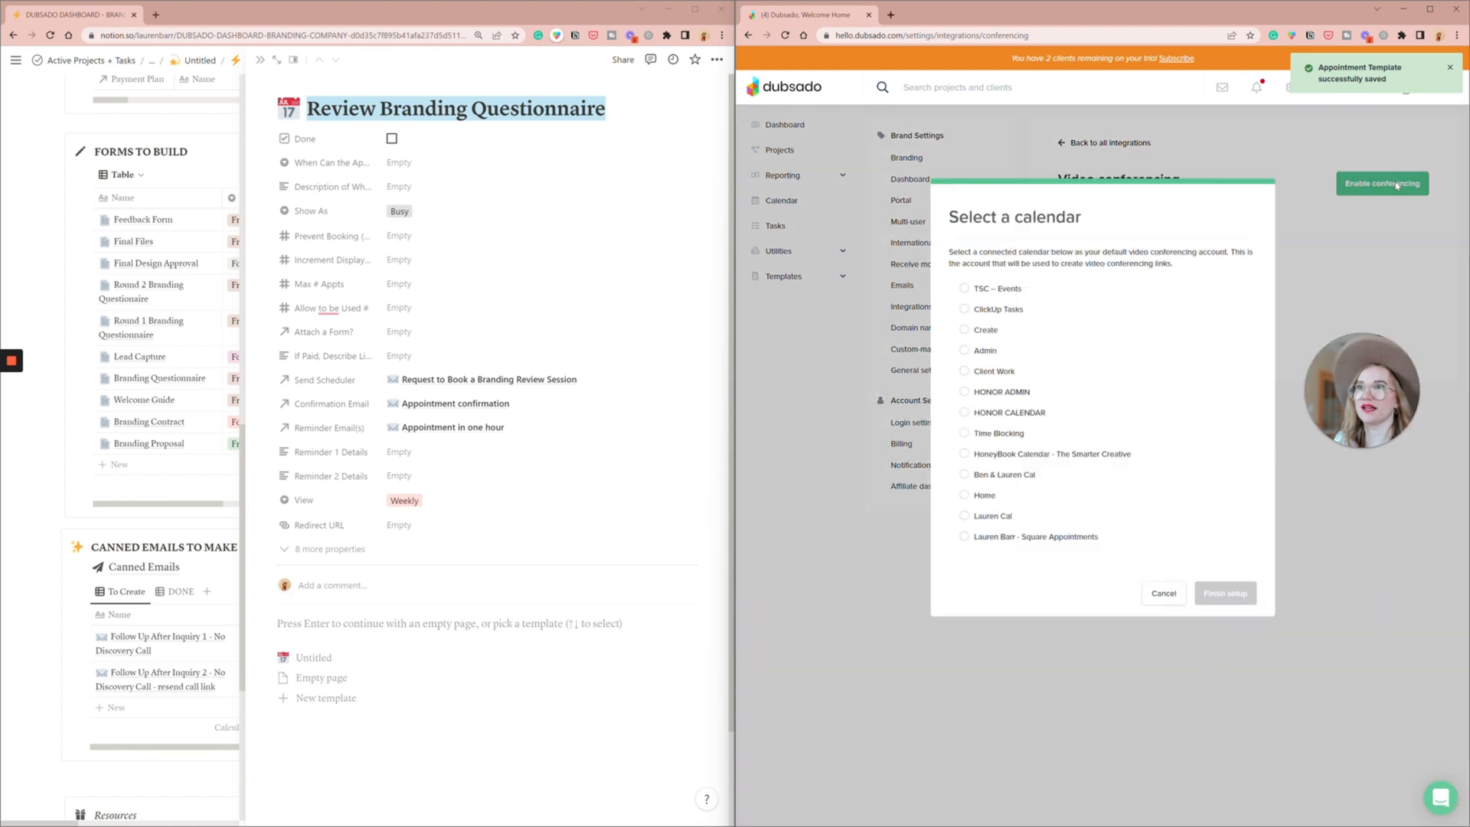
left_click(1021, 289)
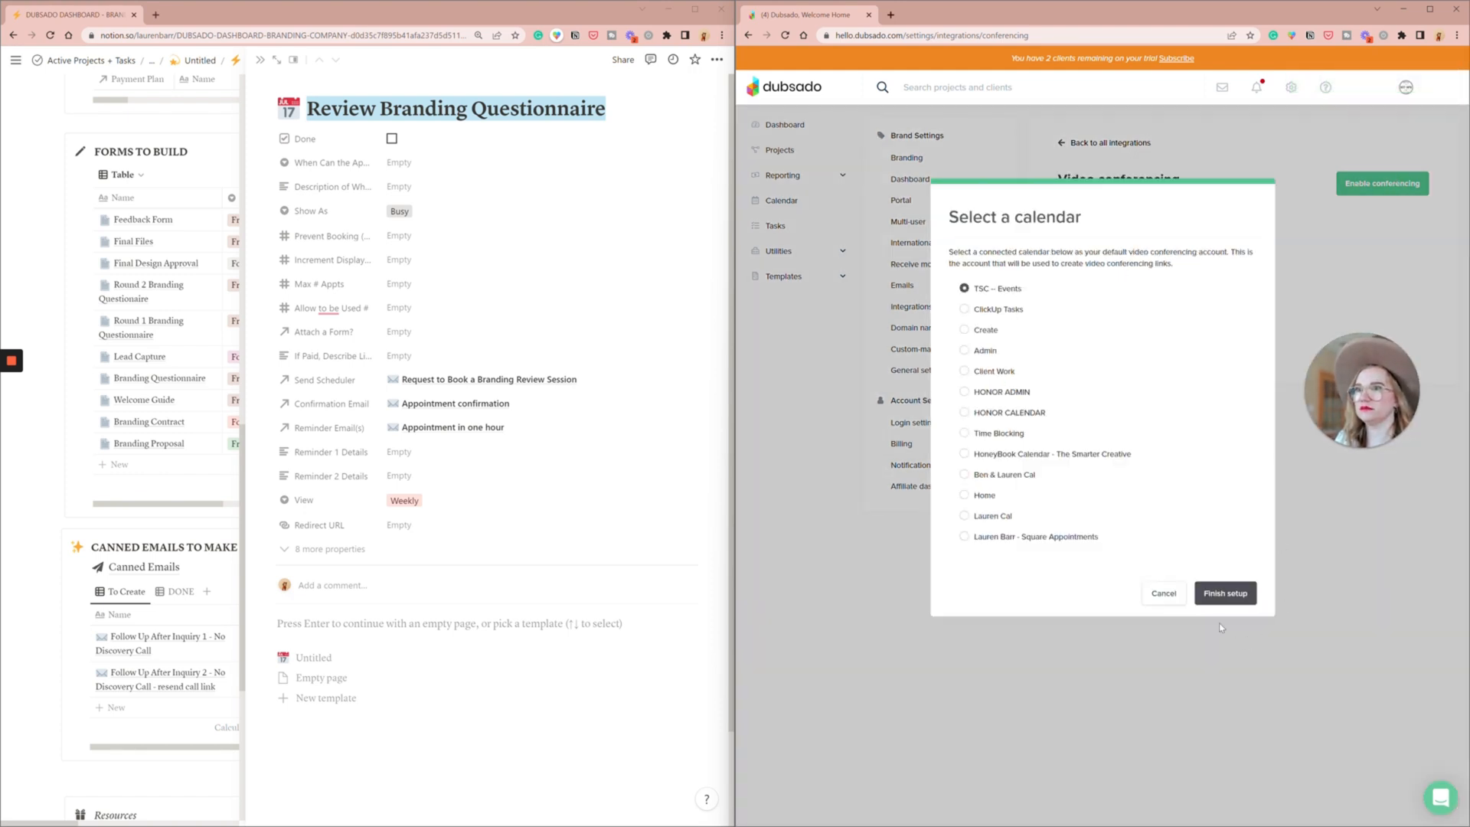
left_click(1224, 599)
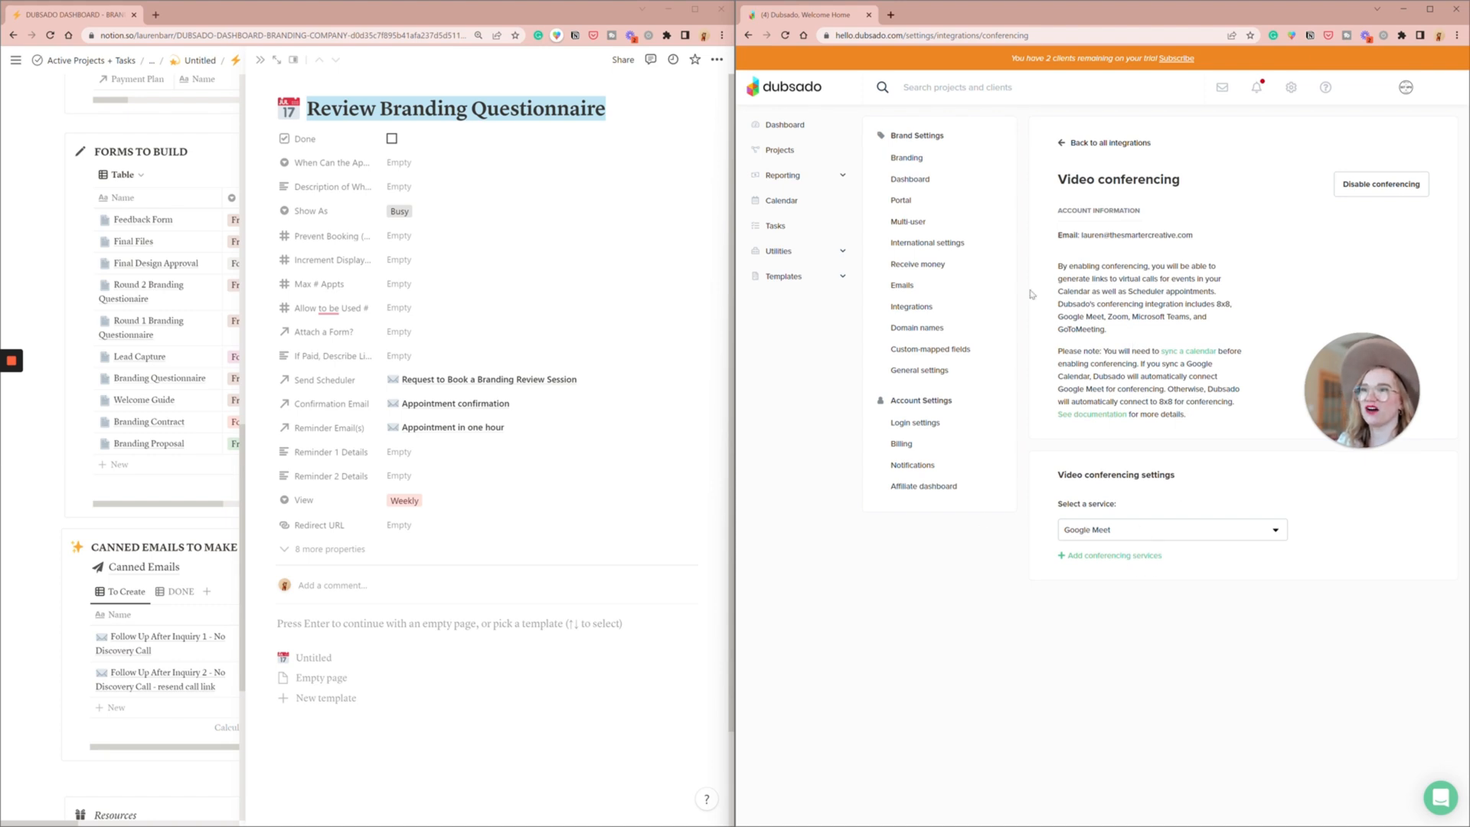
- In the Review Branding Questionnaire scheduler's advanced settings, display time slots in 30-minute increments and allow the scheduler to be used 1 time
left_click(785, 282)
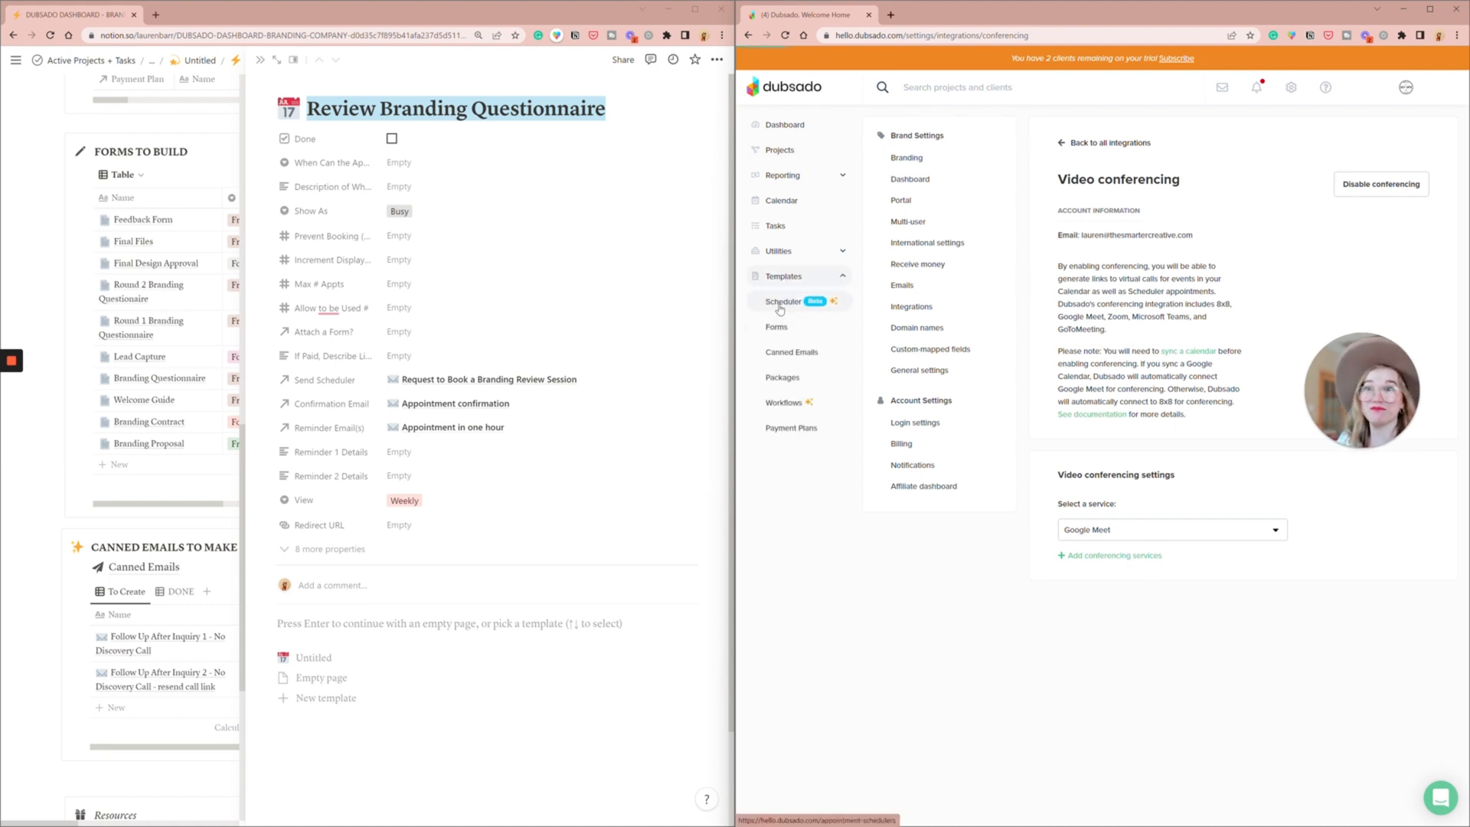
left_click(781, 303)
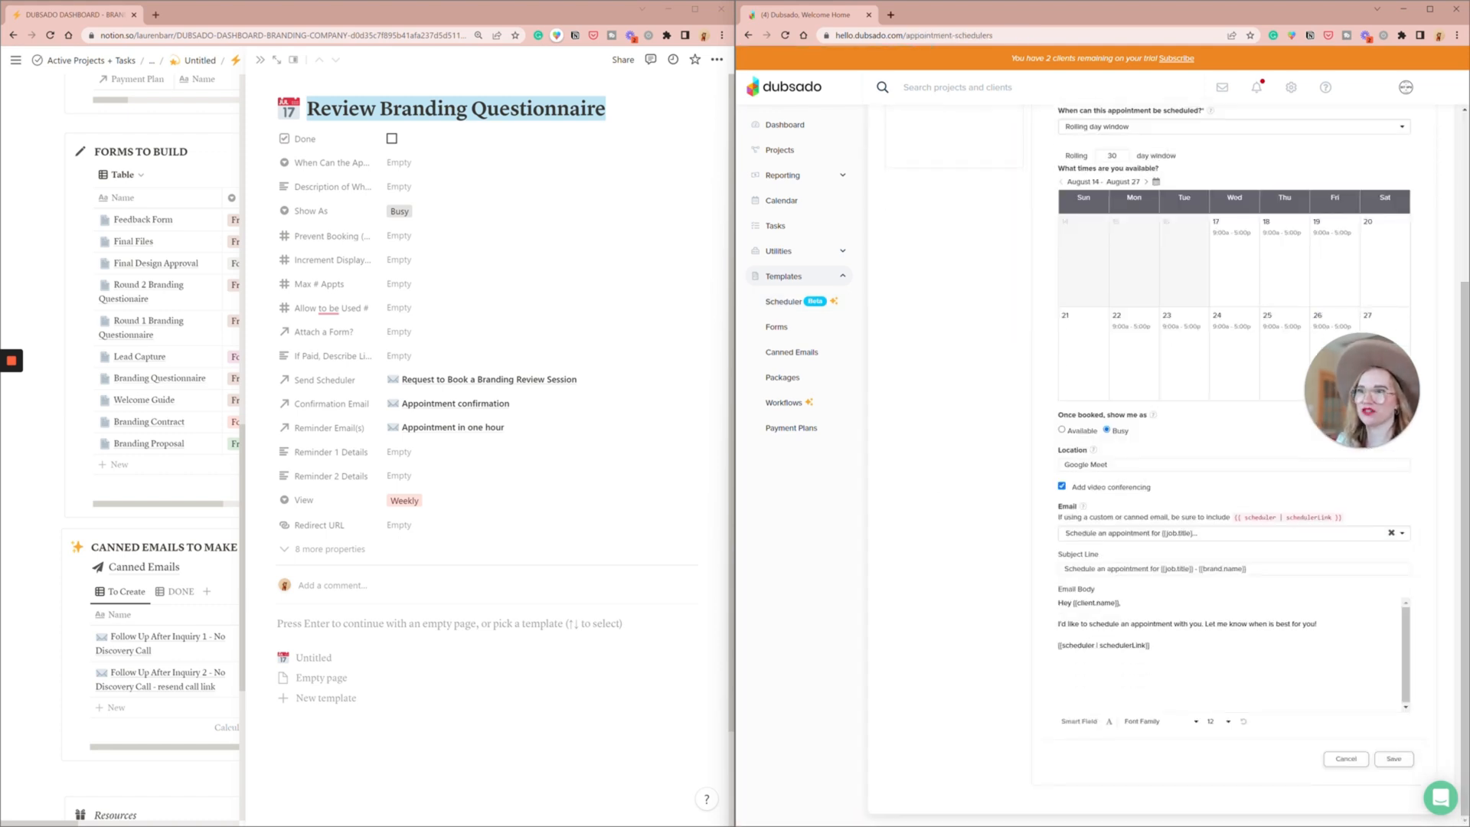
left_click(1232, 366)
left_click(1175, 428)
type("1")
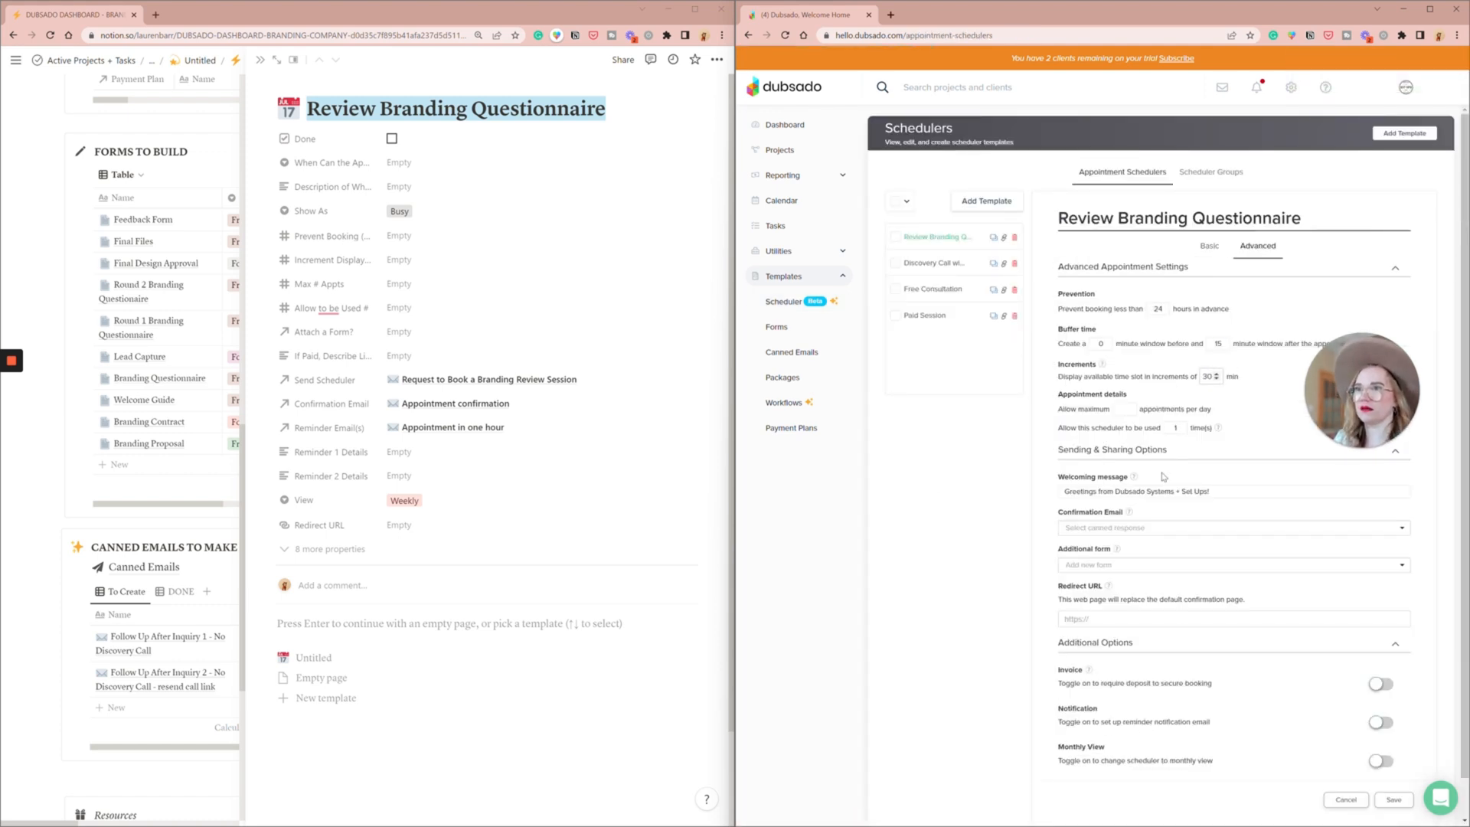
- Assign the call confirmation canned email, add a reminder 1 hour prior with the "Your call with {{brand.name}} is in One..." email, and save
left_click(1161, 529)
left_click(1129, 571)
scroll(1226, 582, "down", 1)
left_click(1381, 681)
left_click(1076, 737)
type("1")
left_click(1124, 737)
left_click(1117, 769)
left_click(1245, 737)
left_click(1234, 678)
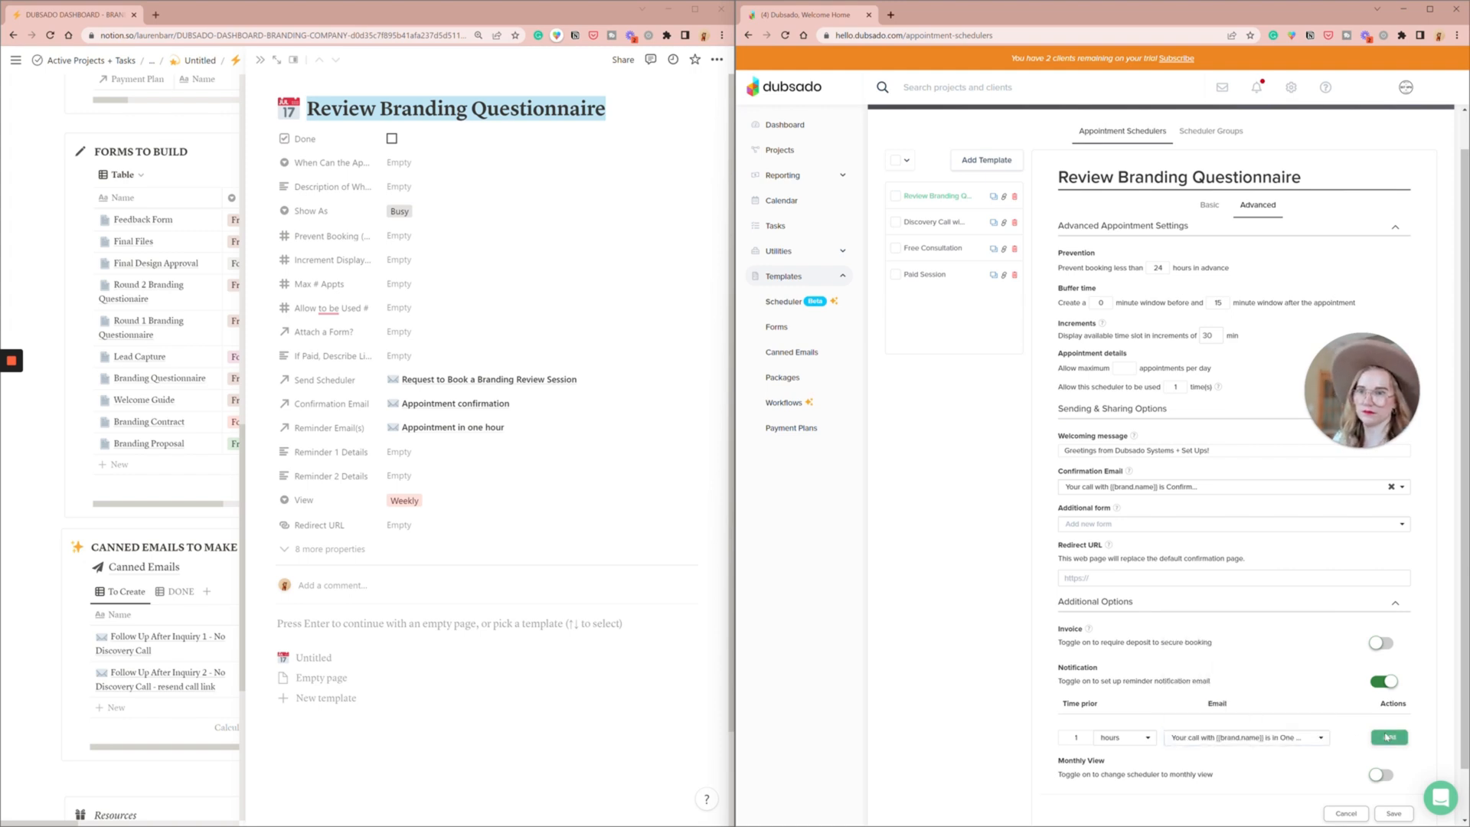
left_click(1389, 738)
left_click(1394, 813)
- Remove the 9:00 am to 5:00 pm availability from all Mondays in the Review Branding Questionnaire scheduler
left_click(1210, 249)
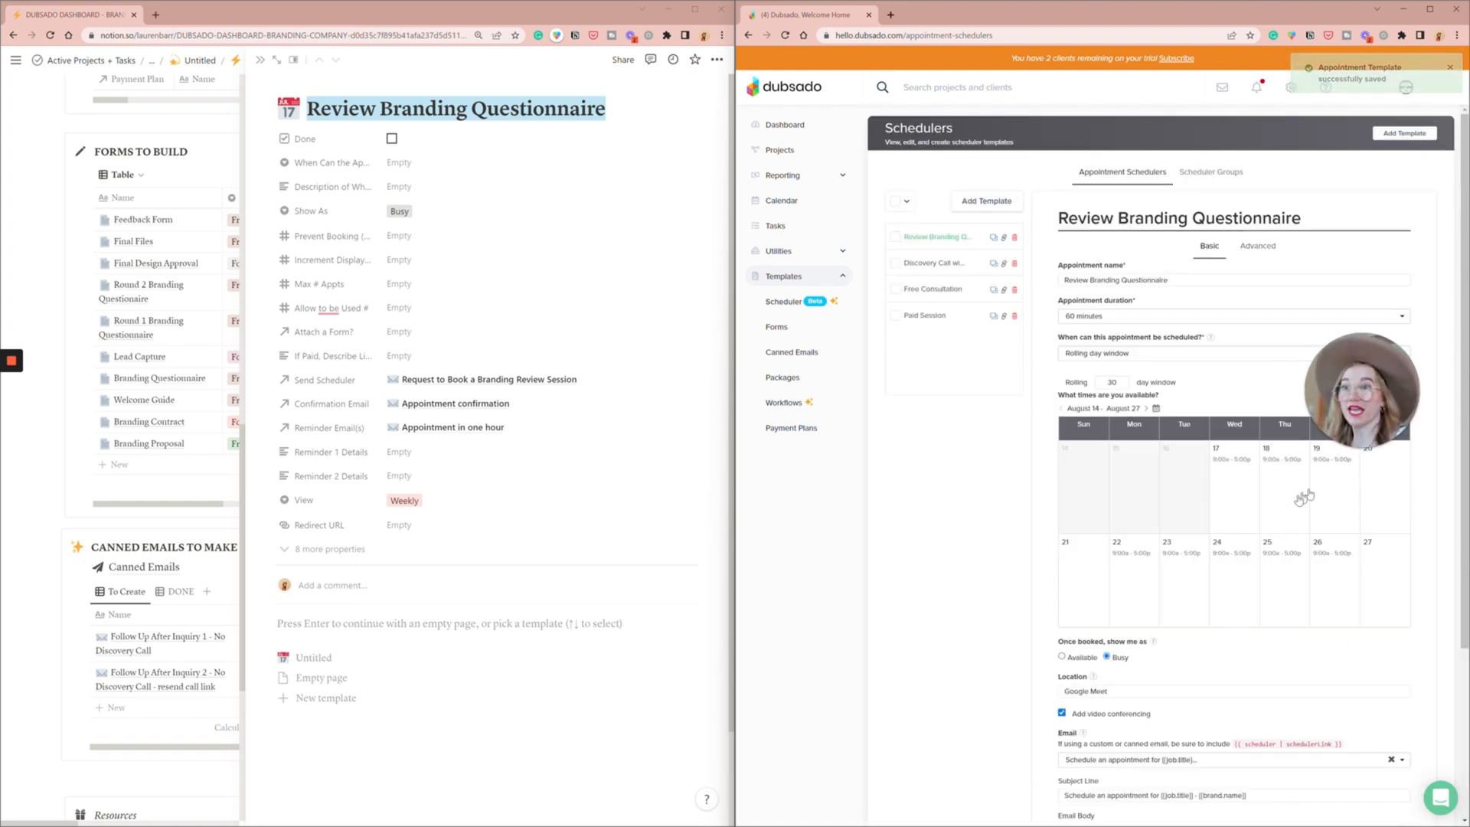
left_click(1135, 563)
left_click(1178, 594)
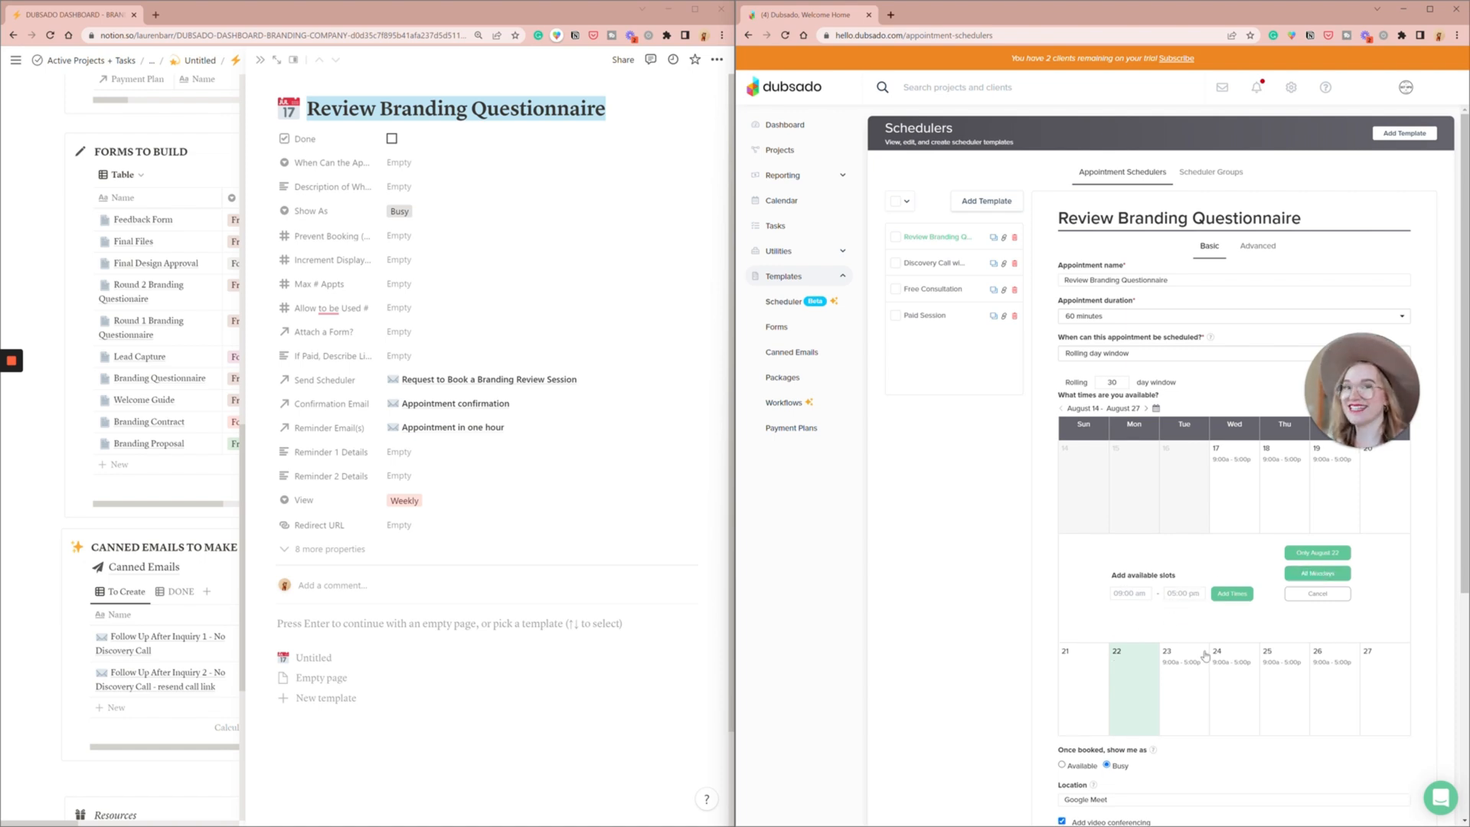
left_click(1332, 573)
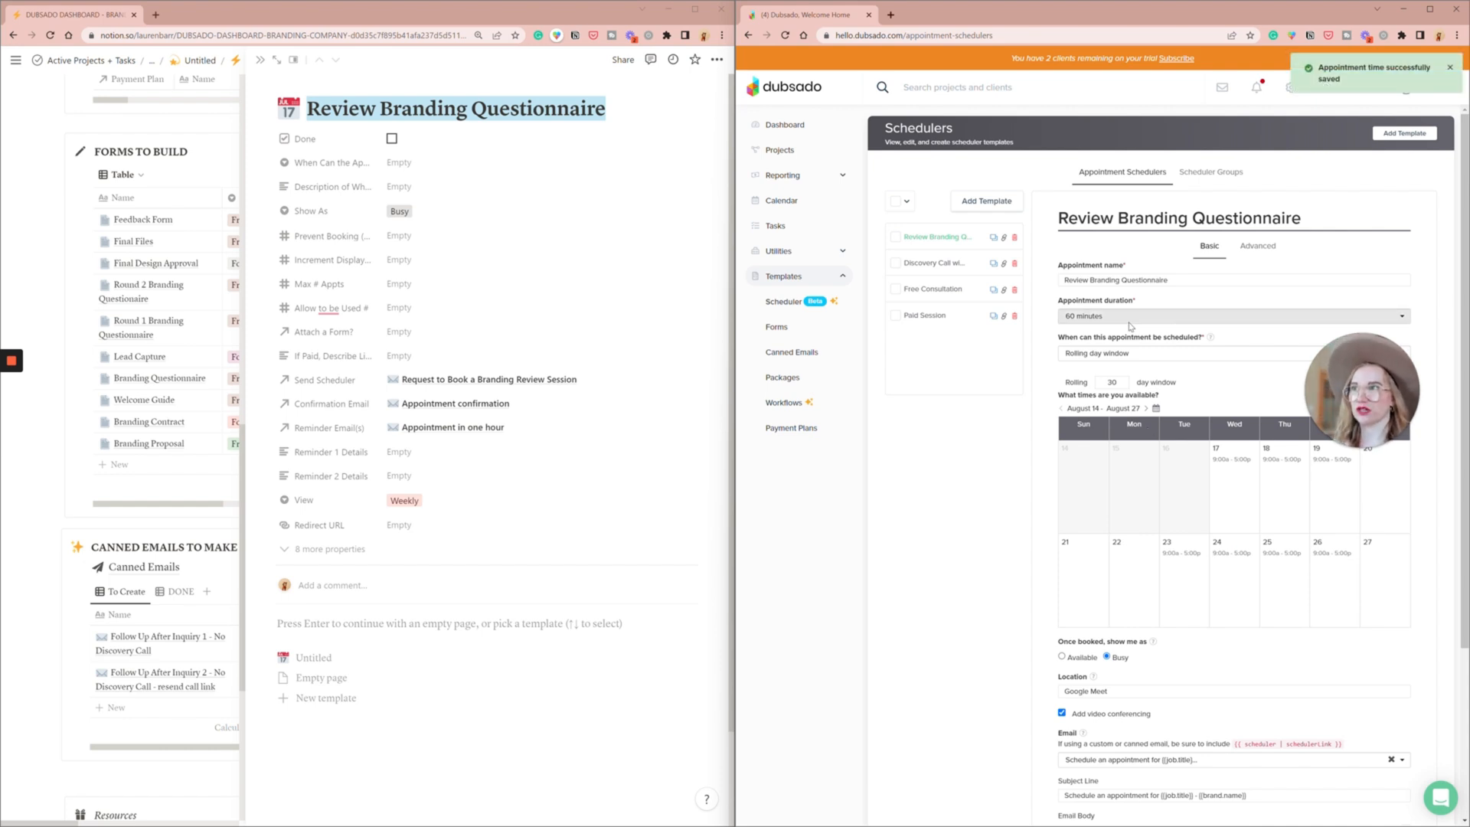
- Remove the available time slot from all Mondays in the Discovery Call with Brandname scheduler
left_click(939, 263)
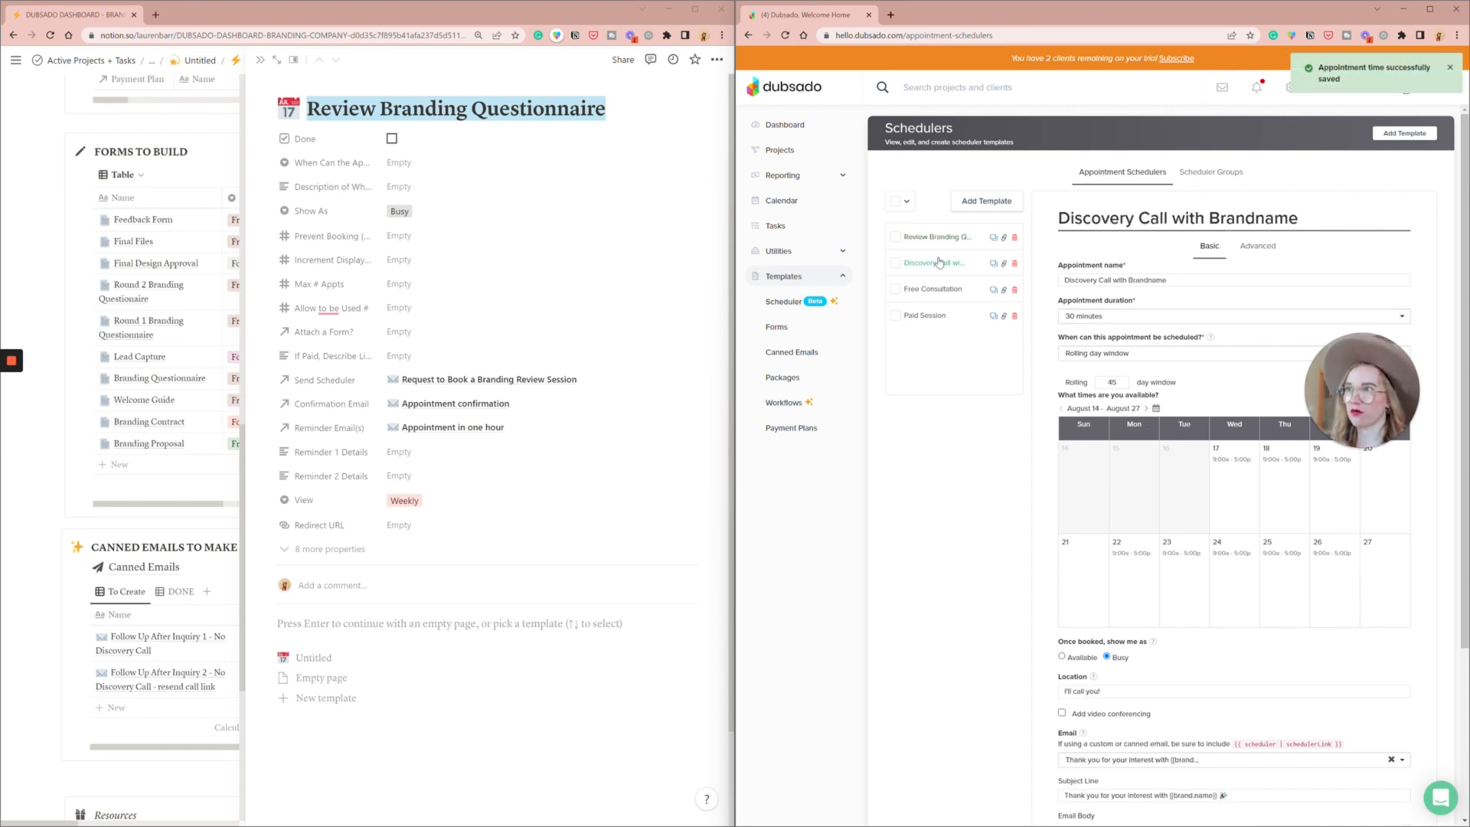
left_click(1148, 551)
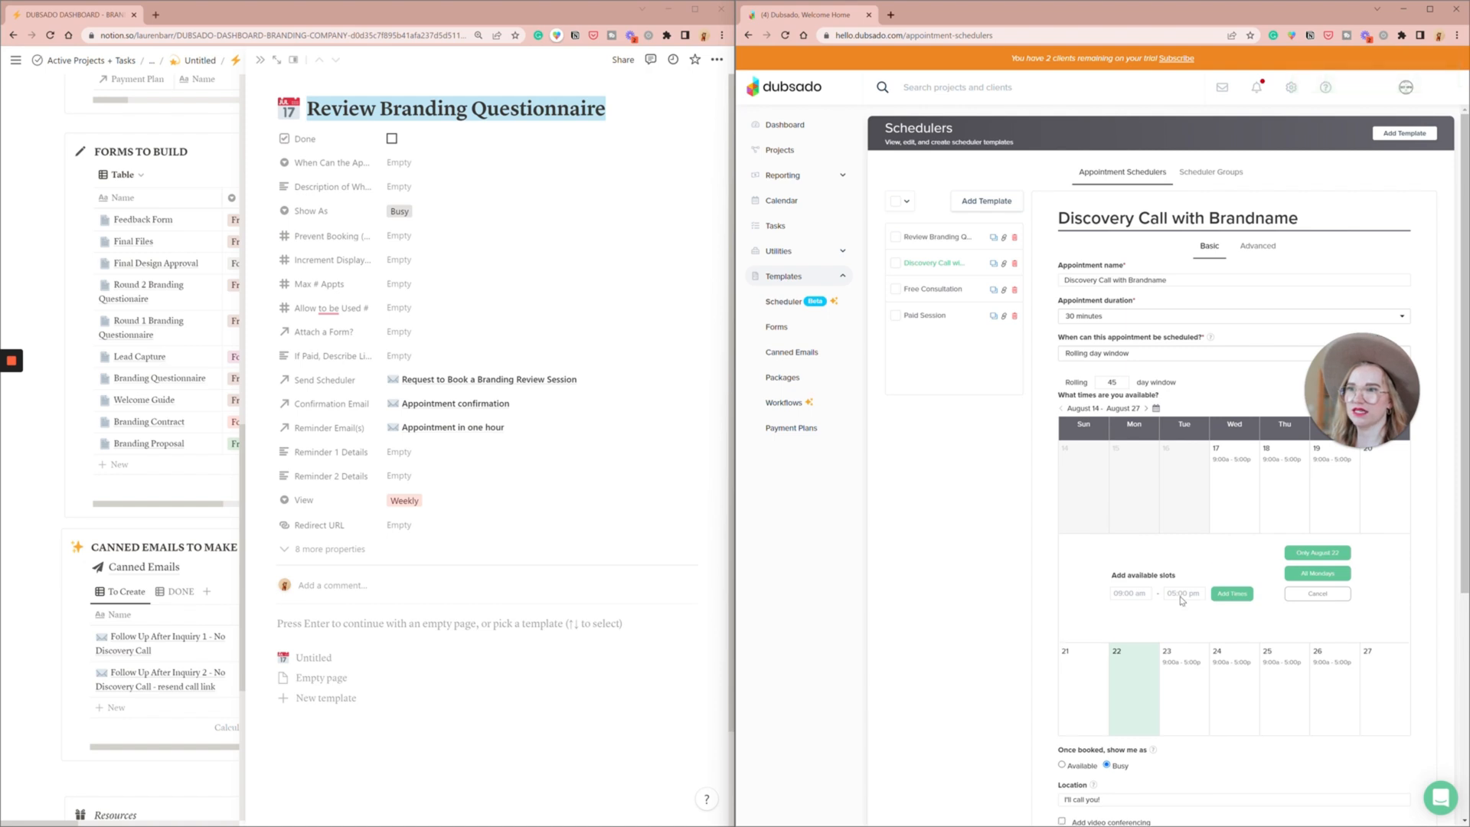
left_click(1303, 574)
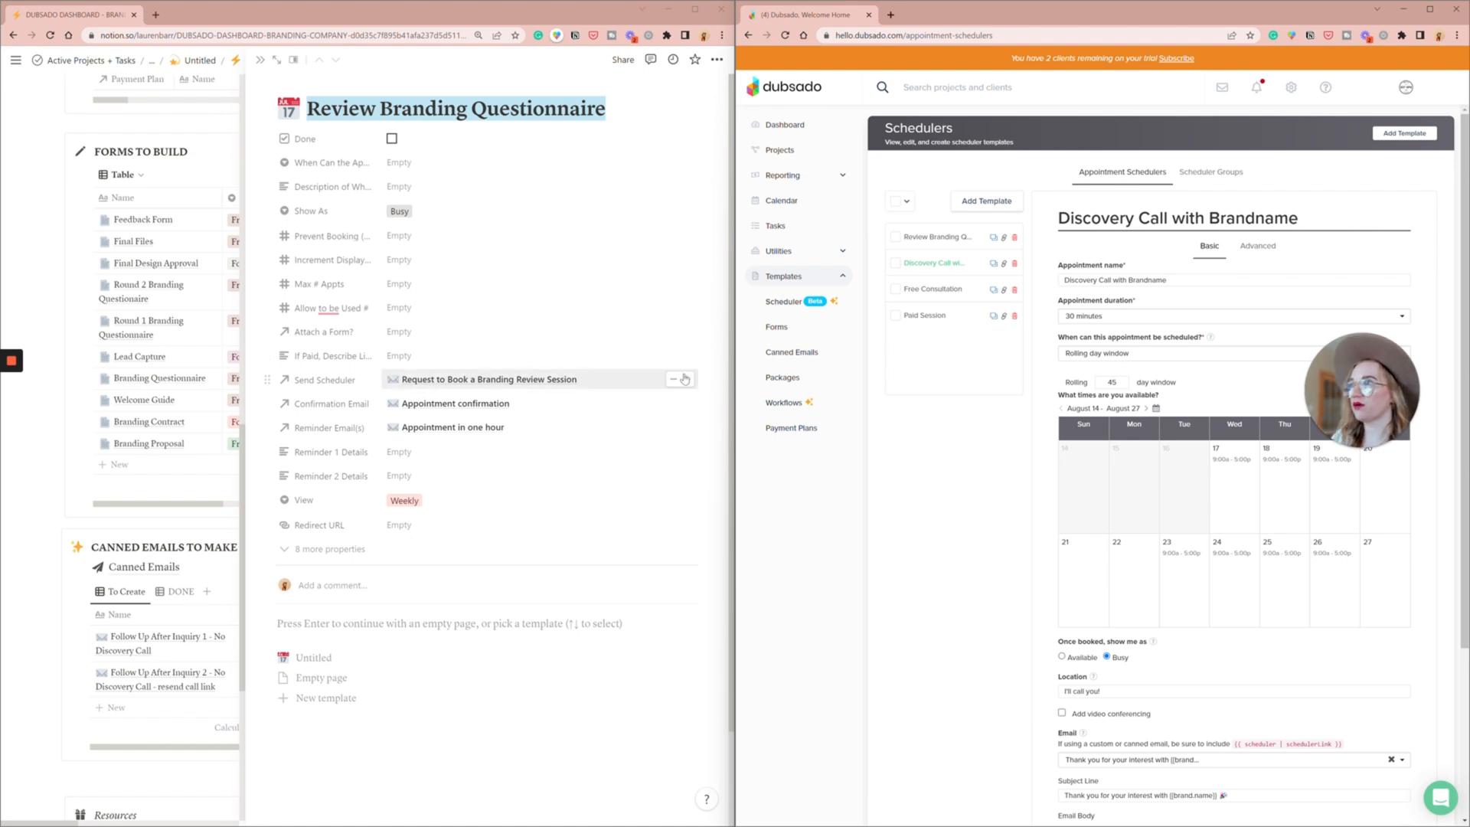
- Search the canned emails for the discovery call message and duplicate "Send Discovery Call" as a base for the review session email
left_click(792, 352)
type("disc")
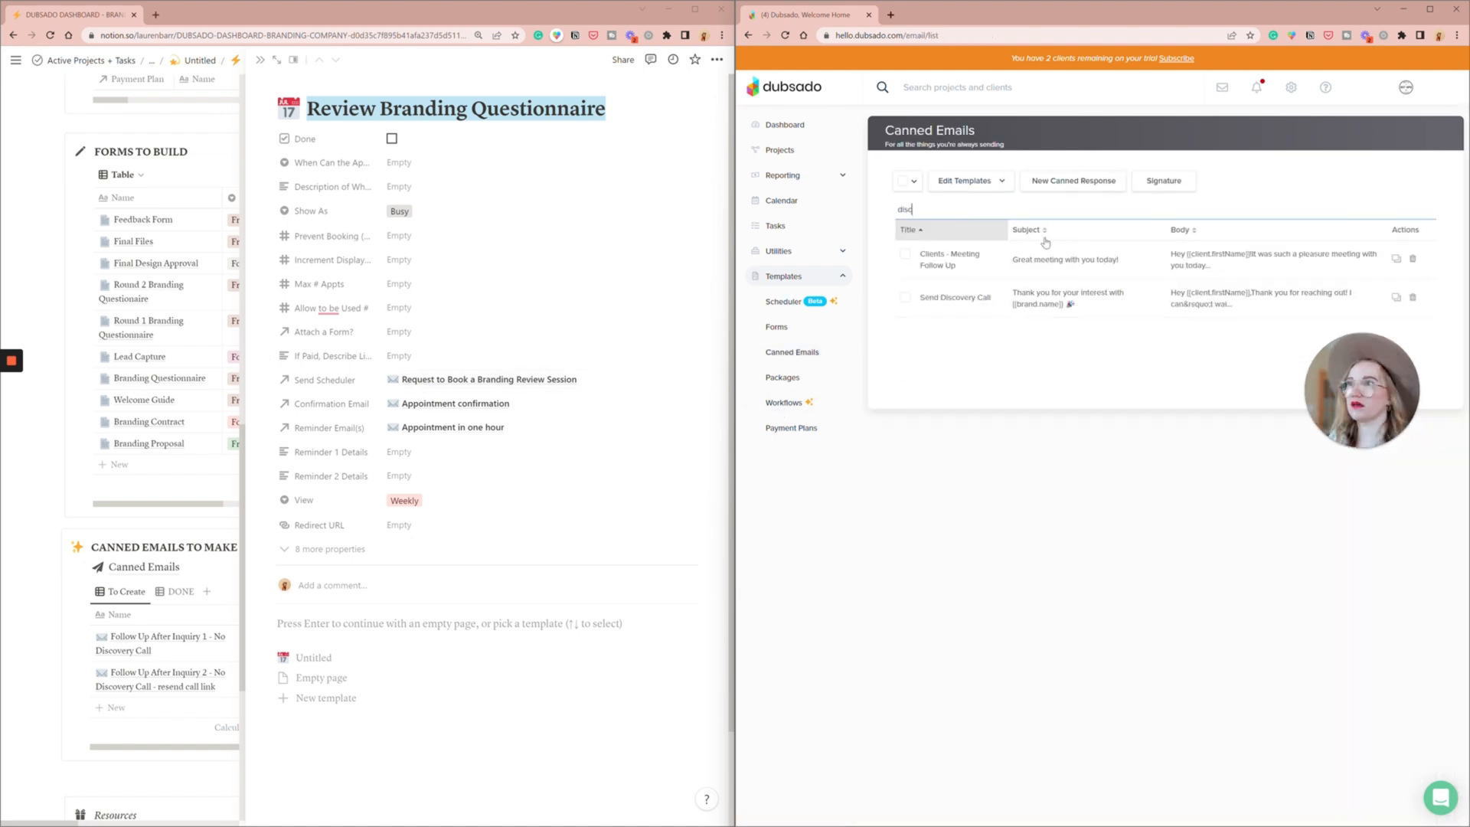
key("ctrl+a")
type("book")
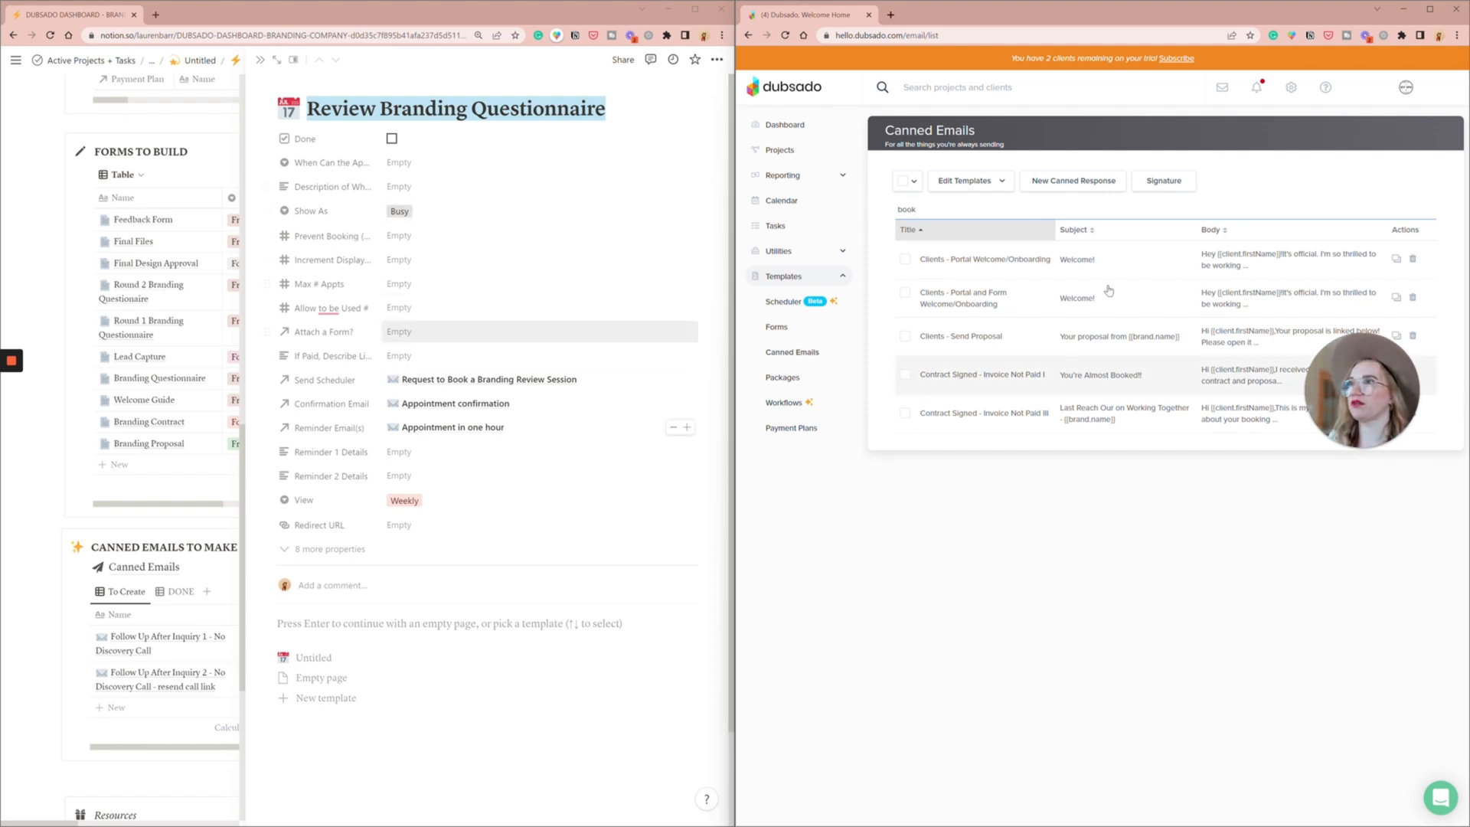
key("ctrl+a")
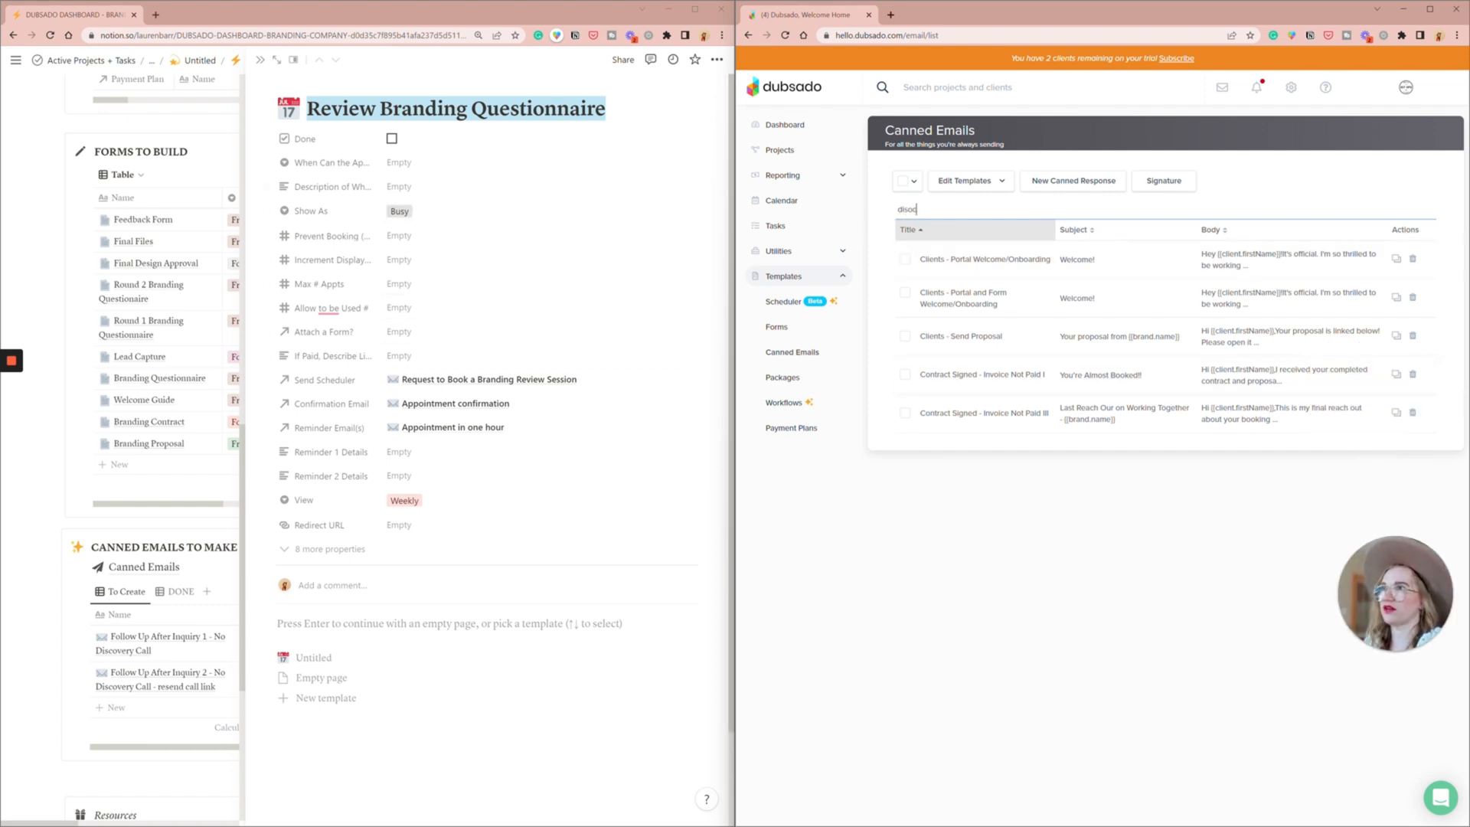
type("disc")
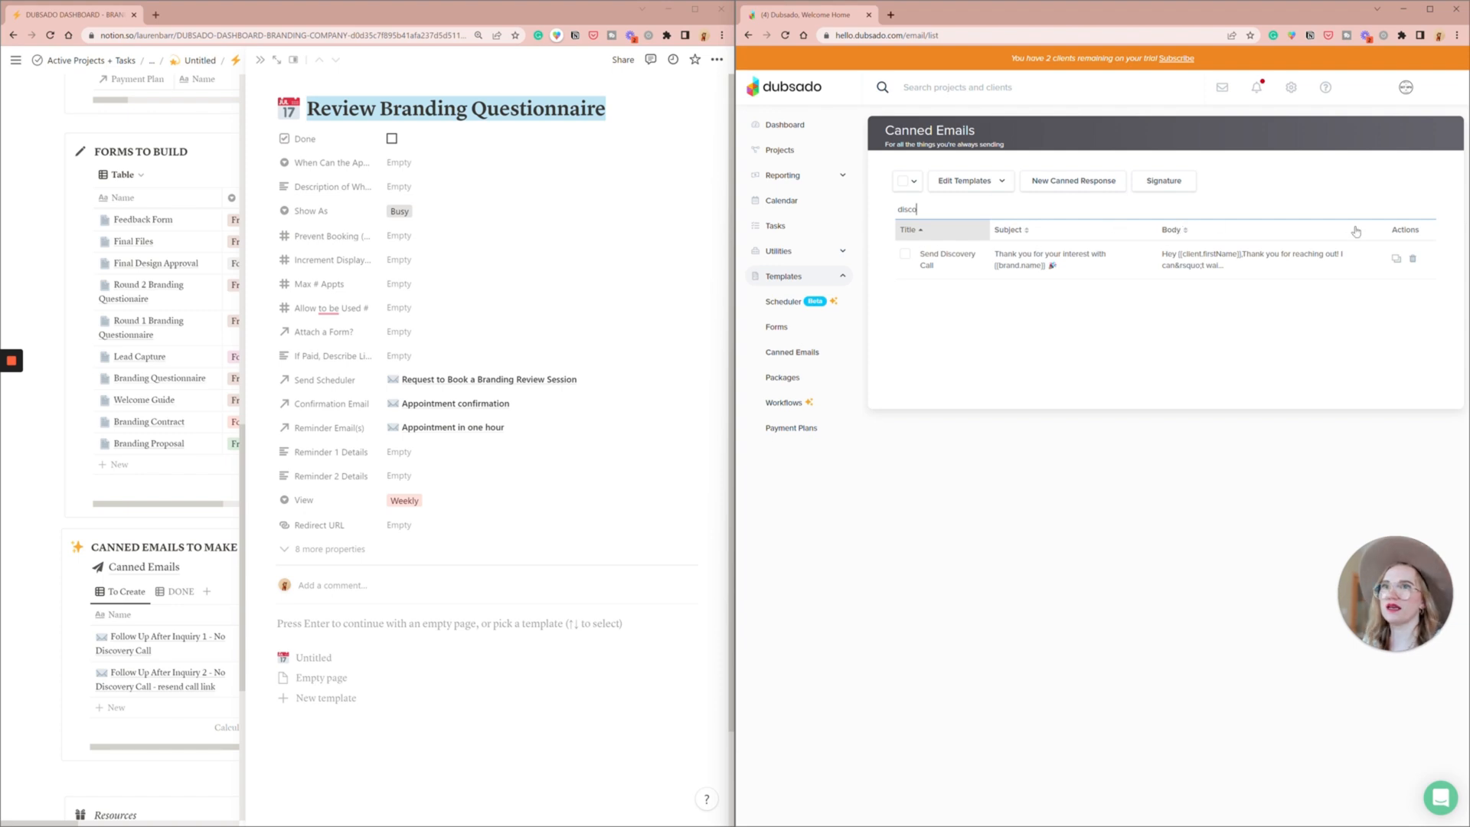
left_click(1397, 258)
- Title the copied email "Request to book Branding Review Session" and set its subject to "Let's book your Branding Review session!"
triple_click(931, 200)
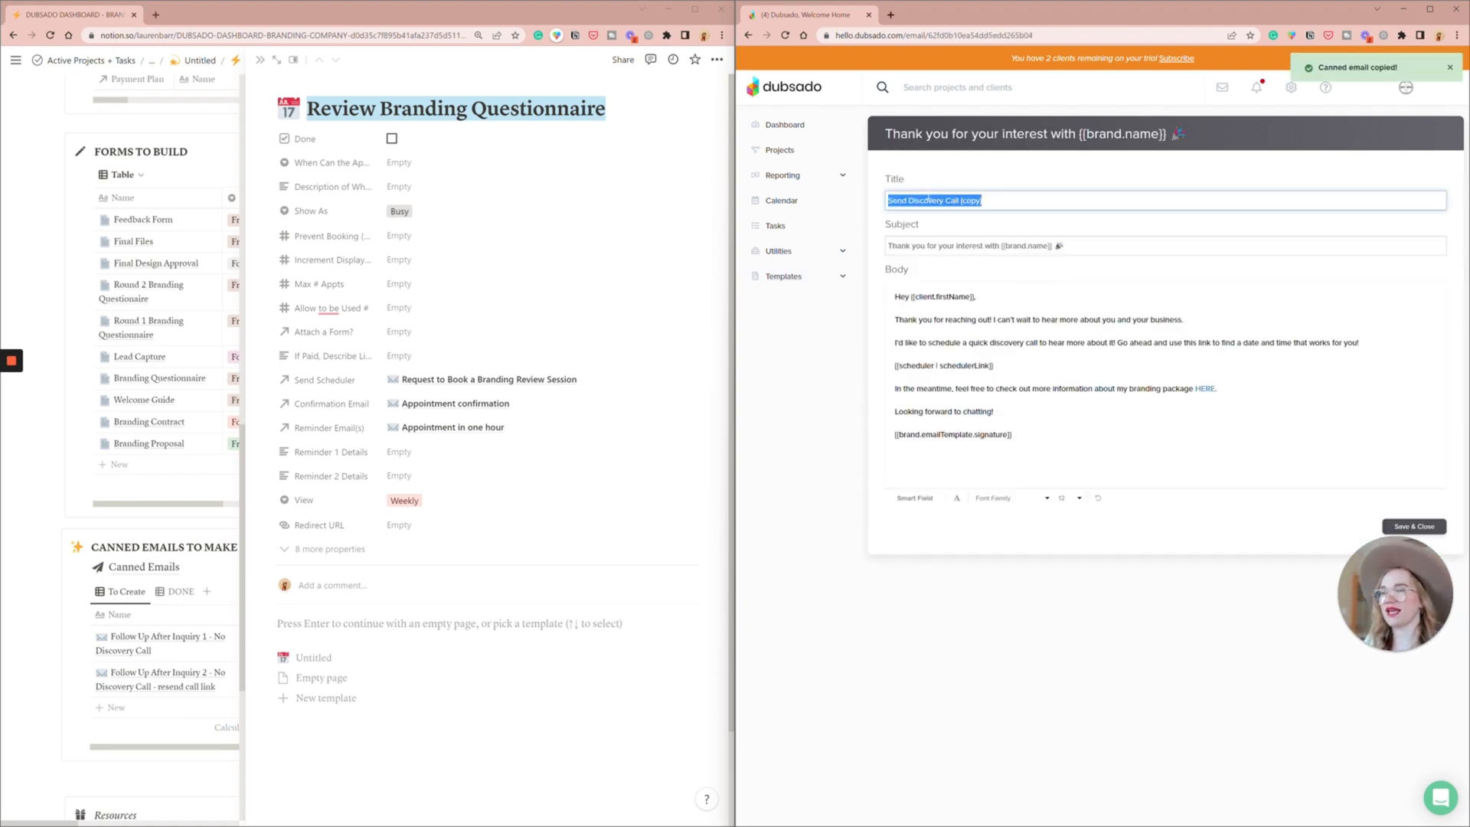
type("Request to book Branding Review S")
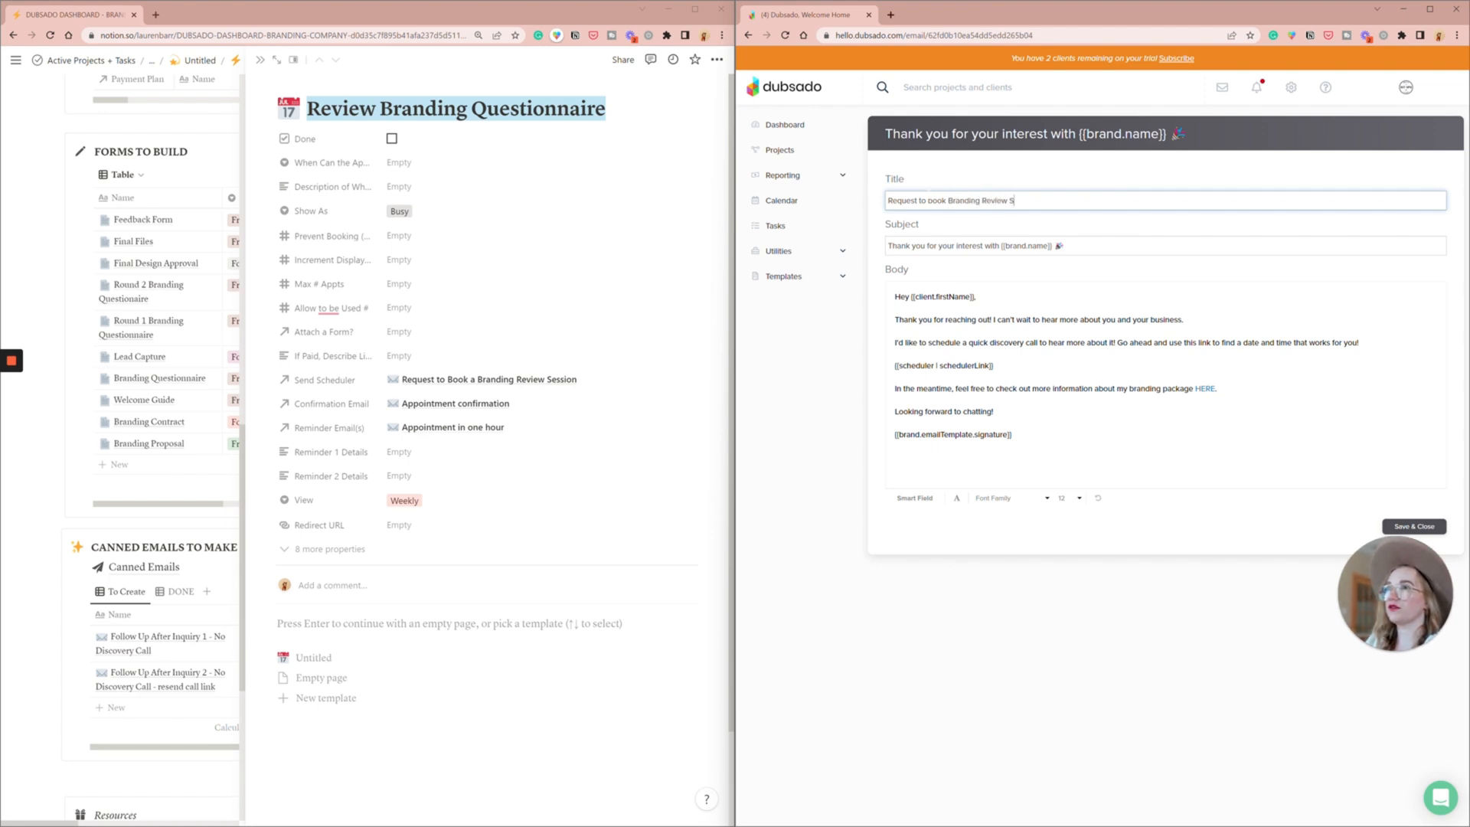
triple_click(938, 245)
type("Let's book your Branding Review session!")
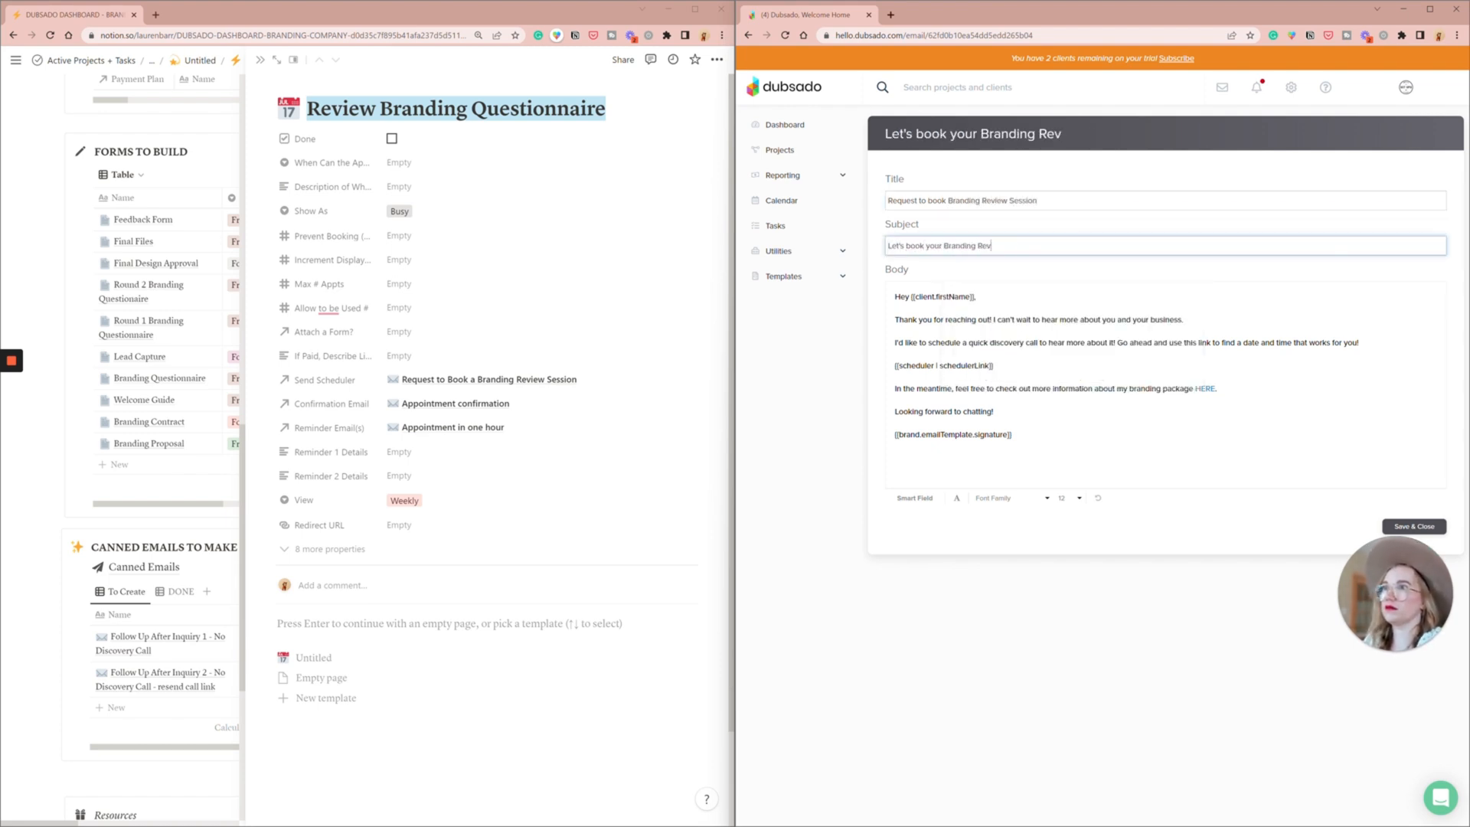
- Rewrite the body's intro to thank the client for completing the branding questionnaire and invite them to a video review call, dropping the discovery call sentence
triple_click(967, 320)
type("Thank you for taking the time to fill out your branding questionnaire, our next ste")
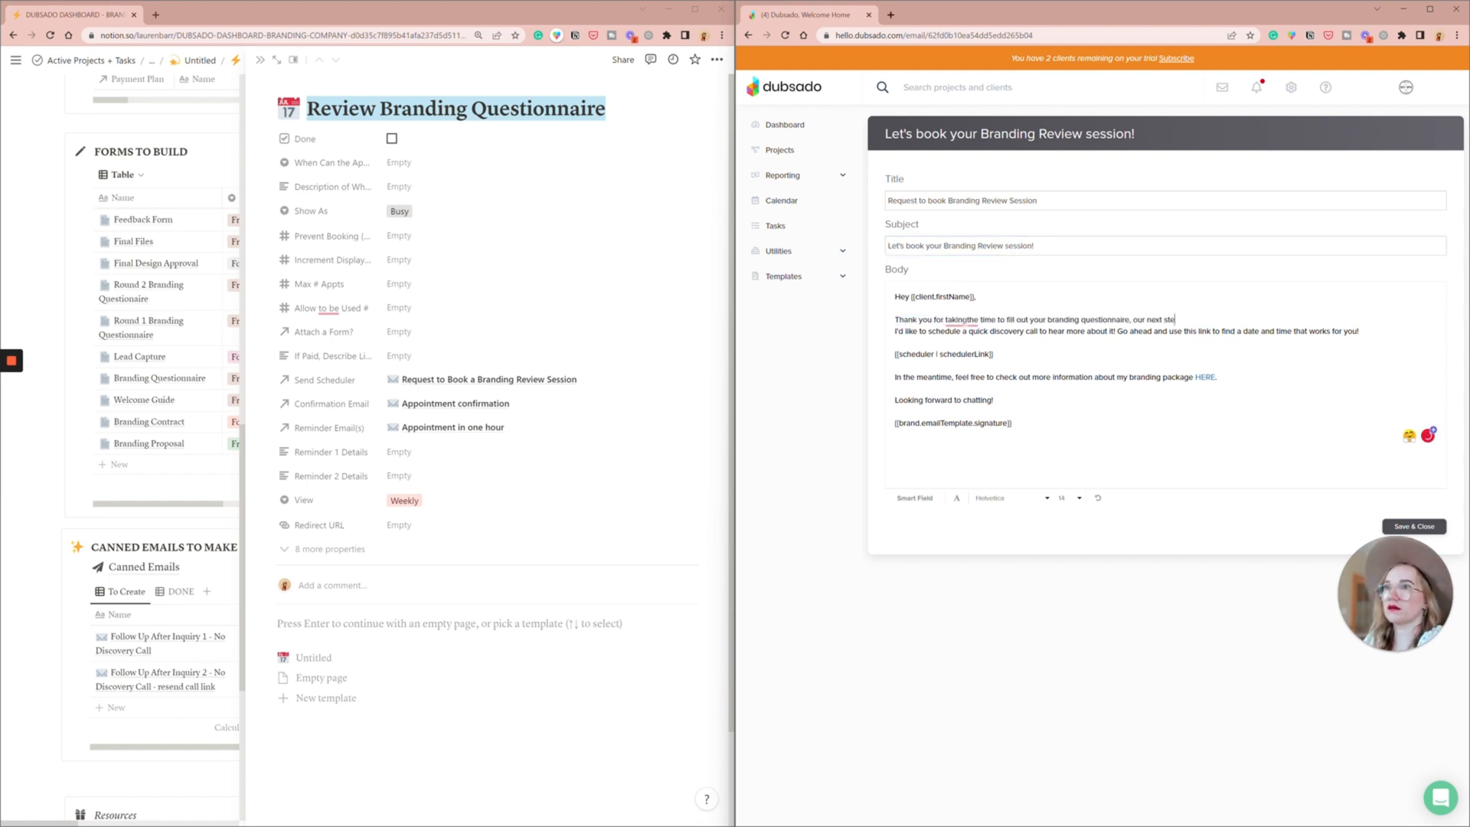
type("p is to hop on a video call and review it!")
key("Return")
left_click_drag(1117, 343, 895, 343)
key("BackSpace")
left_click(968, 320)
- Replace the closing lines with "I'm so excited for the magic that is about to come!" and "All the best," and save the email
left_click_drag(896, 411, 896, 388)
key("BackSpace")
left_click_drag(895, 400, 895, 388)
type("I'm so excited for the magic that is about to come!")
key("Return")
key("Return")
type("All the best,")
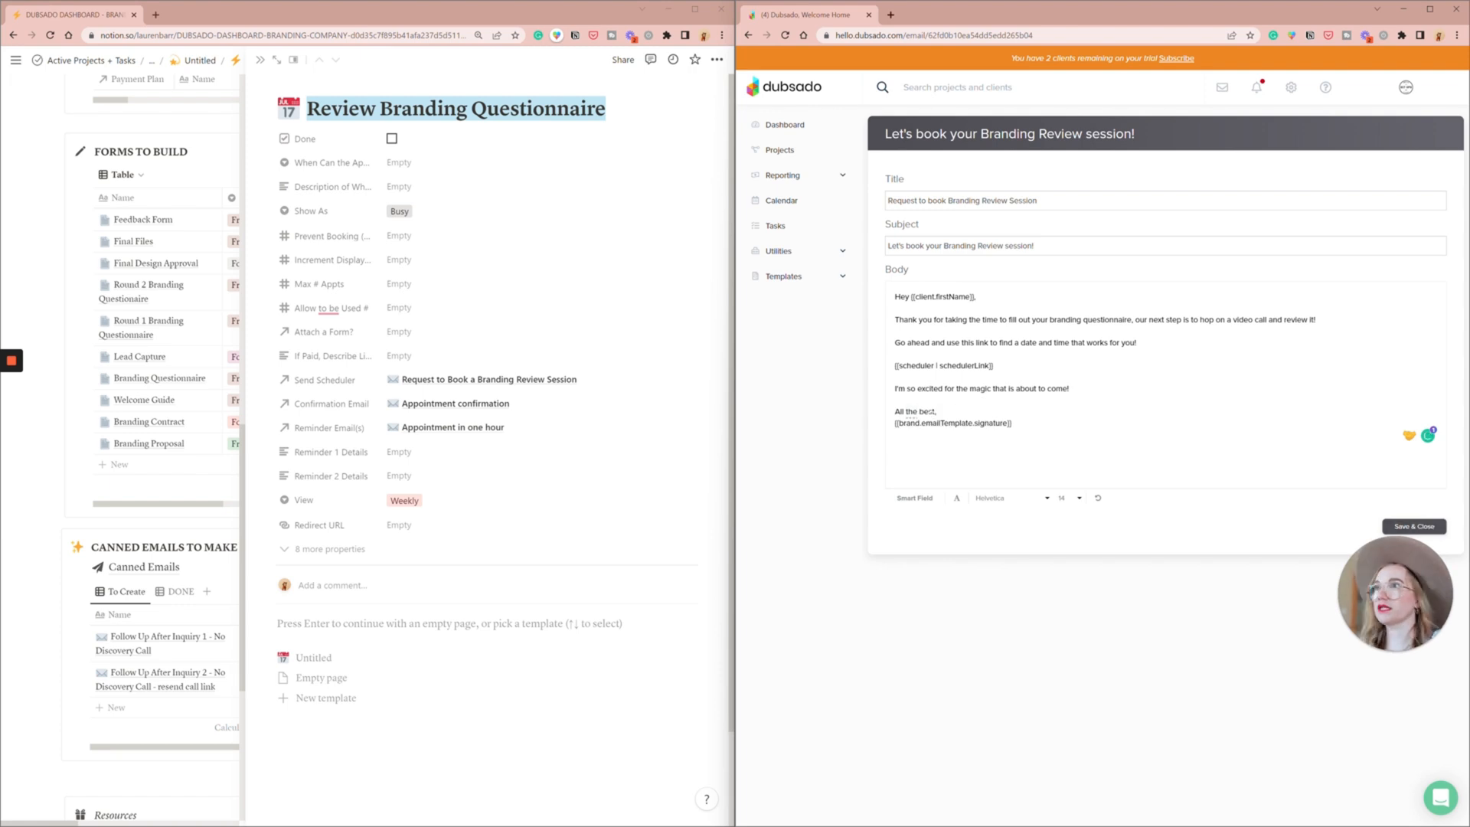
left_click(1414, 526)
- Set the Review Branding Questionnaire scheduler's sending email to "Request to book Branding Review Session" and save the template
left_click(784, 301)
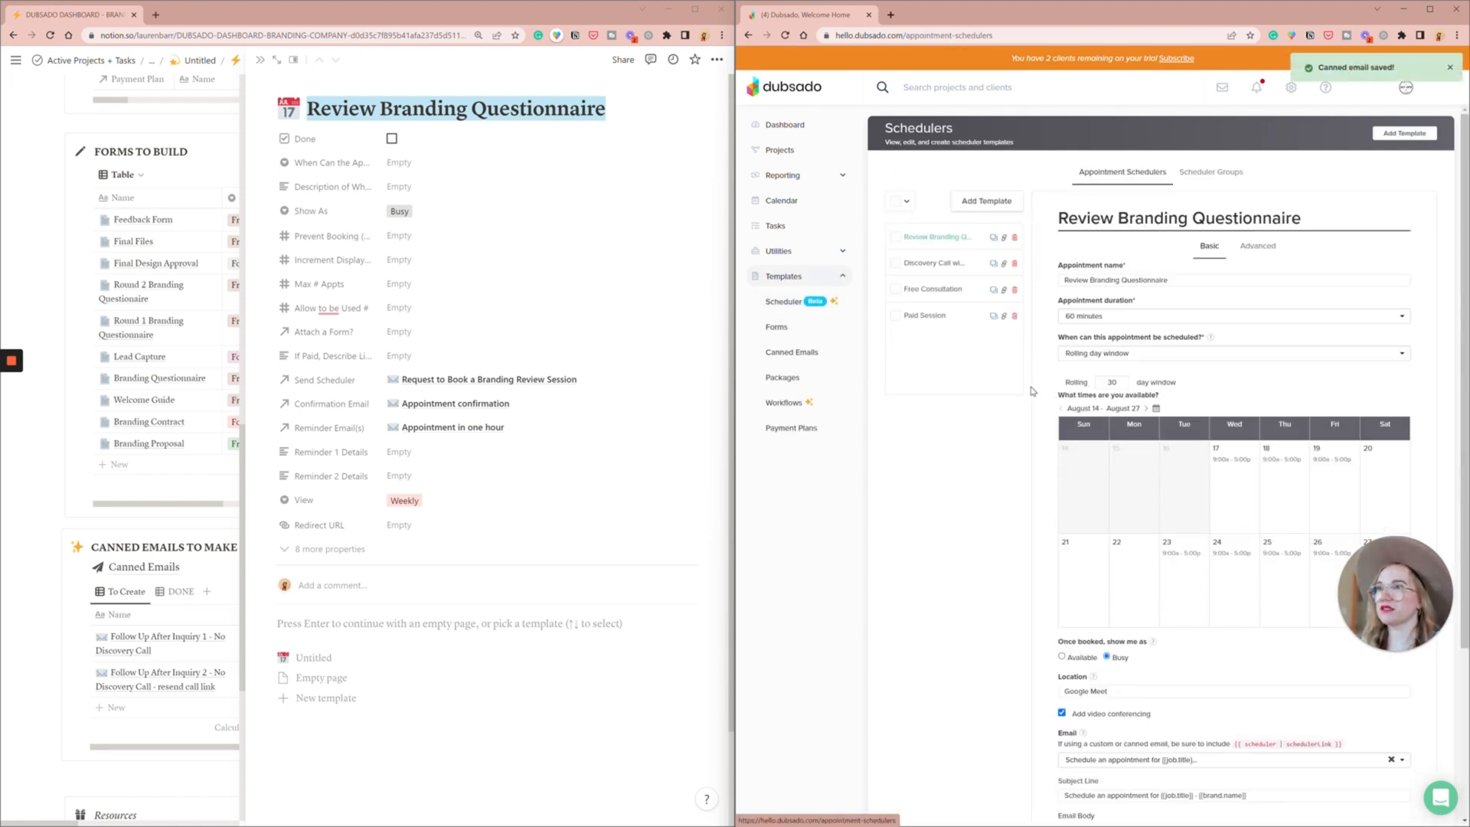
scroll(1072, 459, "down", 3)
left_click(1092, 547)
type("sess")
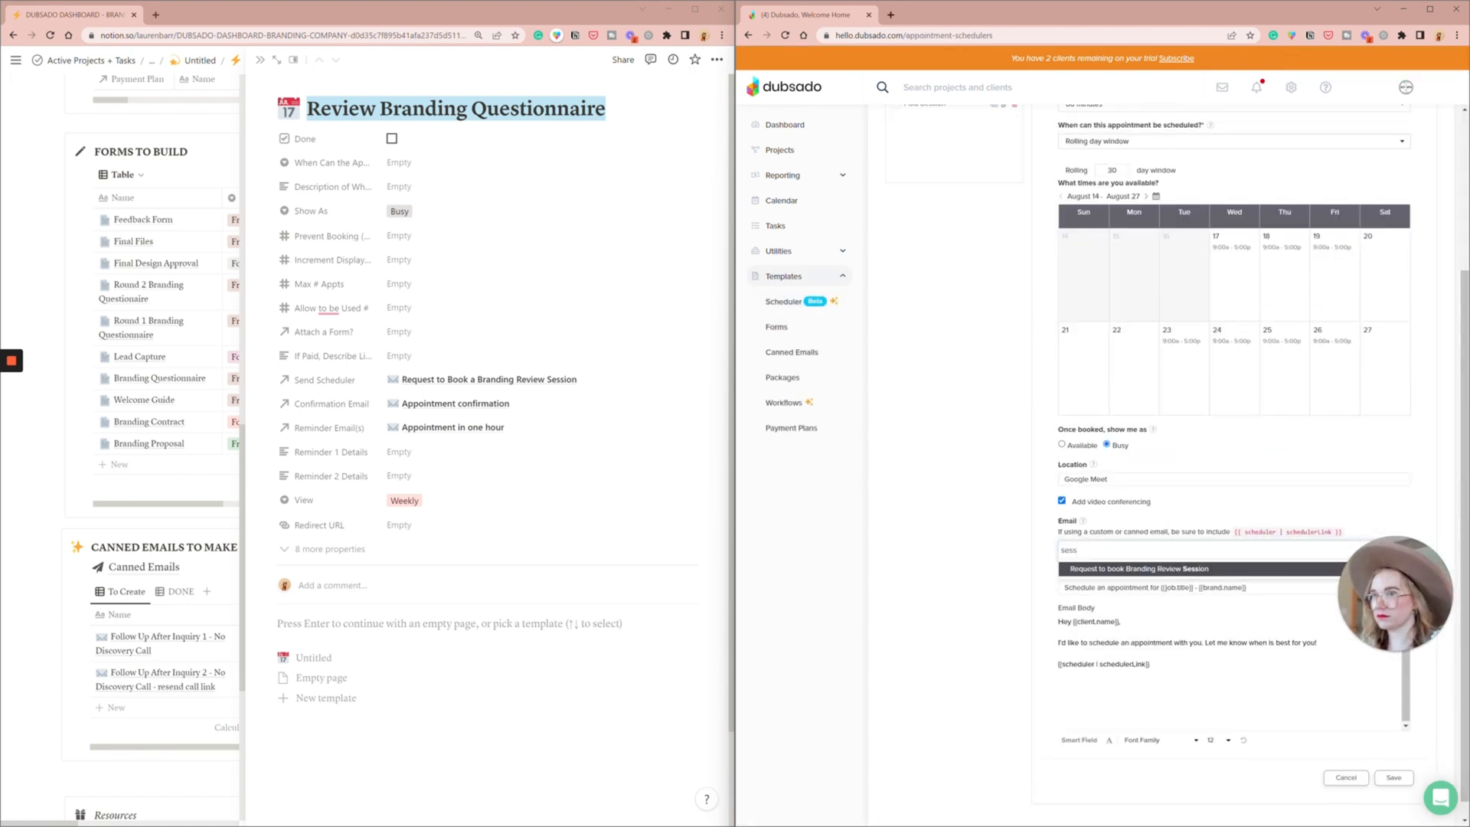
left_click(1123, 570)
left_click(1394, 773)
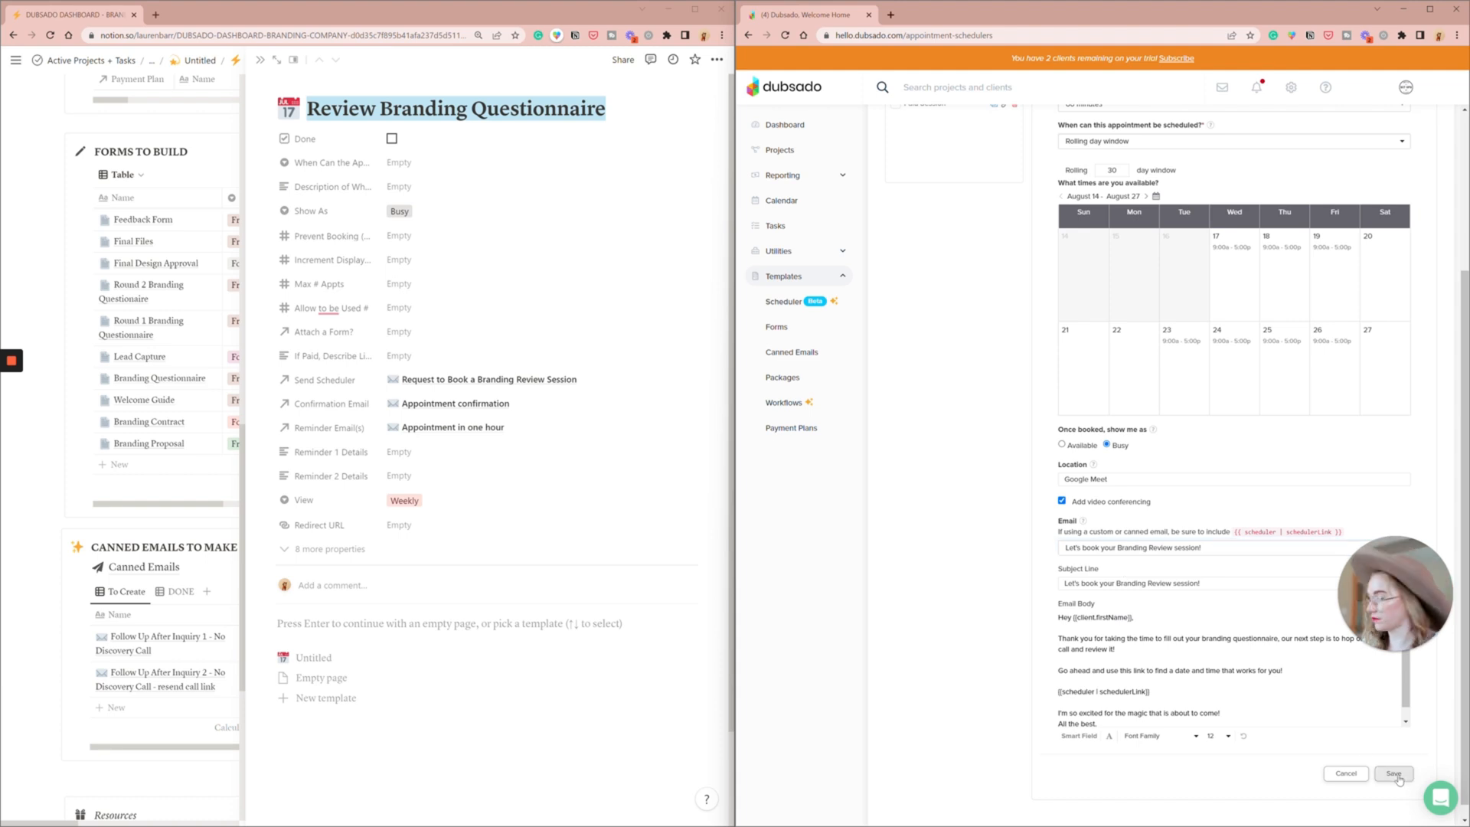
- In Notion, mark the Review Branding Questionnaire scheduler as done and open its linked Request to Book a Branding Review Session email page
left_click(391, 139)
left_click(436, 383)
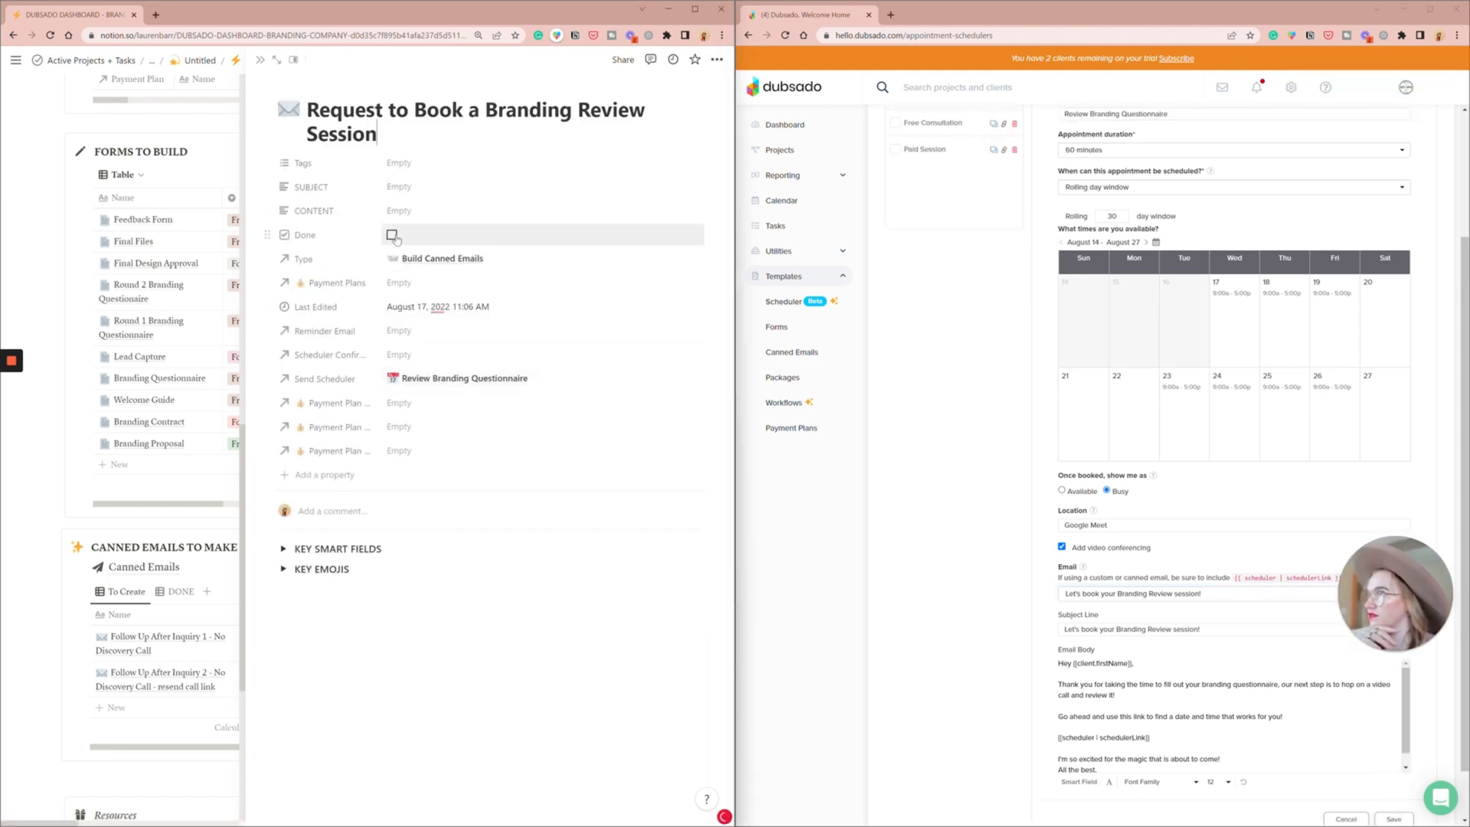
left_click(114, 547)
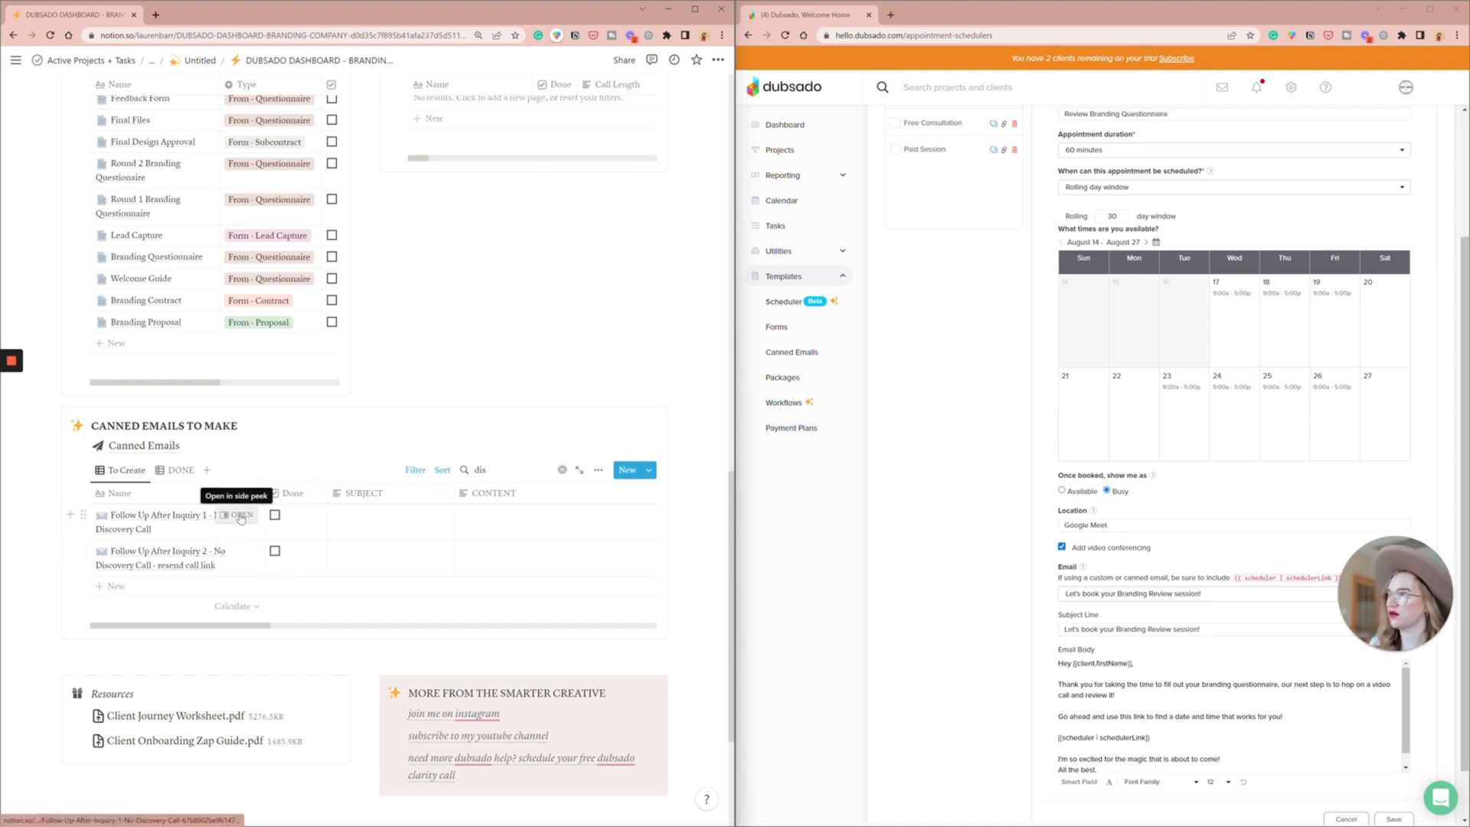
- In Dubsado, duplicate the "Send Discovery Call" canned email and title the copy "Discovery Call Follow Up 1"
left_click(800, 352)
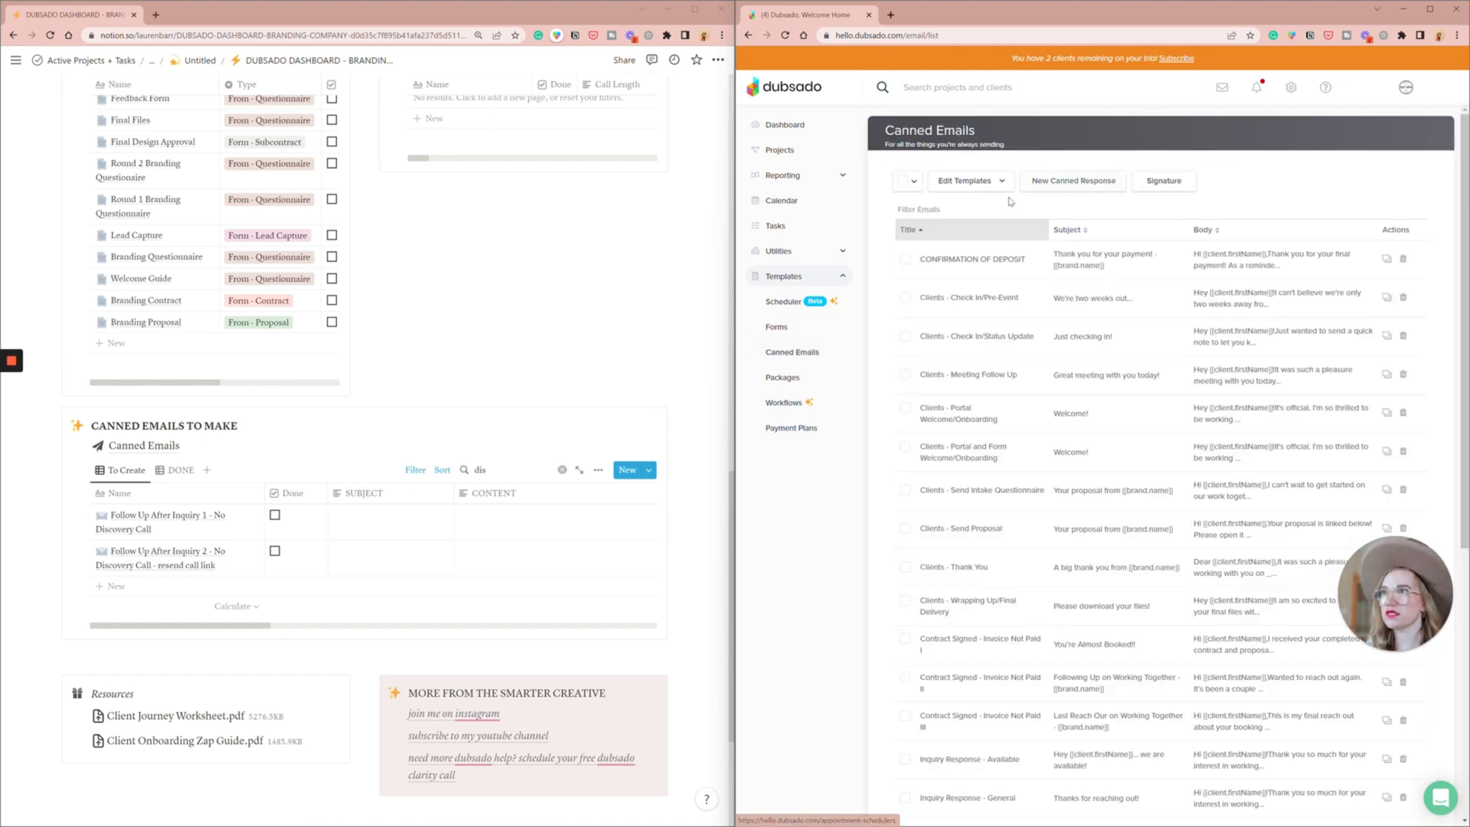
left_click(1075, 181)
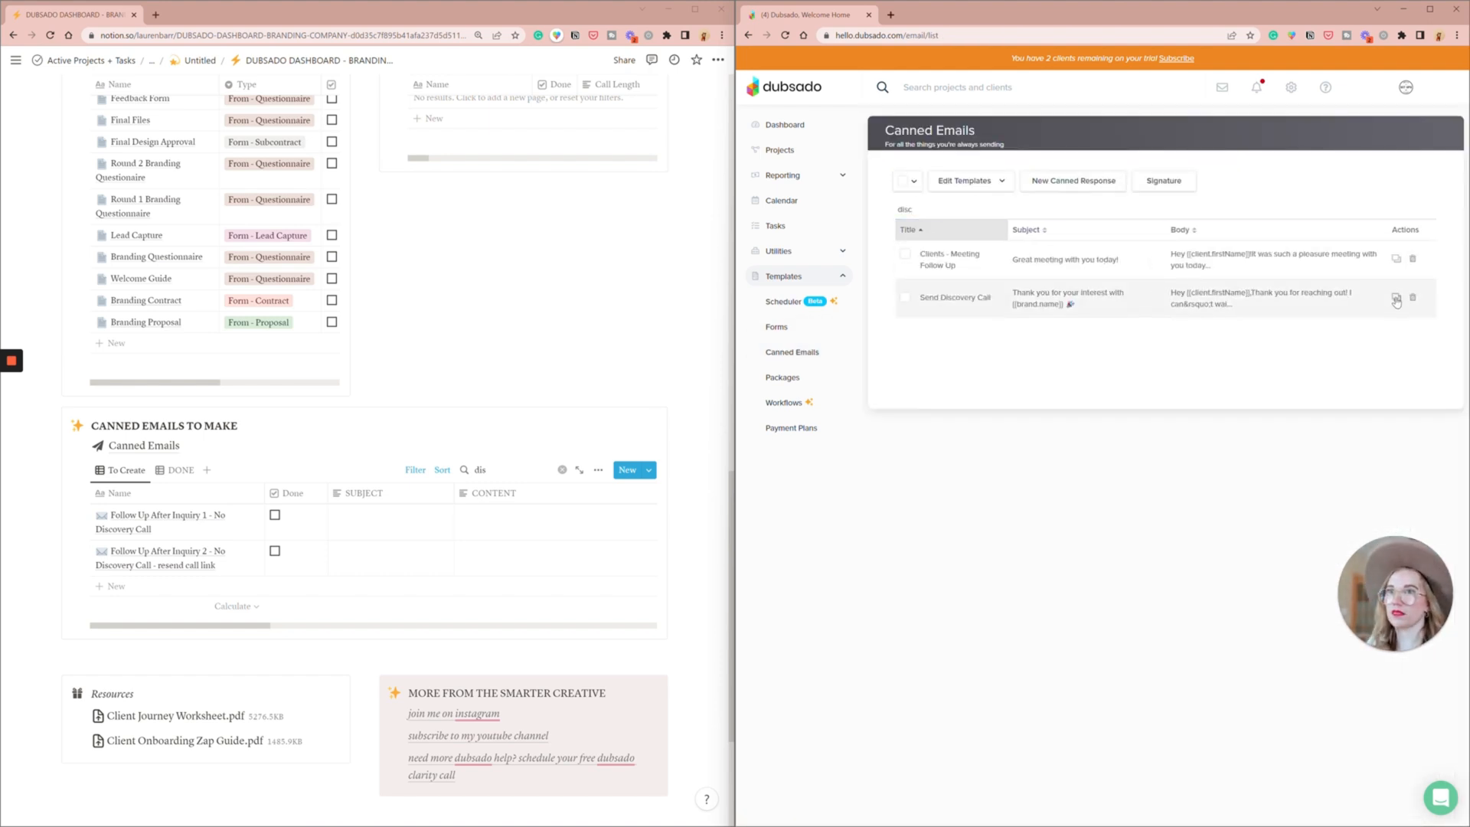
type("Discovery Call Follow Up 1")
key("Tab")
- Set the email's subject to "Checking in on your interest in working with {{brand.name}}", using the brand name smart field
type("Checking in on your interest in working with")
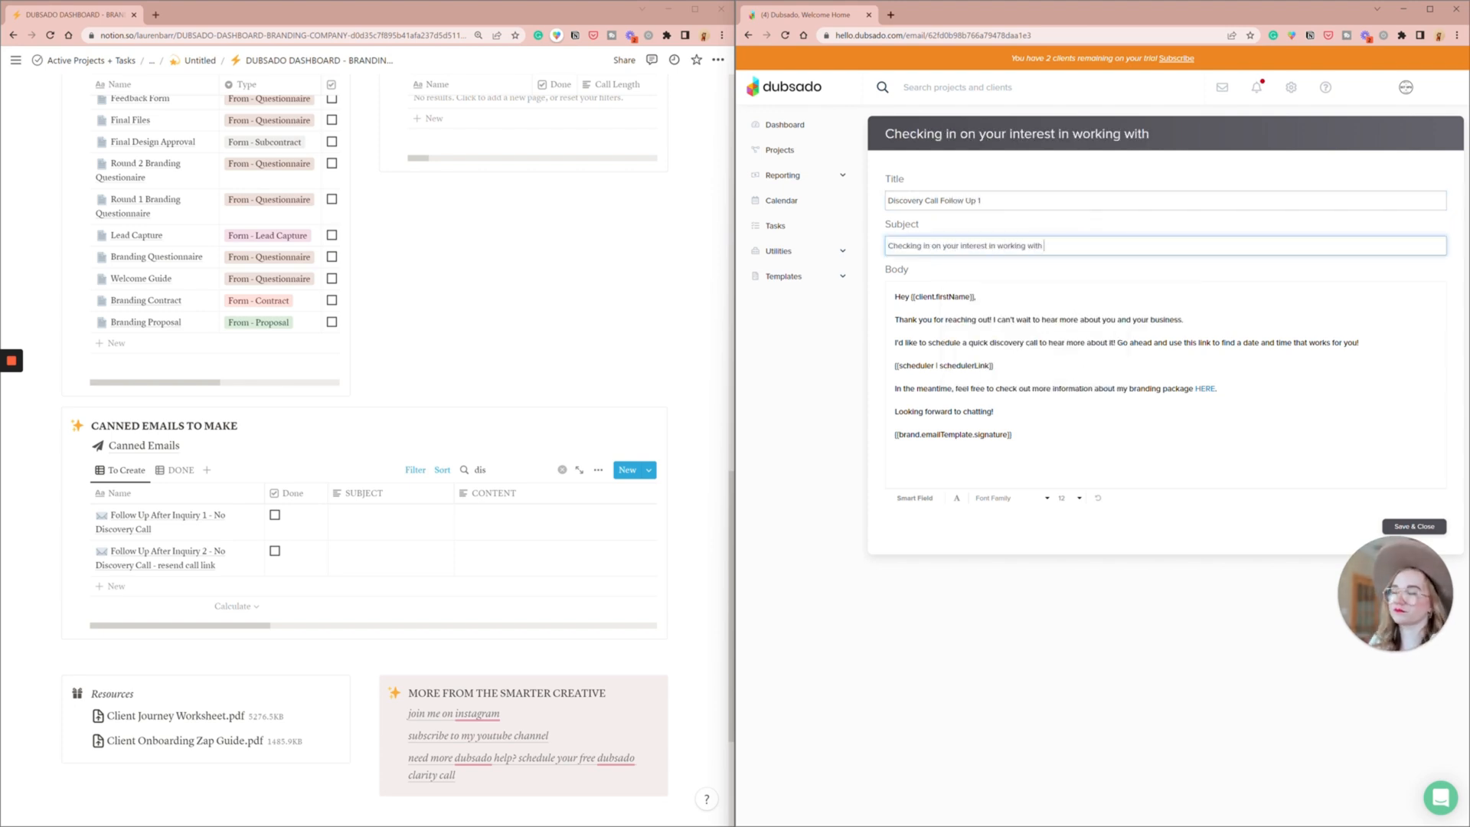
left_click(915, 498)
left_click(1031, 480)
left_click(1043, 434)
left_click_drag(894, 296, 946, 296)
key("ctrl+x")
left_click(1072, 246)
key("ctrl+v")
- Open the body with "Checking in to see if you have any questions for me." and an offer to answer by call or email
triple_click(1038, 319)
type("Checking in to see if you have any questions for me.")
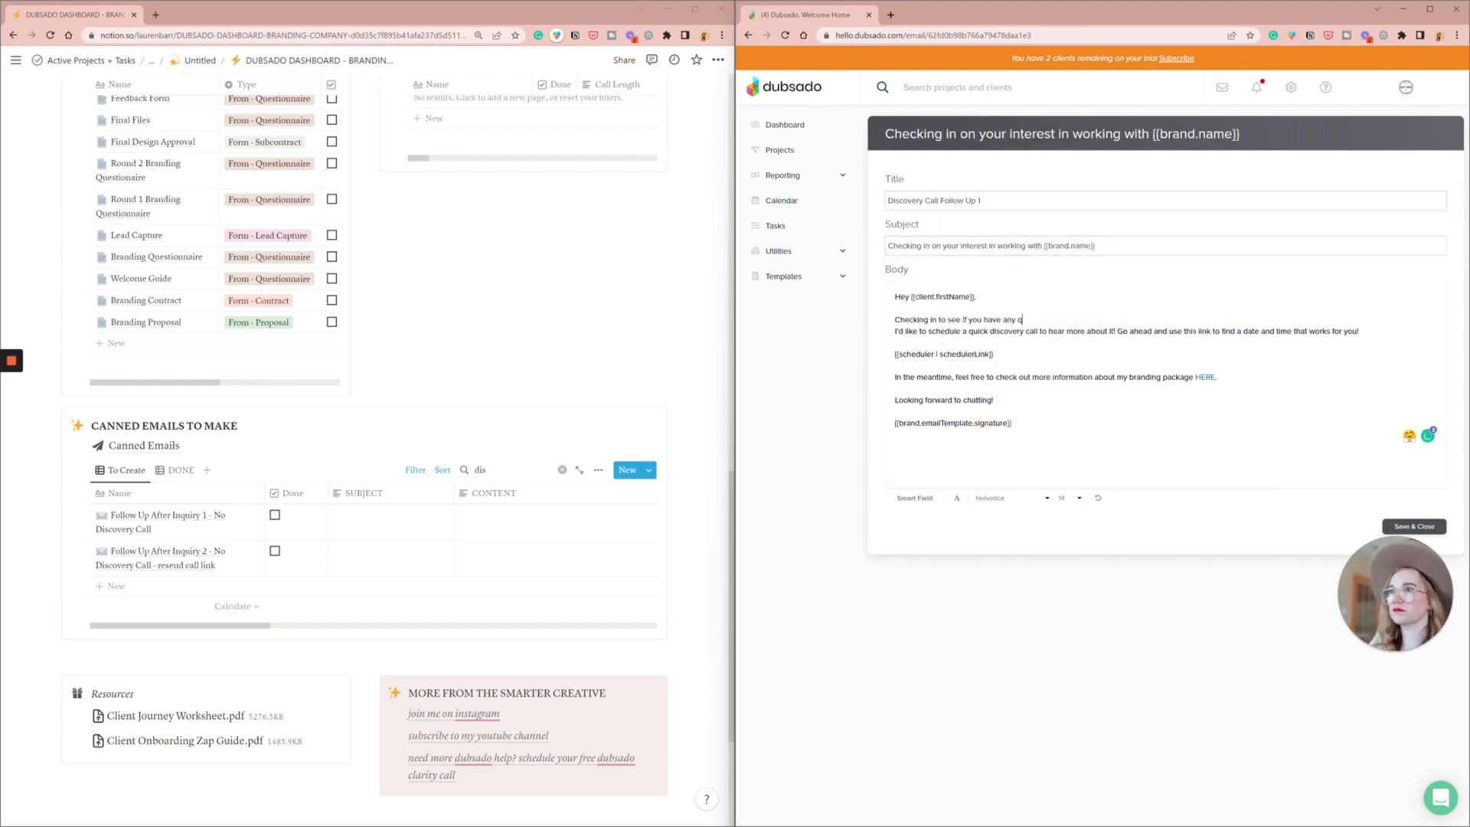
key("Return")
key("Return")
type("I'd be happy to hop on a call or answer any you have for me via e")
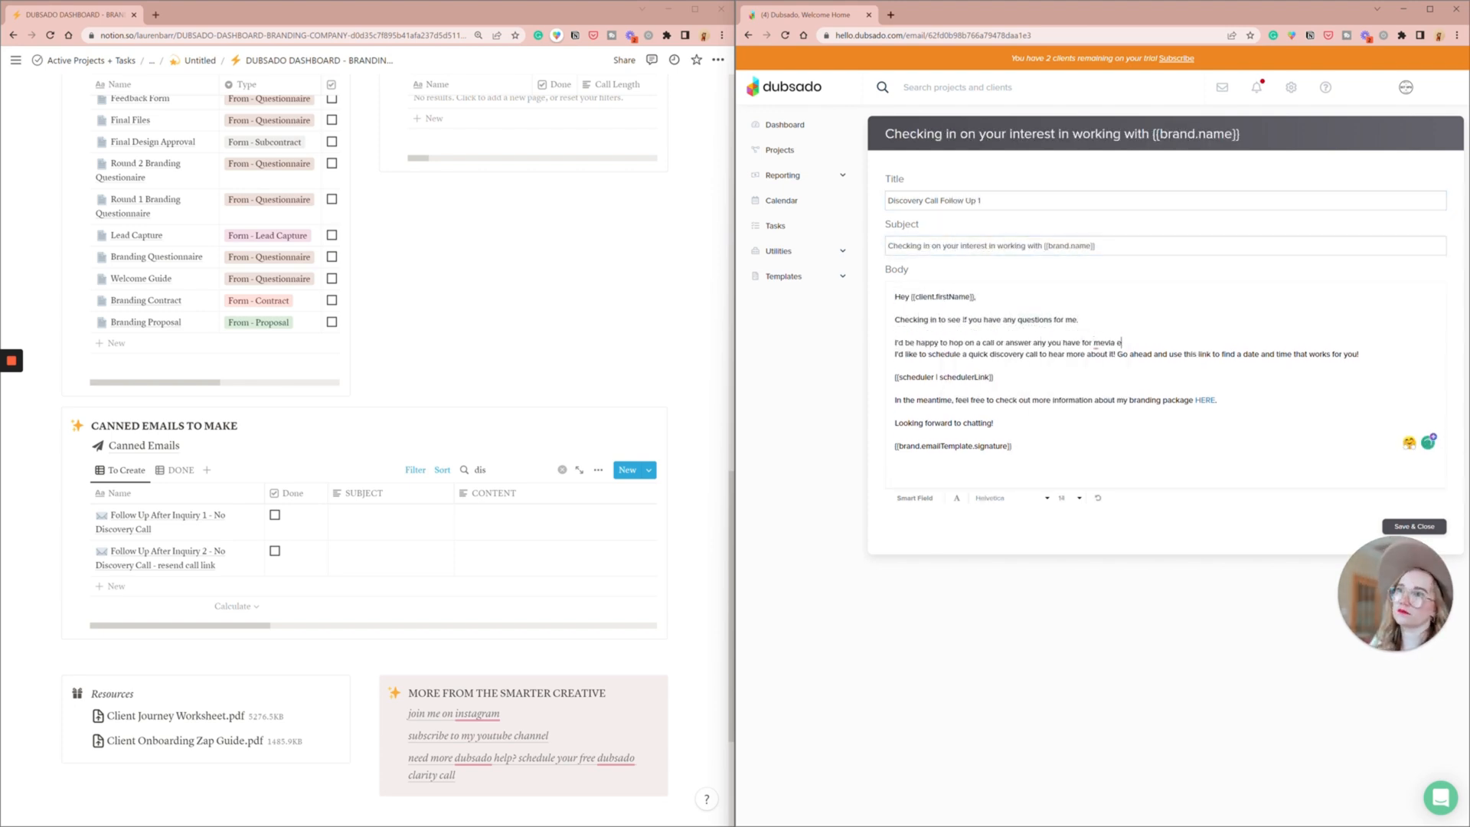
key("BackSpace")
key("BackSpace")
key("BackSpace")
key("BackSpace")
key("BackSpace")
type("via email!")
- Replace the old scheduler text with "It would be an honor to get a chance to do your branding!" and "All the best,", and save
left_click_drag(894, 354, 994, 422)
key("BackSpace")
key("Down")
type("All the best,")
left_click(1142, 342)
key("Return")
key("Return")
type("It would be an honor to get a chance to do your branding")
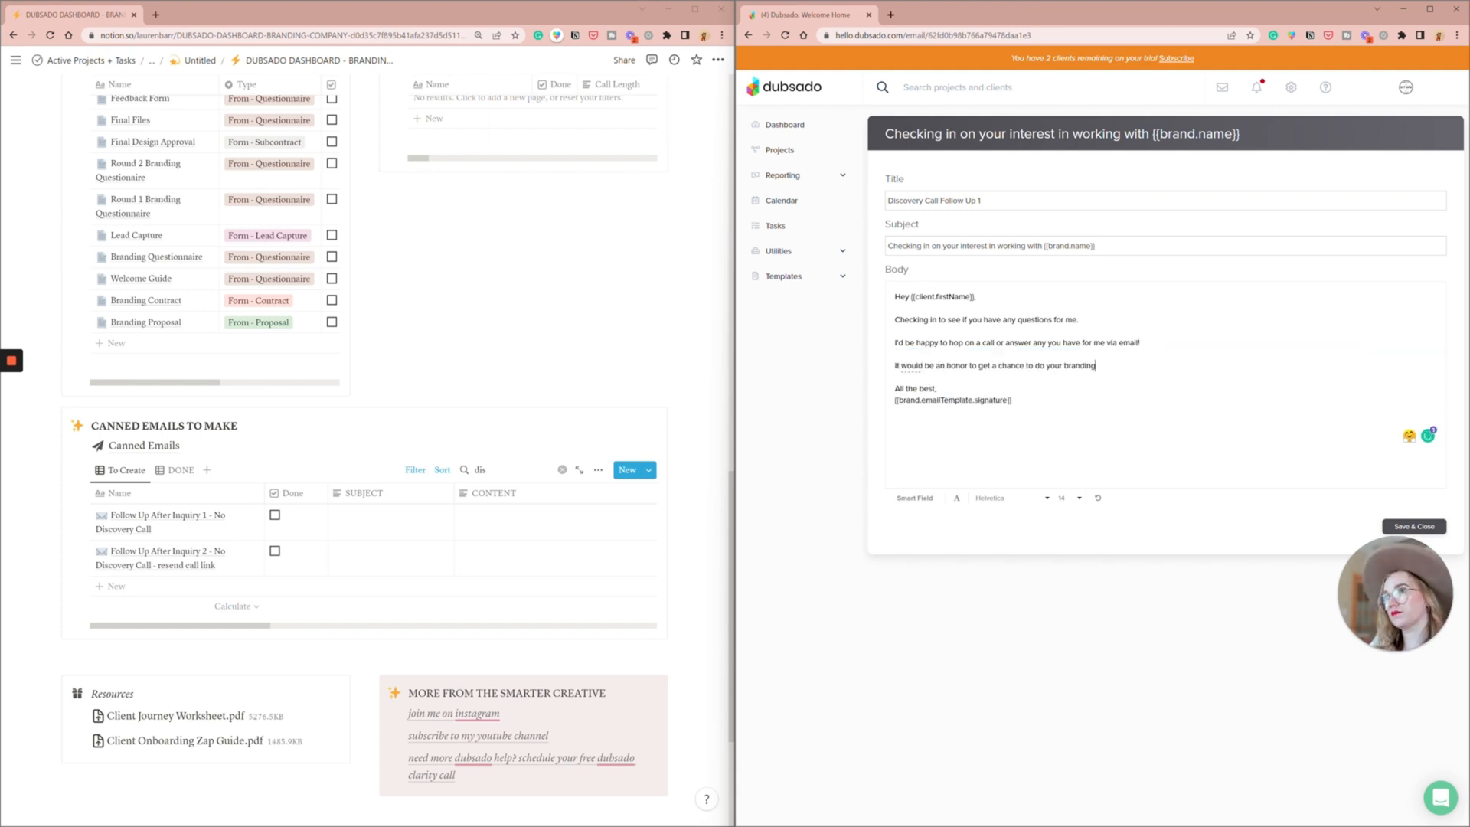
type("!")
left_click(1414, 526)
- Duplicate the "Send Discovery Call" email again, titled "Discovery Call Follow Up 2" with the subject "Final Follow Up - {{brand.name}}"
left_click(923, 211)
type("discov")
left_click(1395, 295)
triple_click(934, 200)
type("Discovery Call Follow Up 2")
key("Tab")
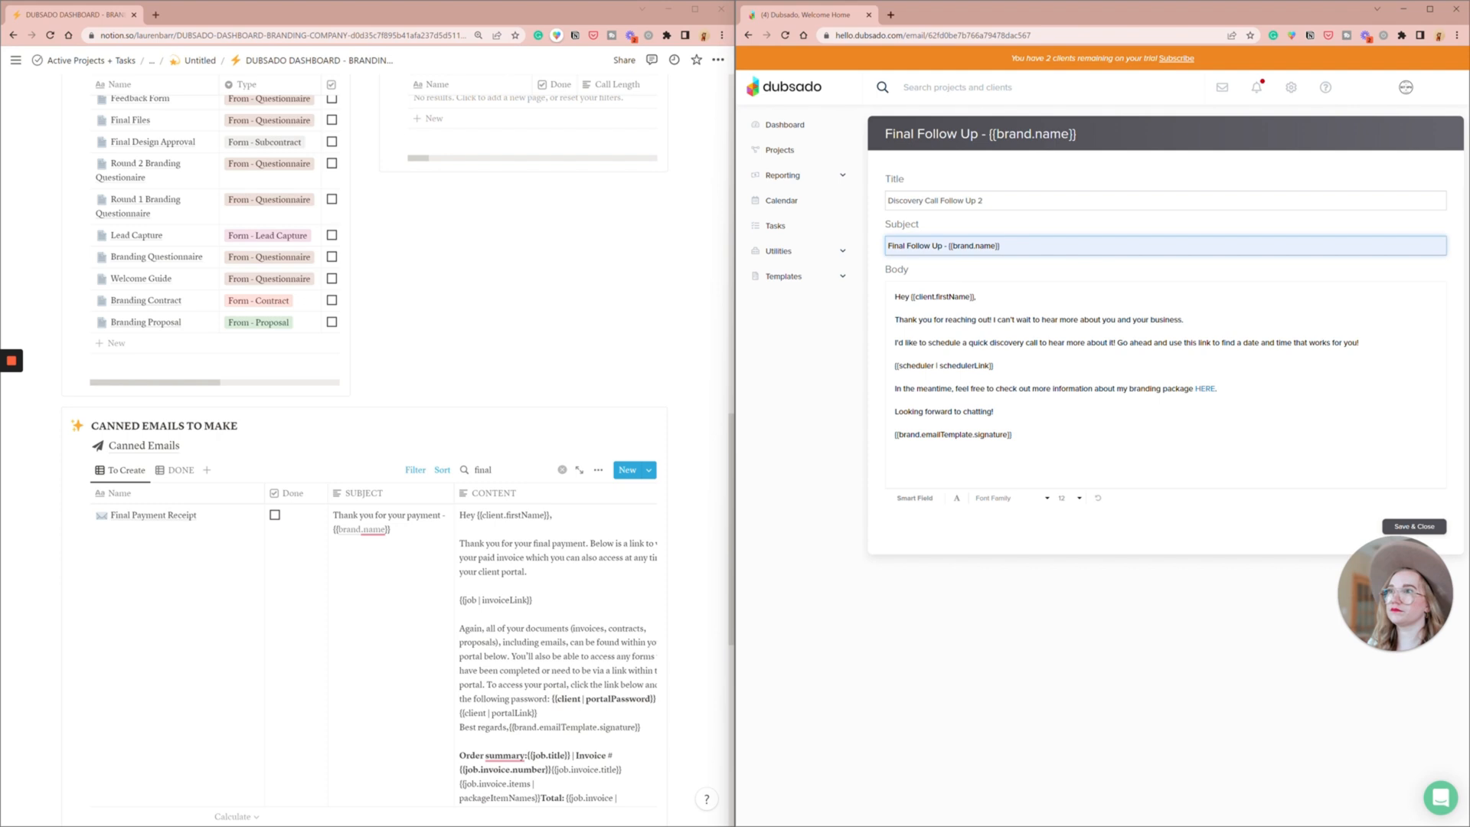
- Rewrite the opening as "This is the last time I'll reach out", inviting still-interested clients to a quick discovery call to hear more about their business
type("This is the last time I'll reach o")
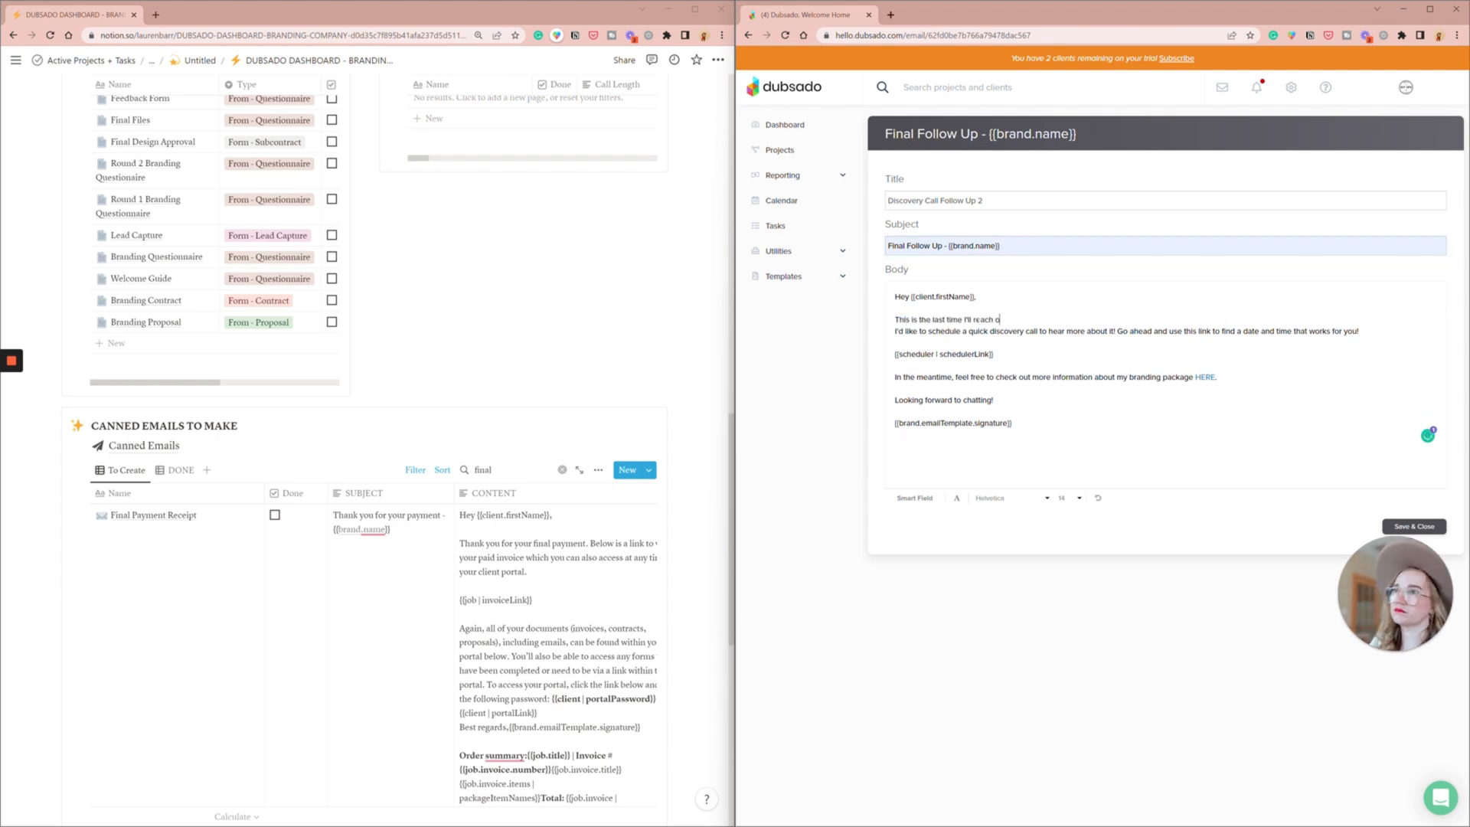
type("ut, if you are still interested in working together I'd love to hop on a")
left_click_drag(895, 332, 968, 332)
key("BackSpace")
key("BackSpace")
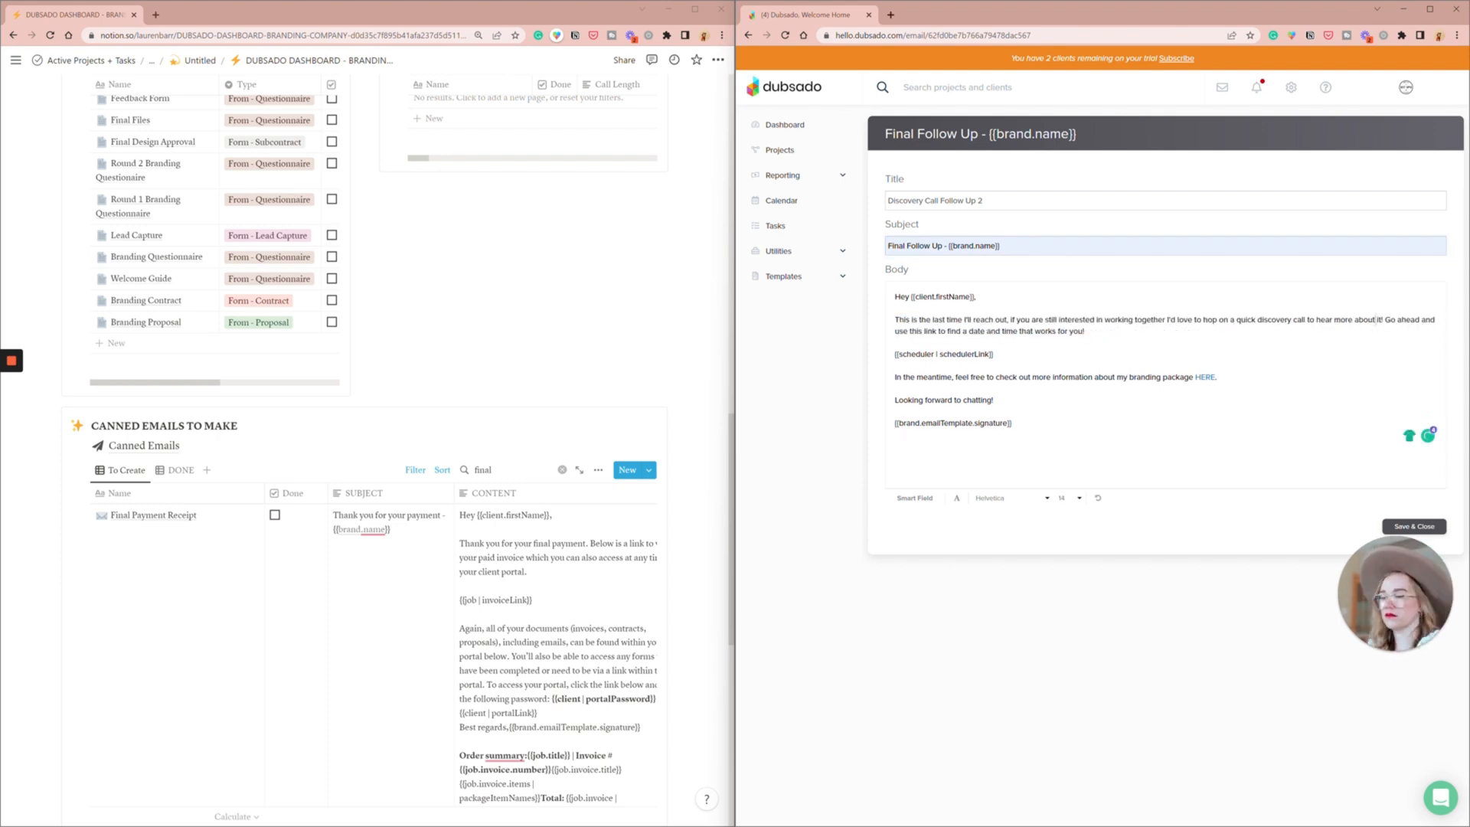
left_click_drag(1376, 320, 1383, 320)
type("your business")
left_click_drag(1429, 320, 1138, 332)
left_click(1138, 332)
- Replace the package link paragraph with "If you've gone in a different direction, no worries here - just let me know!" and save the email
triple_click(1043, 377)
key("BackSpace")
key("BackSpace")
type("If you'vegon")
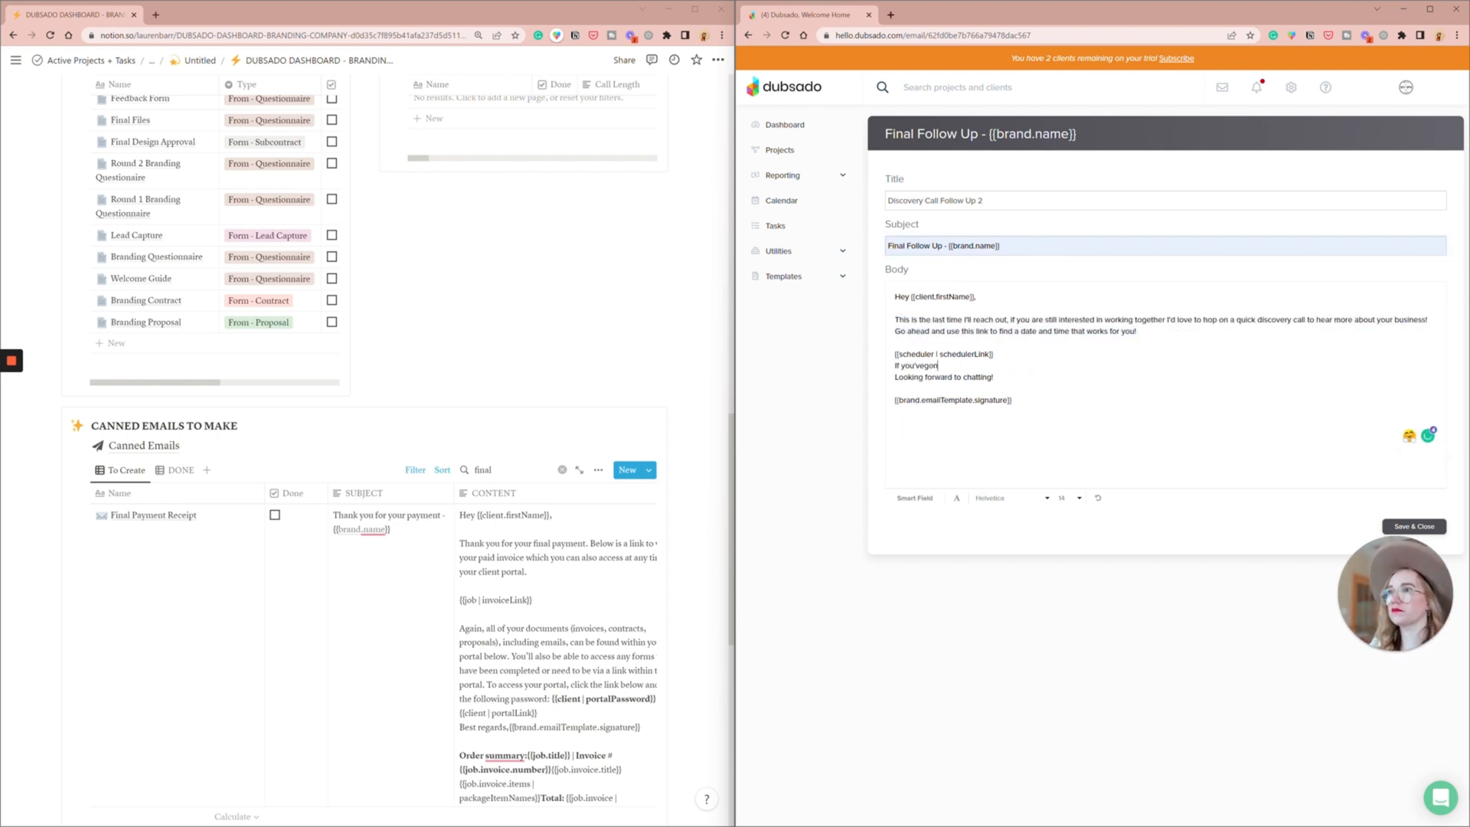
type("e in a different direction, no worries here - just let me know!")
left_click(896, 366)
key("Return")
left_click(895, 389)
key("Return")
left_click(1415, 527)
scroll(475, 442, "up", 5)
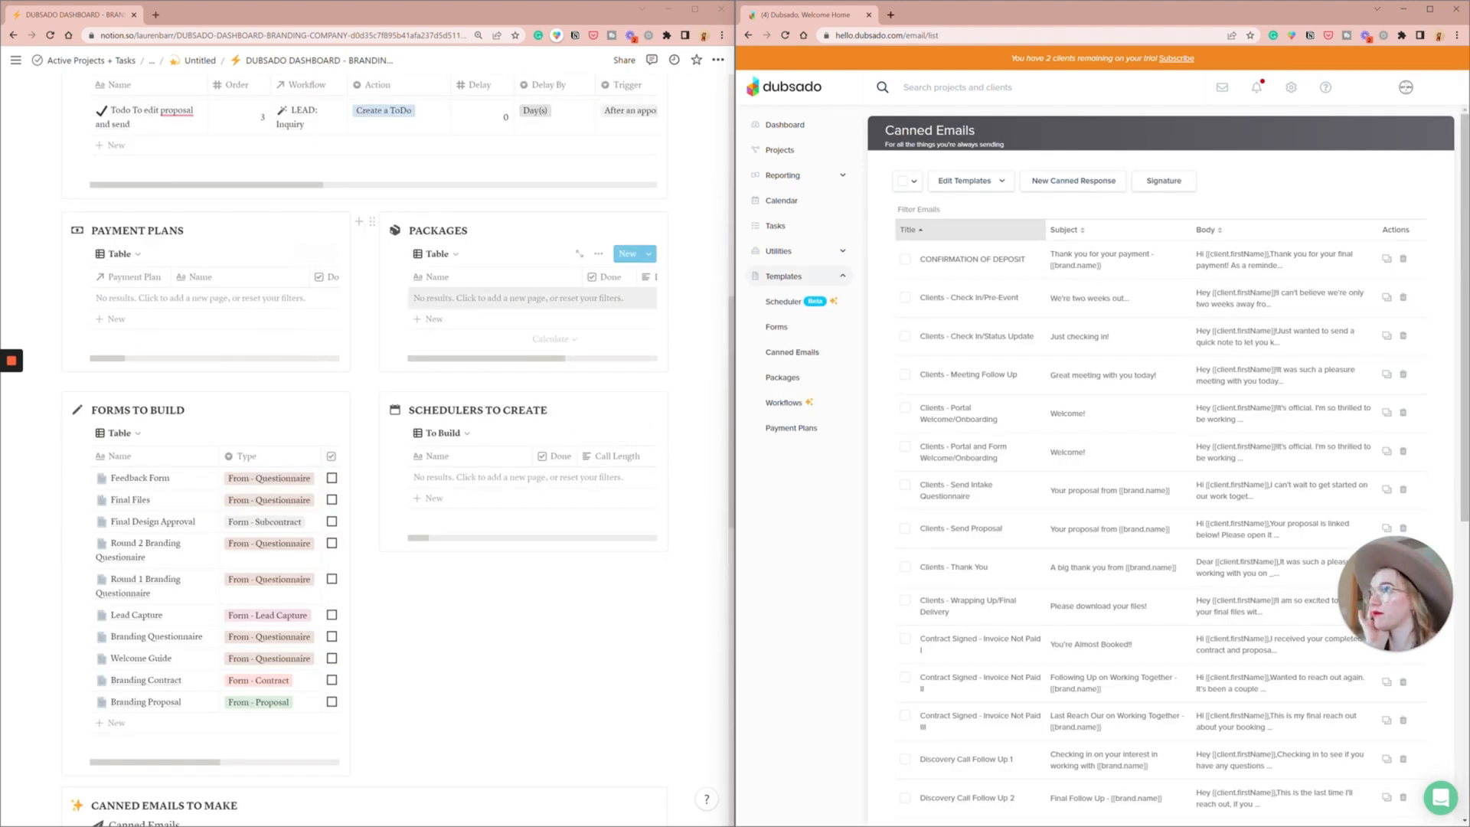
- Open the form template library and search it for "feed"
scroll(541, 475, "up", 2)
scroll(541, 480, "down", 3)
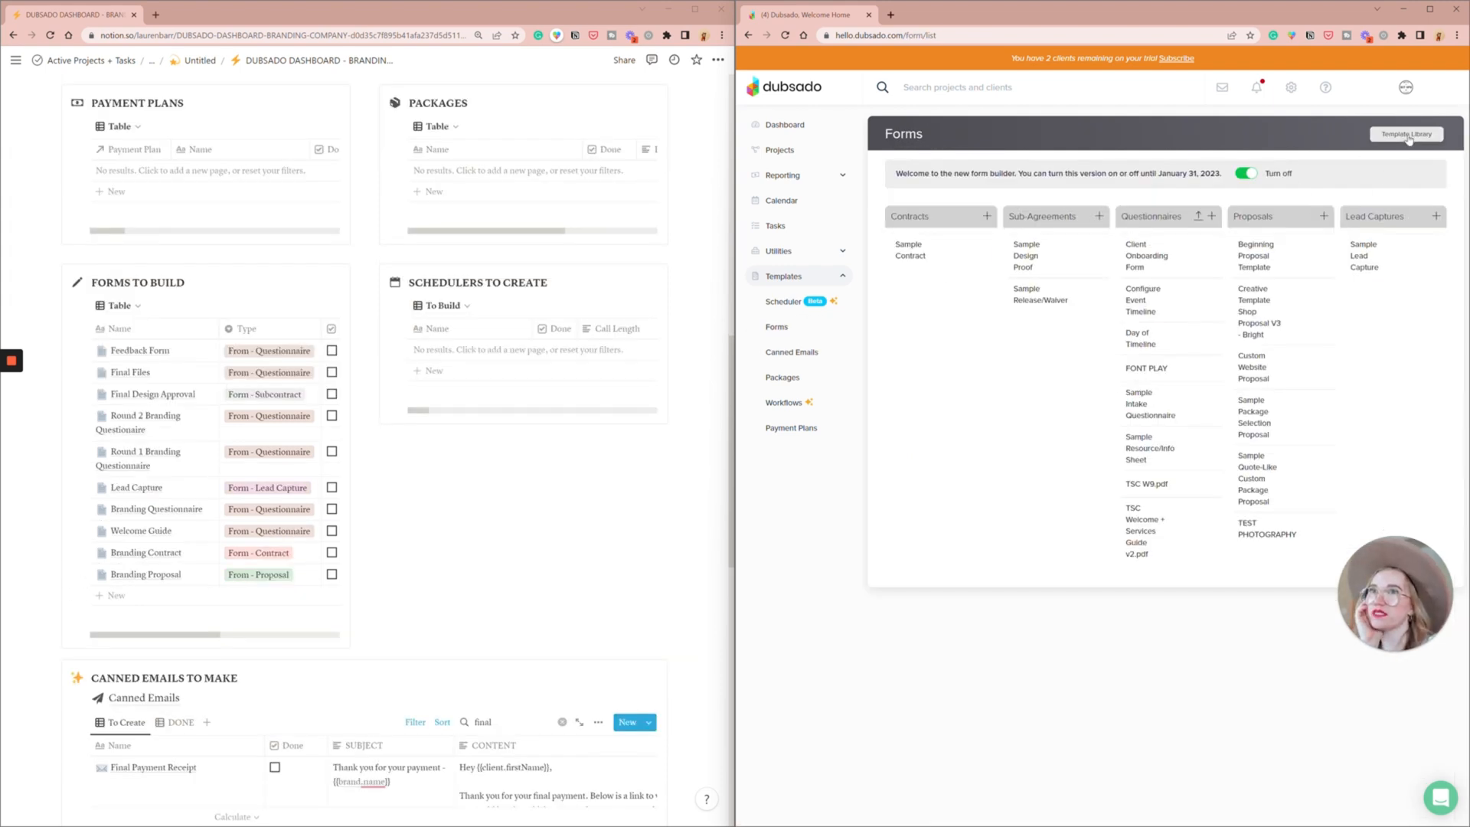
left_click(1407, 137)
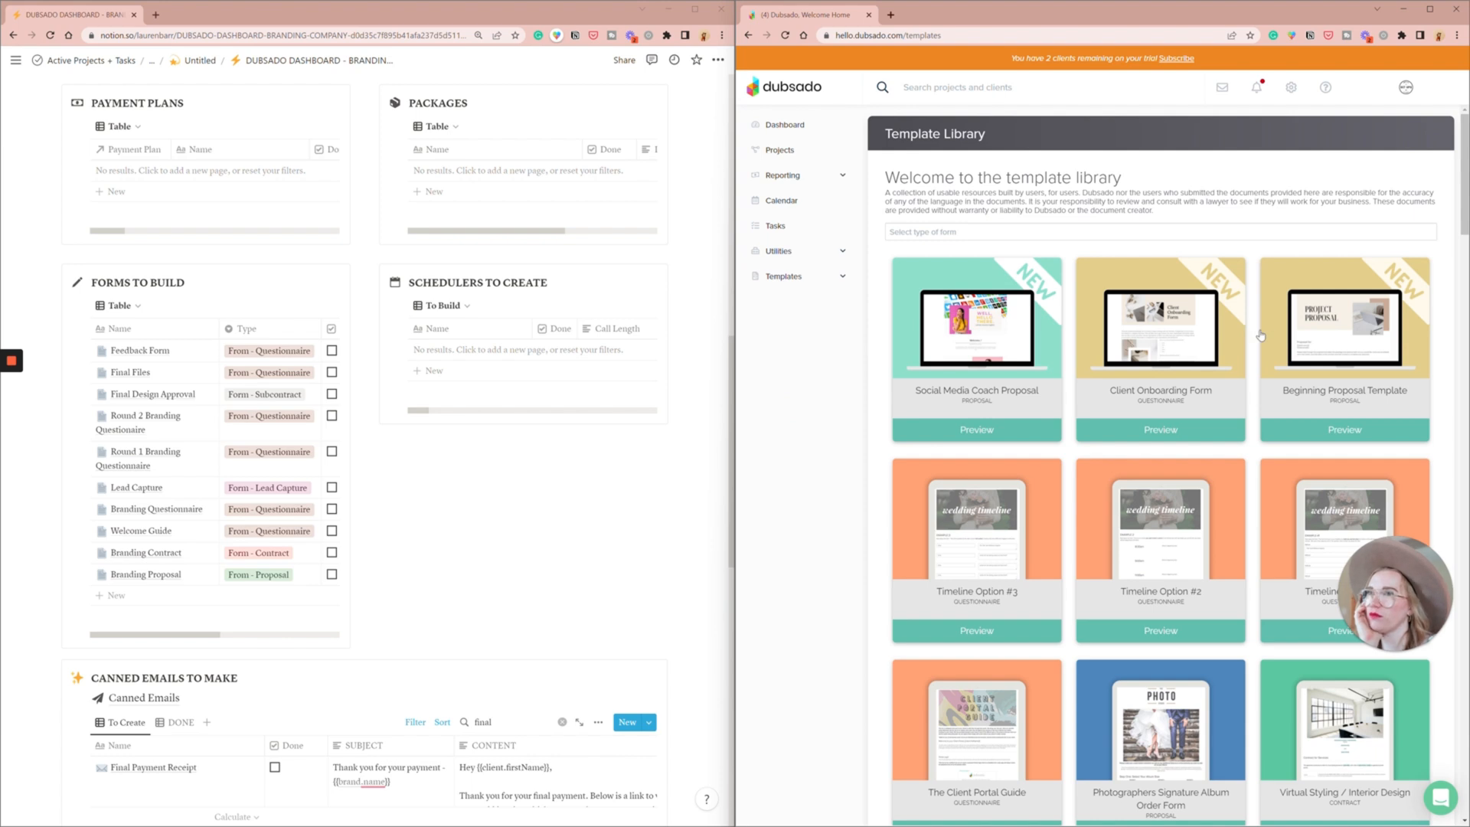
scroll(1261, 336, "down", 1)
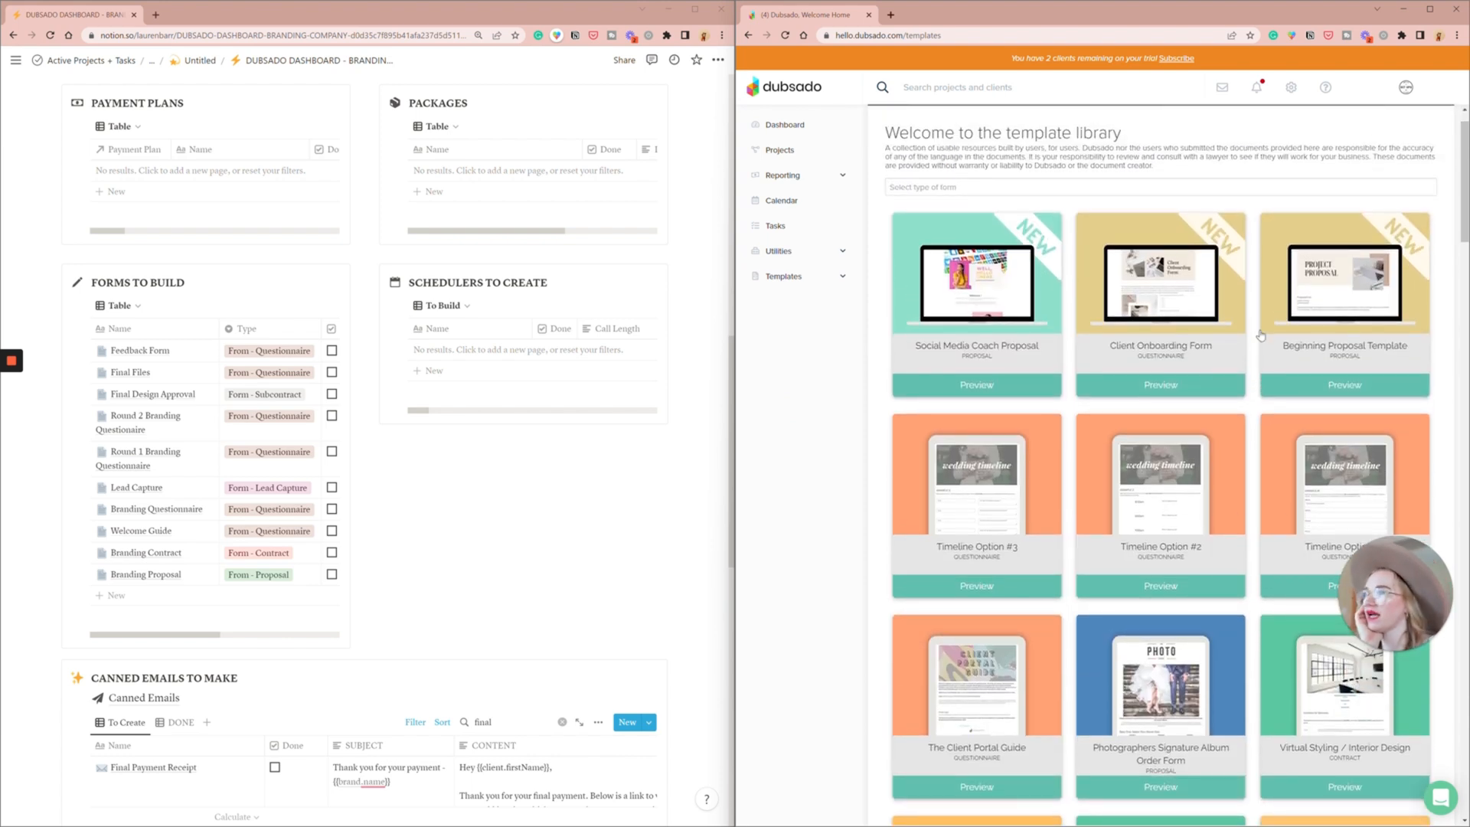
scroll(1261, 335, "down", 1)
left_click(1160, 184)
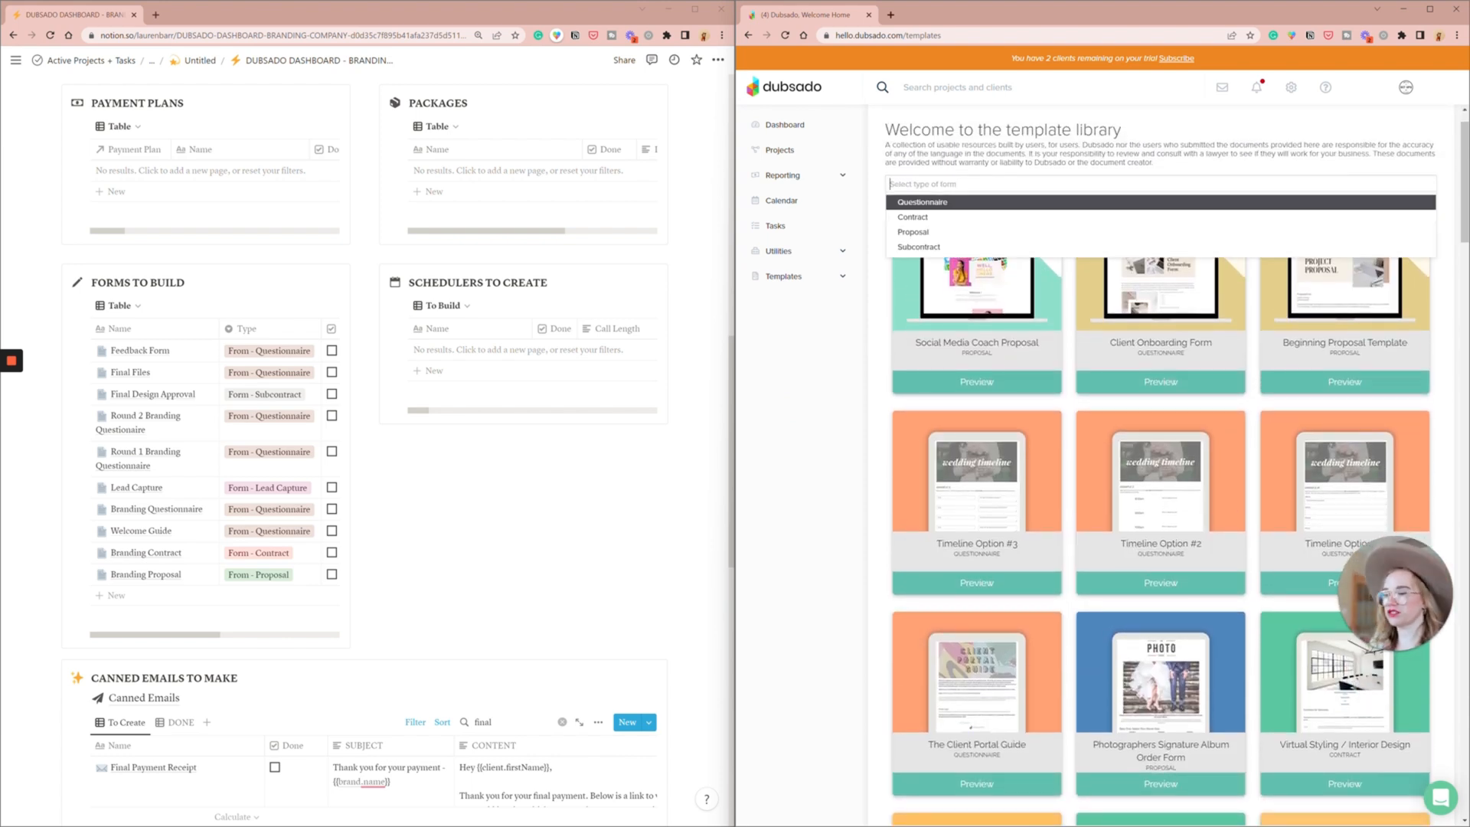
type("fee")
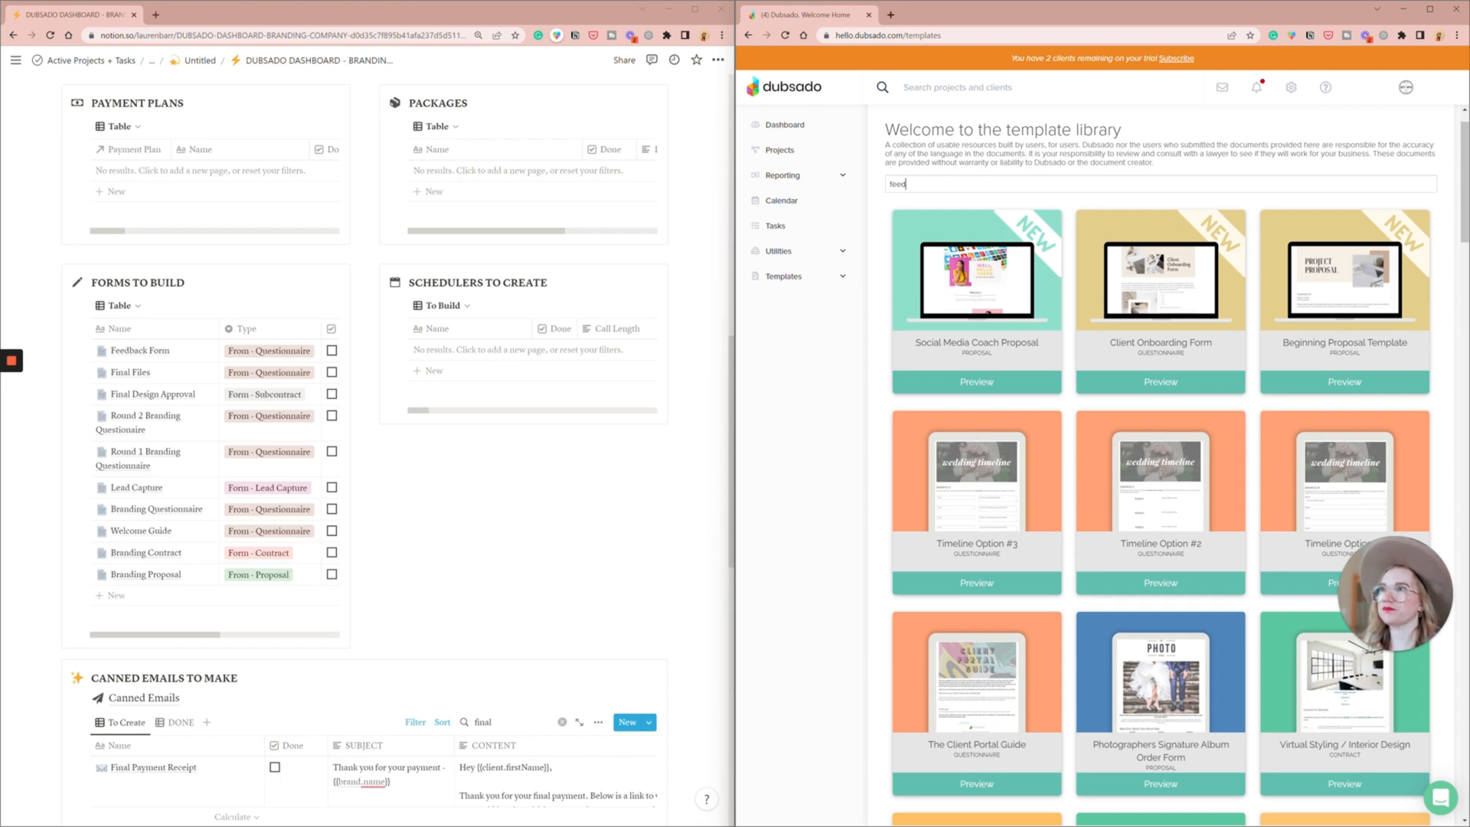
type("d")
- Preview the General Feedback questionnaire template and copy it to the account
scroll(1011, 533, "down", 15)
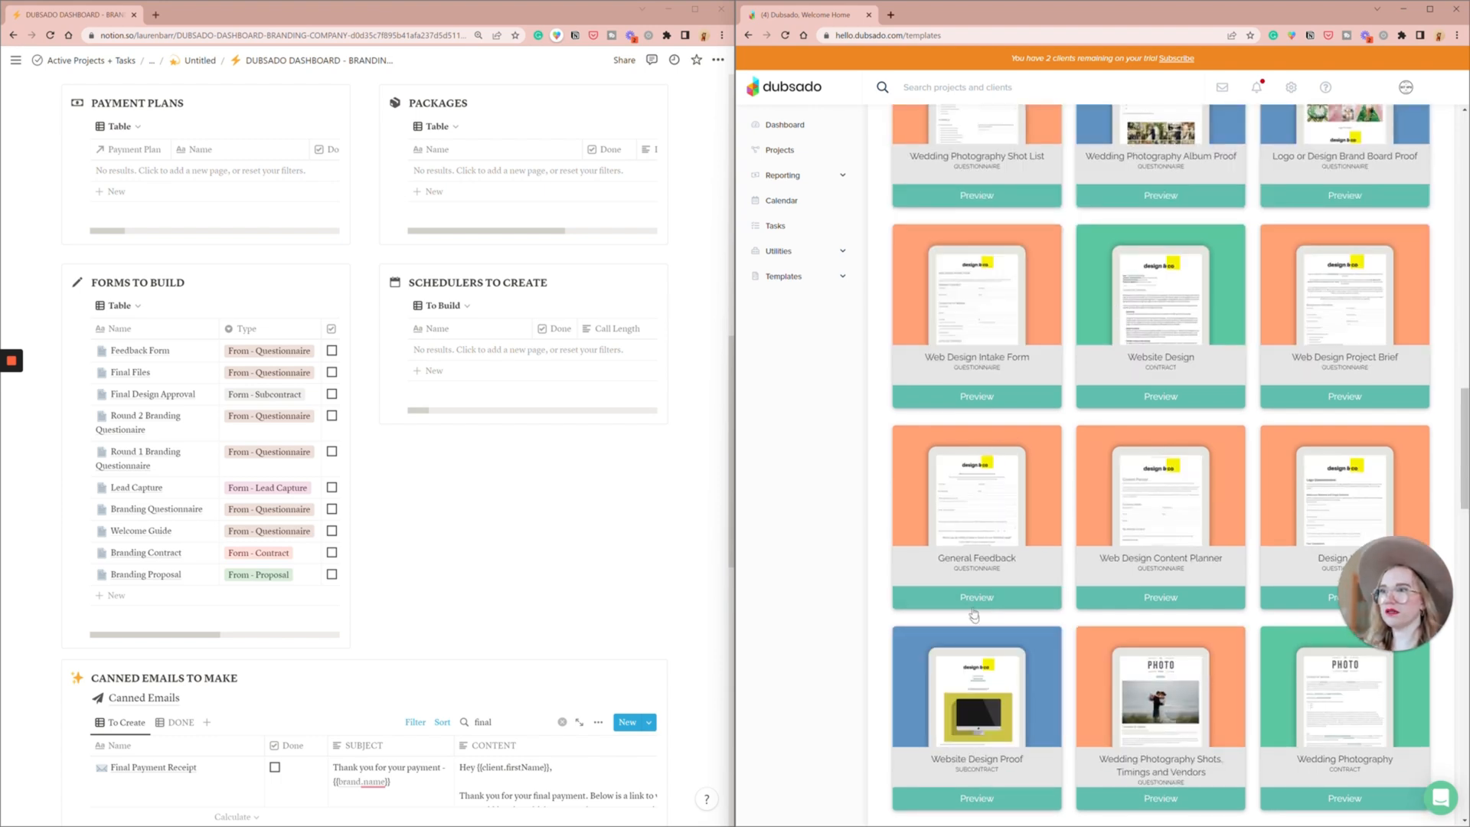
left_click(974, 601)
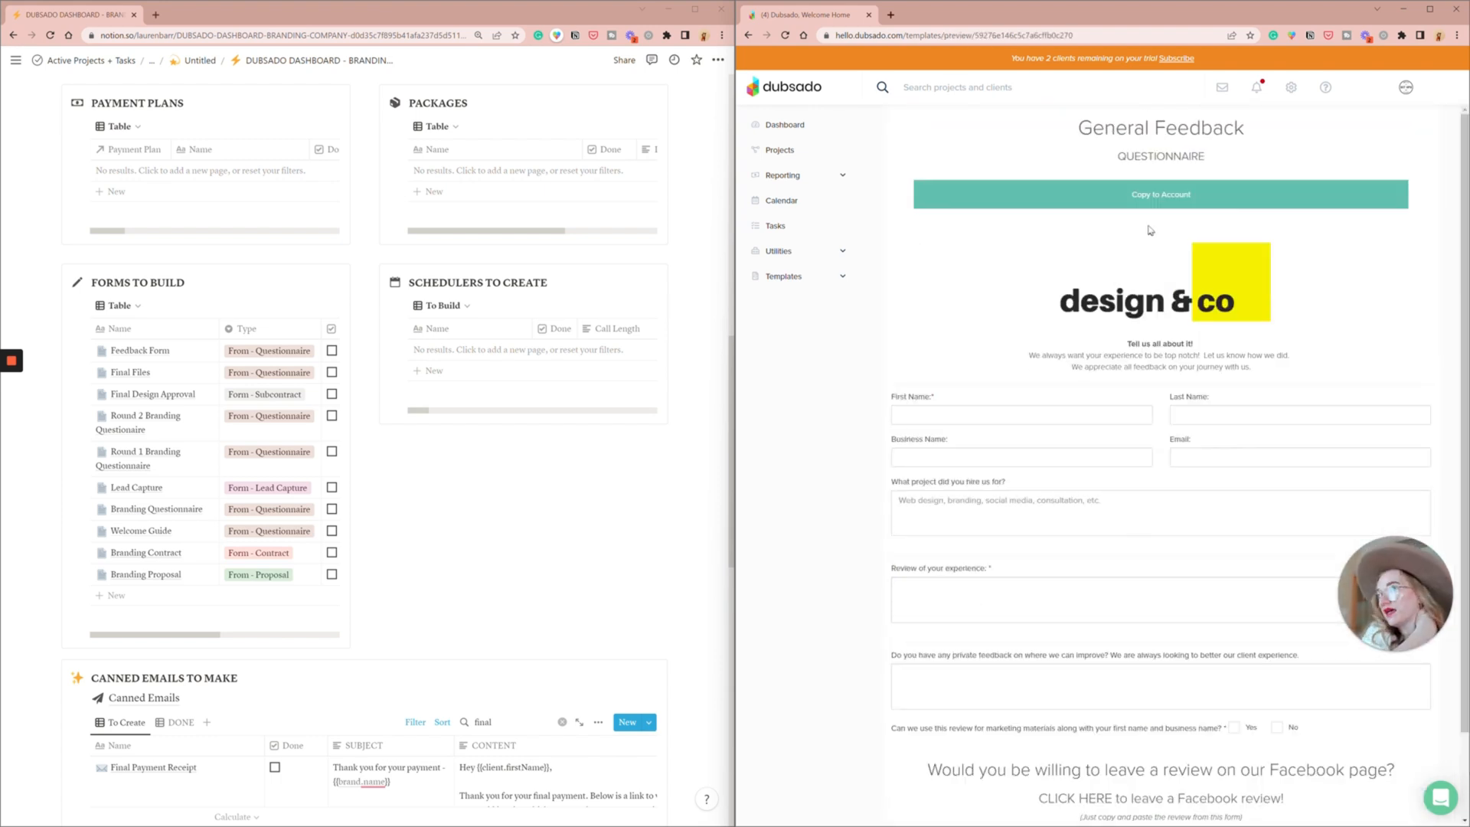
left_click(1142, 199)
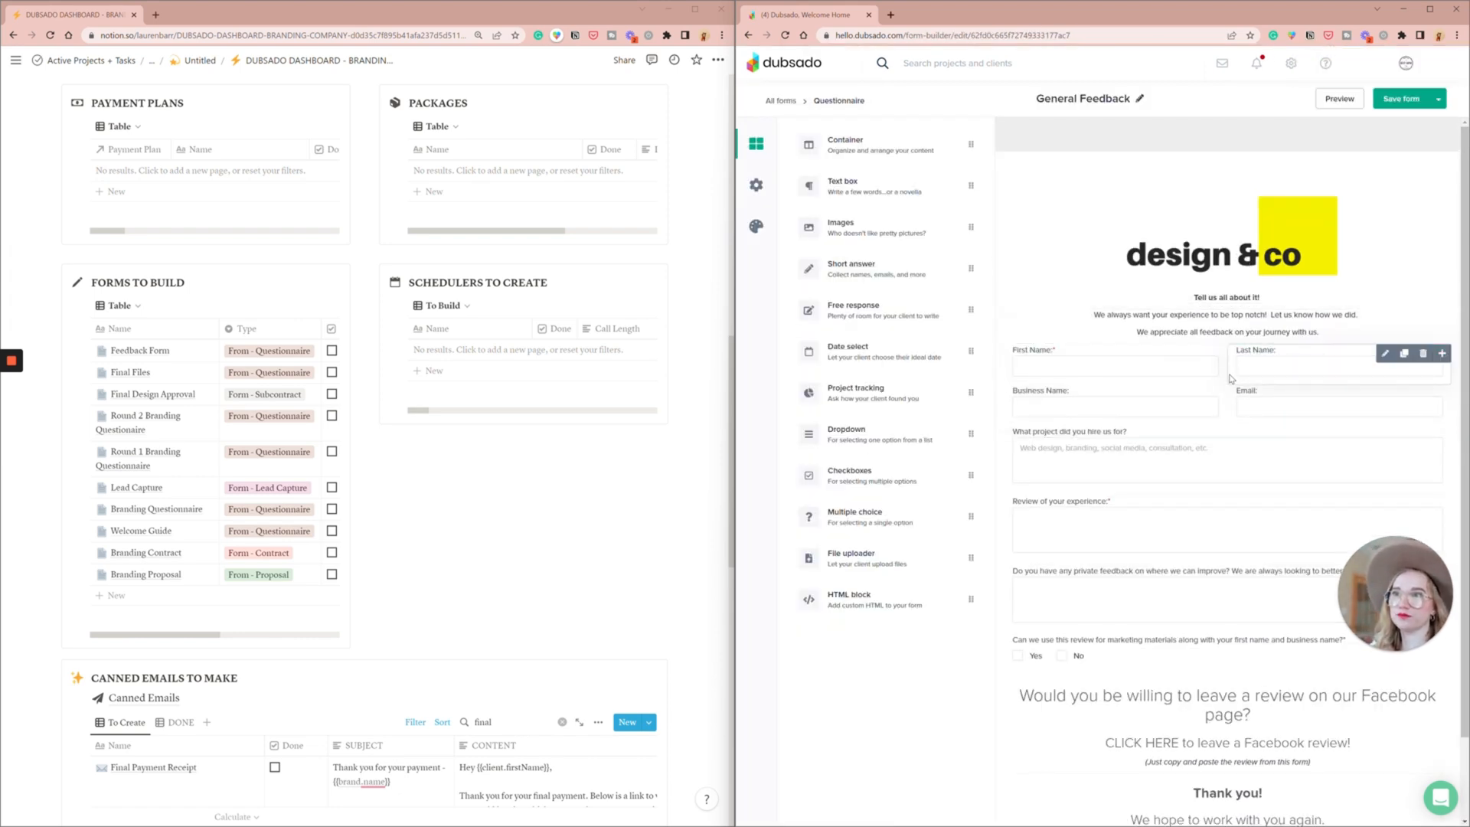
- Rename the copied questionnaire as "Feedback Form", save and exit it, and mark Feedback Form as done in the Notion forms list
left_click(1098, 448)
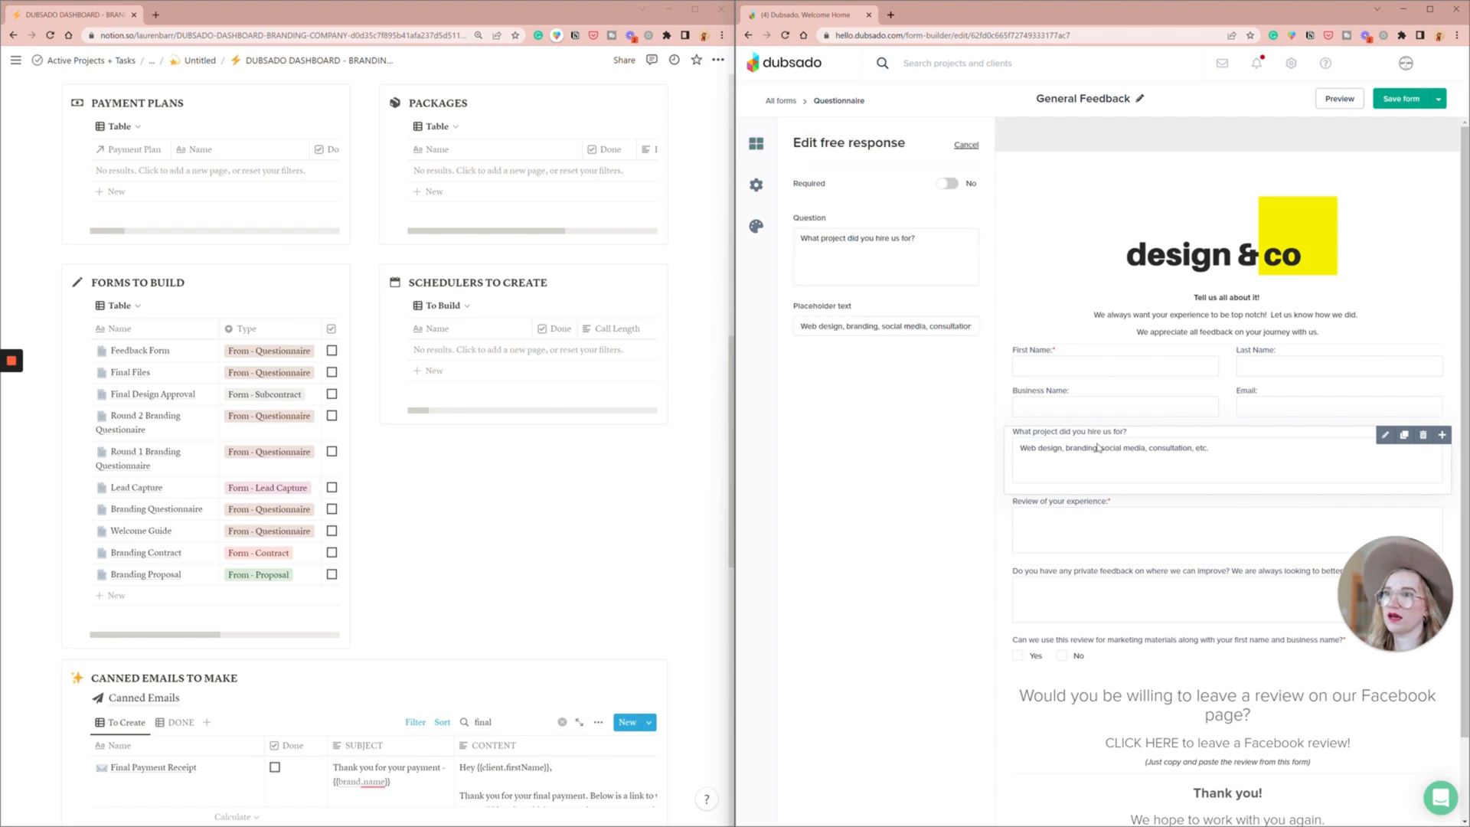
scroll(1098, 448, "down", 1)
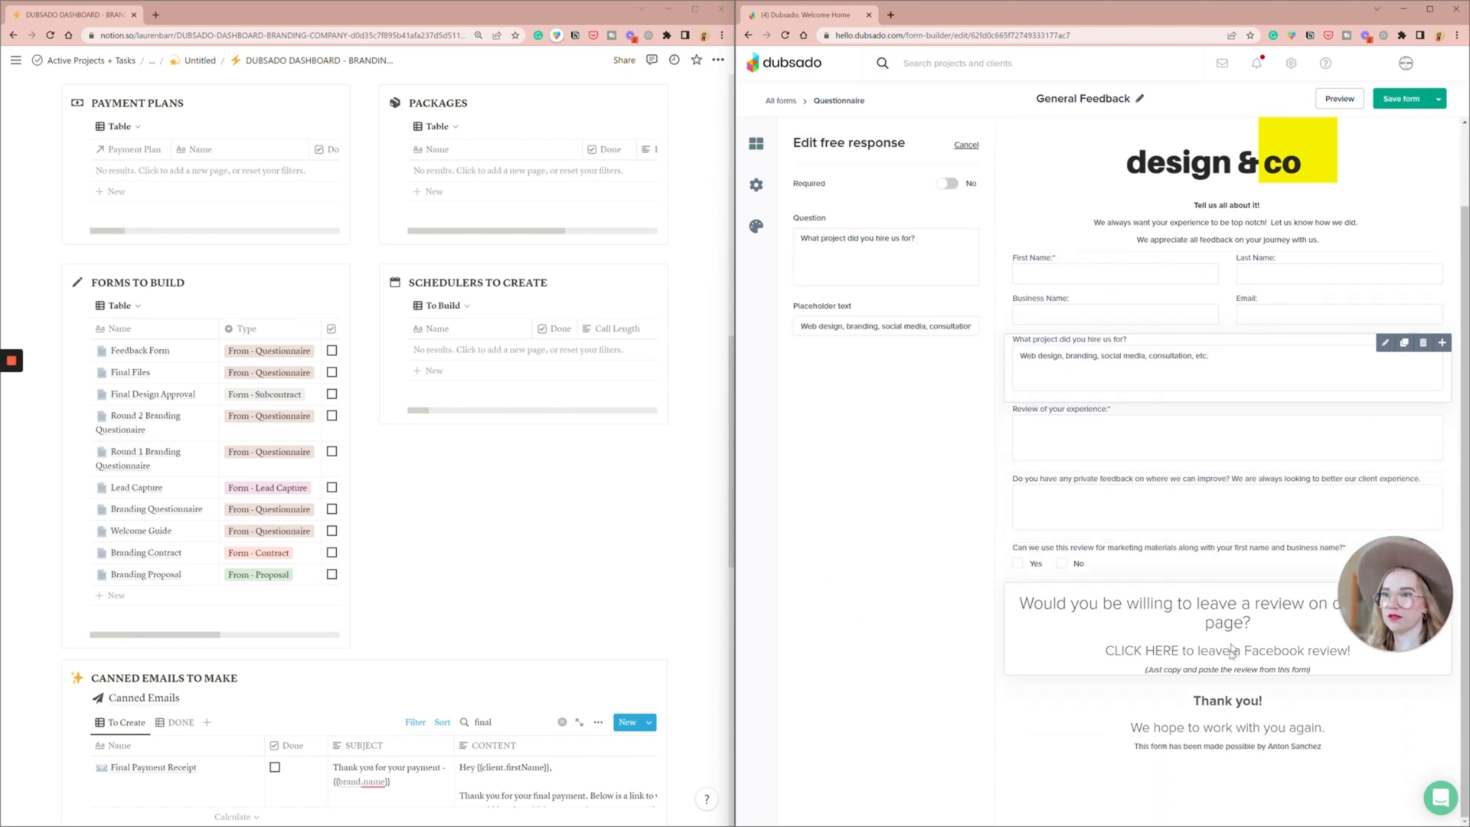
scroll(1244, 678, "up", 1)
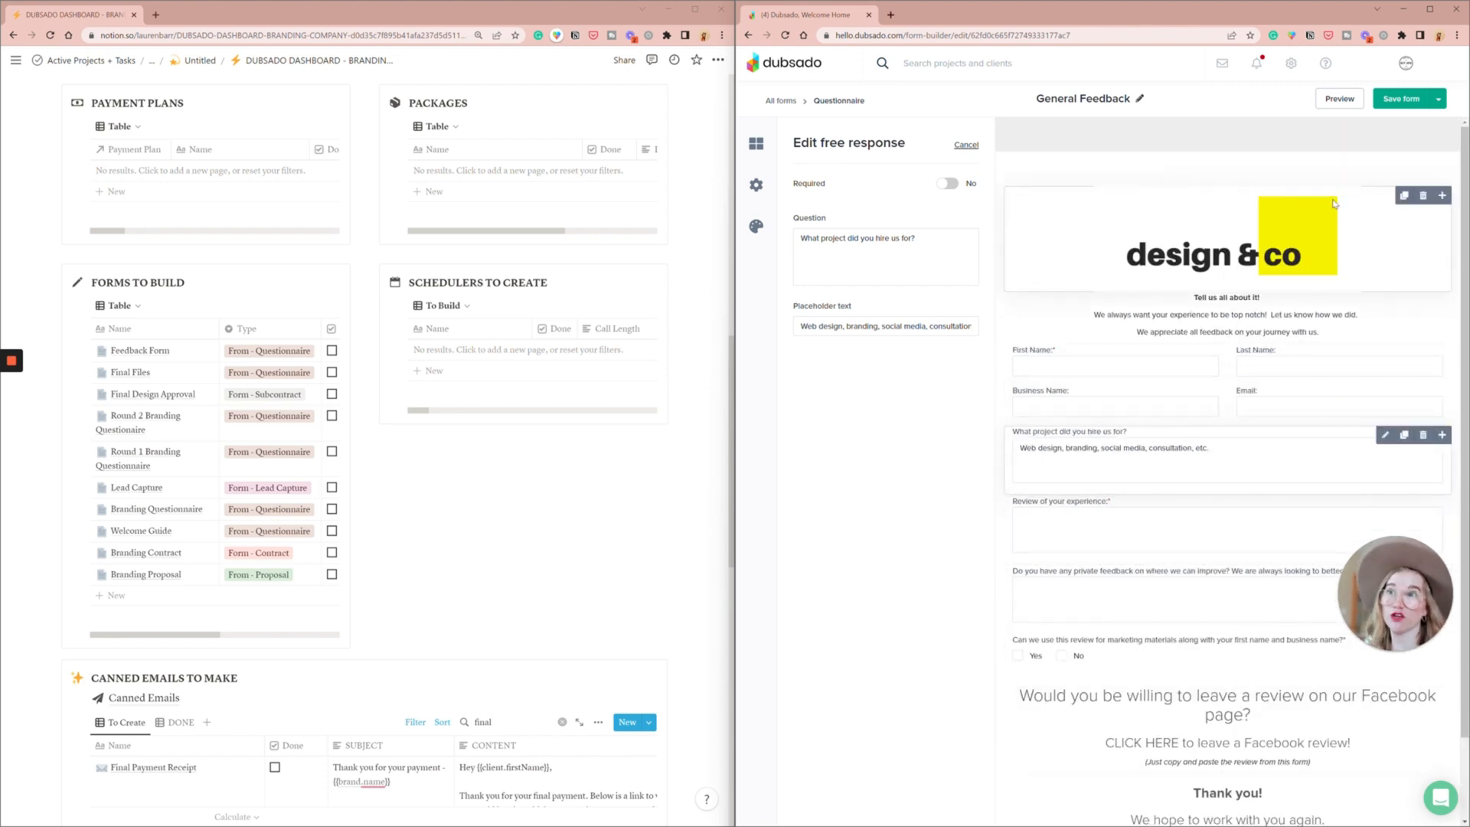
left_click(1140, 101)
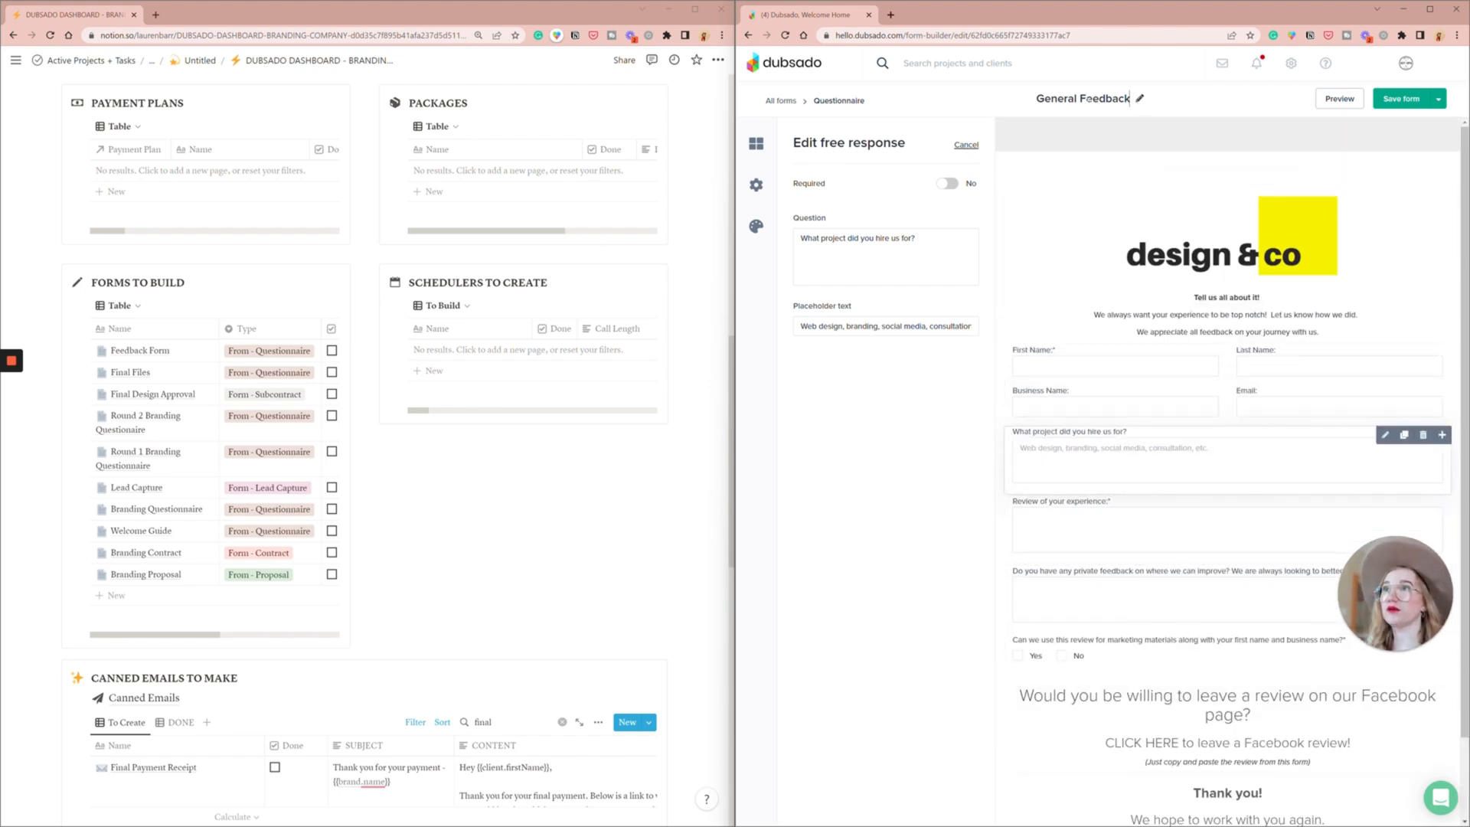
key("ctrl+a")
key("BackSpace")
type("Feedback")
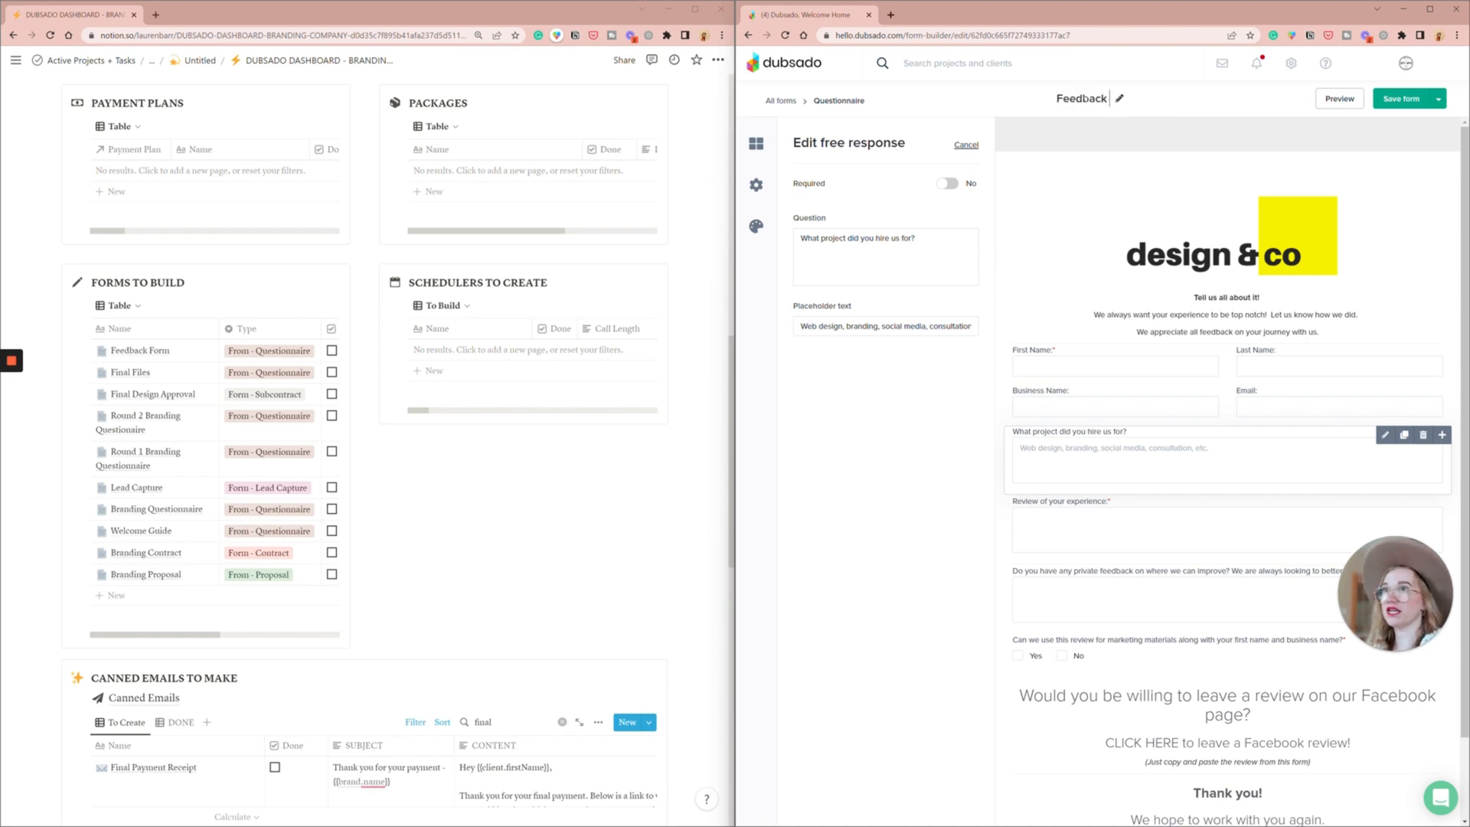
type(" Form")
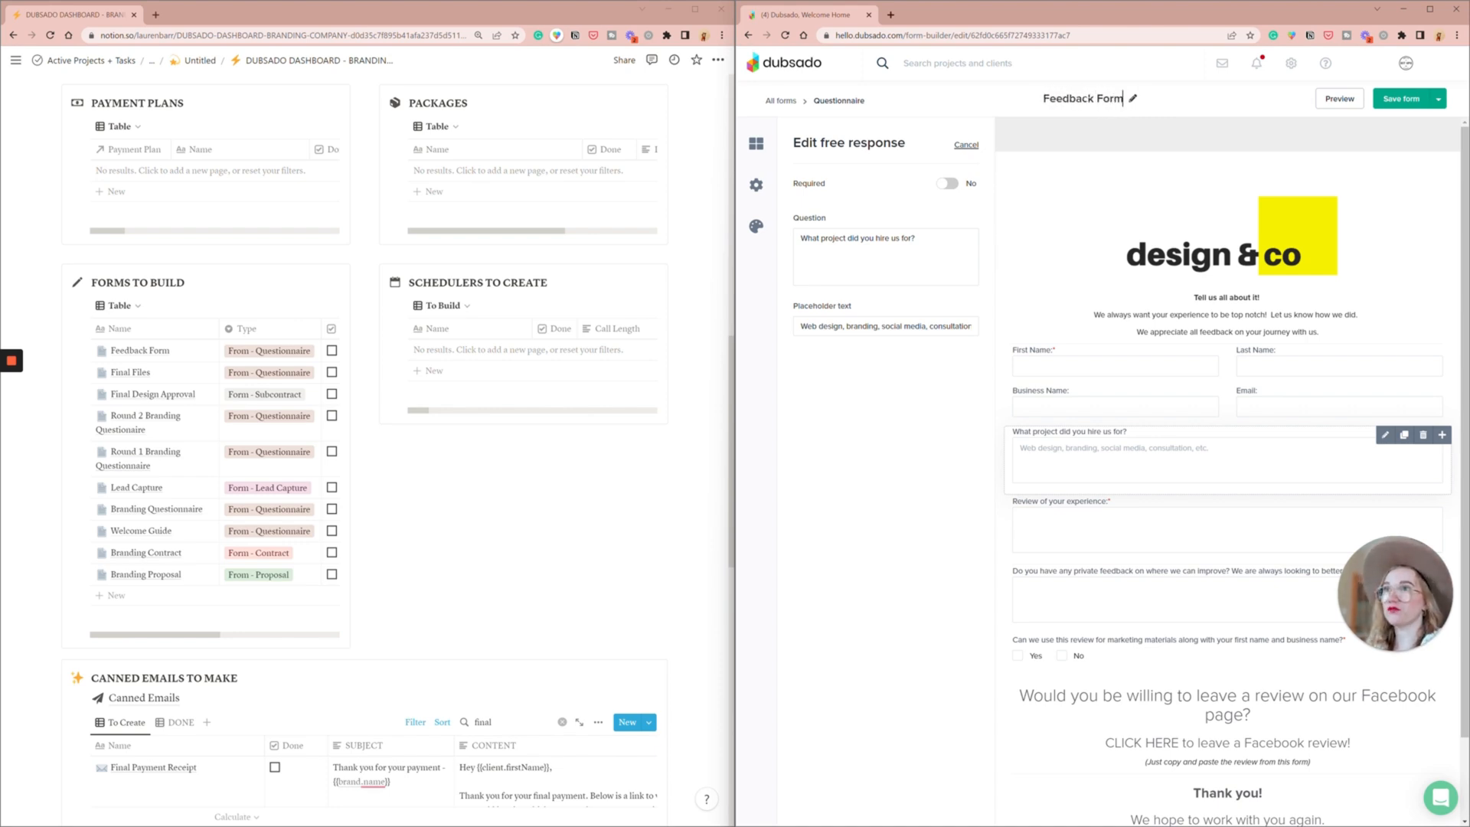
left_click(1438, 103)
left_click(1397, 128)
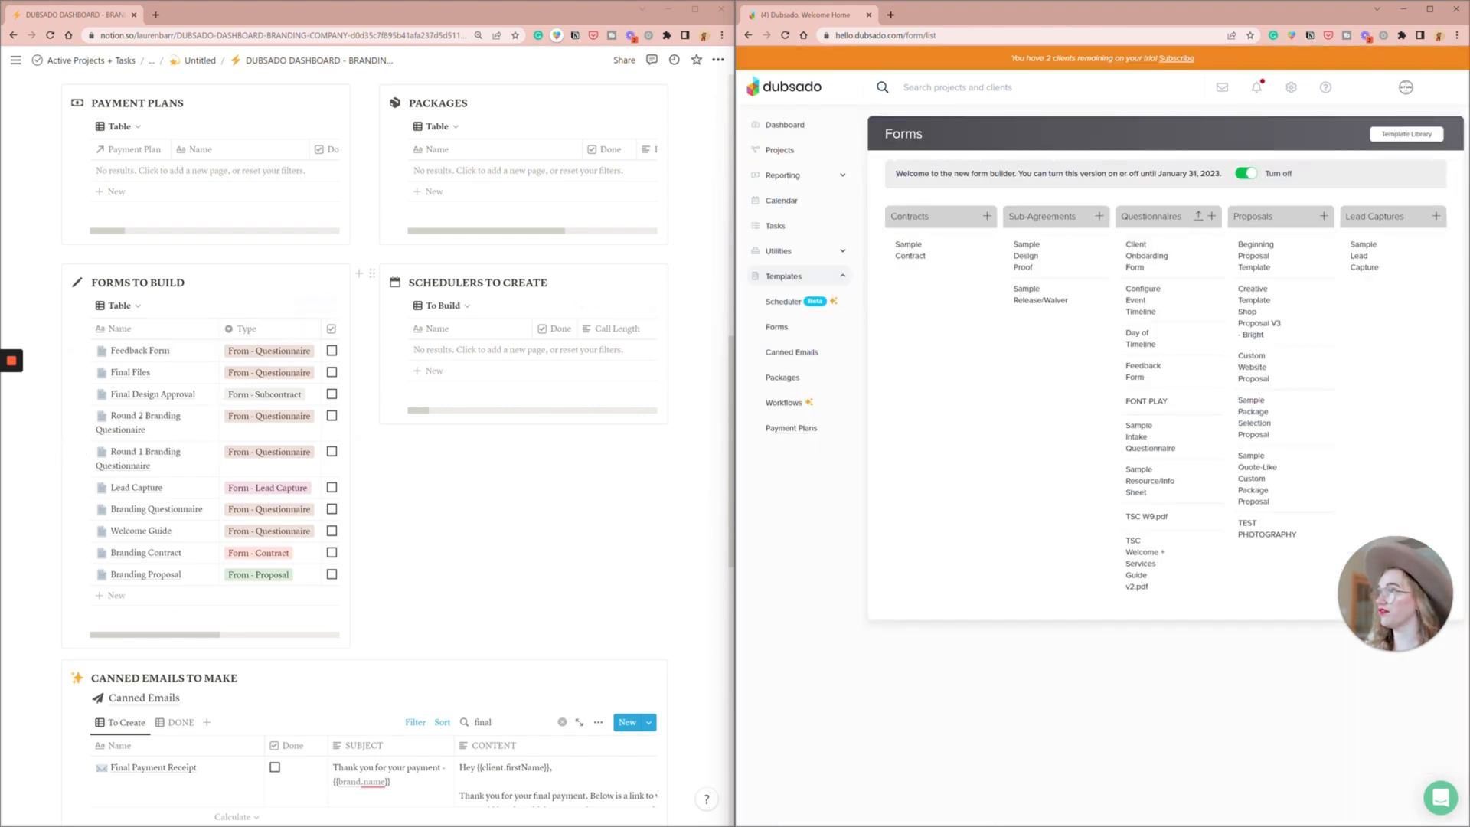
left_click(332, 351)
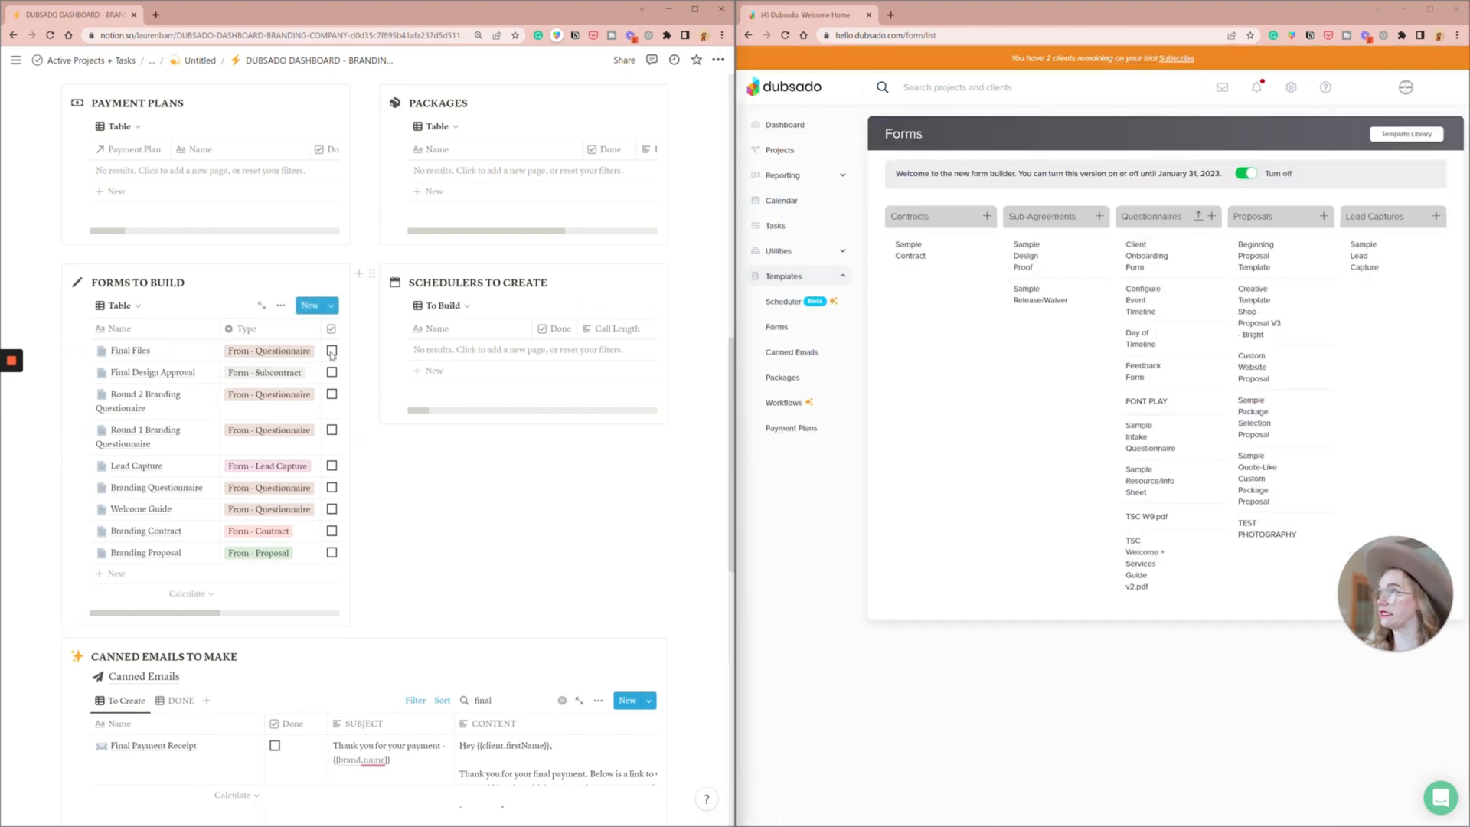
- Duplicate the Sample Design Proof sub-agreement and move the copy into Questionnaires, accepting the removal of signature fields
left_click(1020, 272)
left_click(1020, 272)
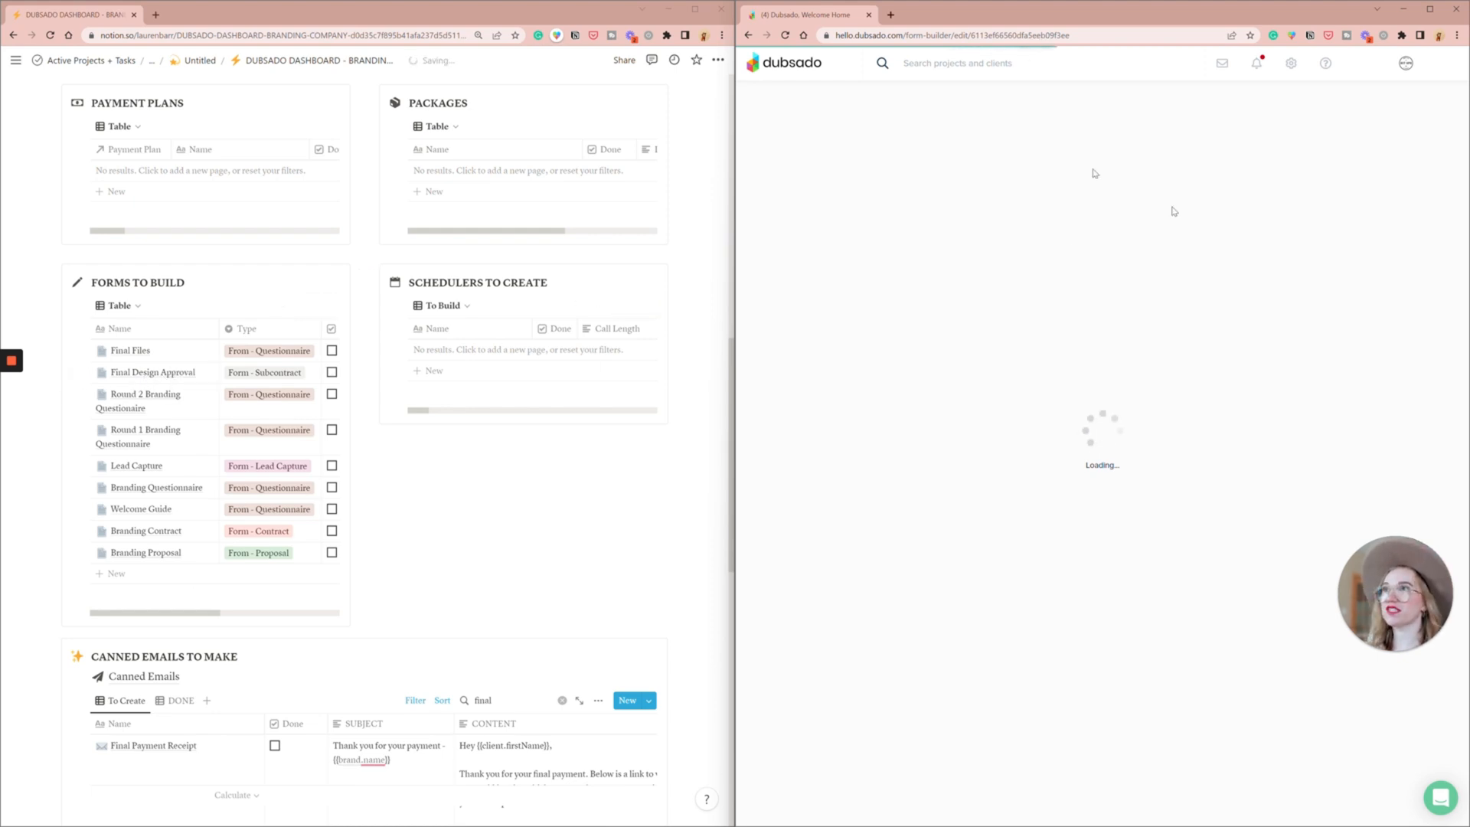
scroll(1250, 238, "down", 3)
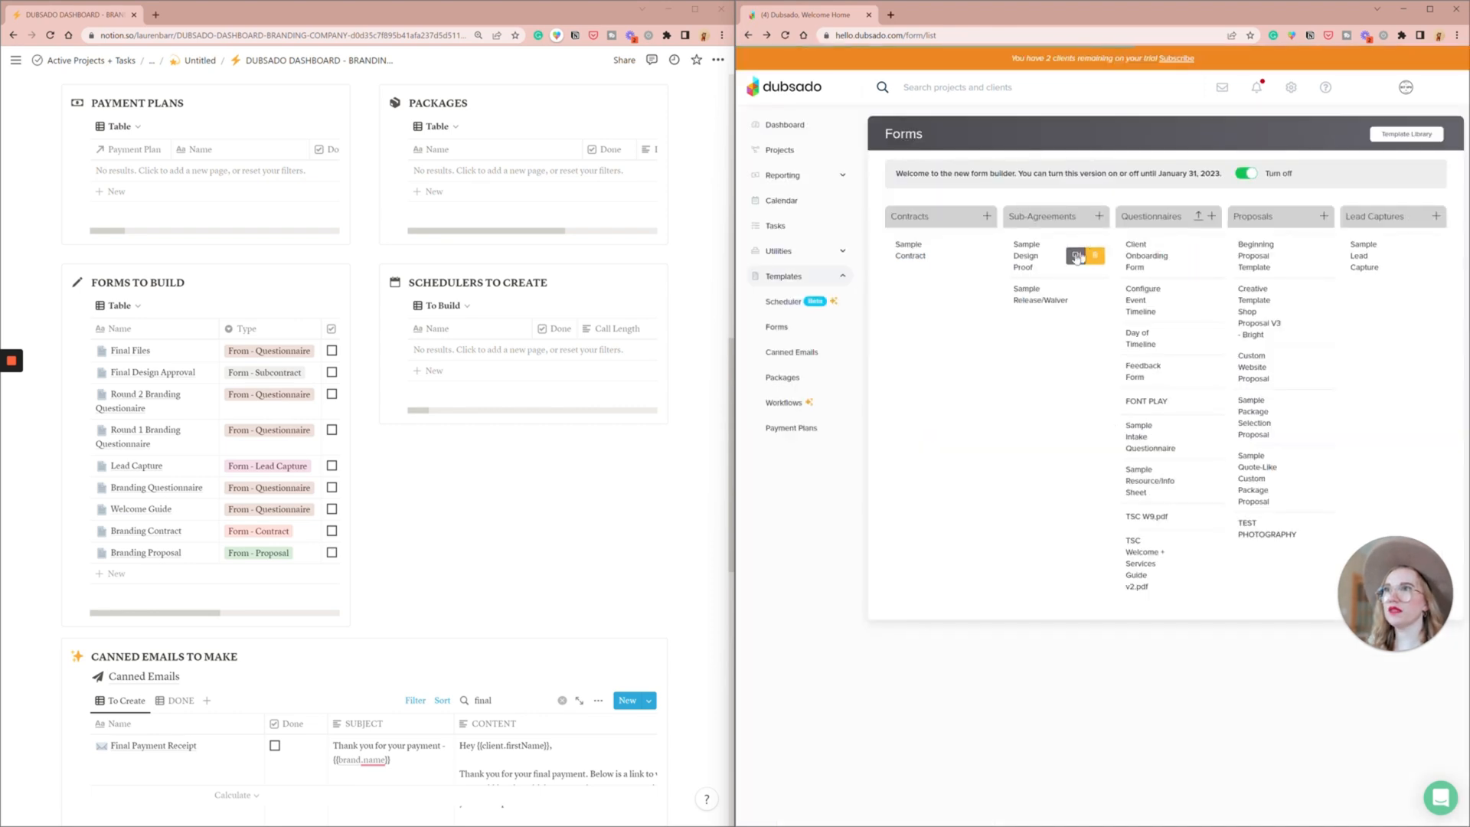
left_click(1077, 258)
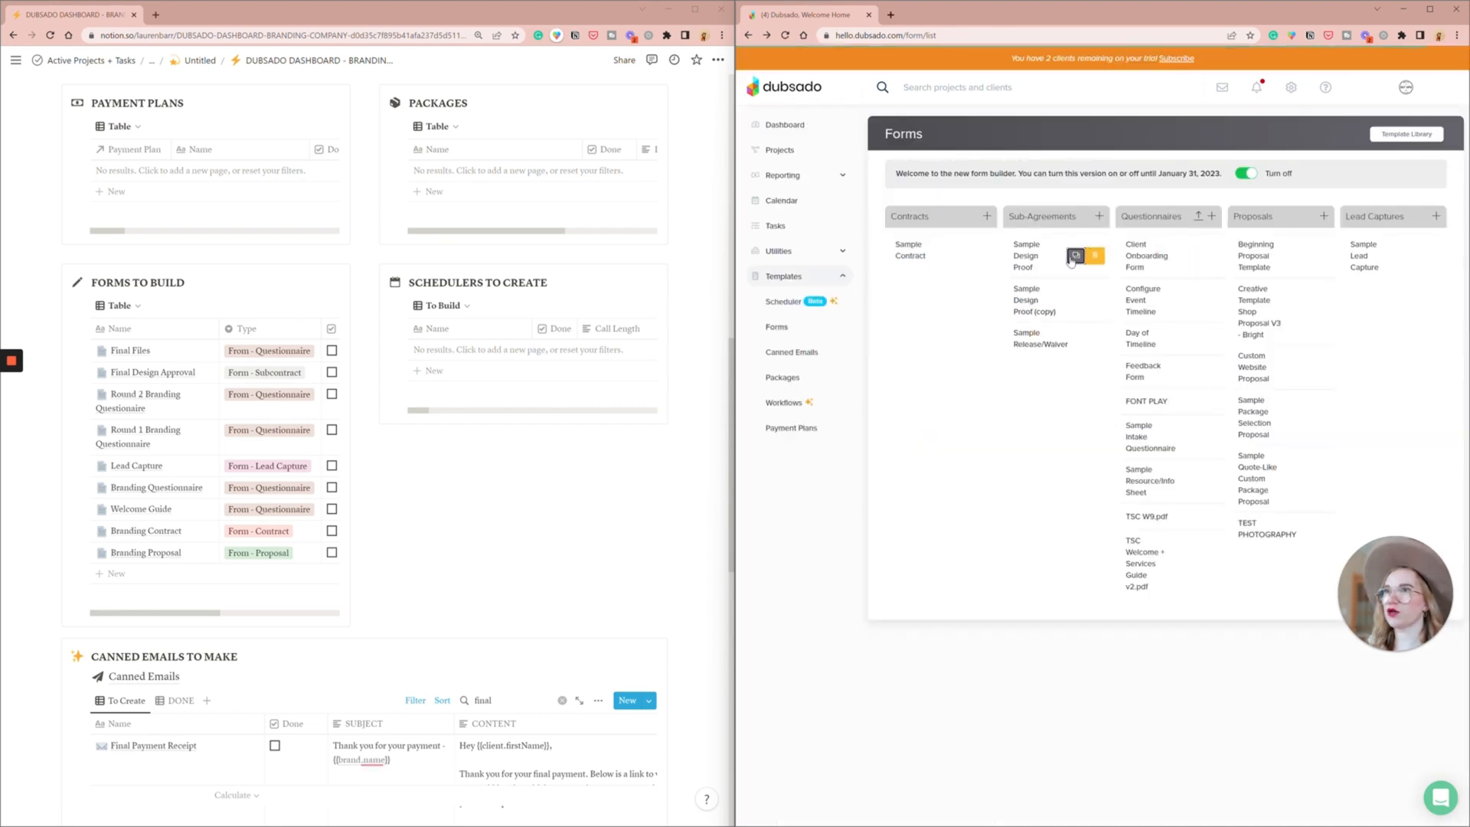
left_click_drag(1034, 300, 1156, 264)
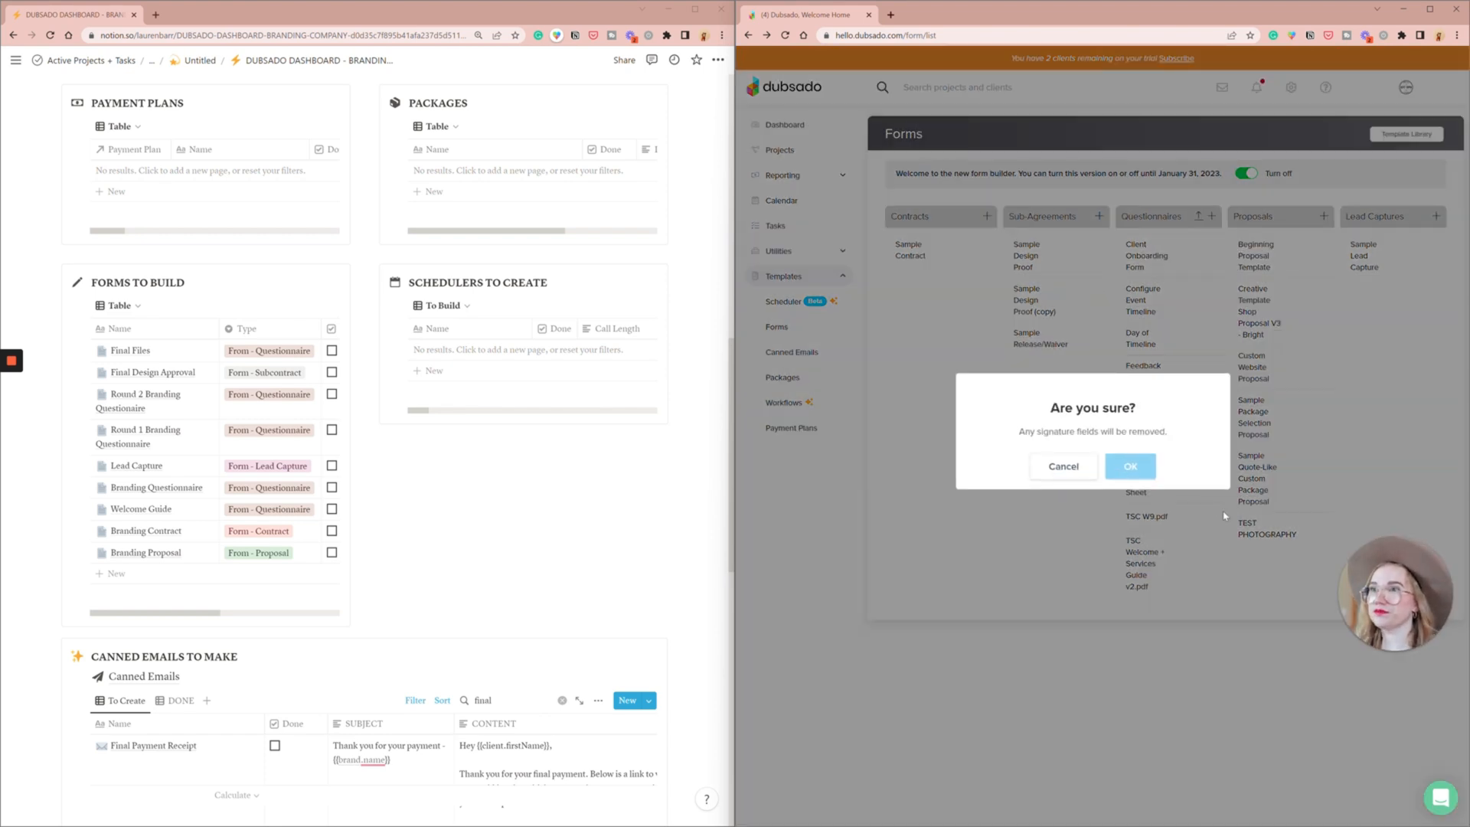
left_click(1141, 472)
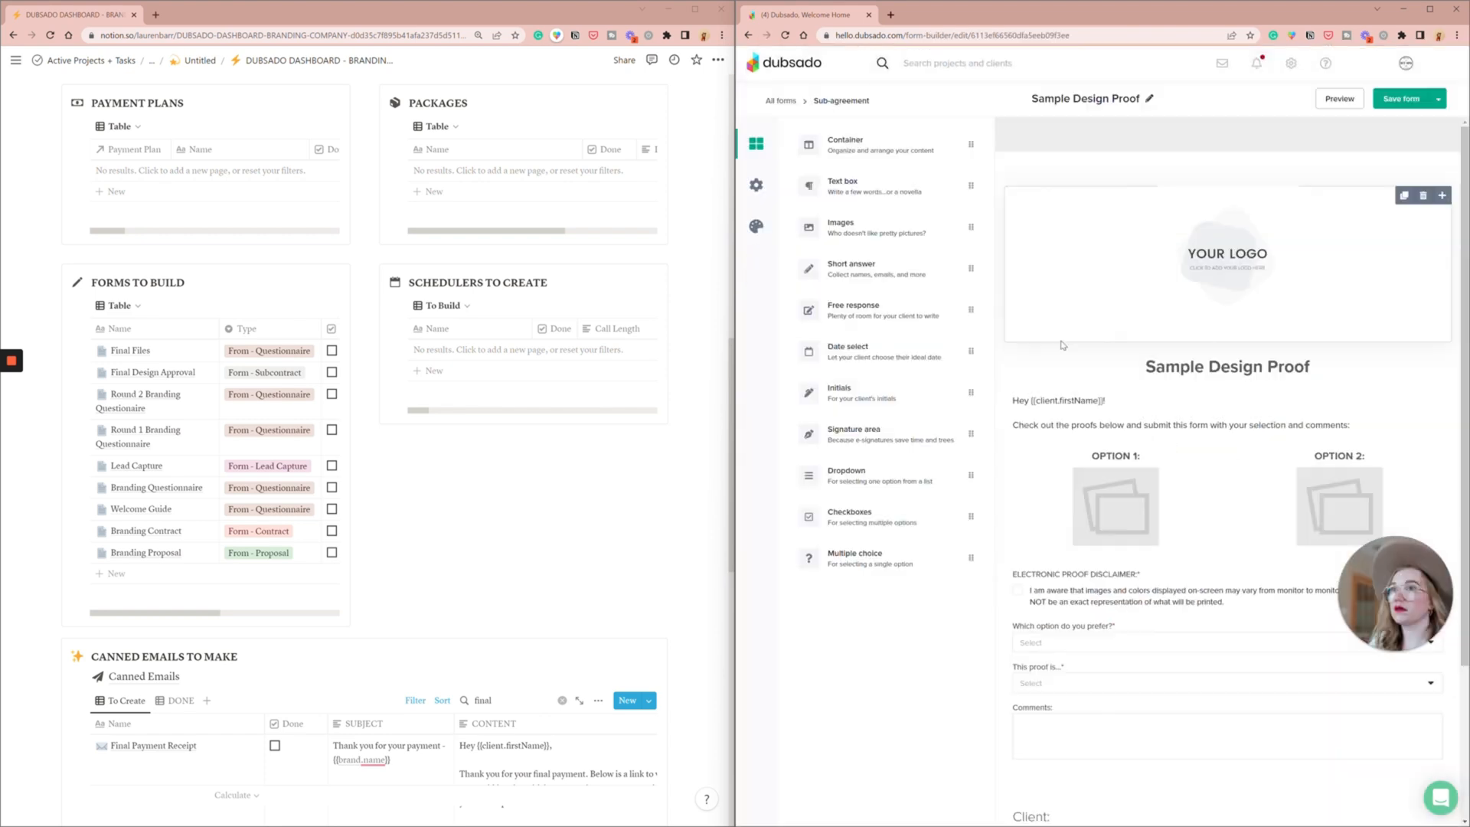
- Replace the placeholder logo in the Sample Design Proof sub-agreement with the SC wreath logo from the image library
left_click(1218, 266)
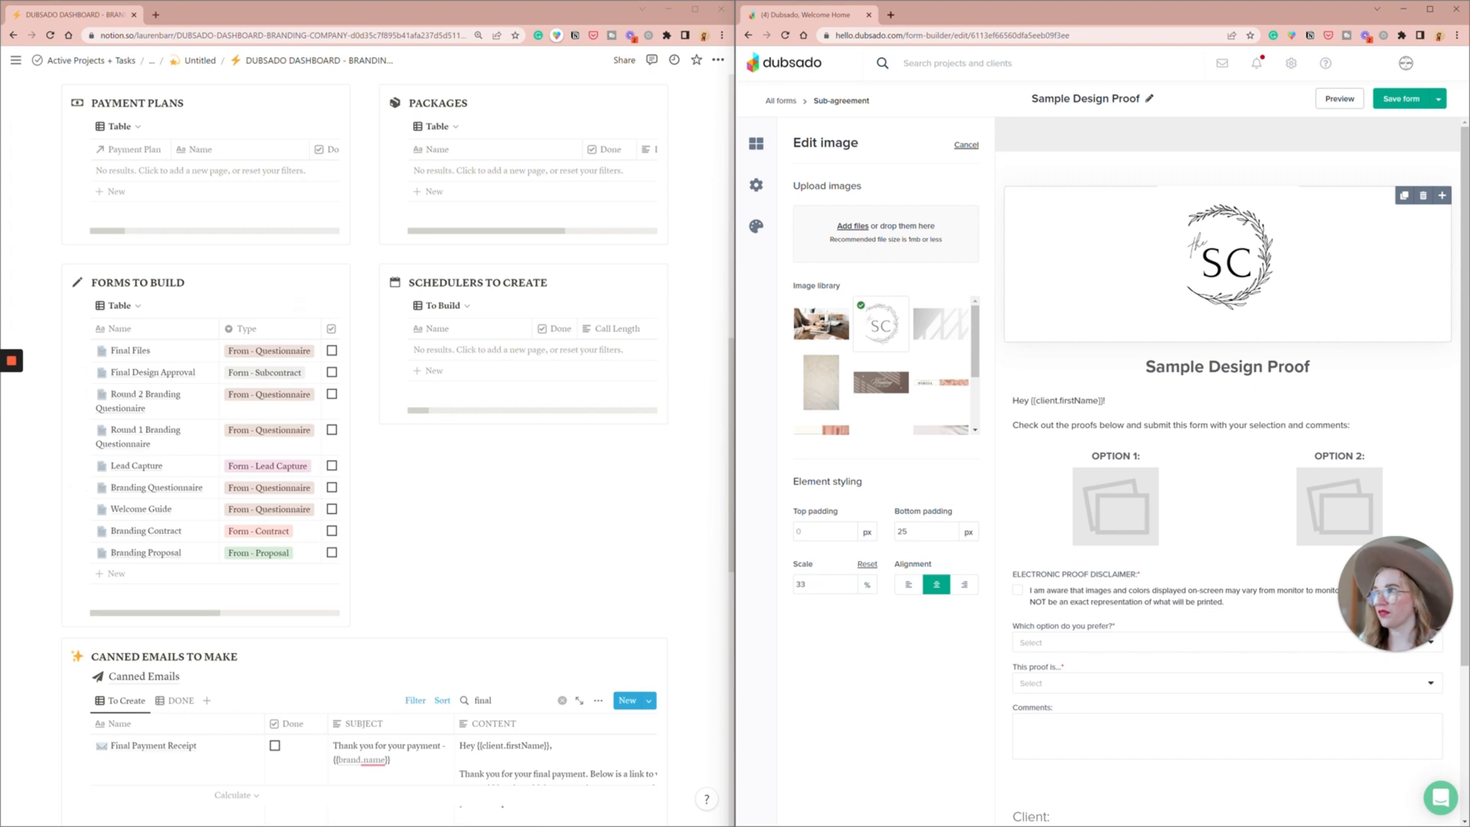
- Clear the "final" search from the Notion list of canned emails to make
scroll(321, 435, "down", 9)
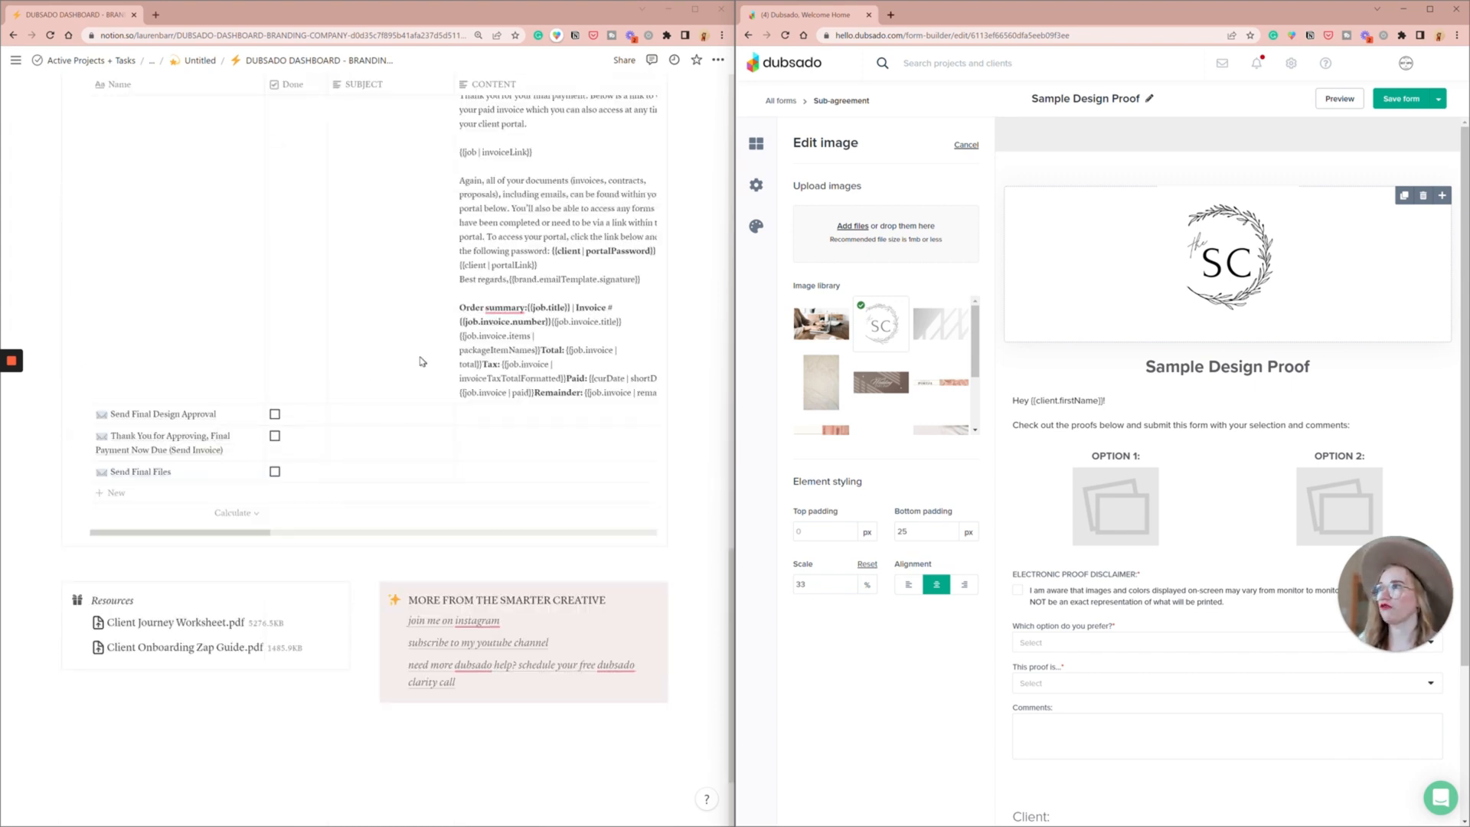
scroll(322, 339, "up", 3)
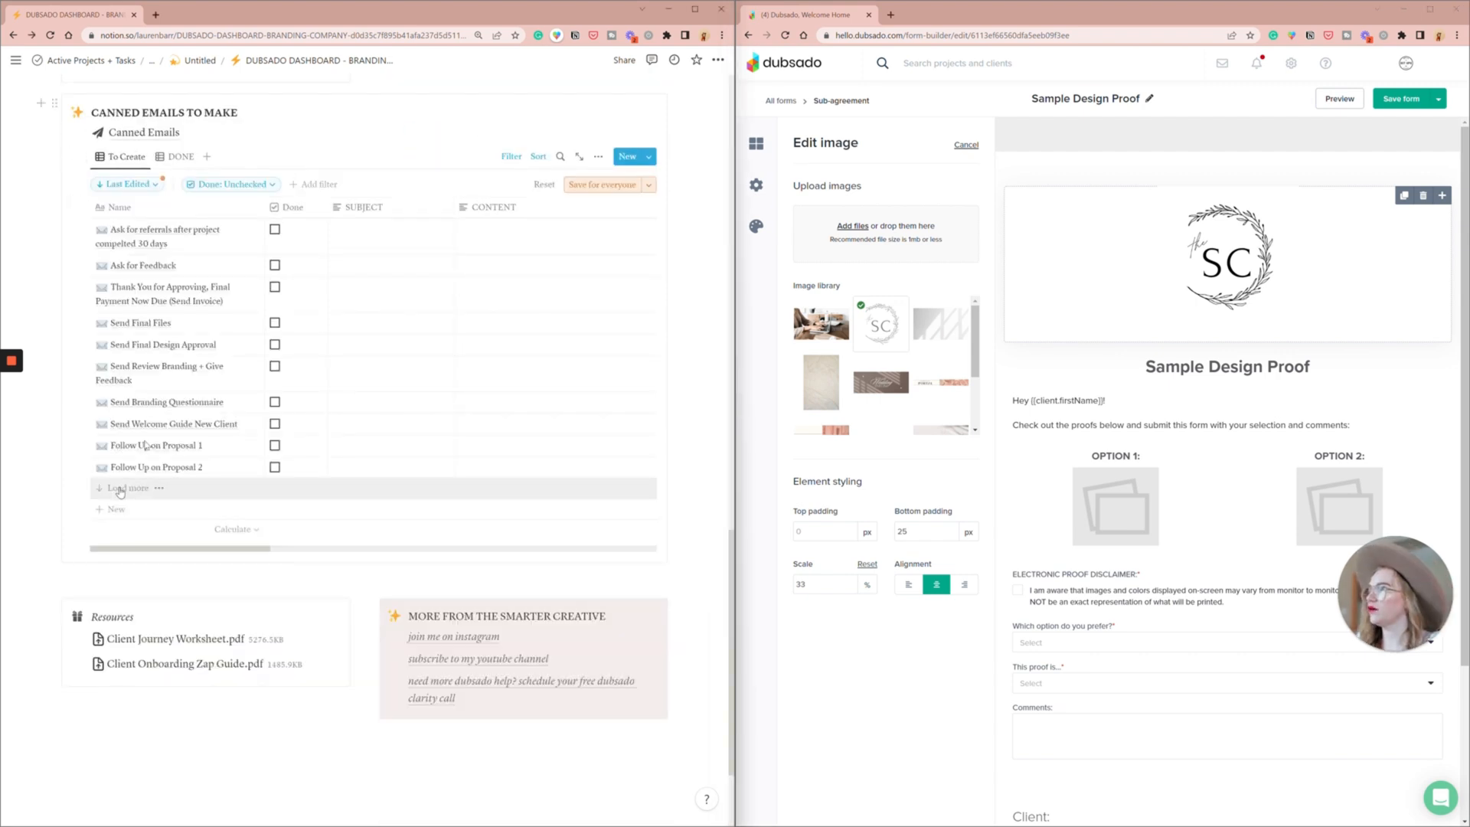
left_click(122, 489)
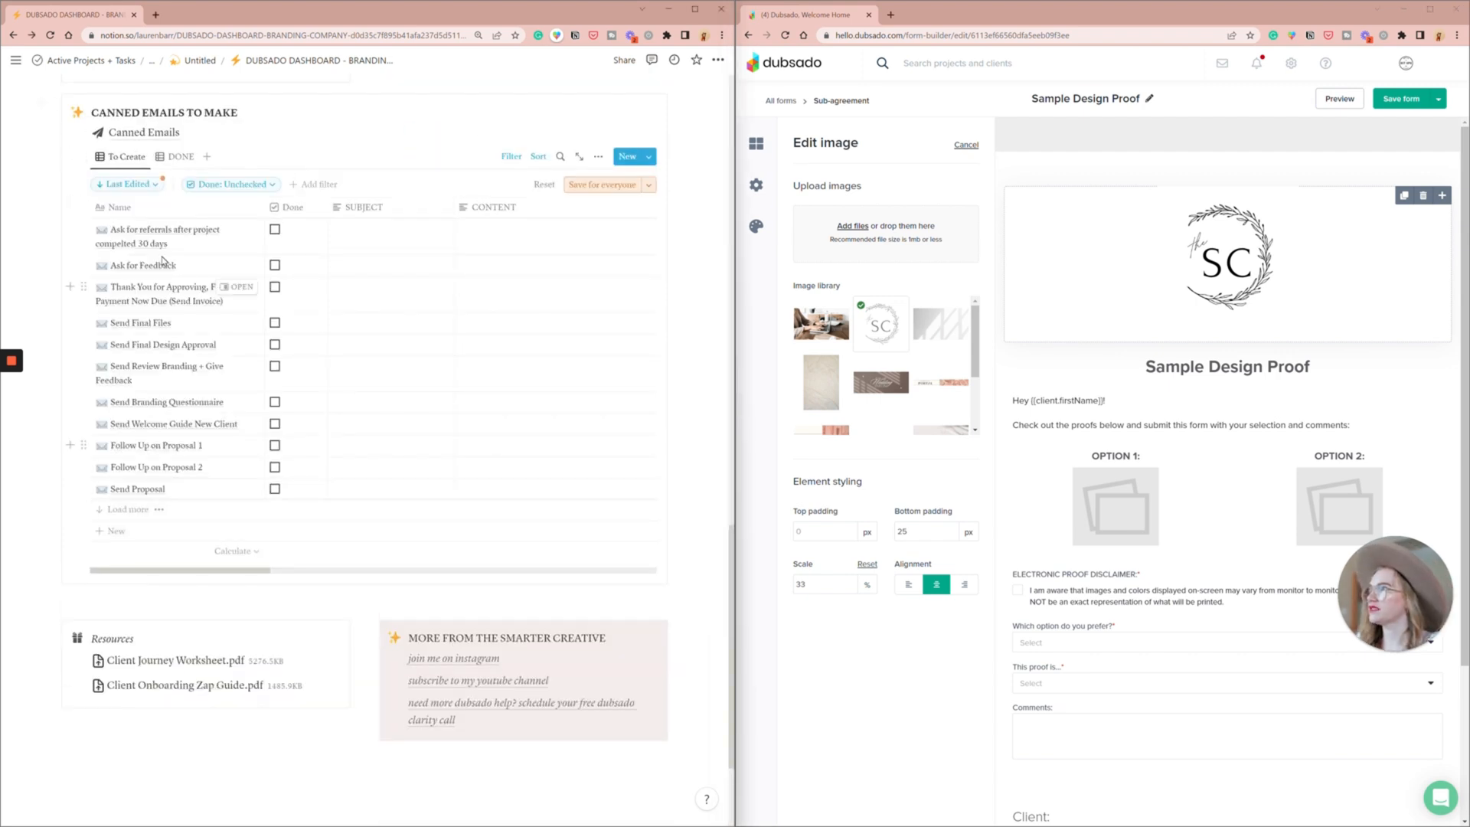